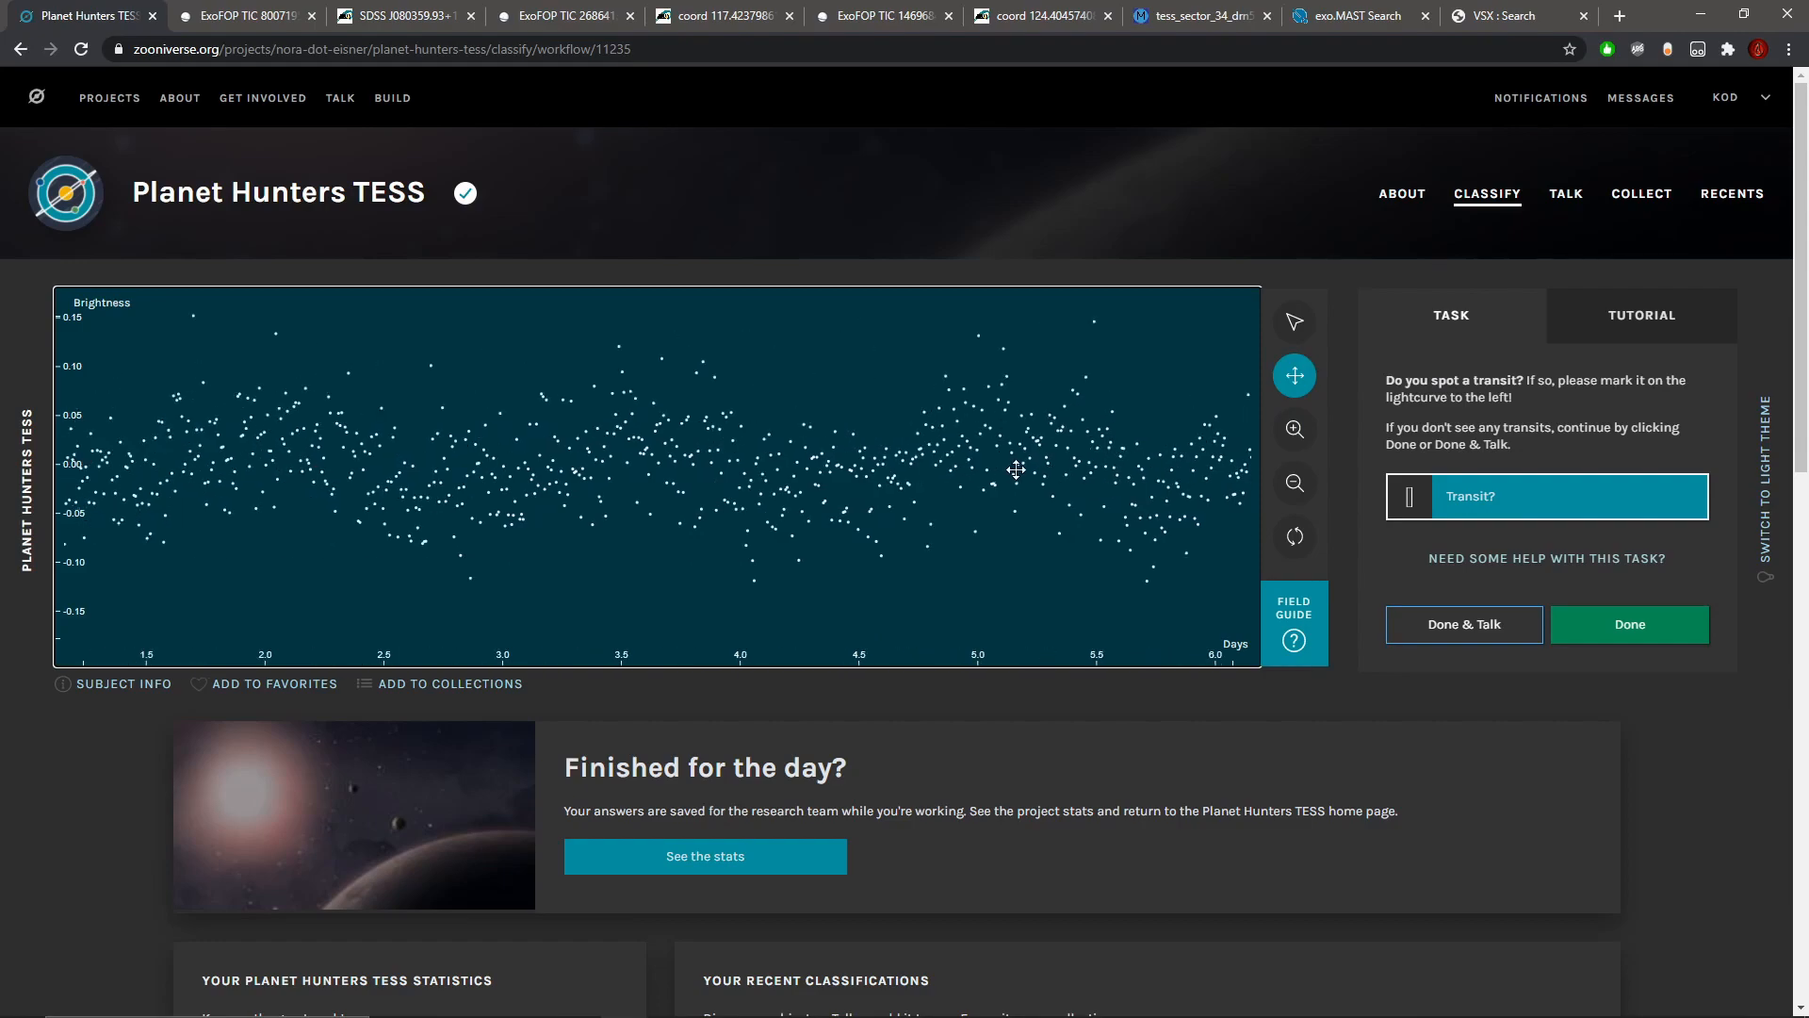
# Step: Inspect the light curve for transits at several zoom levels, from a few days out to its full time span
pyautogui.click(1295, 431)
pyautogui.click(1295, 432)
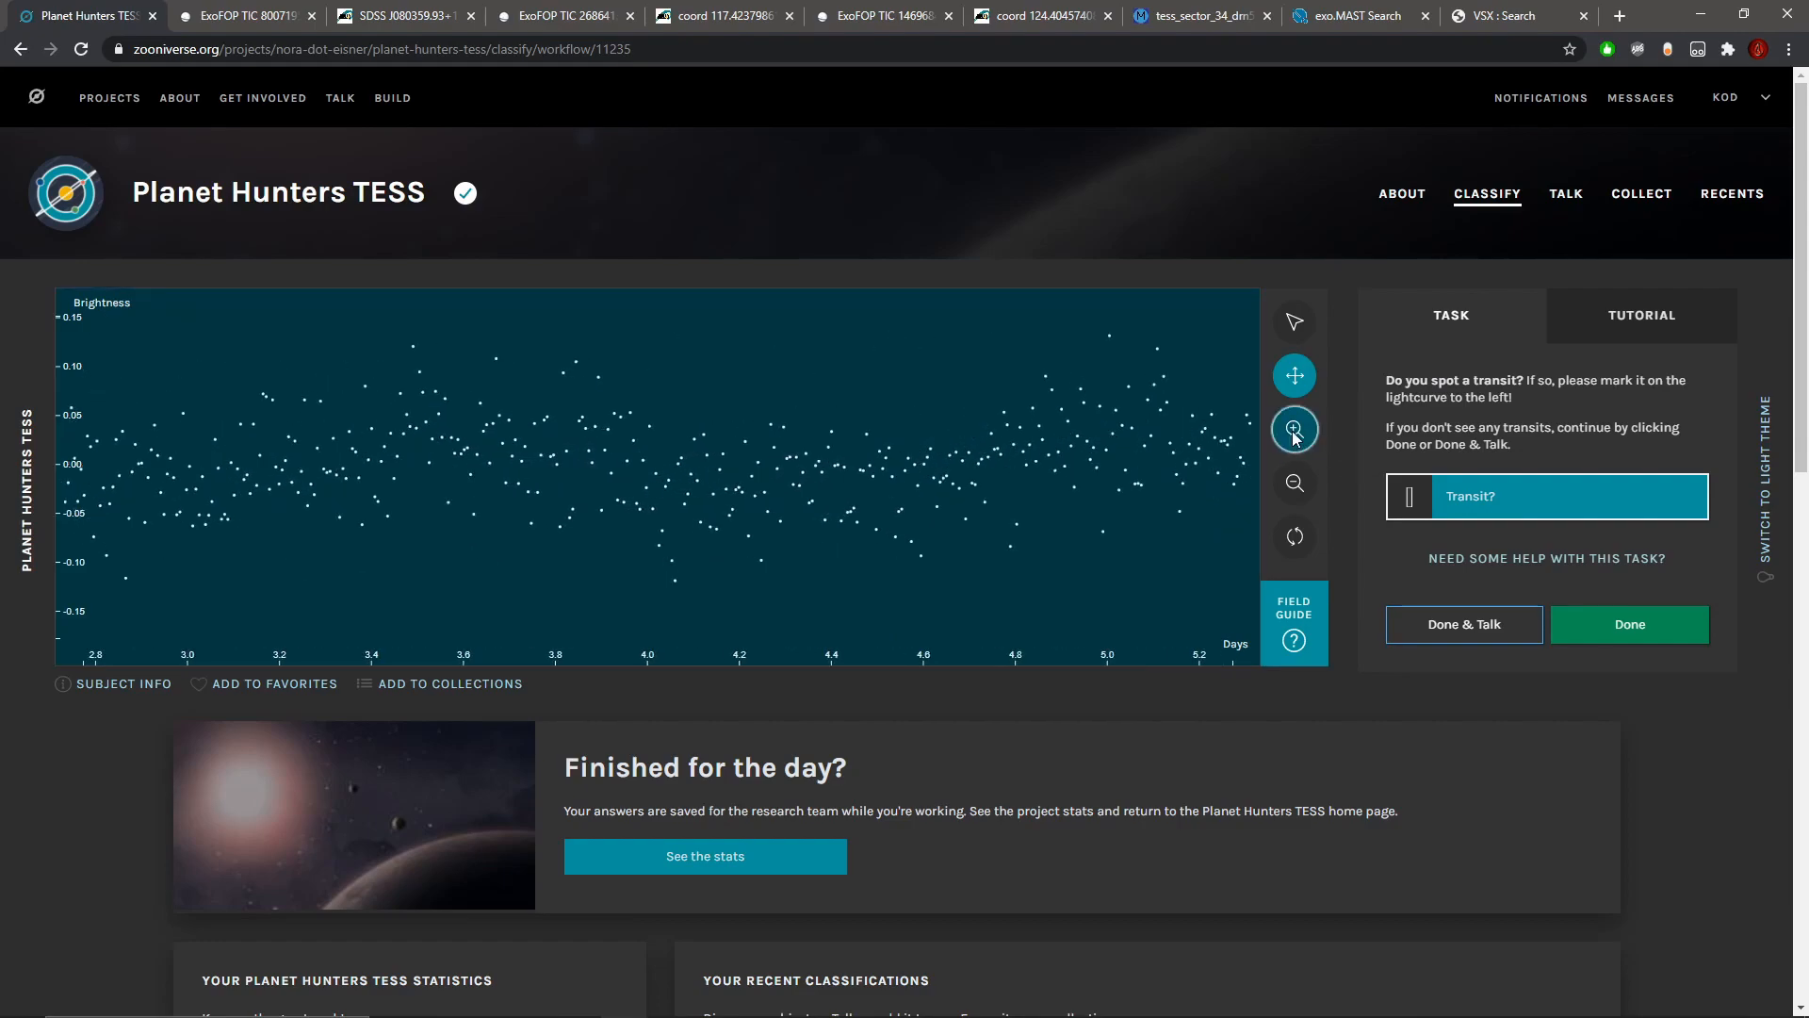
pyautogui.click(1295, 486)
pyautogui.click(1295, 430)
pyautogui.click(1305, 495)
pyautogui.click(1305, 495)
pyautogui.click(1305, 496)
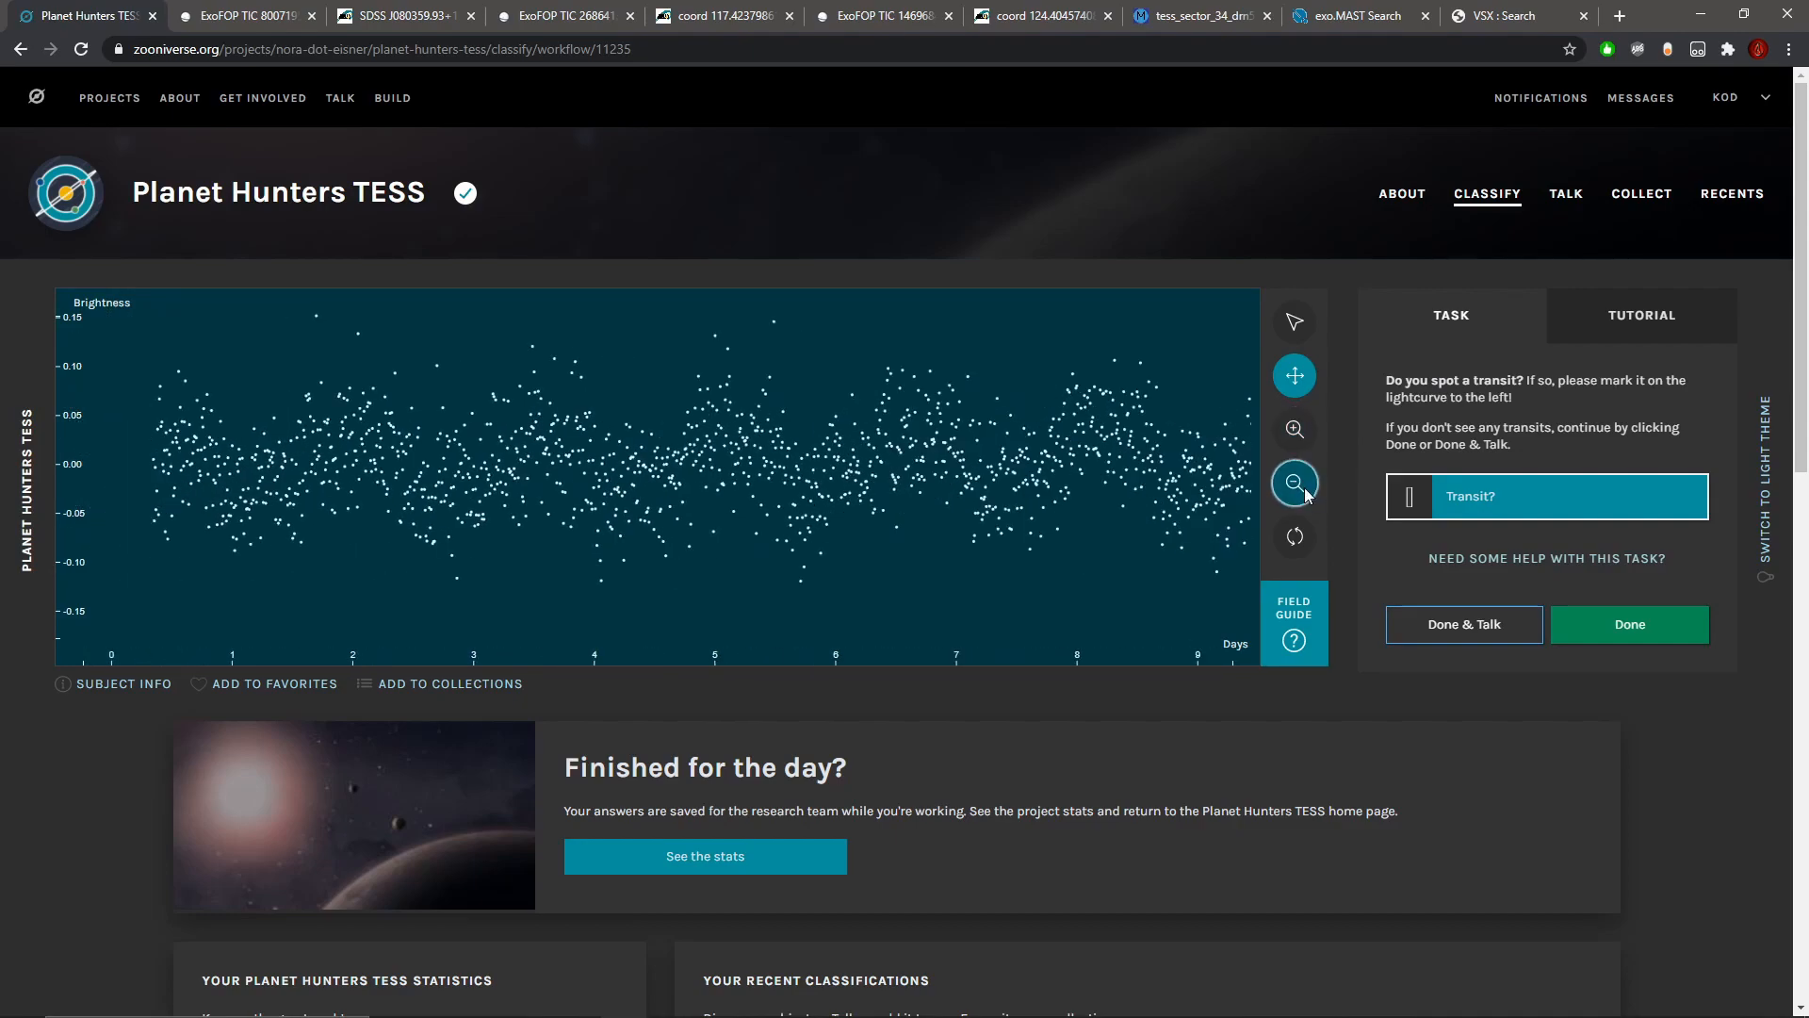
pyautogui.click(1305, 496)
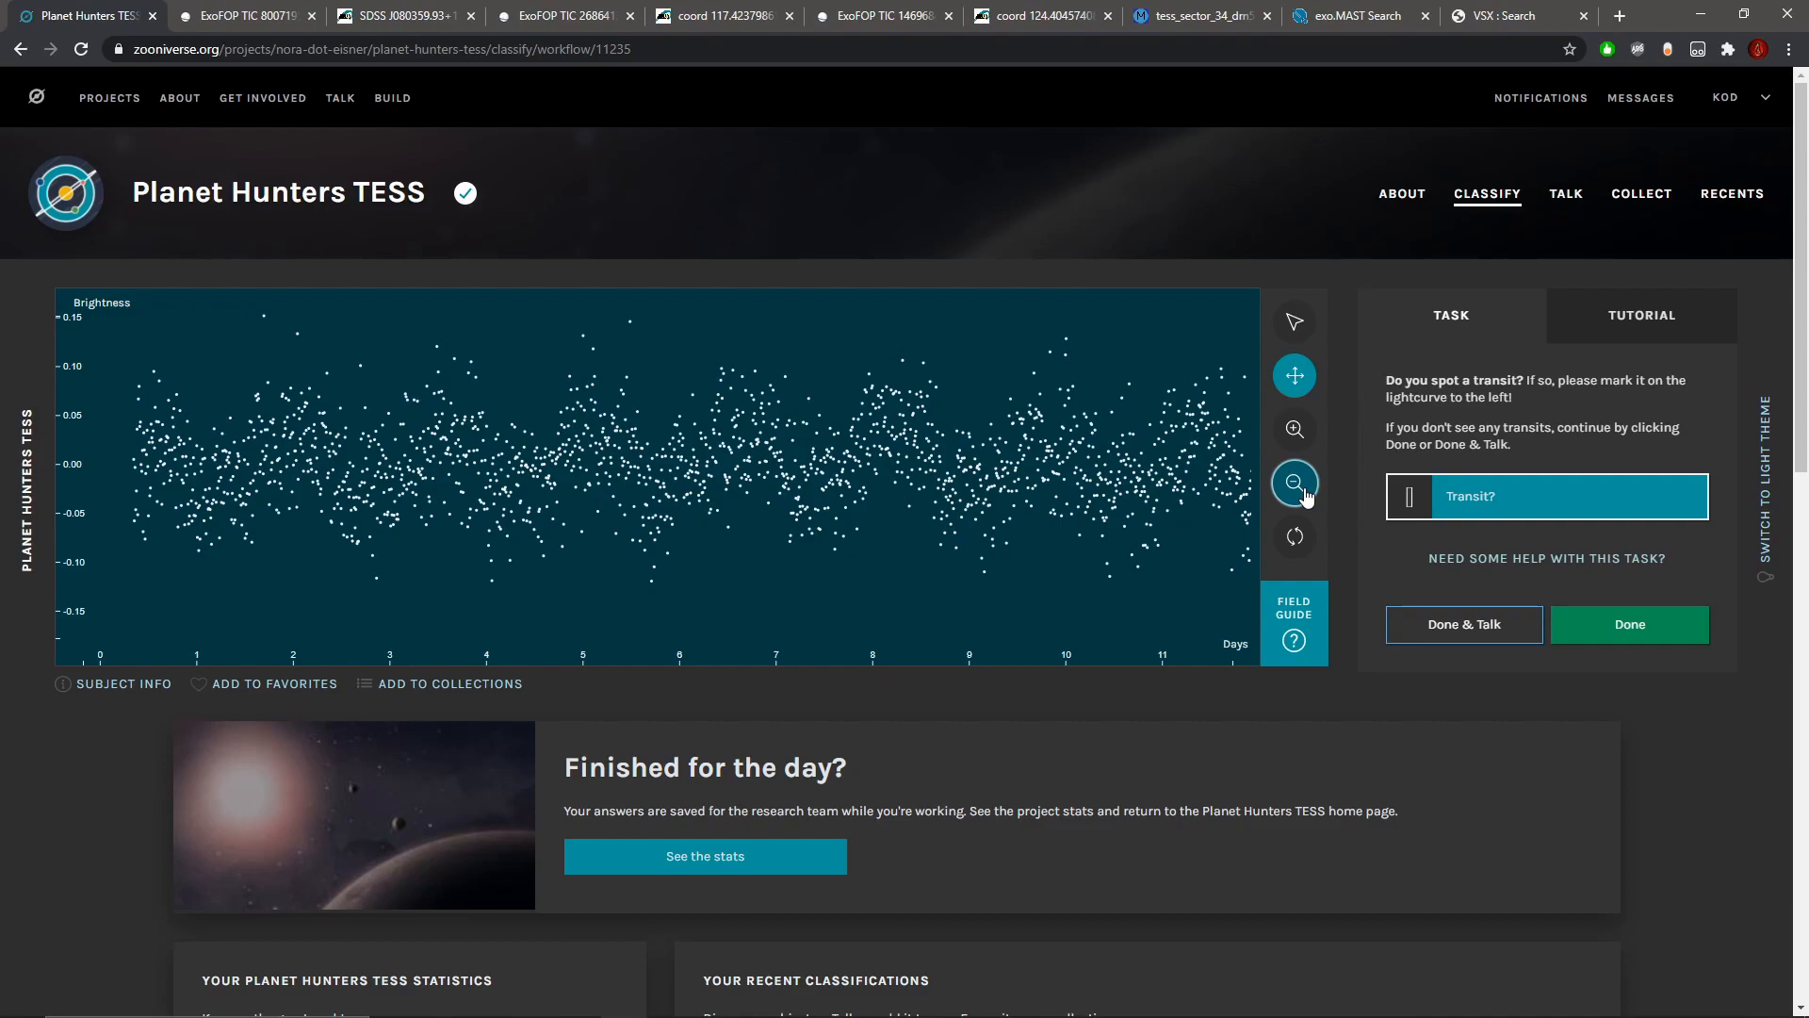
pyautogui.click(1294, 484)
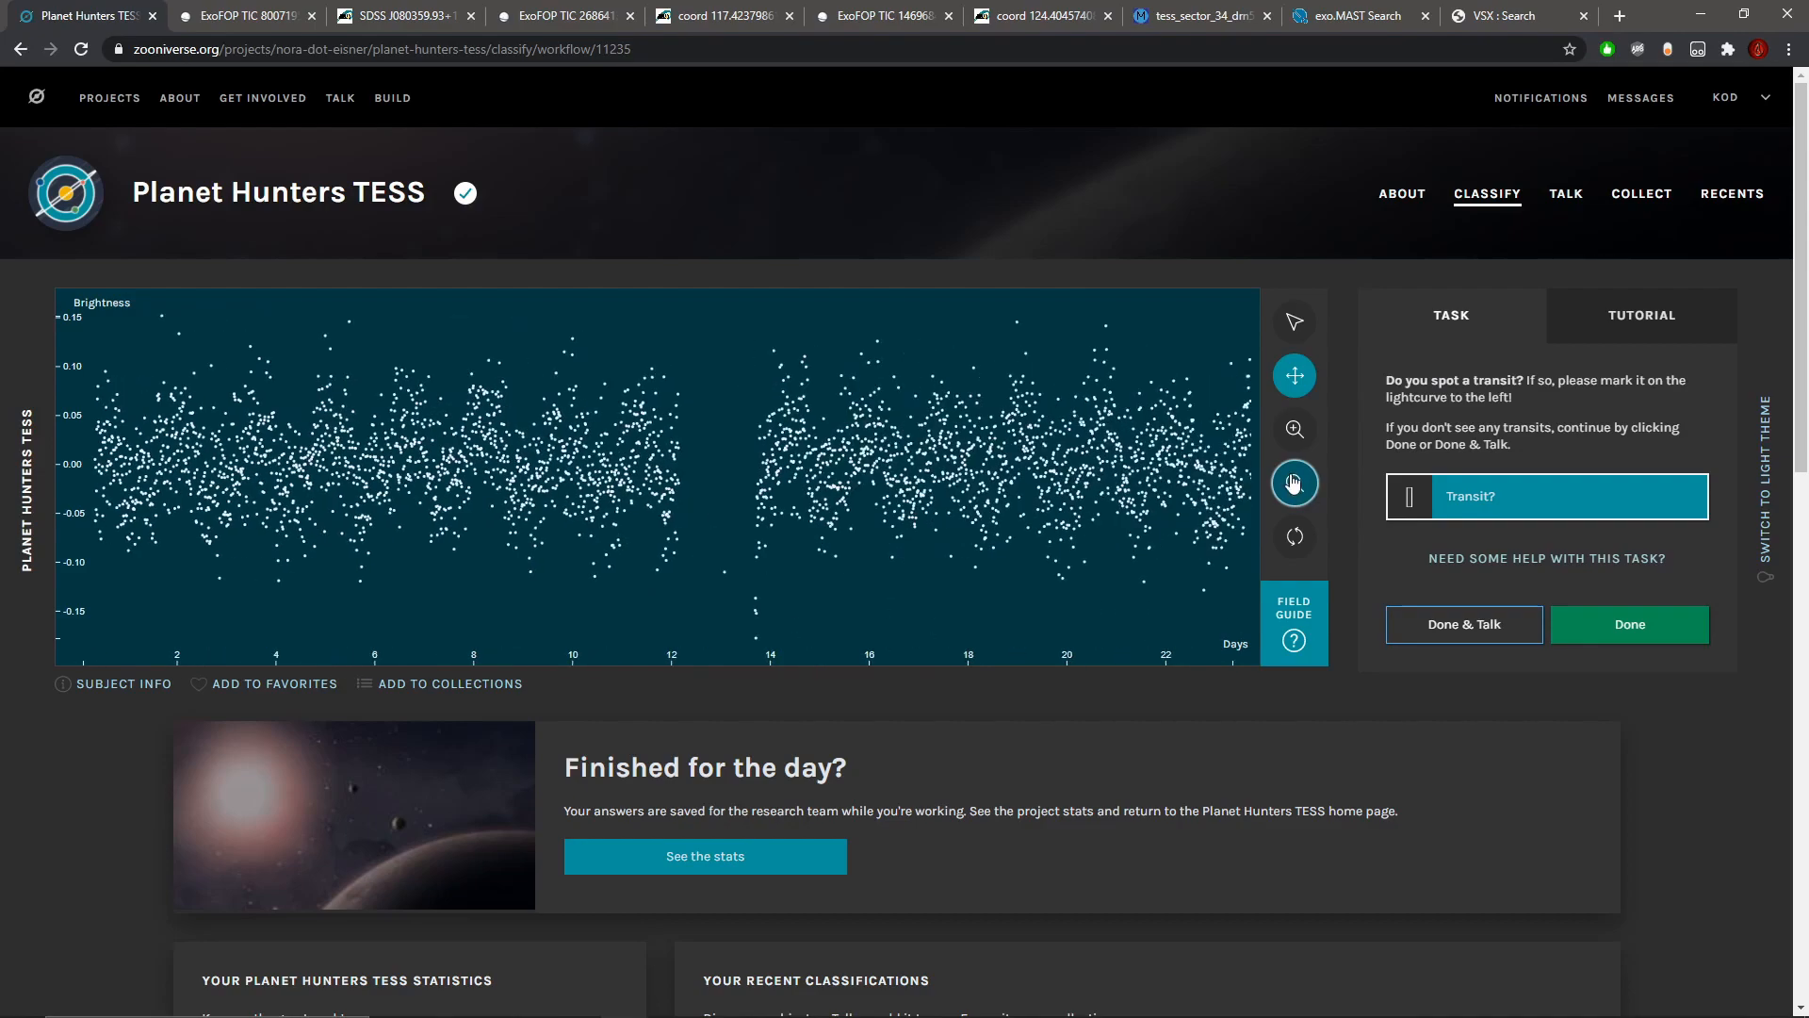
pyautogui.click(1293, 483)
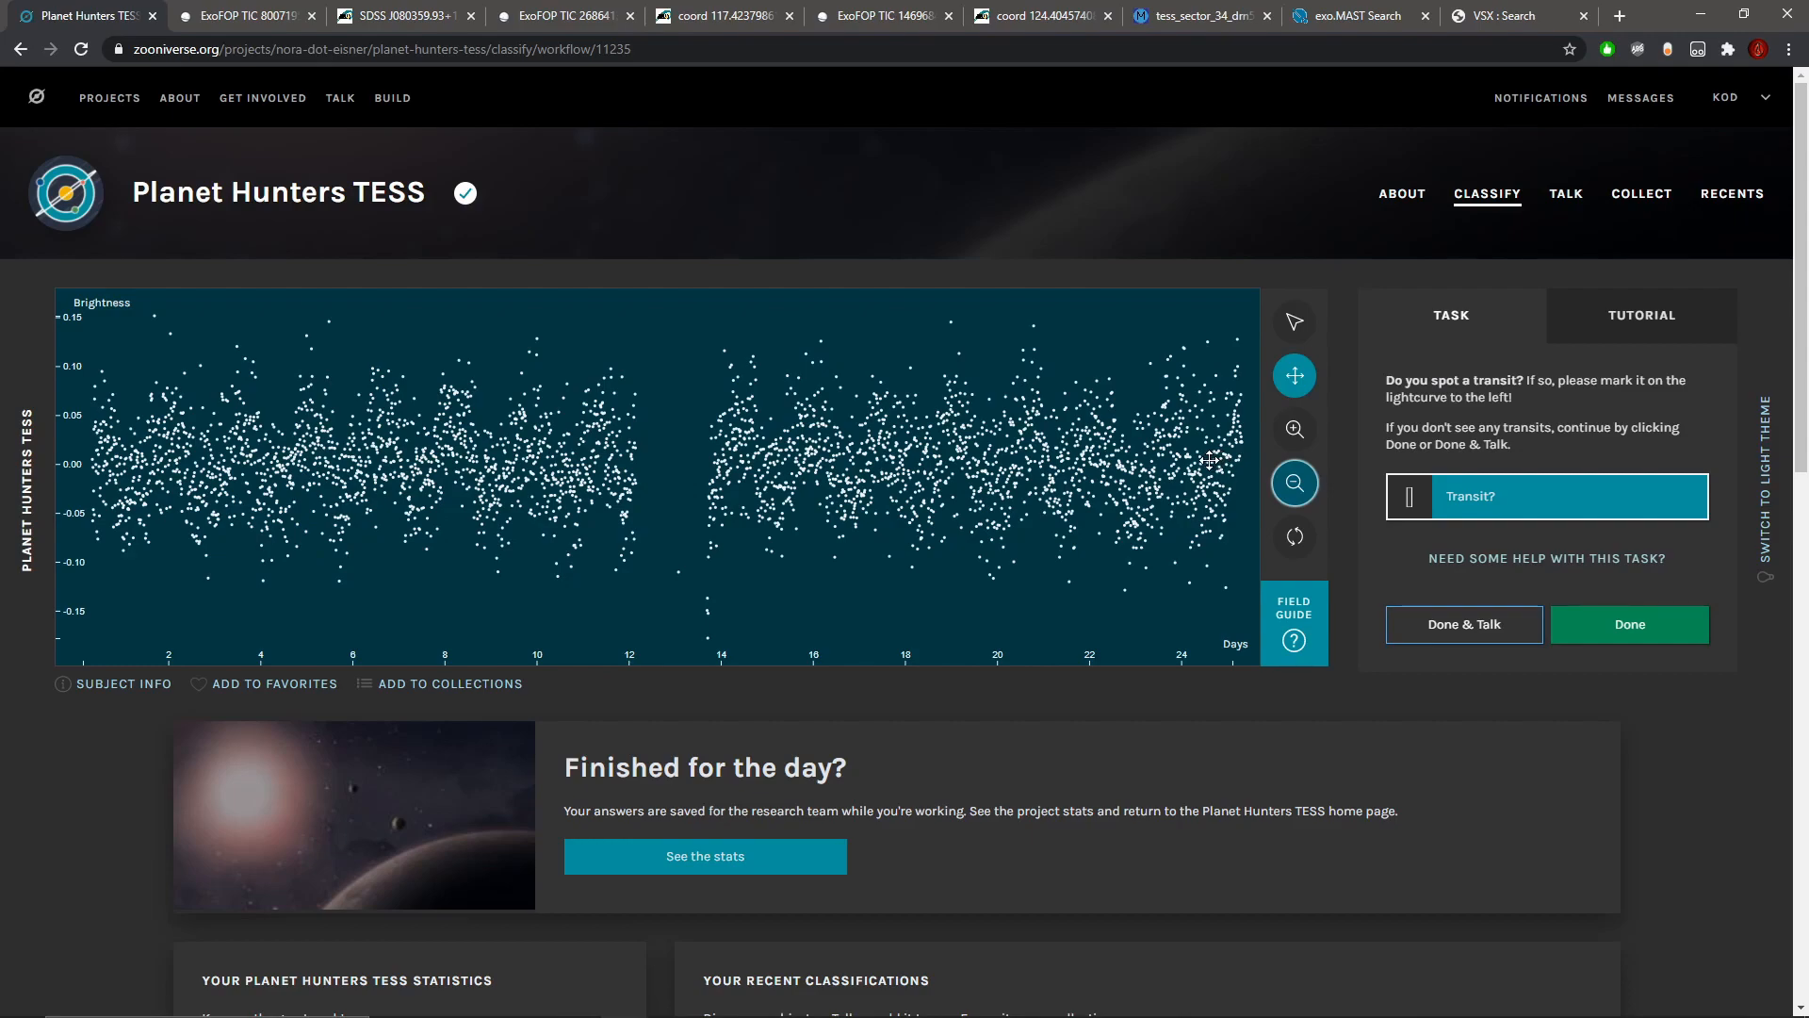
# Step: Examine the light curve close up from its first days through to its end for transit dips
pyautogui.click(1294, 438)
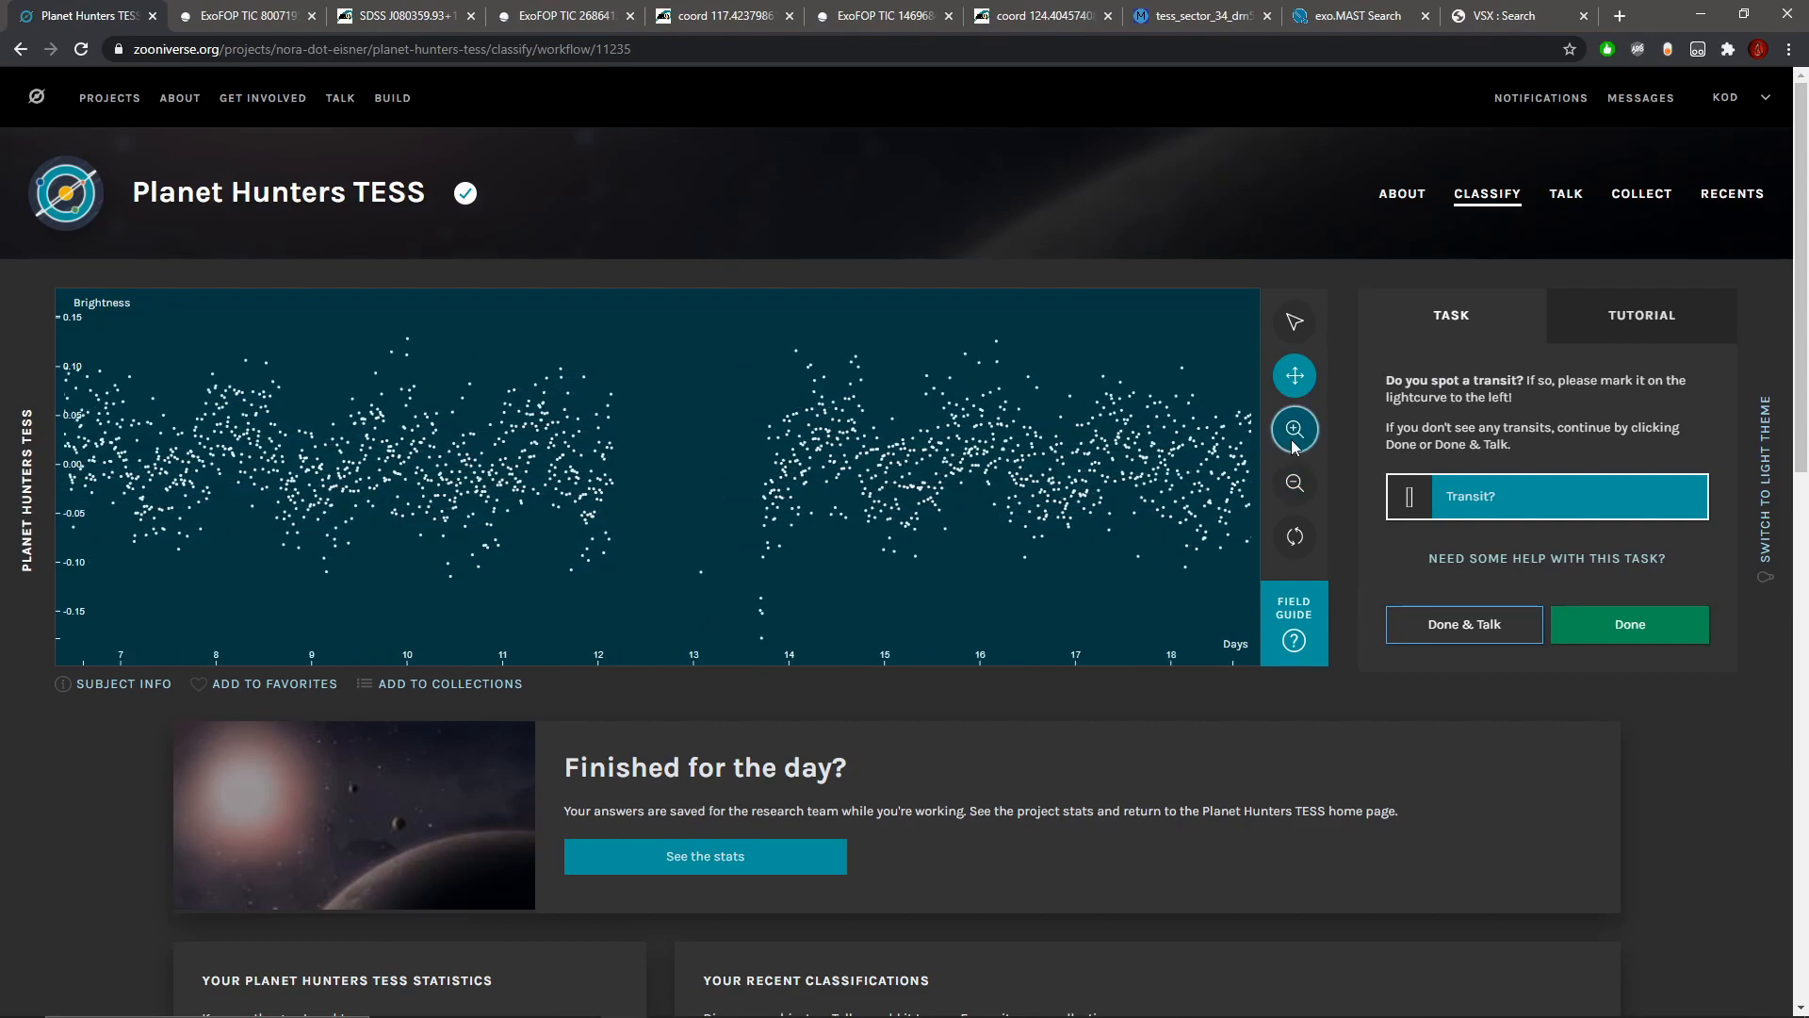
pyautogui.click(1294, 441)
pyautogui.moveTo(967, 475); pyautogui.dragTo(1159, 483)
pyautogui.moveTo(203, 492); pyautogui.dragTo(716, 501)
pyautogui.moveTo(292, 500); pyautogui.dragTo(751, 515)
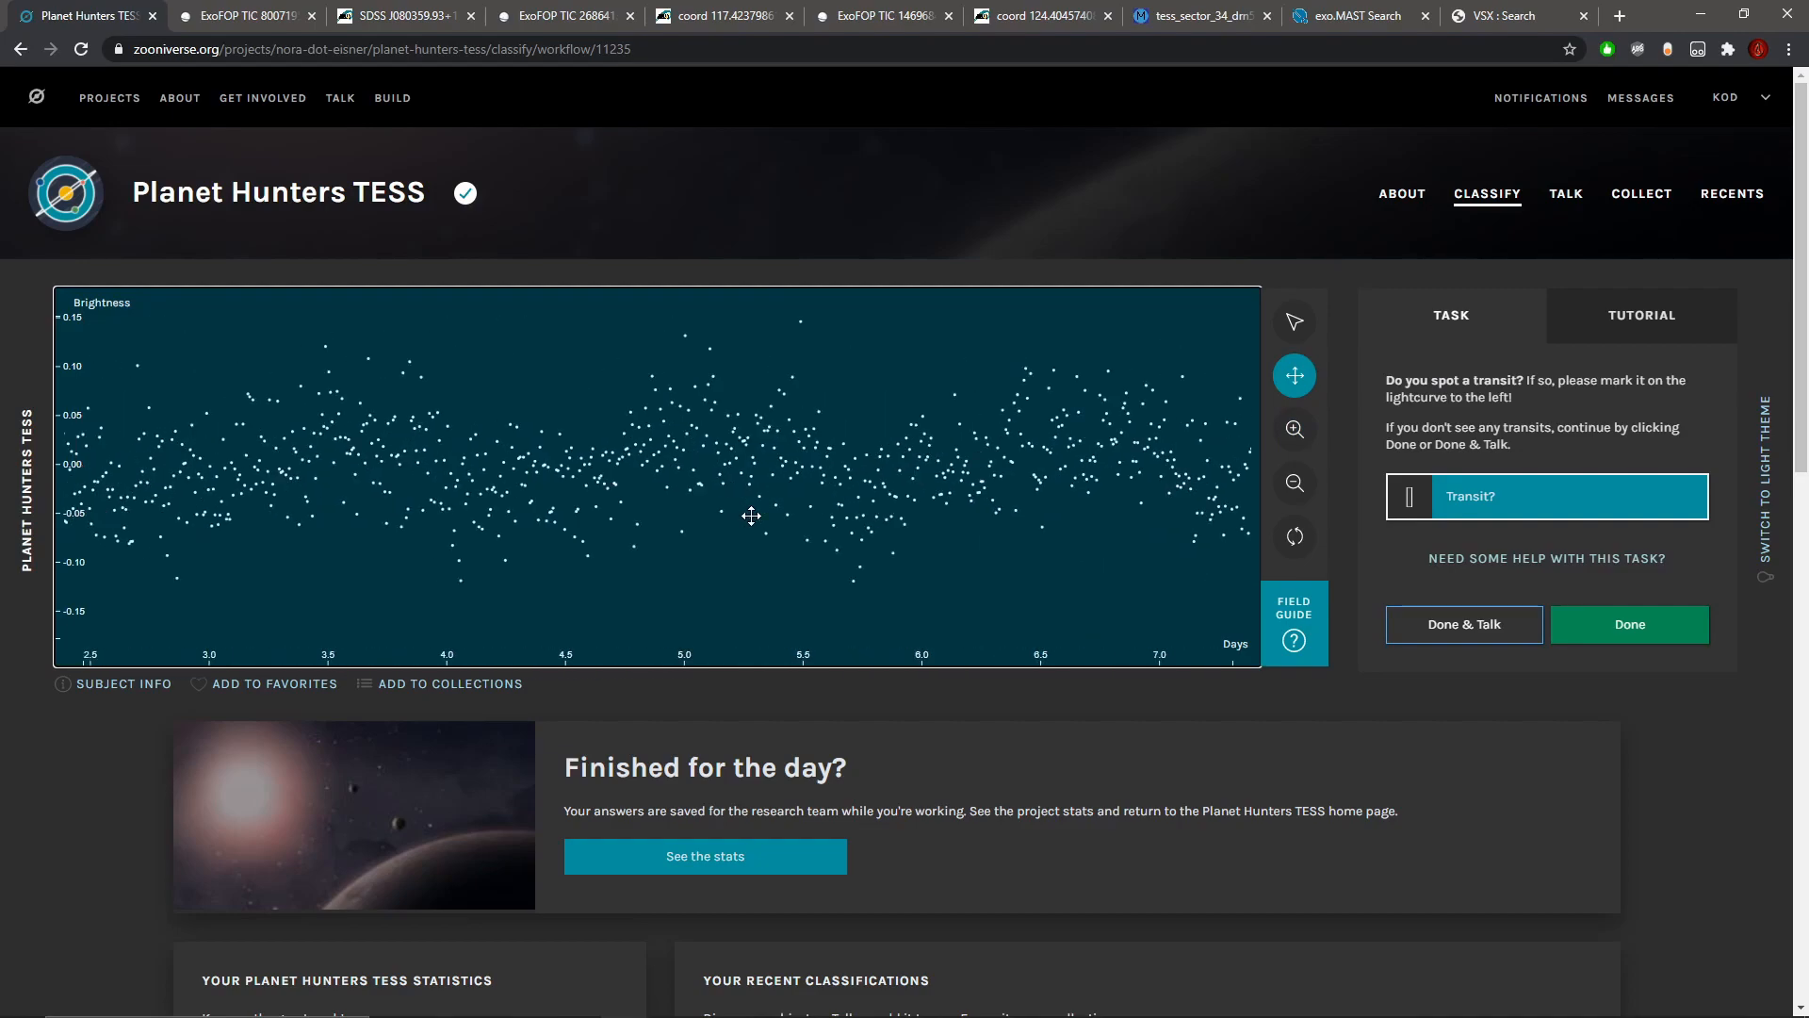
pyautogui.moveTo(944, 485); pyautogui.dragTo(591, 471)
pyautogui.moveTo(1074, 513); pyautogui.dragTo(673, 495)
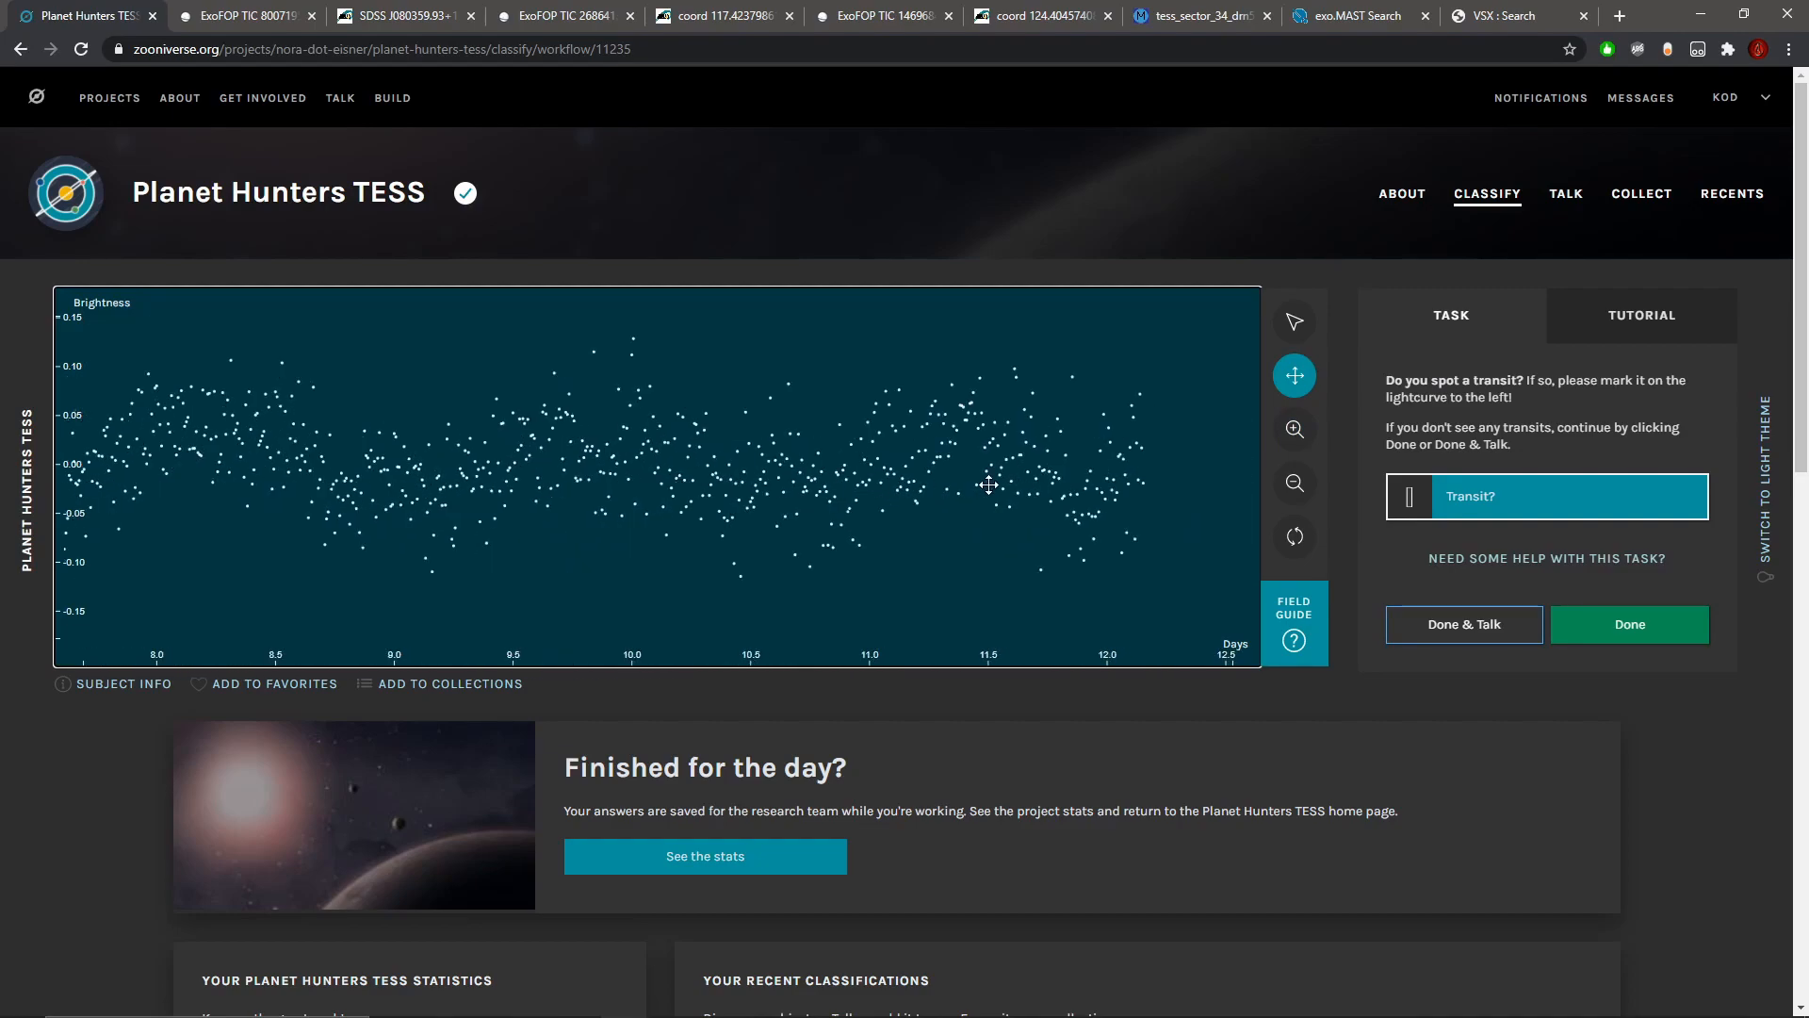
pyautogui.moveTo(1004, 482); pyautogui.dragTo(800, 480)
pyautogui.moveTo(1063, 485); pyautogui.dragTo(631, 458)
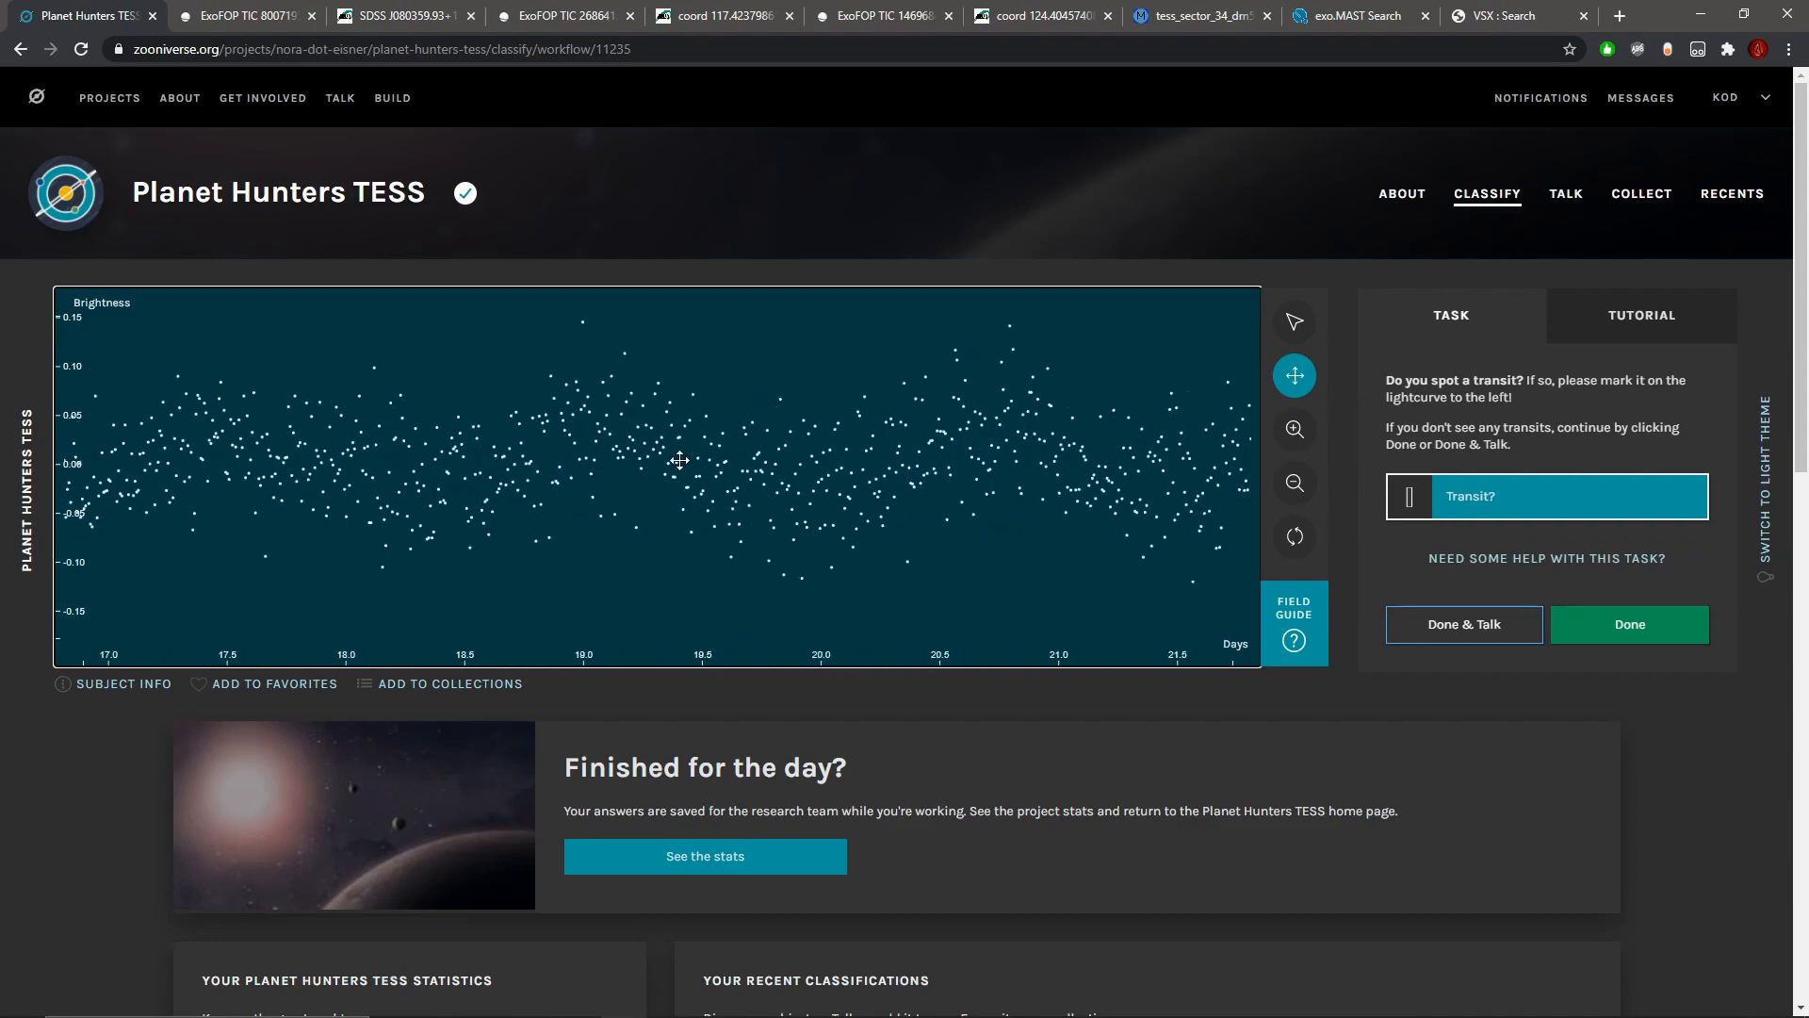
pyautogui.moveTo(1059, 471); pyautogui.dragTo(710, 442)
# Step: Return to the full light curve and submit its classification without marking any transit
pyautogui.click(1295, 482)
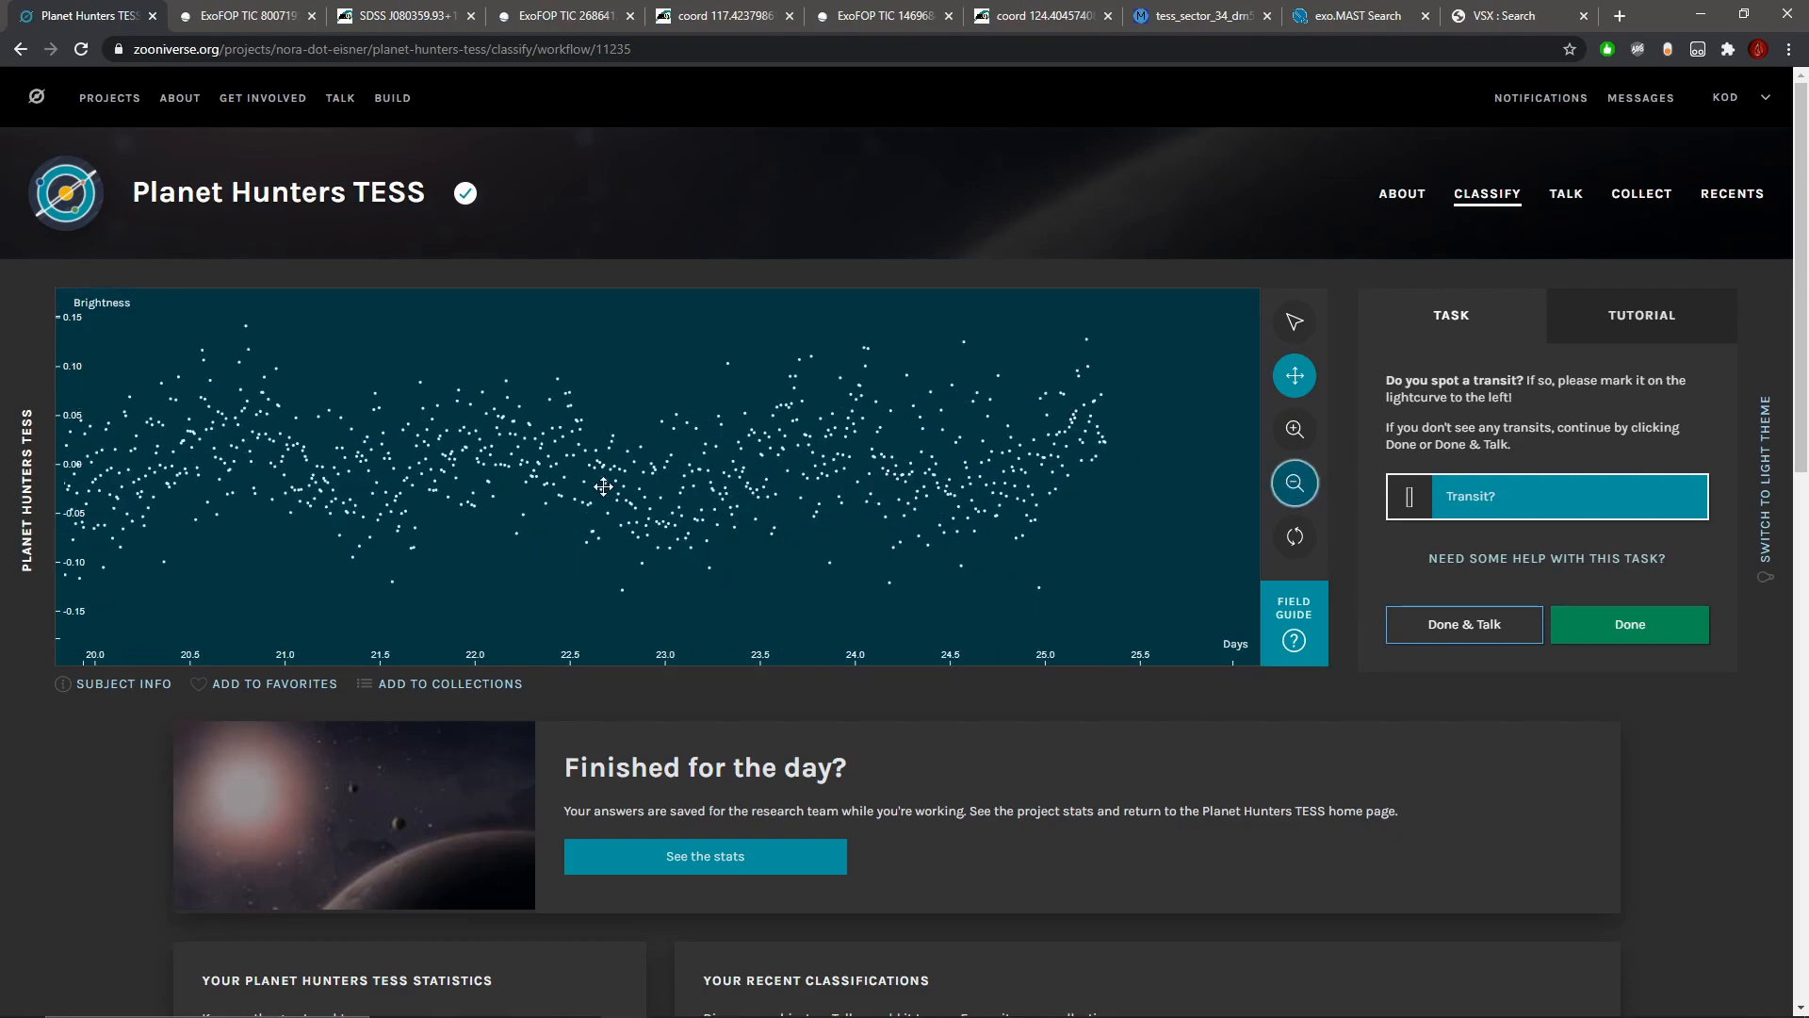
pyautogui.click(1281, 493)
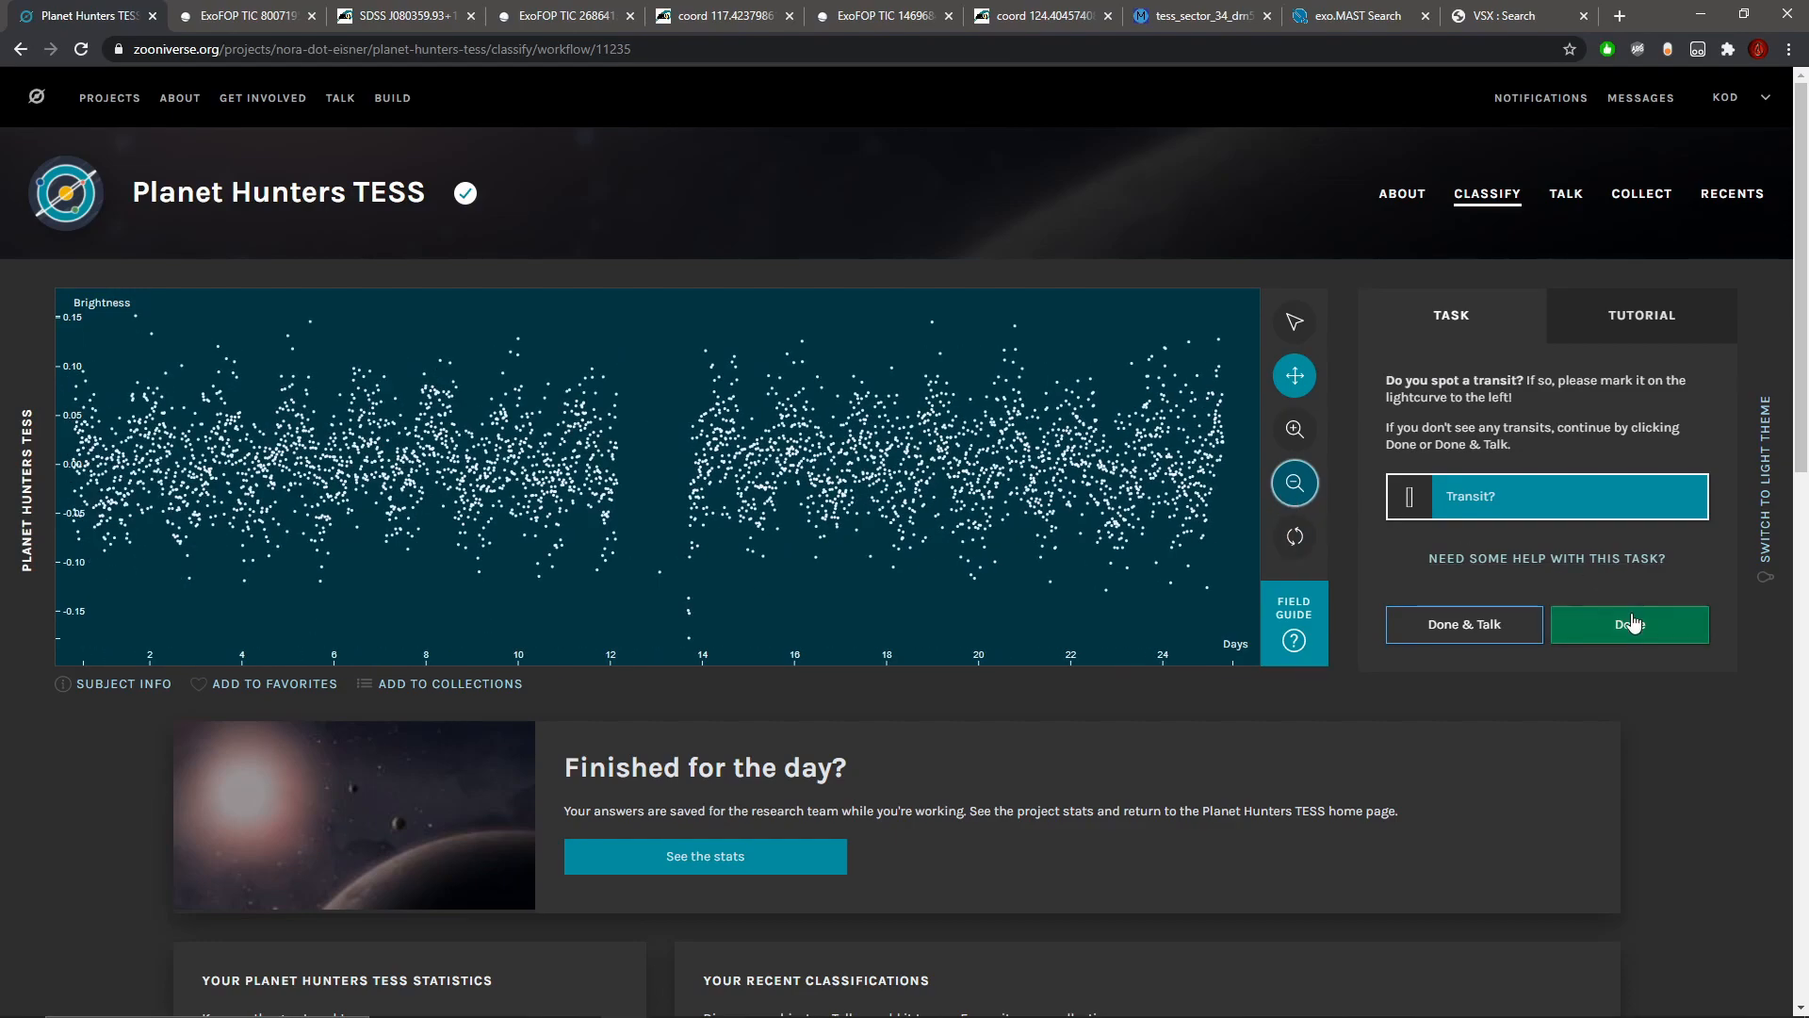
pyautogui.click(1286, 502)
# Step: Check the new subject's metadata and submit its classification without marking any transit
pyautogui.click(113, 684)
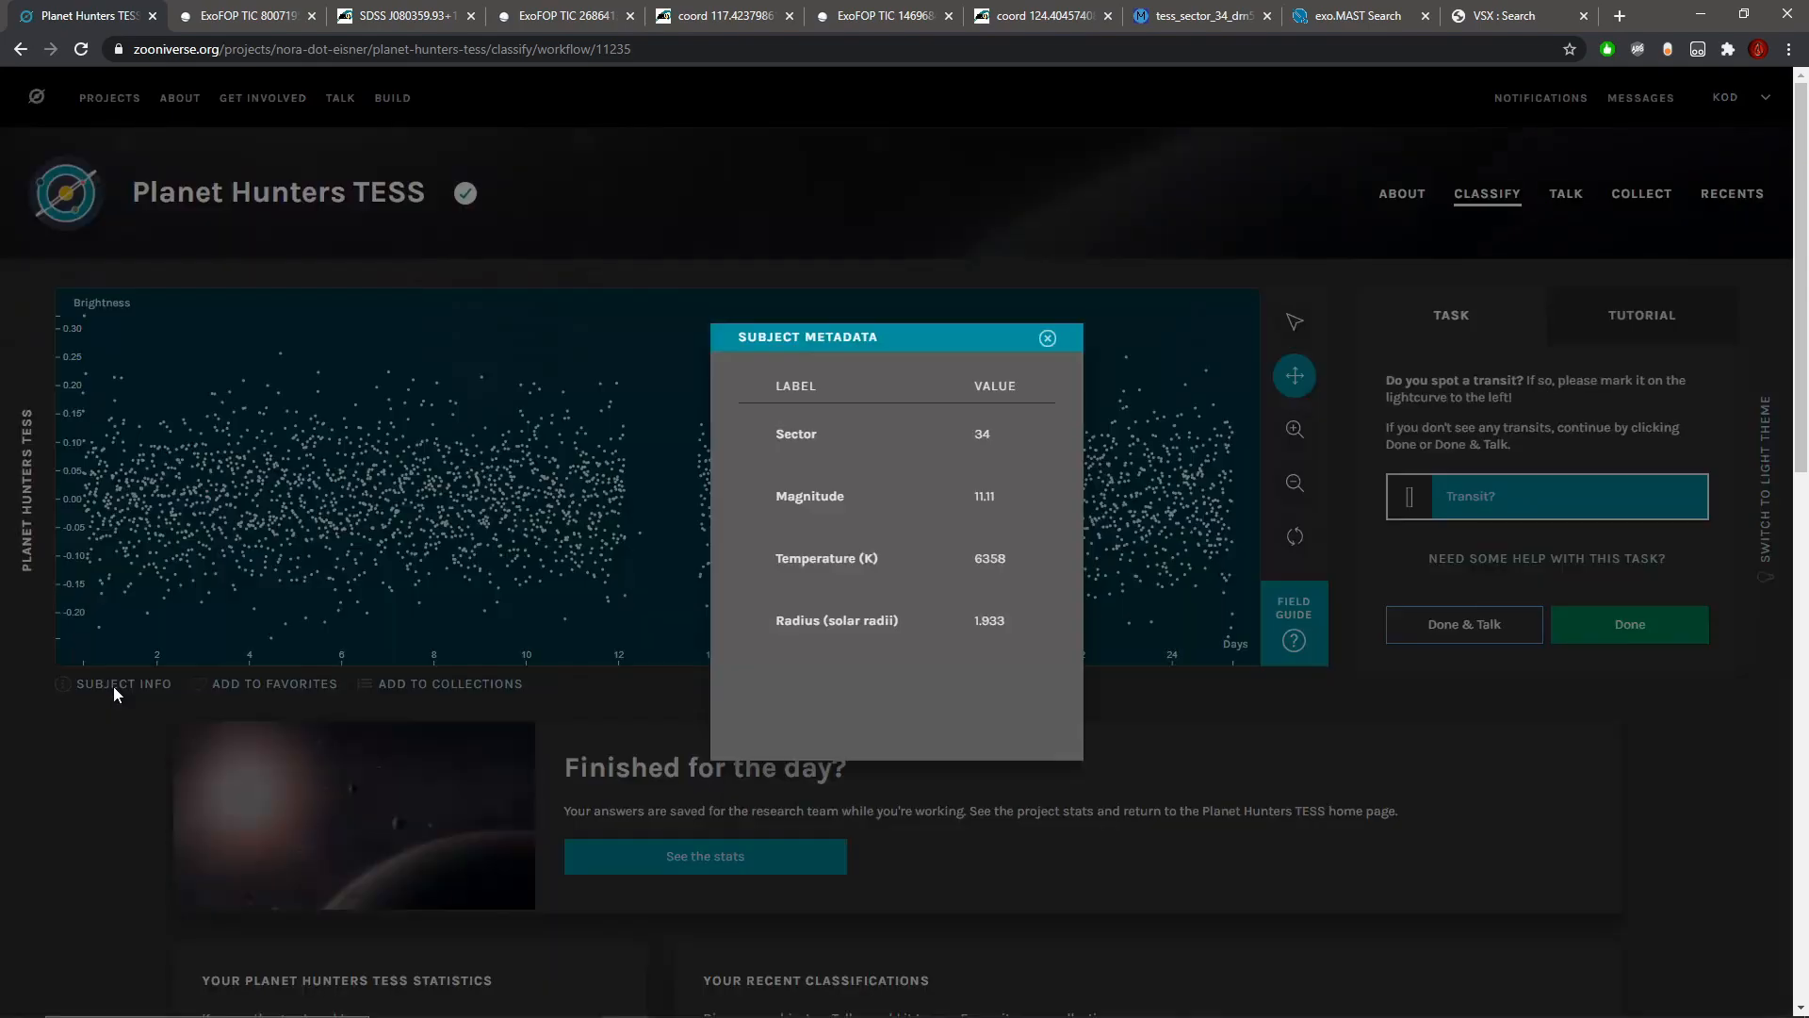
pyautogui.click(1048, 339)
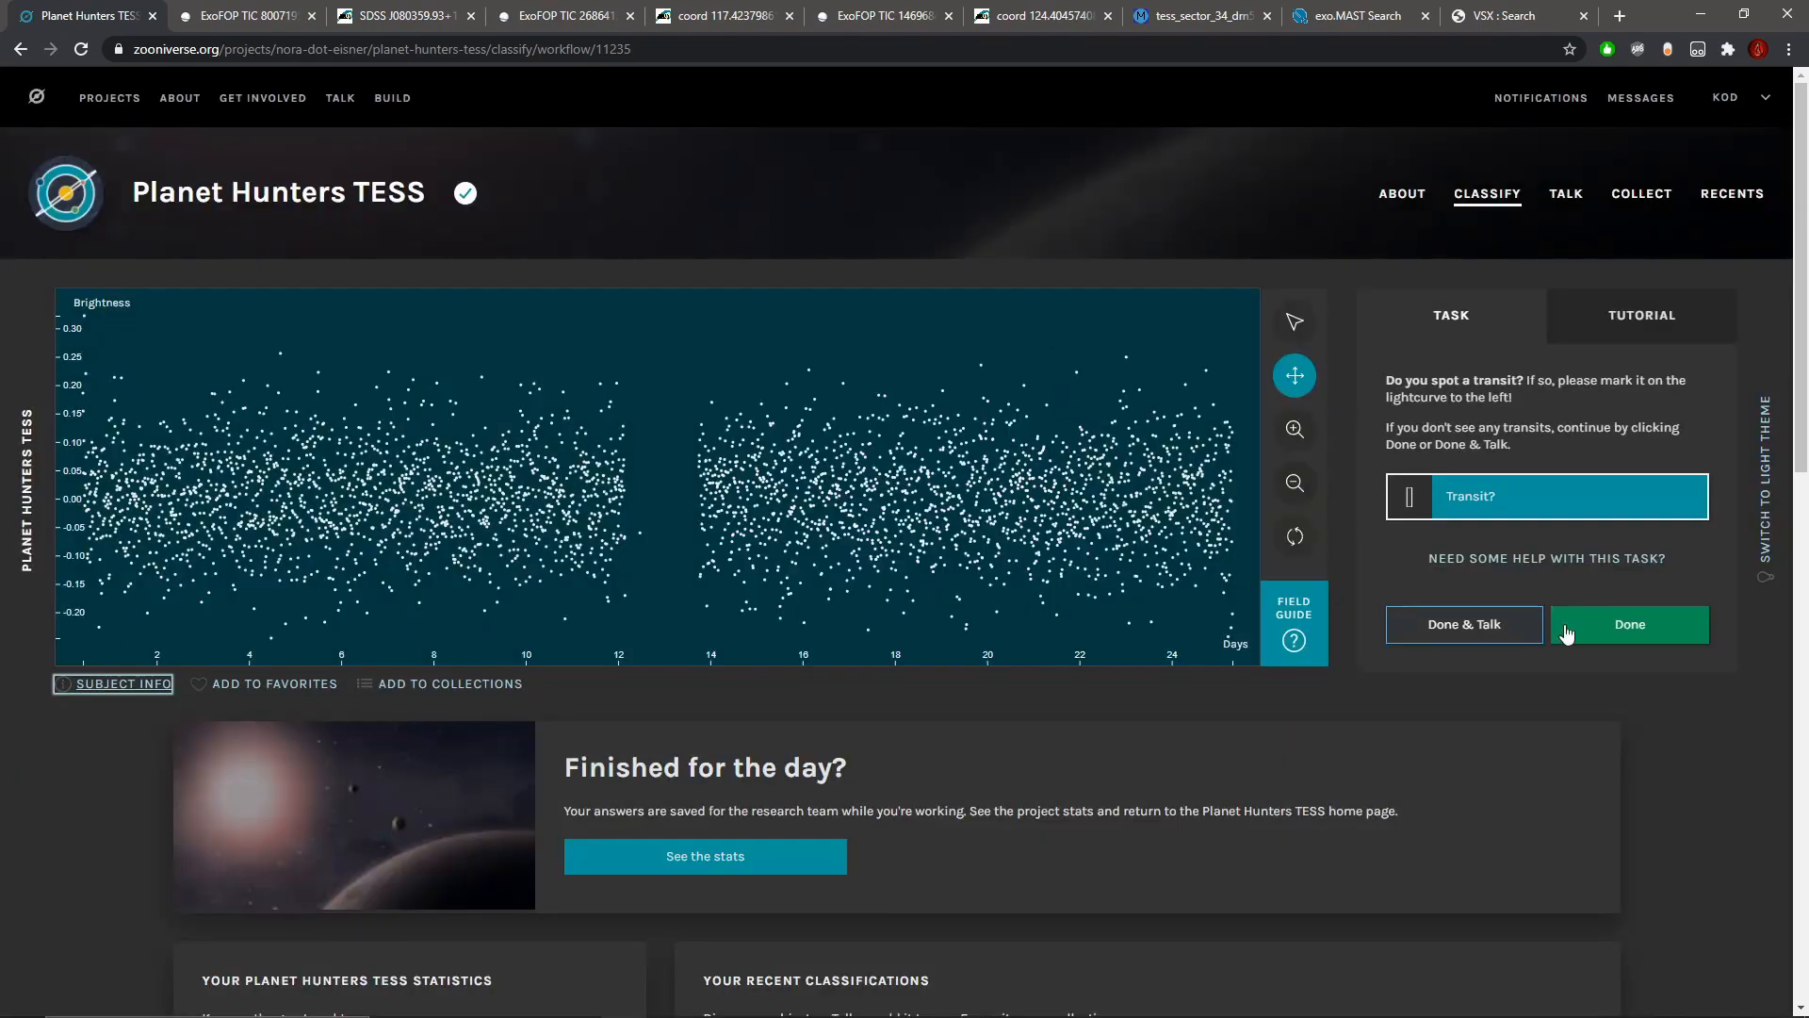
pyautogui.click(1665, 637)
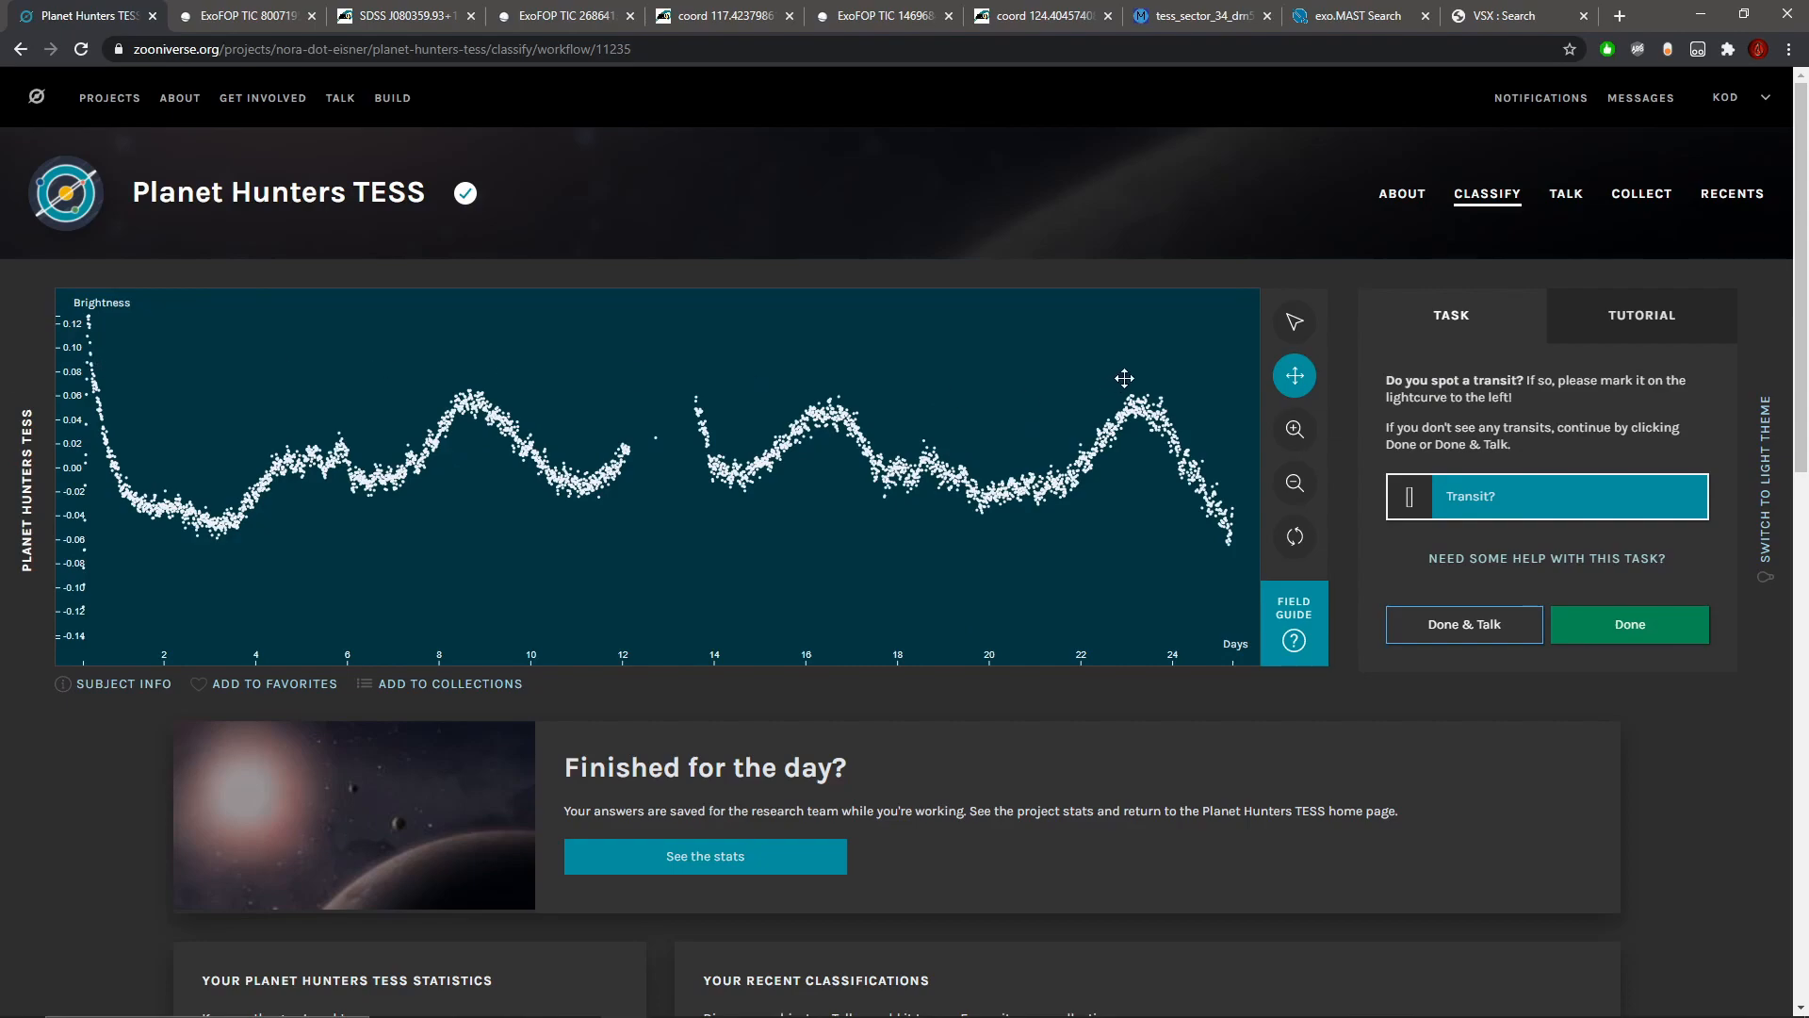
# Step: Check the stellar radius in the metadata of the wavy light curve's subject
pyautogui.click(179, 688)
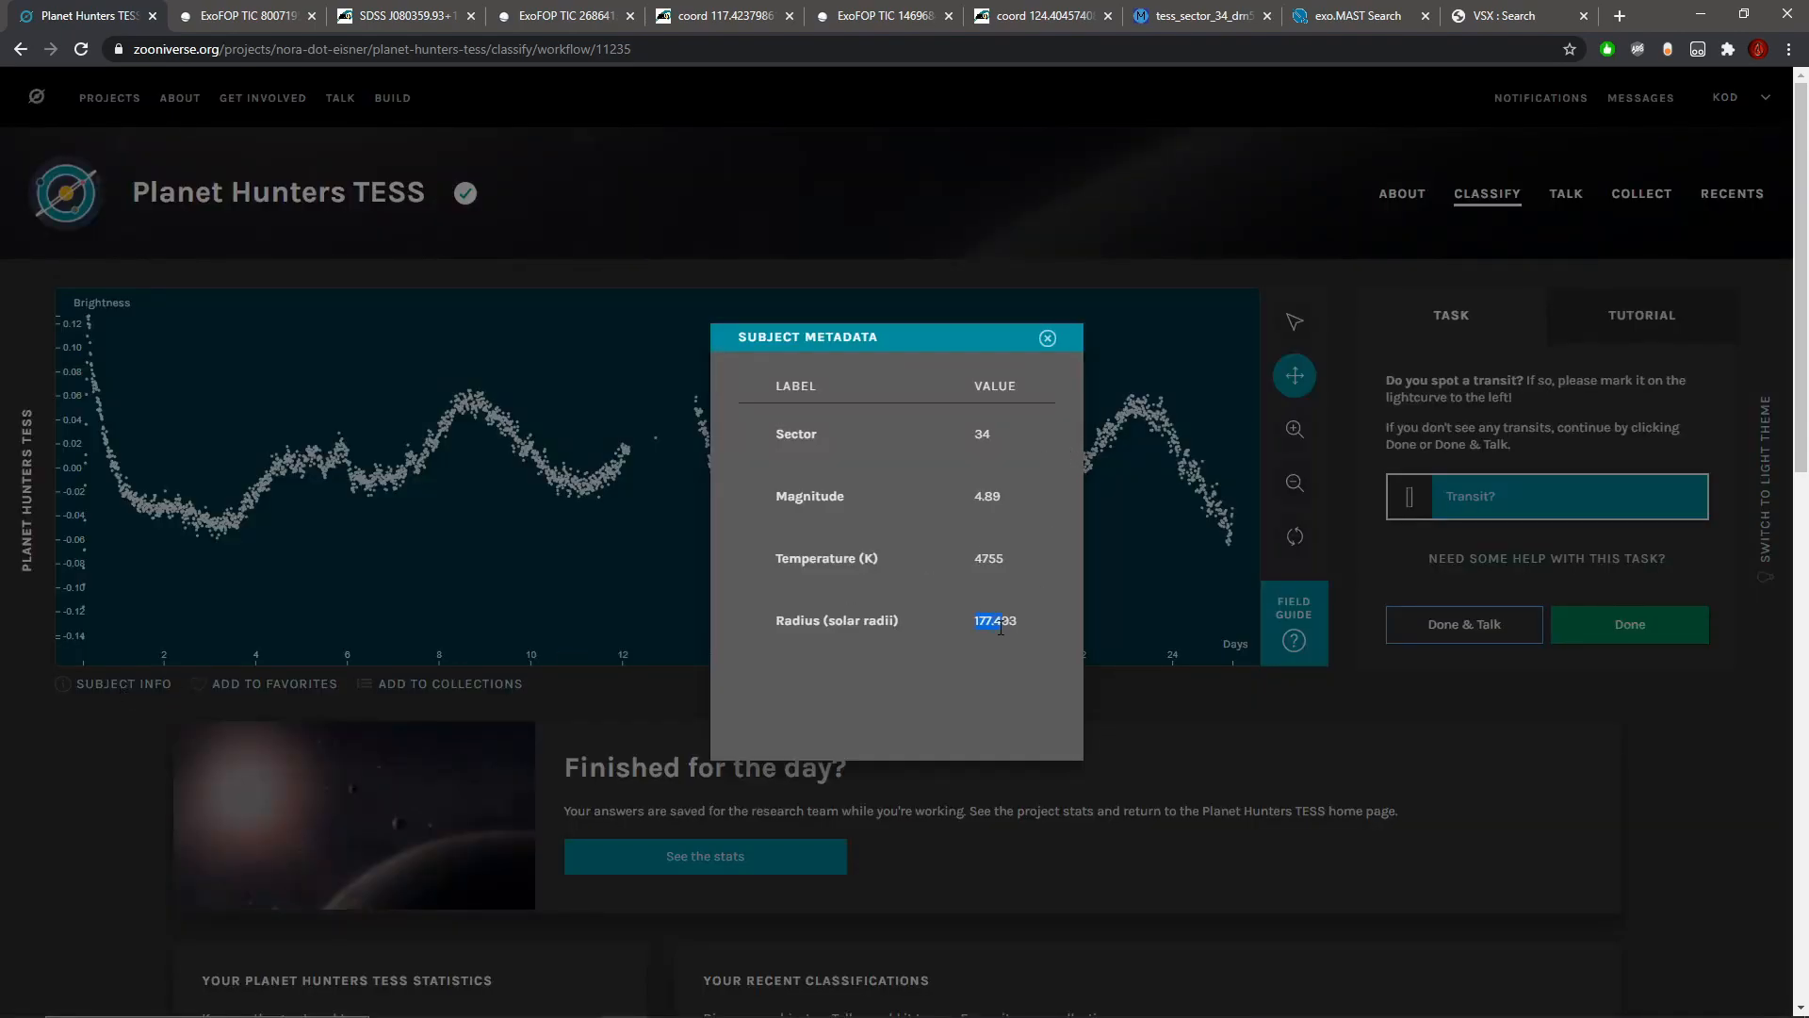
pyautogui.moveTo(974, 627); pyautogui.dragTo(994, 627)
pyautogui.click(1048, 339)
pyautogui.click(450, 684)
pyautogui.click(921, 490)
pyautogui.moveTo(1041, 620); pyautogui.dragTo(1053, 829)
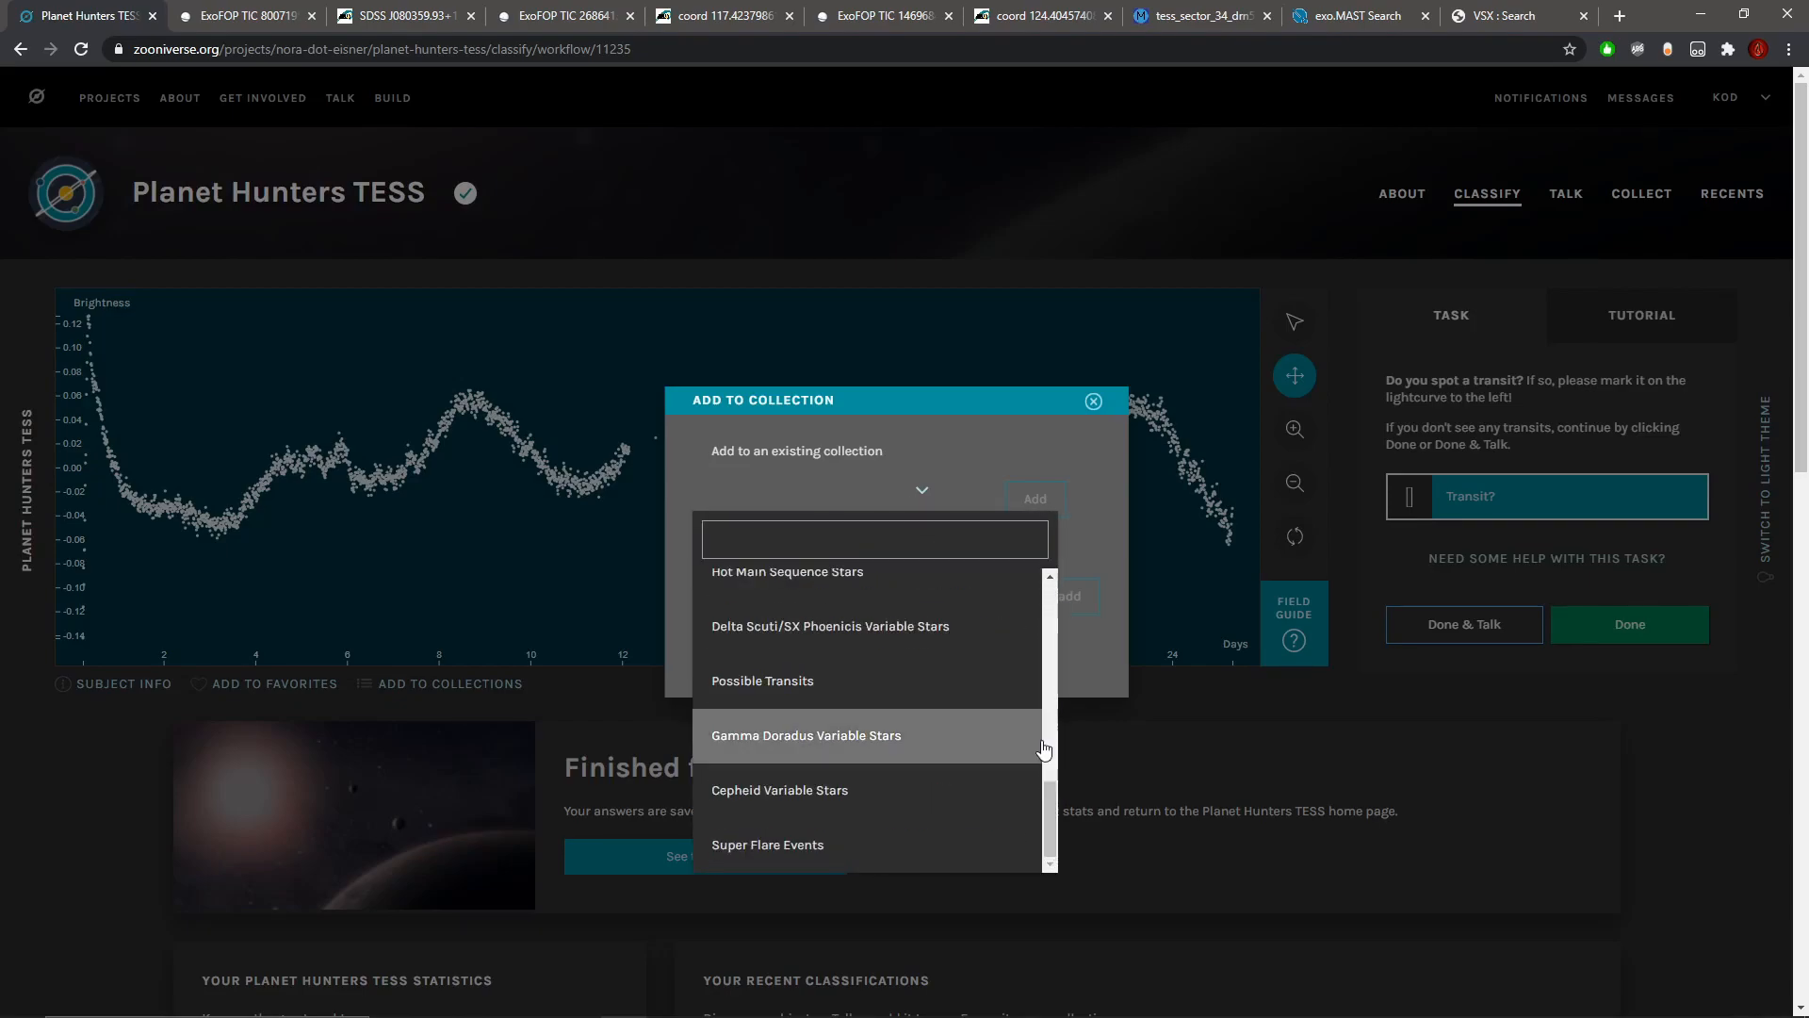
pyautogui.scroll(3, 1054, 799)
pyautogui.scroll(-3, 1055, 758)
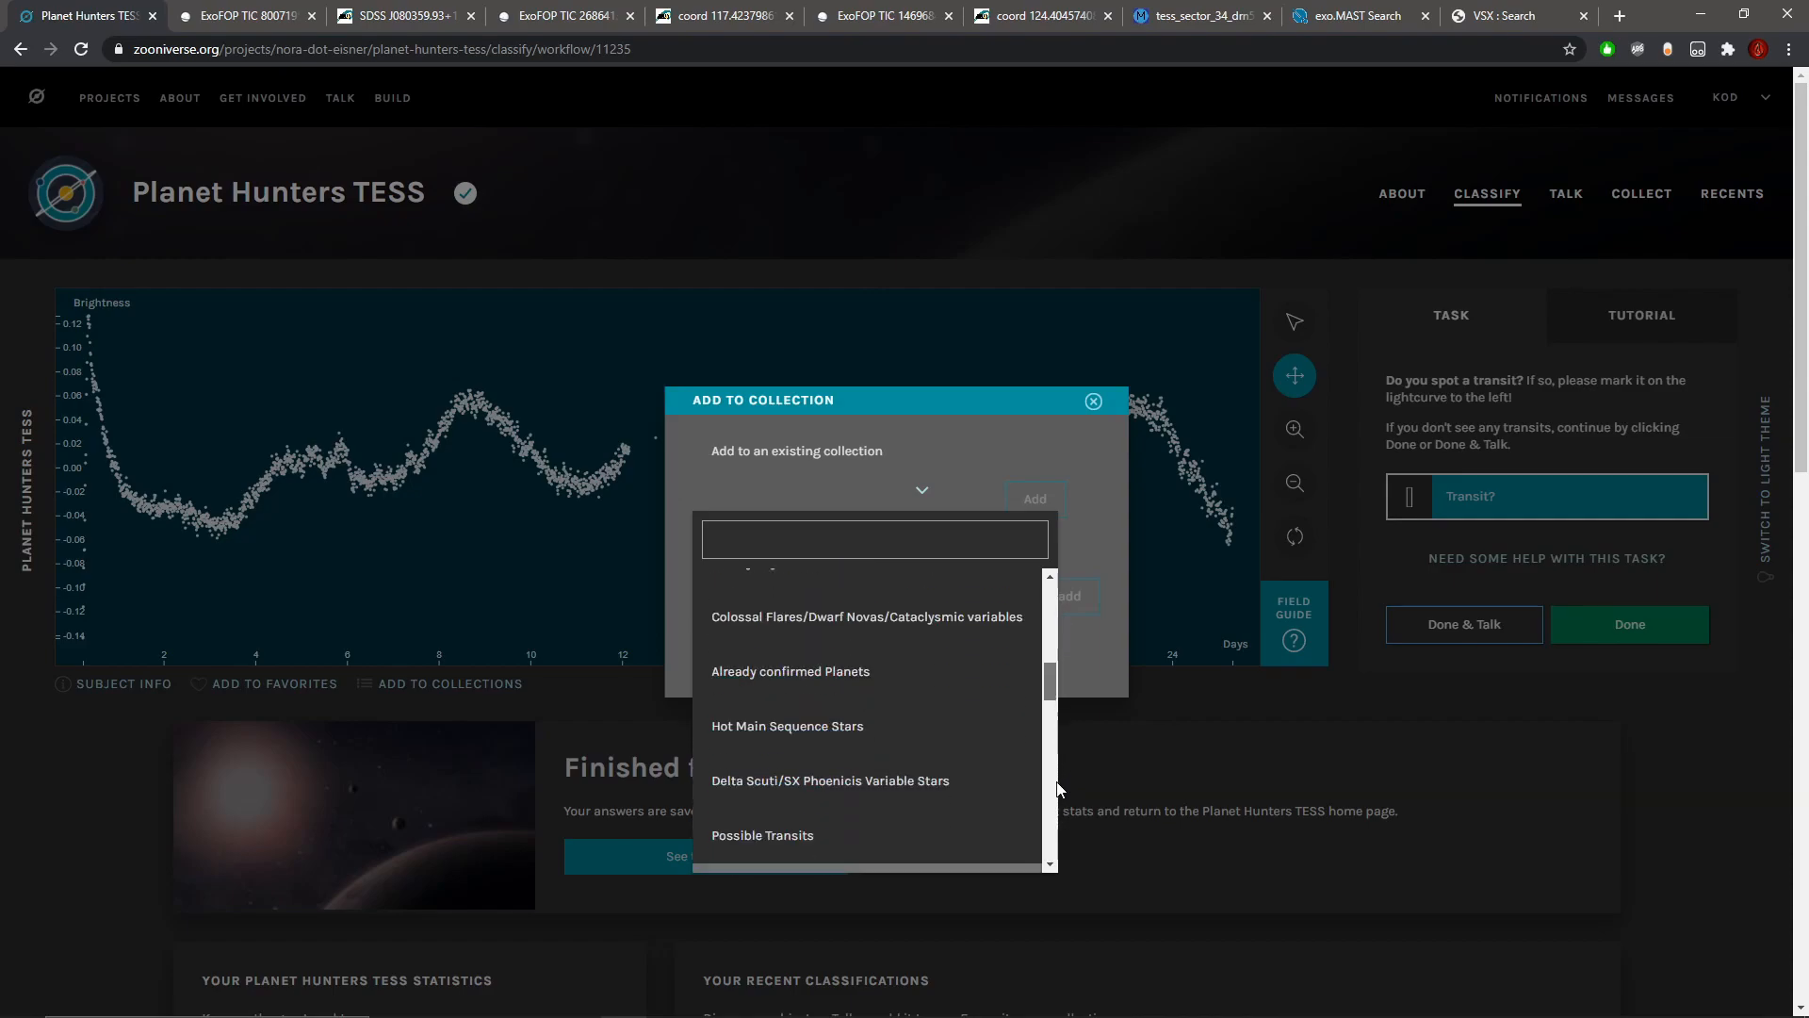
pyautogui.scroll(5, 1060, 751)
pyautogui.scroll(2, 1059, 752)
pyautogui.scroll(-6, 1059, 764)
pyautogui.scroll(-2, 1059, 796)
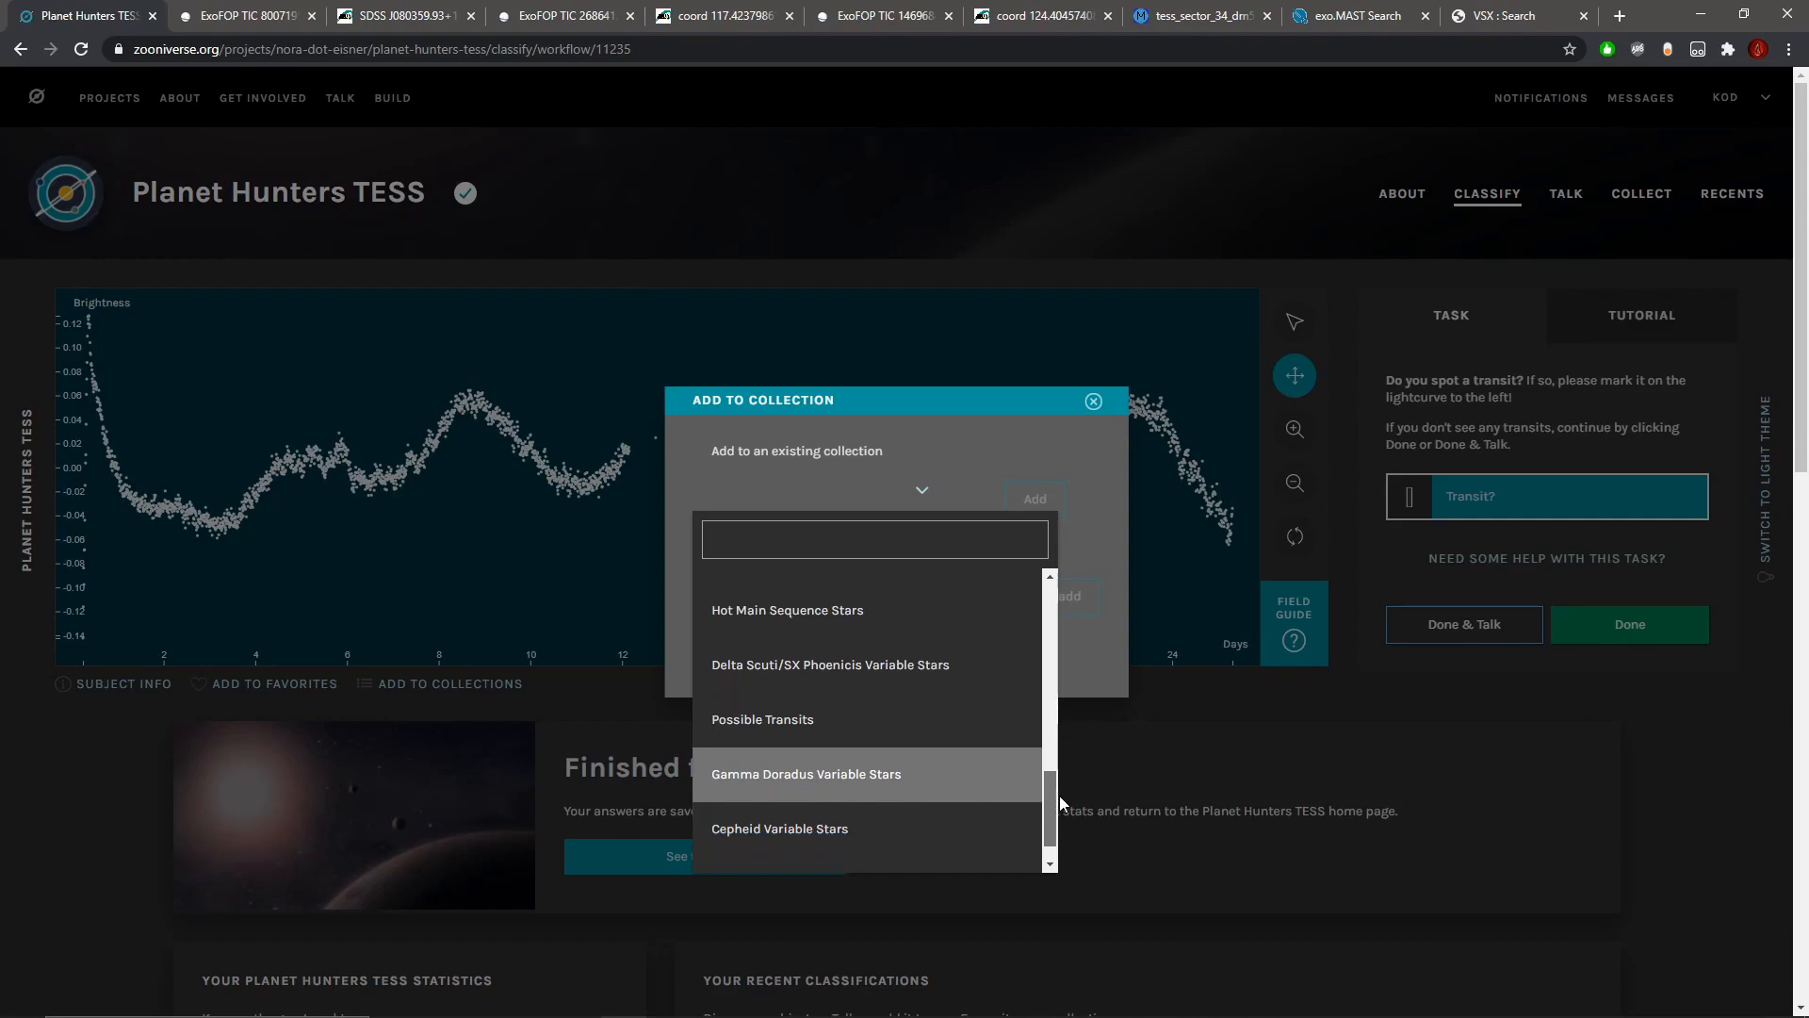
pyautogui.scroll(5, 1063, 776)
pyautogui.scroll(5, 1070, 749)
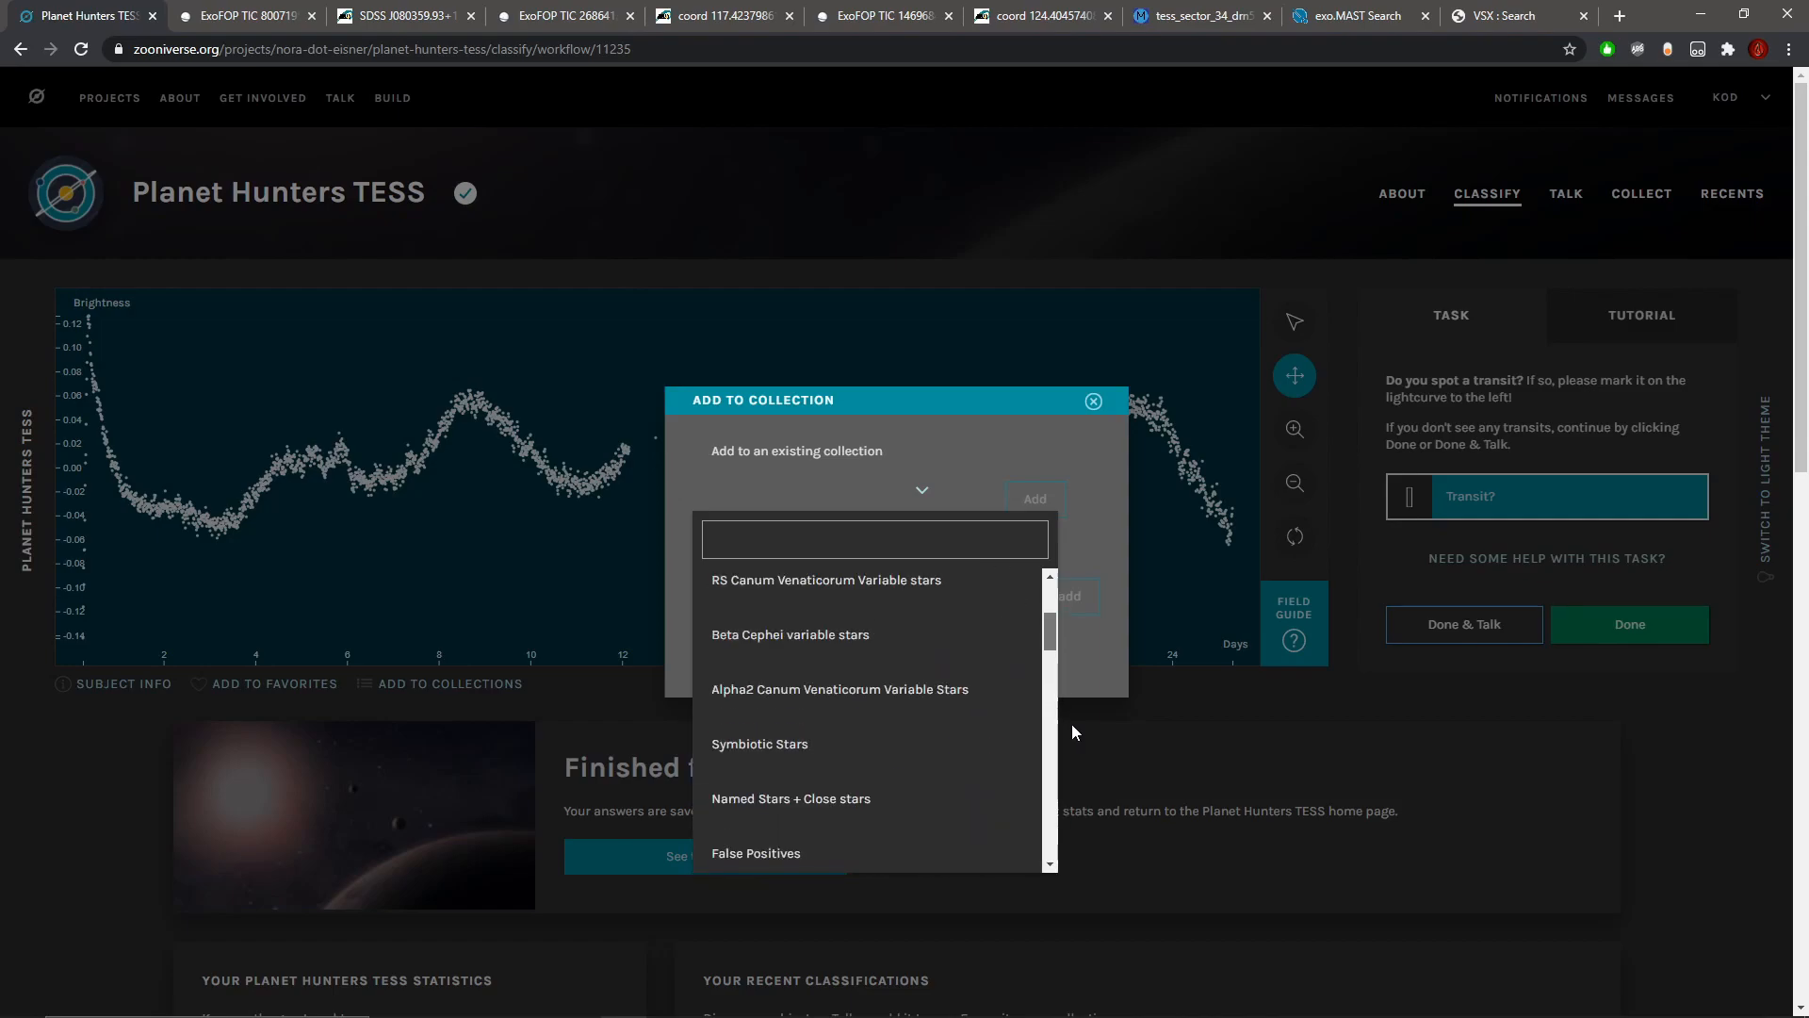
pyautogui.click(1093, 401)
# Step: Finish the classification into its Talk page and add the subject to the existing Colossal Stars collection
pyautogui.click(1470, 629)
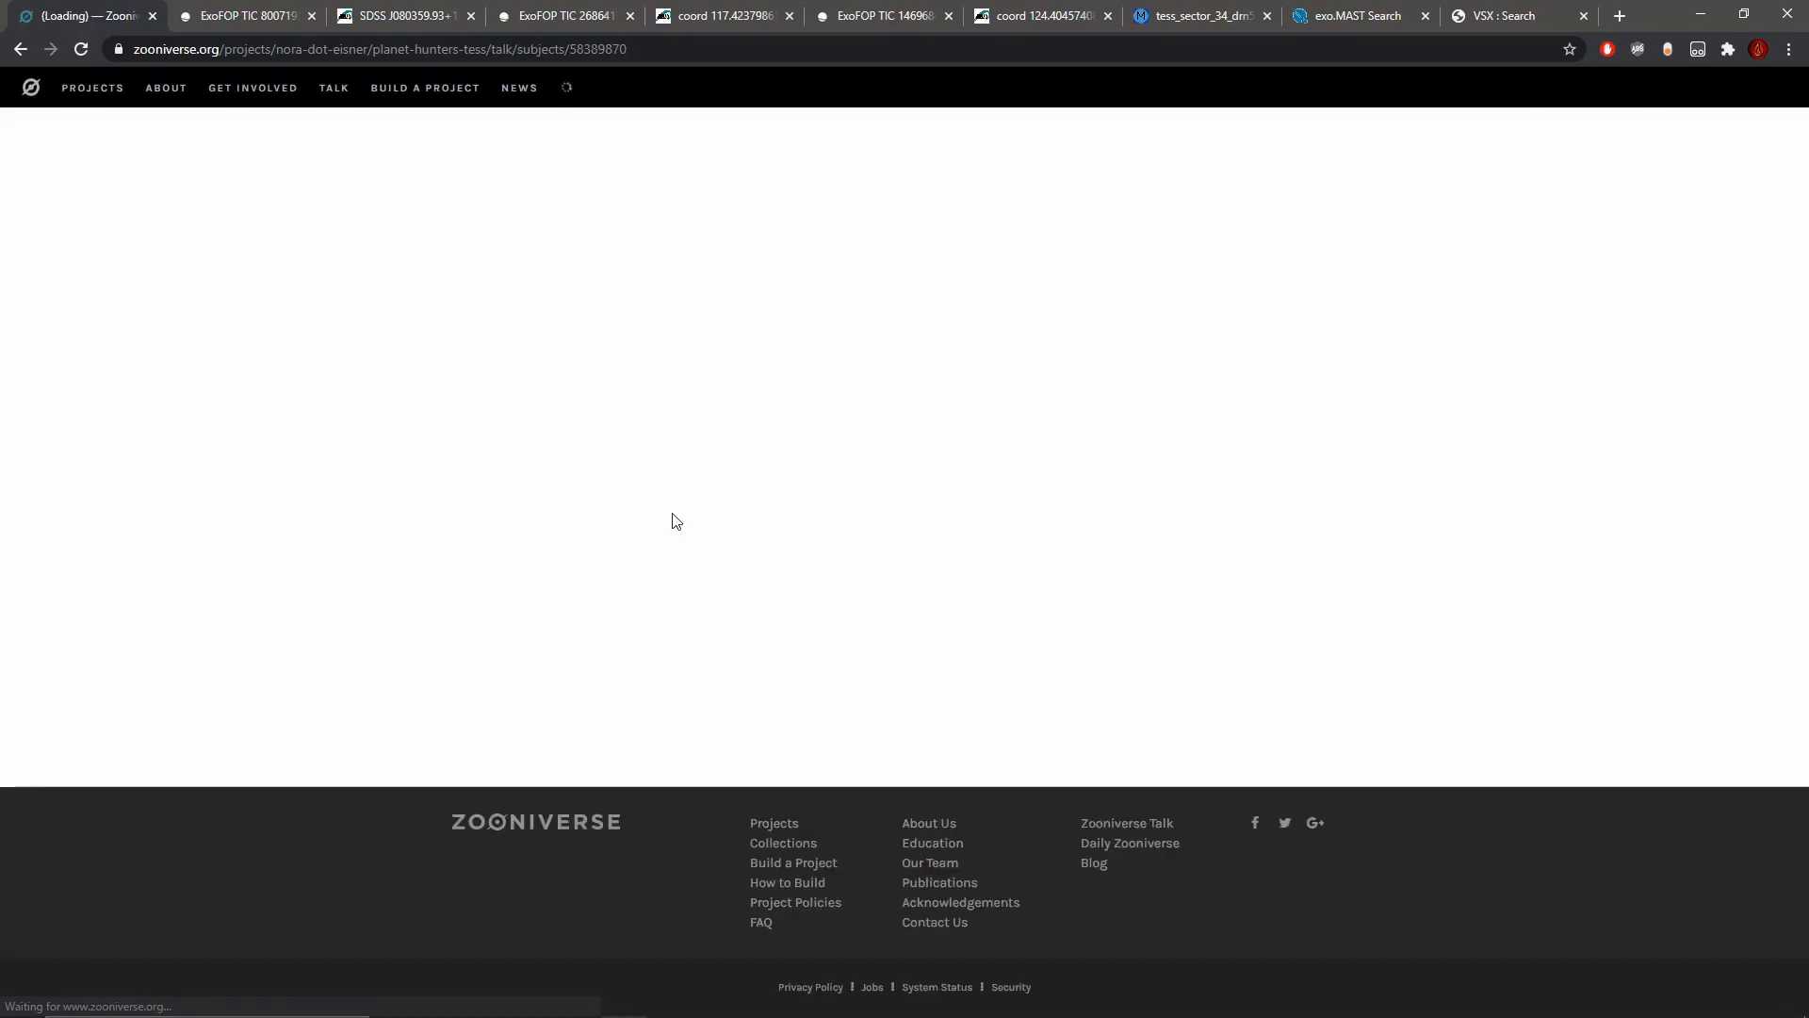
pyautogui.scroll(-3, 658, 519)
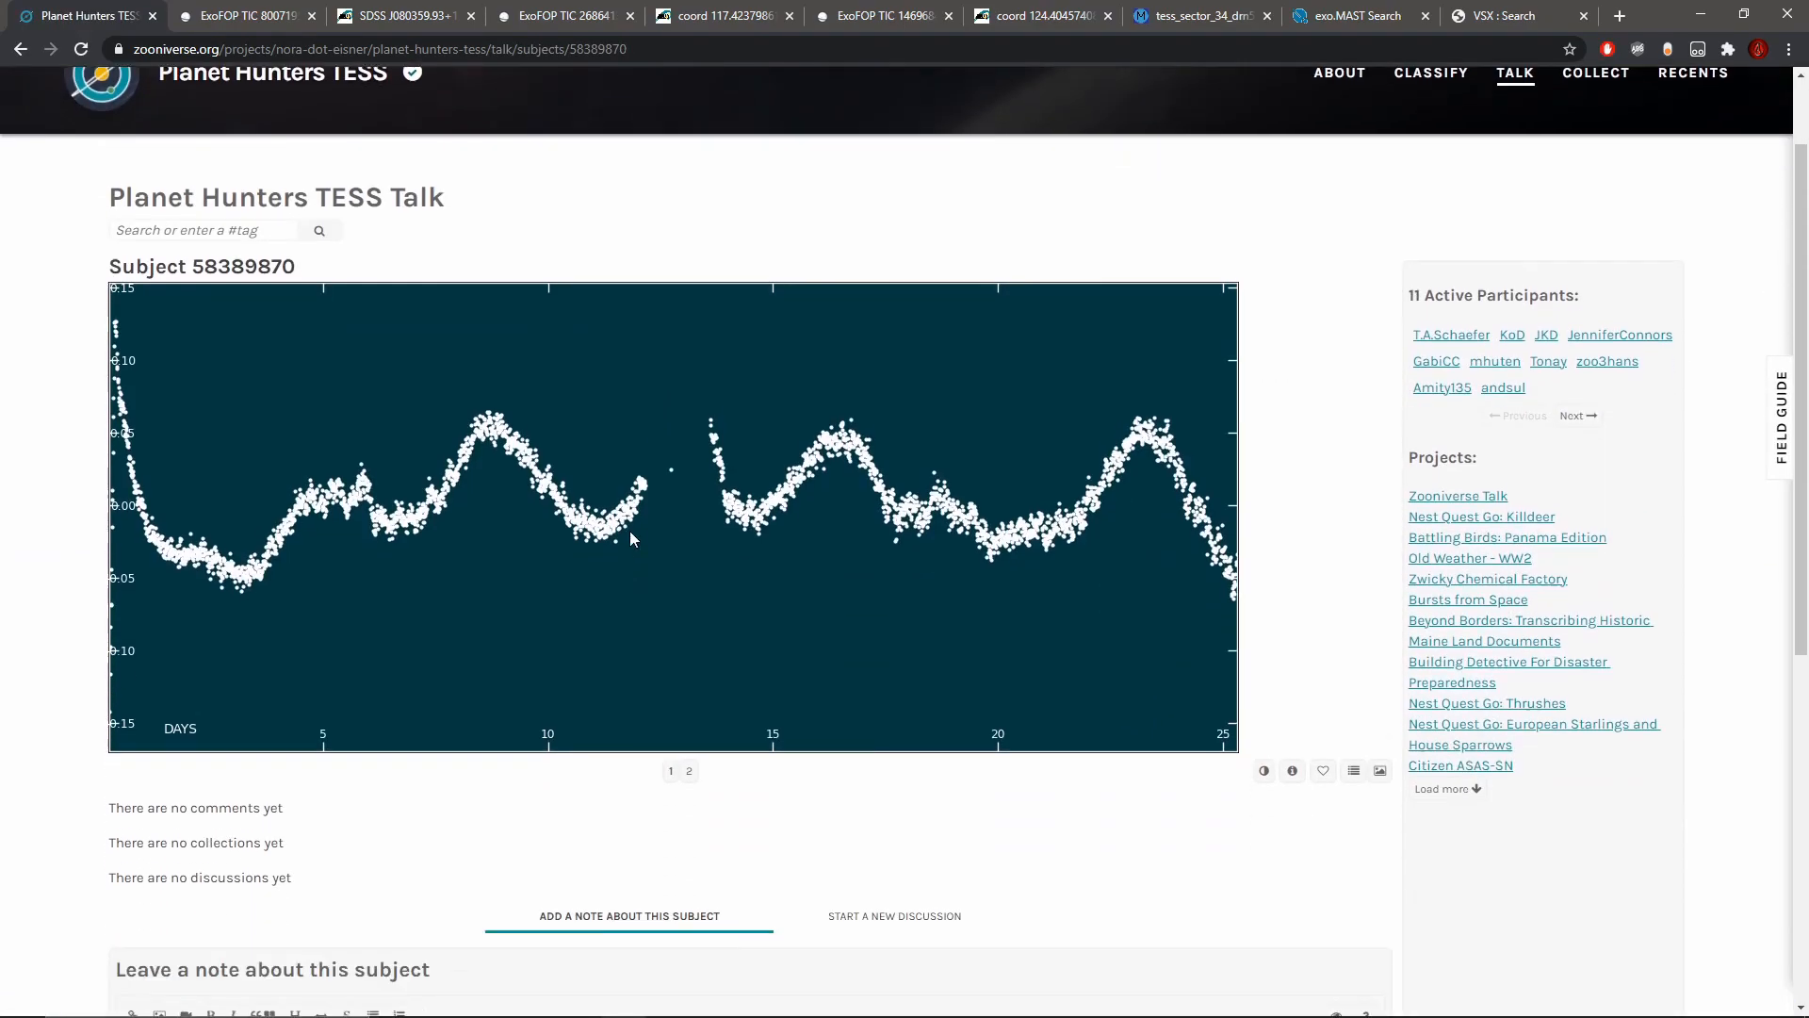
pyautogui.scroll(-1, 1329, 526)
pyautogui.click(1325, 514)
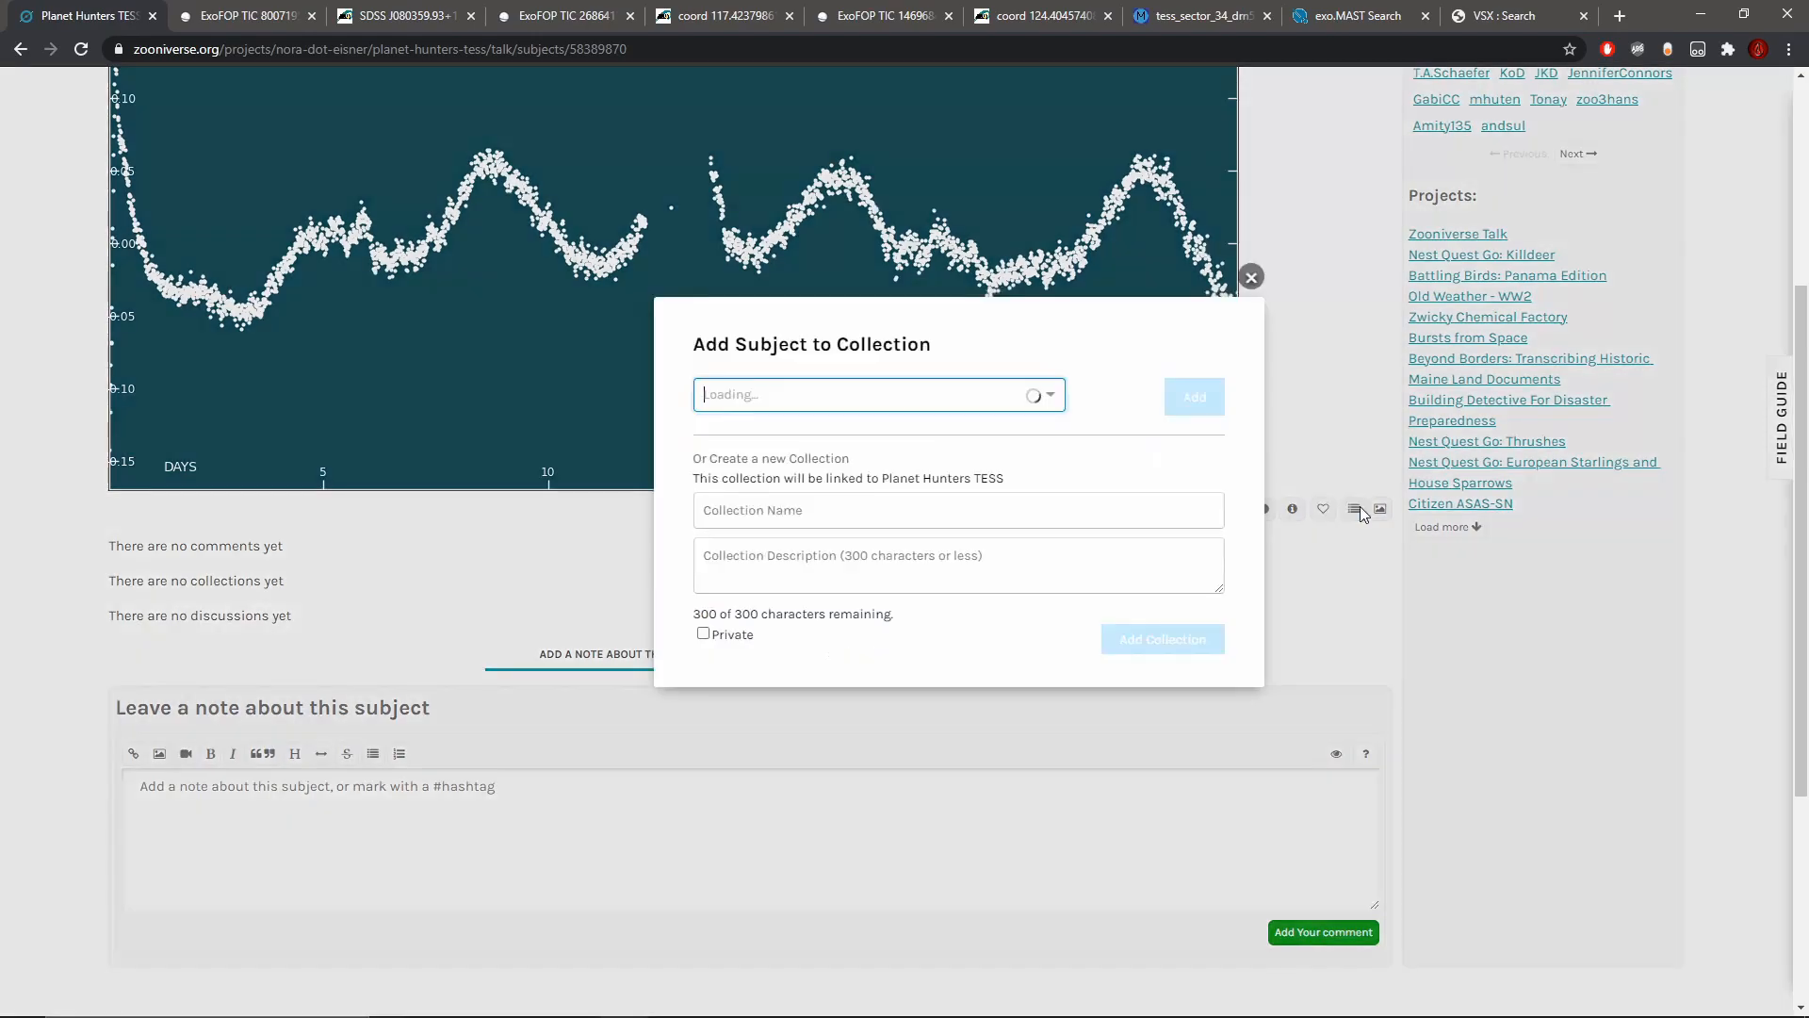
pyautogui.click(1050, 394)
pyautogui.moveTo(1056, 436); pyautogui.dragTo(1056, 594)
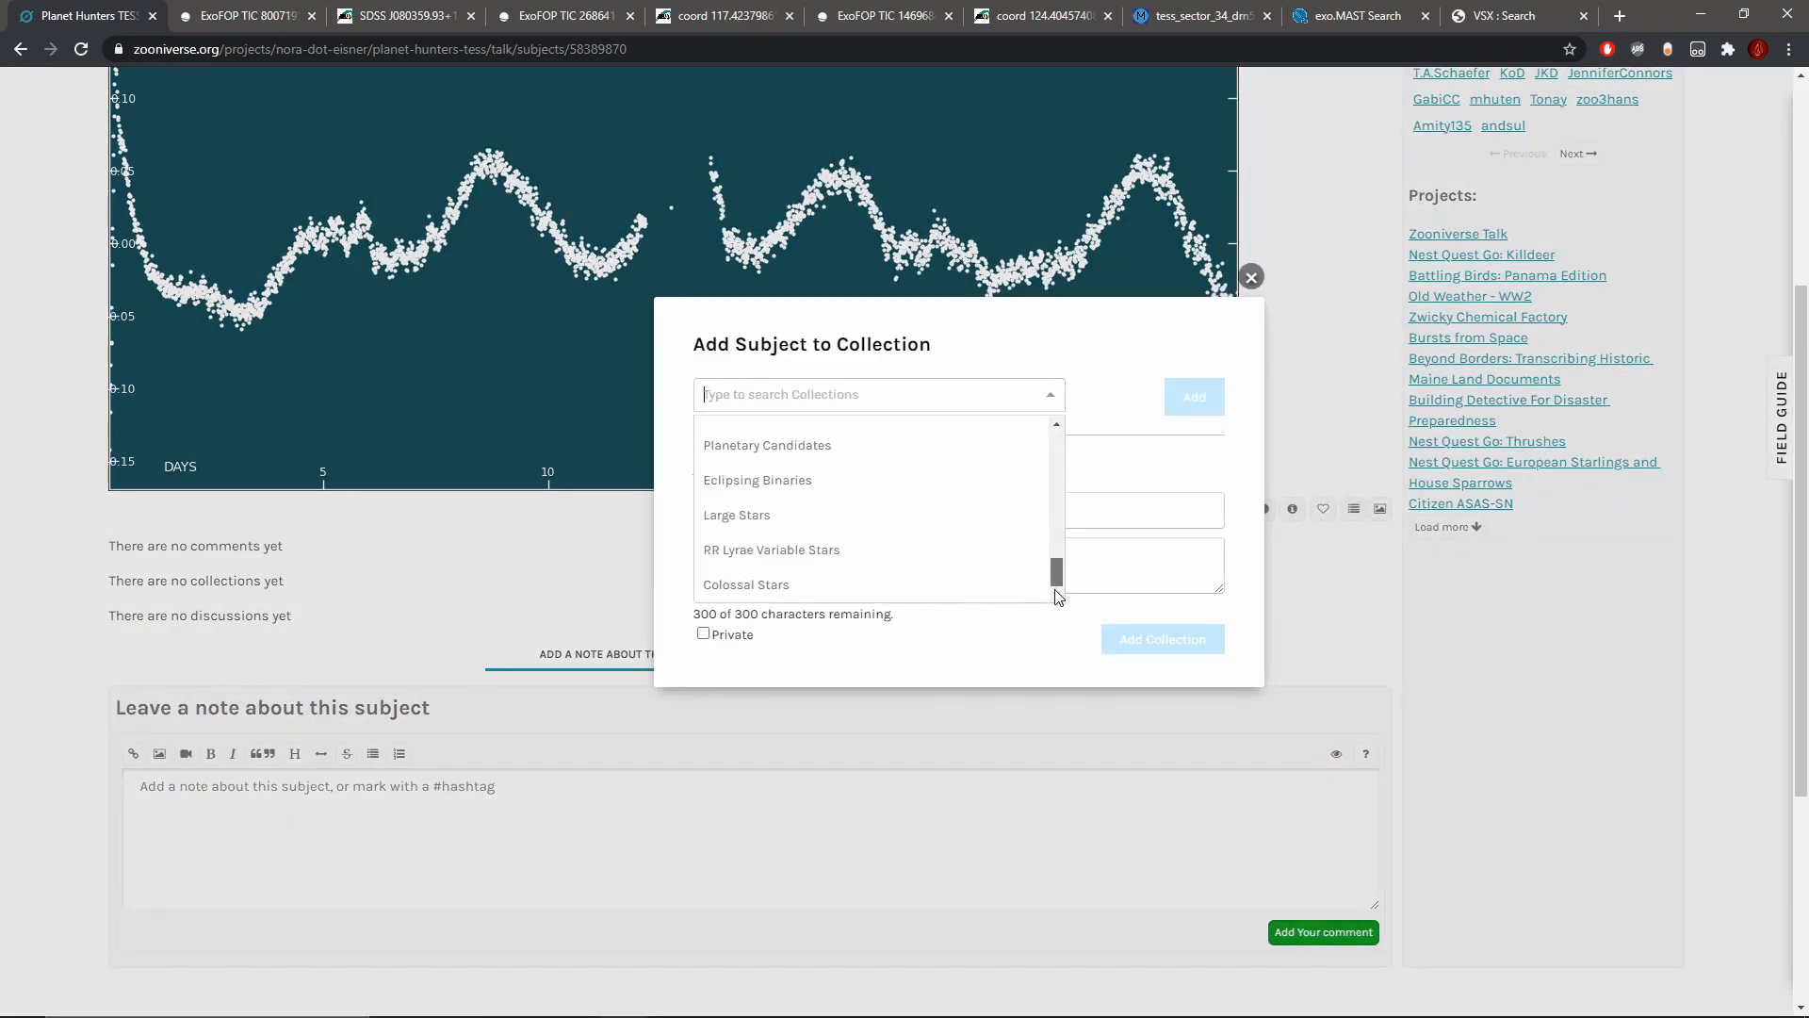
pyautogui.click(971, 585)
pyautogui.click(1197, 400)
# Step: Open the ExoFOP page linked in the subject's metadata, and from there the SIMBAD entry for HD 68763
pyautogui.click(1292, 509)
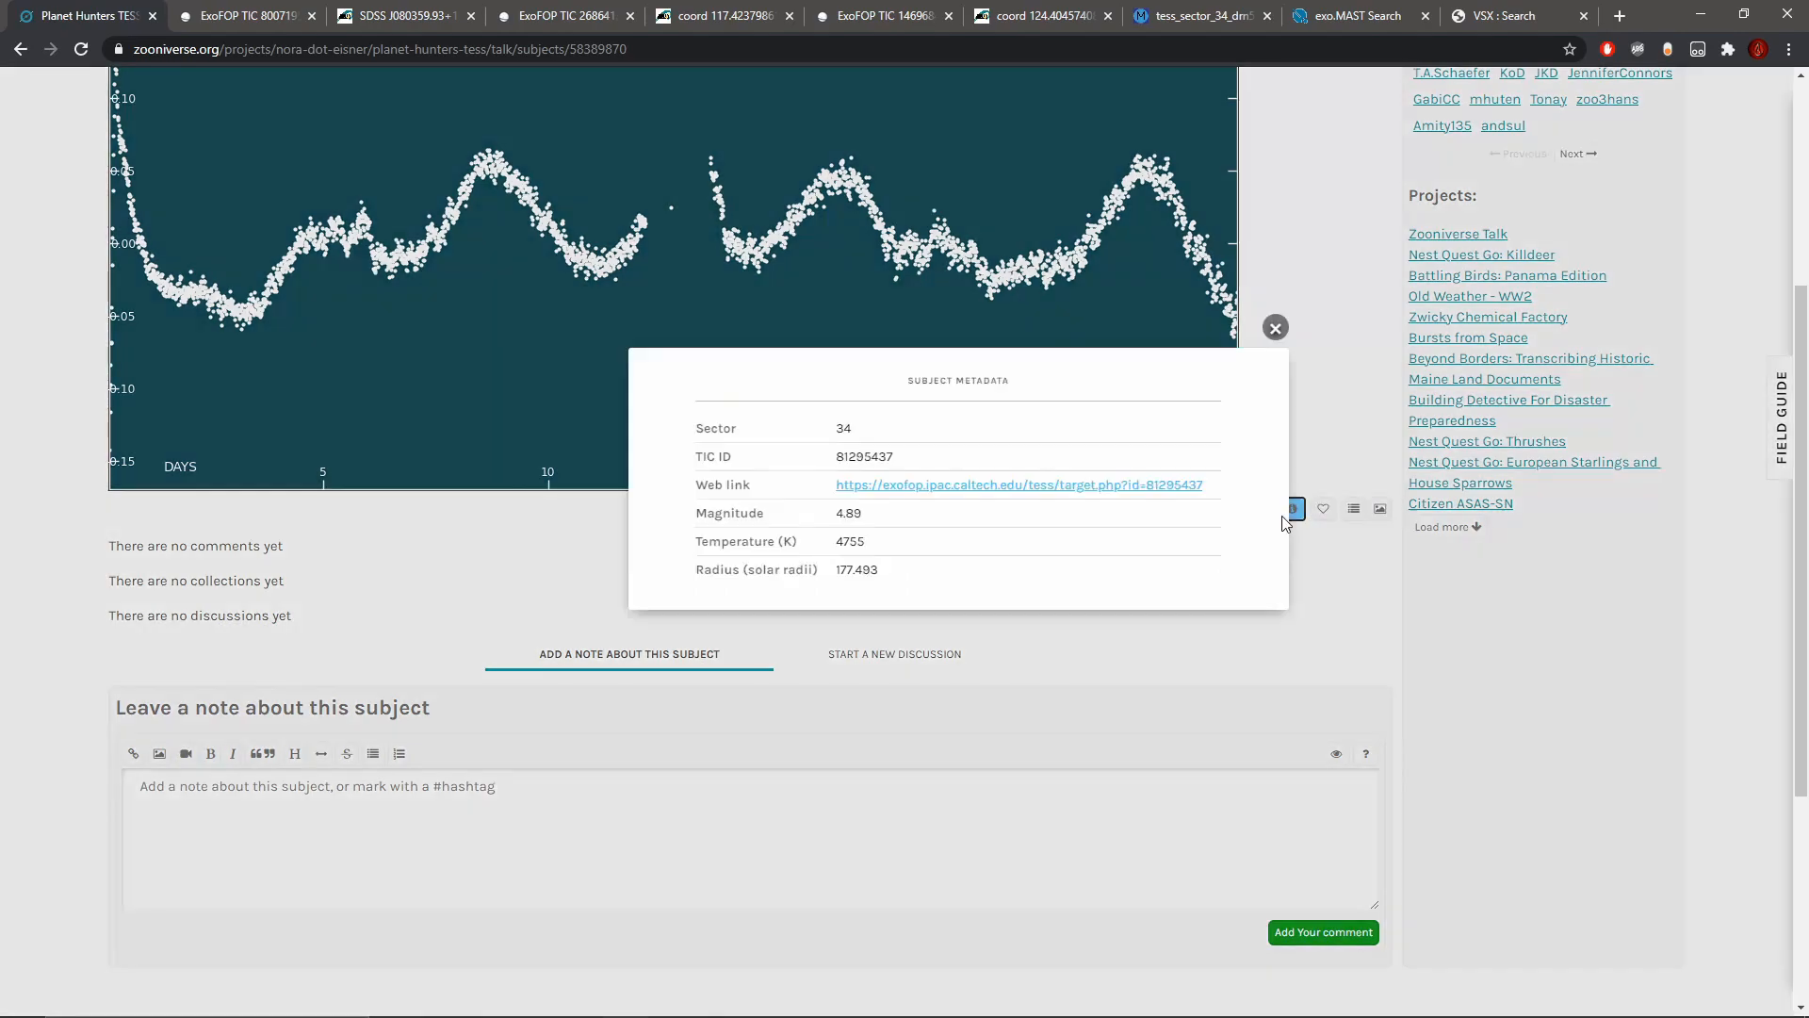
pyautogui.click(1003, 490)
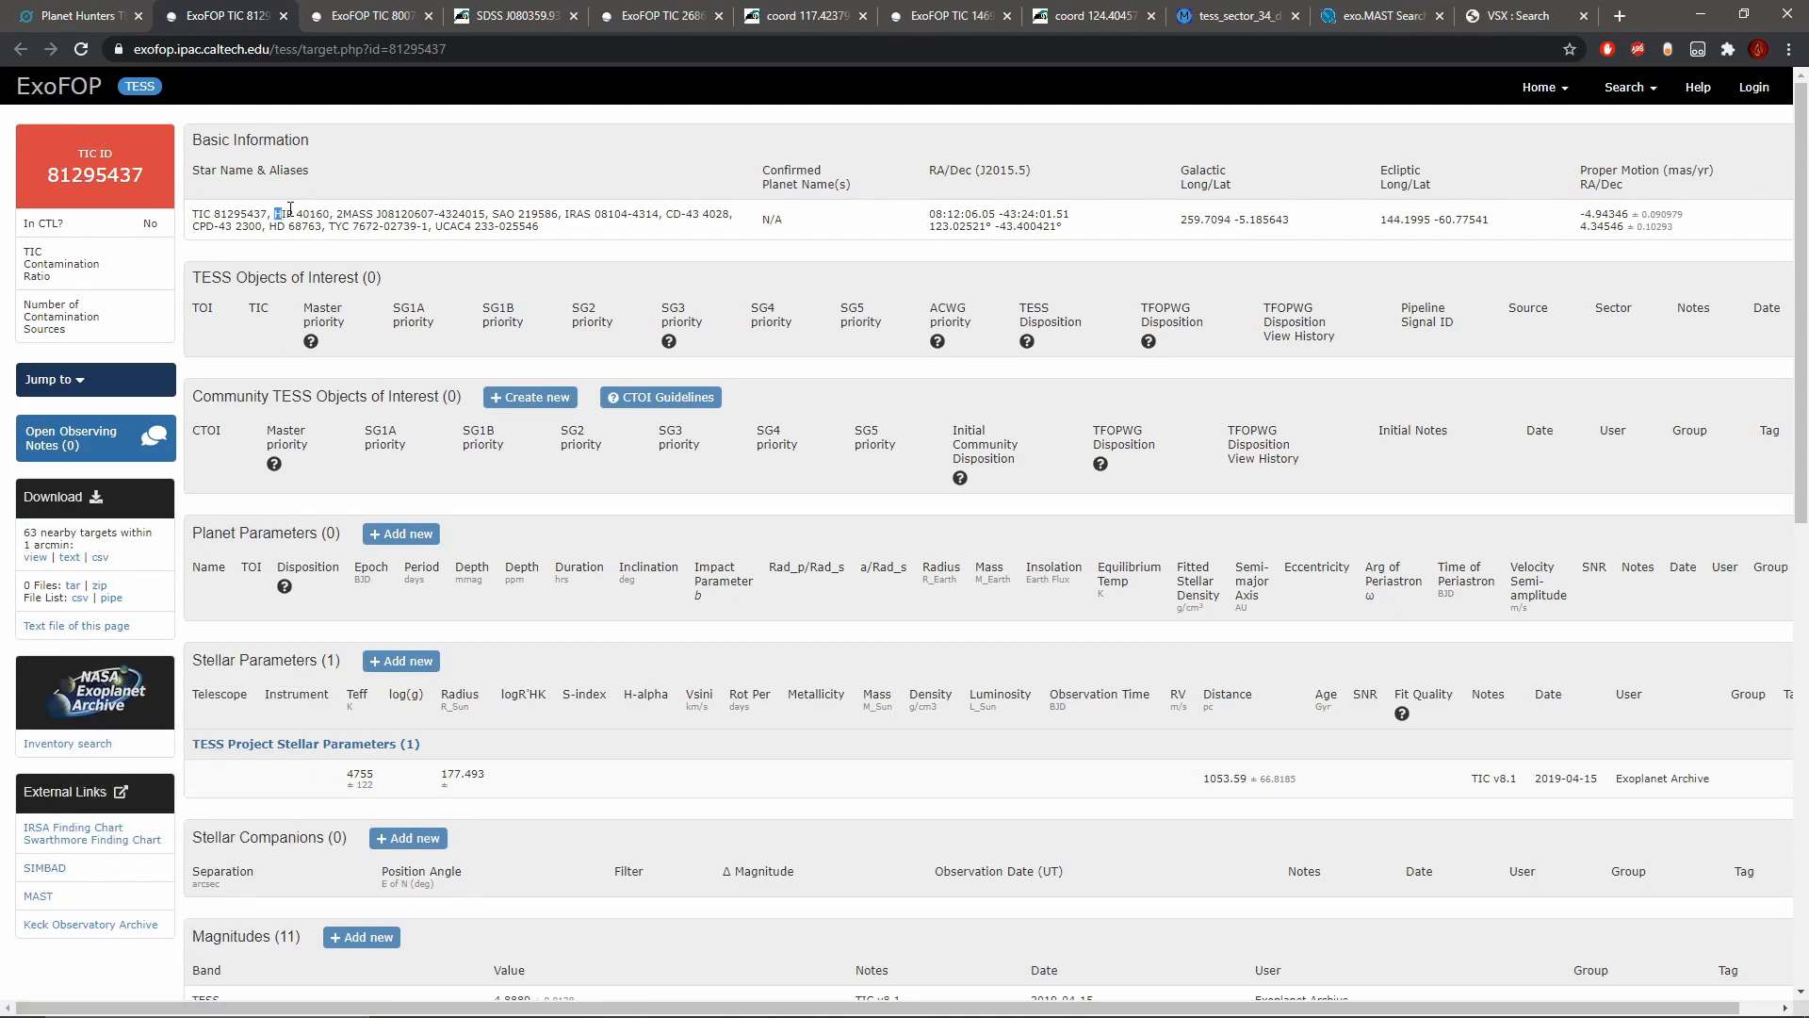
pyautogui.moveTo(271, 227); pyautogui.dragTo(301, 228)
pyautogui.click(47, 877)
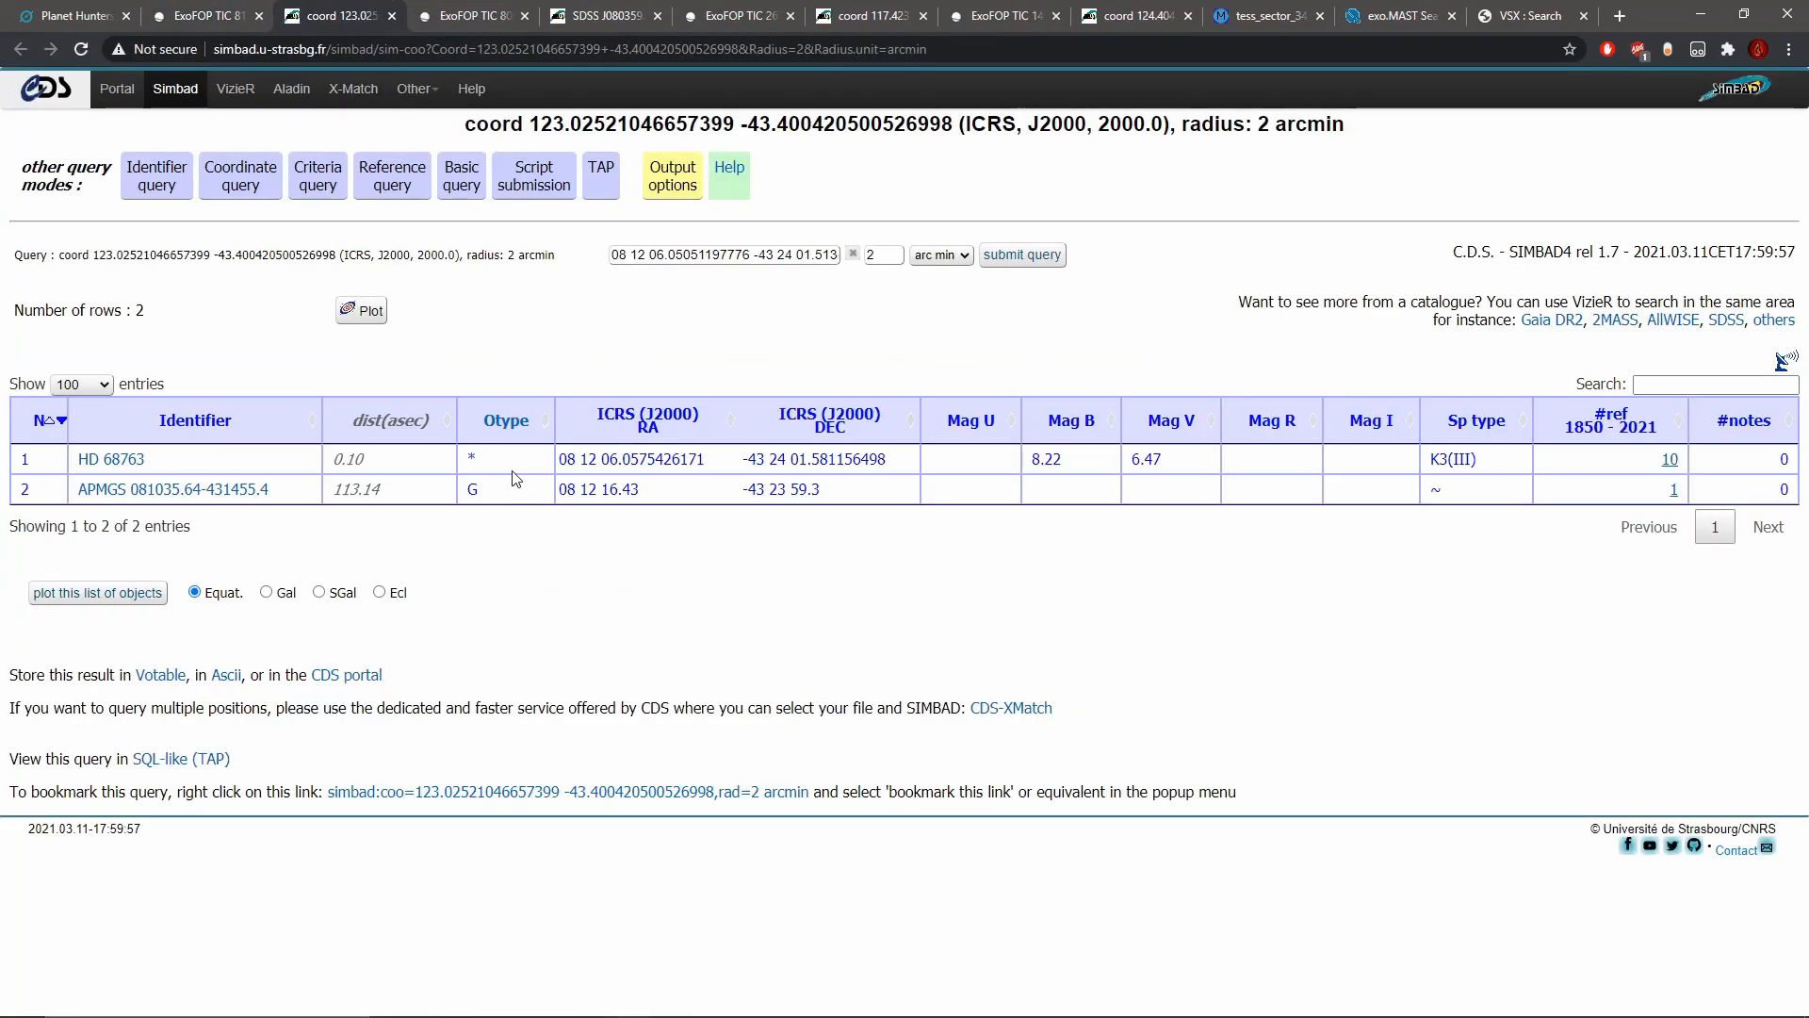
pyautogui.click(99, 463)
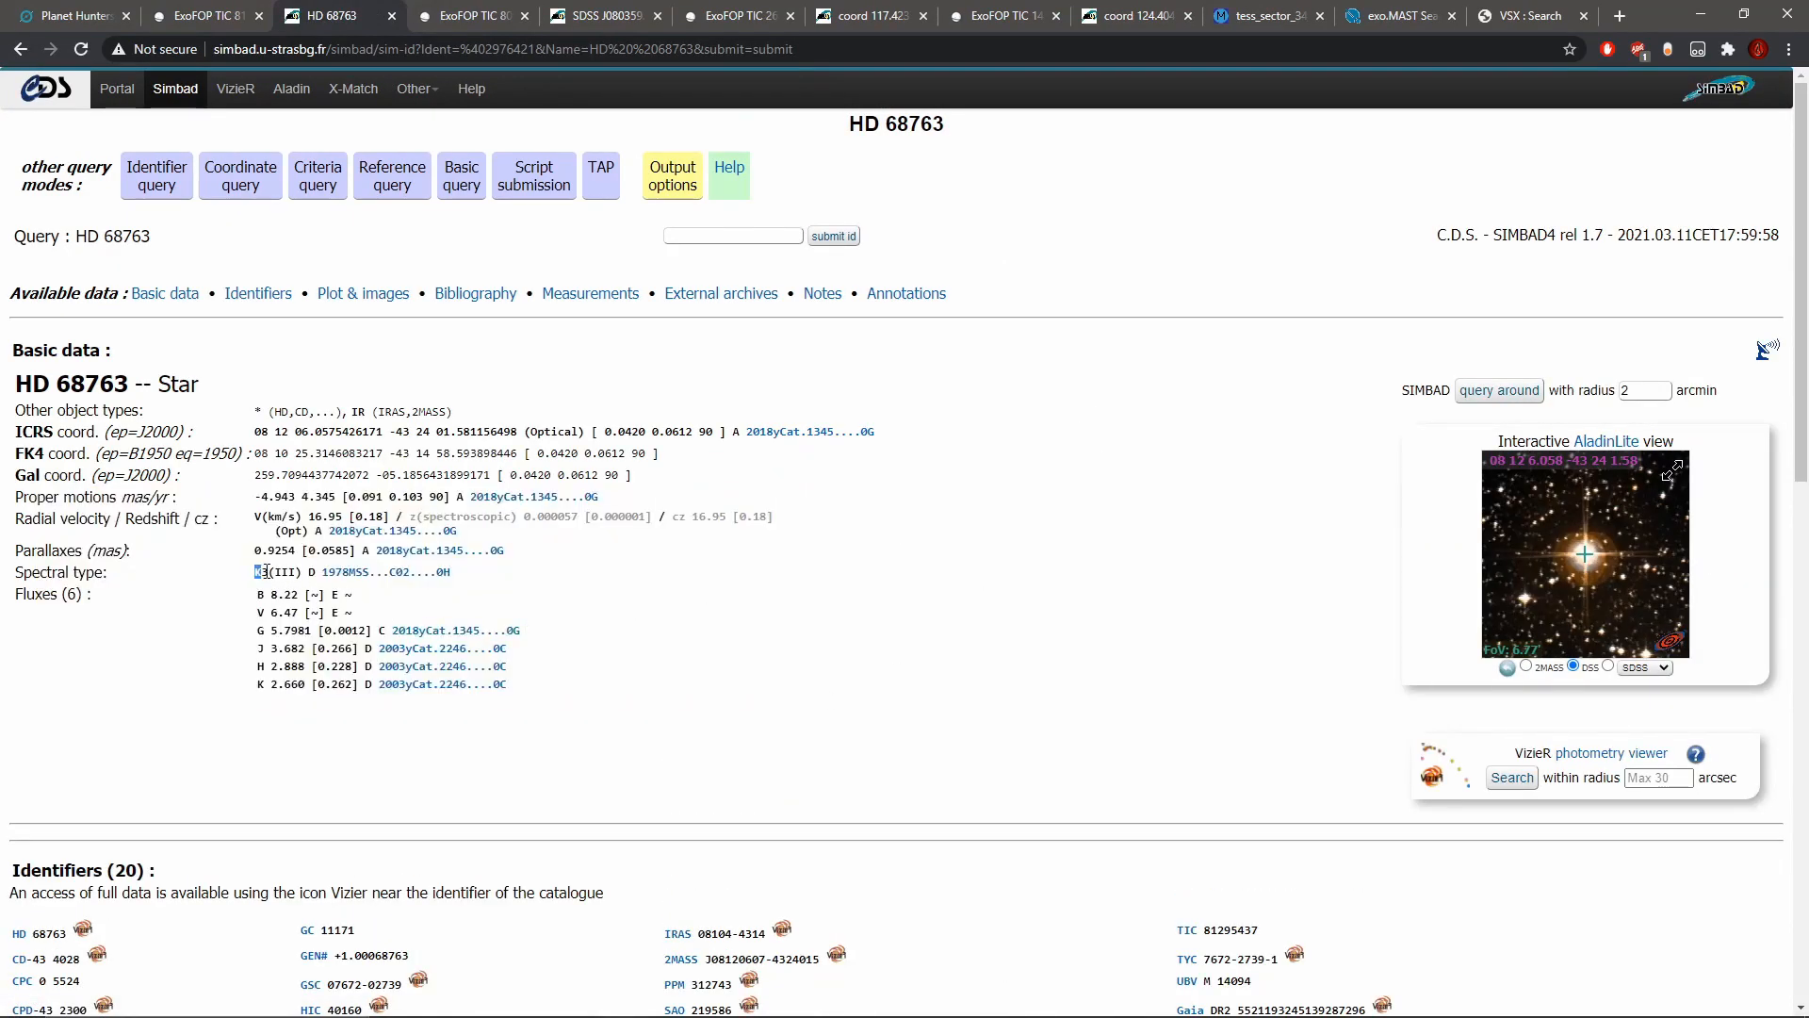
# Step: Examine the spectral type of HD 68763 and the star's close-up in the interactive sky image
pyautogui.click(298, 574)
pyautogui.moveTo(274, 574); pyautogui.dragTo(319, 575)
pyautogui.click(321, 576)
pyautogui.scroll(2, 1651, 577)
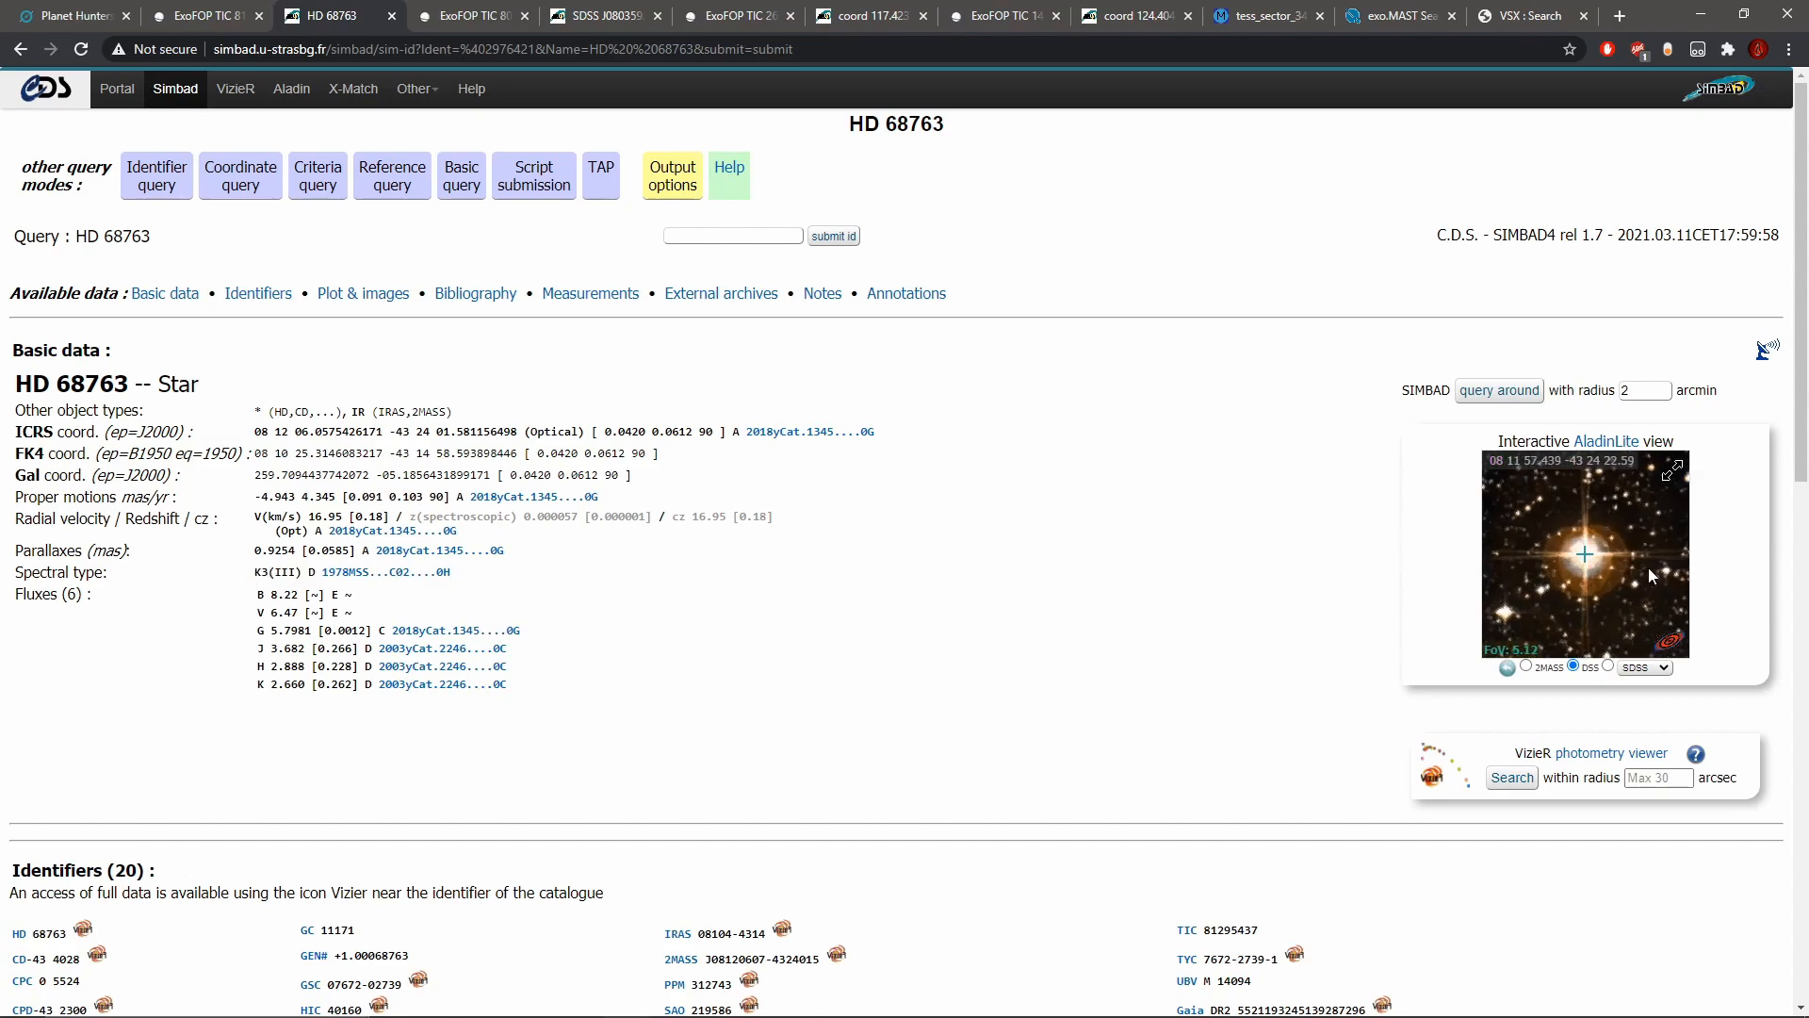
pyautogui.scroll(3, 1614, 560)
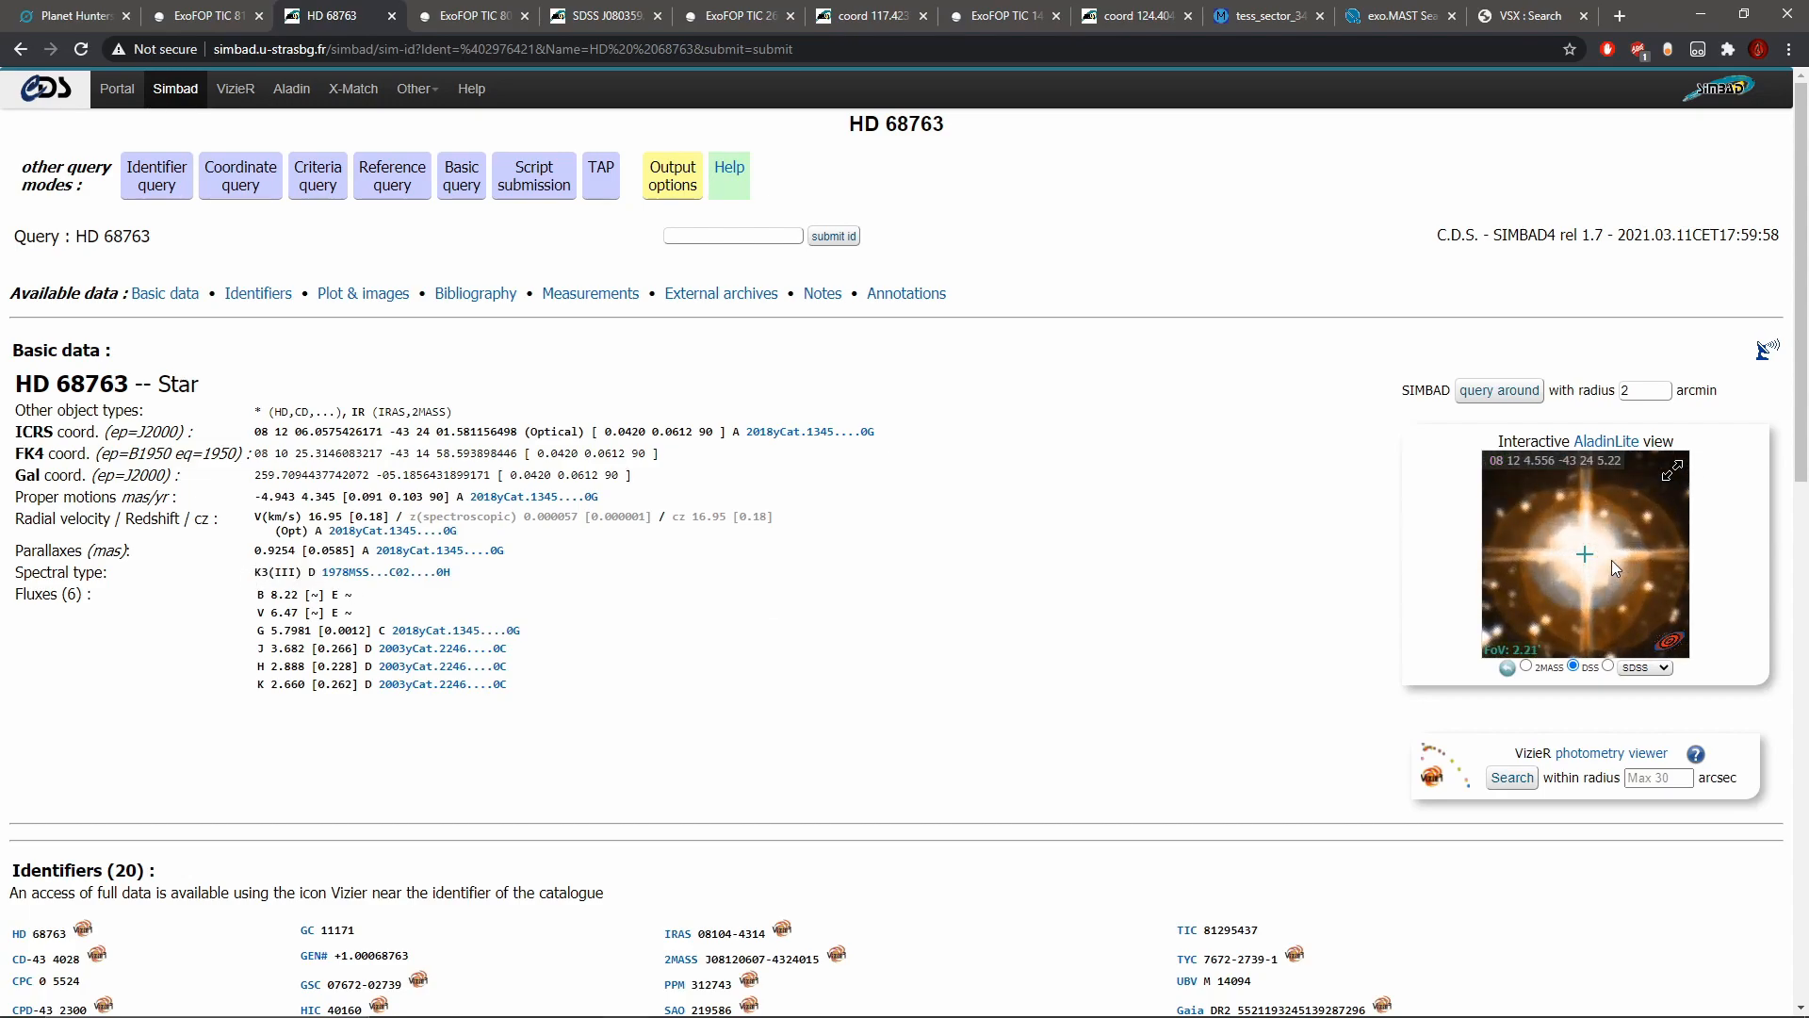
pyautogui.scroll(-3, 1612, 560)
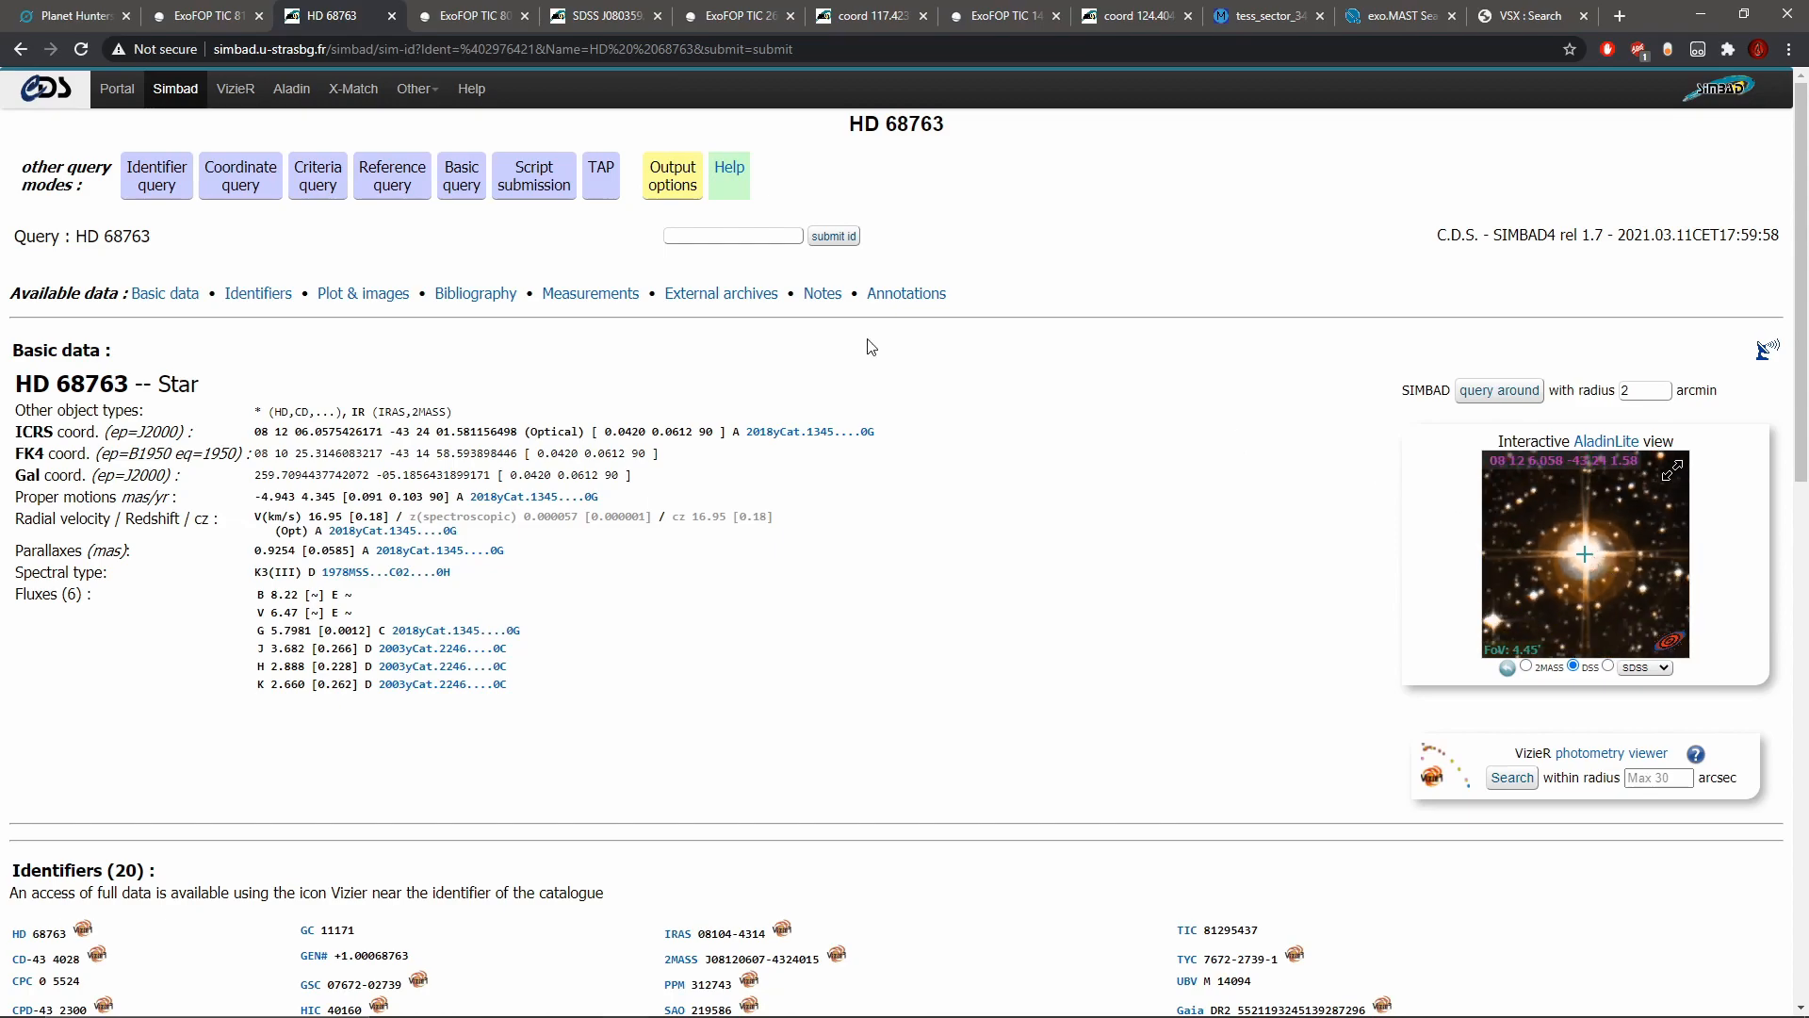
# Step: Copy the star name HD 68763 from SIMBAD into the note field on the subject's Talk page
pyautogui.moveTo(130, 388); pyautogui.dragTo(17, 385)
pyautogui.rightClick(37, 386)
pyautogui.click(66, 400)
pyautogui.click(62, 11)
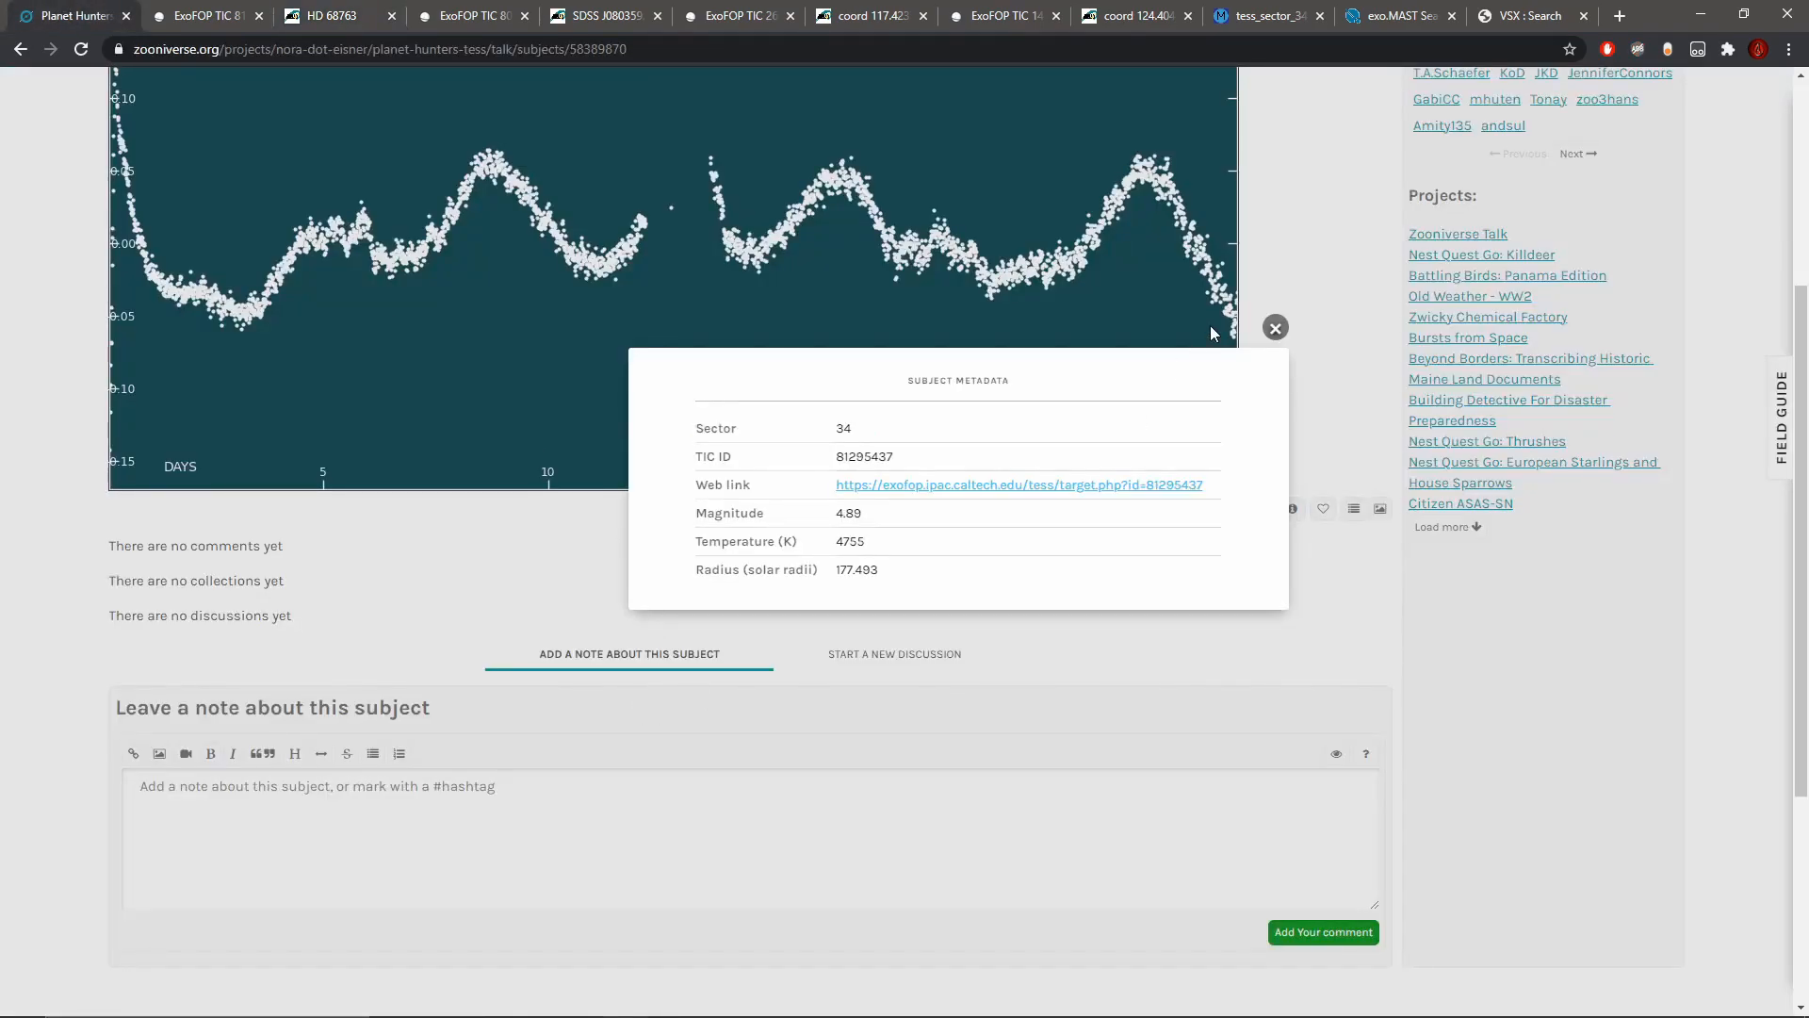
pyautogui.click(1275, 327)
pyautogui.click(356, 876)
pyautogui.hotkey('ctrl', 'v')
# Step: Turn the HD 68763 text in the note into a link to its SIMBAD page and post the comment
pyautogui.hotkey('ctrl', 'a')
pyautogui.click(344, 9)
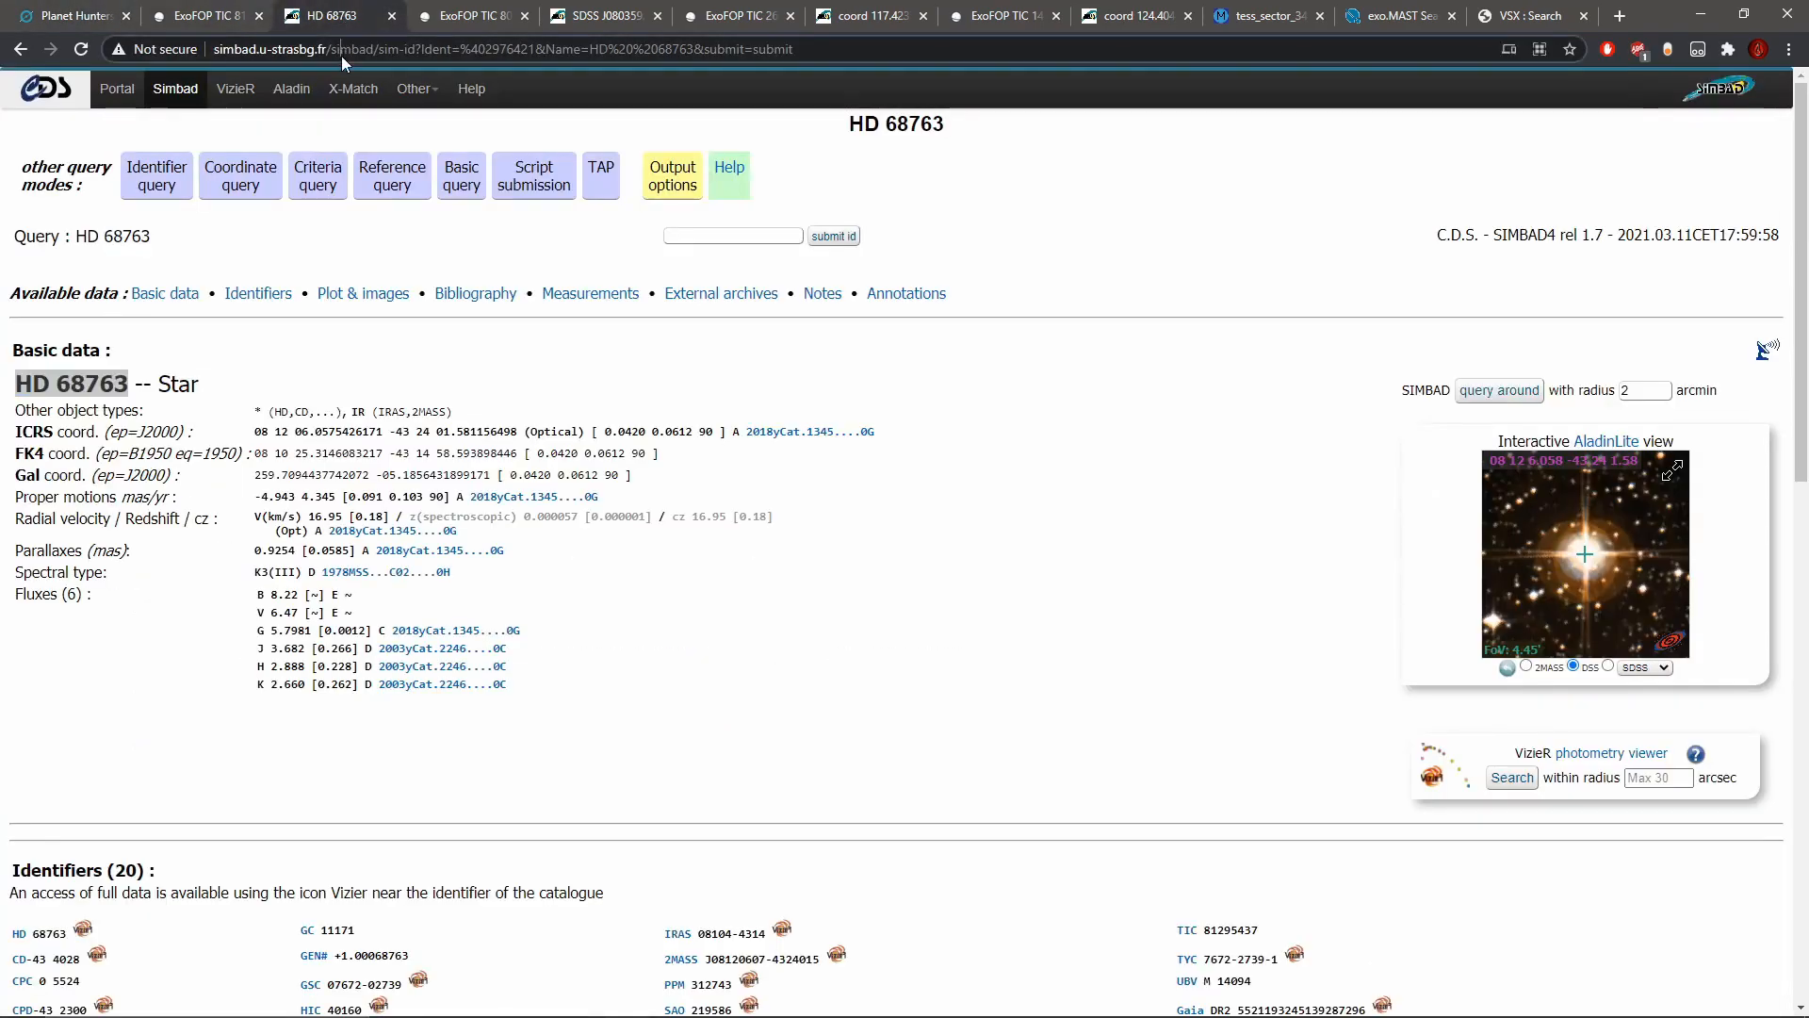
pyautogui.rightClick(365, 49)
pyautogui.click(409, 177)
pyautogui.click(75, 15)
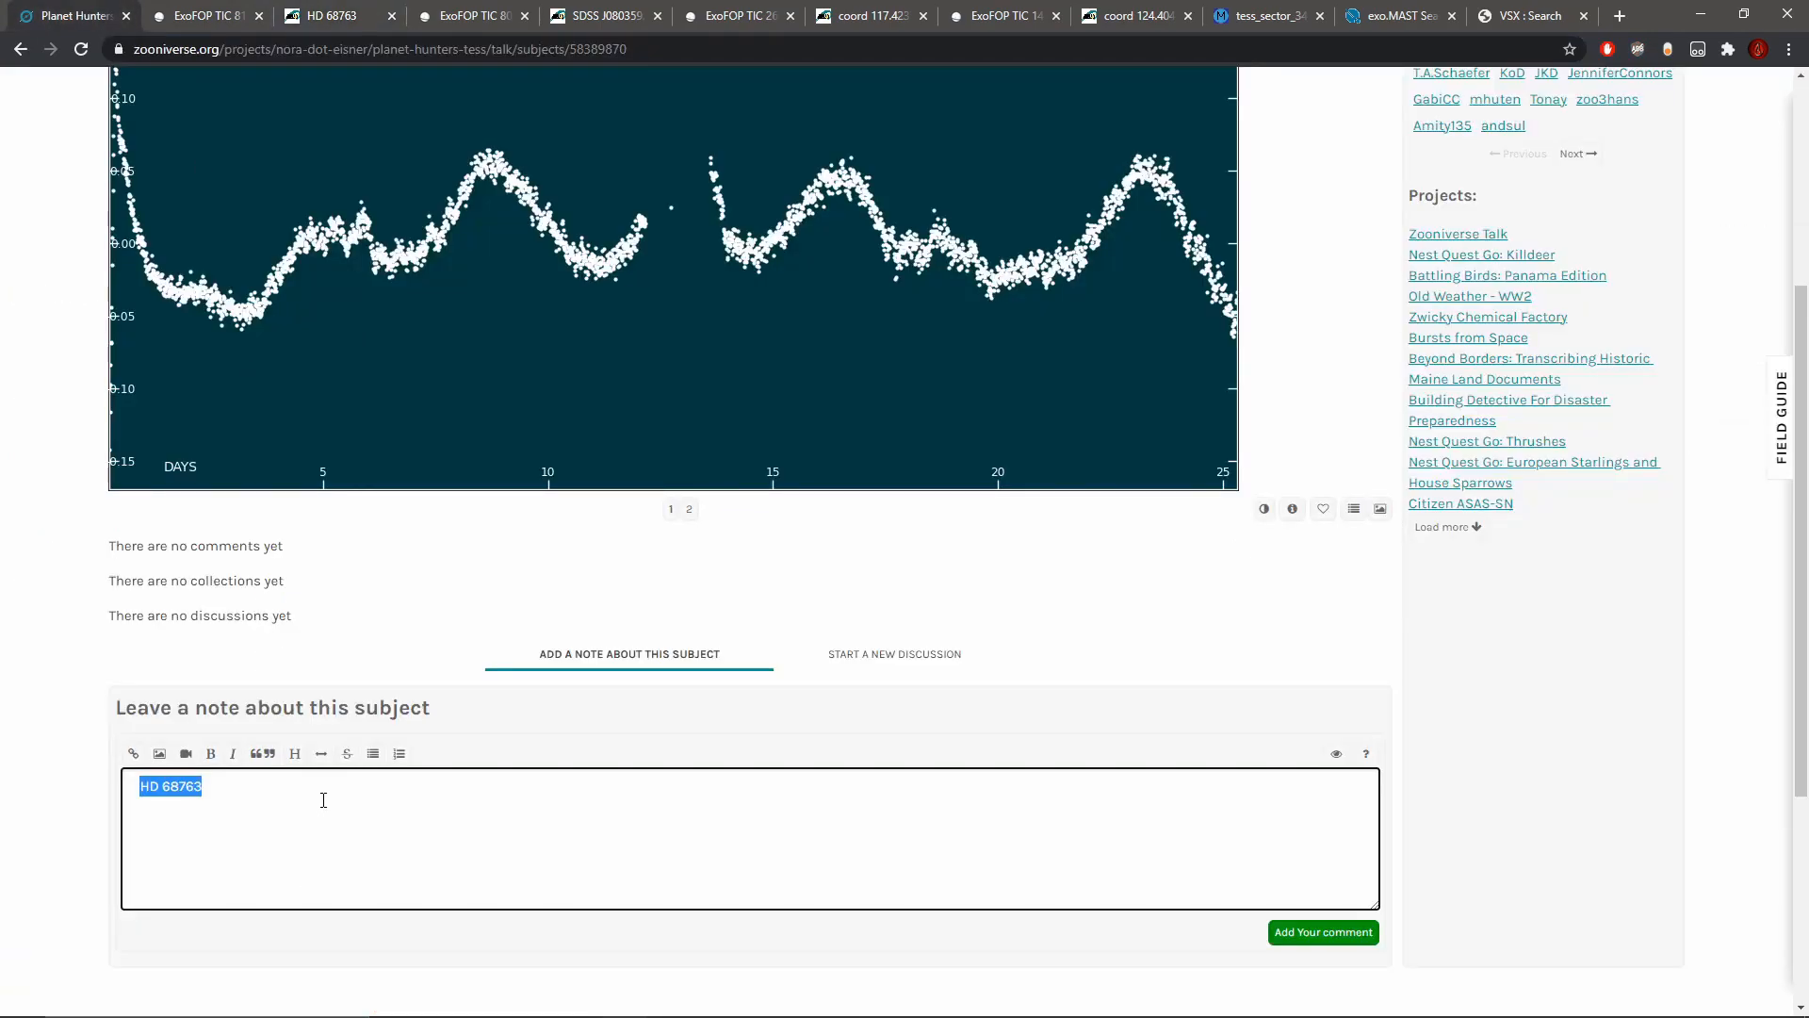
pyautogui.click(133, 753)
pyautogui.hotkey('ctrl', 'v')
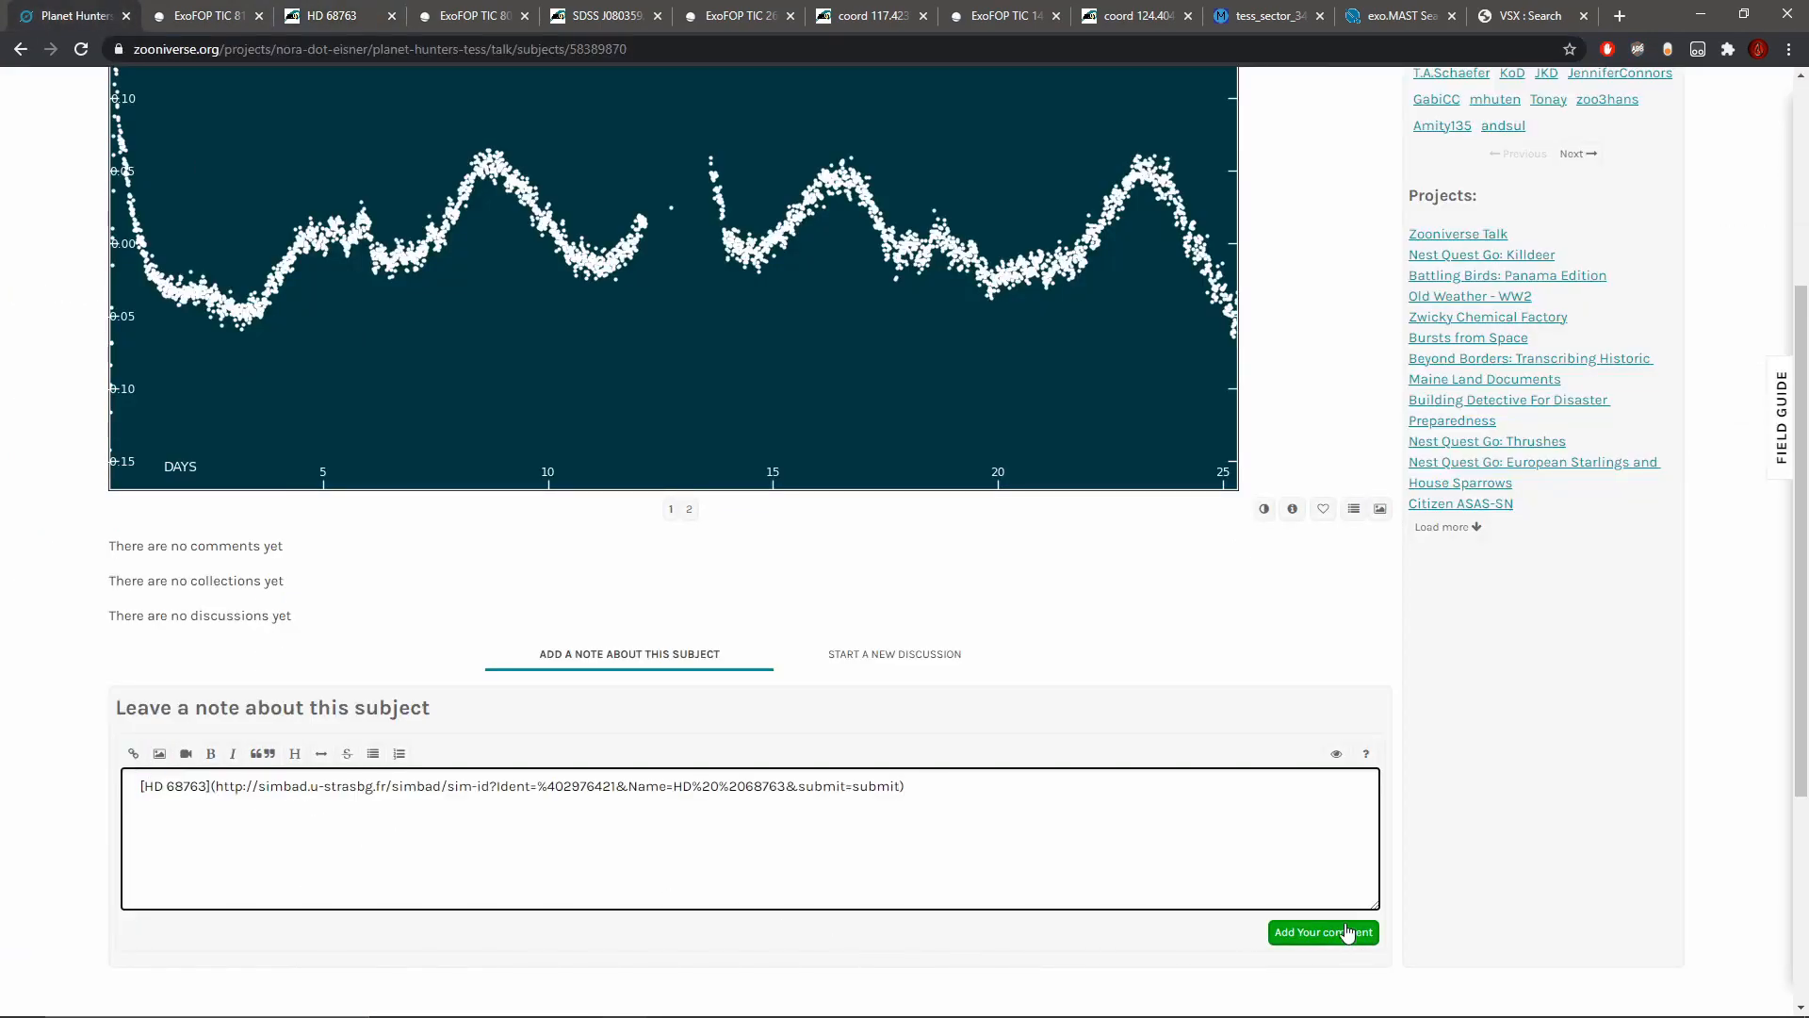
pyautogui.click(1352, 935)
pyautogui.scroll(10, 1395, 132)
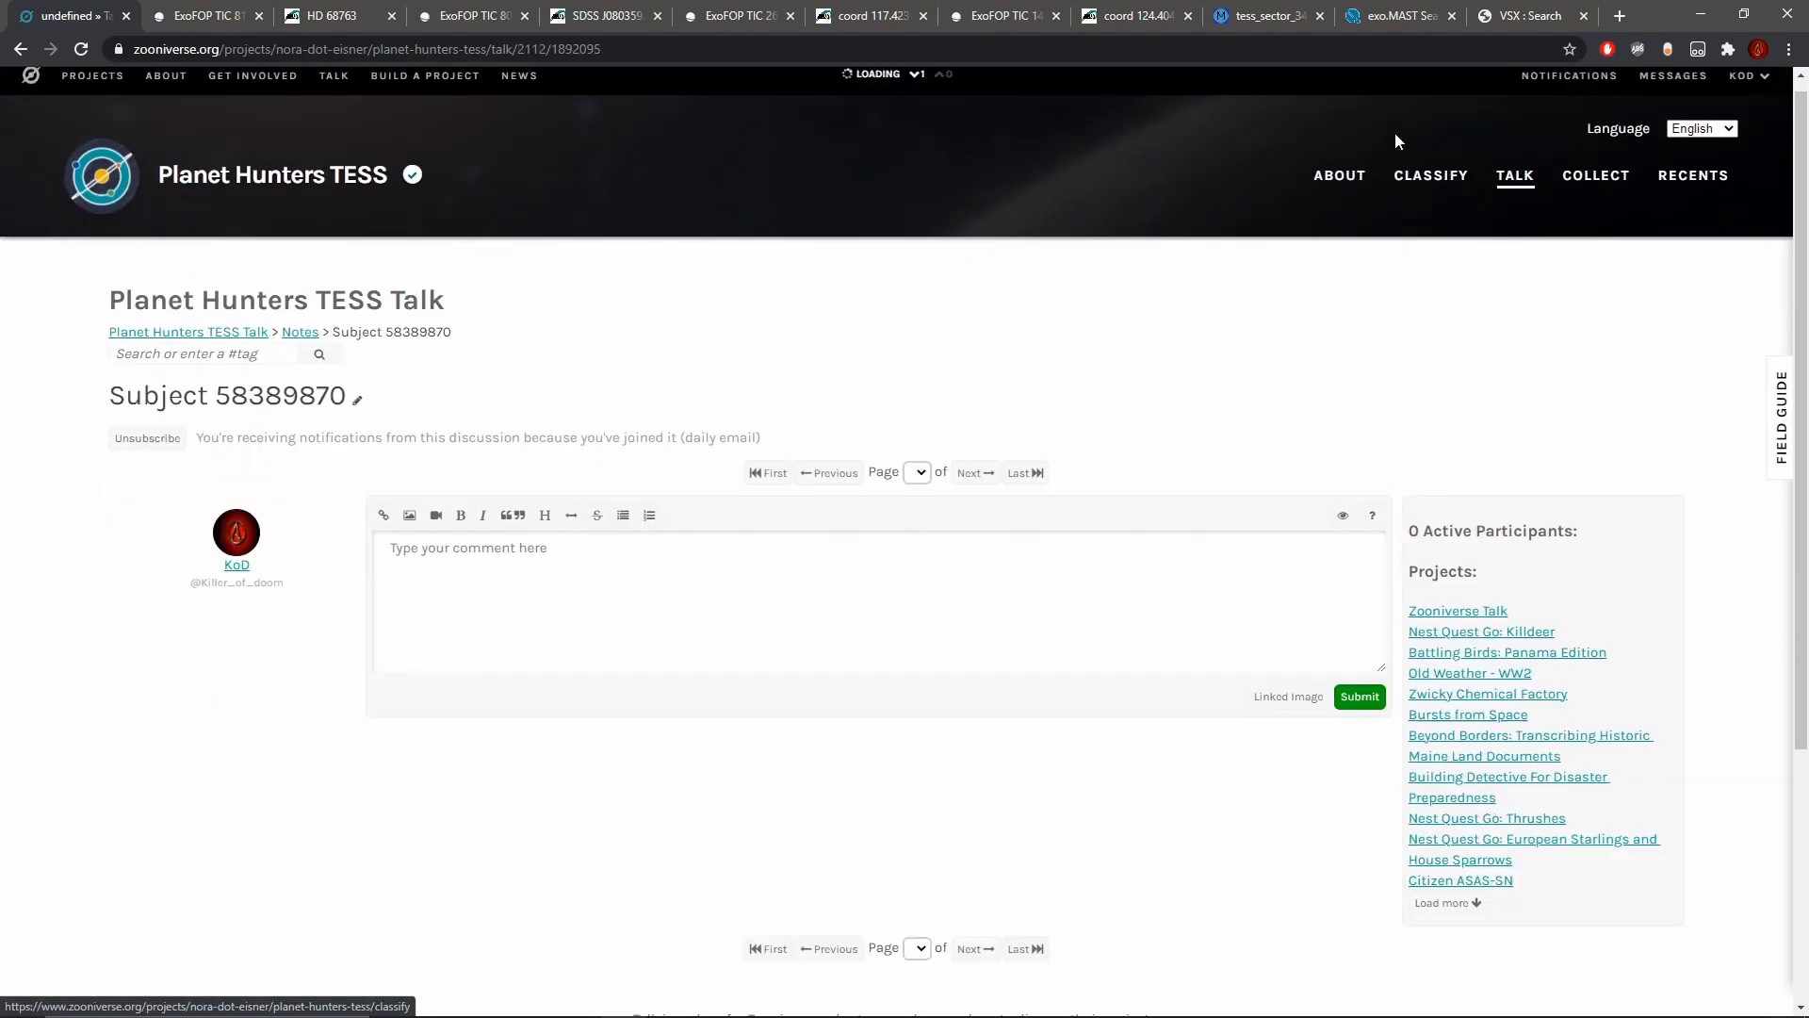
# Step: Check the metadata of the next light curve to classify and mark the narrow dip between days 23 and 24 as a transit
pyautogui.click(1430, 178)
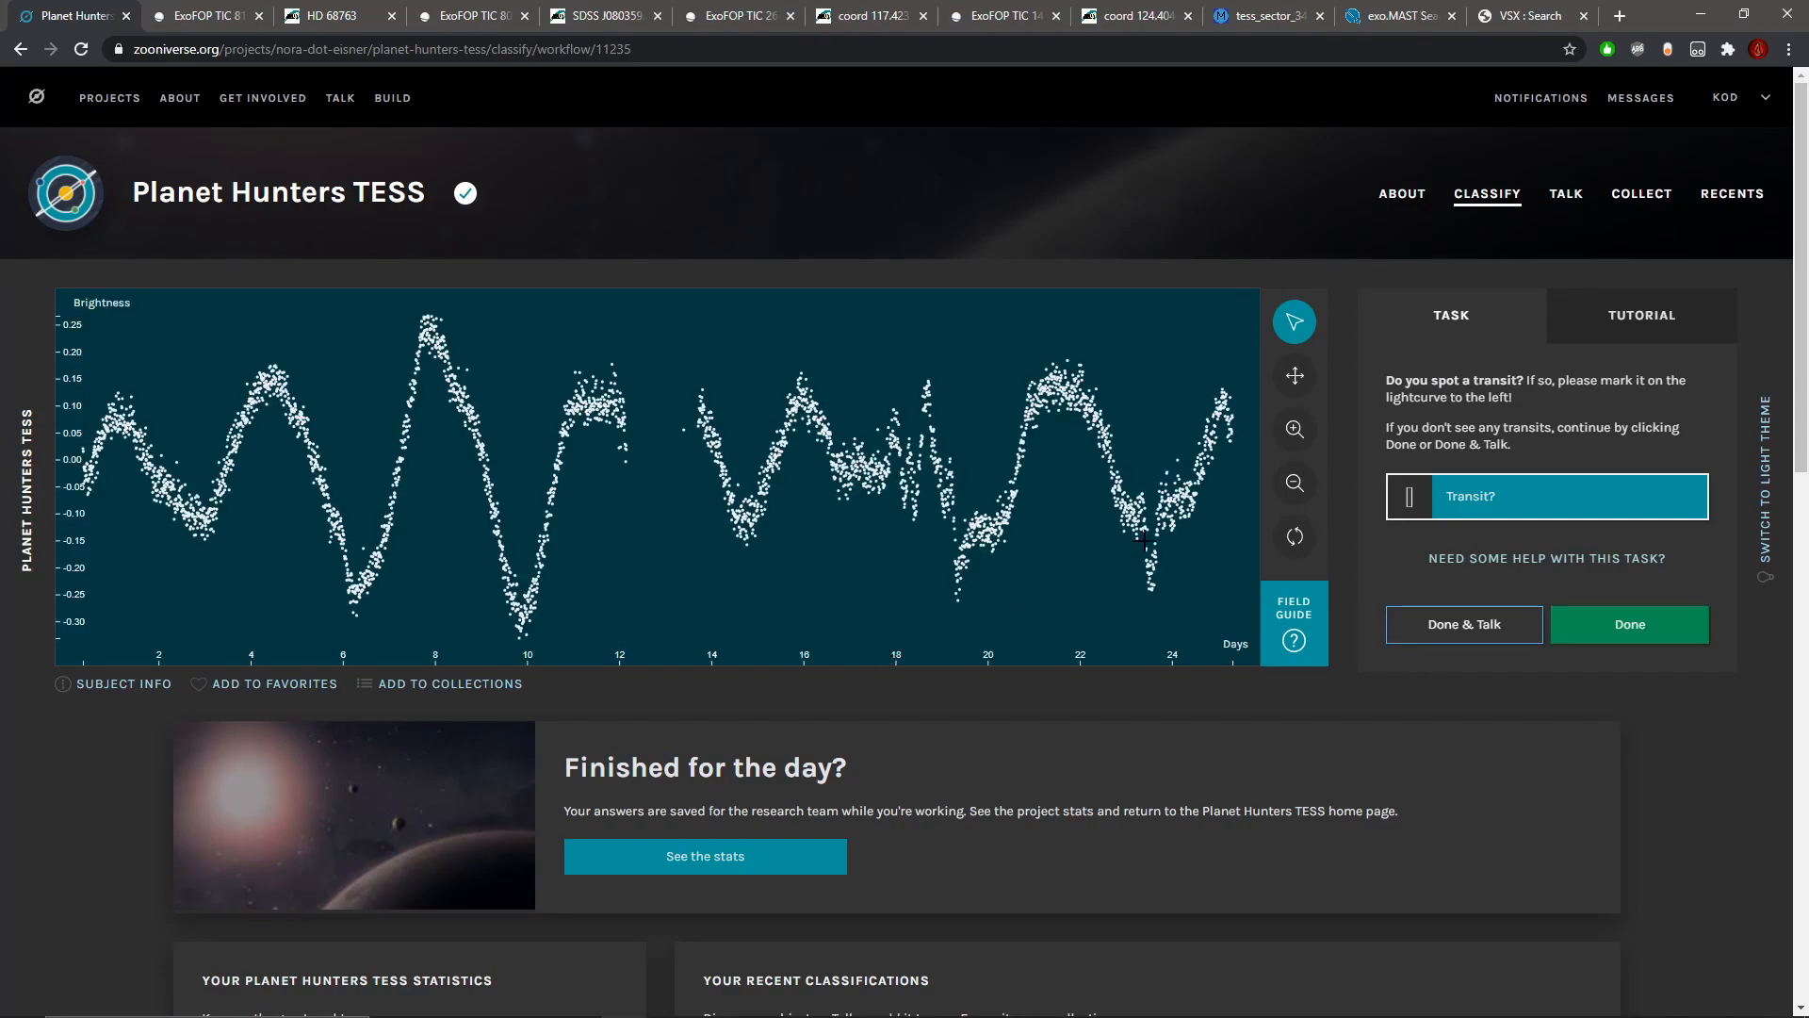
pyautogui.click(118, 683)
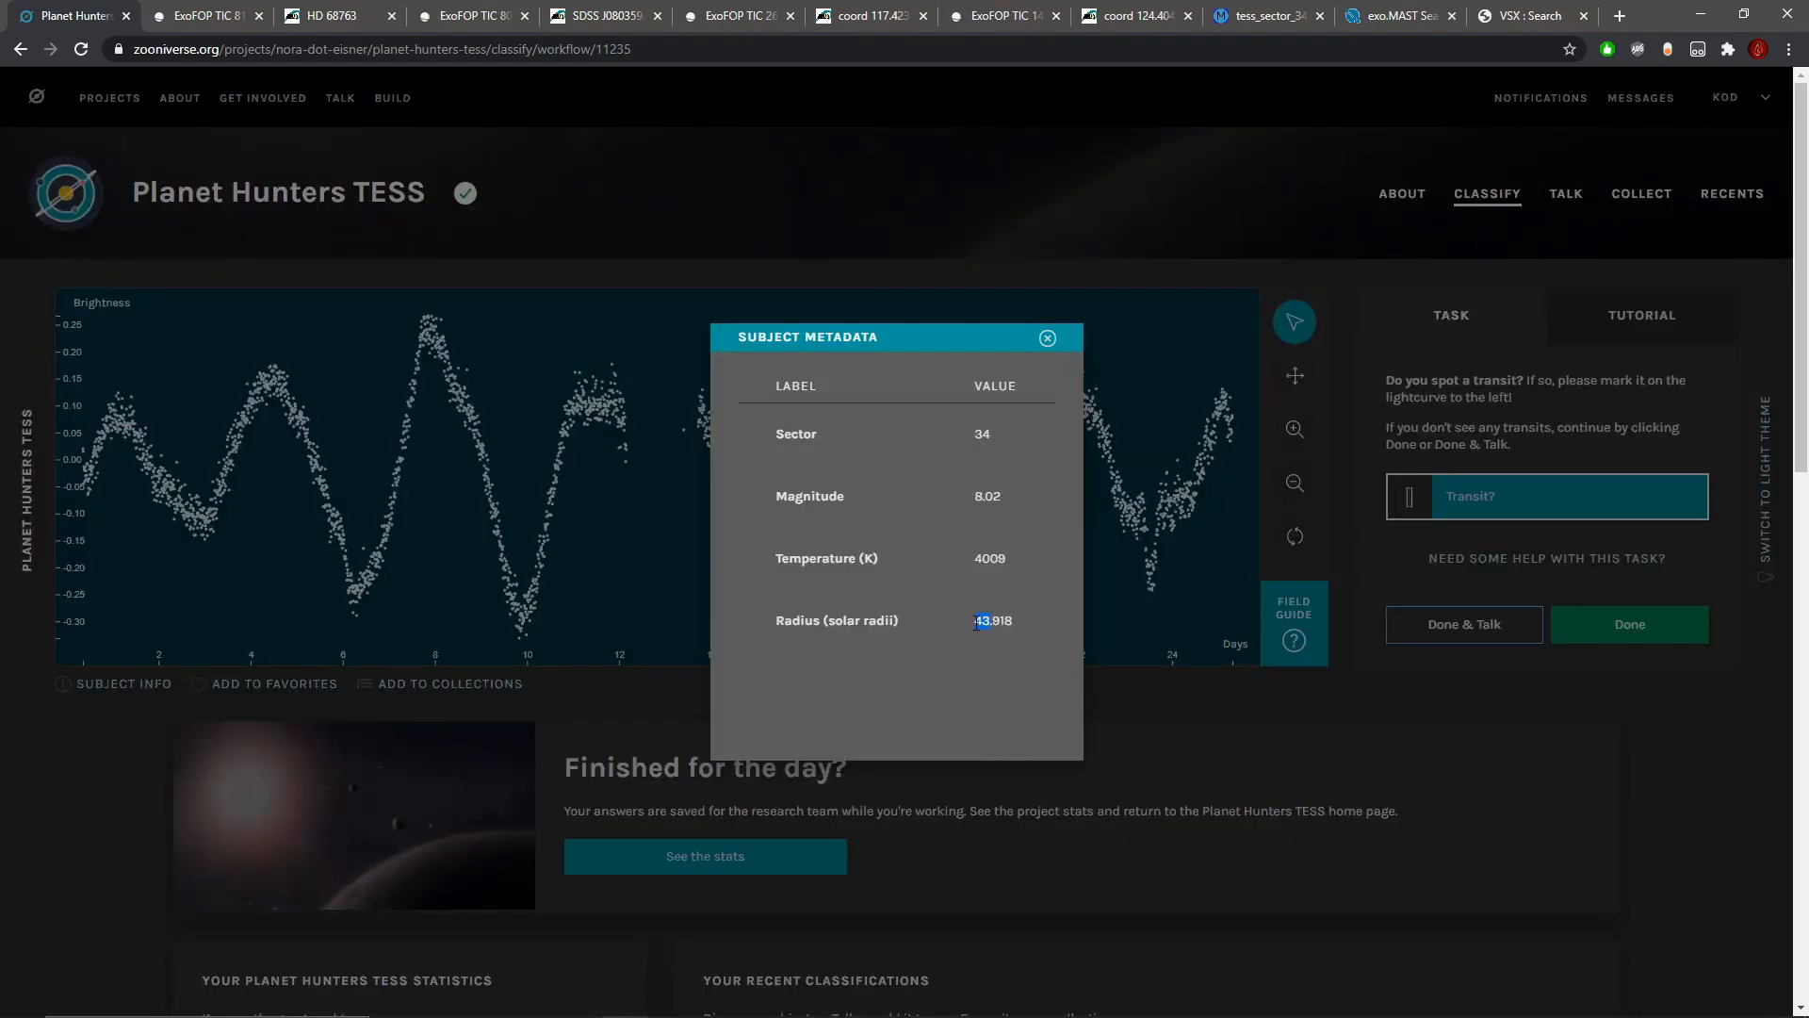
pyautogui.click(1046, 340)
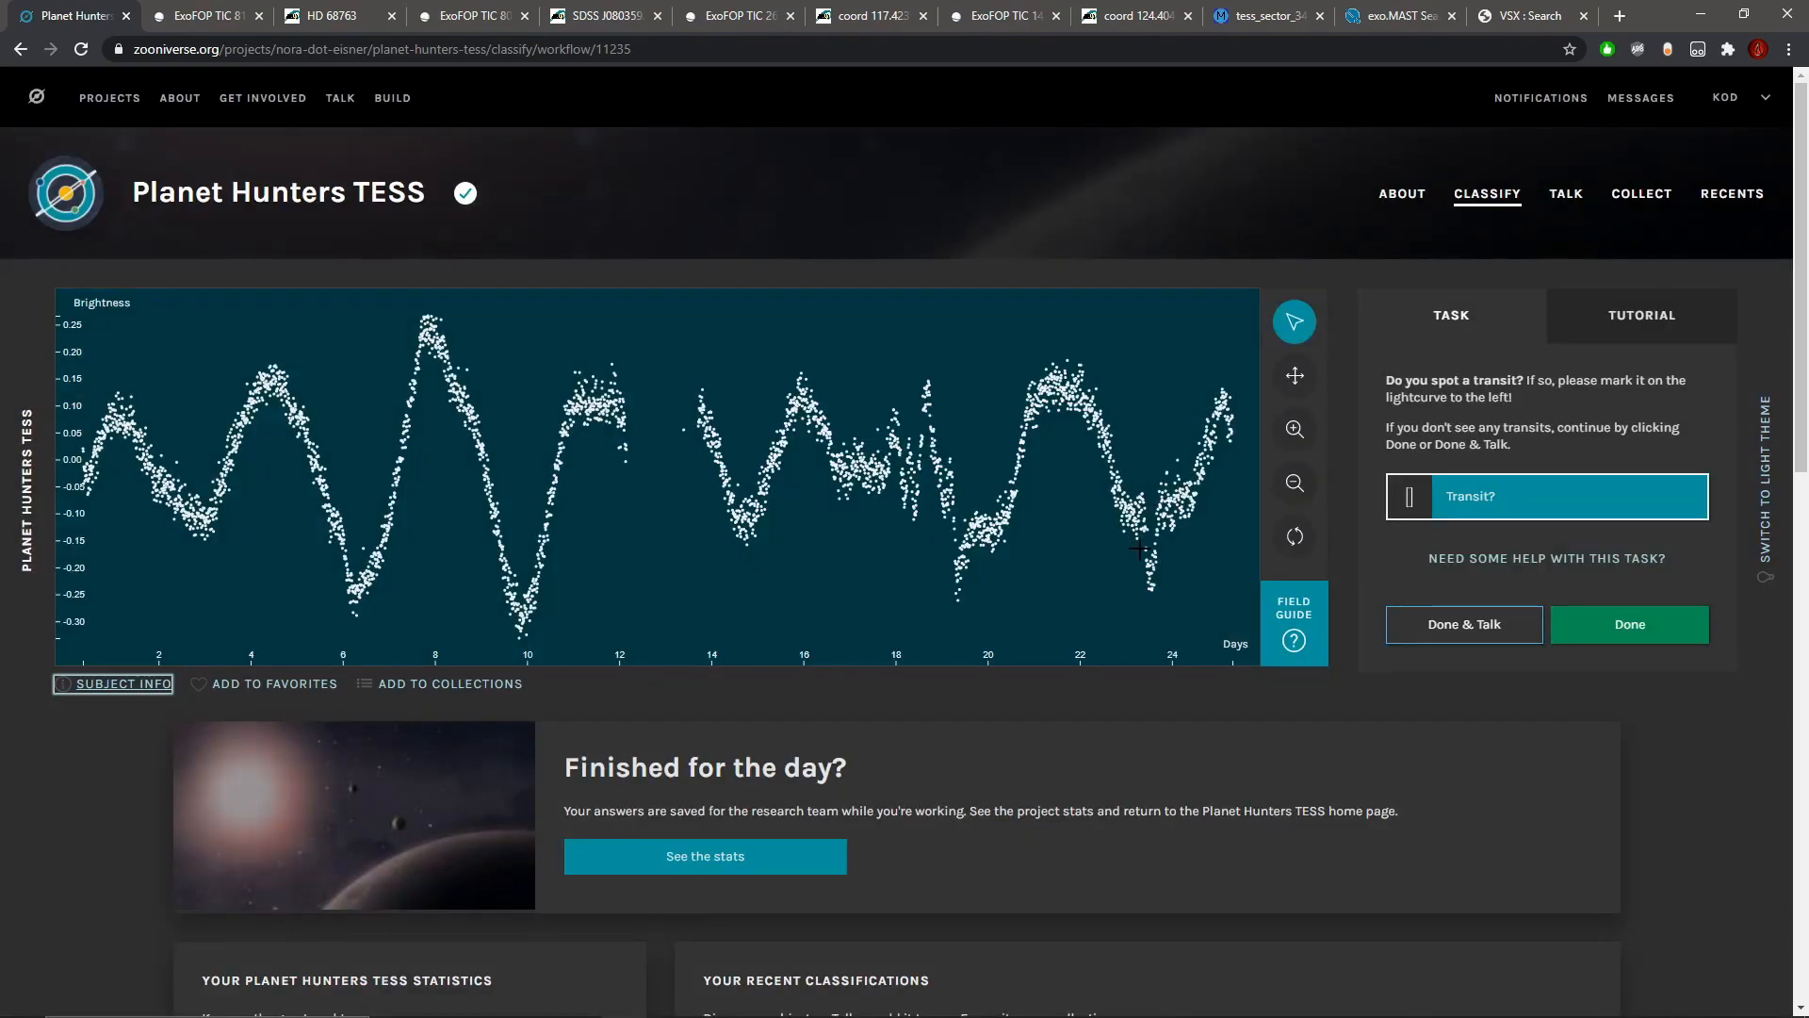
pyautogui.moveTo(1140, 545); pyautogui.dragTo(1163, 544)
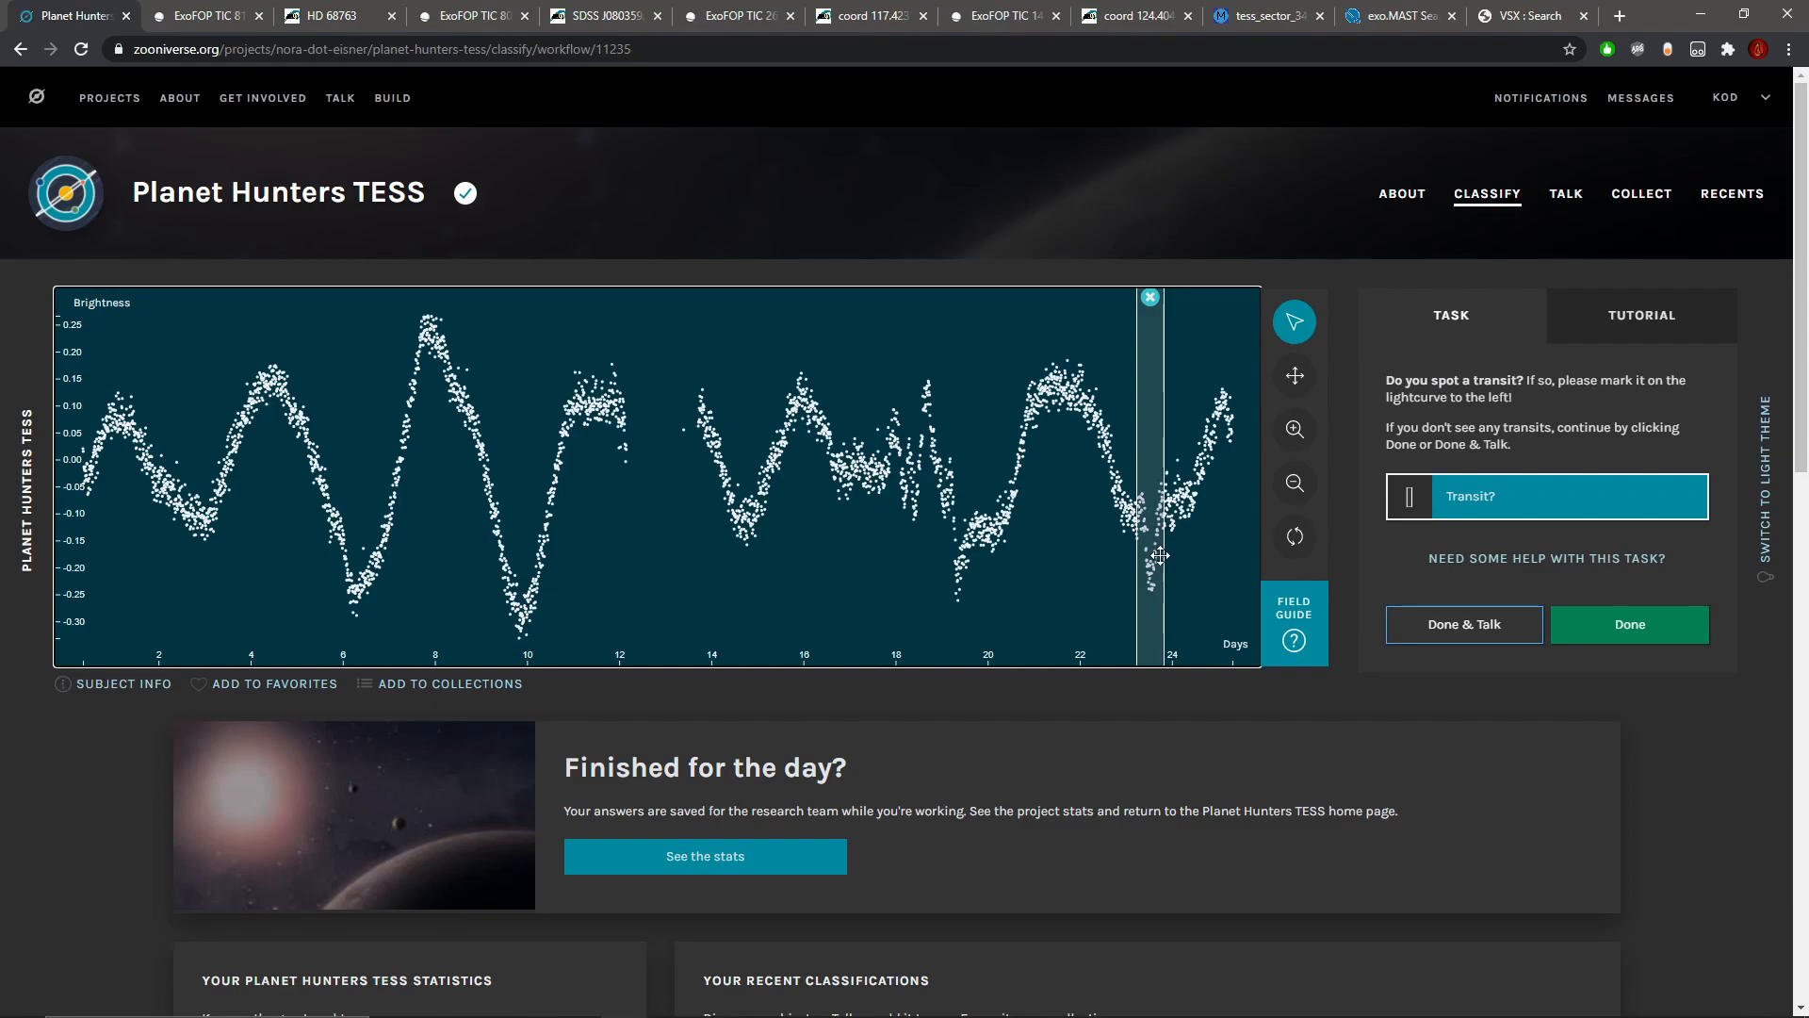
# Step: Examine the marked dip and the neighbouring variations up close in the light curve
pyautogui.click(1295, 433)
pyautogui.click(1295, 433)
pyautogui.click(1296, 432)
pyautogui.click(1296, 432)
pyautogui.click(1296, 432)
pyautogui.click(1296, 433)
pyautogui.click(1295, 390)
pyautogui.moveTo(1216, 471); pyautogui.dragTo(463, 504)
pyautogui.moveTo(1167, 516); pyautogui.dragTo(693, 520)
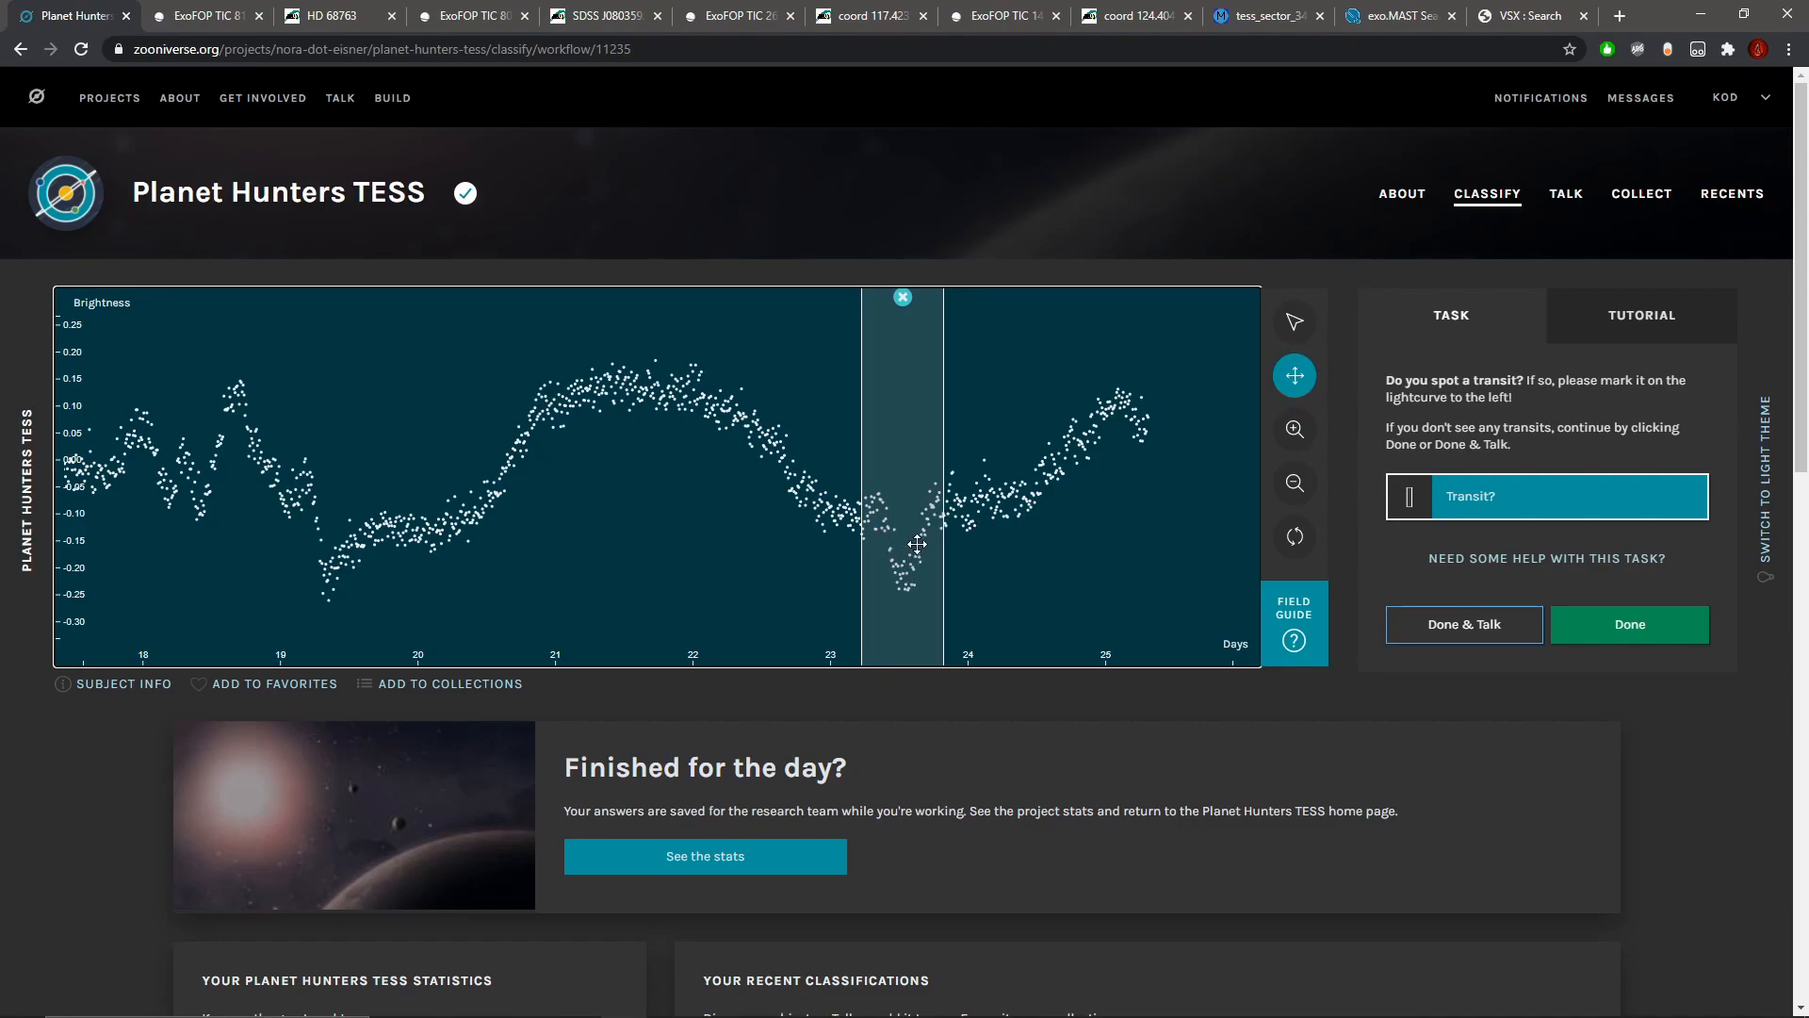
pyautogui.click(1305, 485)
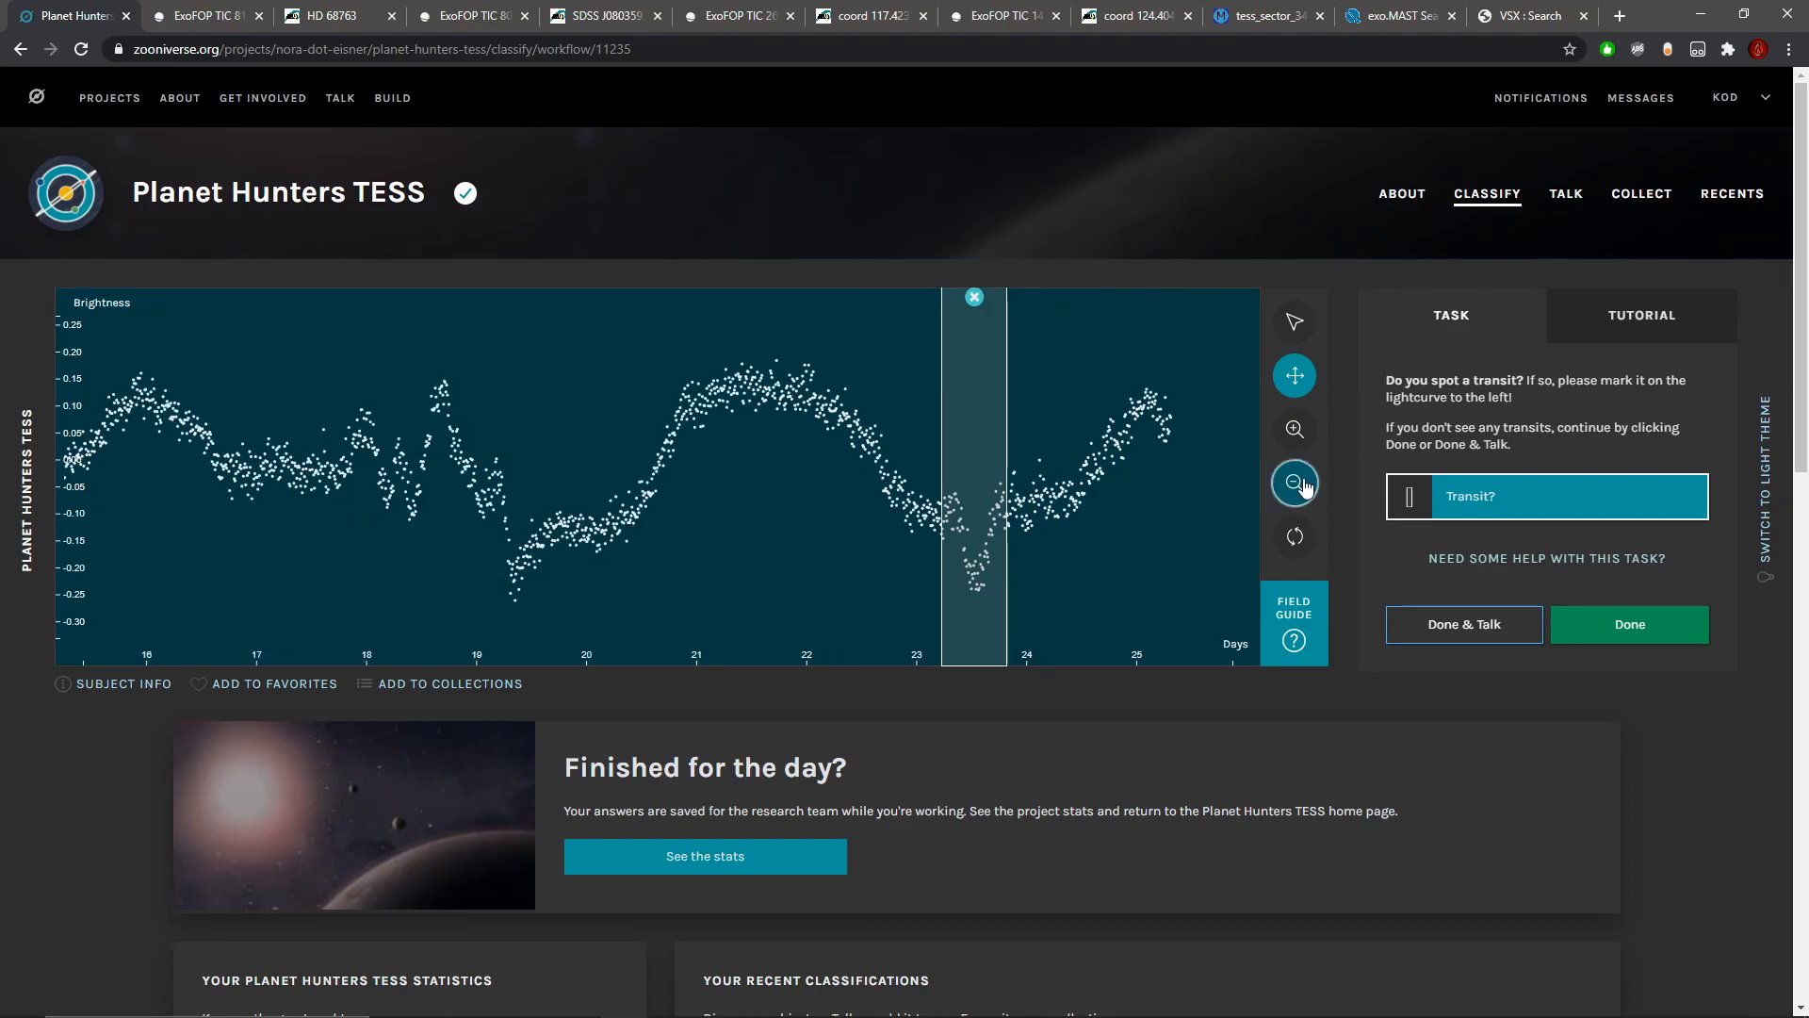
# Step: Examine the light curve up close between about days 16.5 and 21, and return to the full curve
pyautogui.click(1296, 440)
pyautogui.click(1296, 440)
pyautogui.click(1297, 440)
pyautogui.click(1296, 440)
pyautogui.click(1297, 440)
pyautogui.moveTo(466, 473); pyautogui.dragTo(865, 473)
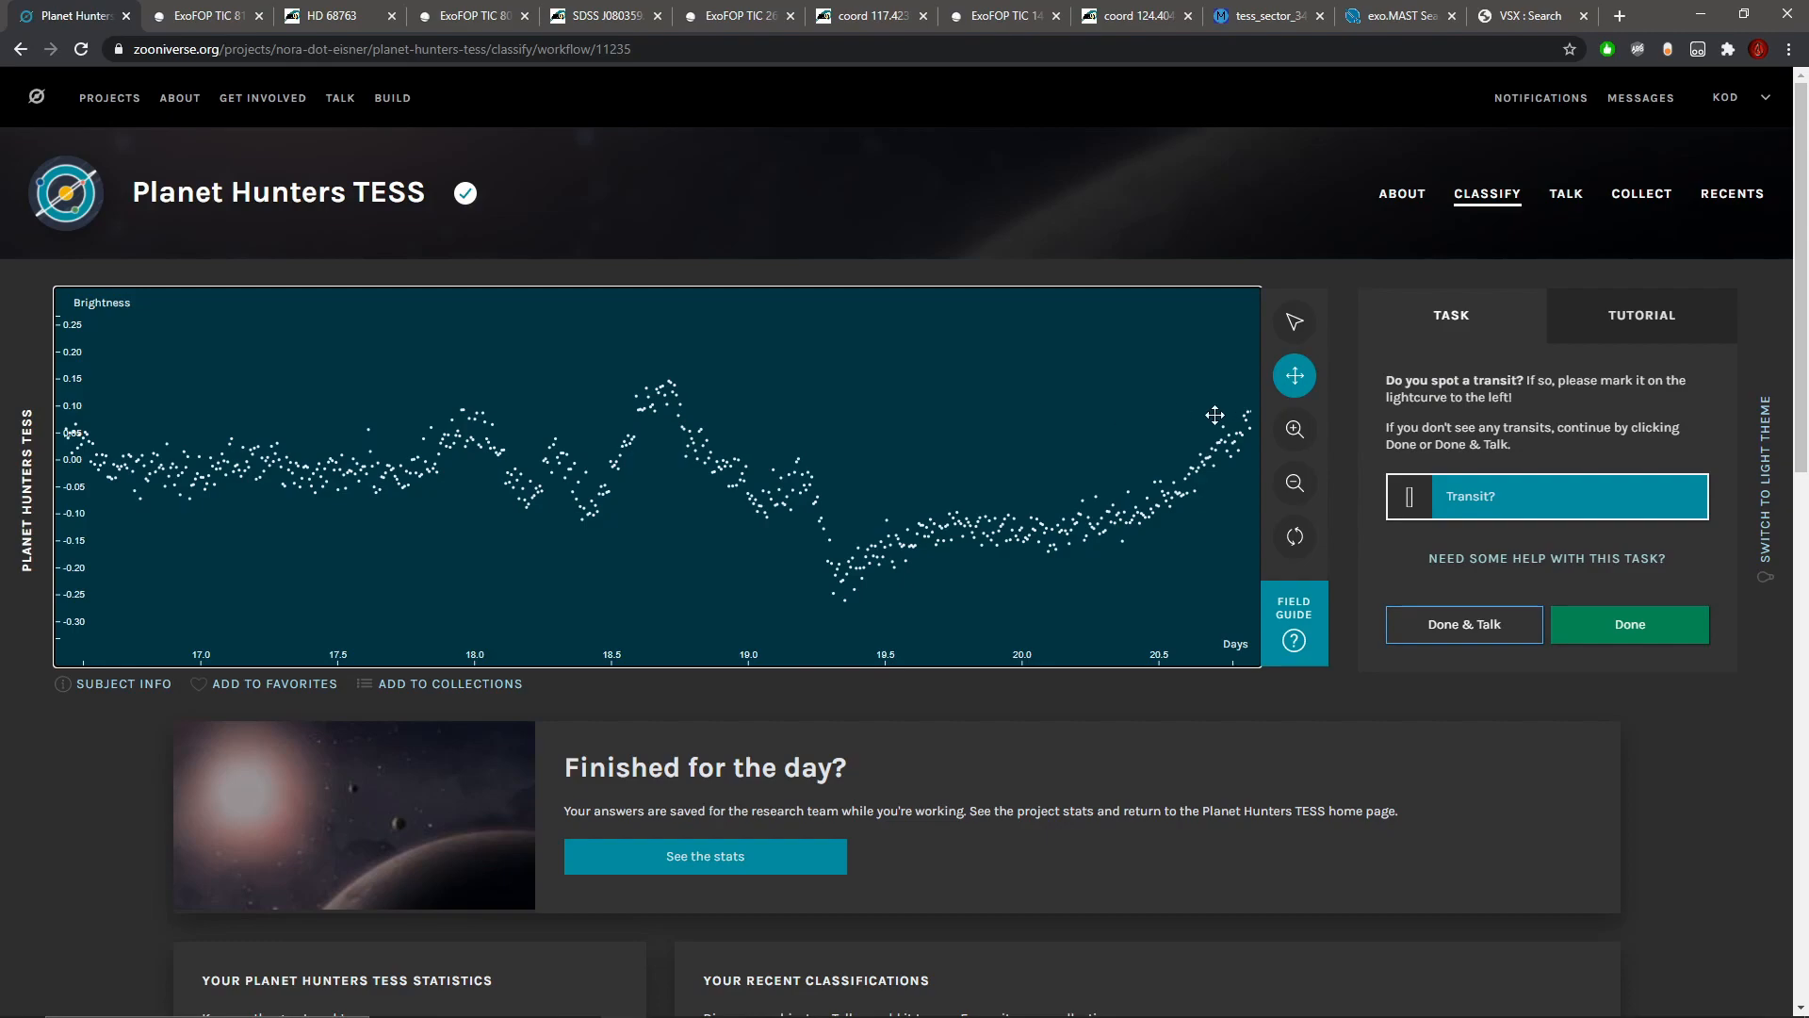
pyautogui.click(1305, 493)
pyautogui.click(1306, 495)
pyautogui.click(1305, 493)
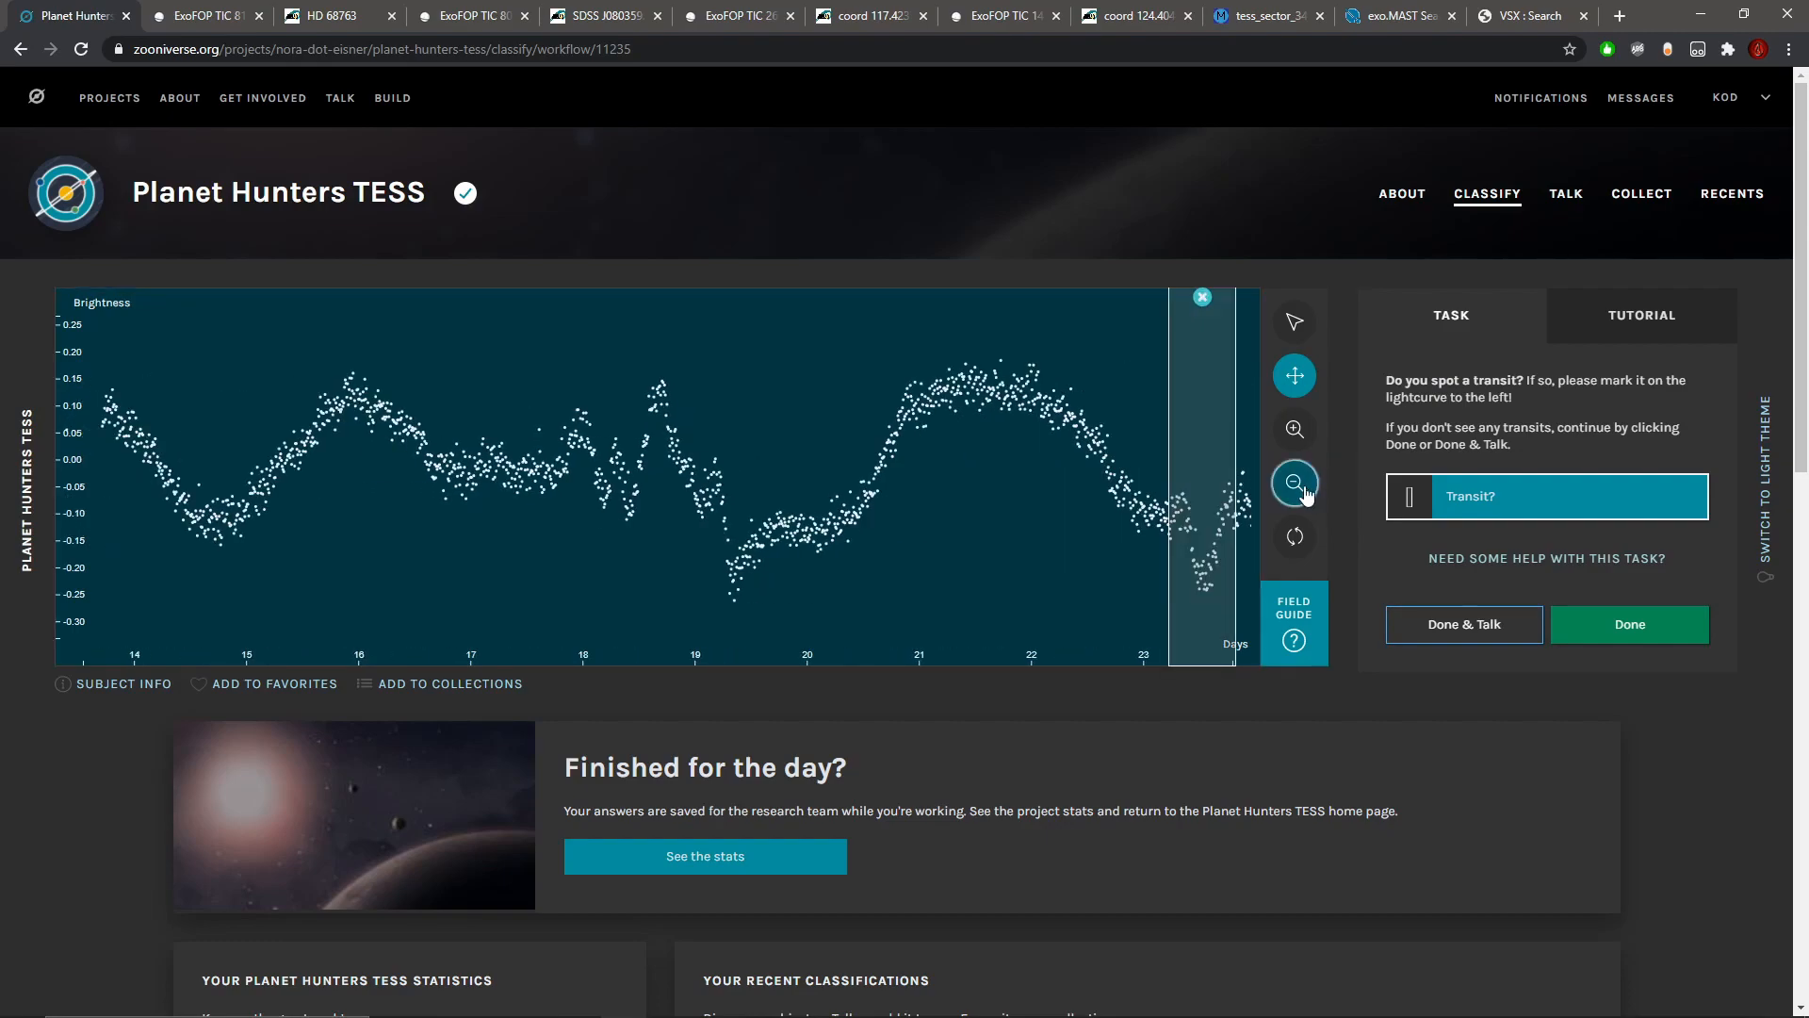
pyautogui.click(1306, 493)
pyautogui.click(1305, 494)
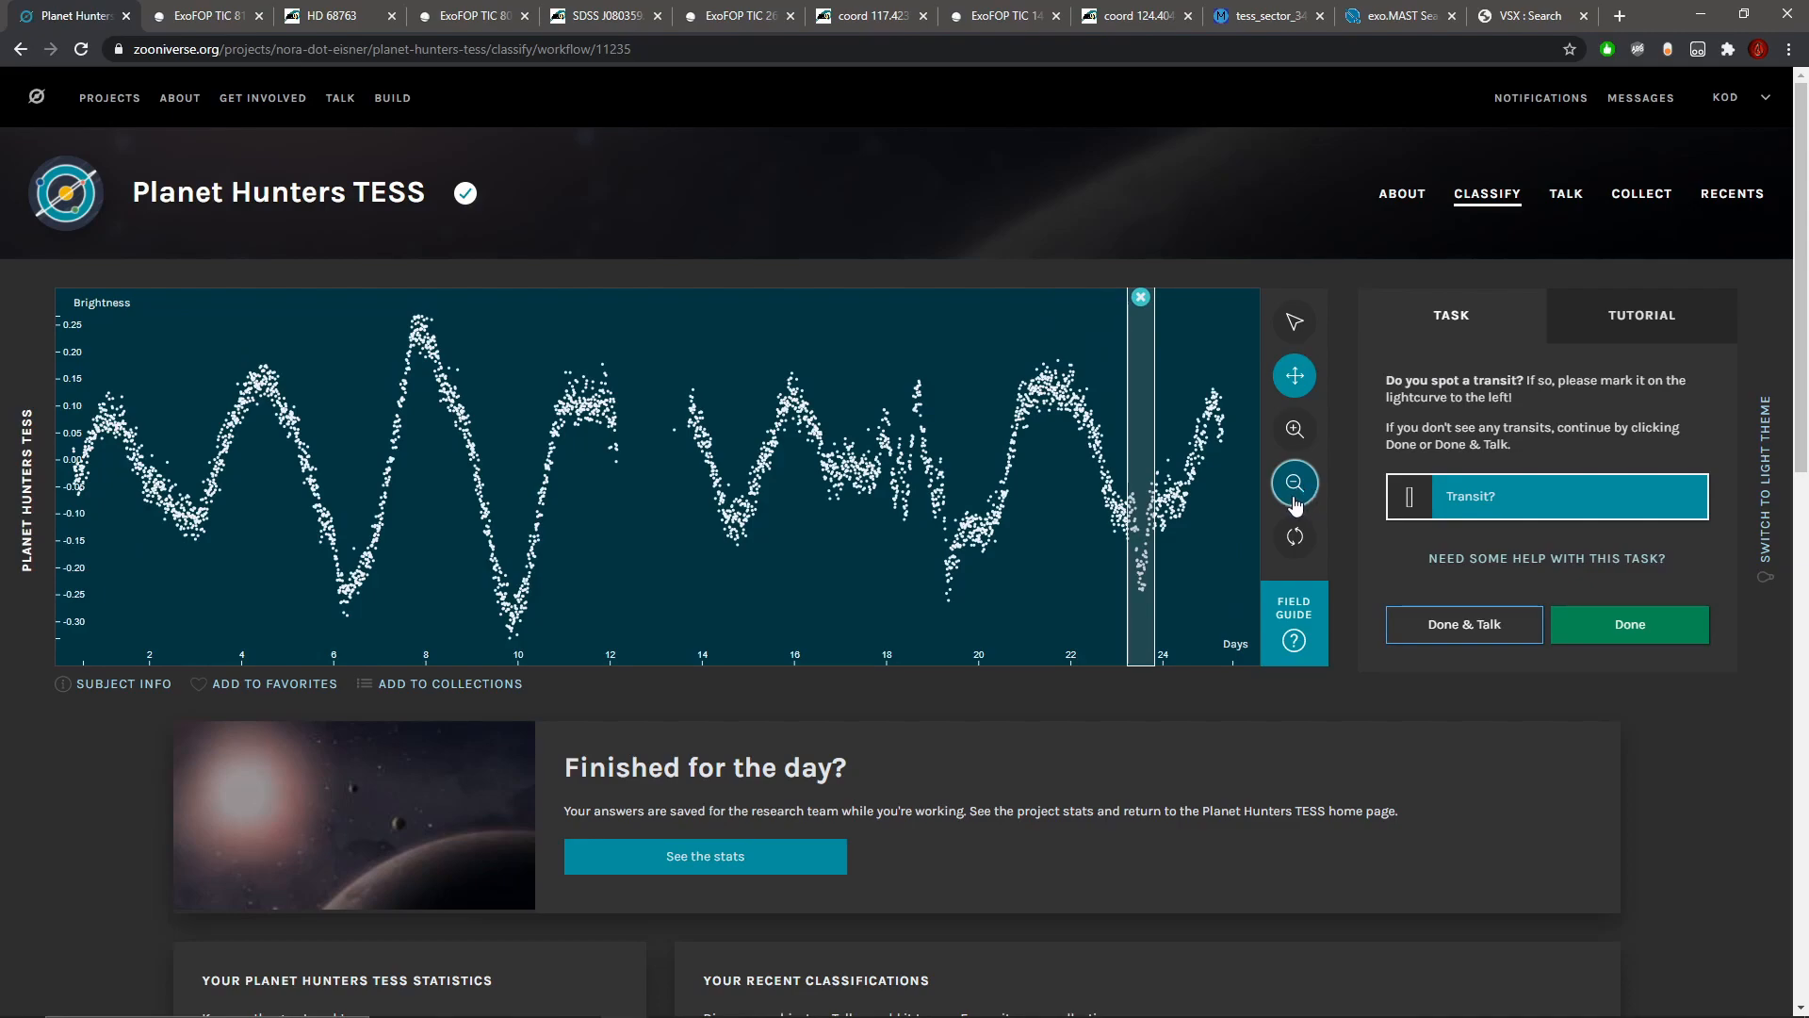
# Step: Recheck the marked dip and the star's radius in the metadata, and submit the classification while continuing to the subject's Talk page
pyautogui.click(1297, 433)
pyautogui.moveTo(1050, 500); pyautogui.dragTo(540, 494)
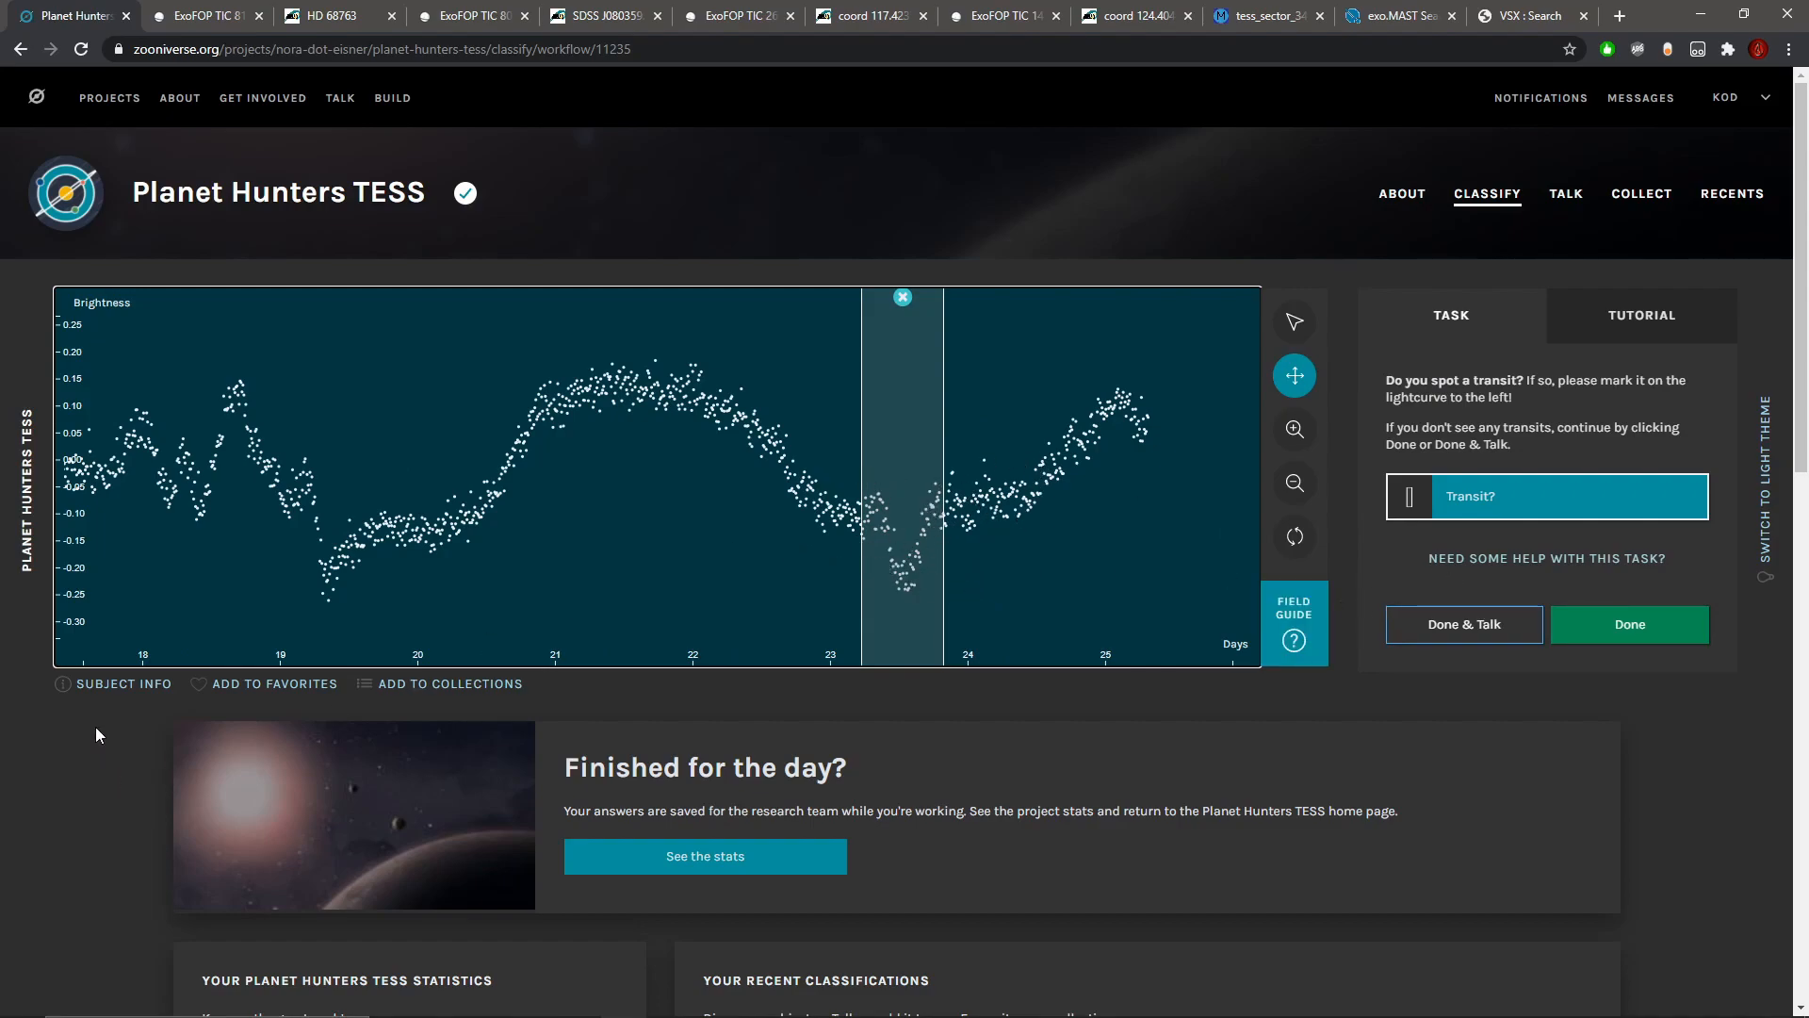
pyautogui.click(122, 684)
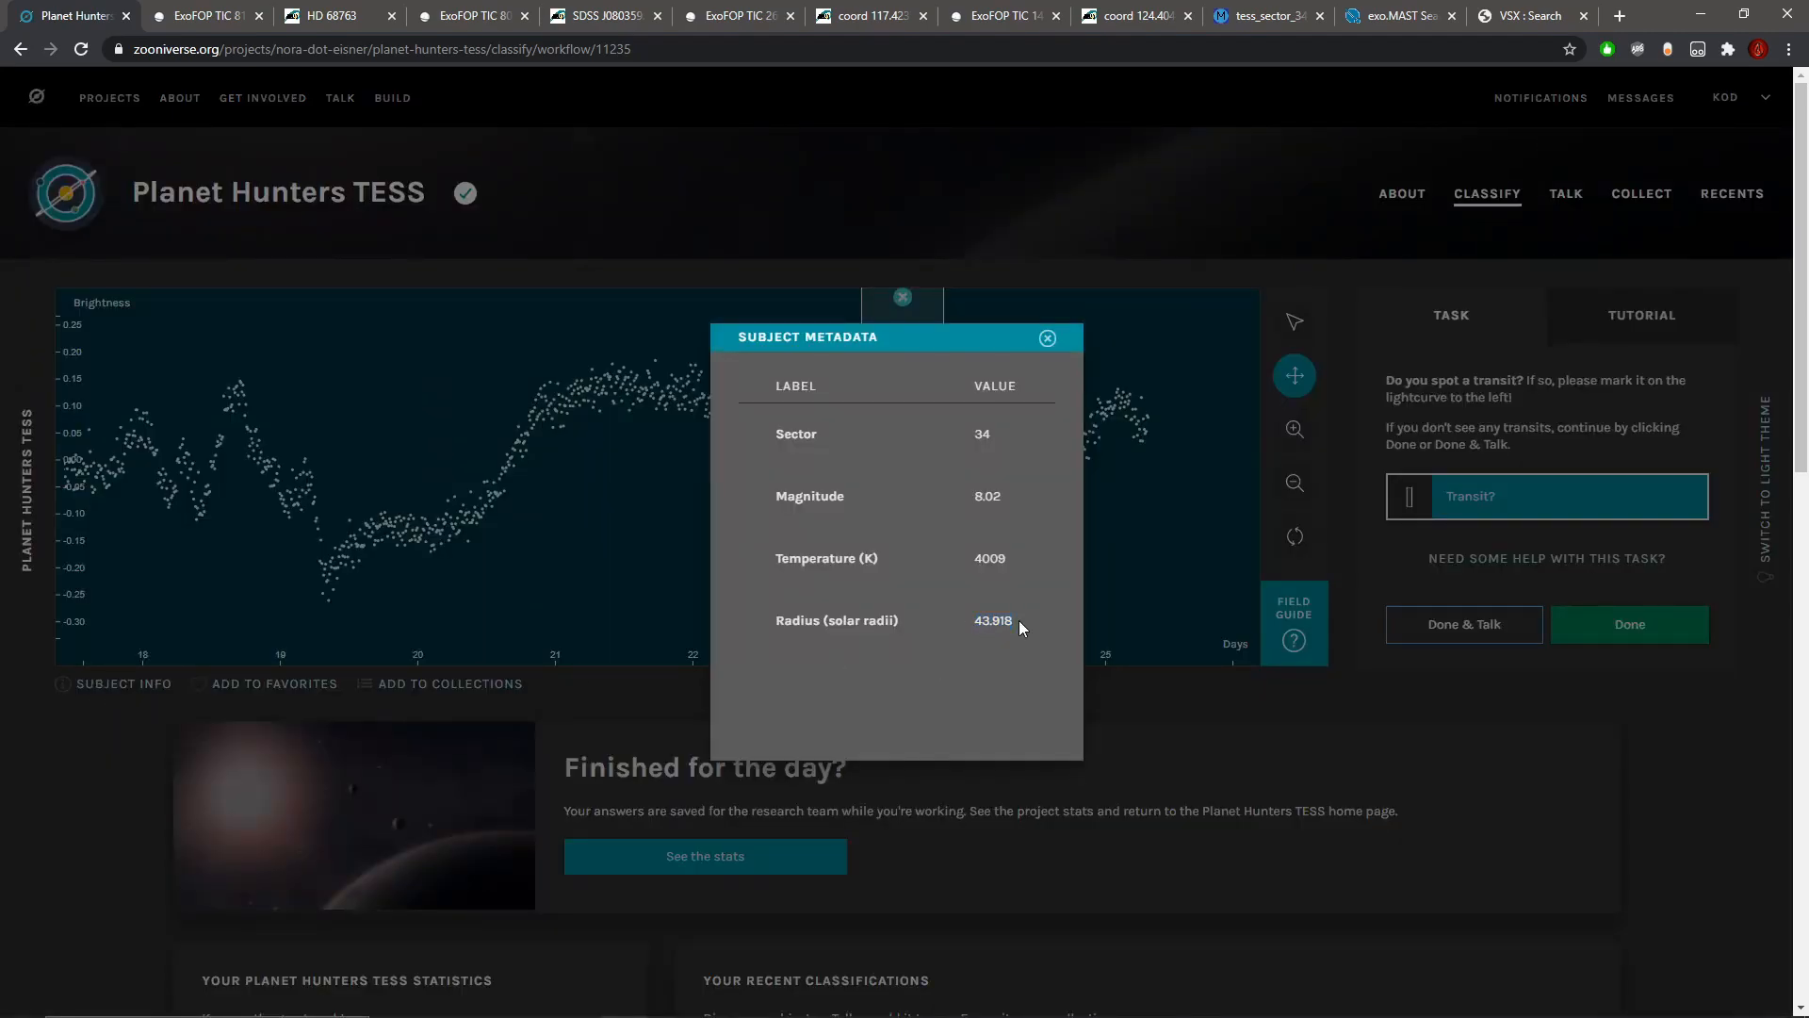
pyautogui.click(1047, 338)
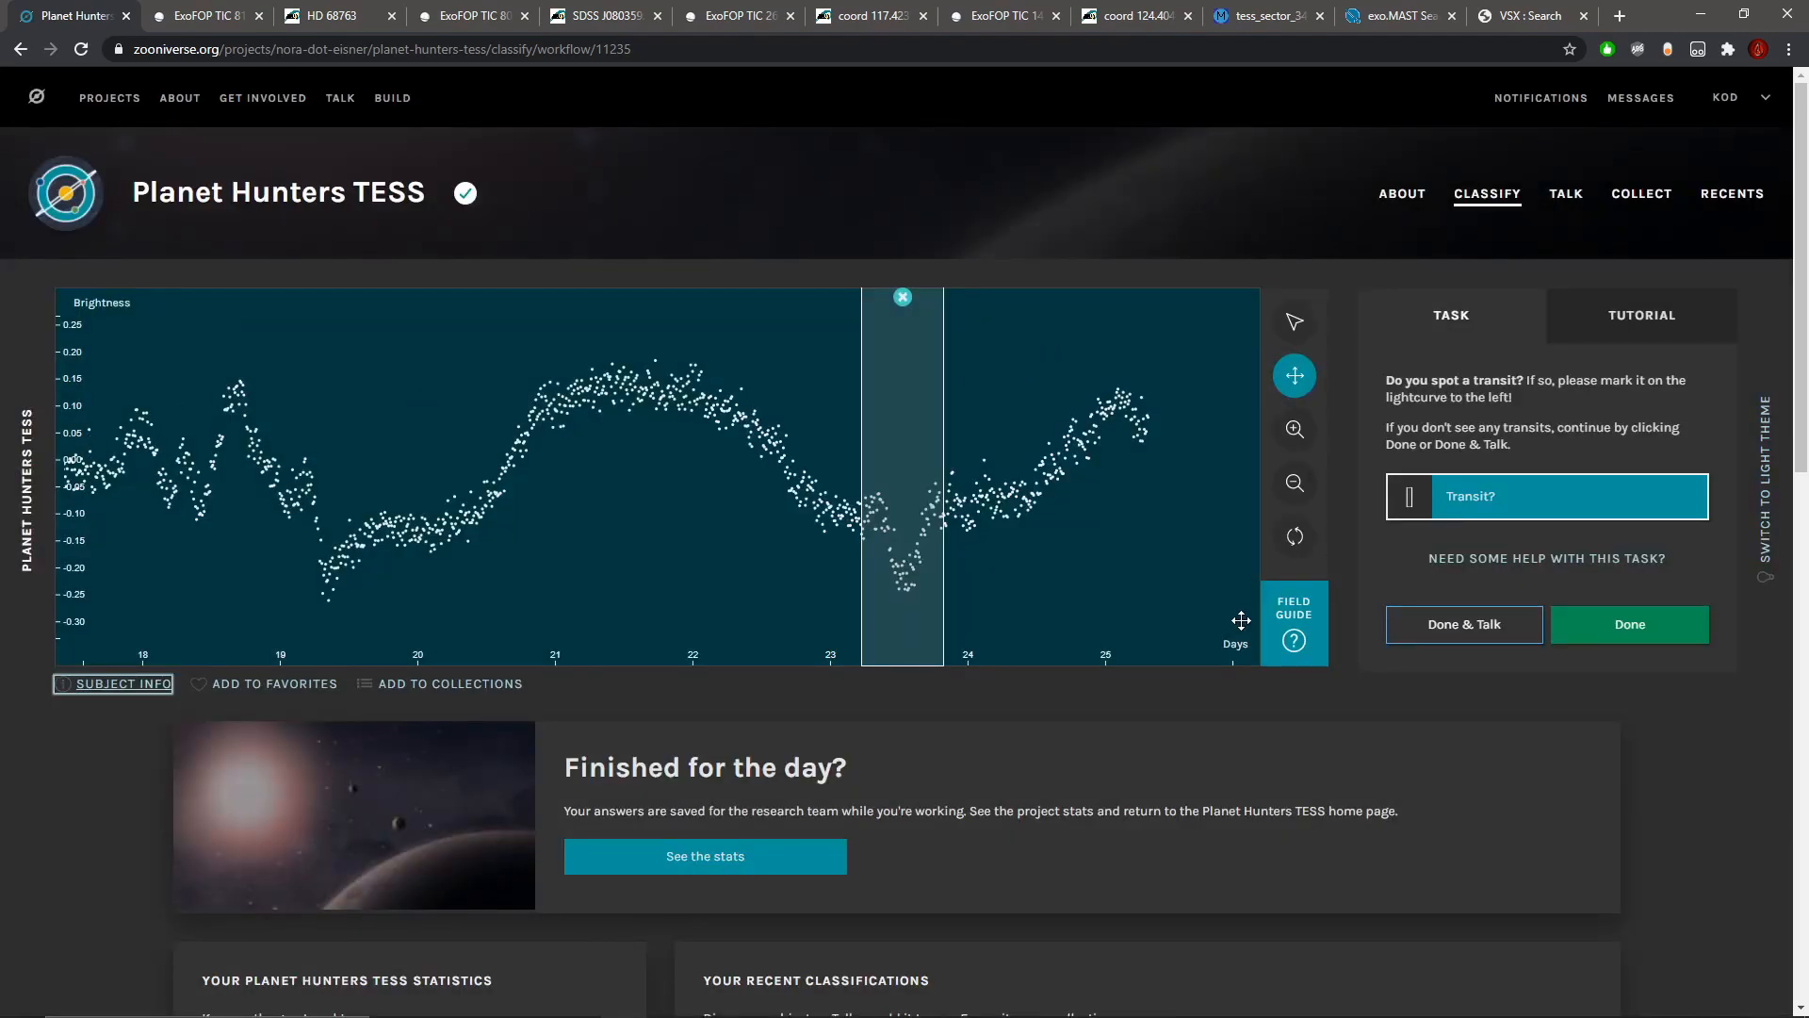
pyautogui.click(1458, 640)
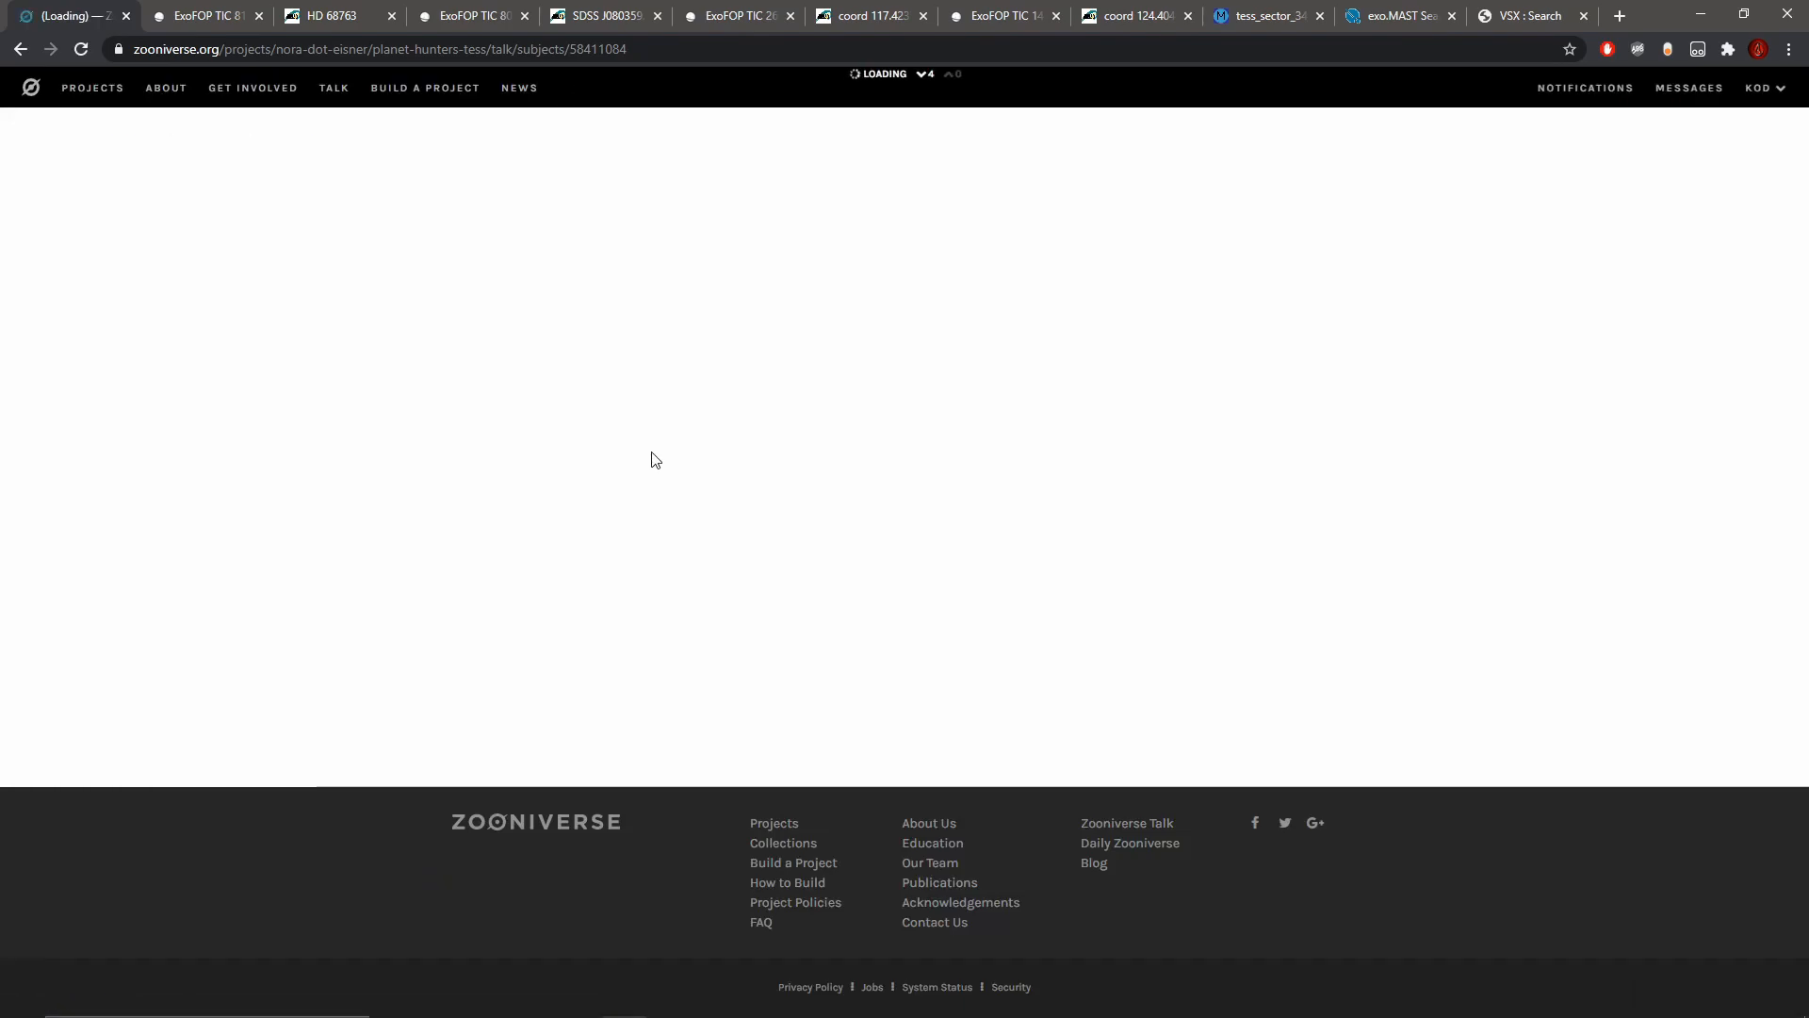
# Step: Post the note "#transit at day ~24 is not planetary in nature due to the size of the star." on the subject
pyautogui.scroll(-2, 1201, 509)
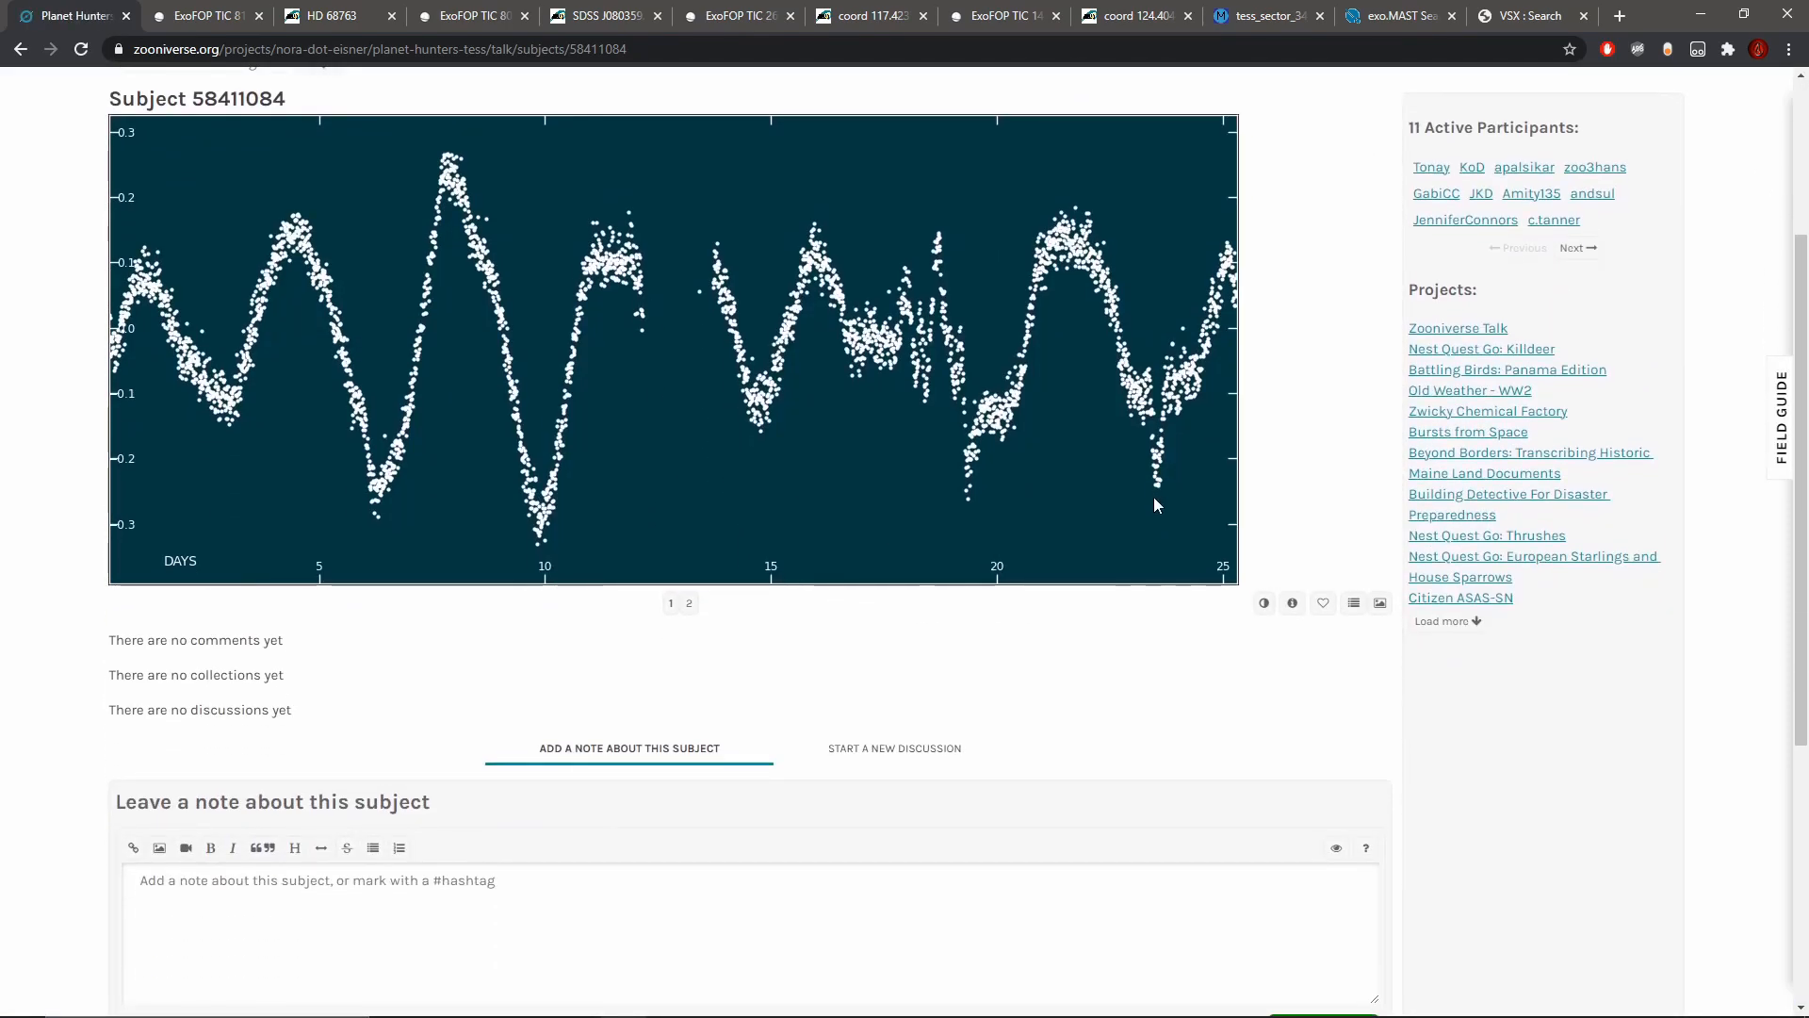
pyautogui.scroll(-1, 1155, 499)
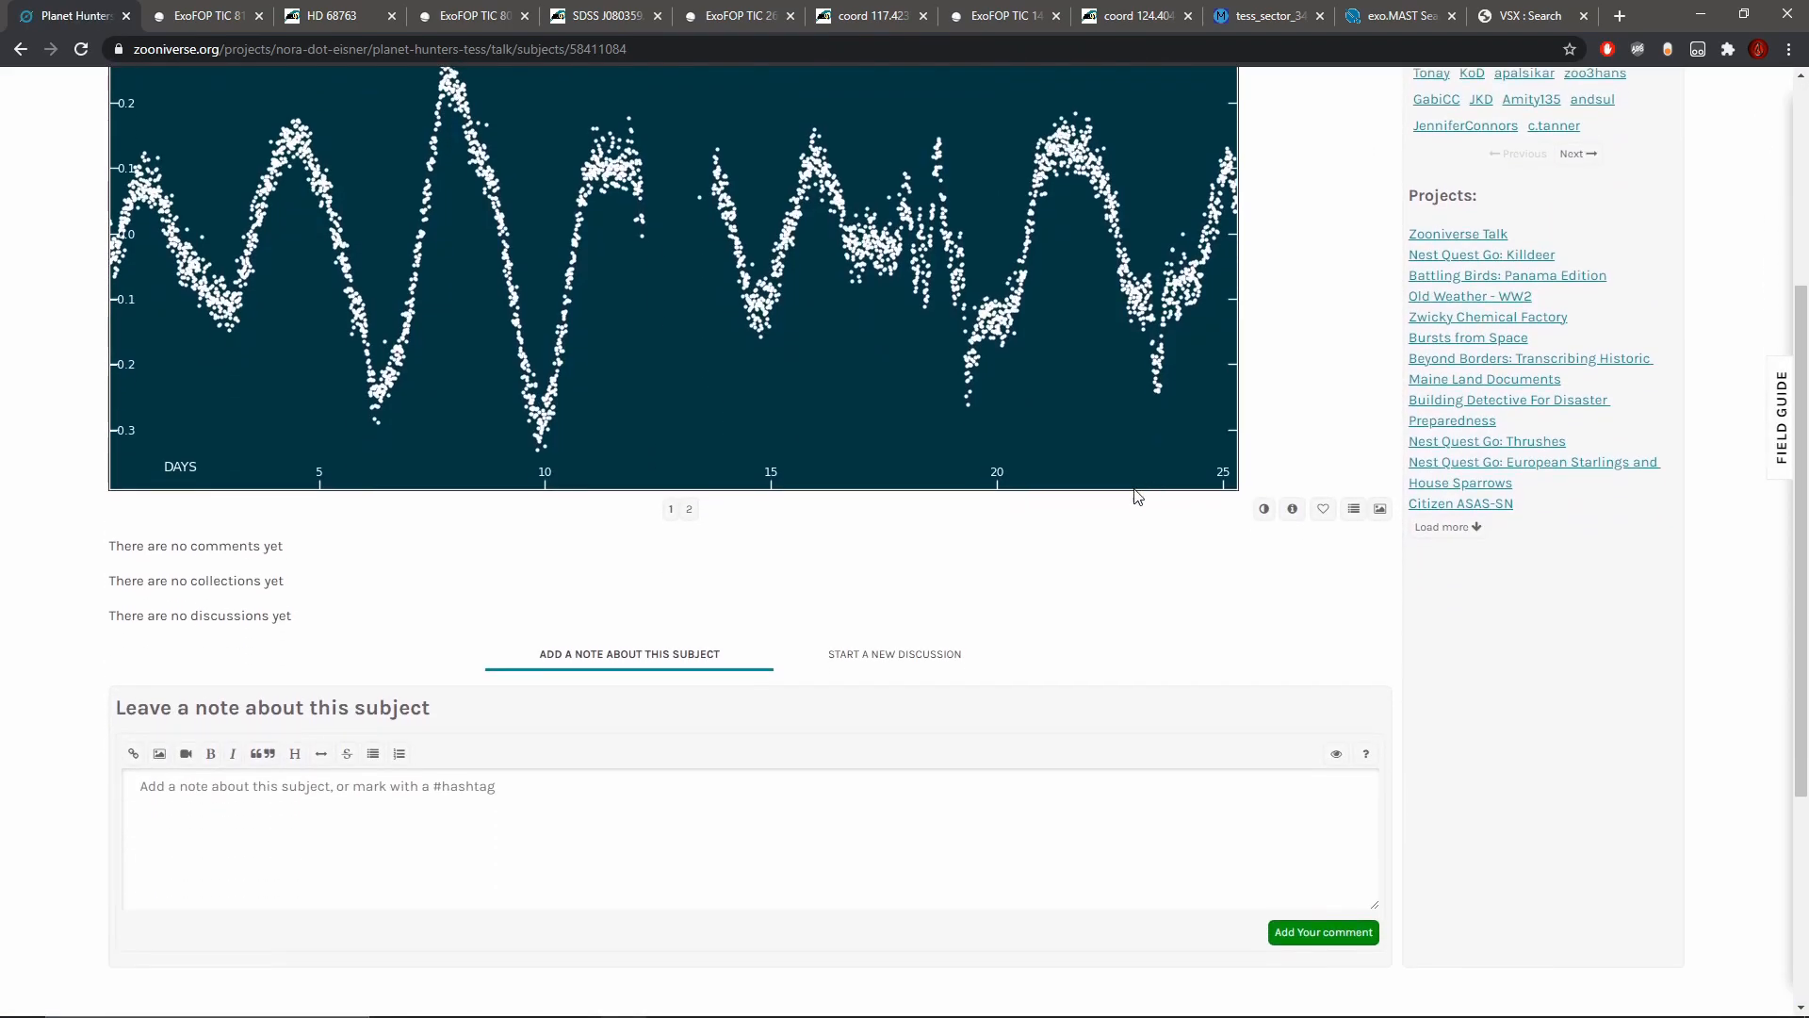
pyautogui.click(755, 800)
pyautogui.write('#transit at day ~24 is not due t')
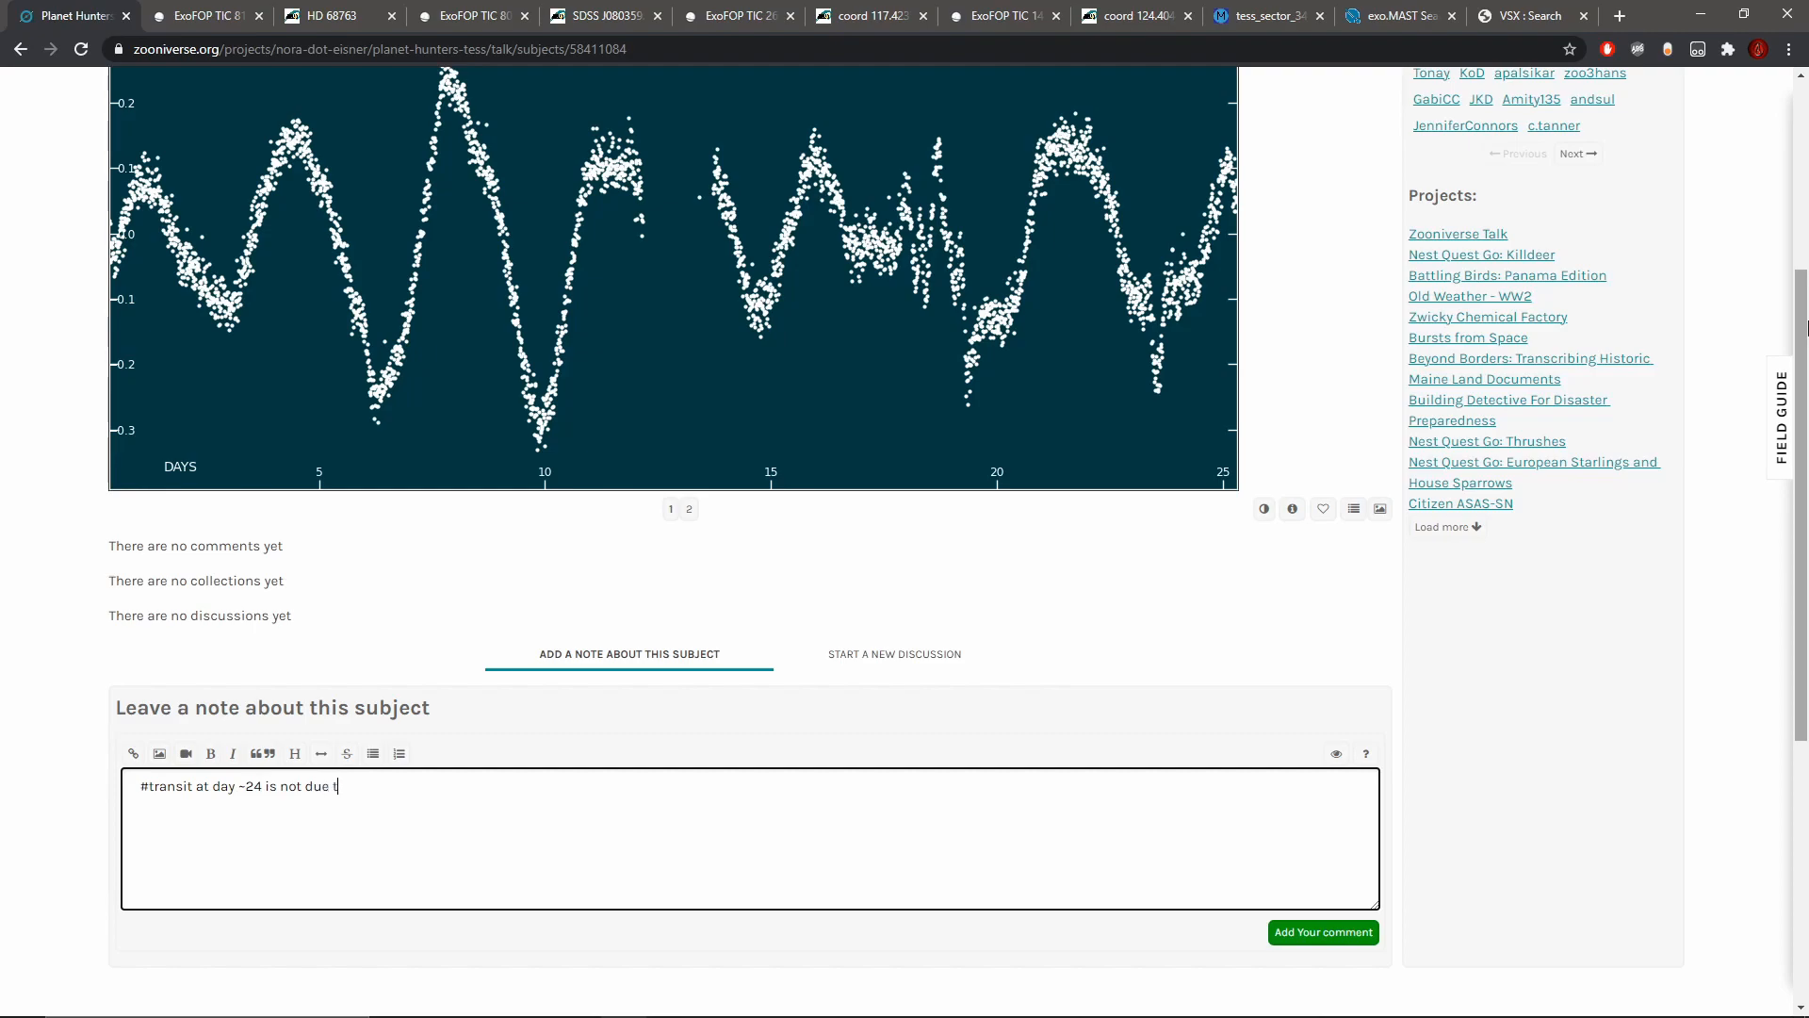
pyautogui.press('BackSpace')
pyautogui.press('BackSpace')
pyautogui.press('BackSpace')
pyautogui.press('BackSpace')
pyautogui.write('.')
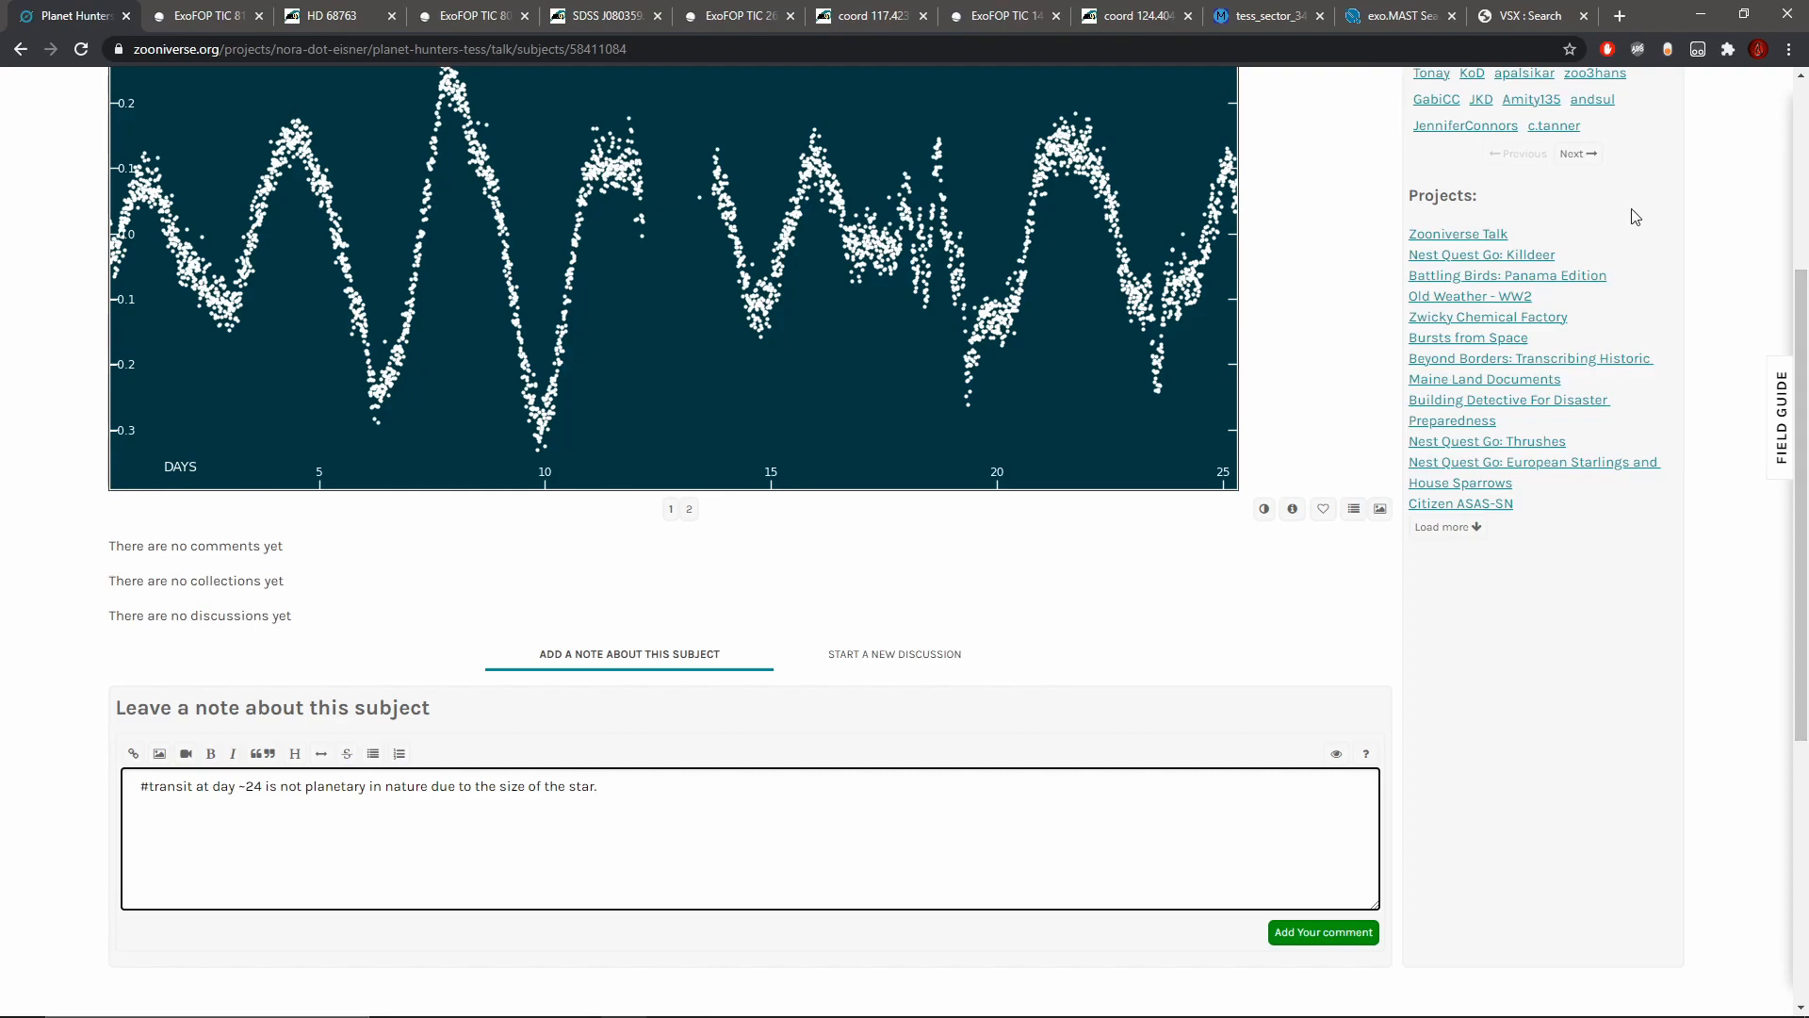
pyautogui.click(1330, 936)
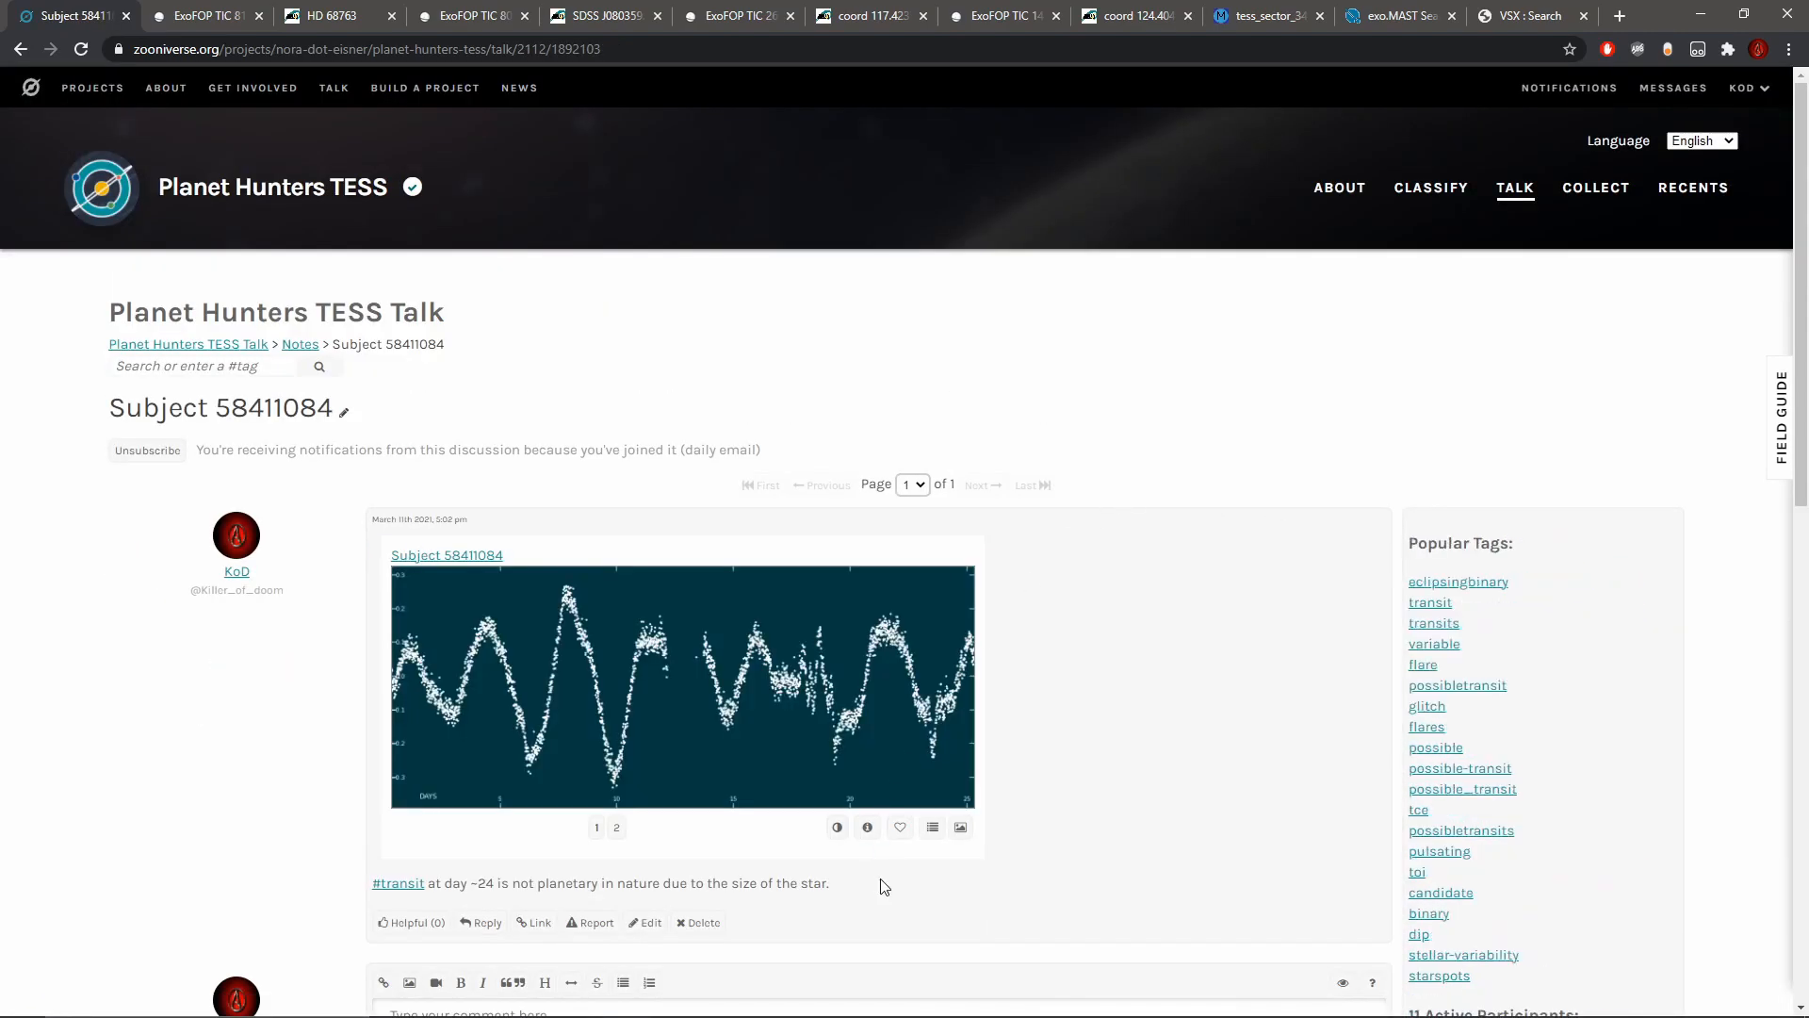
# Step: Open the ExoFOP page linked in the metadata of Subject 58411084, and from there the star's SIMBAD entry
pyautogui.click(867, 826)
pyautogui.click(982, 486)
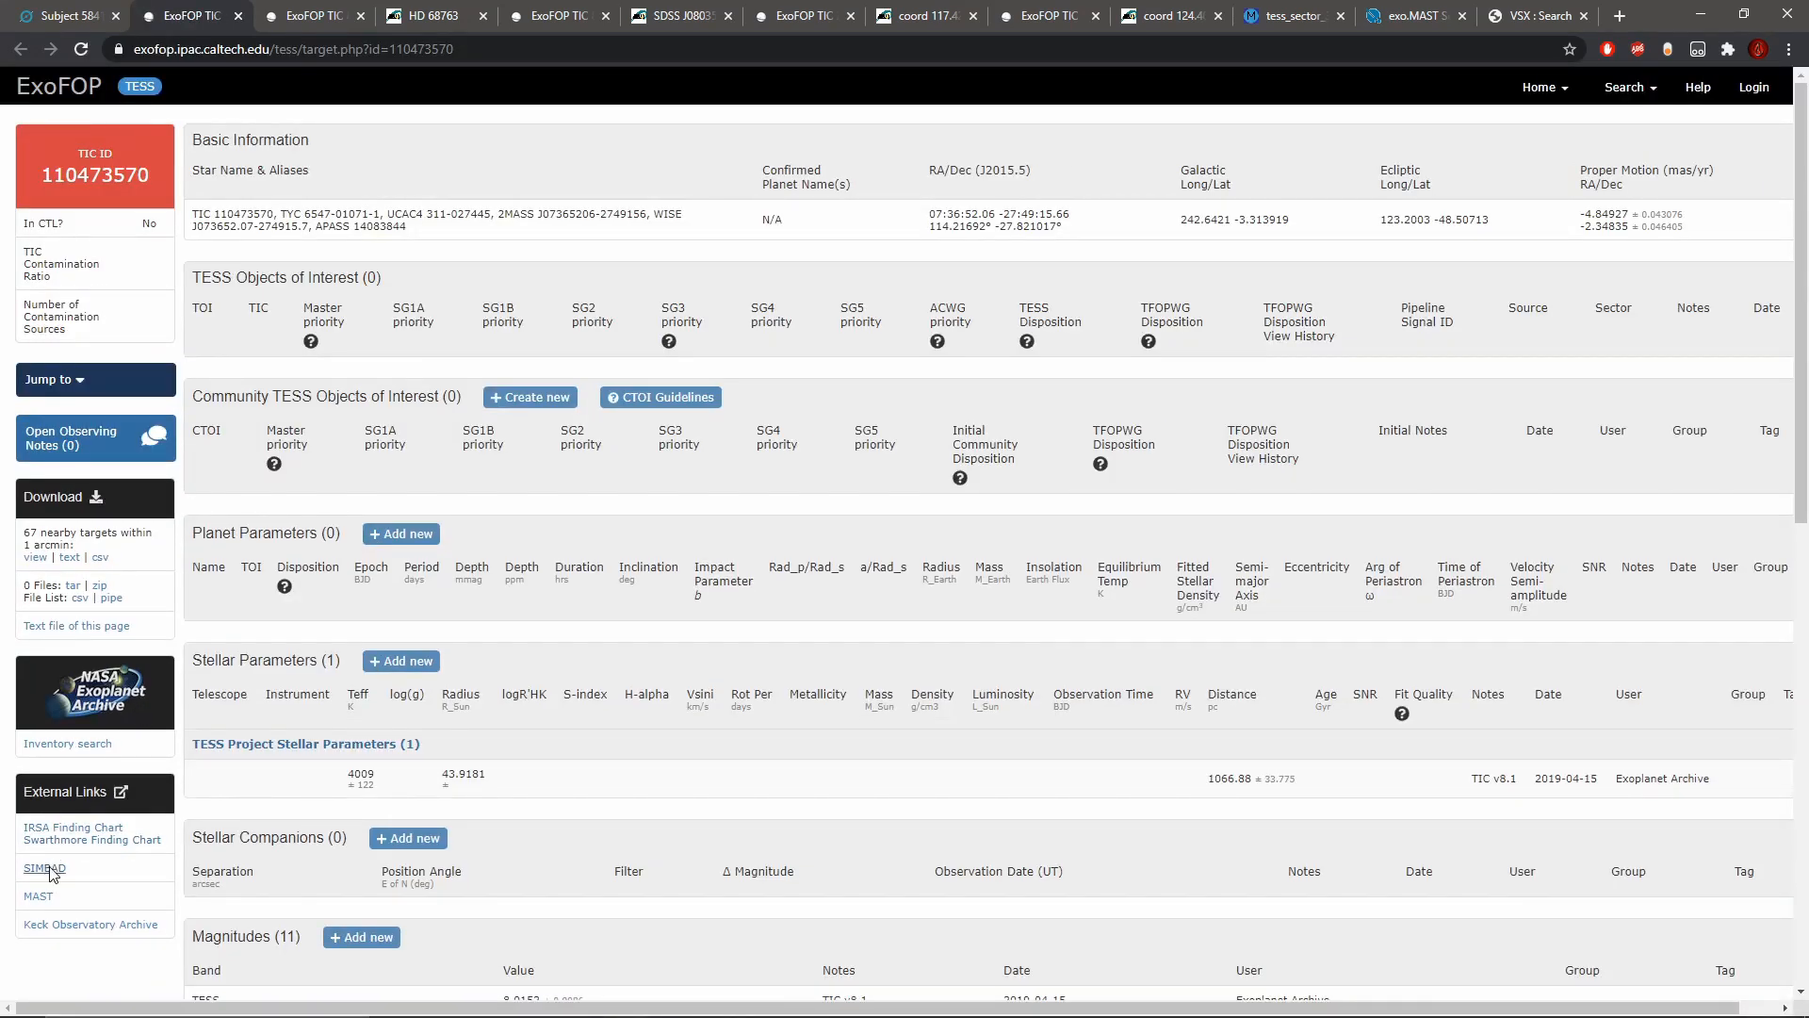
pyautogui.click(45, 868)
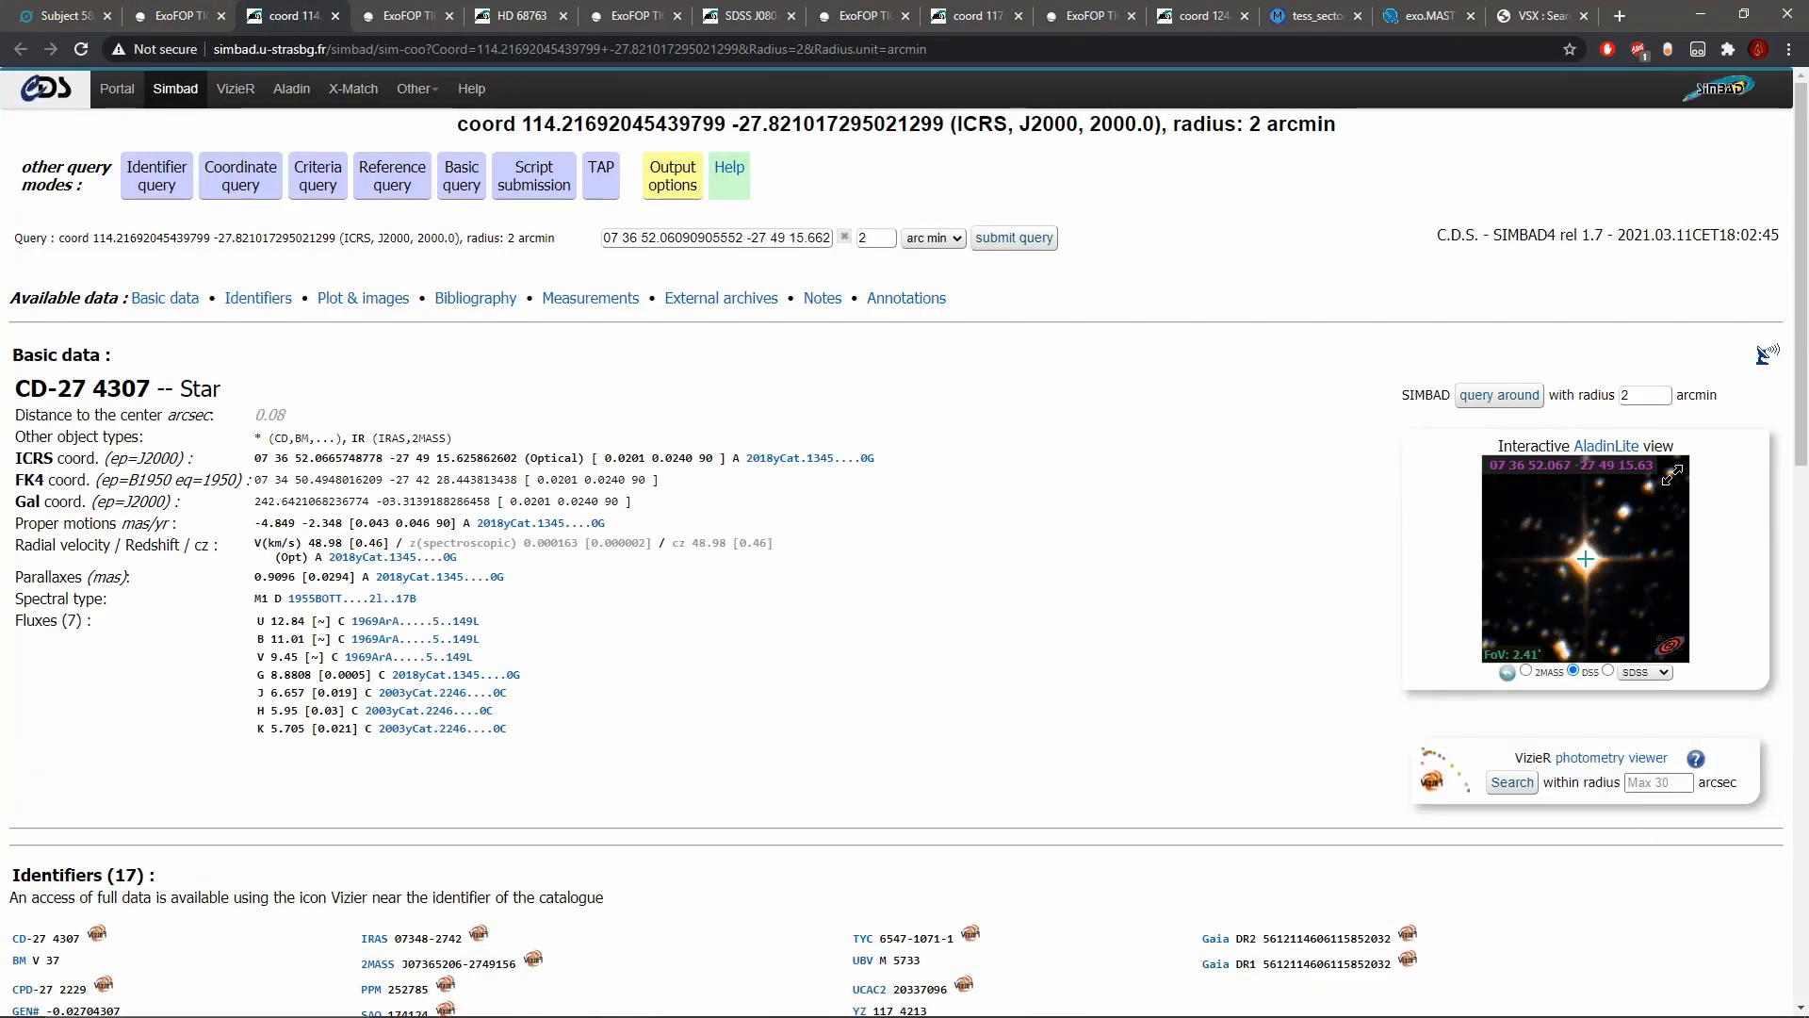
# Step: Examine the identifiers, name and spectral type of CD-27 4307 in SIMBAD
pyautogui.scroll(-1, 303, 900)
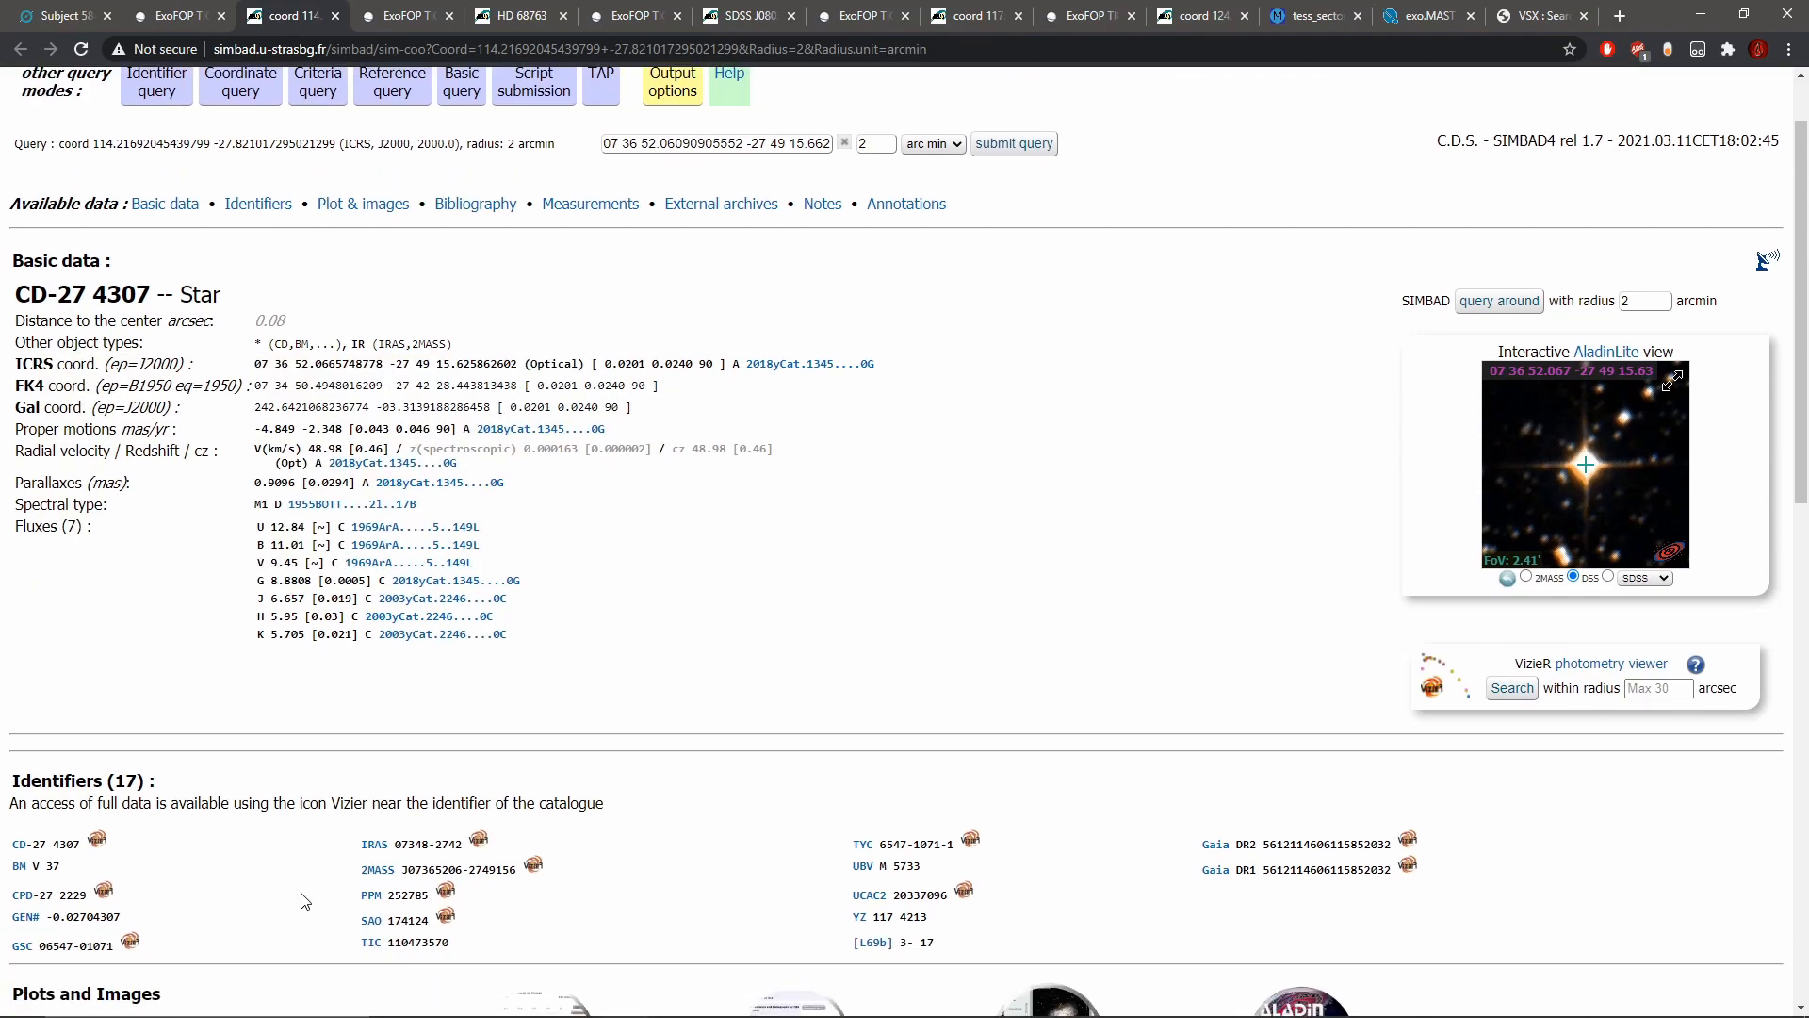
pyautogui.scroll(1, 320, 842)
pyautogui.moveTo(15, 388); pyautogui.dragTo(143, 387)
pyautogui.click(145, 386)
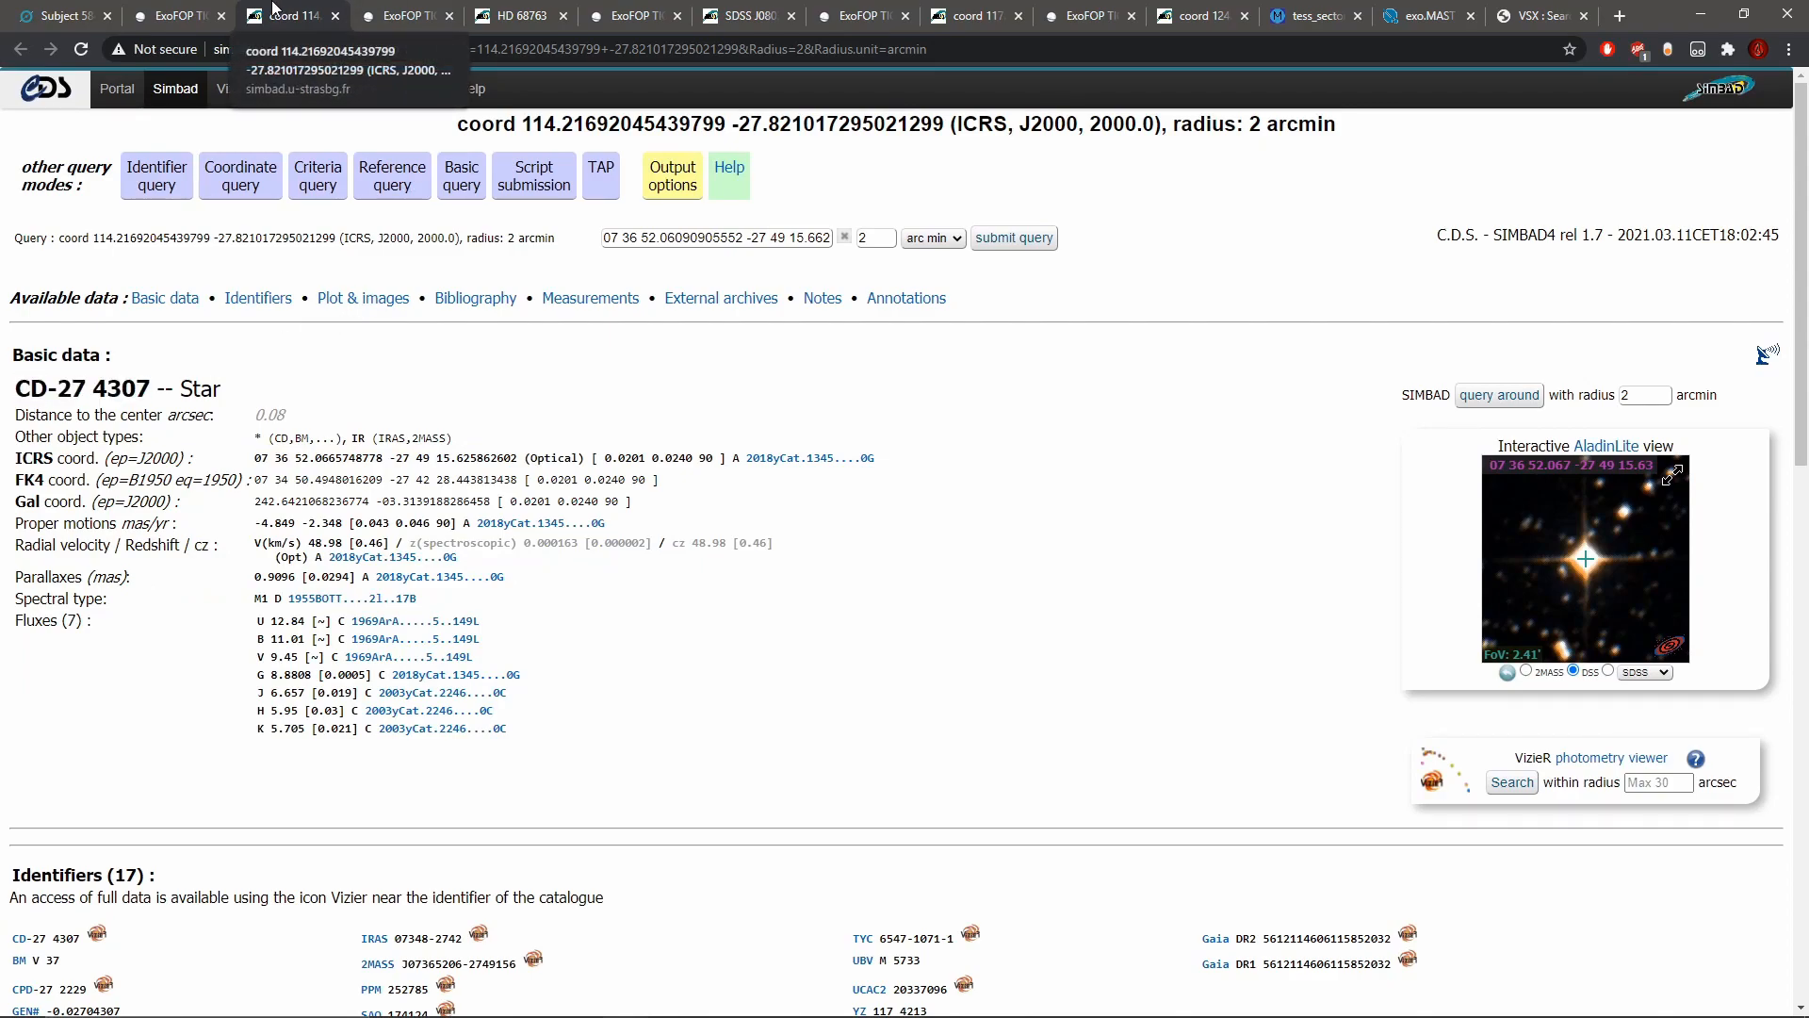
pyautogui.moveTo(255, 602)
pyautogui.mouseDown()
pyautogui.moveTo(271, 610)
pyautogui.moveTo(247, 613)
pyautogui.mouseUp()
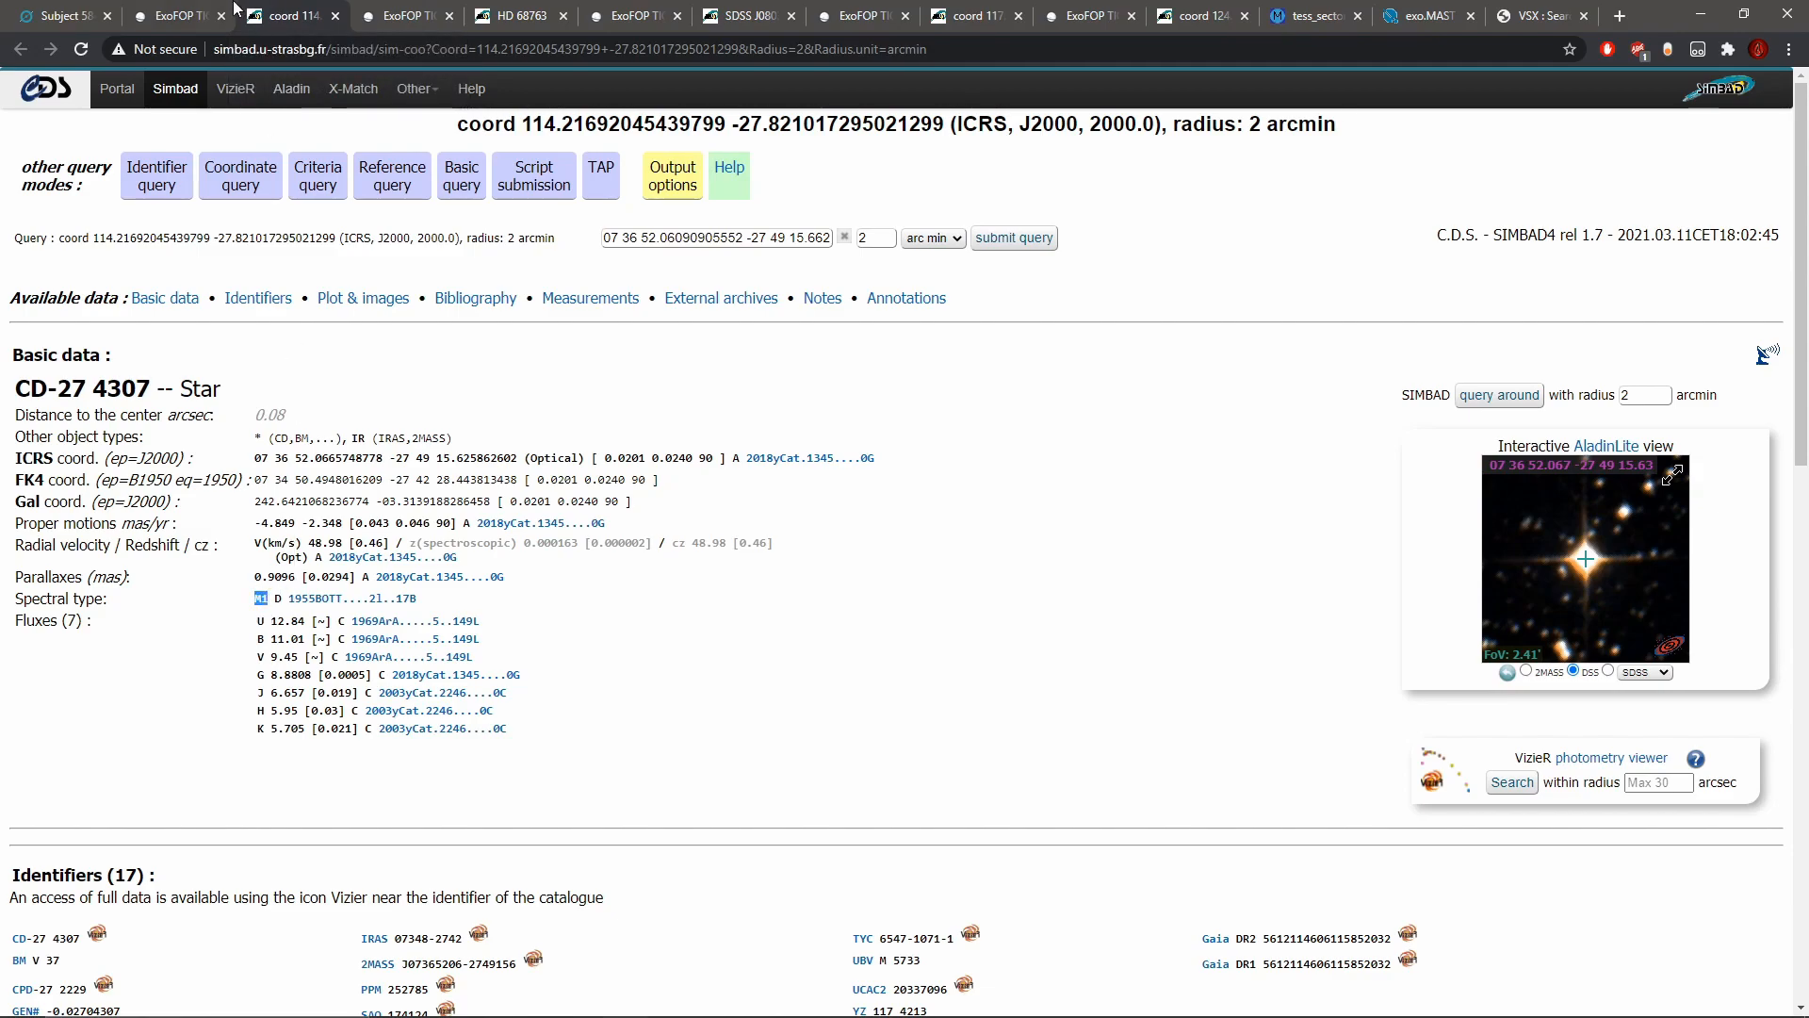
# Step: Compare the temperature in the subject's metadata and on ExoFOP with the spectral type given in SIMBAD
pyautogui.click(58, 16)
pyautogui.moveTo(865, 544); pyautogui.dragTo(842, 545)
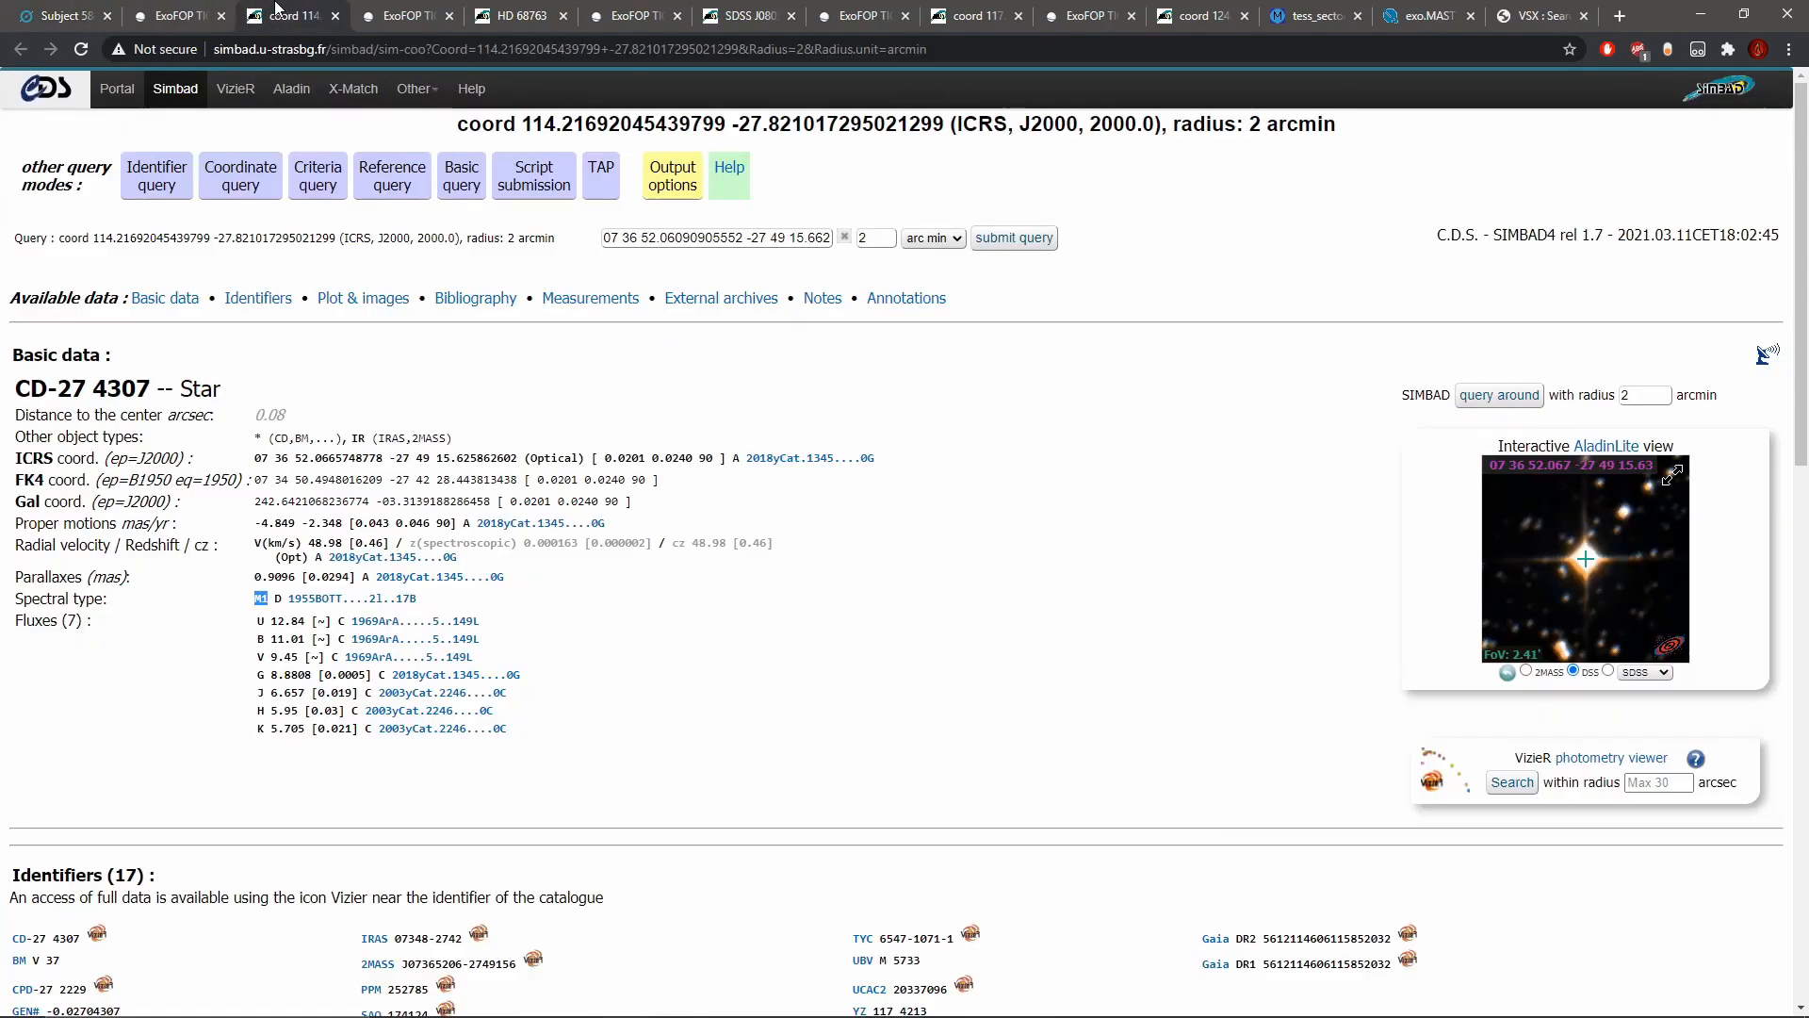
pyautogui.click(287, 16)
pyautogui.click(179, 11)
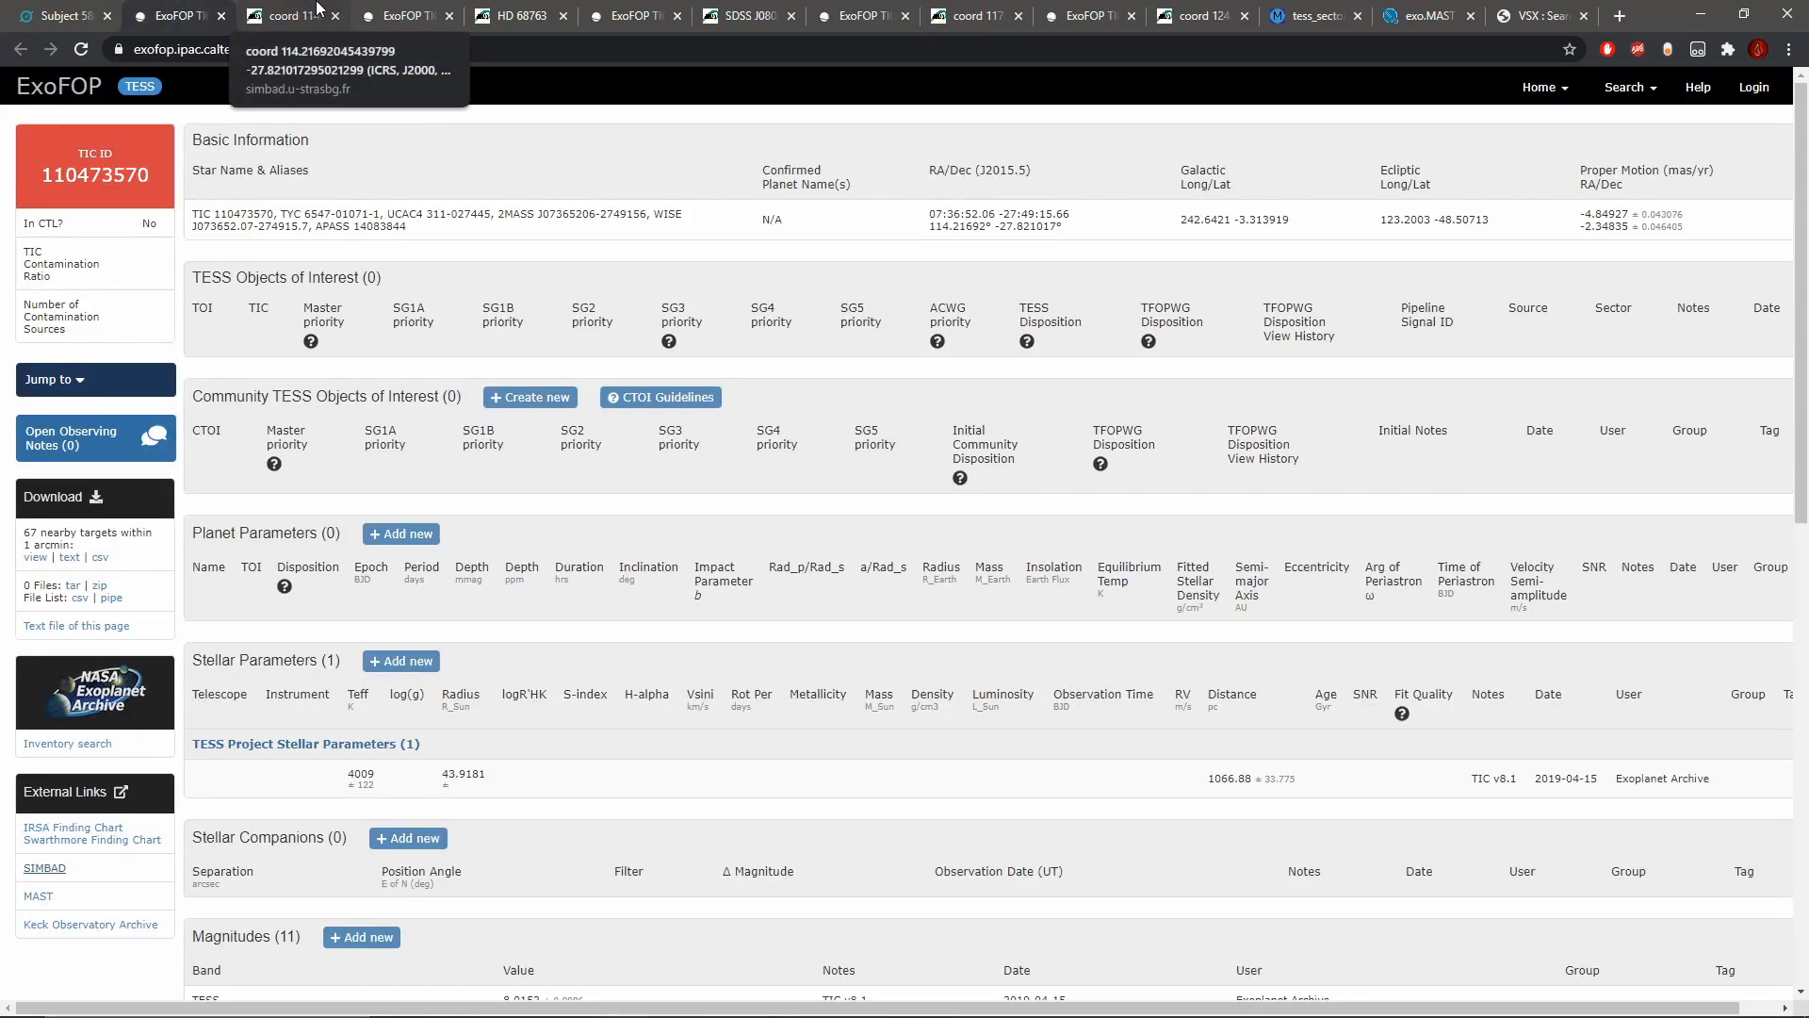
pyautogui.click(318, 11)
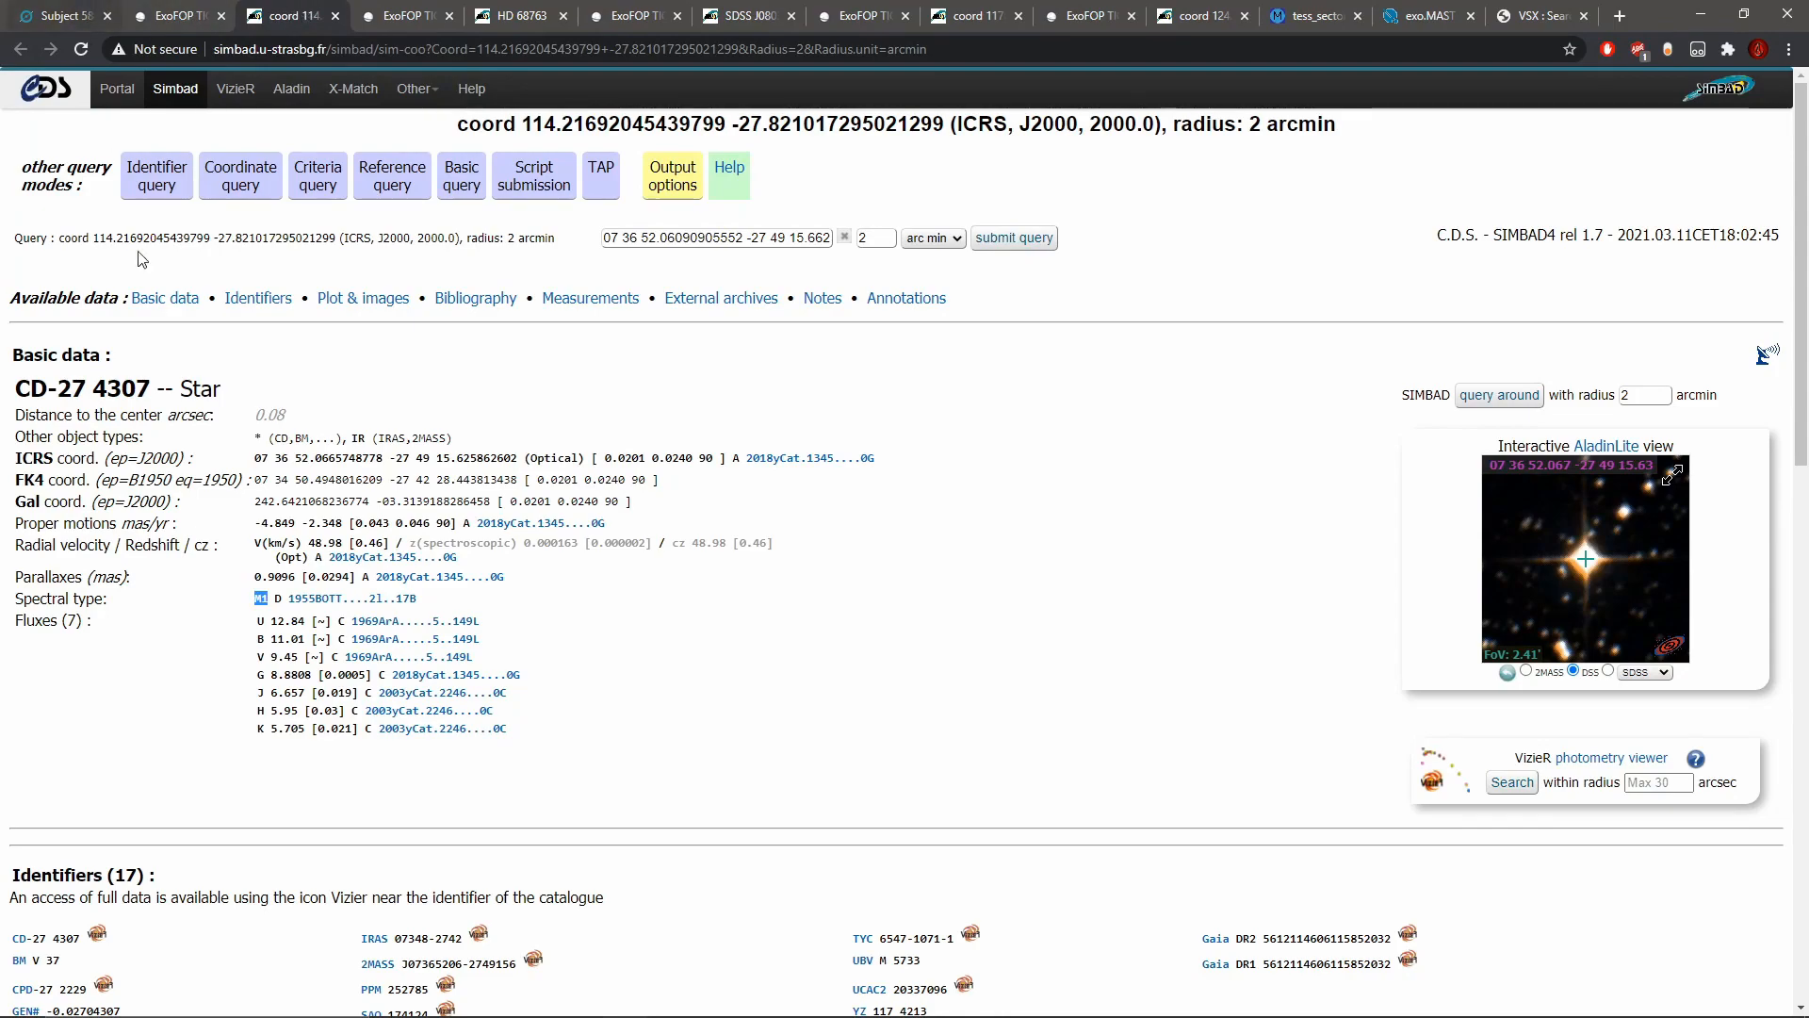
pyautogui.moveTo(256, 600); pyautogui.dragTo(261, 604)
pyautogui.click(61, 15)
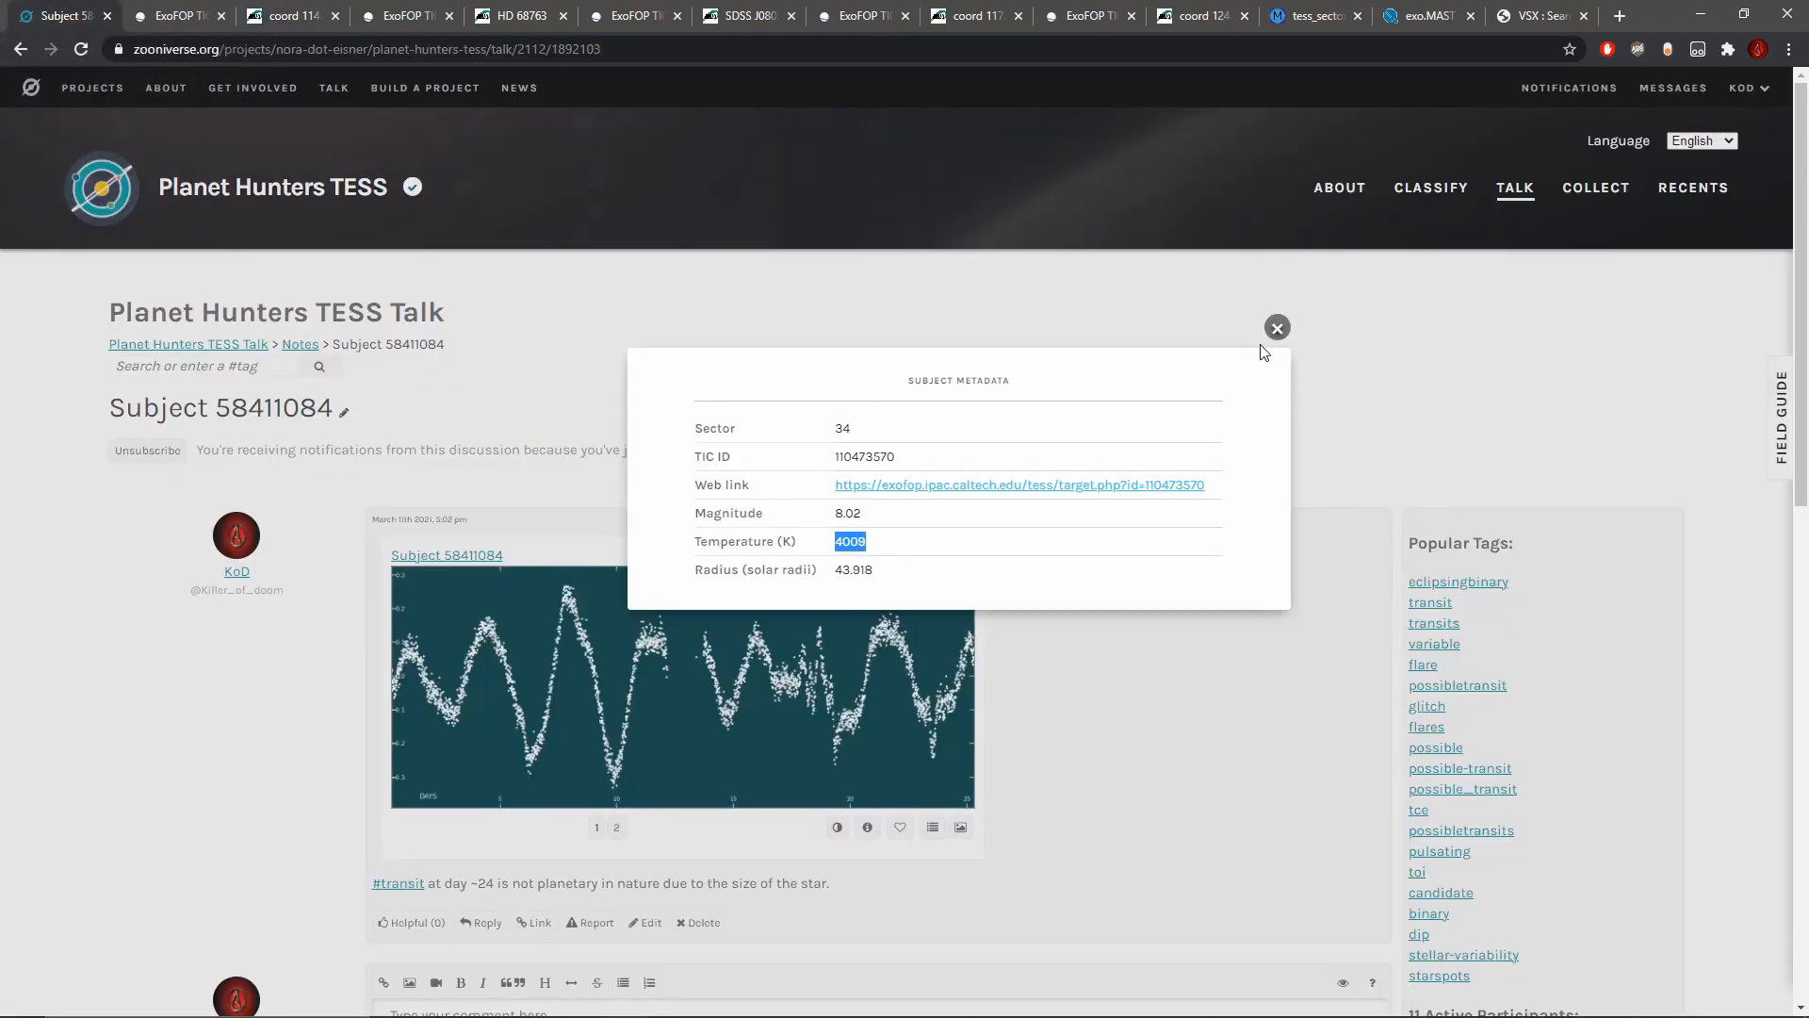
# Step: Close the metadata, go back to classifying, and inspect the new light curve up close between about days 15 and 22
pyautogui.click(1277, 327)
pyautogui.click(1431, 187)
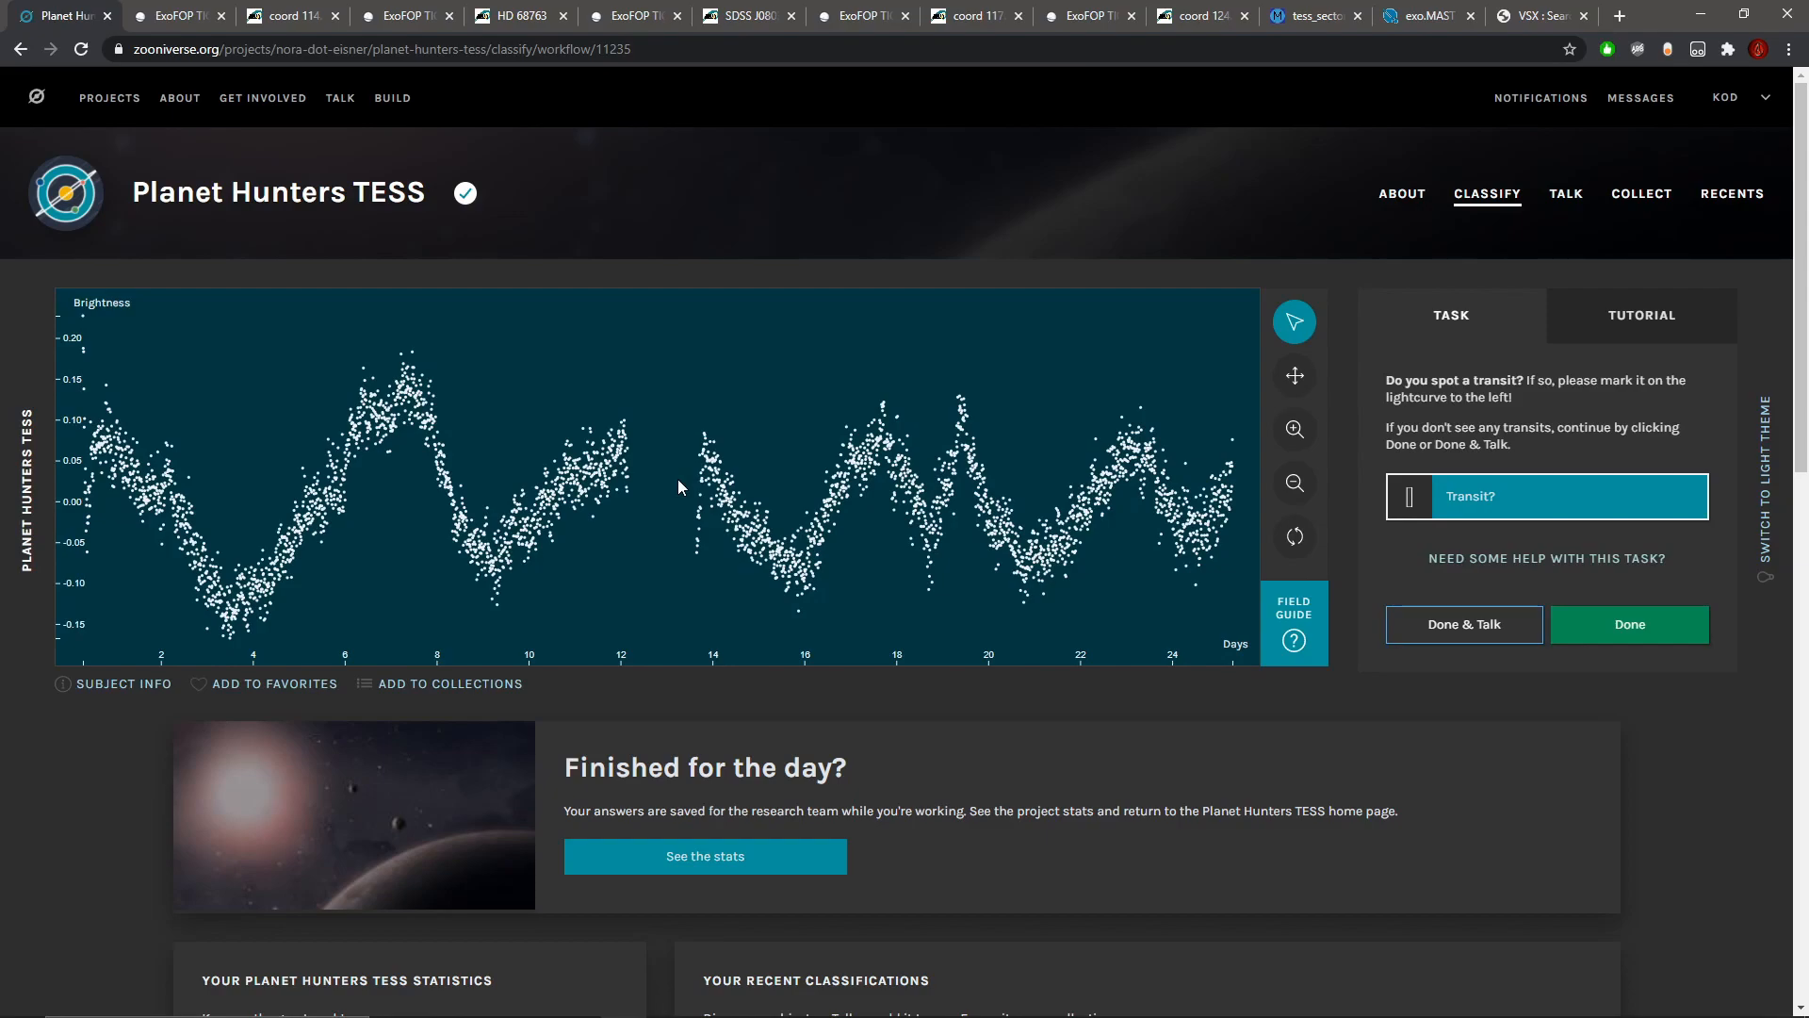
pyautogui.click(1295, 430)
pyautogui.click(1297, 431)
pyautogui.click(1294, 376)
pyautogui.moveTo(949, 462); pyautogui.dragTo(291, 437)
pyautogui.moveTo(938, 514); pyautogui.dragTo(634, 496)
pyautogui.click(1295, 430)
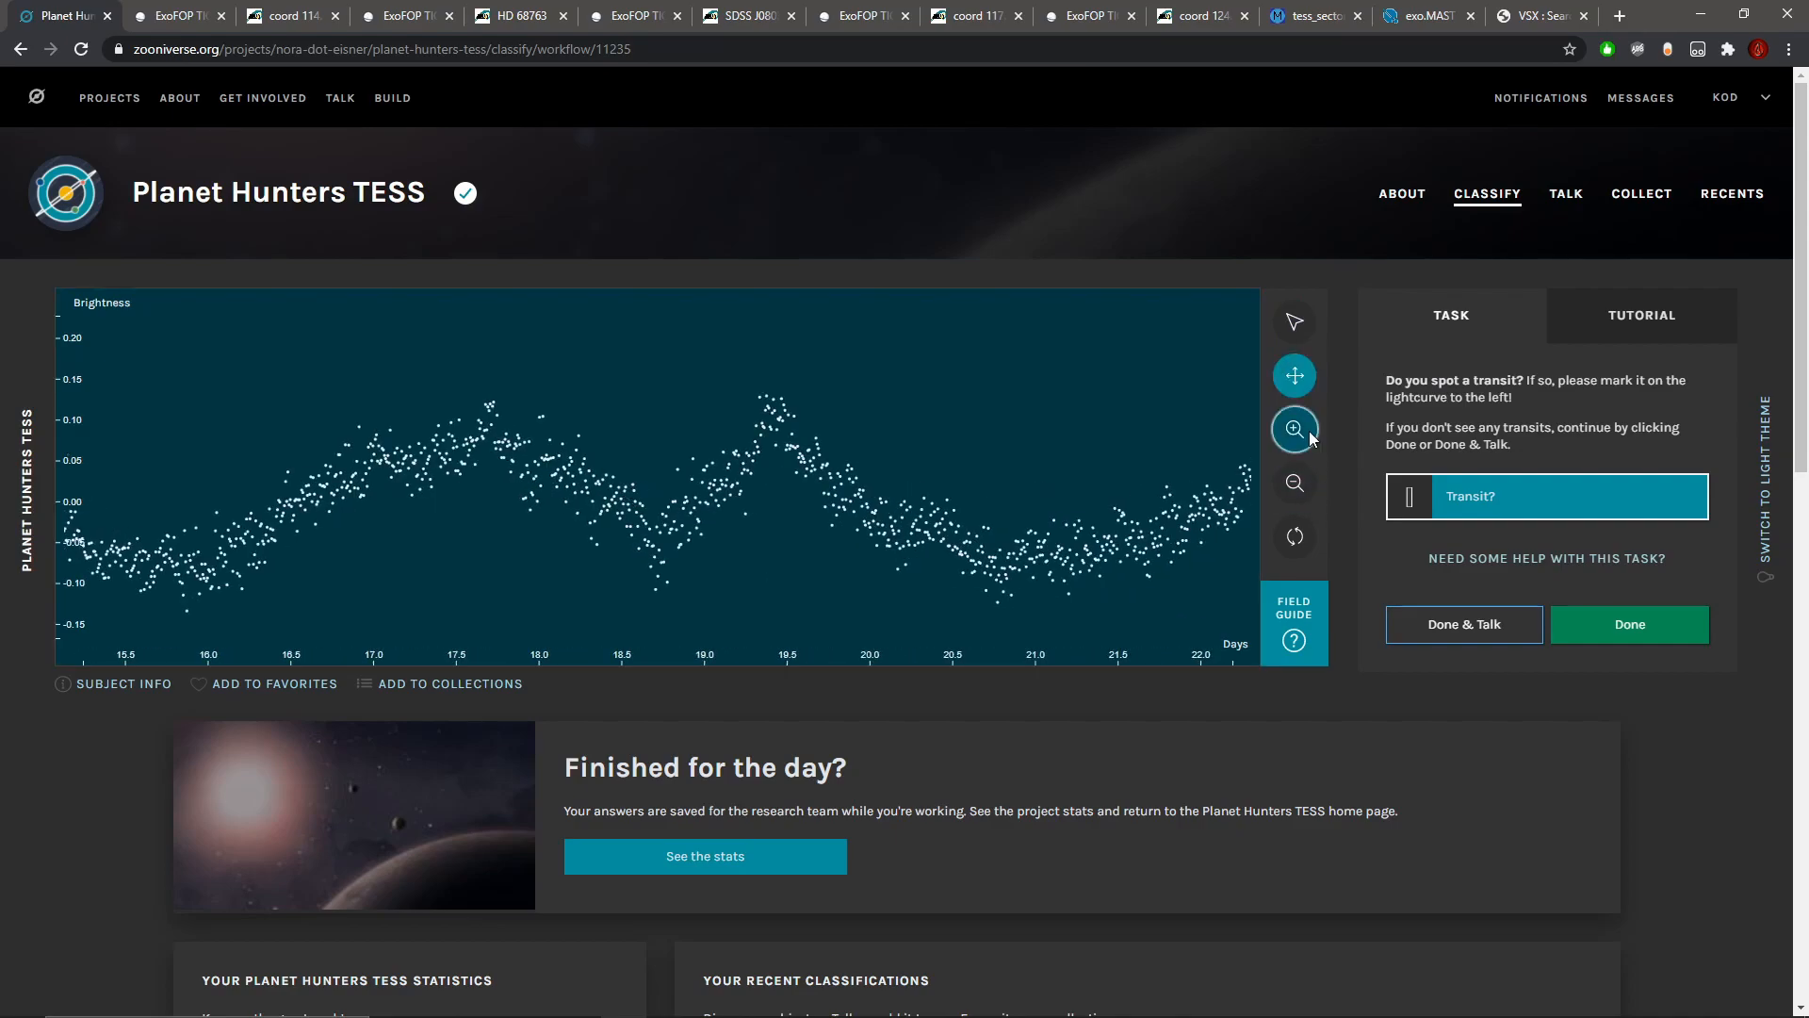
# Step: Review the full light curve and submit the classification without marking a transit
pyautogui.click(1294, 484)
pyautogui.click(1295, 485)
pyautogui.click(1294, 484)
pyautogui.click(1295, 485)
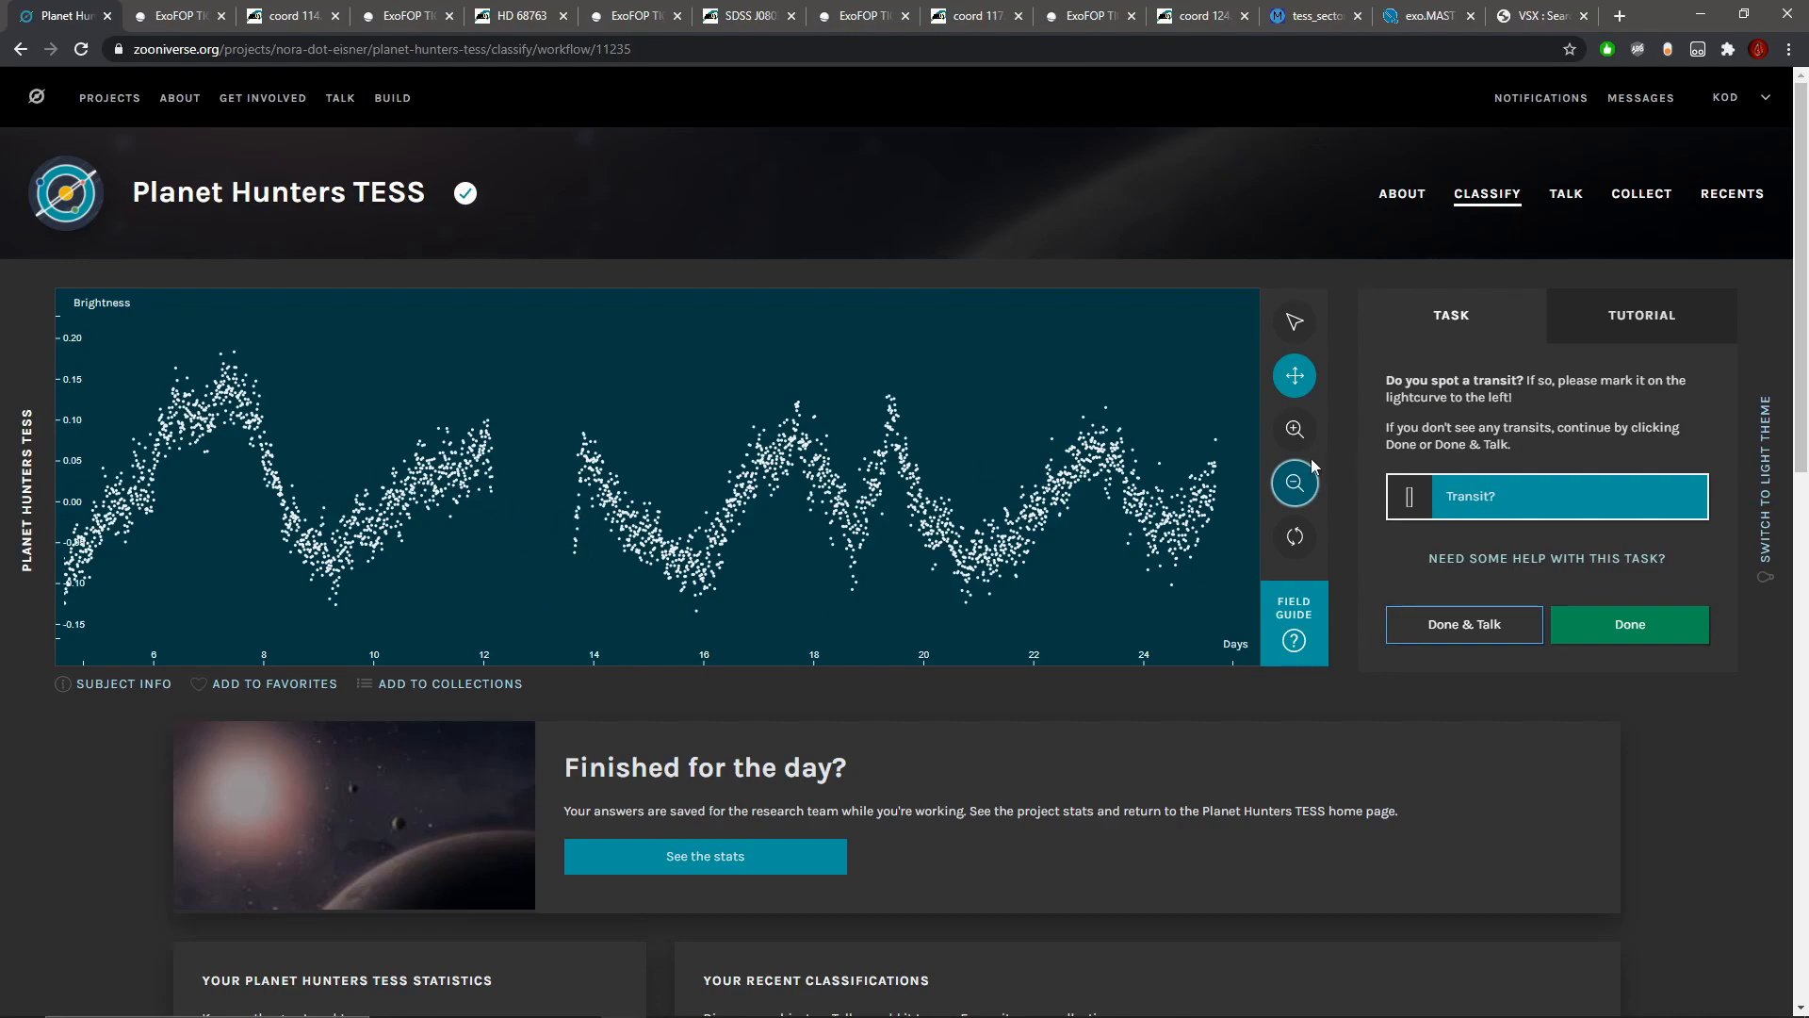
pyautogui.click(1306, 495)
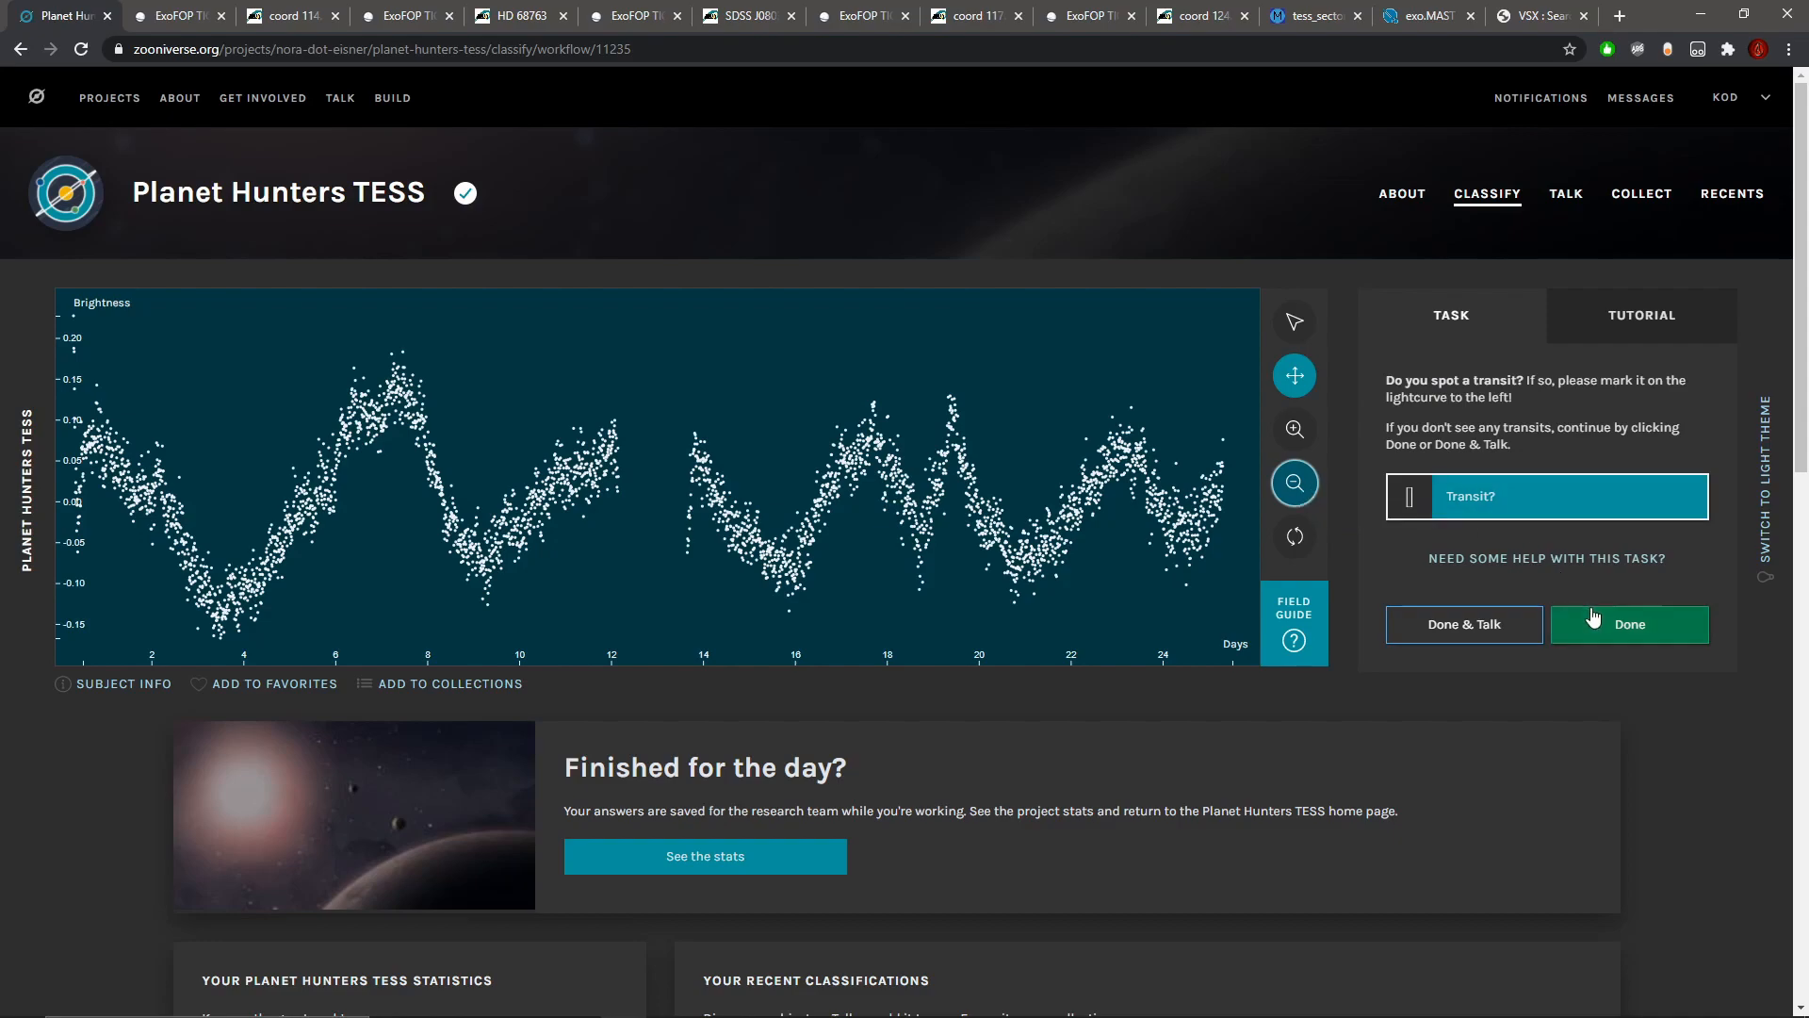
pyautogui.click(1306, 495)
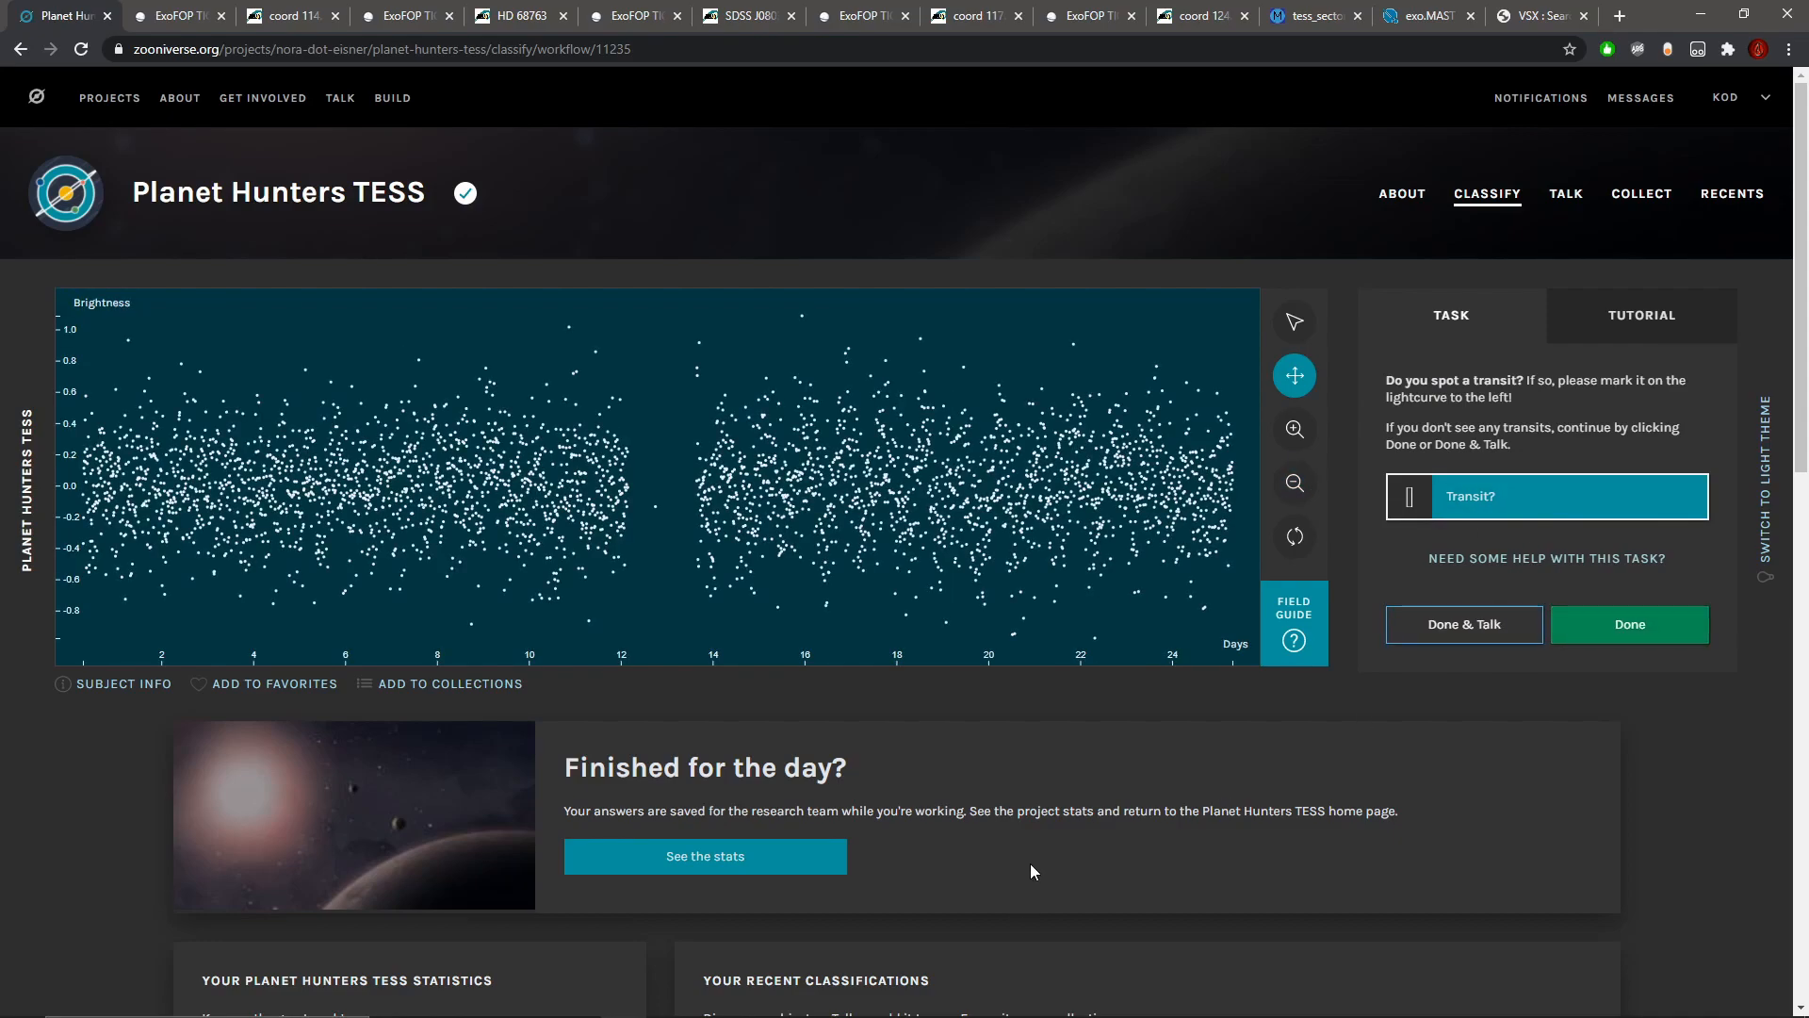
# Step: Check the magnitude, temperature and radius in the new subject's metadata
pyautogui.click(113, 684)
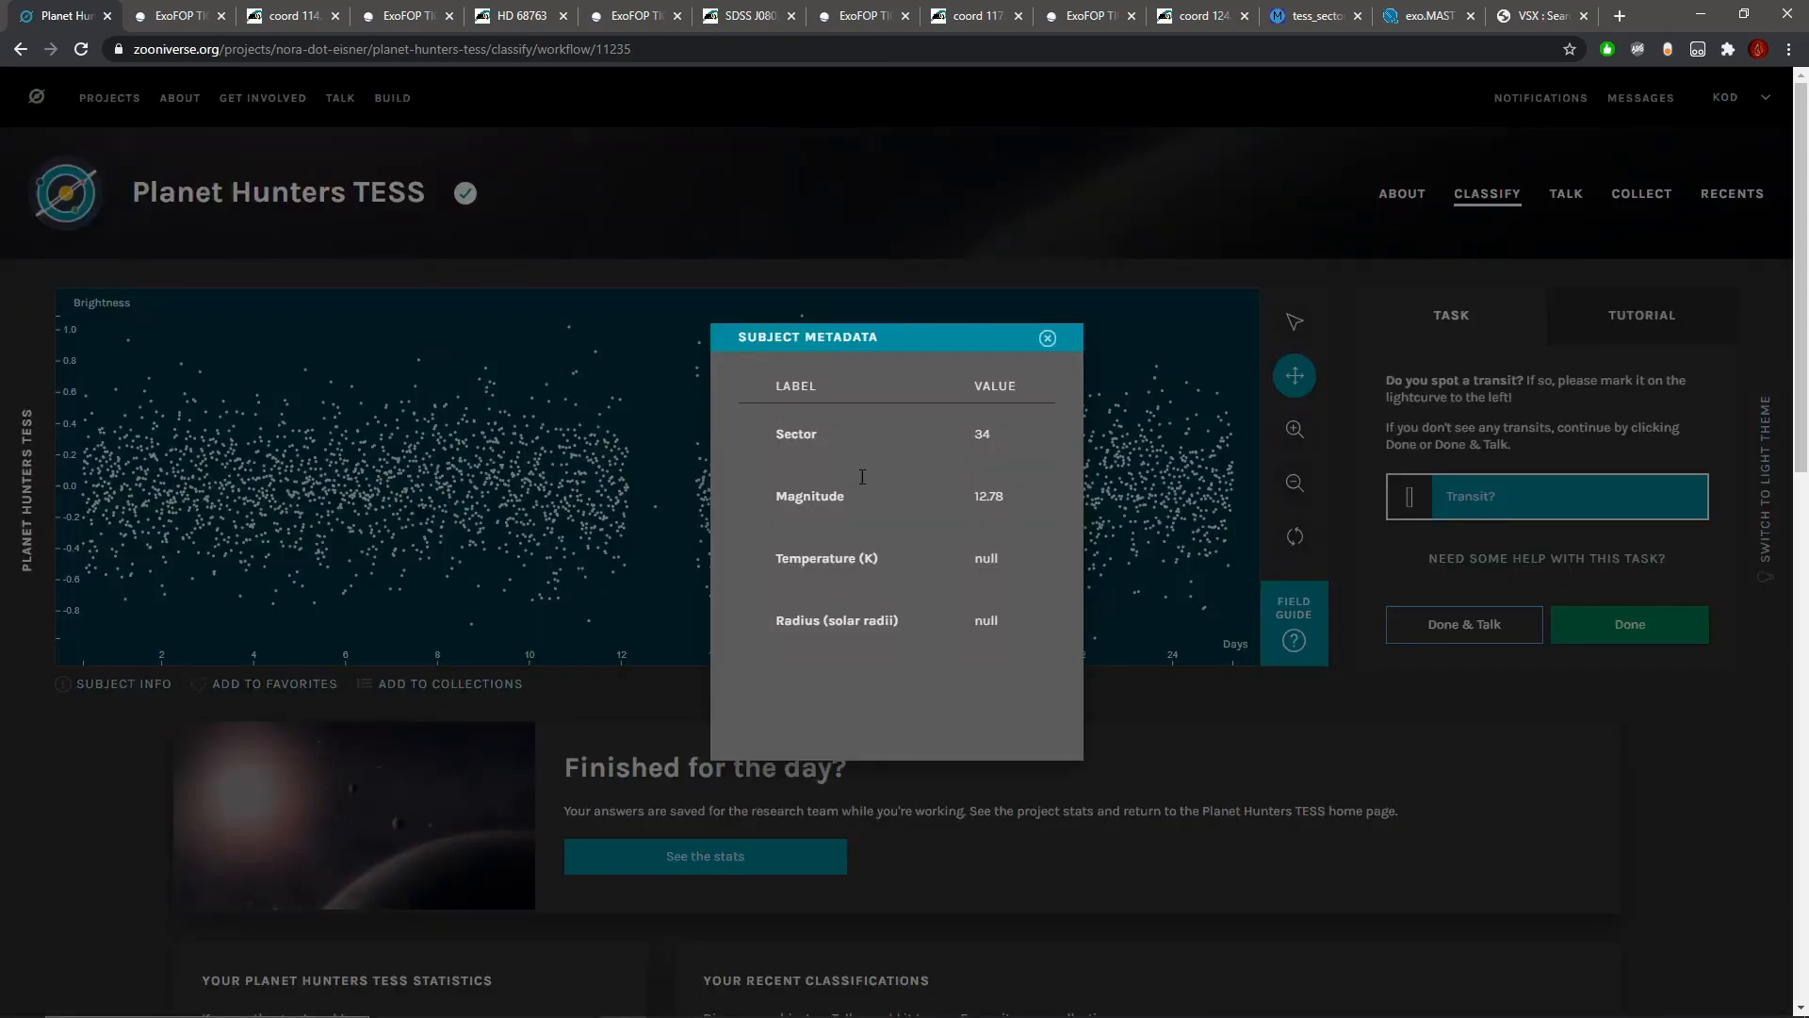
pyautogui.click(1041, 337)
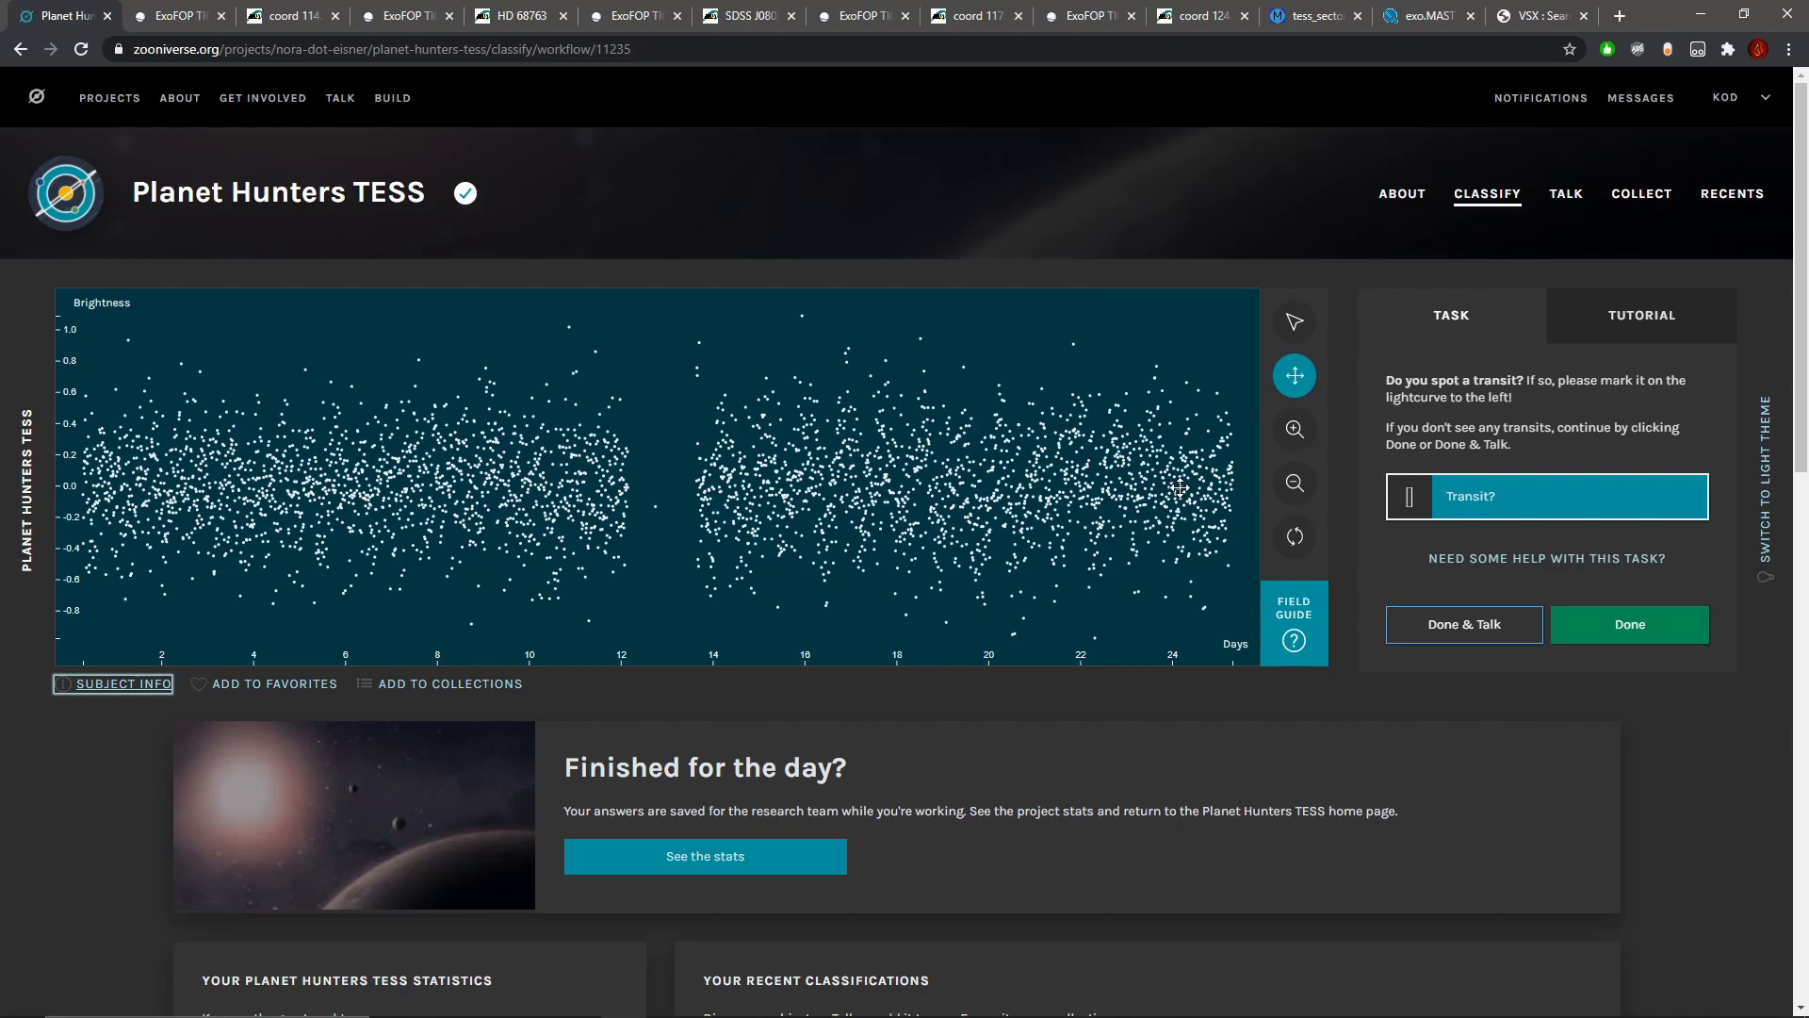
# Step: Submit the current light curve without marking a transit and inspect the new one up close through its later days
pyautogui.click(1625, 605)
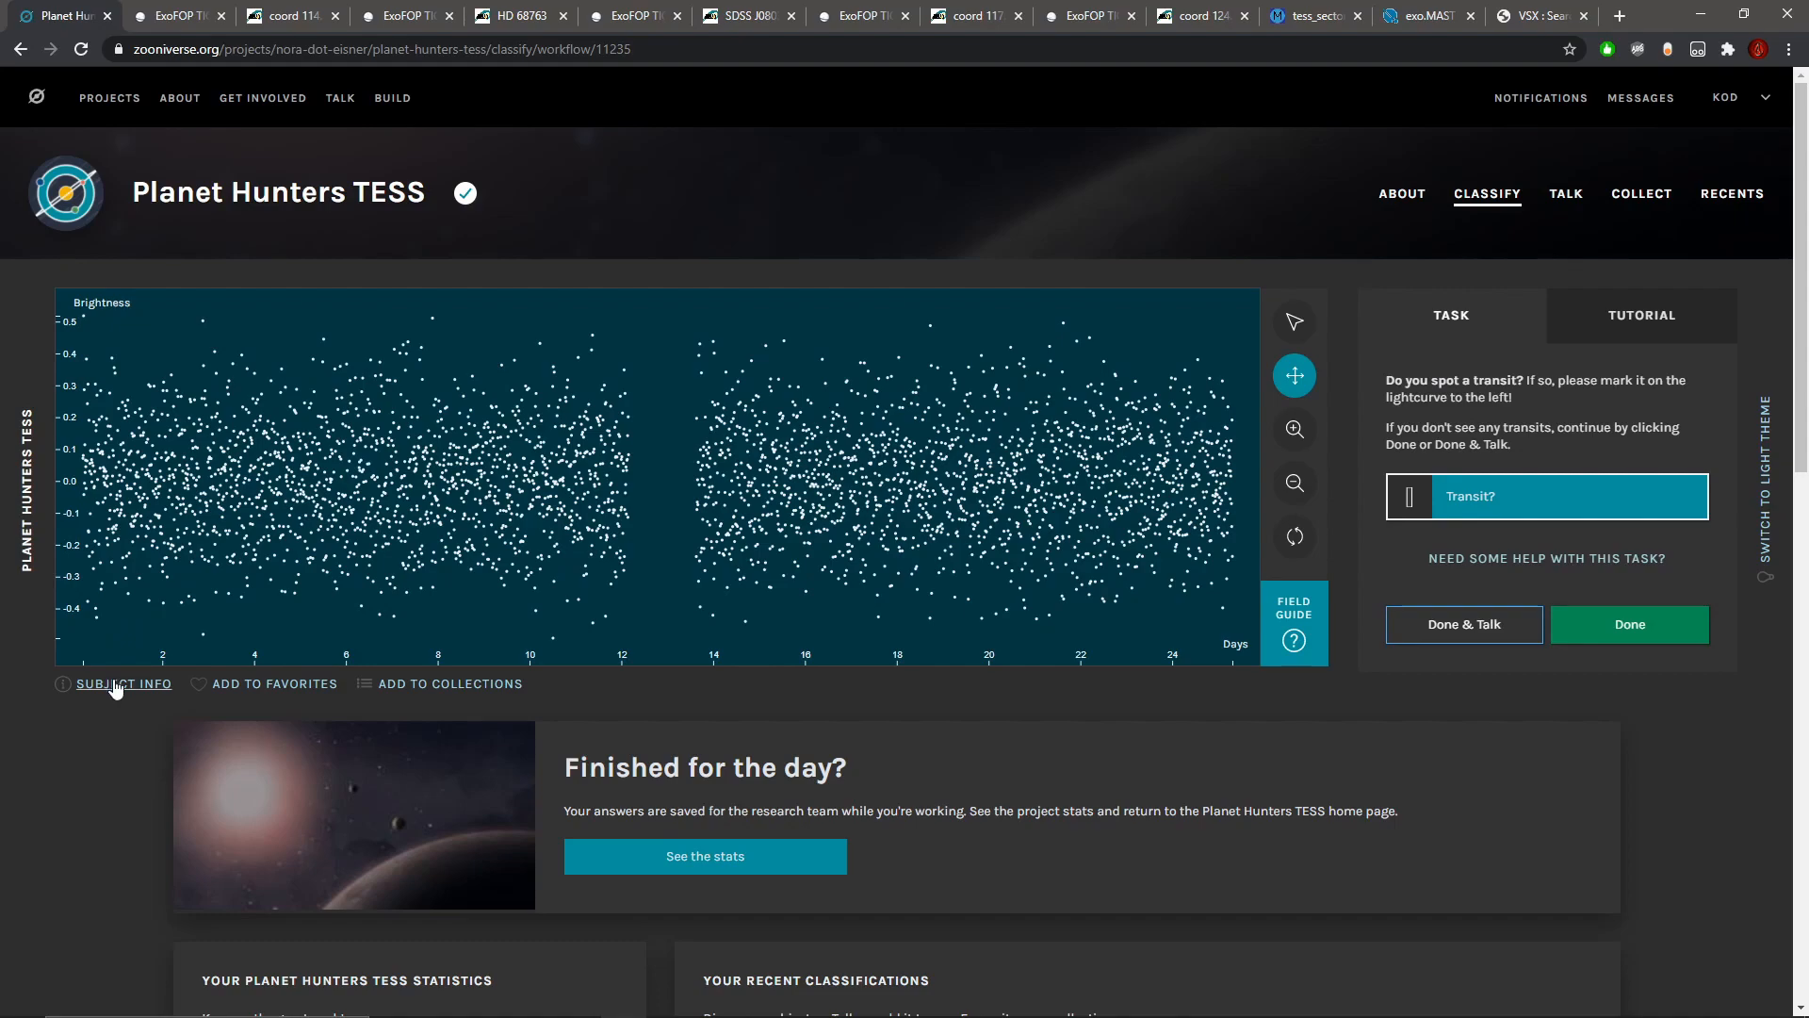
pyautogui.click(1295, 431)
pyautogui.click(1295, 431)
pyautogui.click(1294, 431)
pyautogui.click(1295, 375)
pyautogui.moveTo(1135, 453); pyautogui.dragTo(544, 431)
pyautogui.moveTo(981, 457); pyautogui.dragTo(528, 433)
pyautogui.moveTo(905, 464); pyautogui.dragTo(434, 450)
pyautogui.moveTo(981, 462); pyautogui.dragTo(453, 447)
pyautogui.moveTo(1073, 462); pyautogui.dragTo(743, 461)
pyautogui.moveTo(1106, 468); pyautogui.dragTo(678, 460)
# Step: Review this light curve at full length and submit its classification with no transit marked
pyautogui.click(1294, 483)
pyautogui.click(1301, 485)
pyautogui.click(1301, 484)
pyautogui.click(1300, 484)
pyautogui.click(1301, 485)
pyautogui.click(1301, 485)
pyautogui.click(1299, 484)
pyautogui.click(1299, 484)
pyautogui.click(1299, 485)
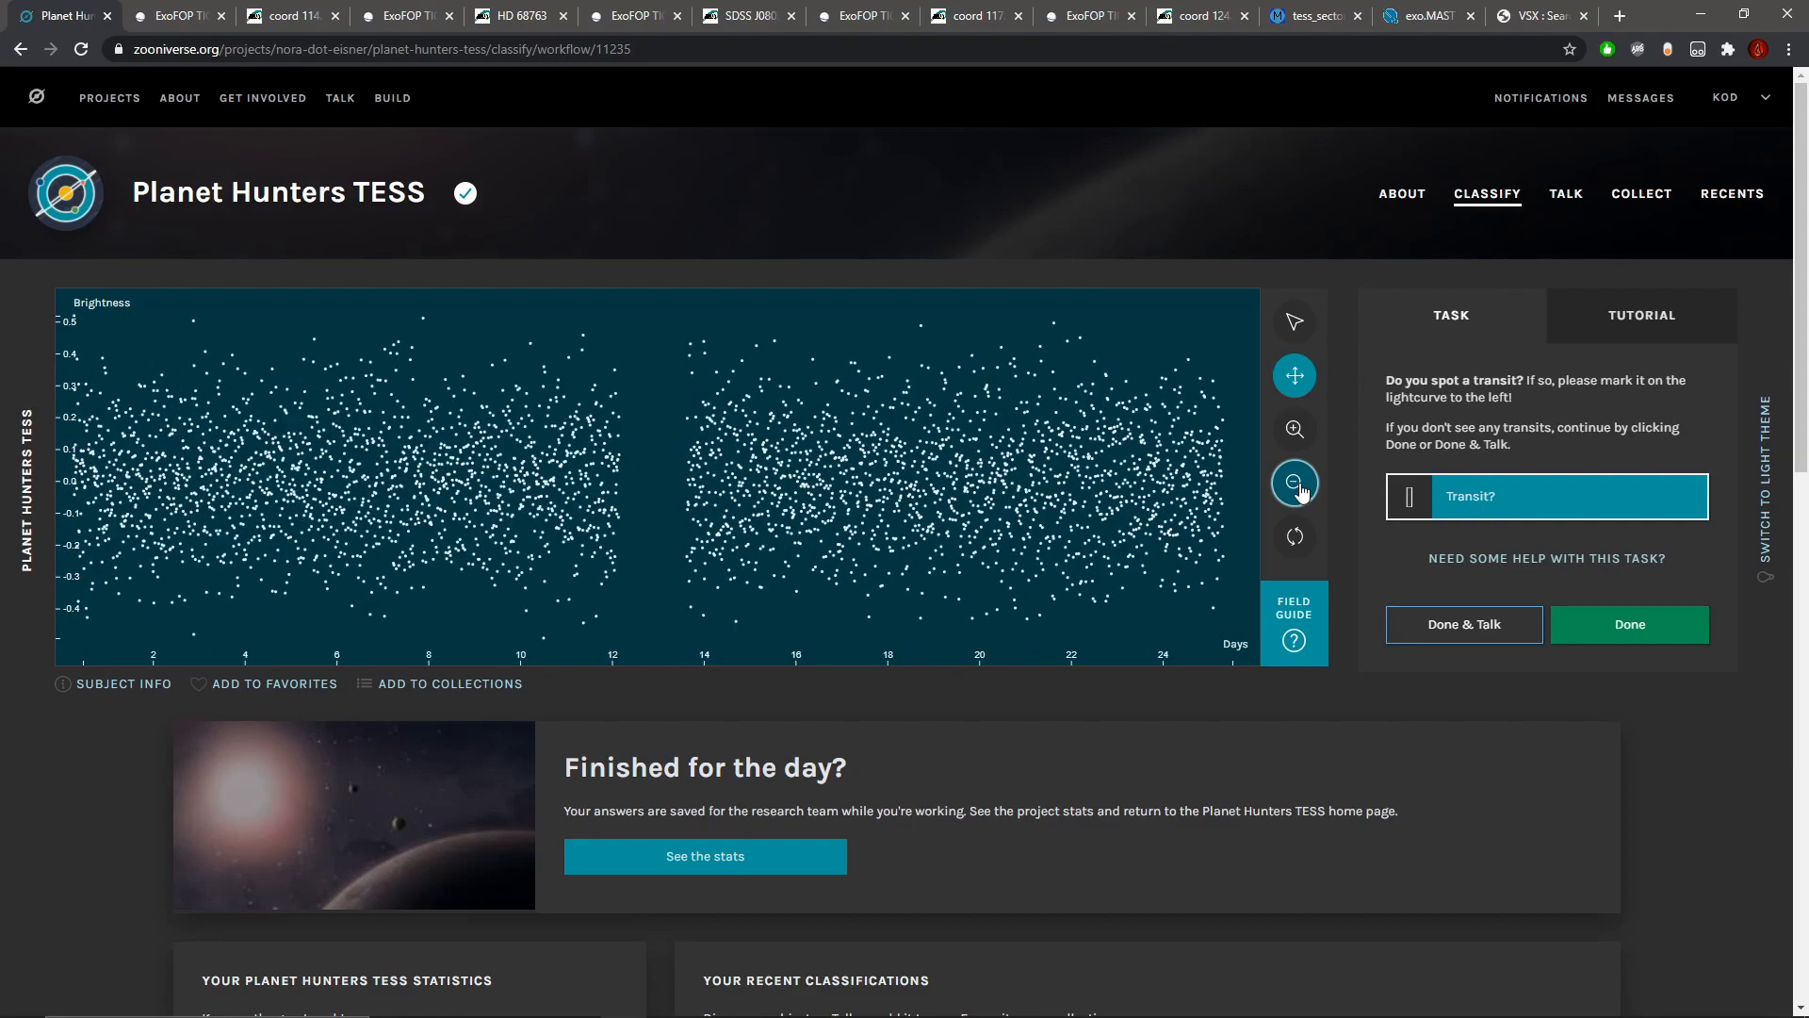
pyautogui.click(1683, 634)
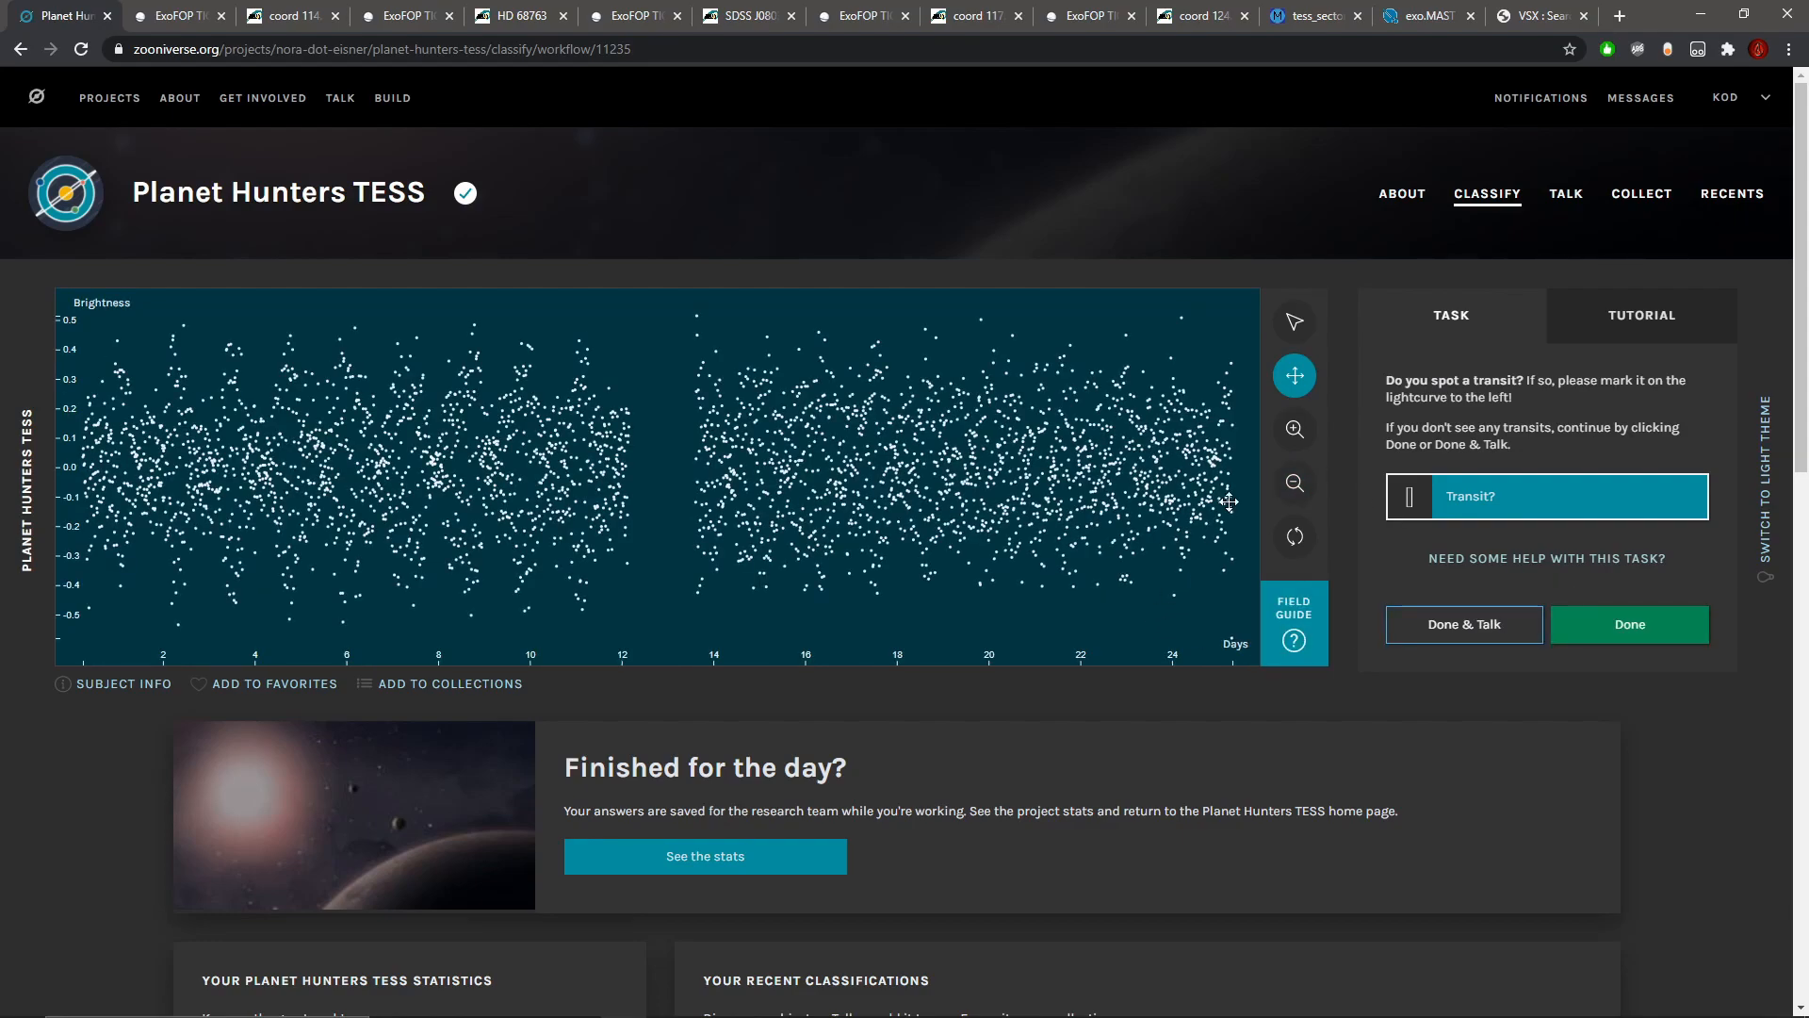
# Step: Inspect the new light curve up close around the data gap and in the days before it
pyautogui.click(1292, 432)
pyautogui.click(1292, 432)
pyautogui.click(1292, 432)
pyautogui.click(1292, 432)
pyautogui.click(1292, 431)
pyautogui.click(1292, 431)
pyautogui.click(1292, 432)
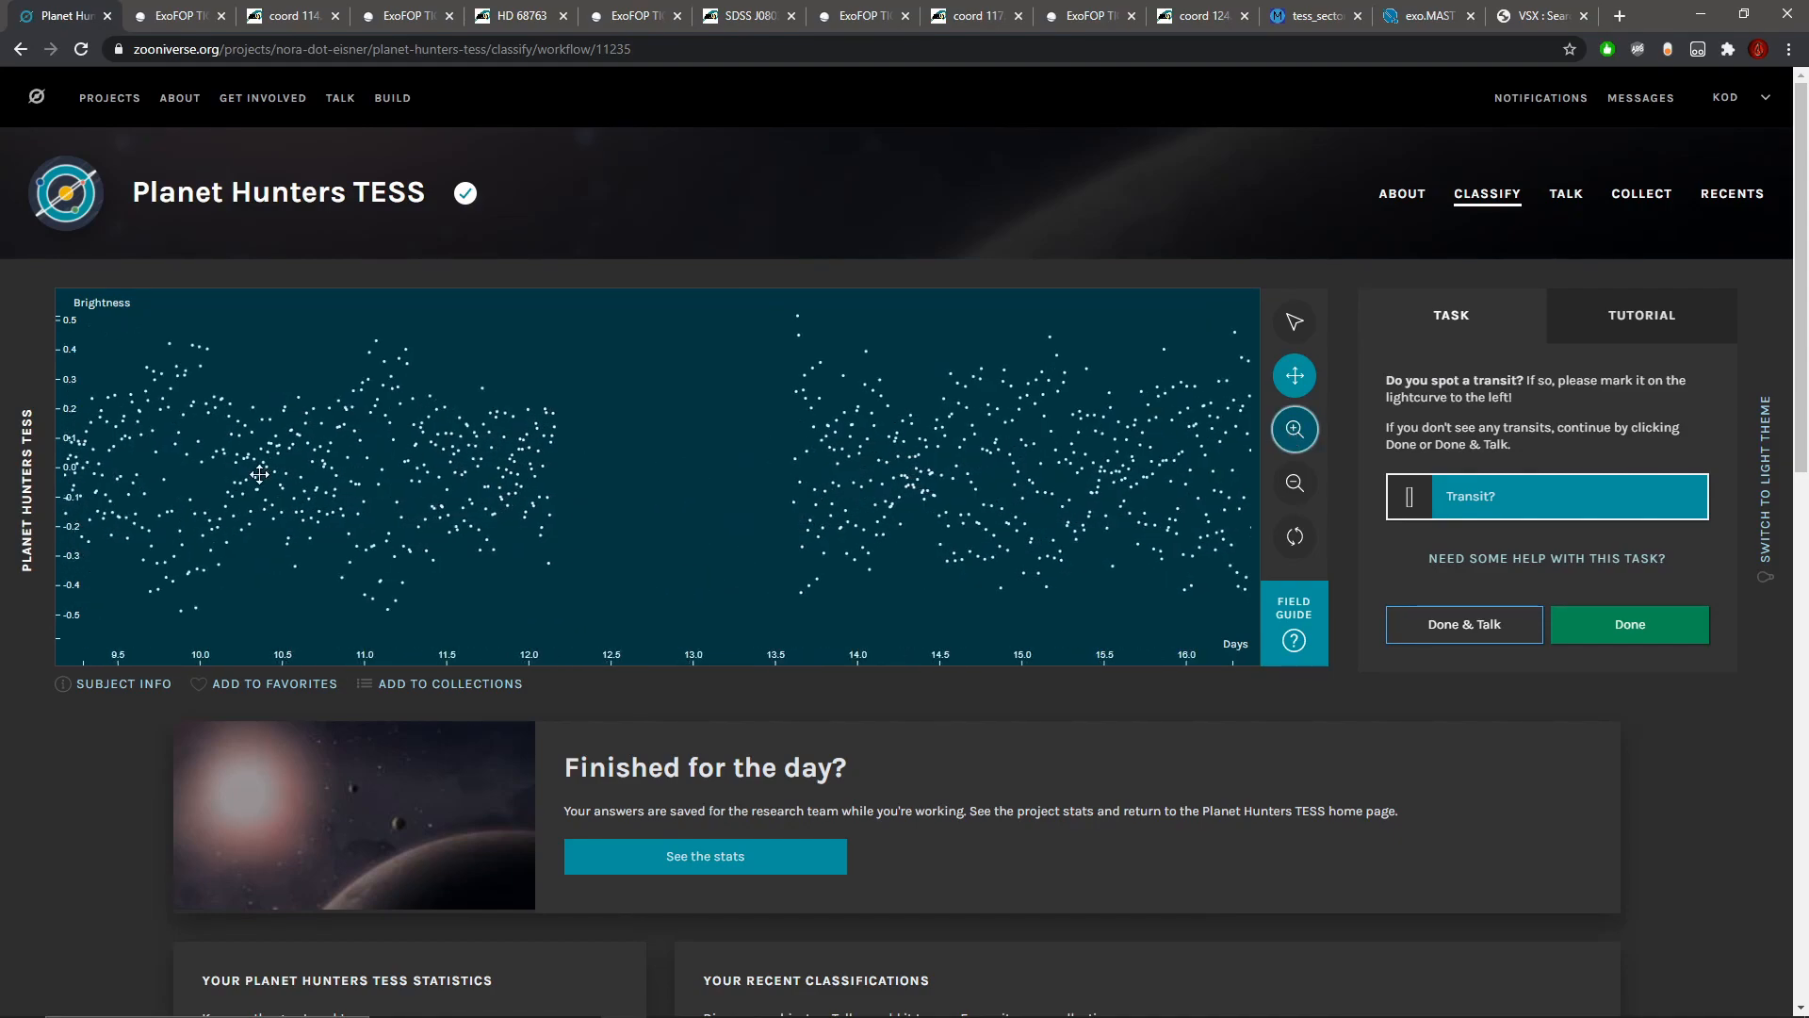
pyautogui.moveTo(292, 485); pyautogui.dragTo(793, 491)
pyautogui.click(1292, 437)
pyautogui.click(1292, 439)
pyautogui.click(1293, 439)
pyautogui.click(1310, 478)
pyautogui.click(1311, 478)
pyautogui.click(1311, 477)
pyautogui.click(1312, 481)
pyautogui.click(1294, 430)
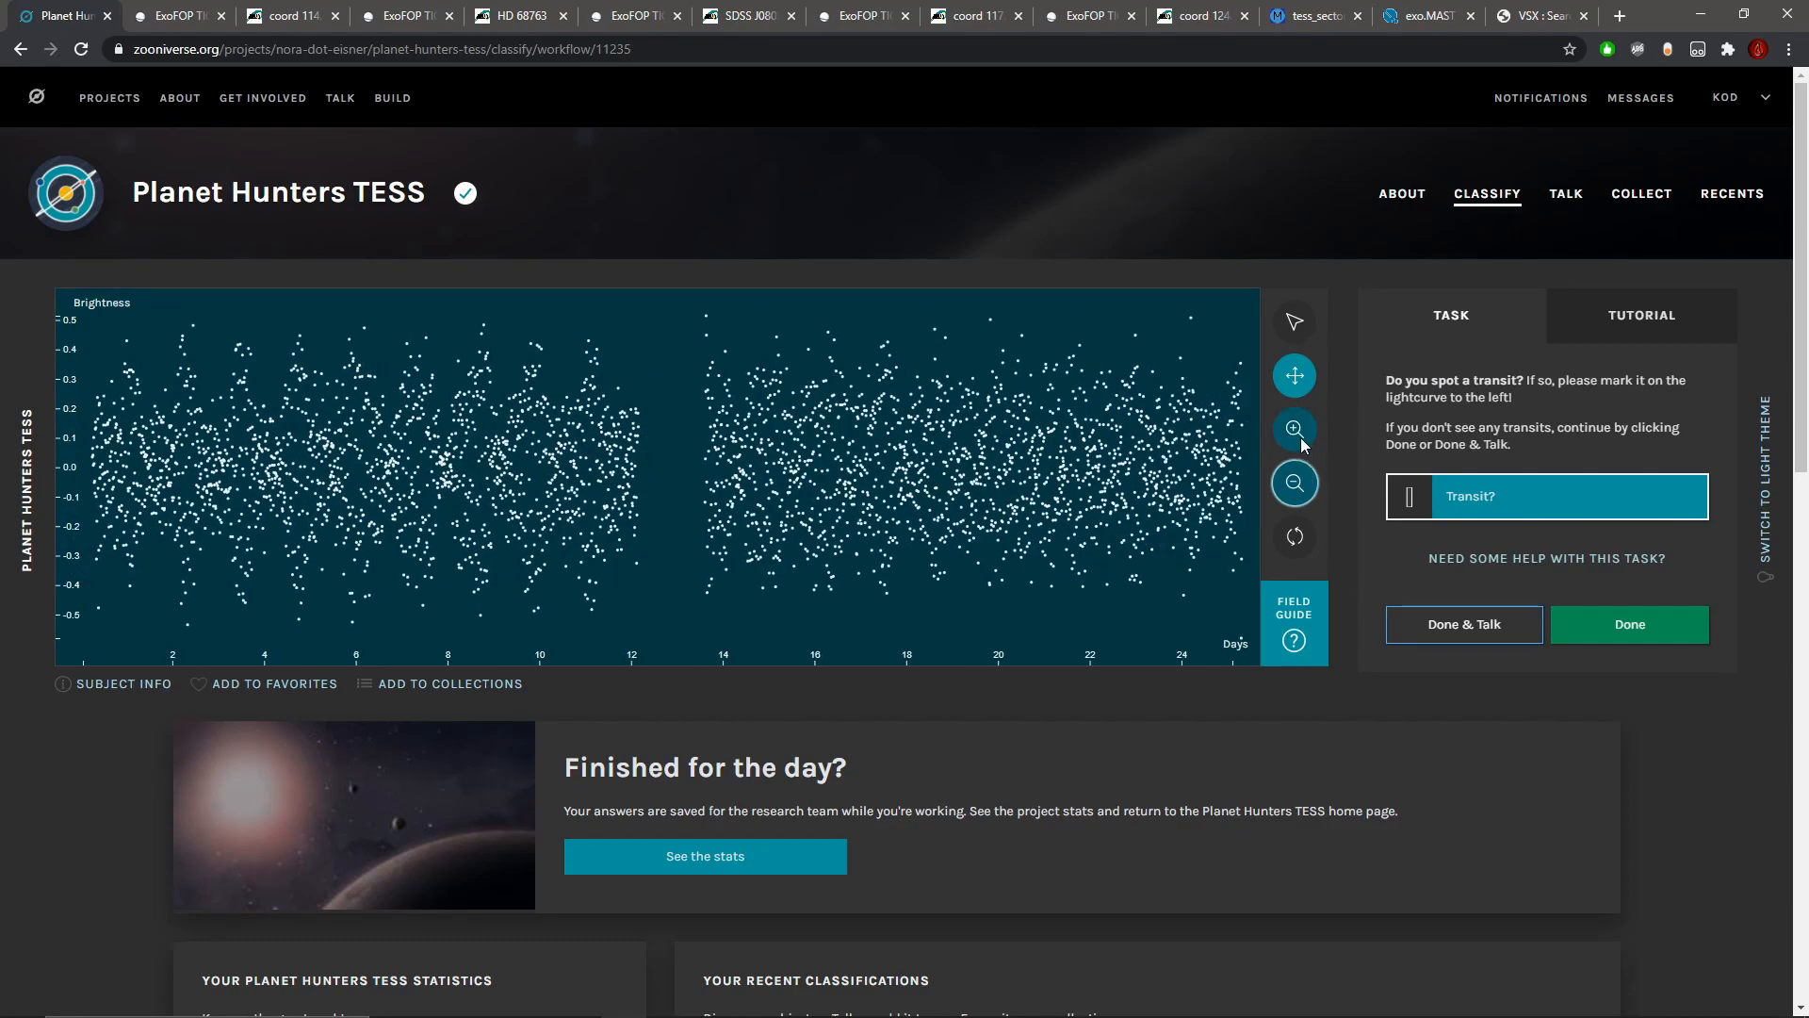
# Step: Check the magnitude, temperature and radius in the metadata, and examine the light curve between about days 9 and 12
pyautogui.click(115, 684)
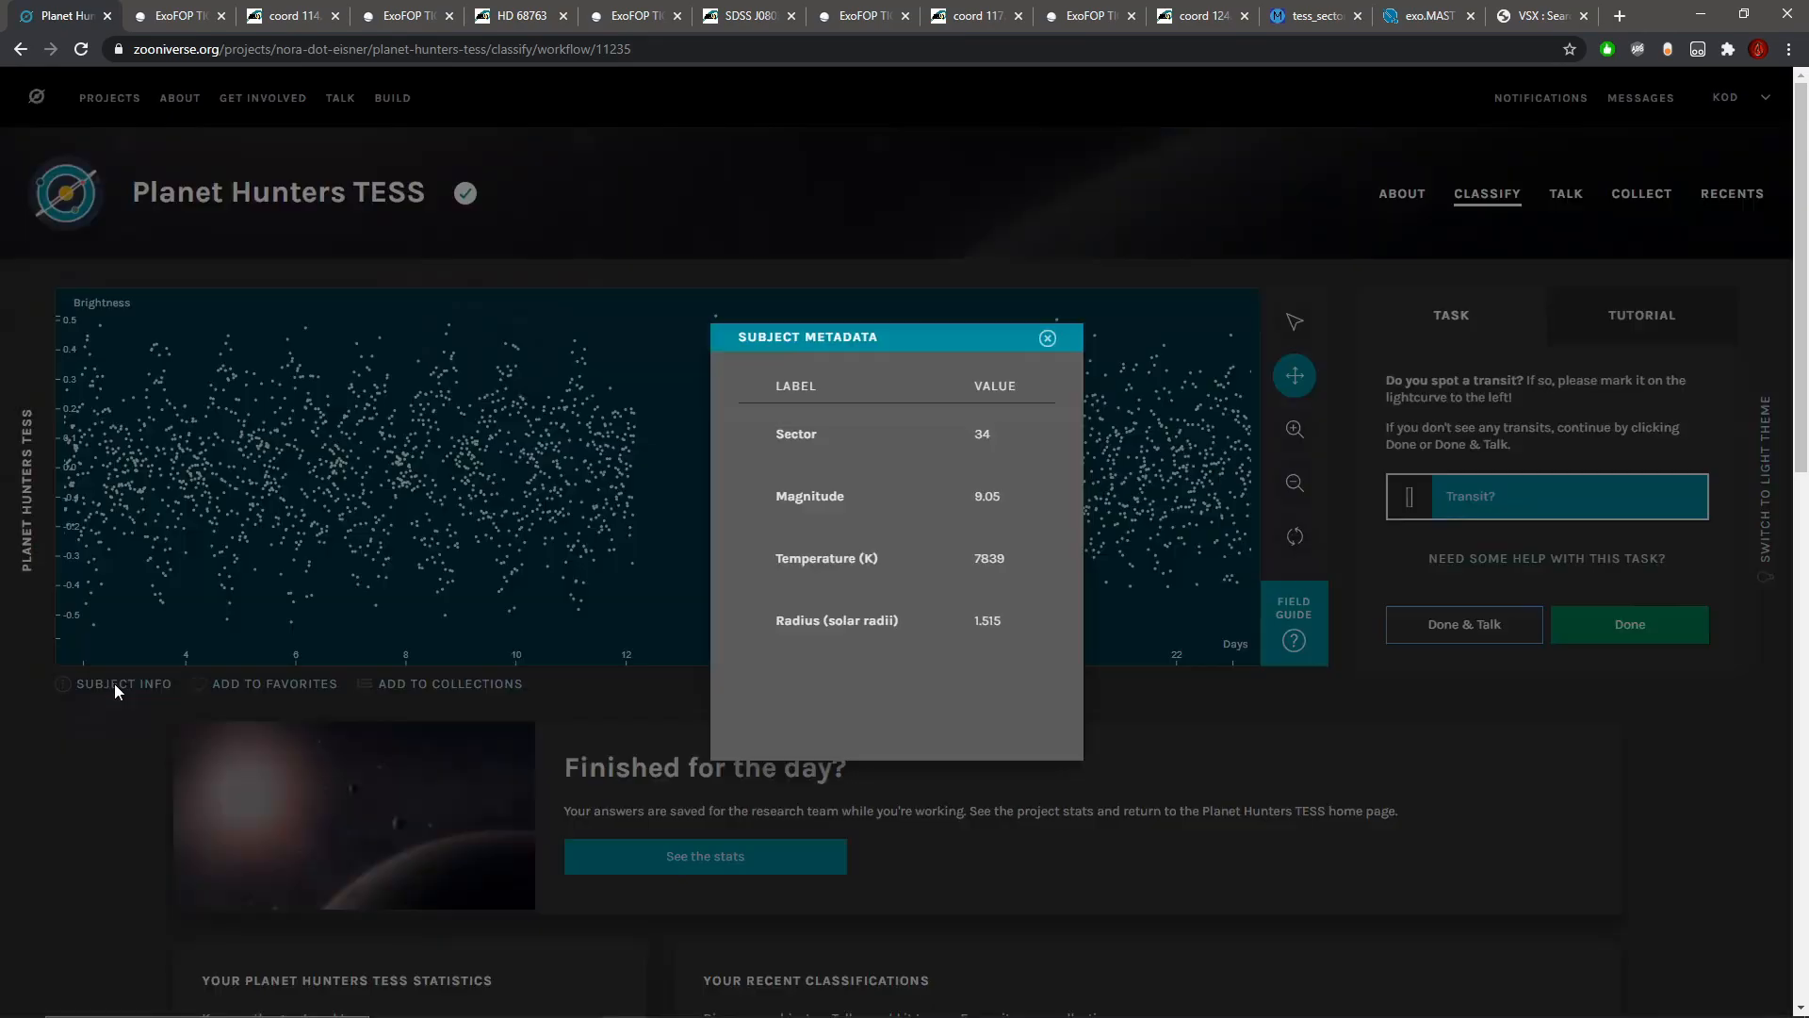
pyautogui.click(1048, 339)
pyautogui.click(1294, 431)
pyautogui.click(1294, 430)
pyautogui.click(1294, 430)
pyautogui.click(1294, 430)
pyautogui.click(1294, 431)
pyautogui.click(1290, 439)
pyautogui.click(1290, 438)
pyautogui.moveTo(402, 517); pyautogui.dragTo(1084, 510)
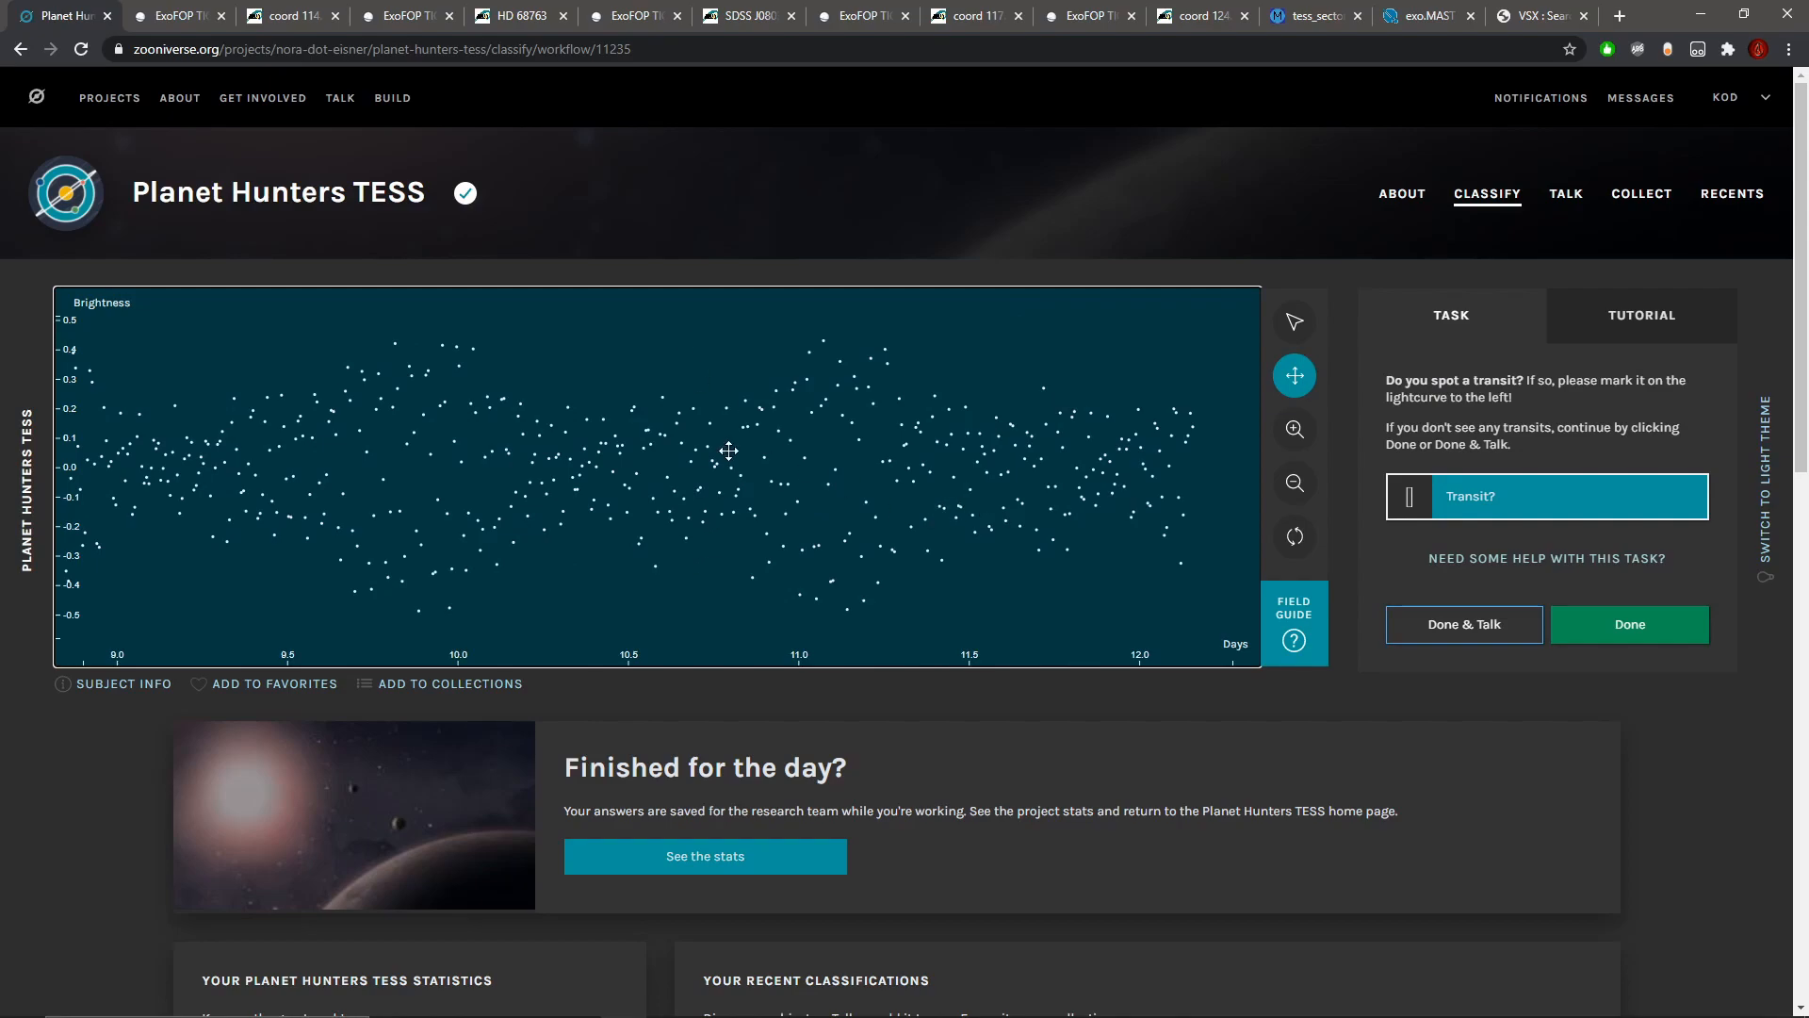
# Step: Review the full light curve, submit it without marking a transit and open the subject's Talk page
pyautogui.click(1294, 483)
pyautogui.click(1294, 483)
pyautogui.click(1294, 482)
pyautogui.click(1305, 498)
pyautogui.click(1305, 498)
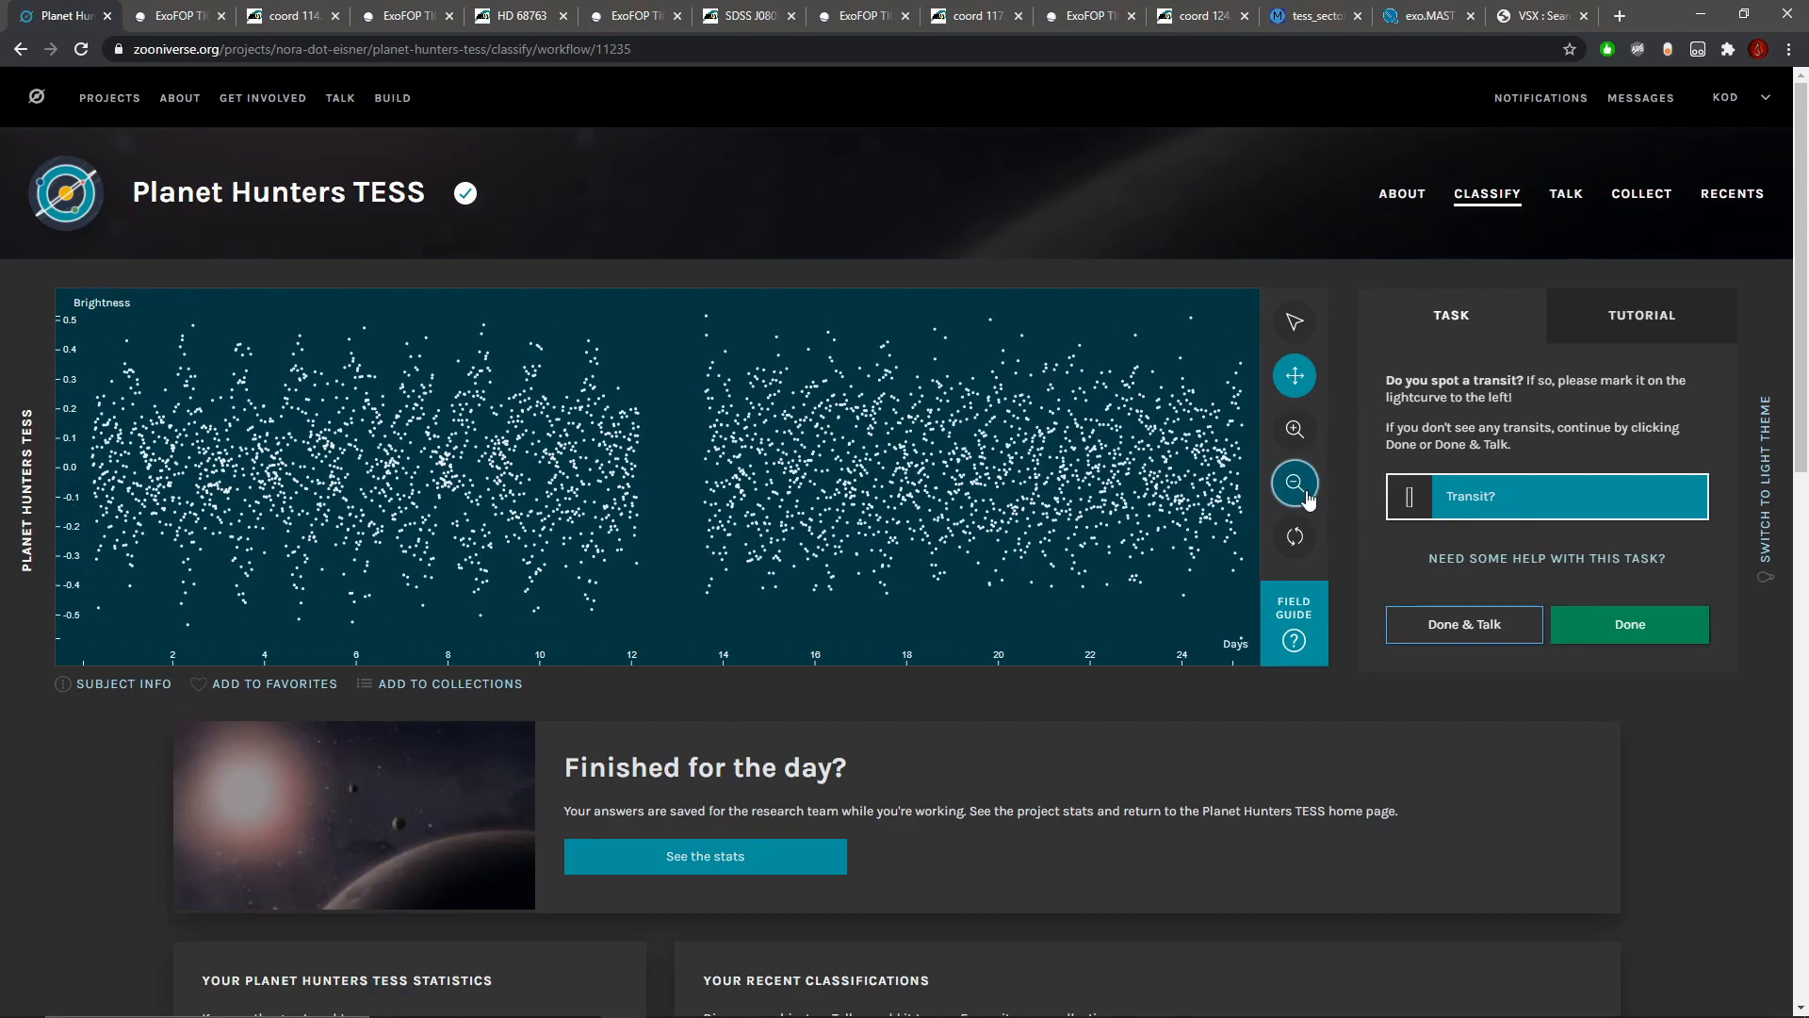
pyautogui.click(1470, 629)
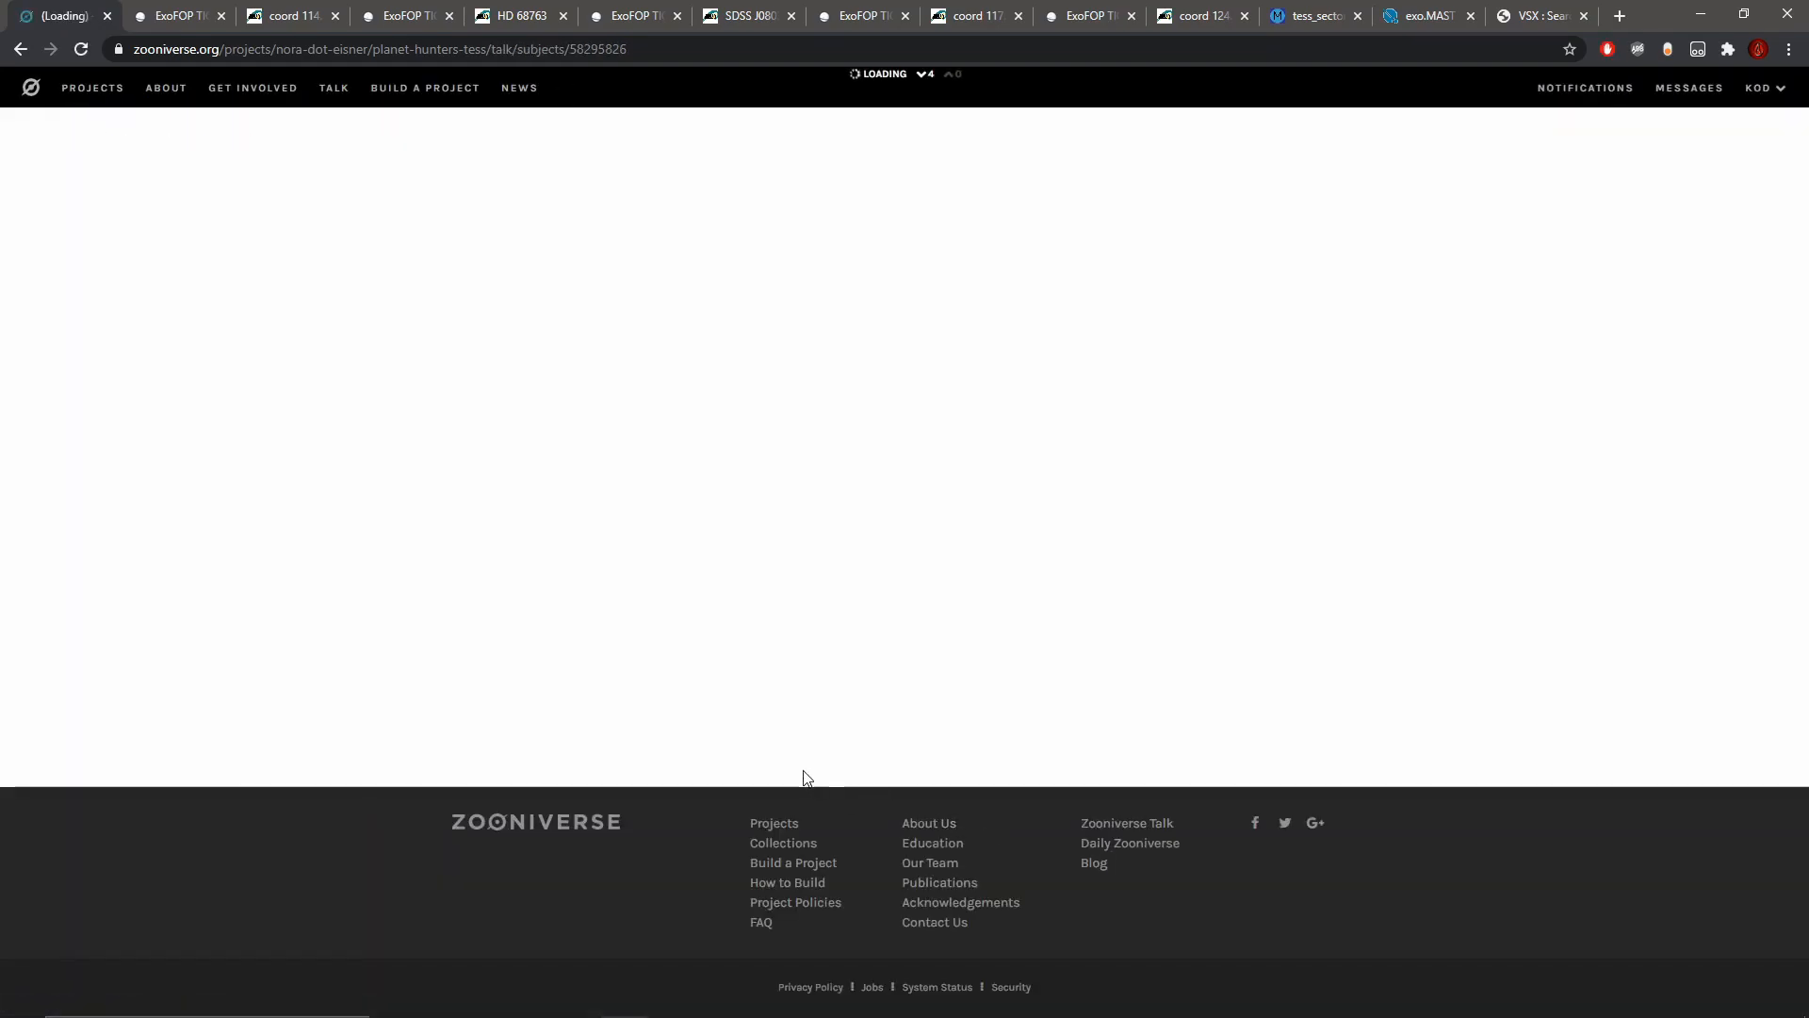
# Step: Start a note about the subject with the tag #delta-scuti
pyautogui.scroll(-3, 805, 765)
pyautogui.click(648, 887)
pyautogui.scroll(-2, 678, 865)
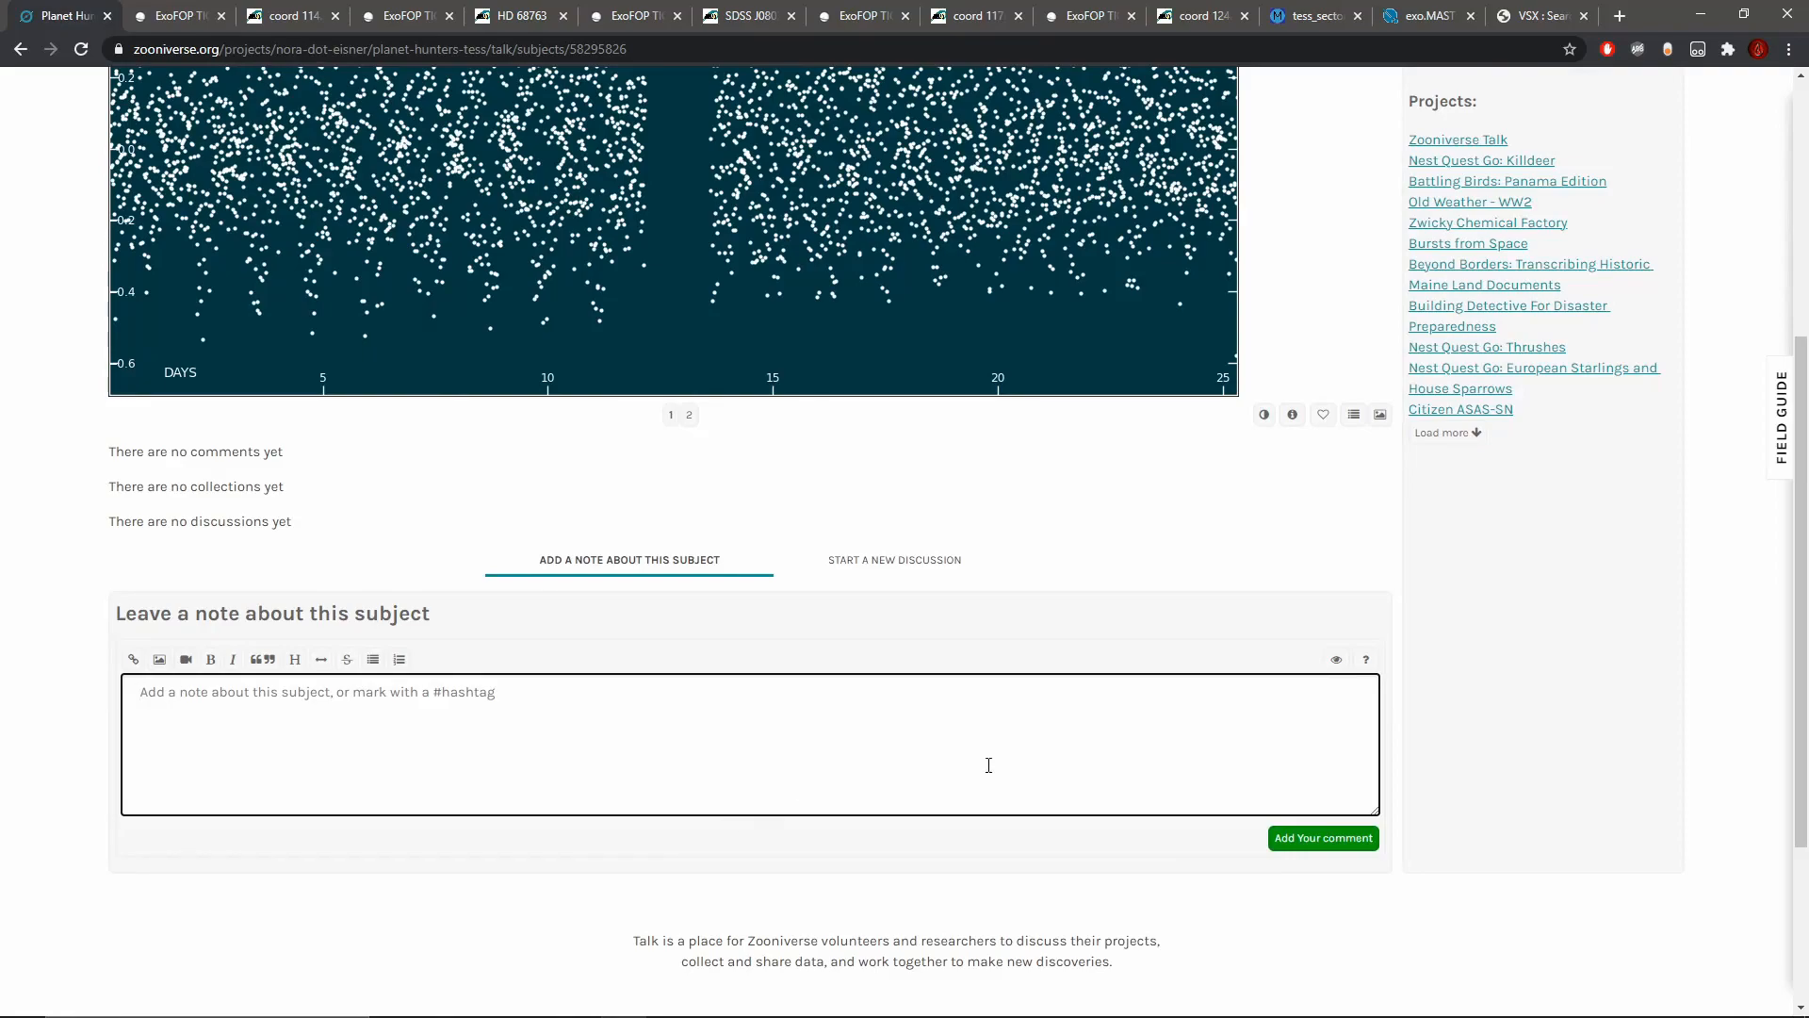
pyautogui.write('#delta')
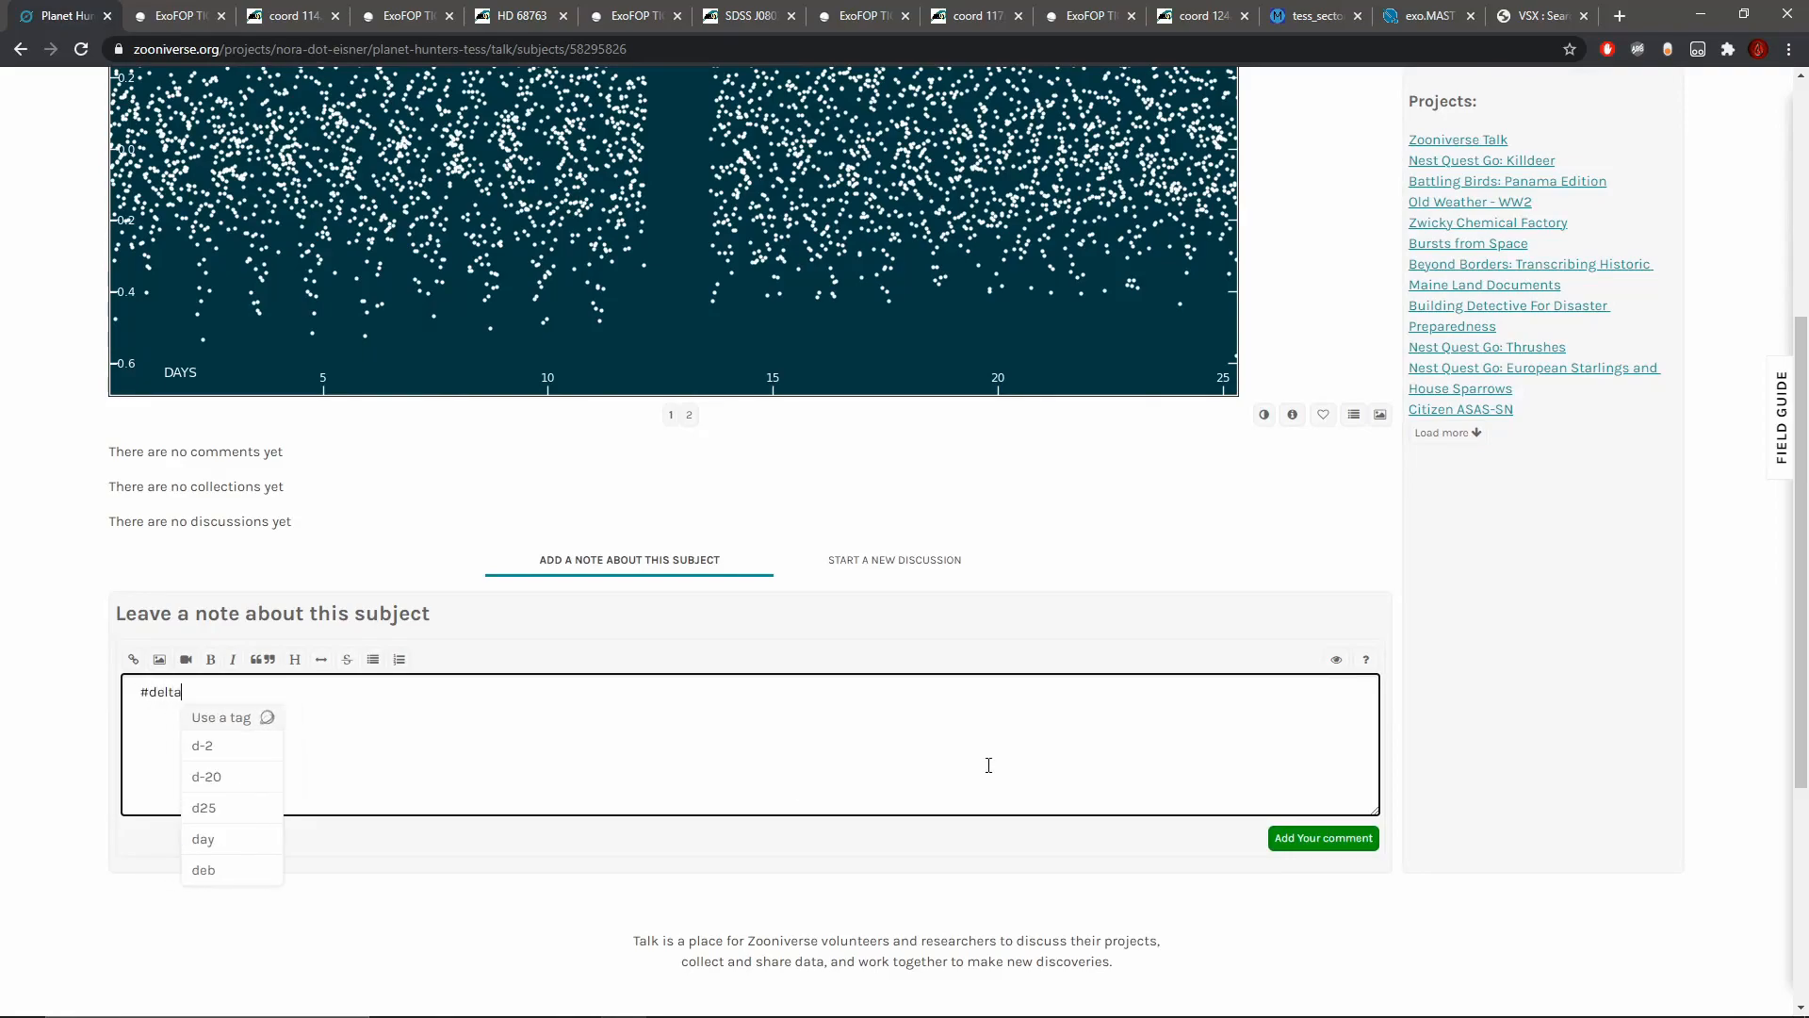
pyautogui.press('BackSpace')
pyautogui.write('-')
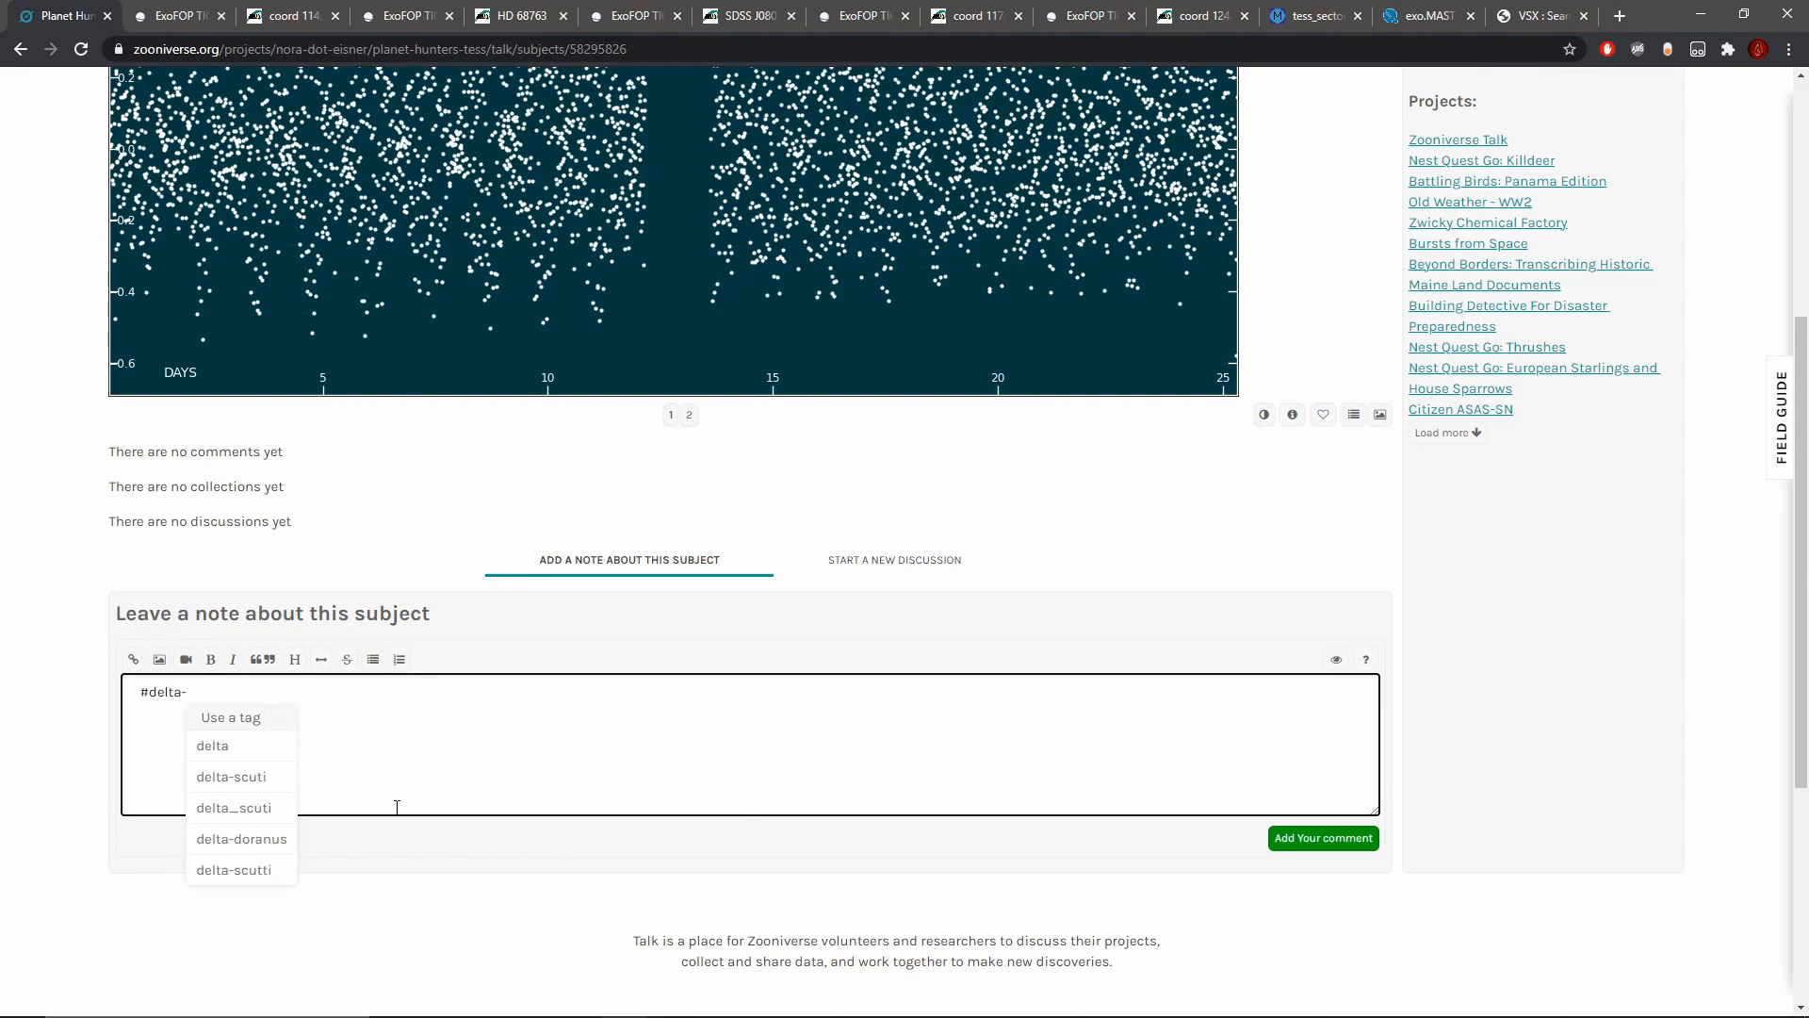
pyautogui.click(231, 775)
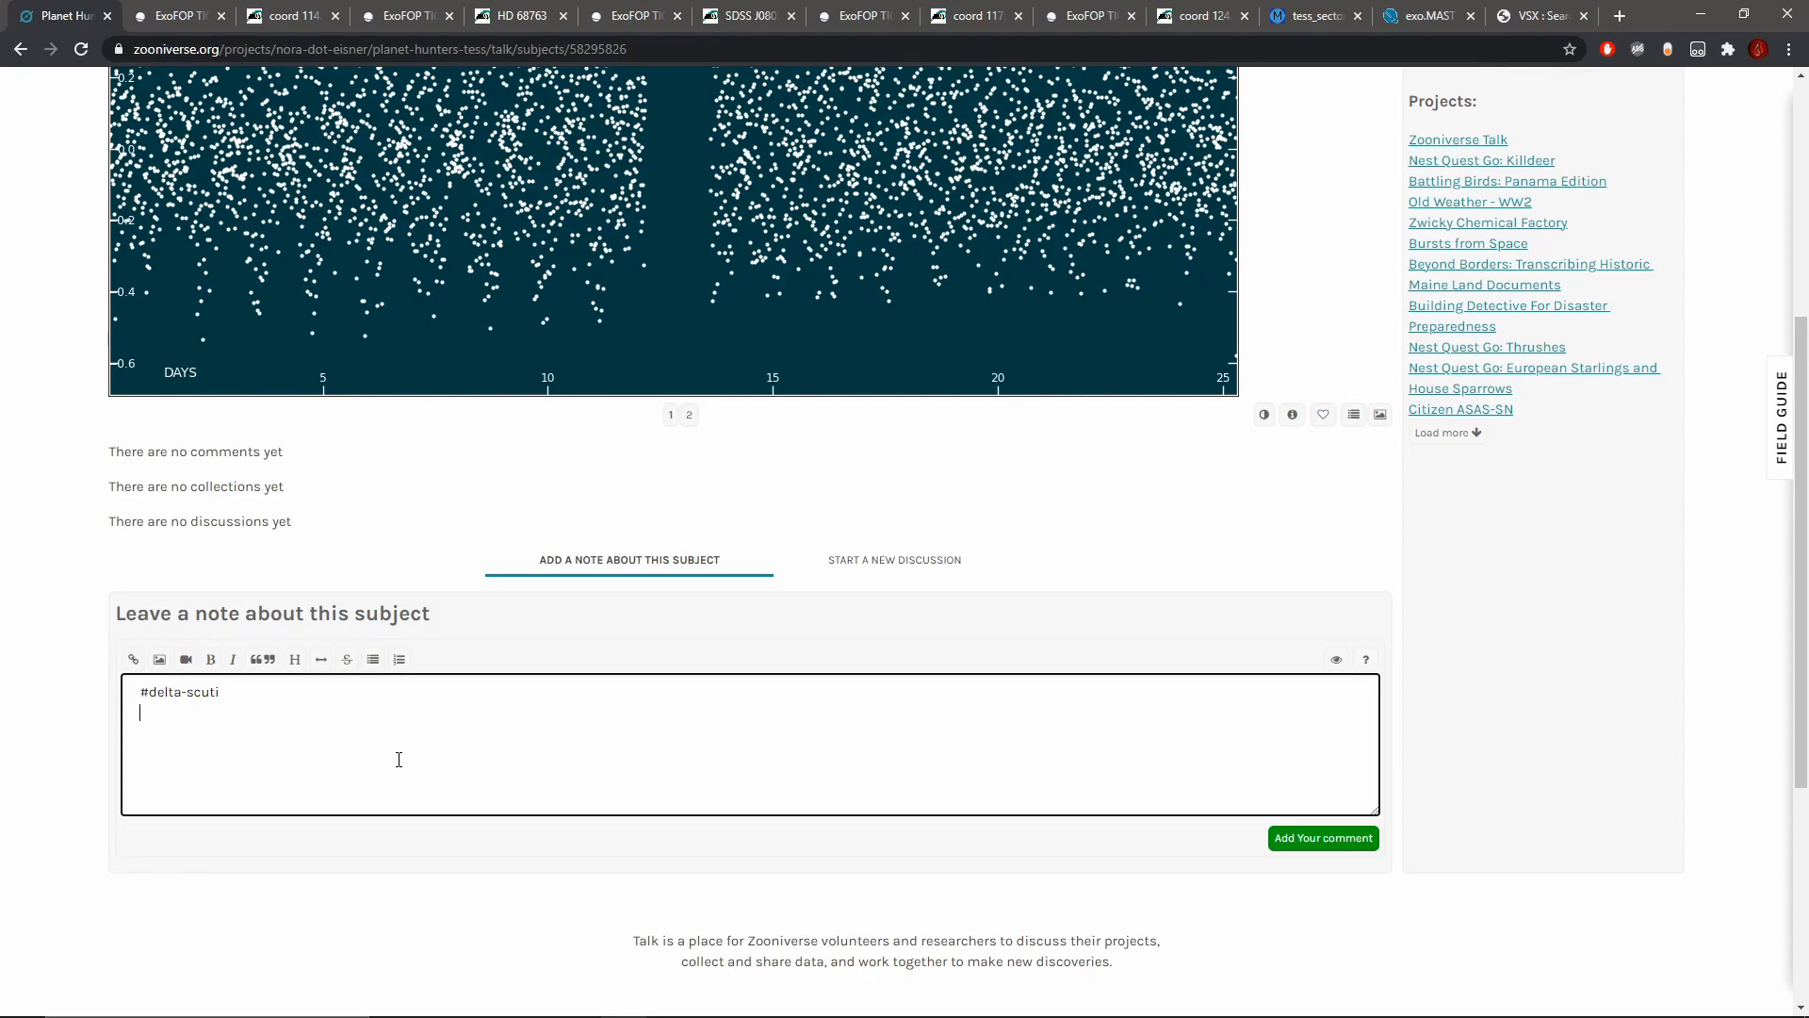
# Step: Check the star's temperature, magnitude and radius in the Talk metadata and look over its light curve again
pyautogui.scroll(2, 402, 758)
pyautogui.scroll(-1, 384, 755)
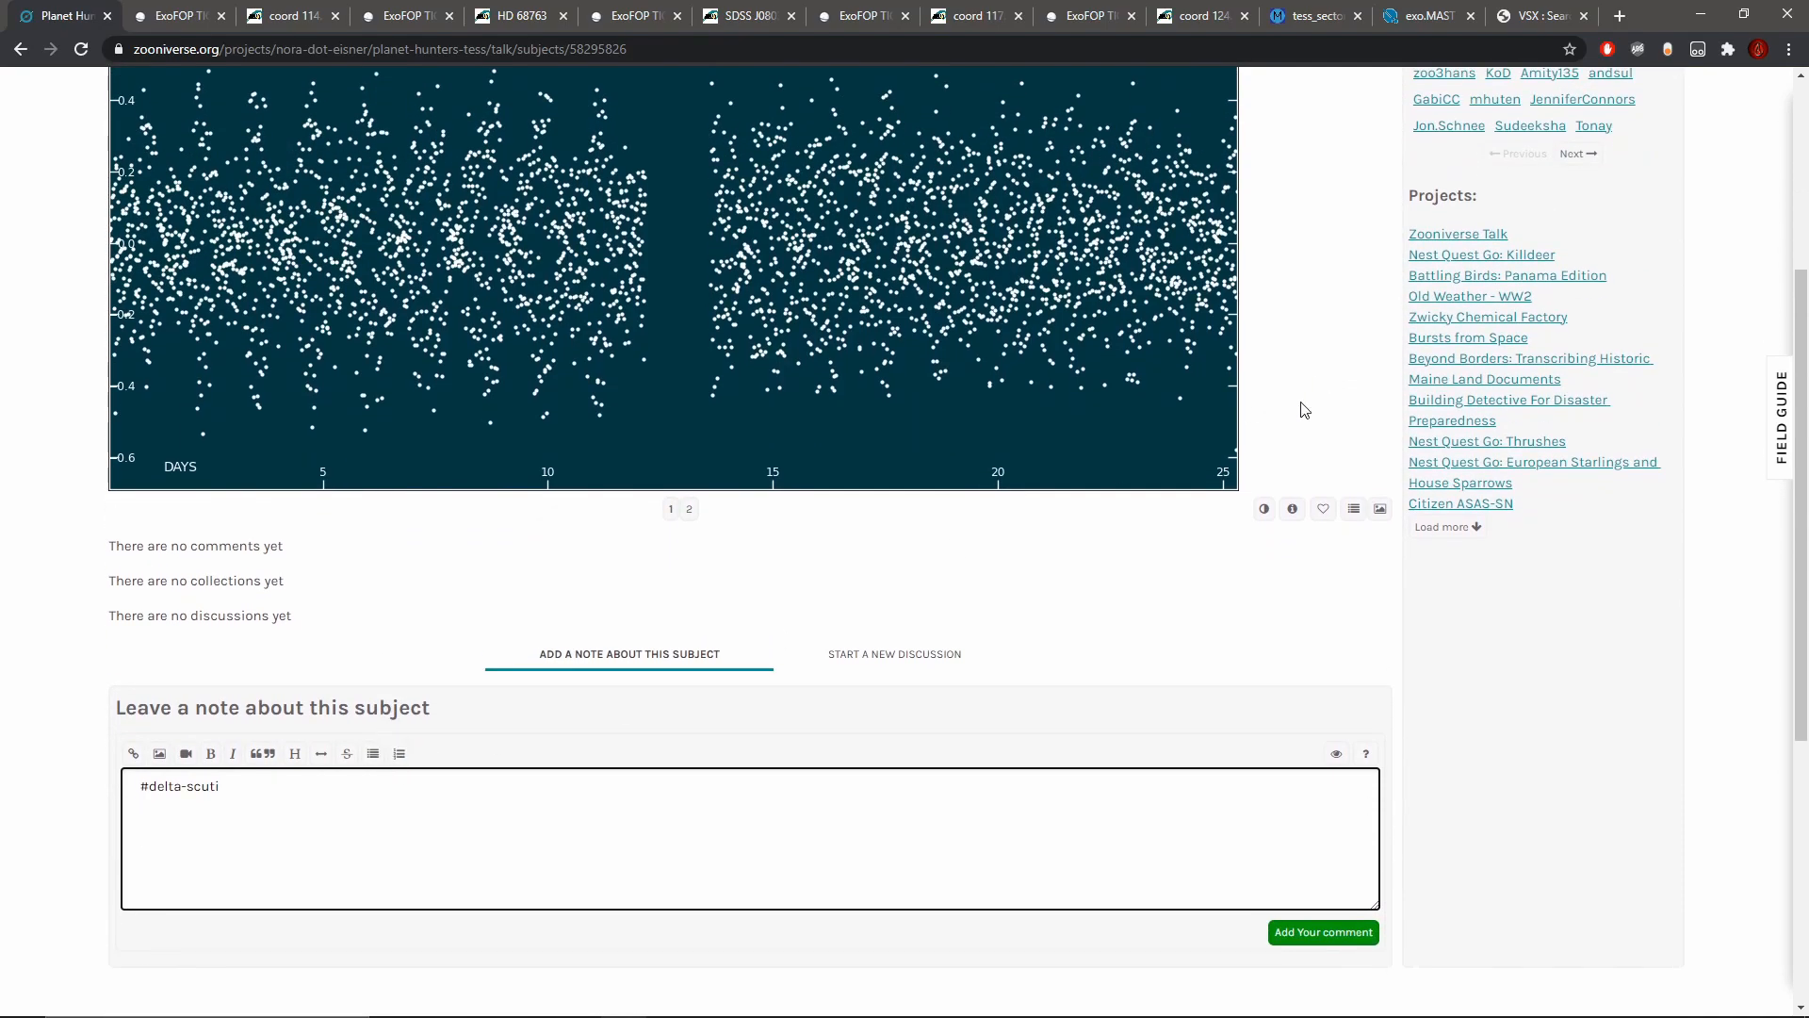
pyautogui.click(1292, 508)
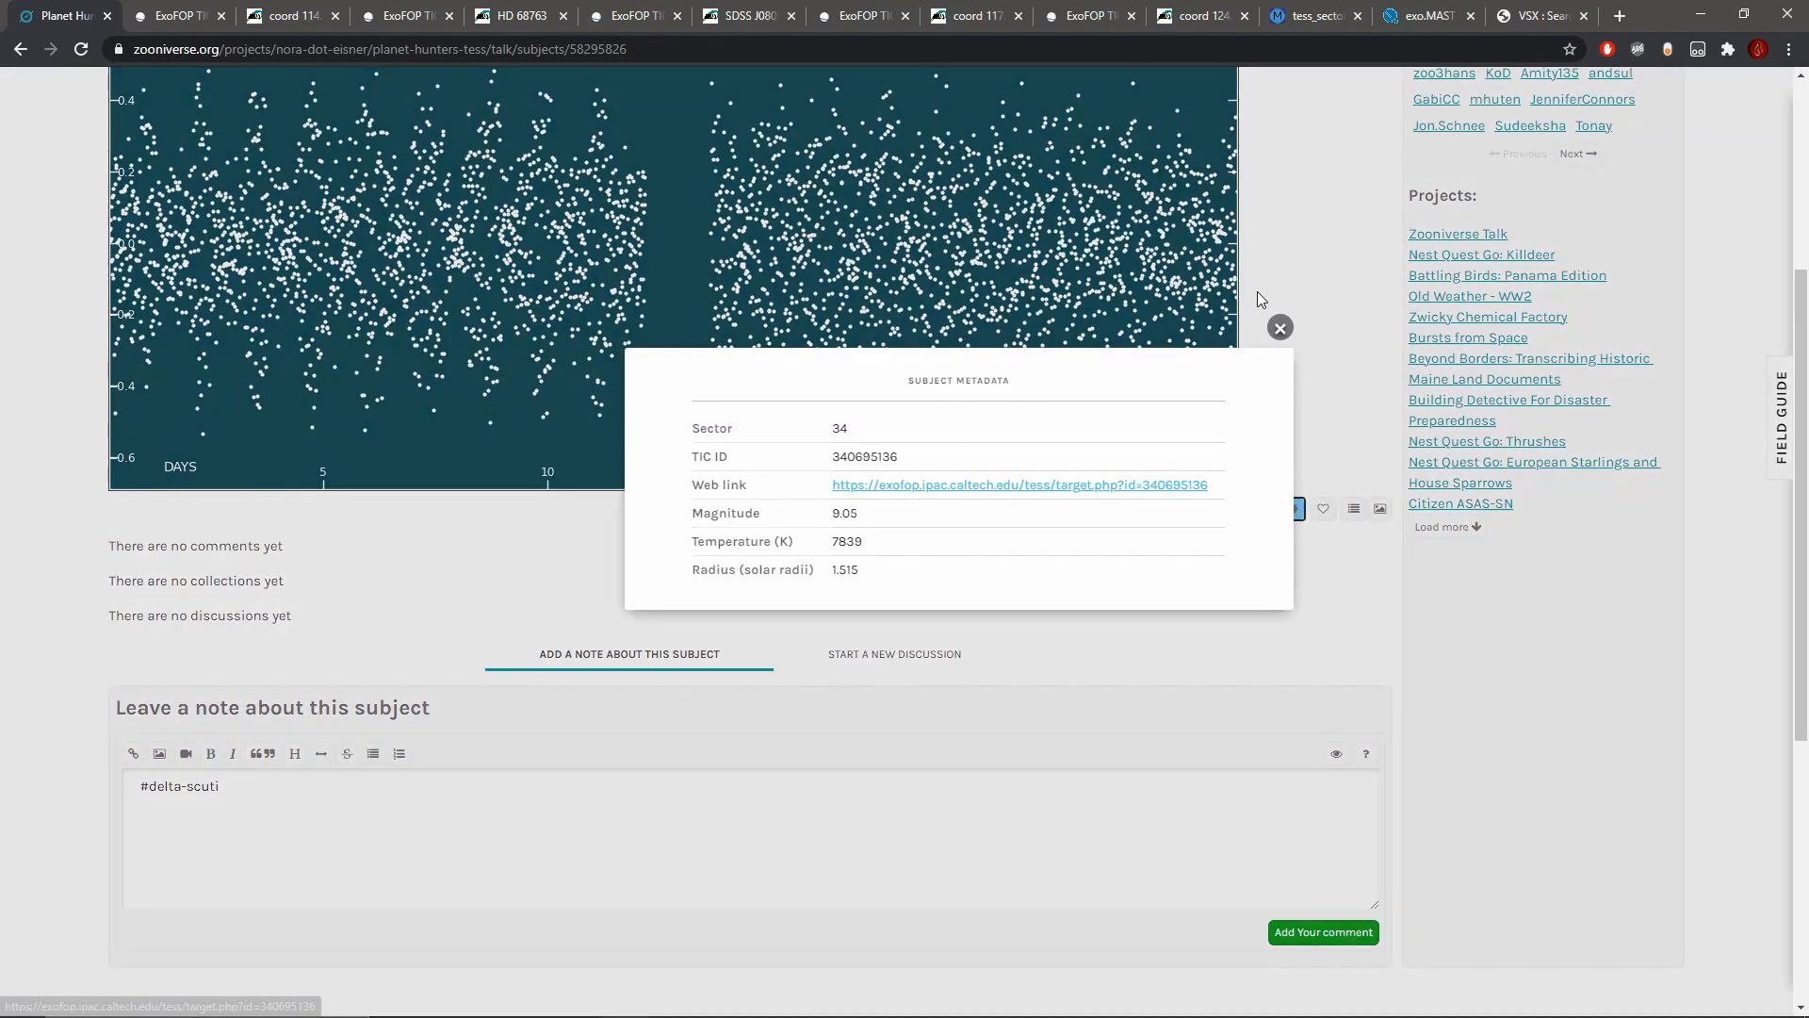
pyautogui.click(1280, 327)
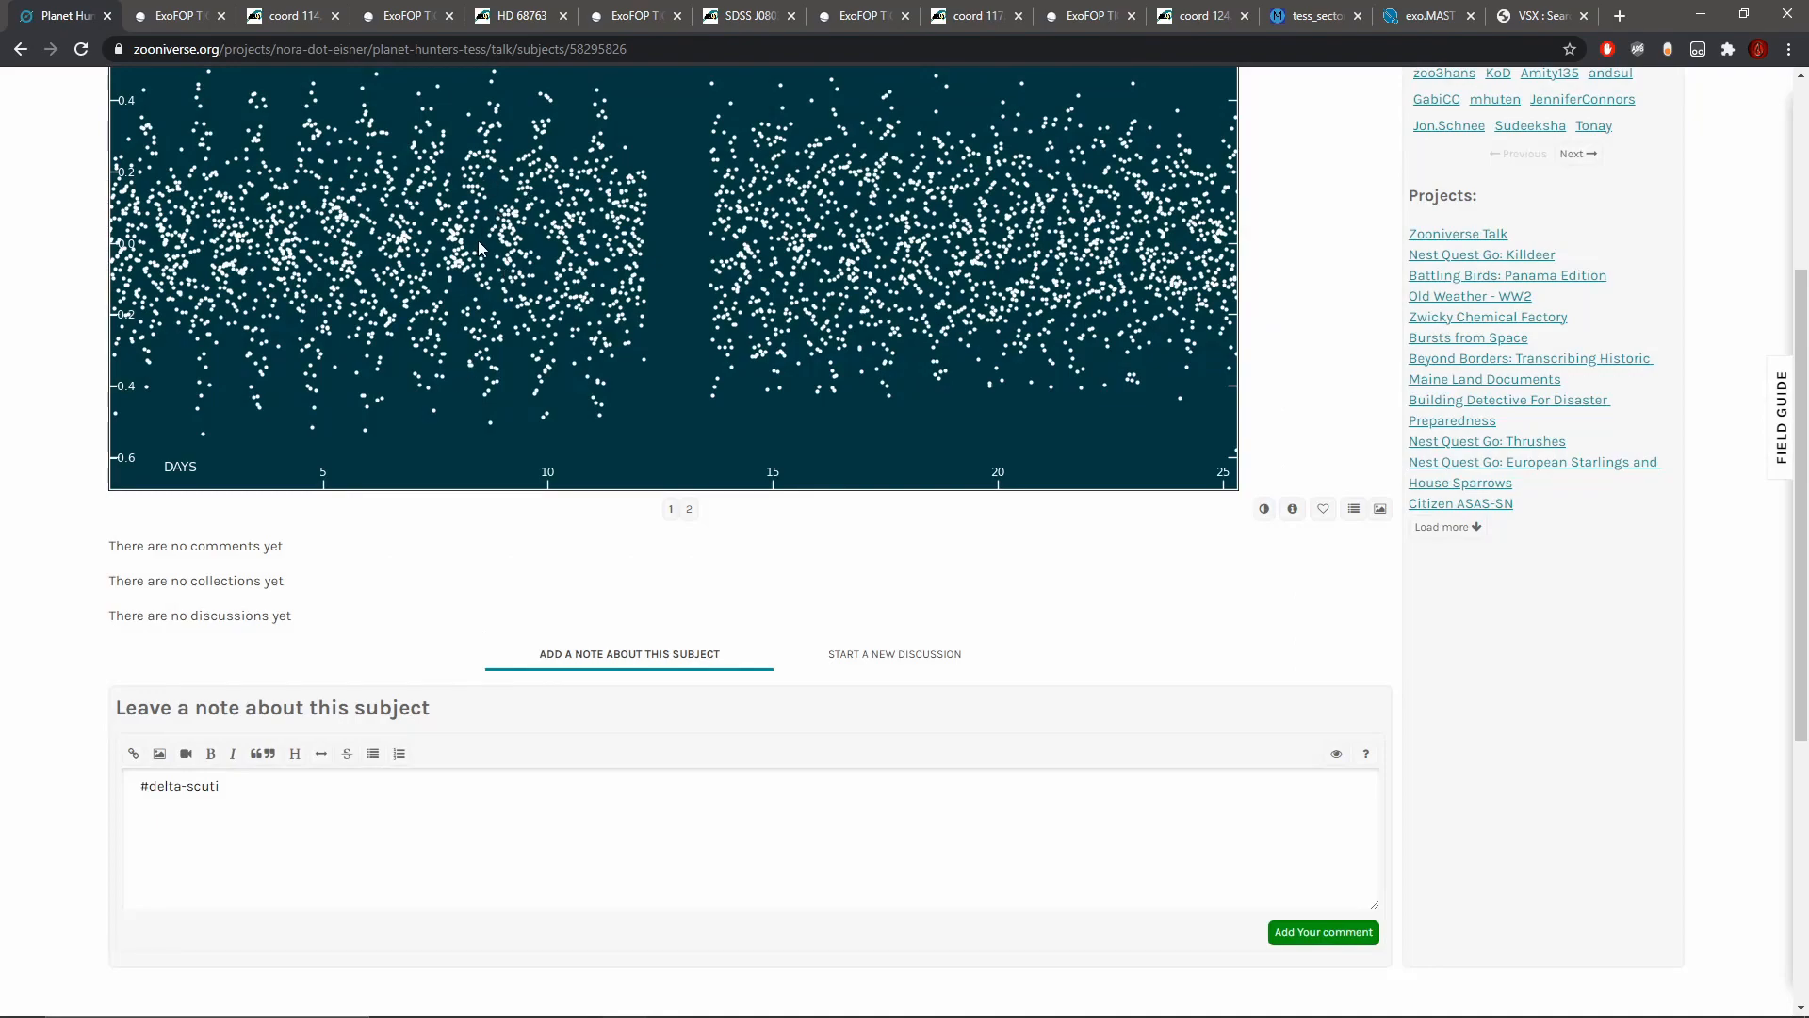
pyautogui.scroll(1, 478, 240)
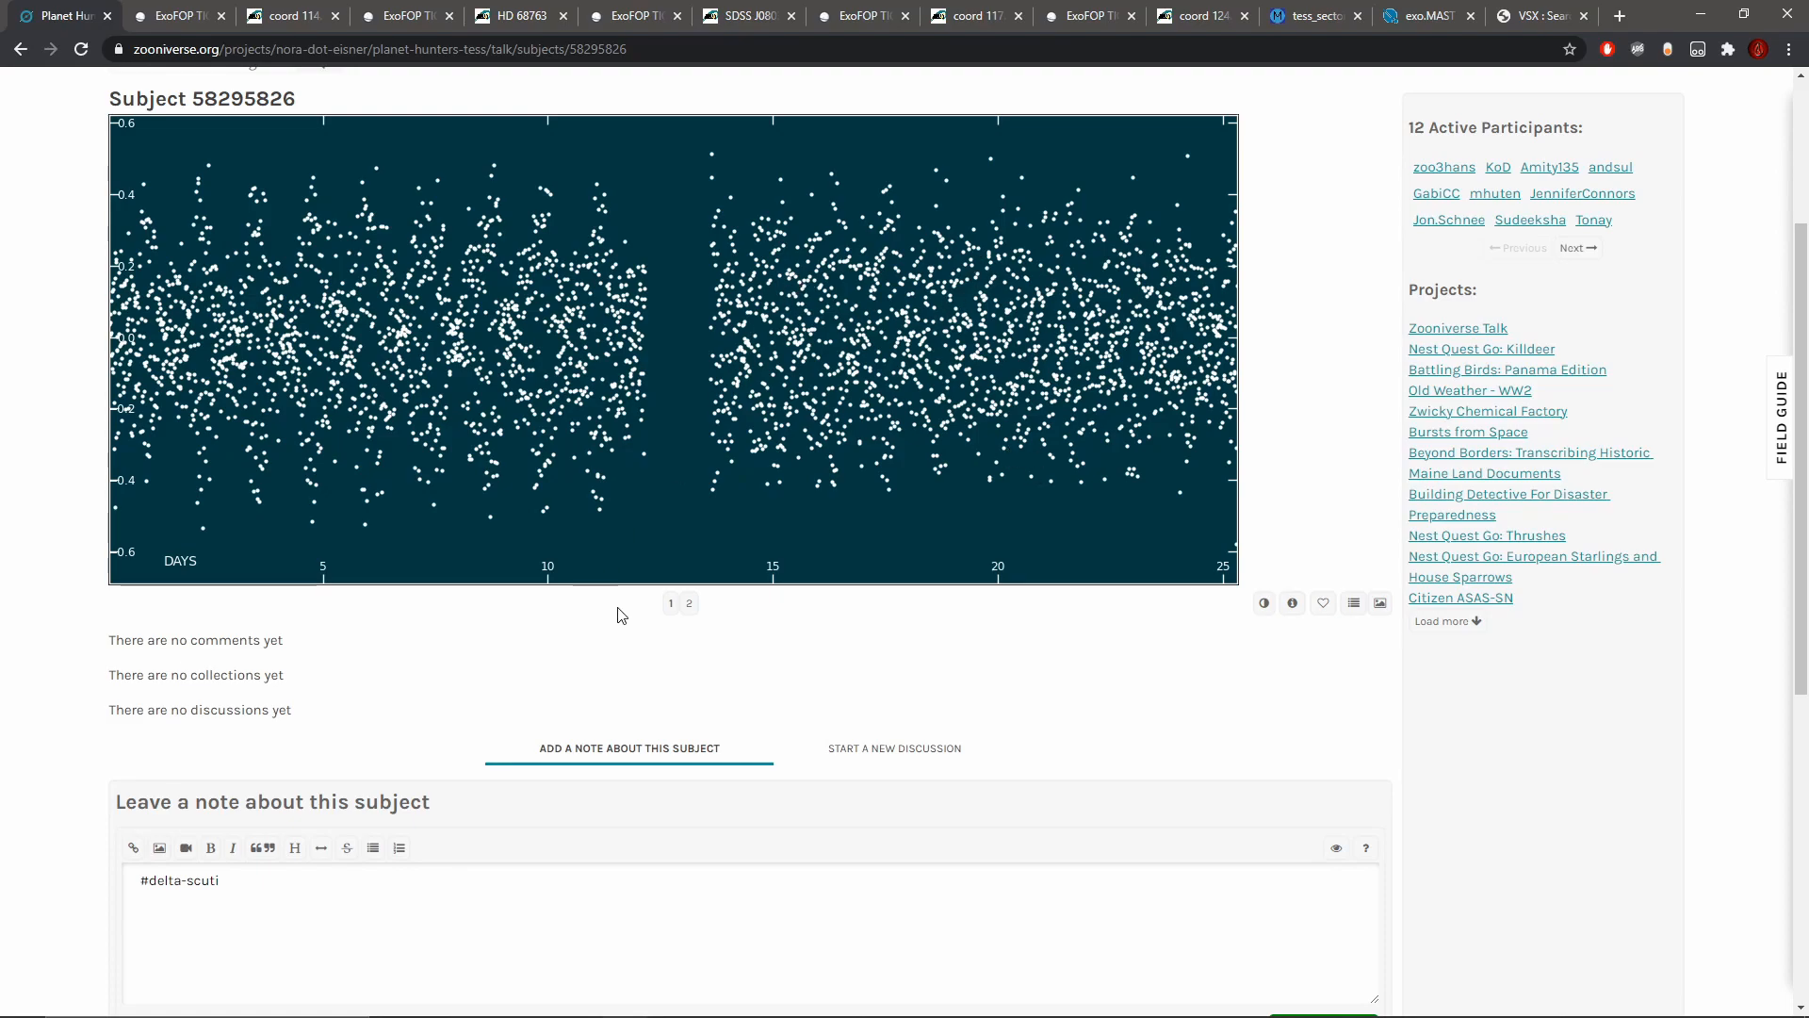
pyautogui.scroll(-1, 691, 730)
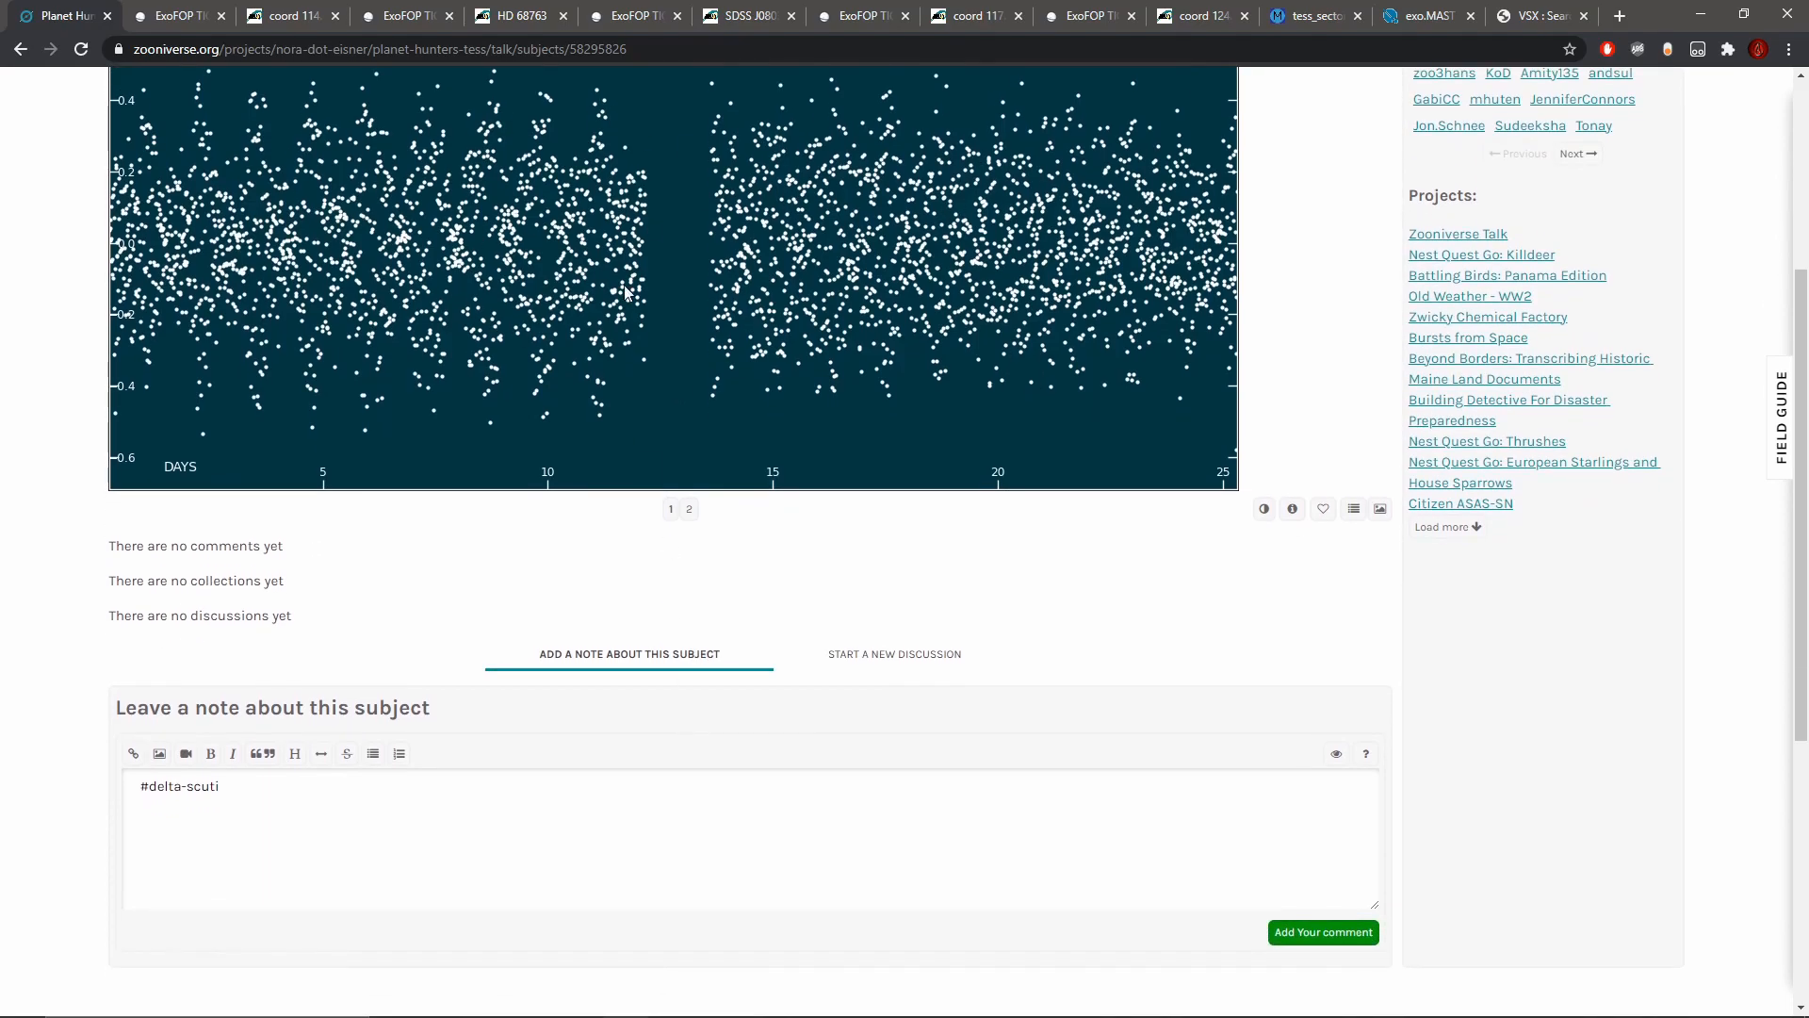
# Step: Open the star's ExoFOP page from the subject metadata, and from there its SIMBAD entry
pyautogui.click(263, 873)
pyautogui.moveTo(283, 801); pyautogui.dragTo(109, 794)
pyautogui.click(321, 800)
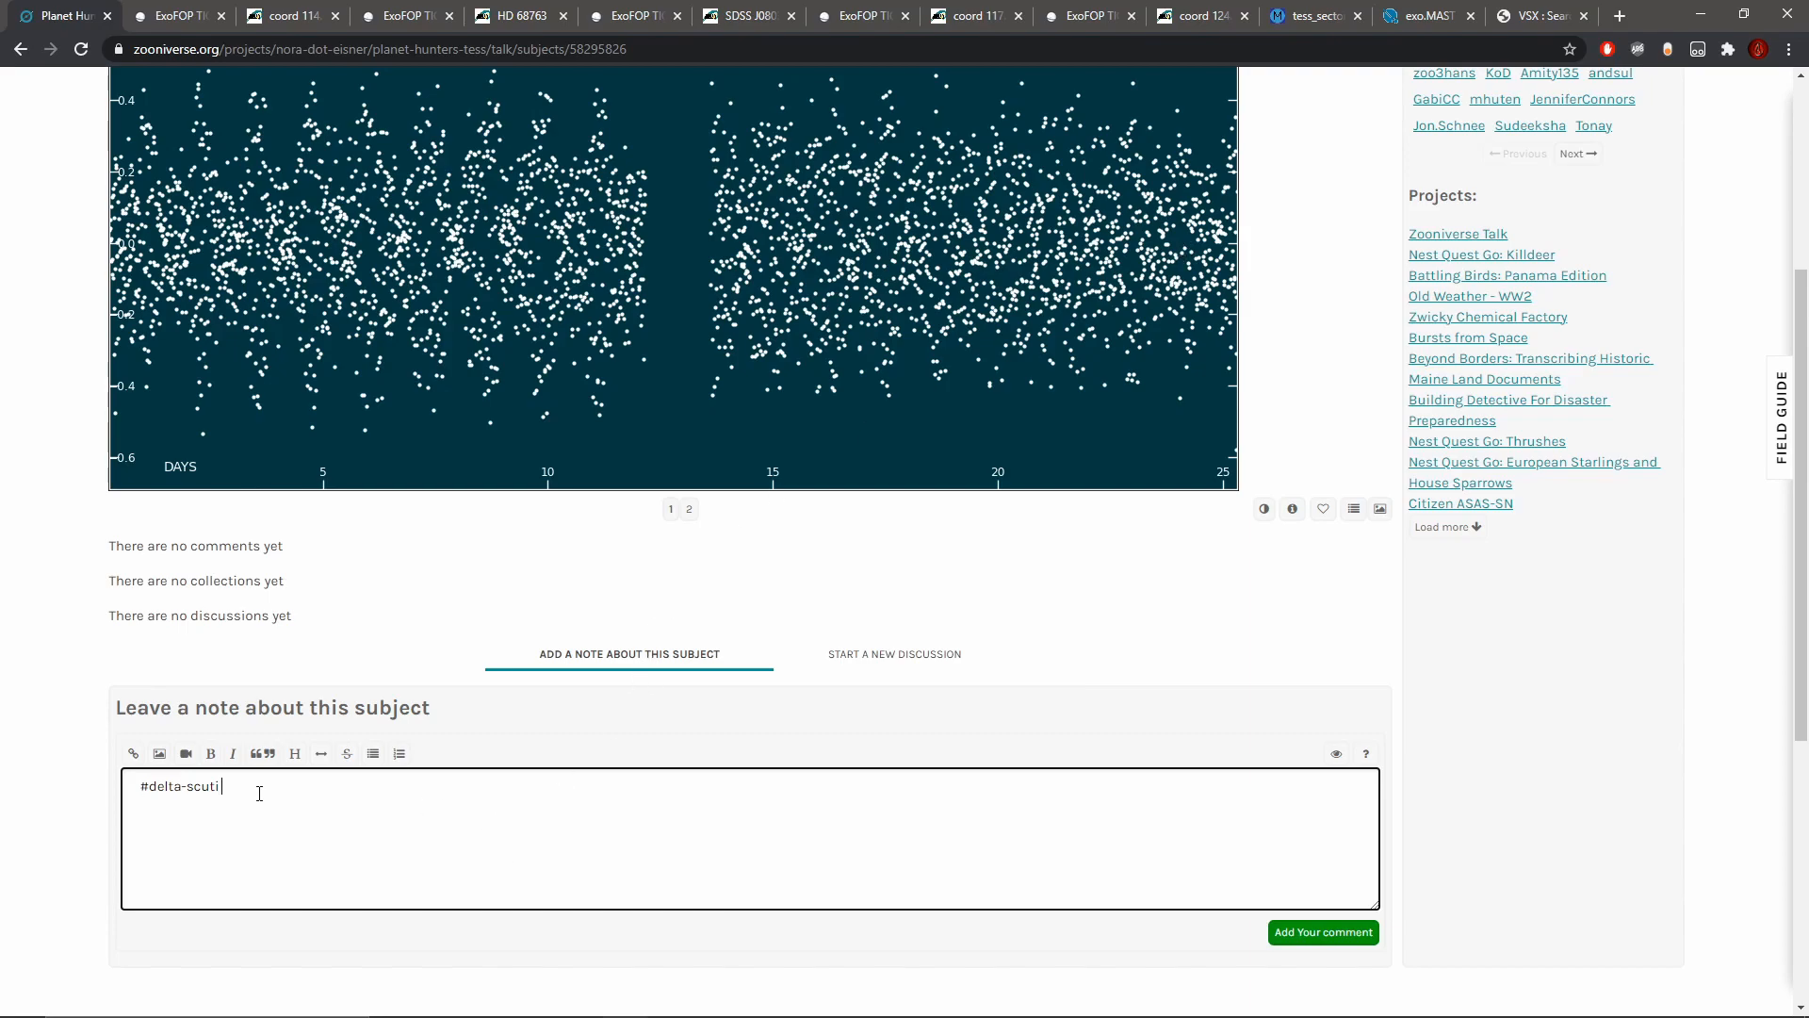
pyautogui.click(1292, 509)
pyautogui.click(1024, 485)
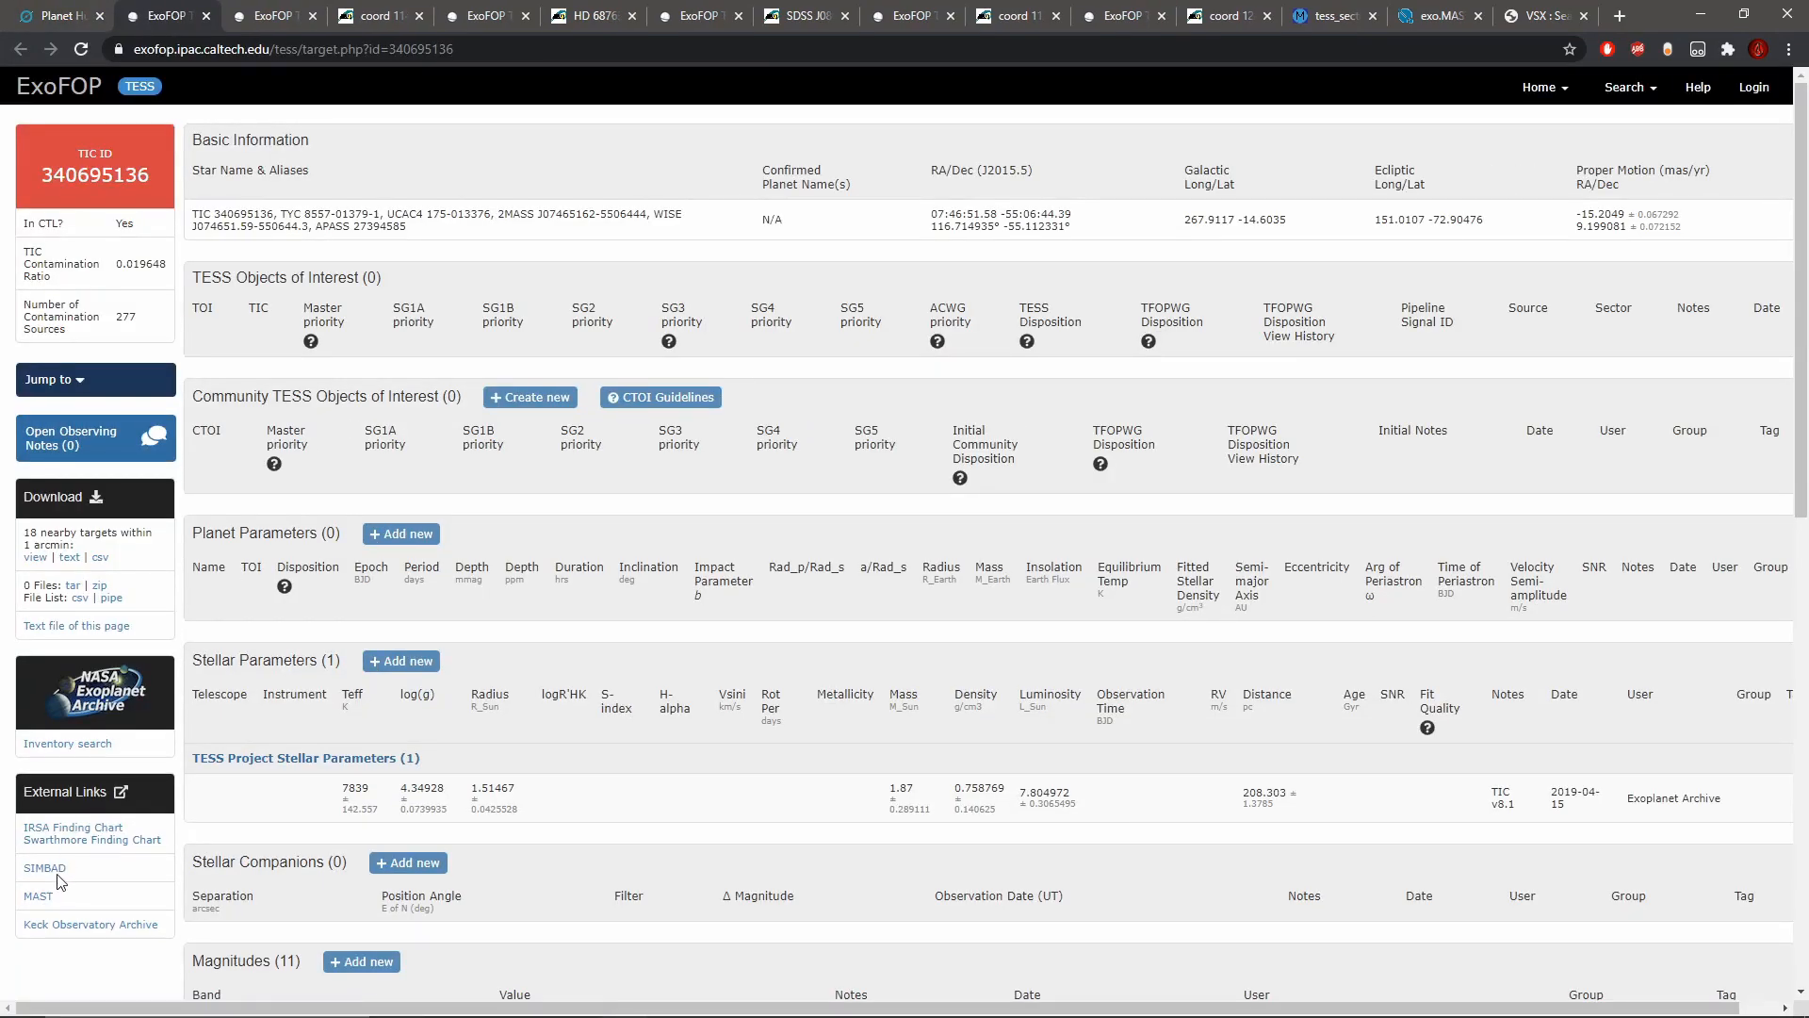
pyautogui.click(56, 875)
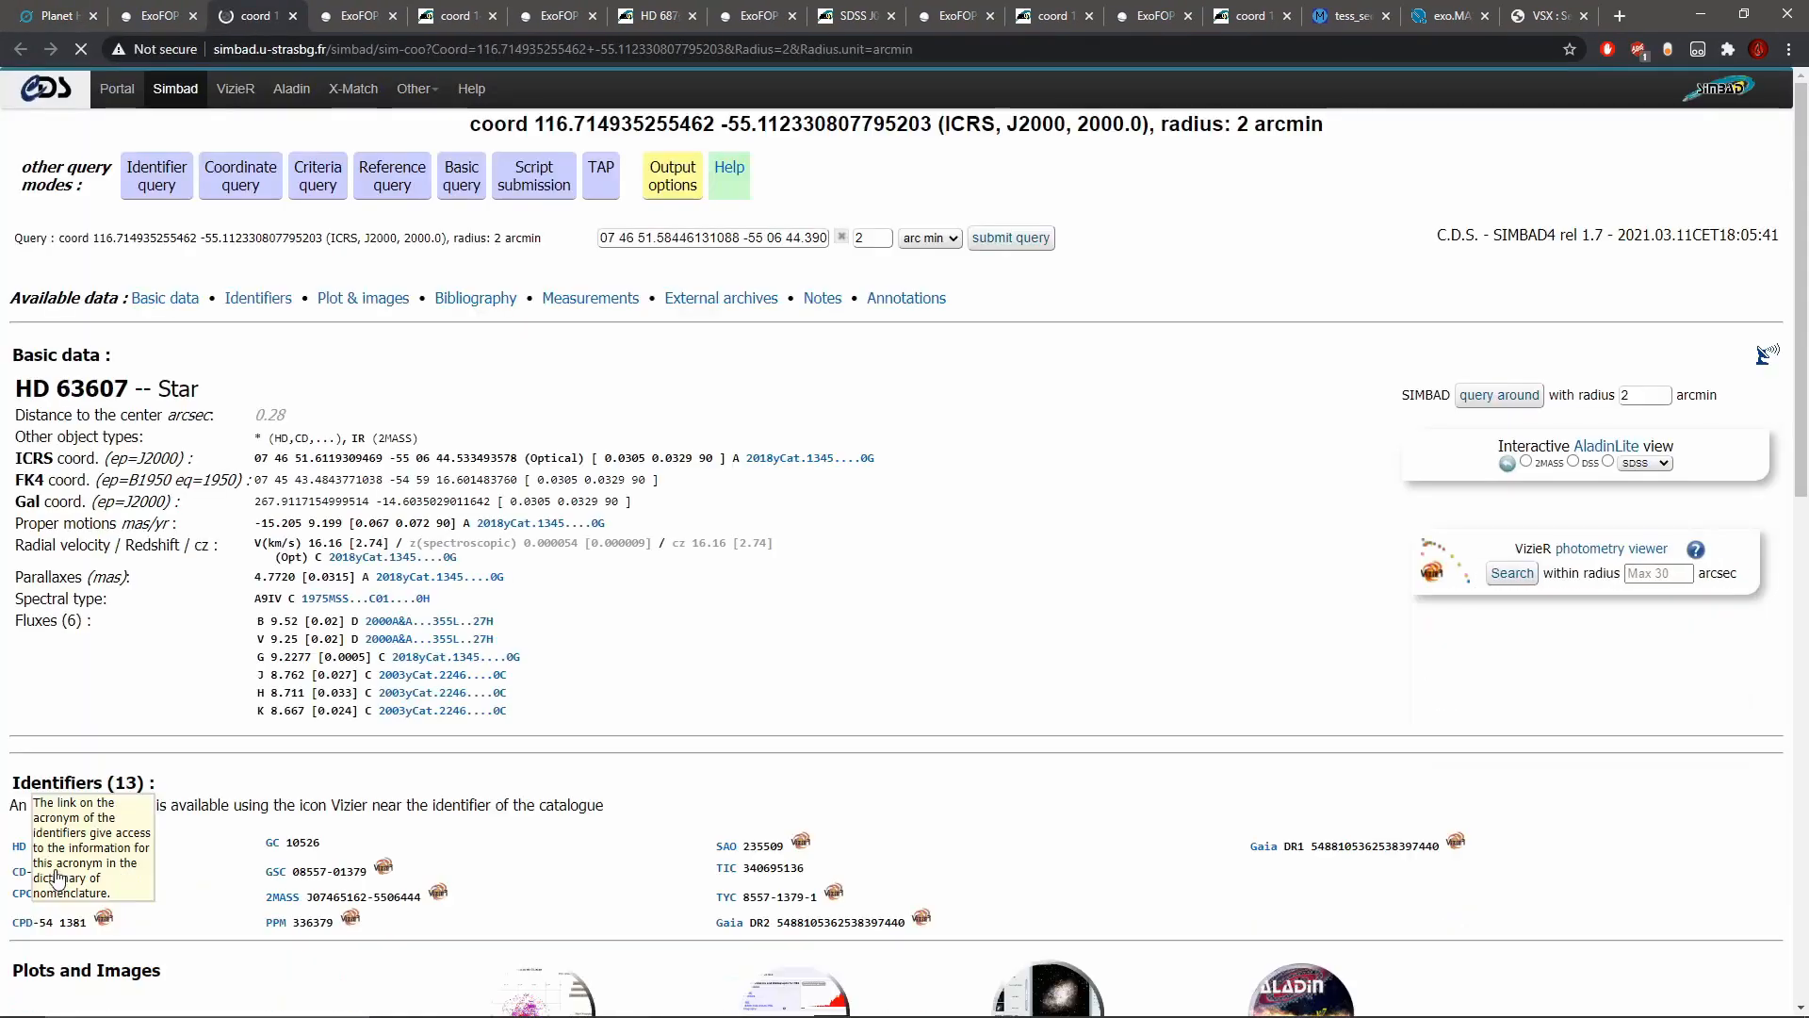
# Step: Copy the star name HD 63607 from SIMBAD into the Talk note on the line below #delta-scuti
pyautogui.moveTo(135, 383); pyautogui.dragTo(17, 390)
pyautogui.hotkey('ctrl', 'c')
pyautogui.click(117, 388)
pyautogui.rightClick(45, 387)
pyautogui.click(68, 404)
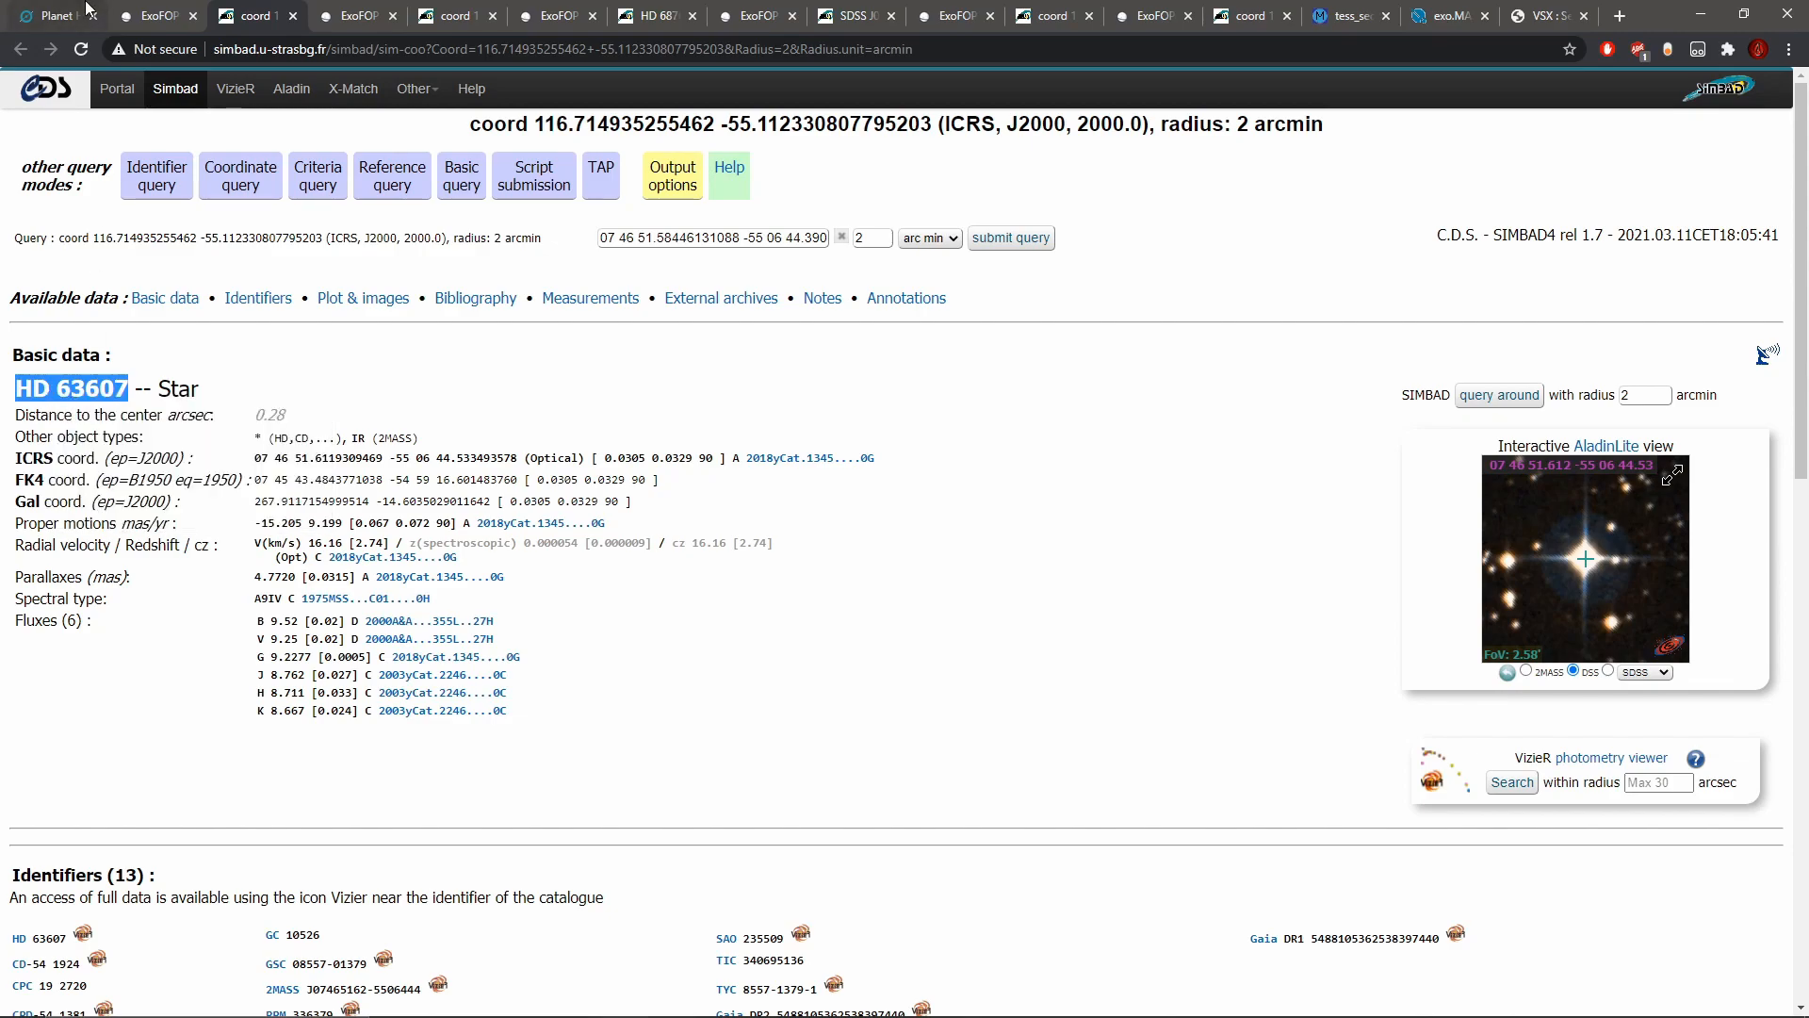
pyautogui.click(86, 7)
pyautogui.click(1280, 328)
pyautogui.click(285, 849)
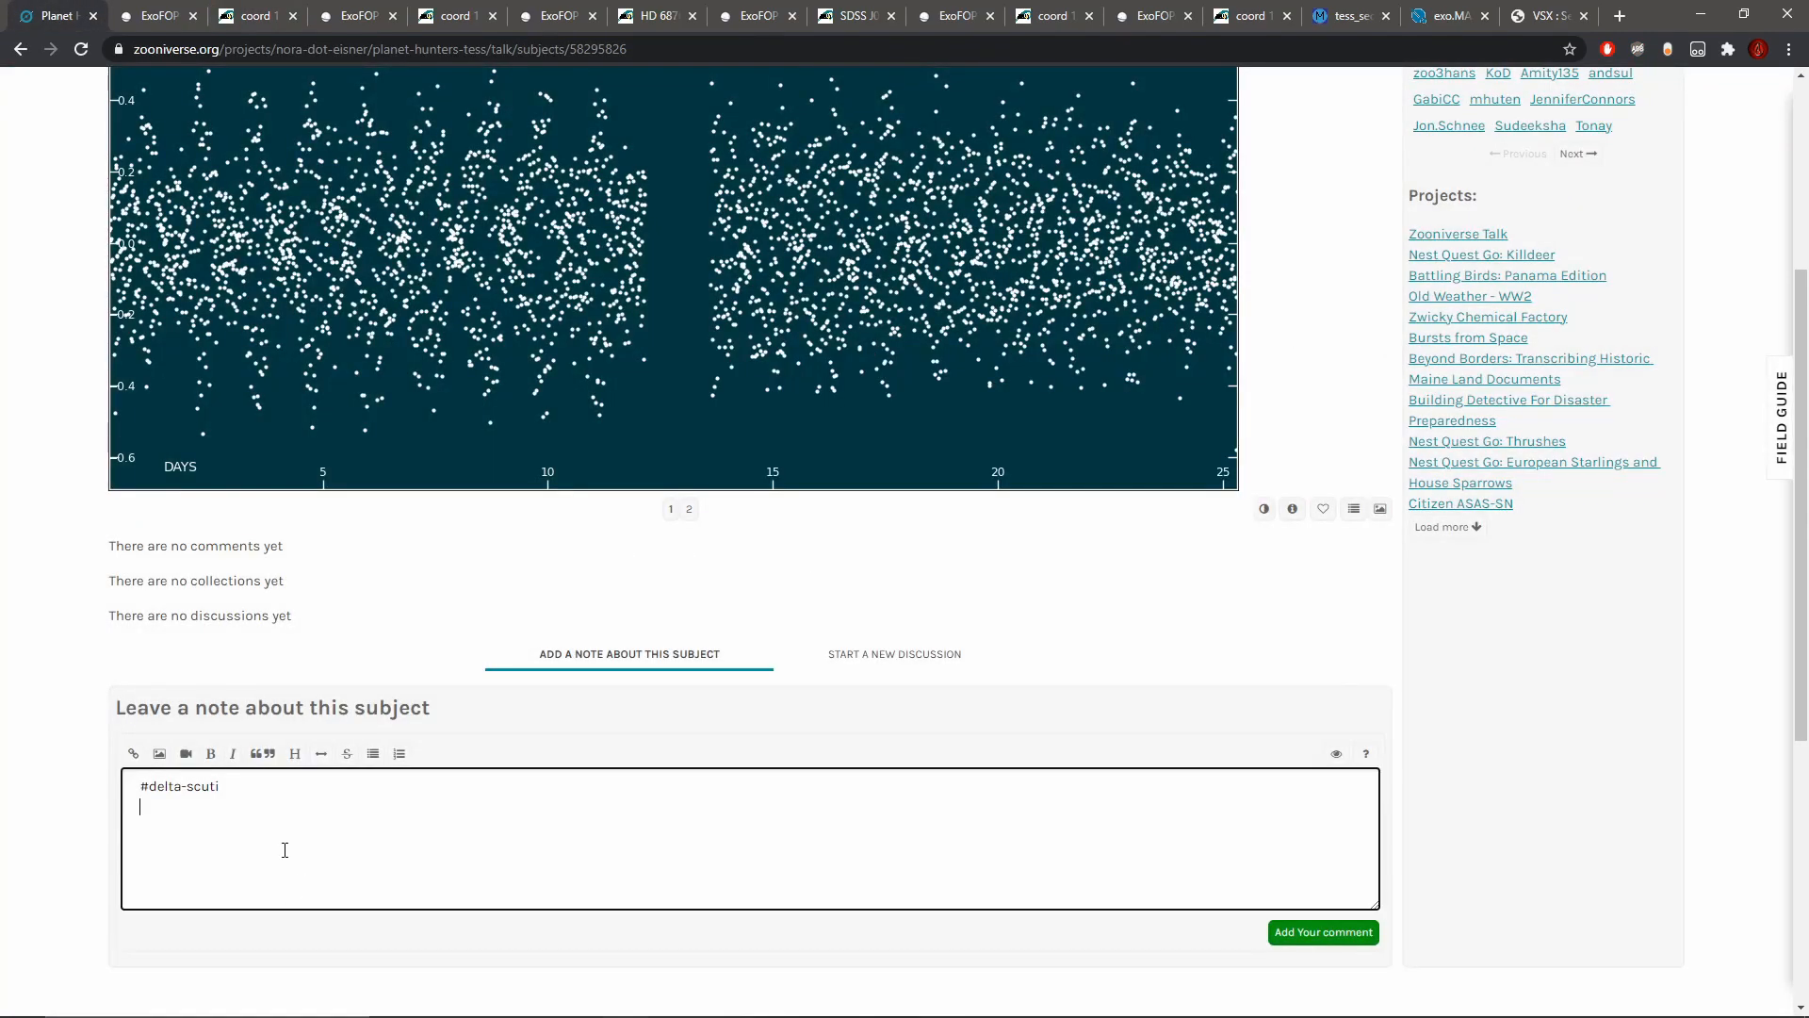
pyautogui.hotkey('ctrl', 'v')
# Step: Turn HD 63607 in the note into a link to its SIMBAD page and post the comment
pyautogui.moveTo(298, 824); pyautogui.dragTo(111, 820)
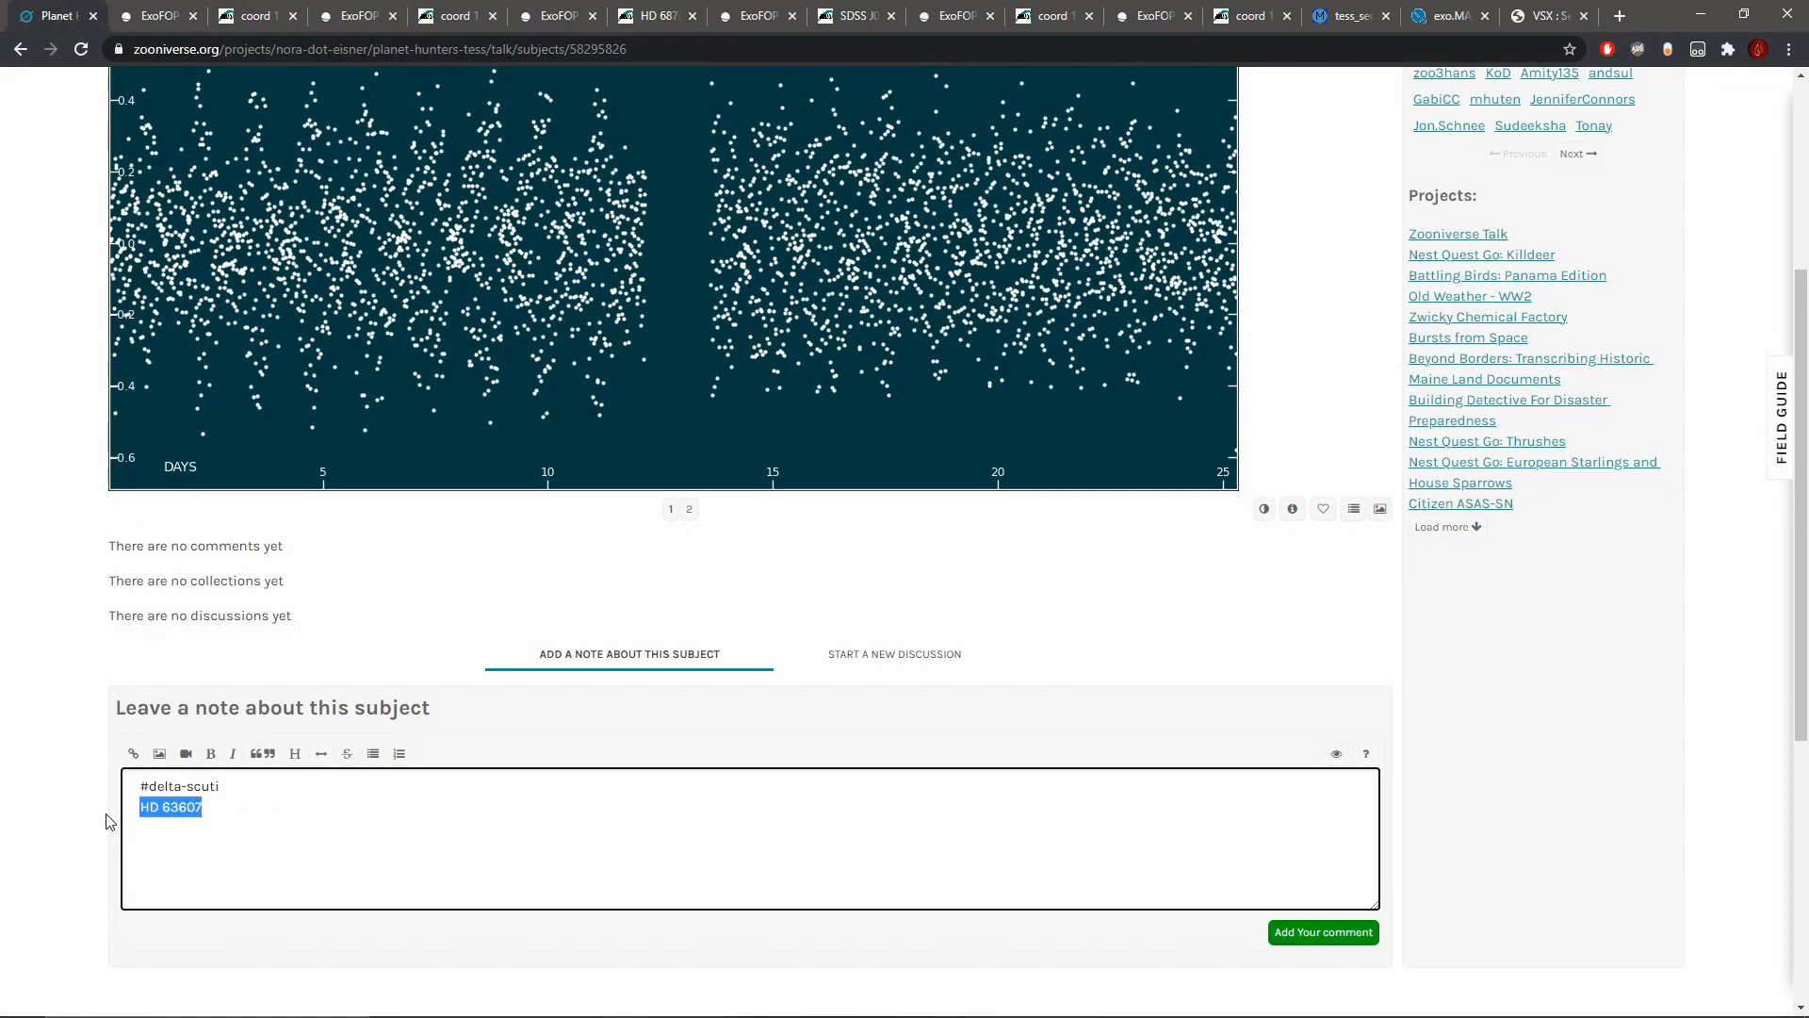
pyautogui.click(242, 10)
pyautogui.click(264, 49)
pyautogui.rightClick(264, 49)
pyautogui.click(332, 179)
pyautogui.click(54, 10)
pyautogui.click(133, 753)
pyautogui.hotkey('ctrl', 'v')
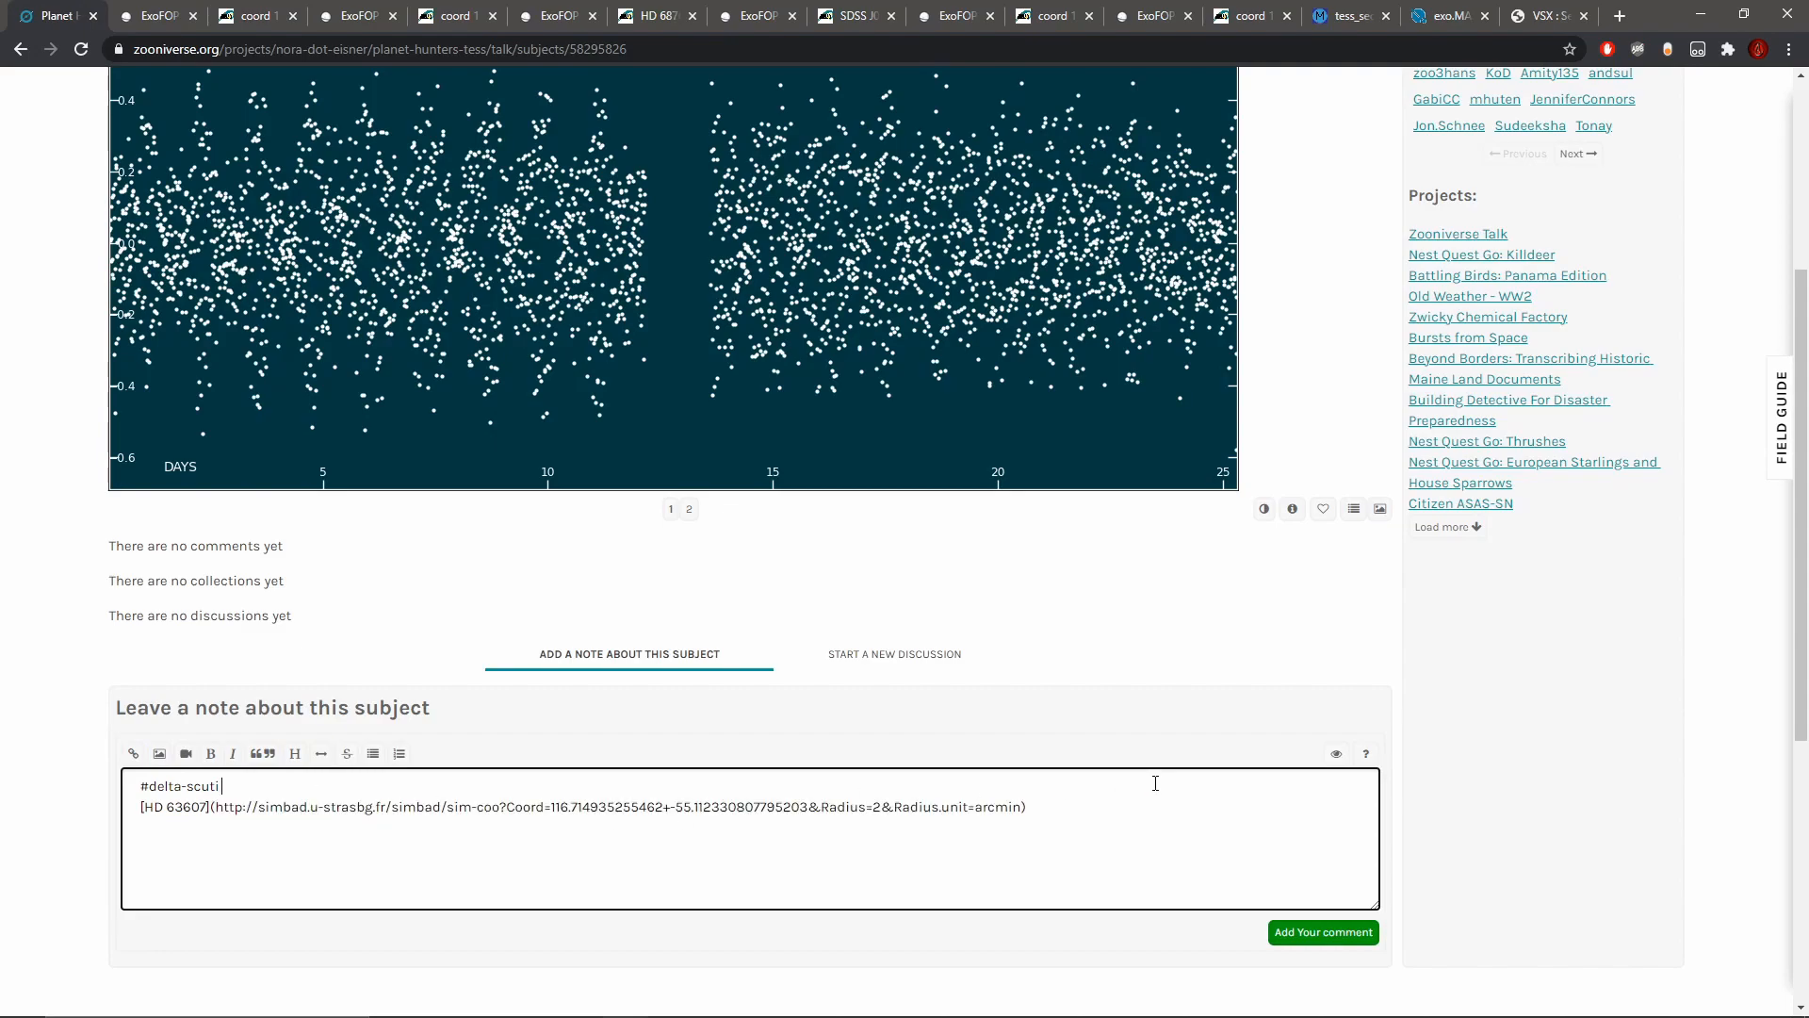
pyautogui.click(1344, 933)
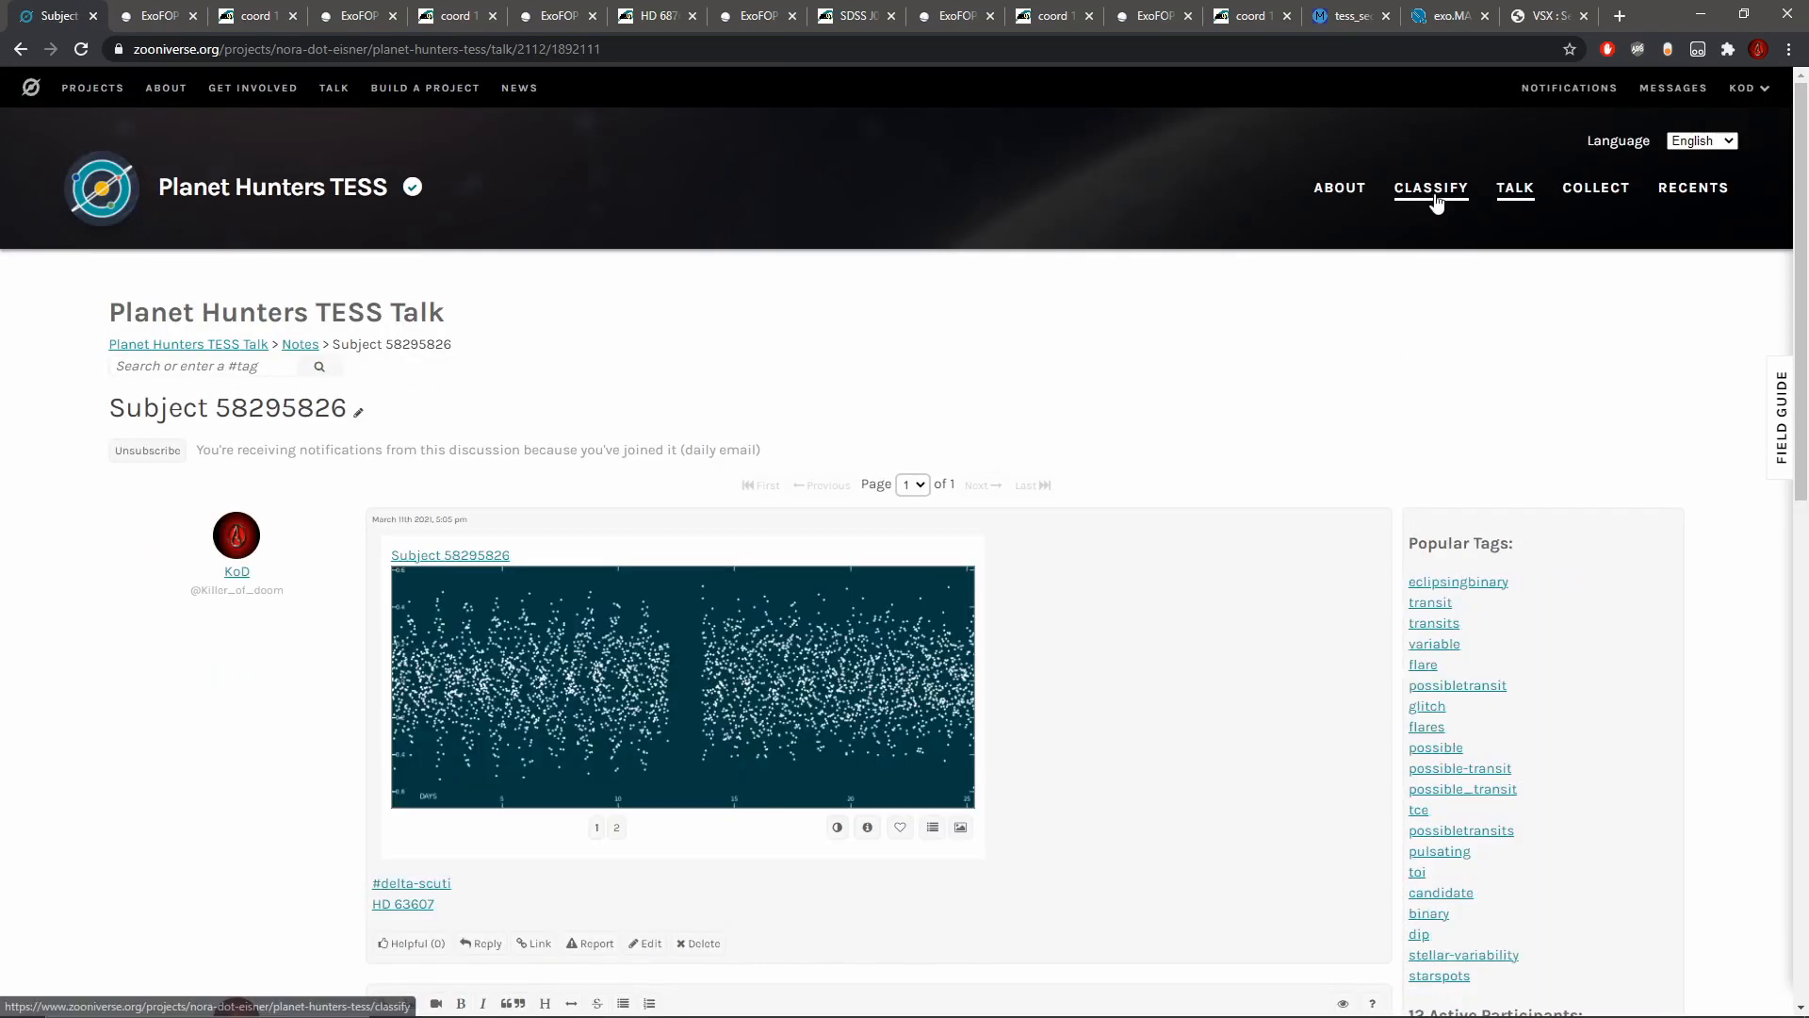
# Step: Return to classifying and inspect the first eight days of the new light curve up close
pyautogui.click(1432, 198)
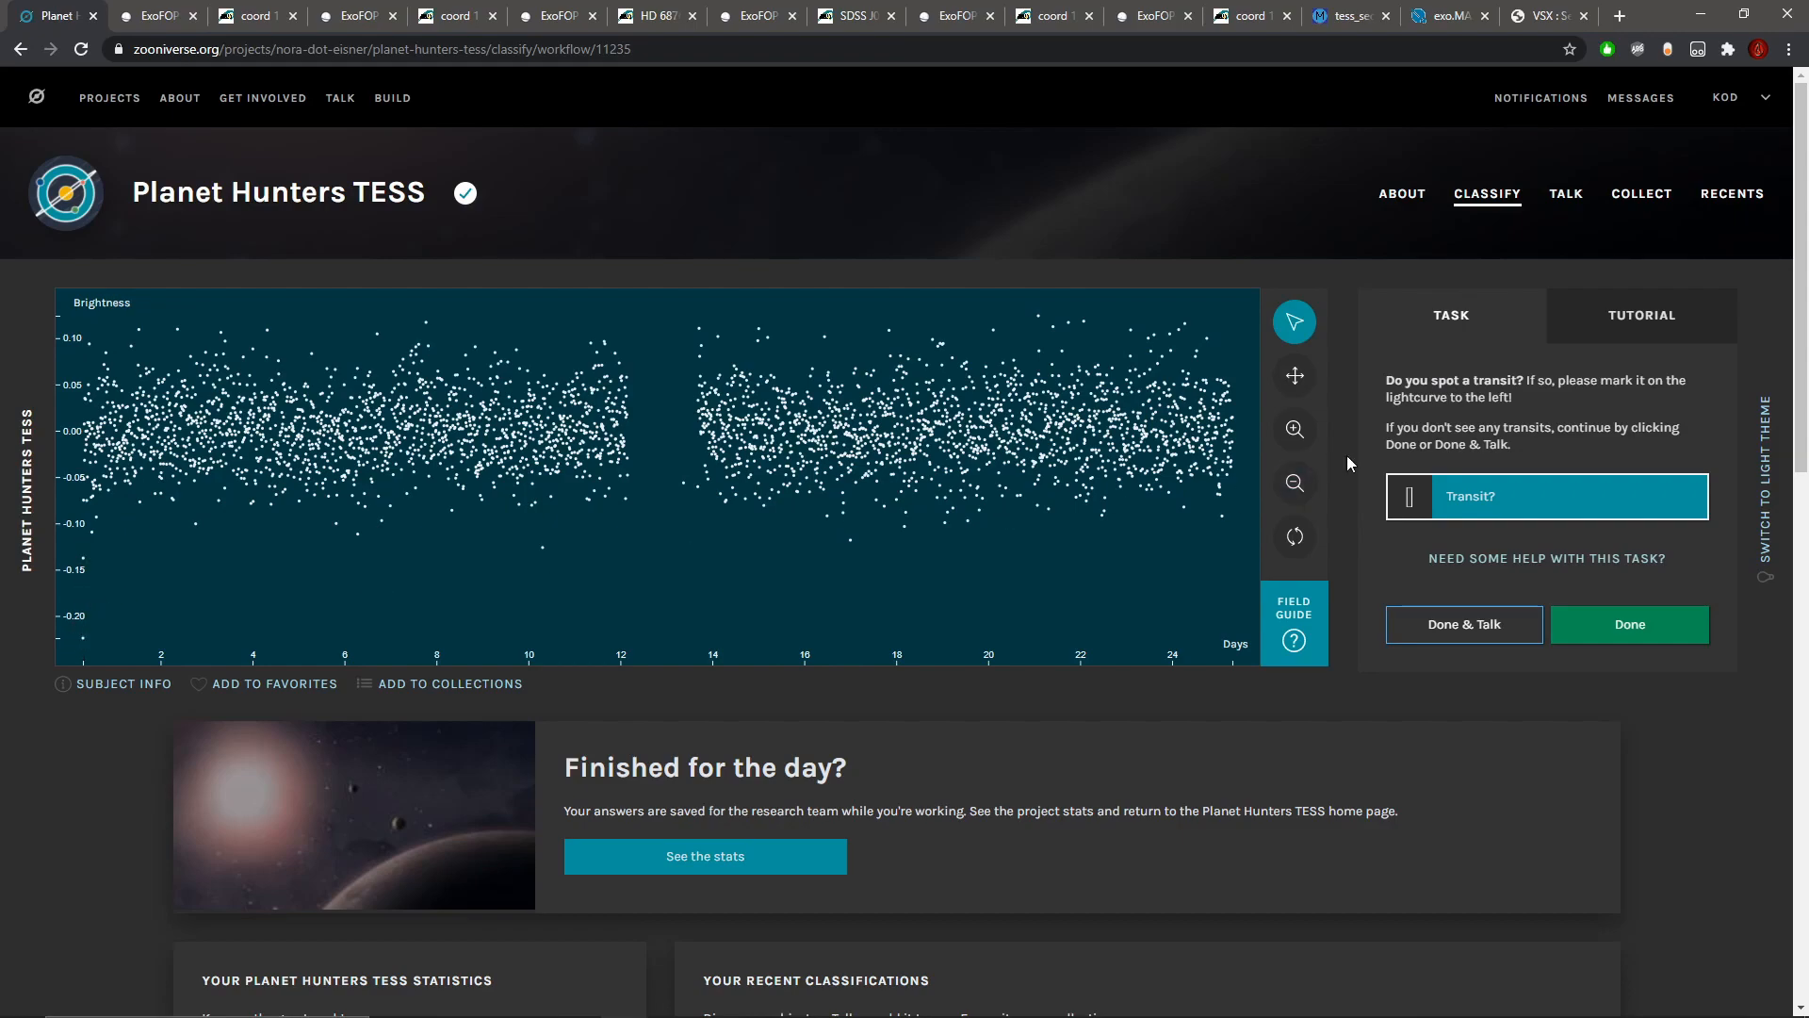
pyautogui.click(1301, 433)
pyautogui.click(1302, 433)
pyautogui.click(1302, 433)
pyautogui.click(1302, 434)
pyautogui.click(1301, 433)
pyautogui.click(1301, 433)
pyautogui.click(1298, 378)
pyautogui.moveTo(628, 452); pyautogui.dragTo(1083, 454)
pyautogui.moveTo(406, 451); pyautogui.dragTo(1126, 451)
pyautogui.moveTo(665, 444); pyautogui.dragTo(714, 444)
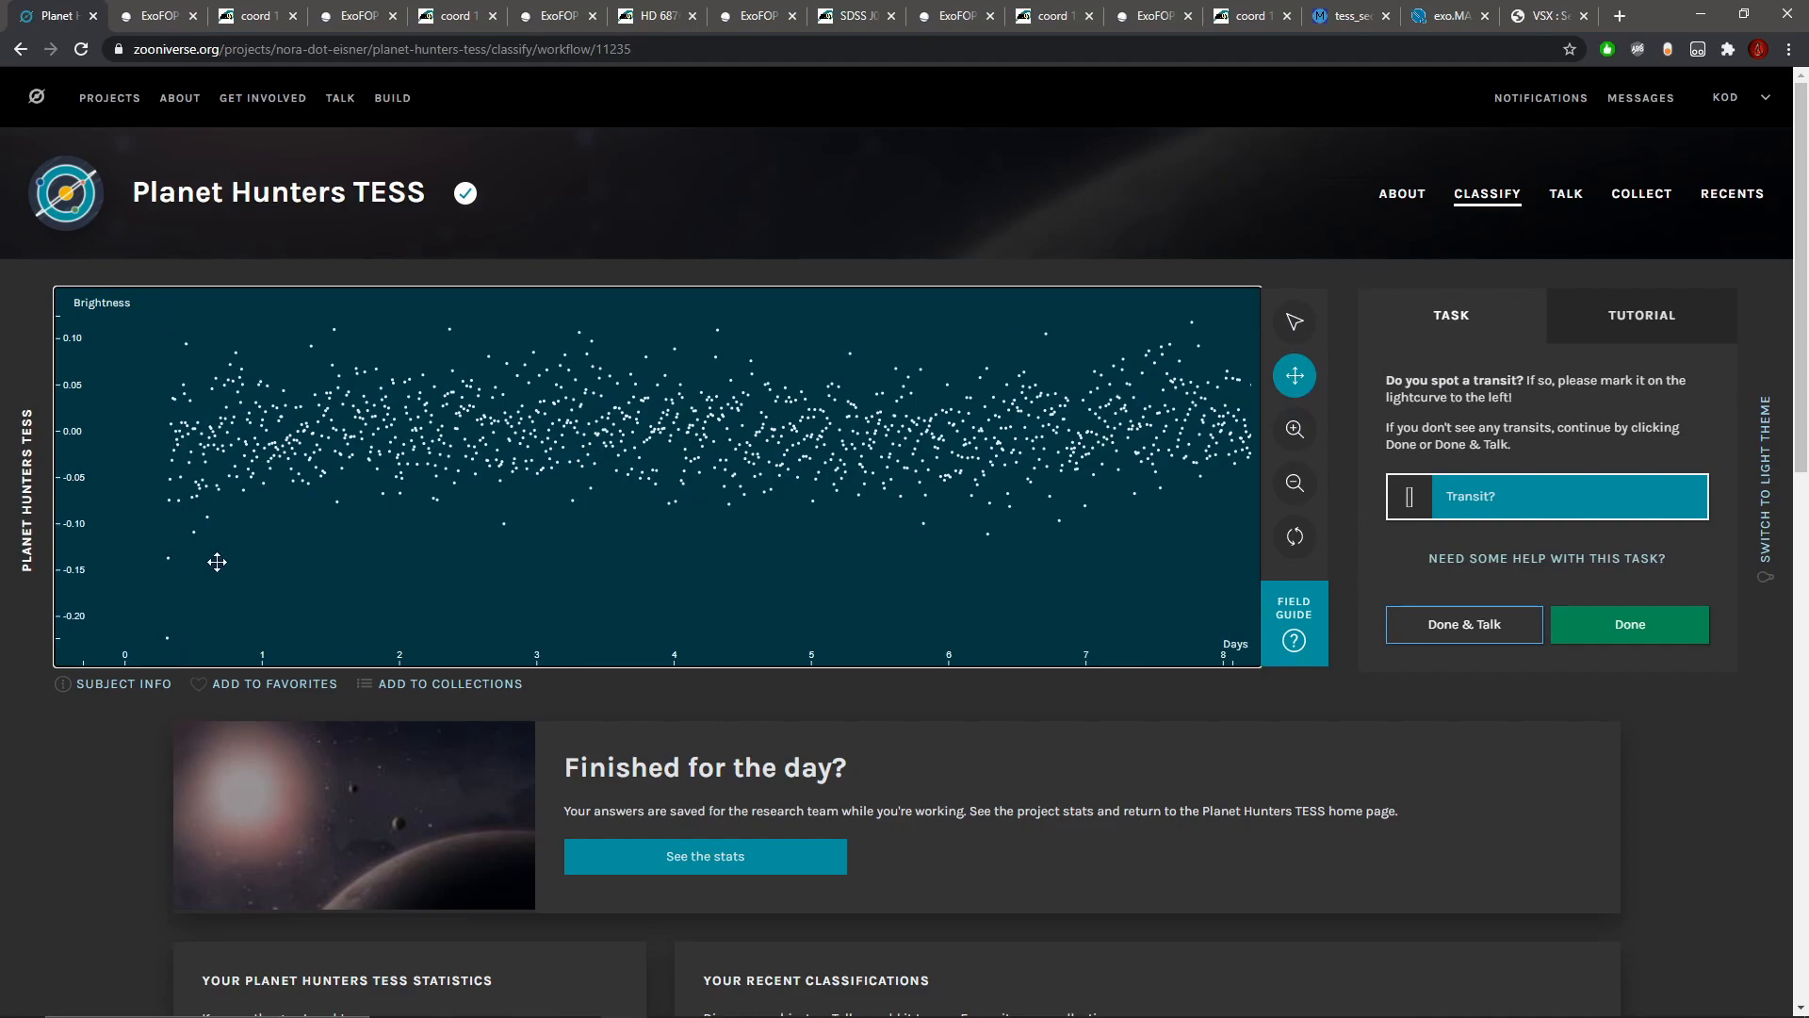
# Step: Mark the dip from about day 16.80 to 16.87 as a possible transit
pyautogui.click(1284, 488)
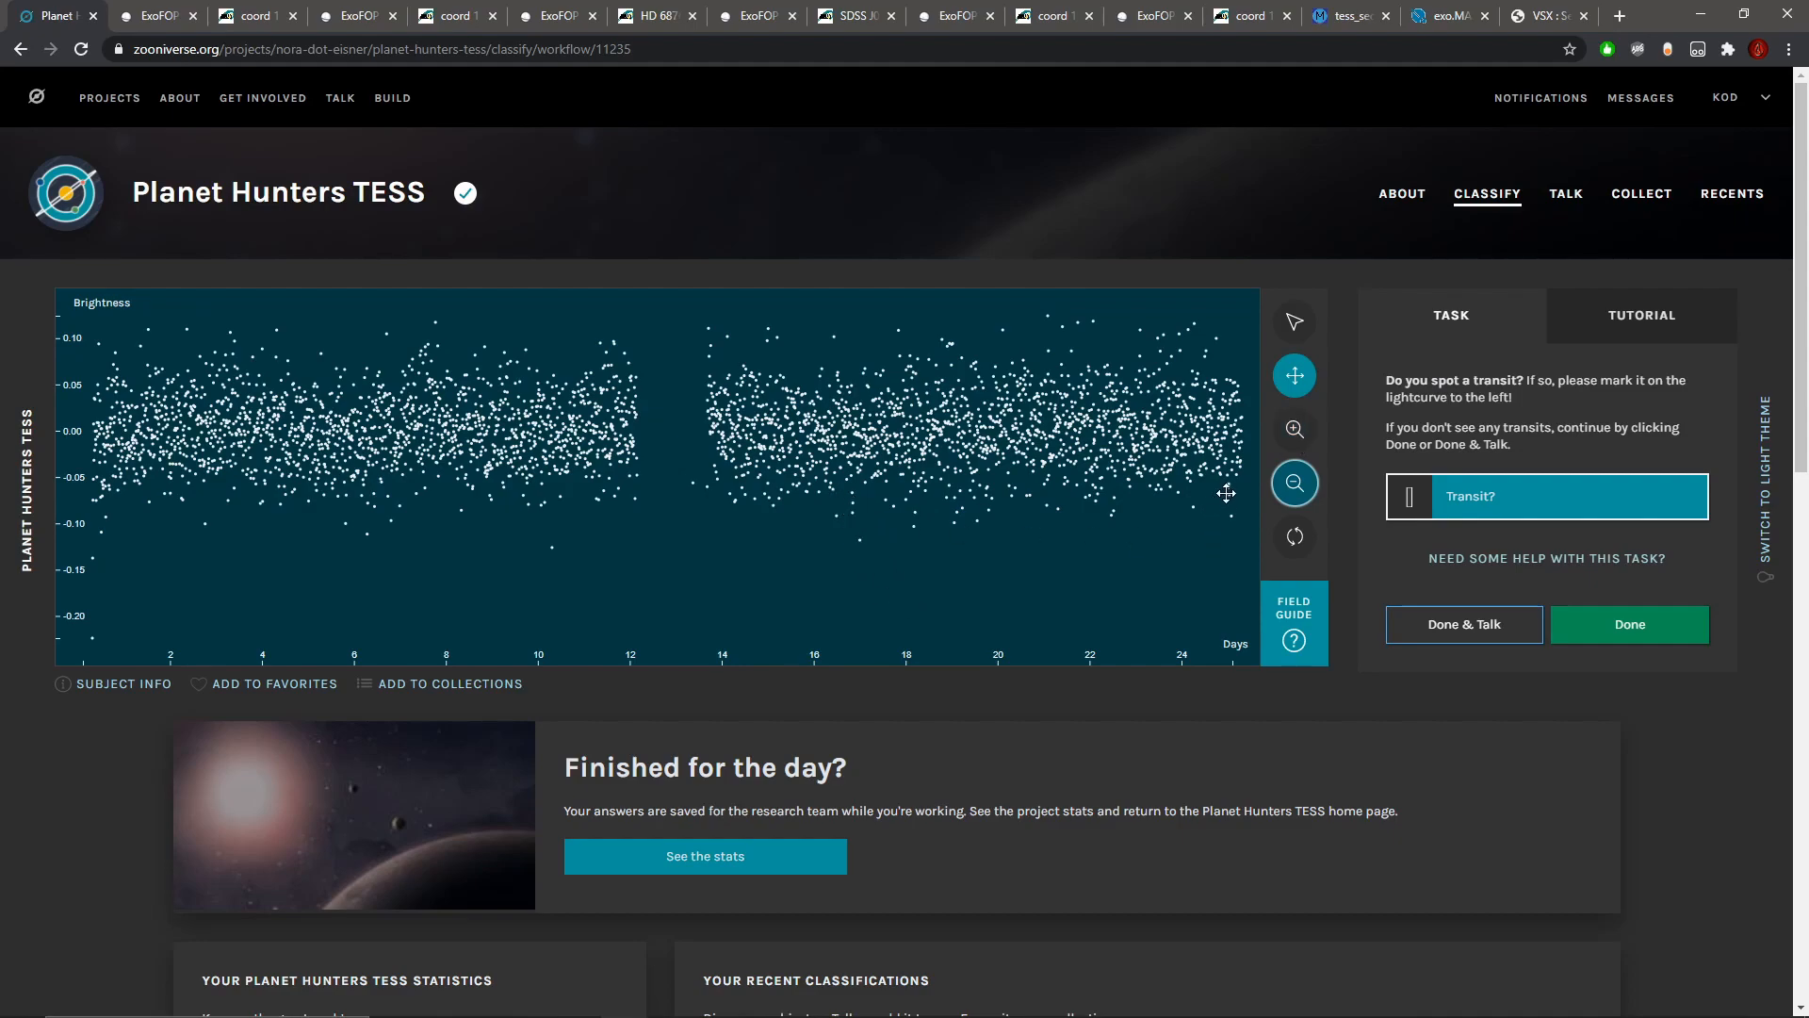
pyautogui.click(1295, 429)
pyautogui.click(1295, 428)
pyautogui.click(1295, 429)
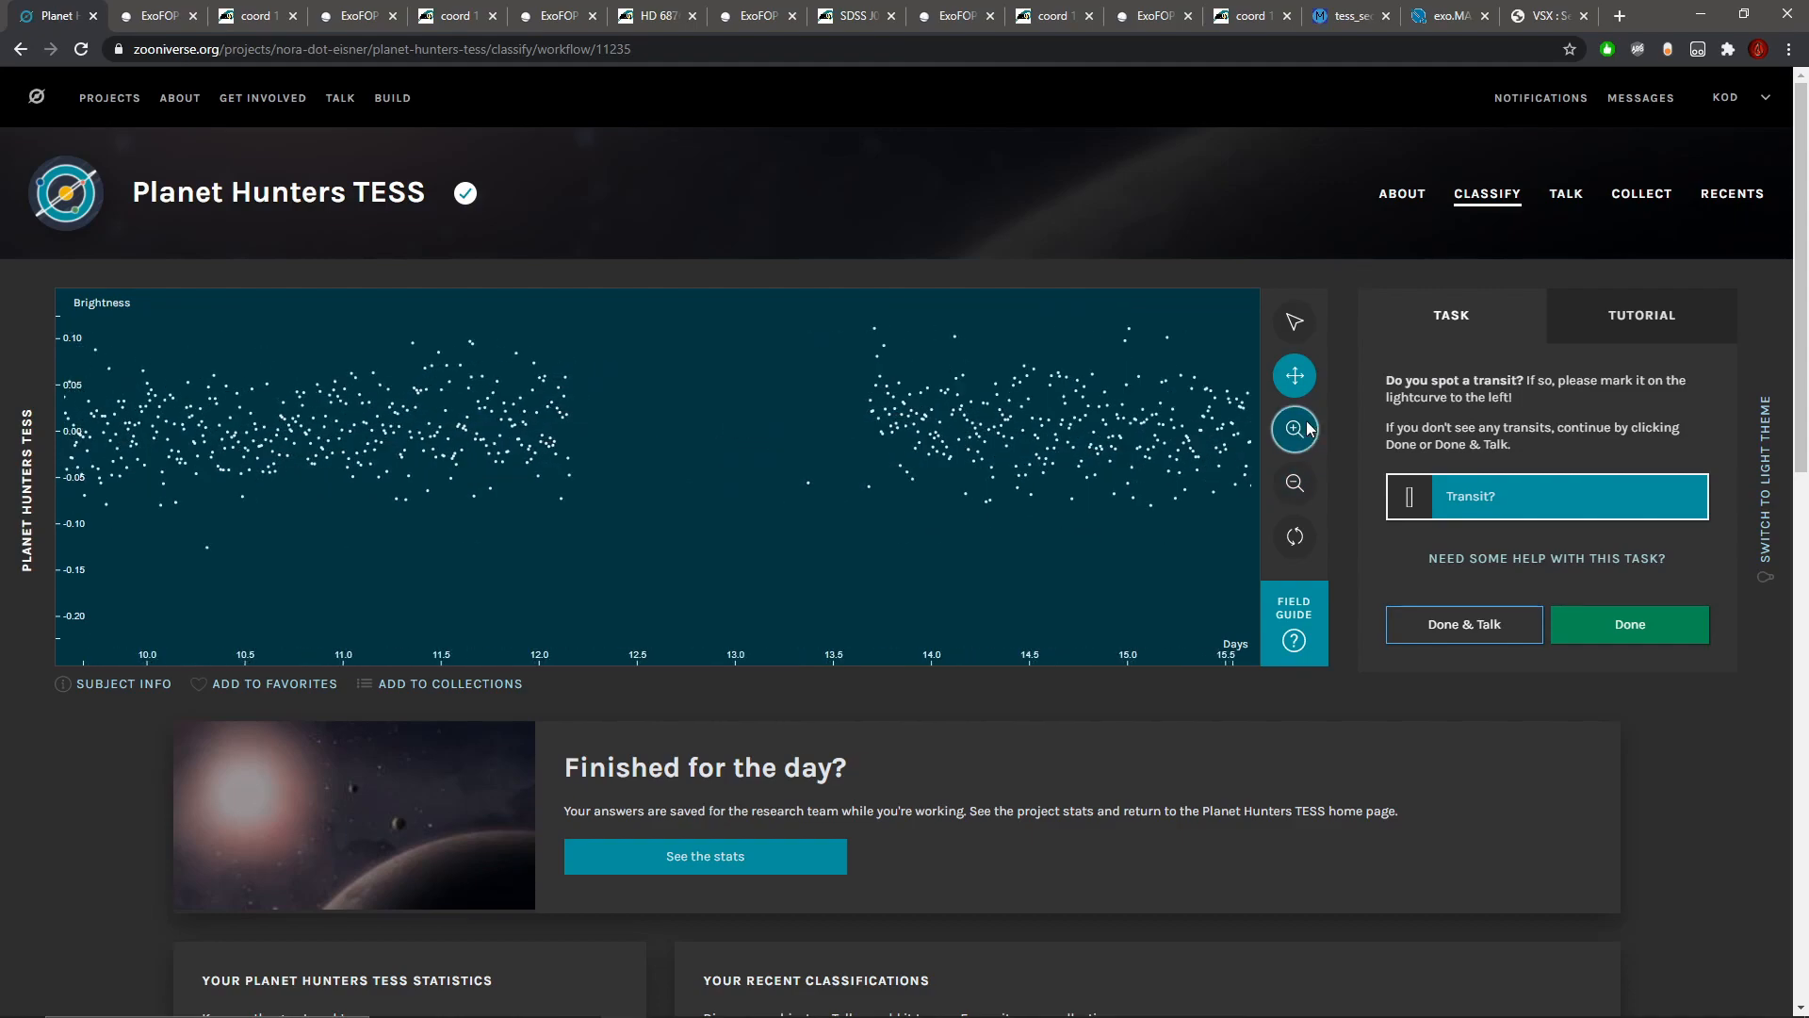
pyautogui.moveTo(1079, 497); pyautogui.dragTo(839, 518)
pyautogui.click(1308, 434)
pyautogui.scroll(1, 1192, 465)
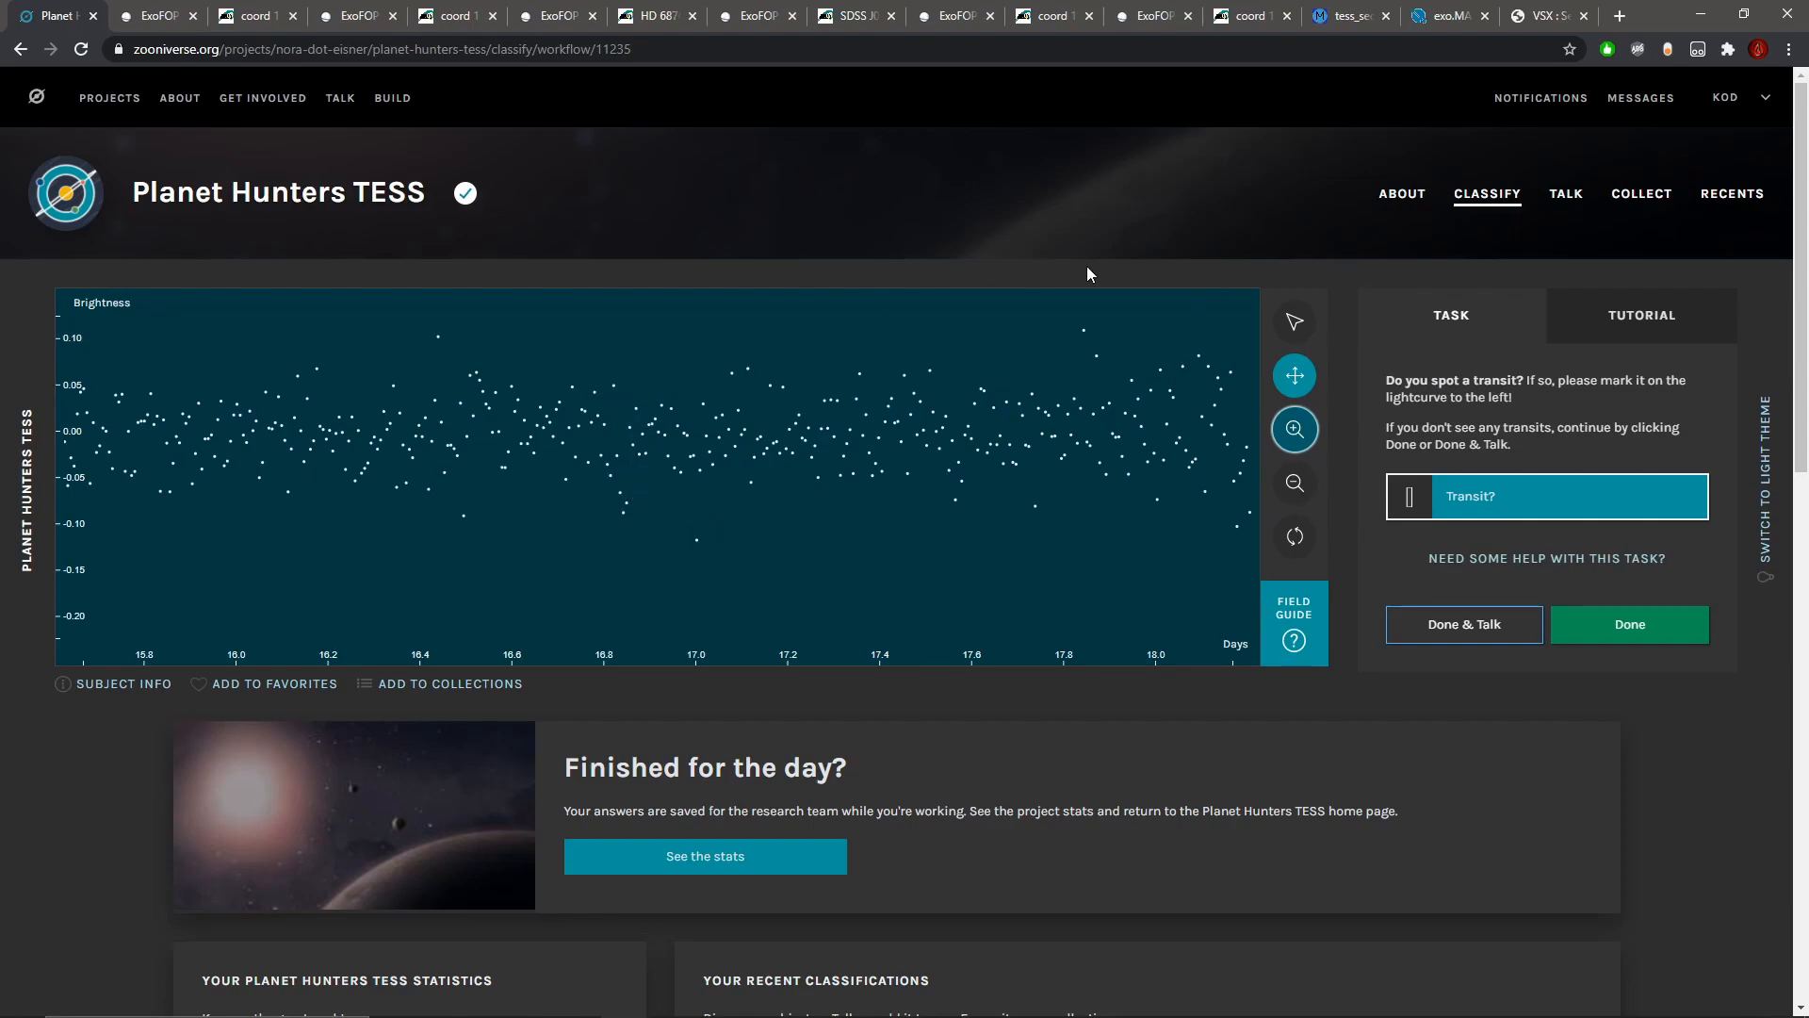
pyautogui.click(1294, 321)
pyautogui.moveTo(601, 489); pyautogui.dragTo(636, 490)
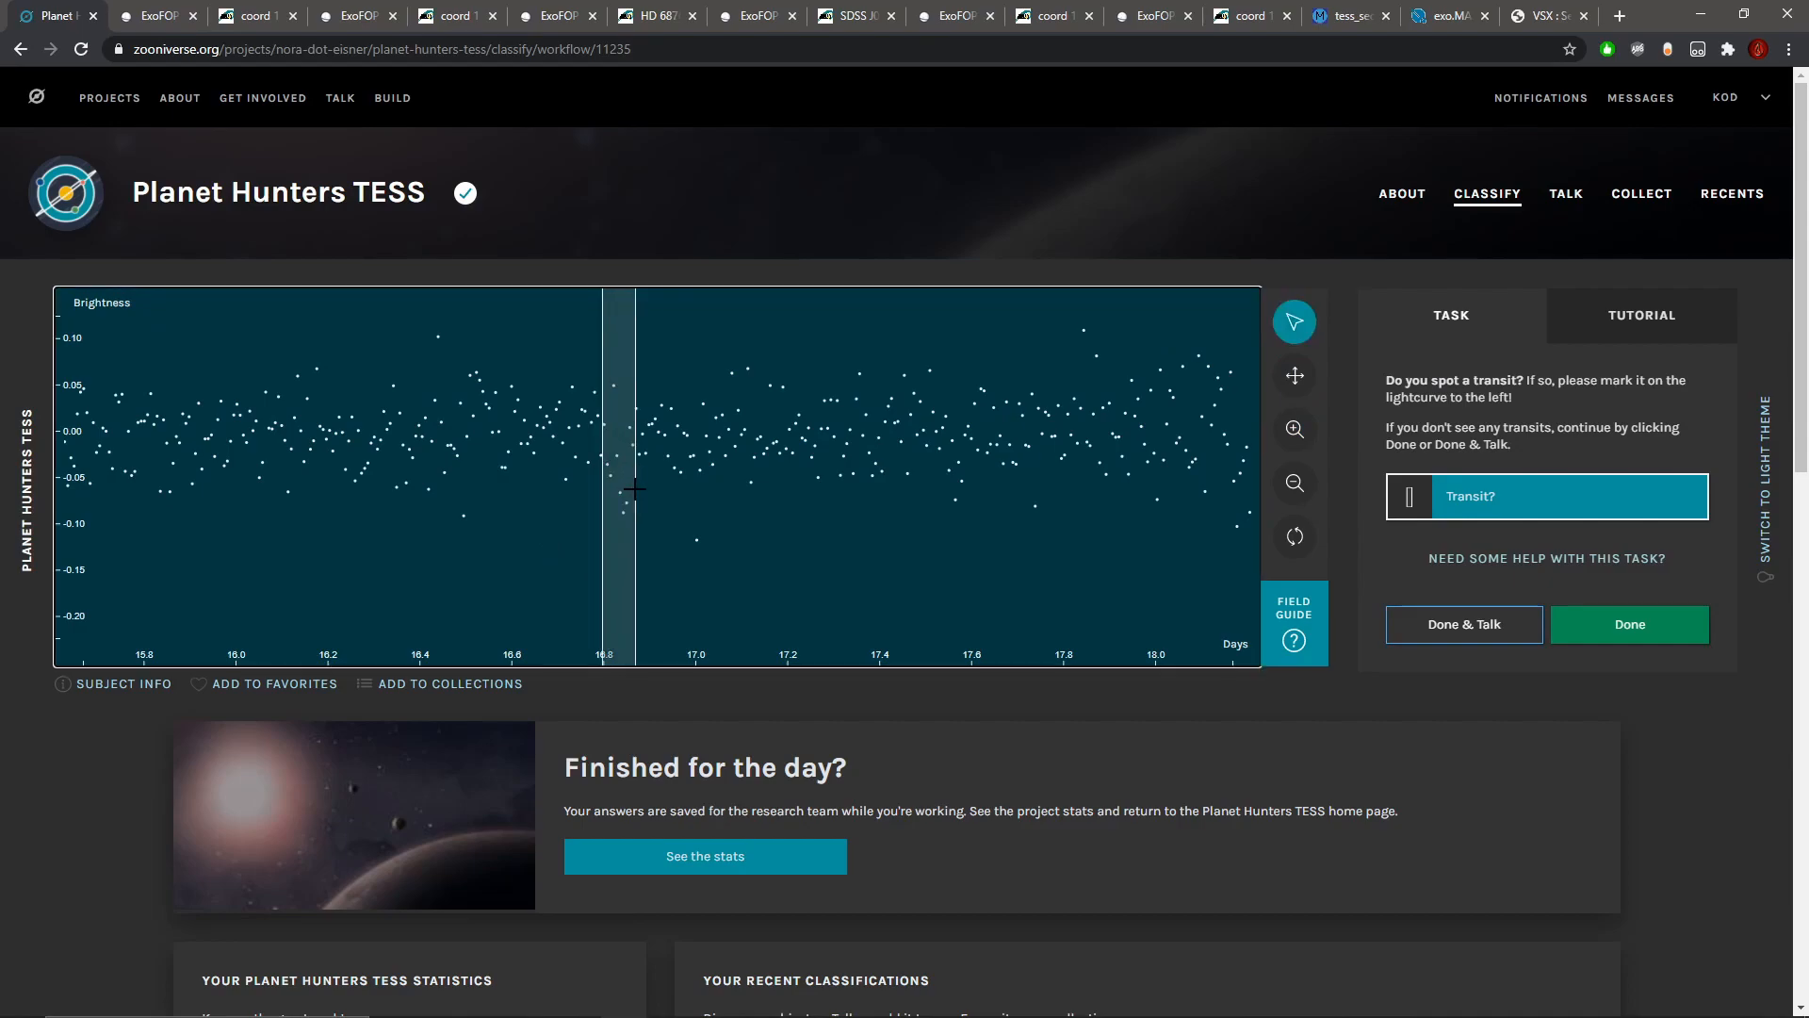
# Step: Examine the light curve after the marked dip through day 25 for further transits, and review its full length
pyautogui.click(1294, 483)
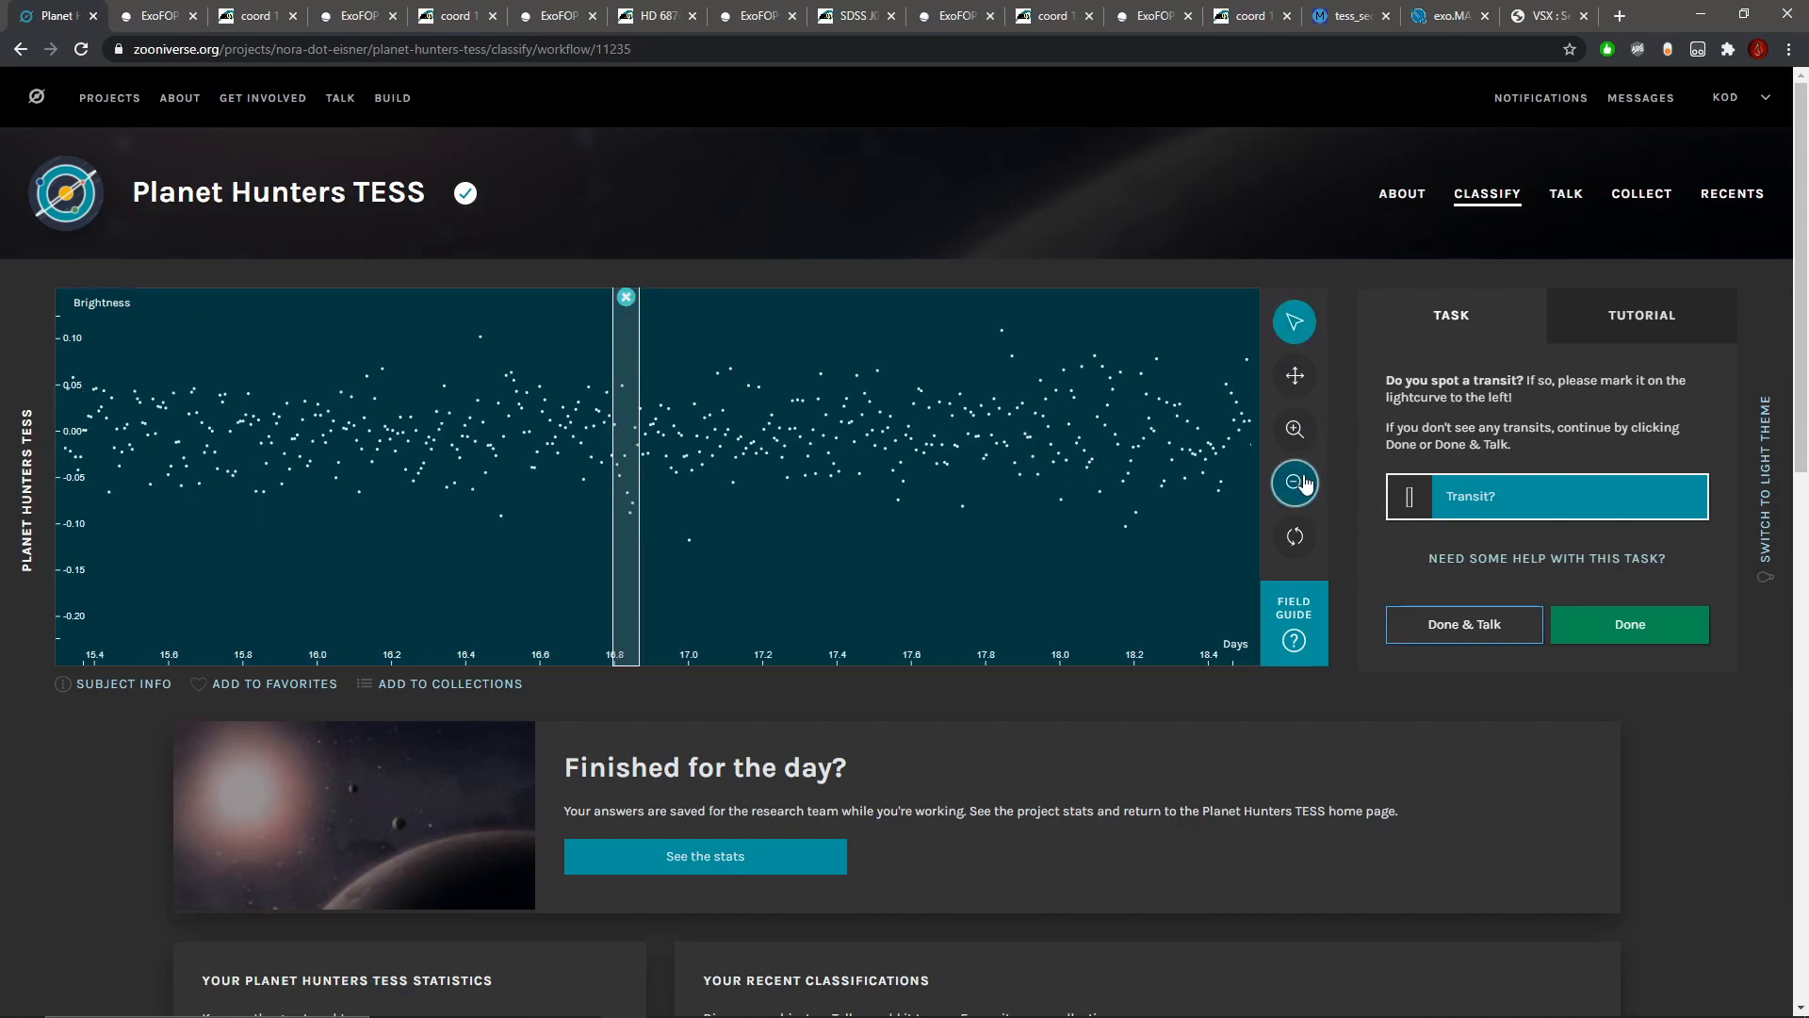
pyautogui.click(1295, 382)
pyautogui.moveTo(1108, 467); pyautogui.dragTo(552, 485)
pyautogui.moveTo(970, 491); pyautogui.dragTo(396, 488)
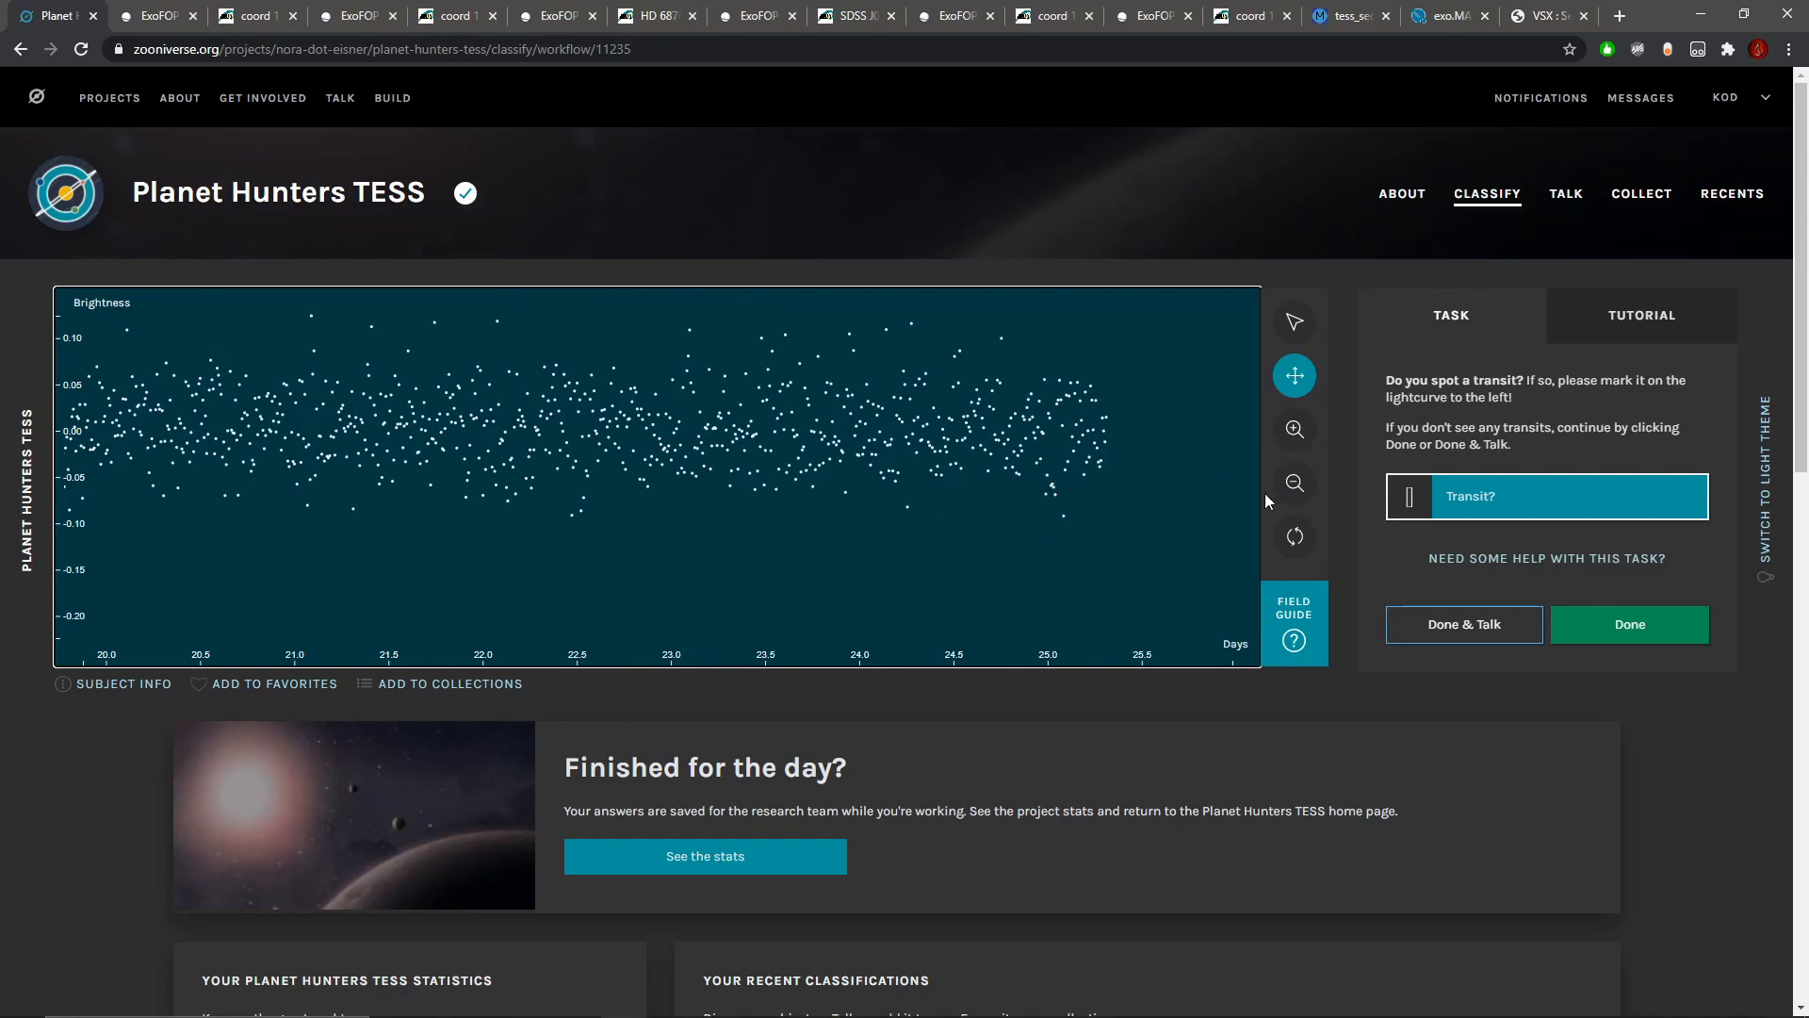
pyautogui.click(1296, 485)
pyautogui.click(1296, 485)
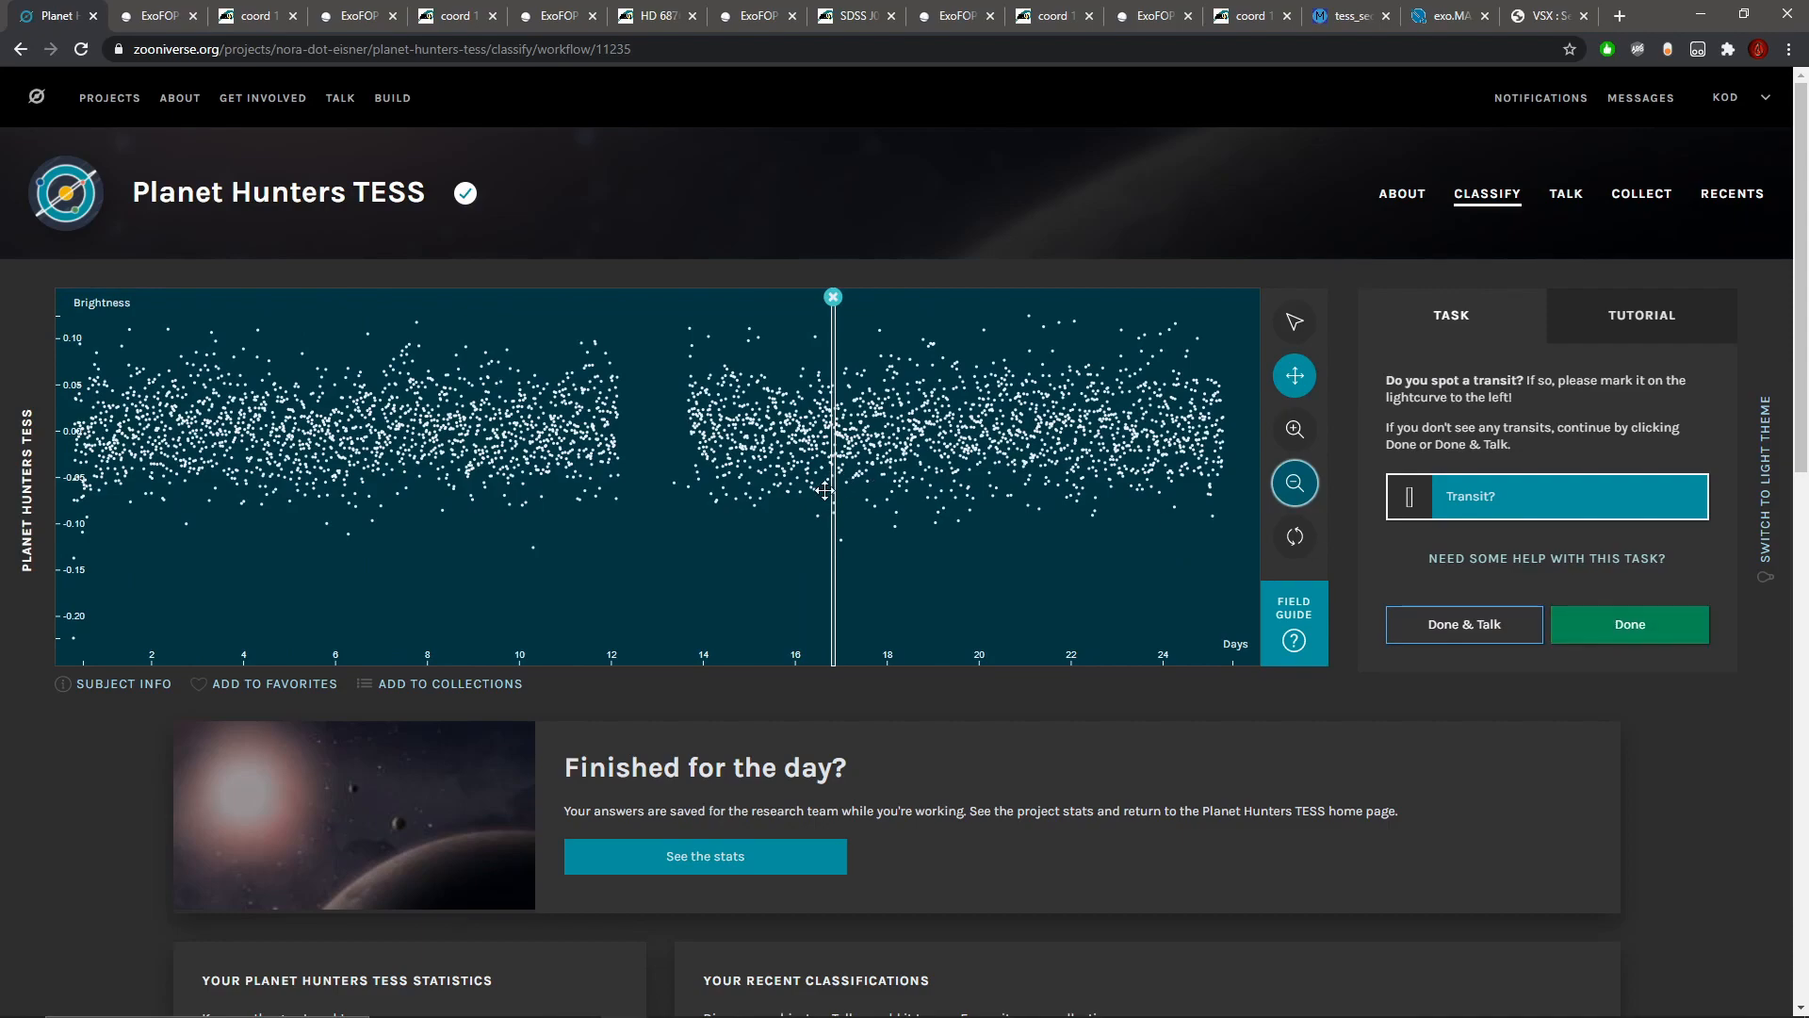
# Step: Submit the classification and review the metadata of the next light curve's star
pyautogui.click(1630, 624)
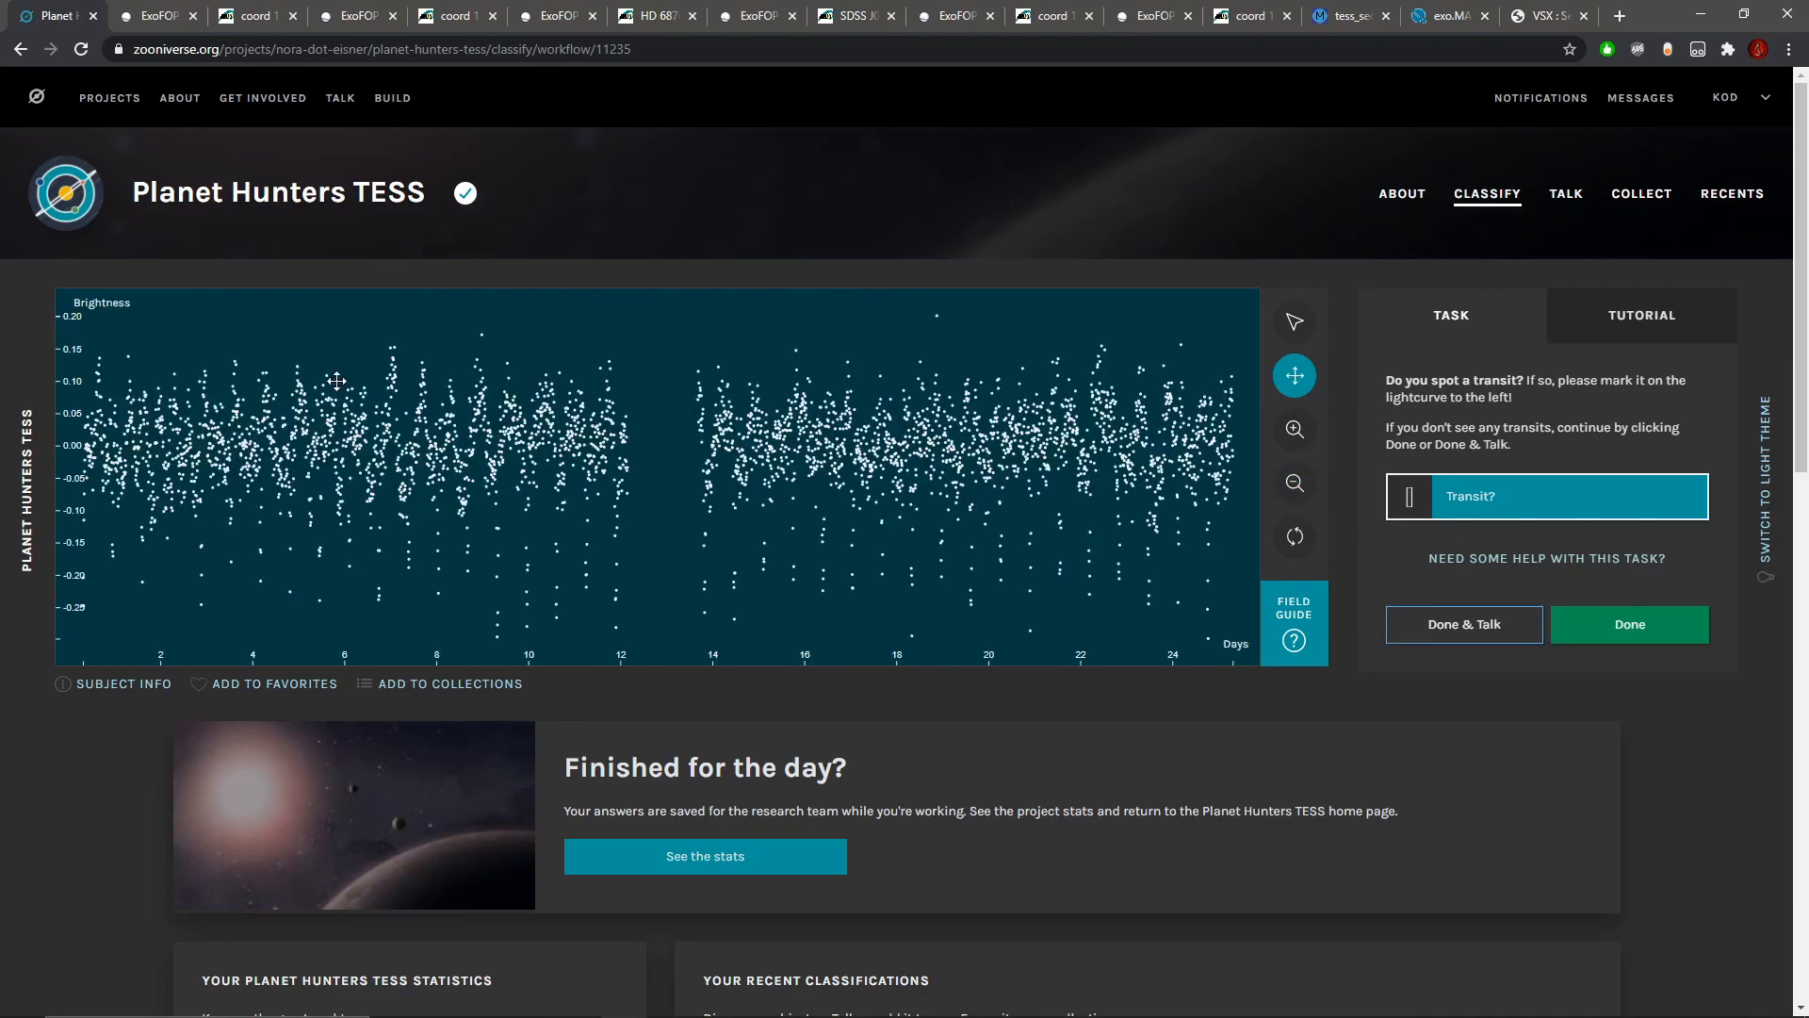
pyautogui.click(106, 683)
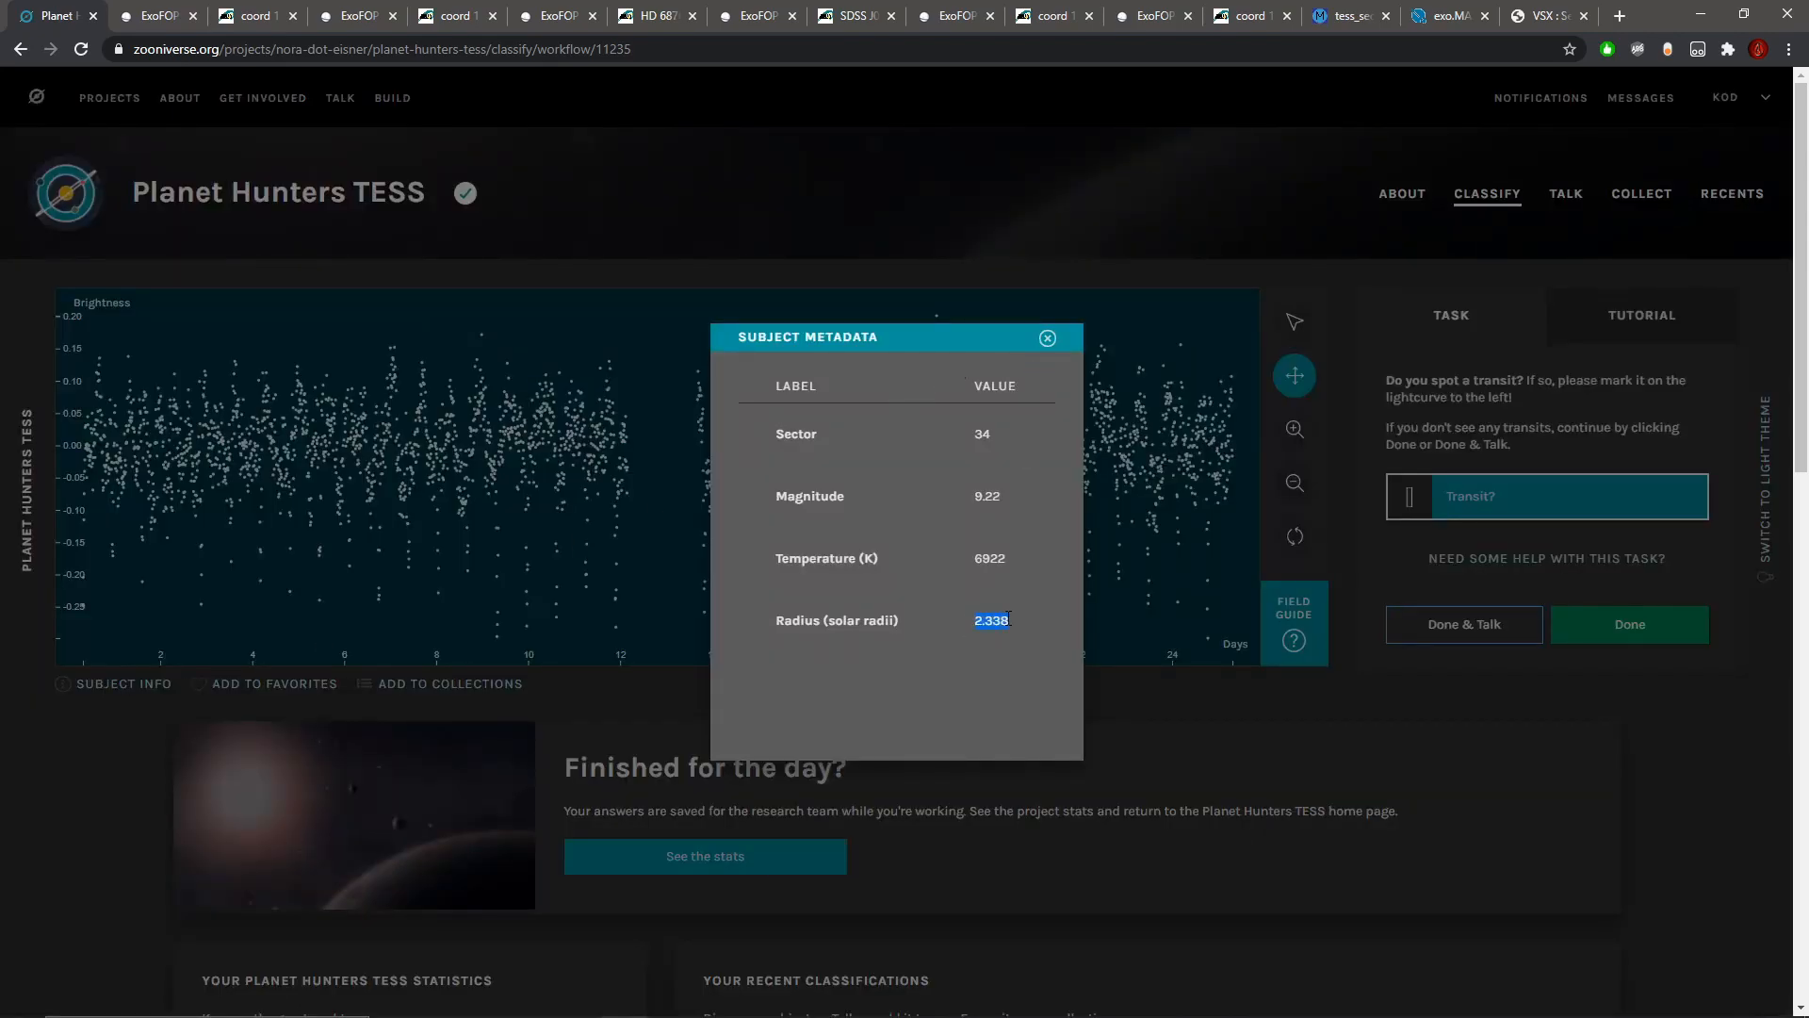
pyautogui.click(1047, 339)
# Step: Examine the repeated dips up close from about day 16 back to the start of the light curve
pyautogui.click(1293, 430)
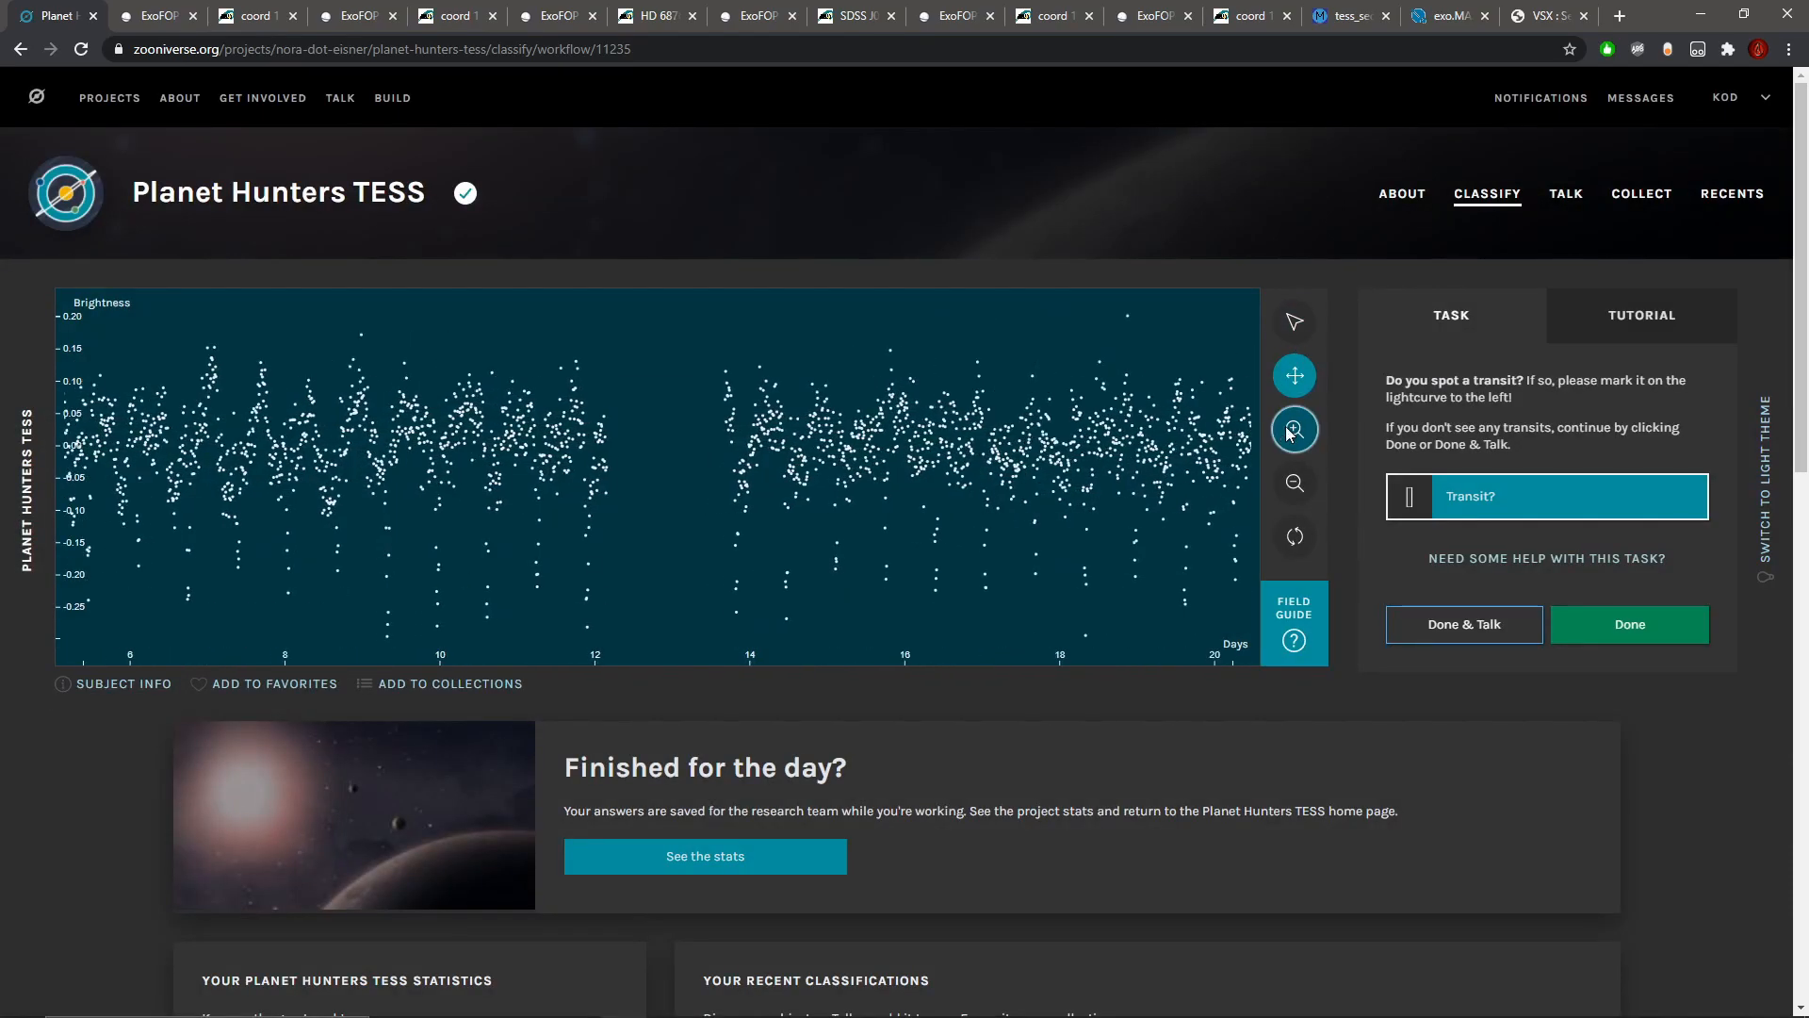
pyautogui.click(1290, 431)
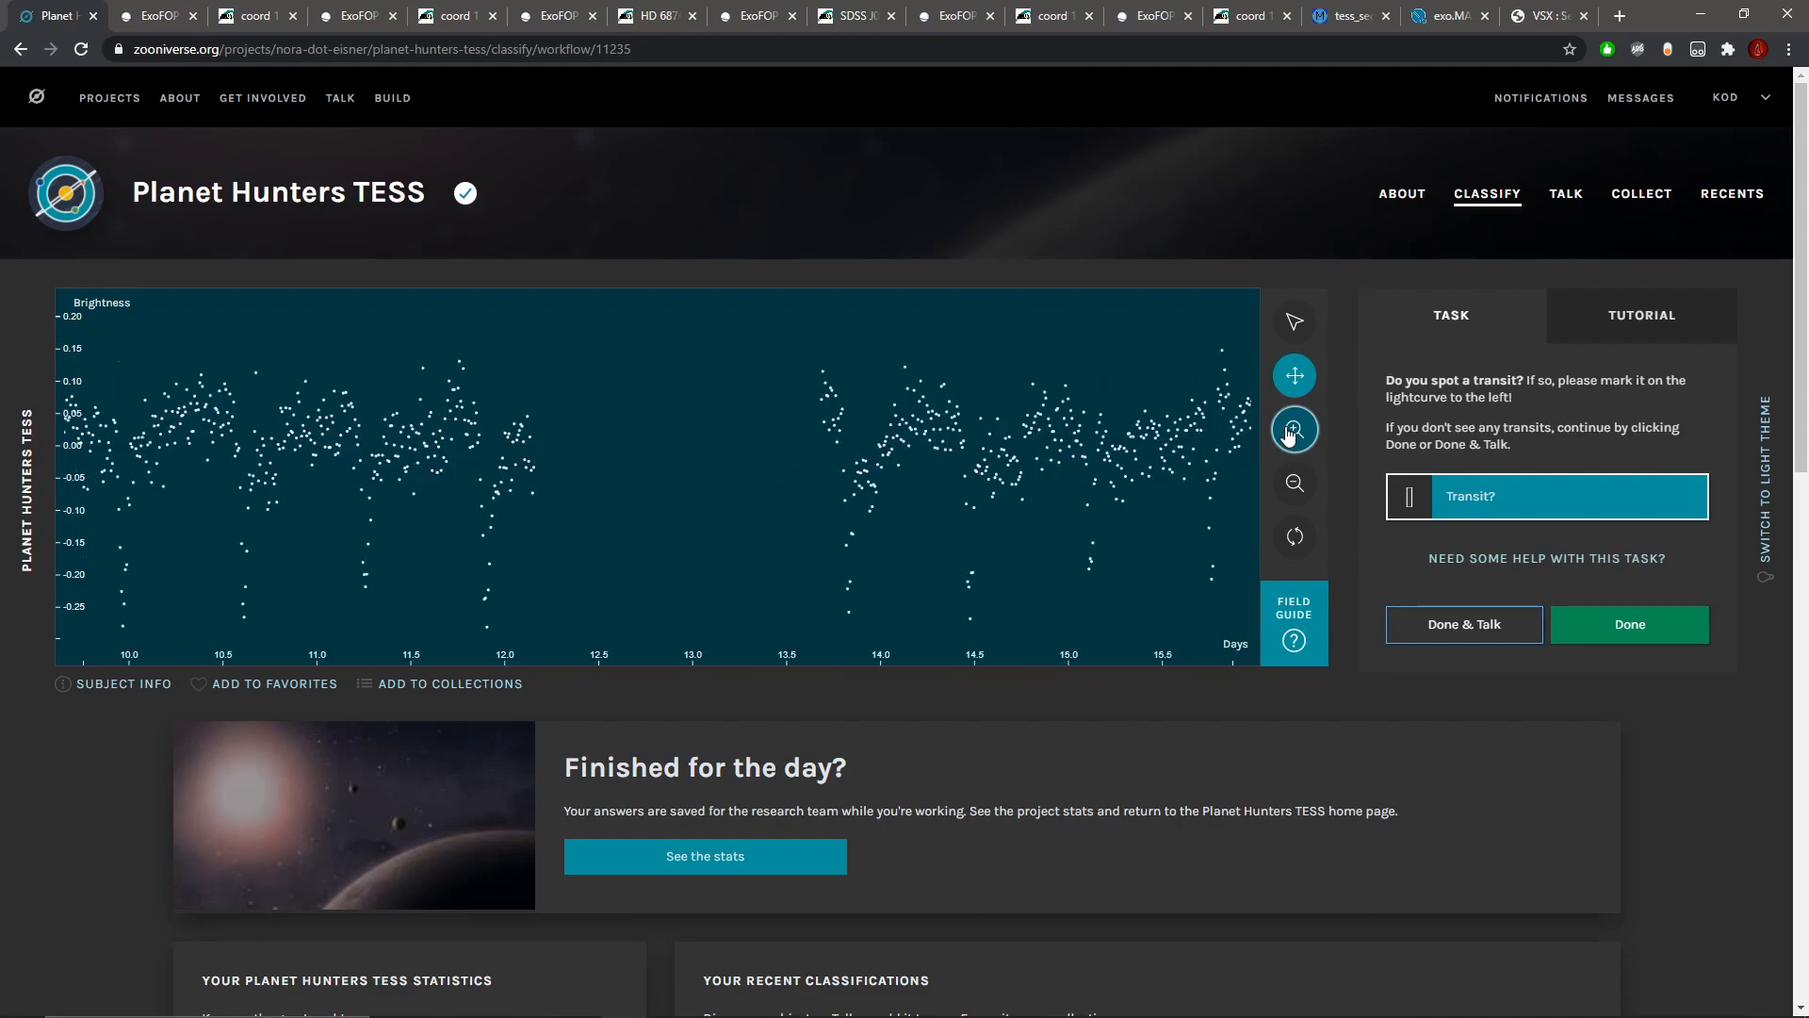
pyautogui.click(1295, 375)
pyautogui.moveTo(579, 530); pyautogui.dragTo(838, 521)
pyautogui.moveTo(678, 537); pyautogui.dragTo(1076, 537)
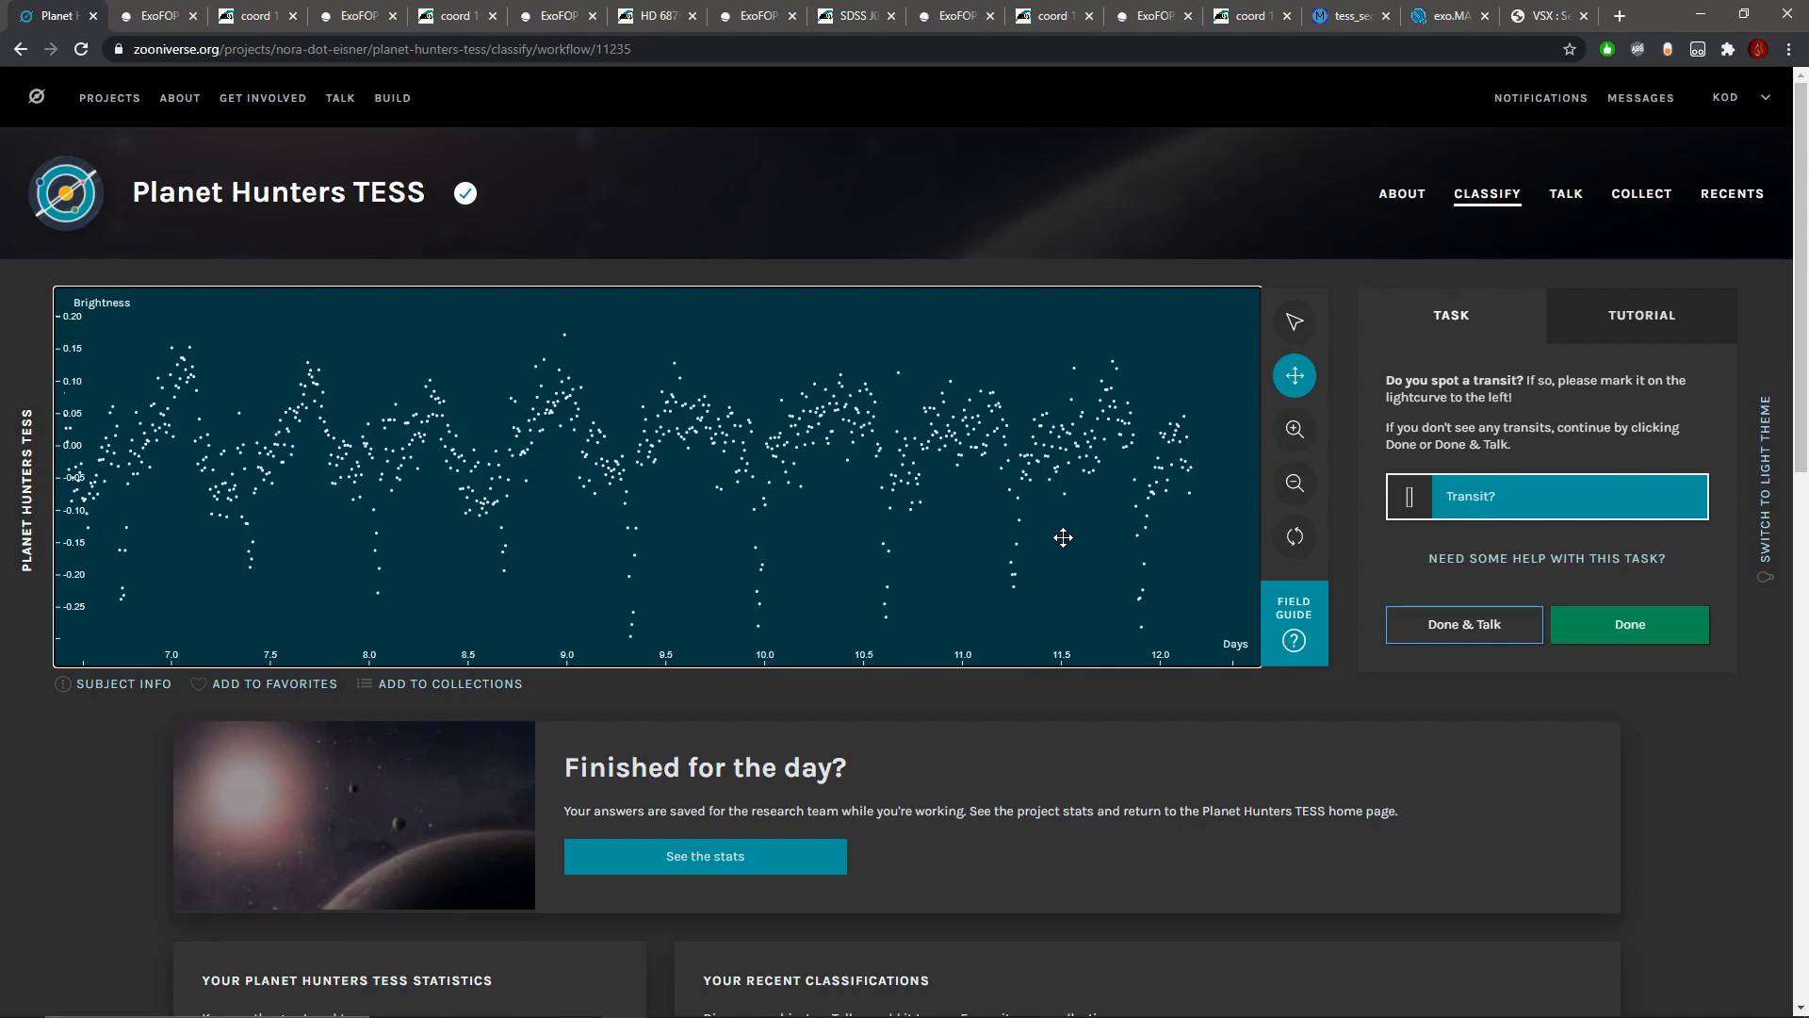
pyautogui.moveTo(557, 569)
pyautogui.mouseDown()
pyautogui.moveTo(896, 565)
pyautogui.moveTo(887, 583)
pyautogui.mouseUp()
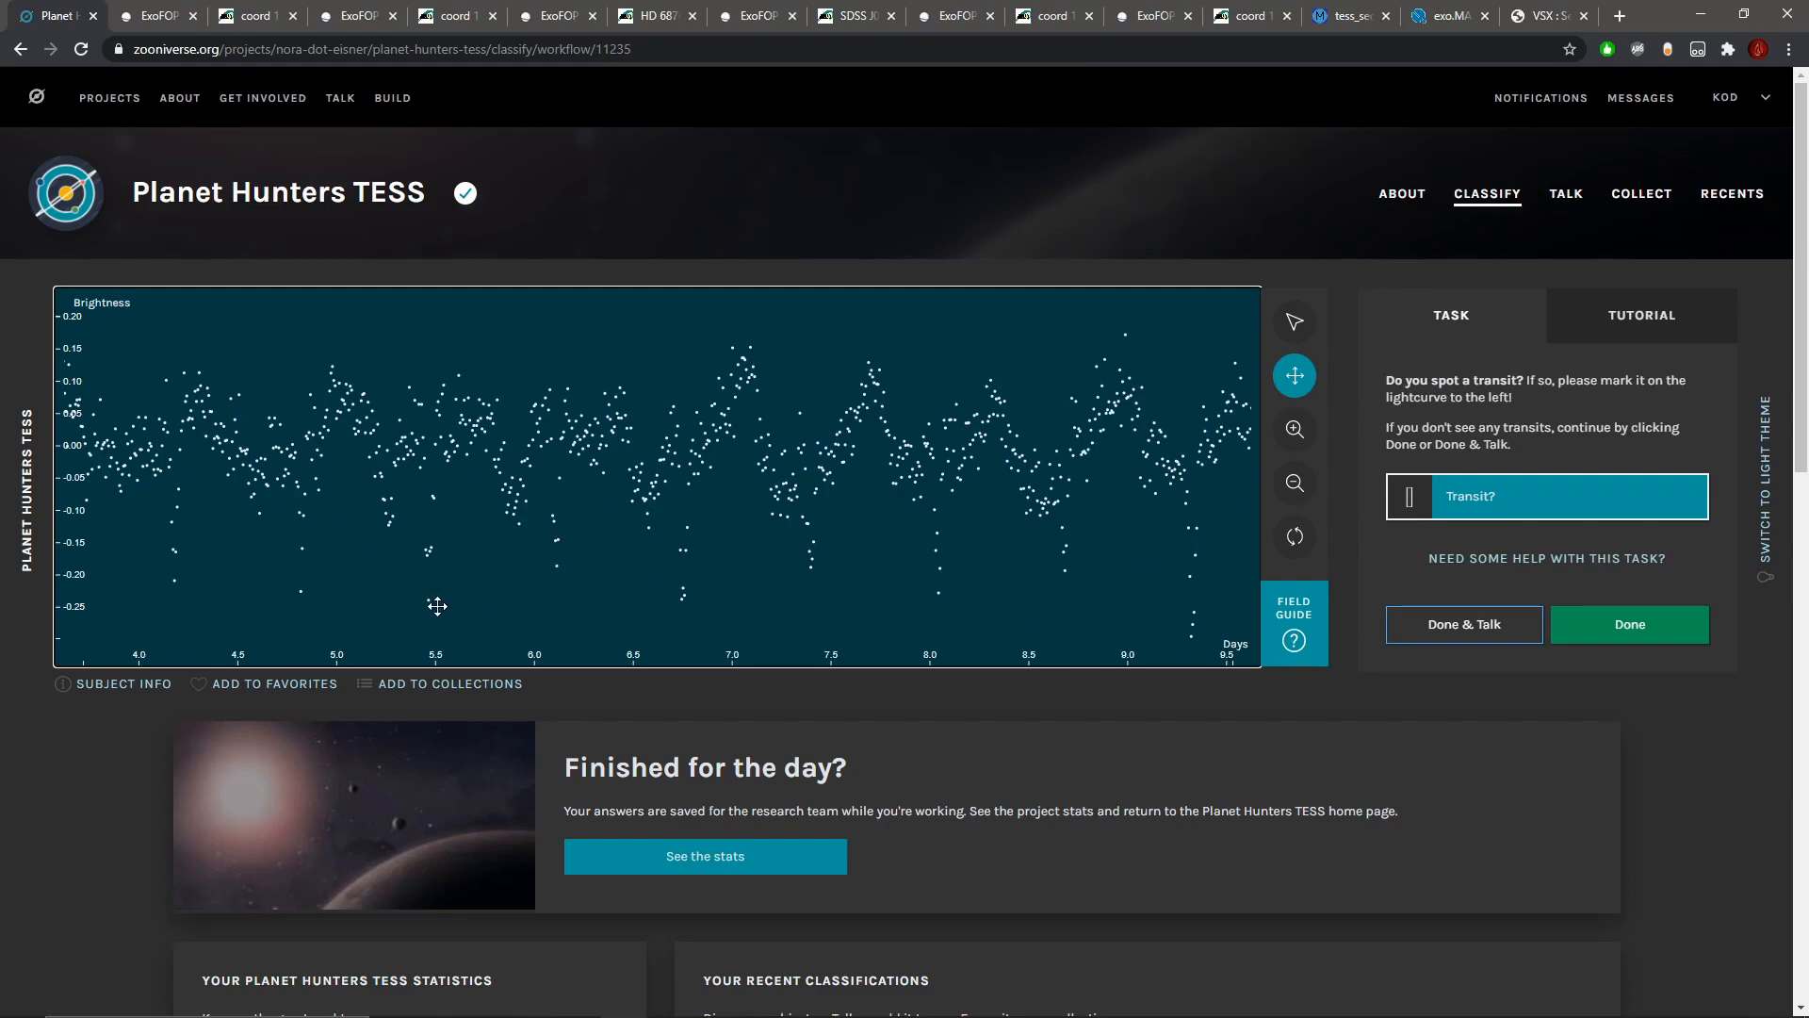
pyautogui.moveTo(292, 610); pyautogui.dragTo(728, 600)
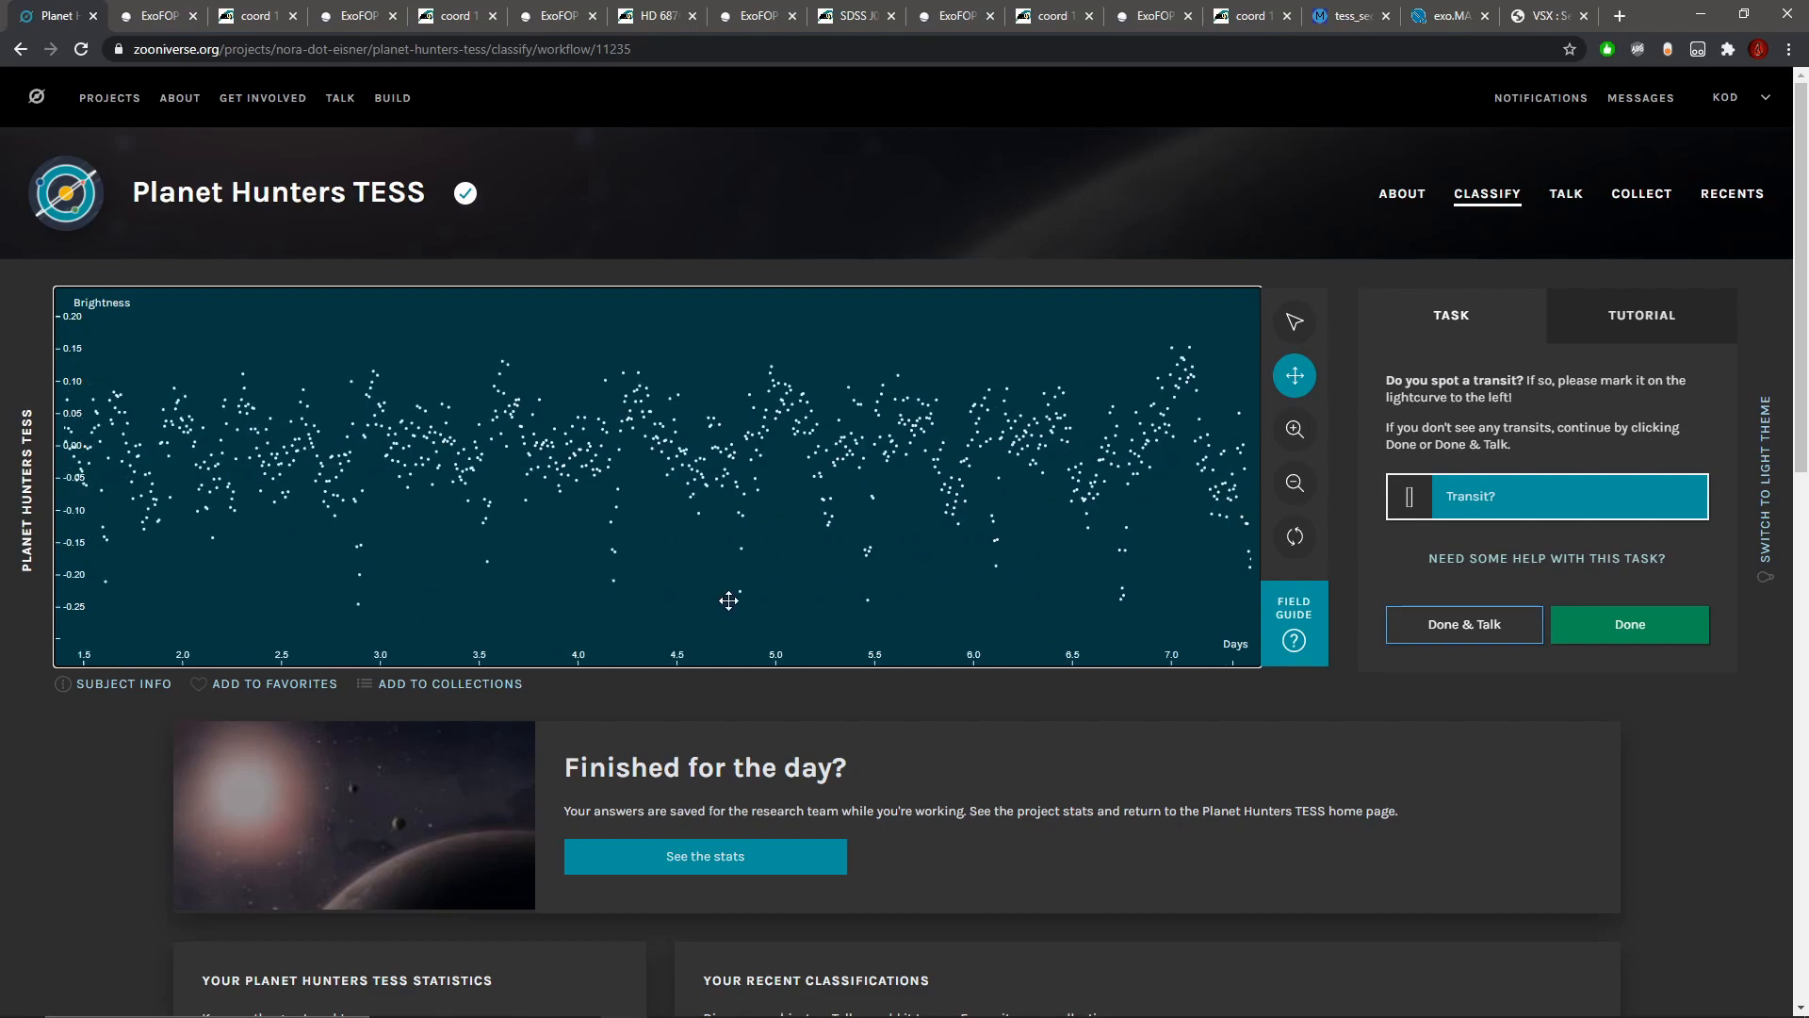
pyautogui.moveTo(477, 582); pyautogui.dragTo(778, 599)
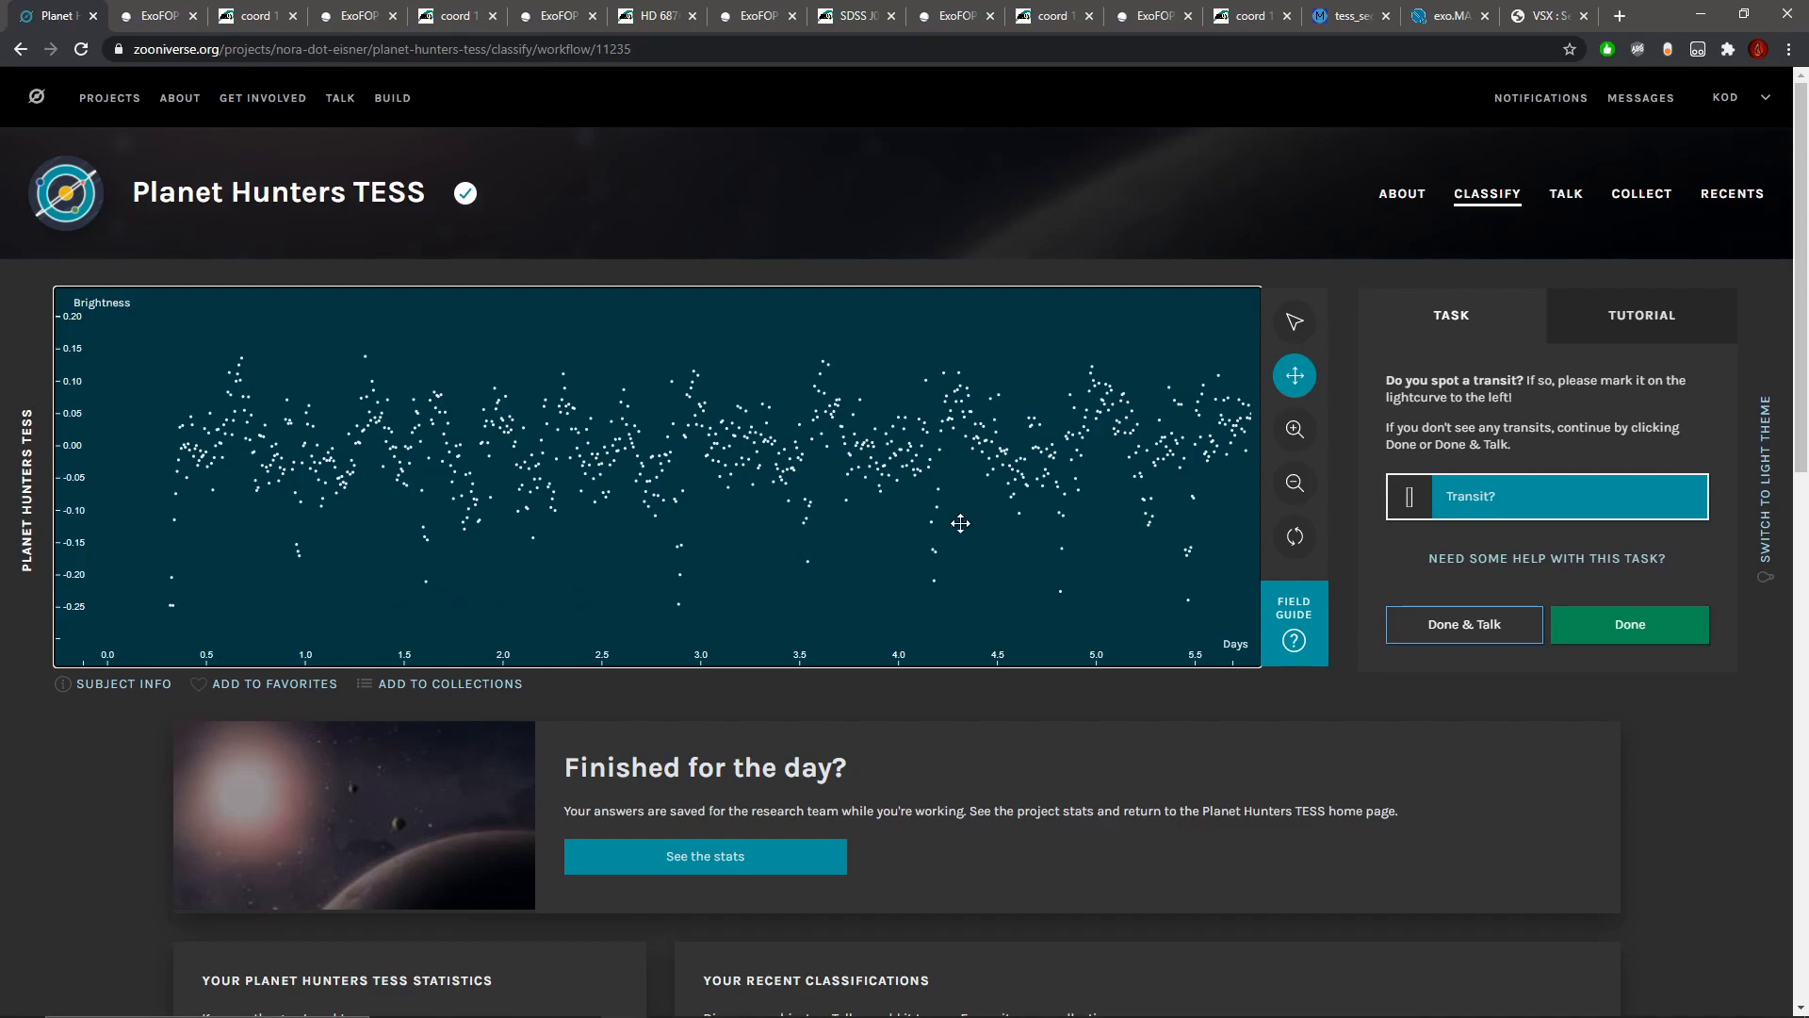
# Step: Mark the dips near days 0.9, 1.6, 2.9, 3.6, 4.2 and 4.8 as possible transits
pyautogui.click(1293, 322)
pyautogui.moveTo(278, 544); pyautogui.dragTo(433, 549)
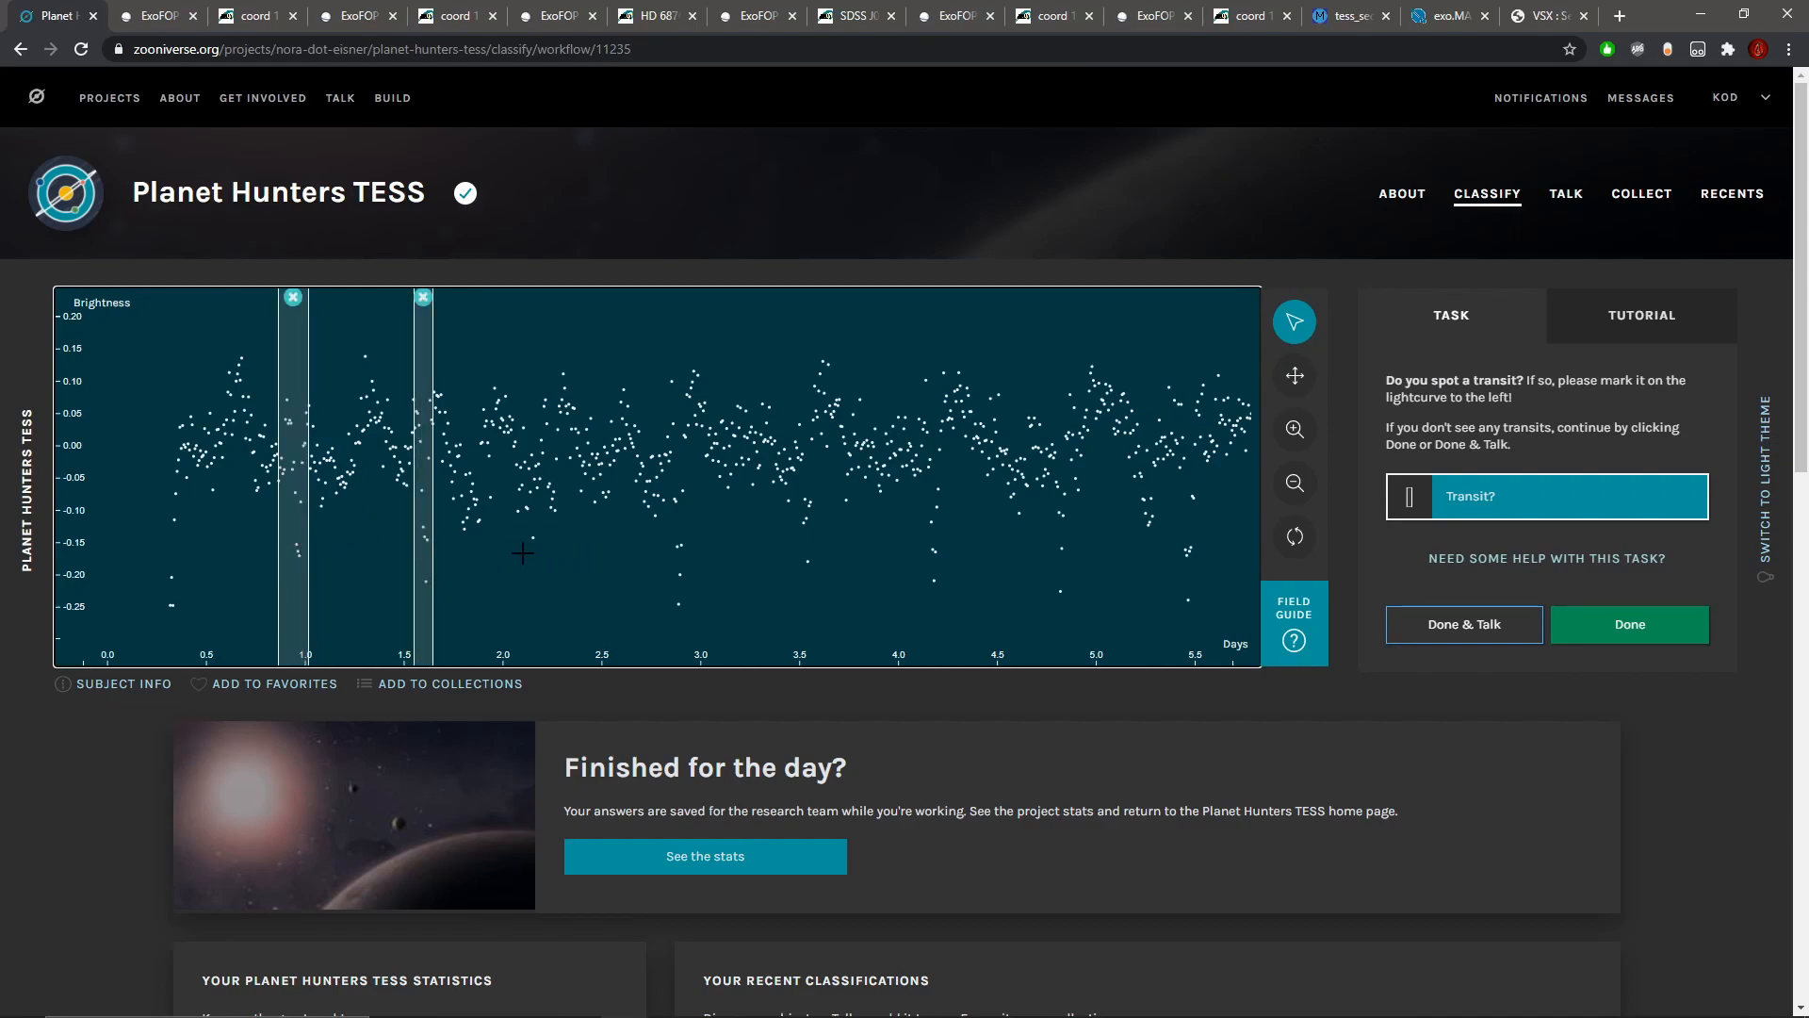
pyautogui.moveTo(670, 562); pyautogui.dragTo(832, 547)
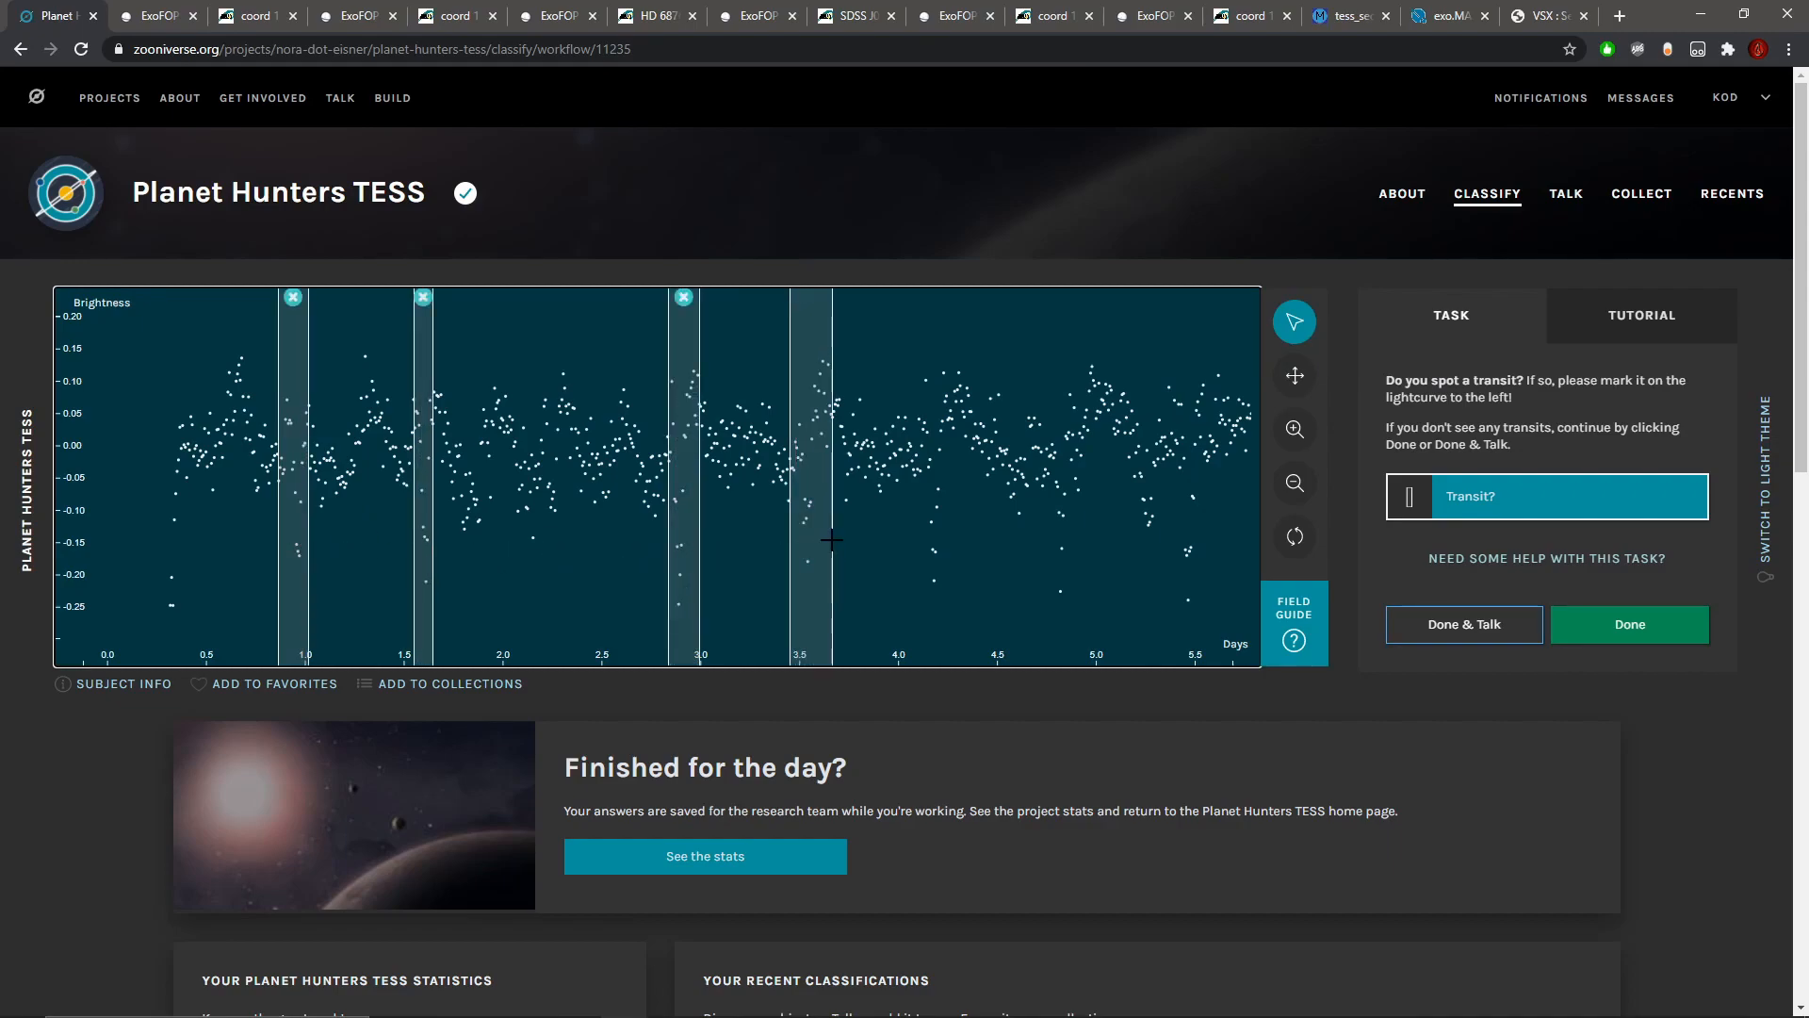
pyautogui.moveTo(424, 373)
pyautogui.mouseDown()
pyautogui.moveTo(479, 407)
pyautogui.moveTo(429, 407)
pyautogui.mouseUp()
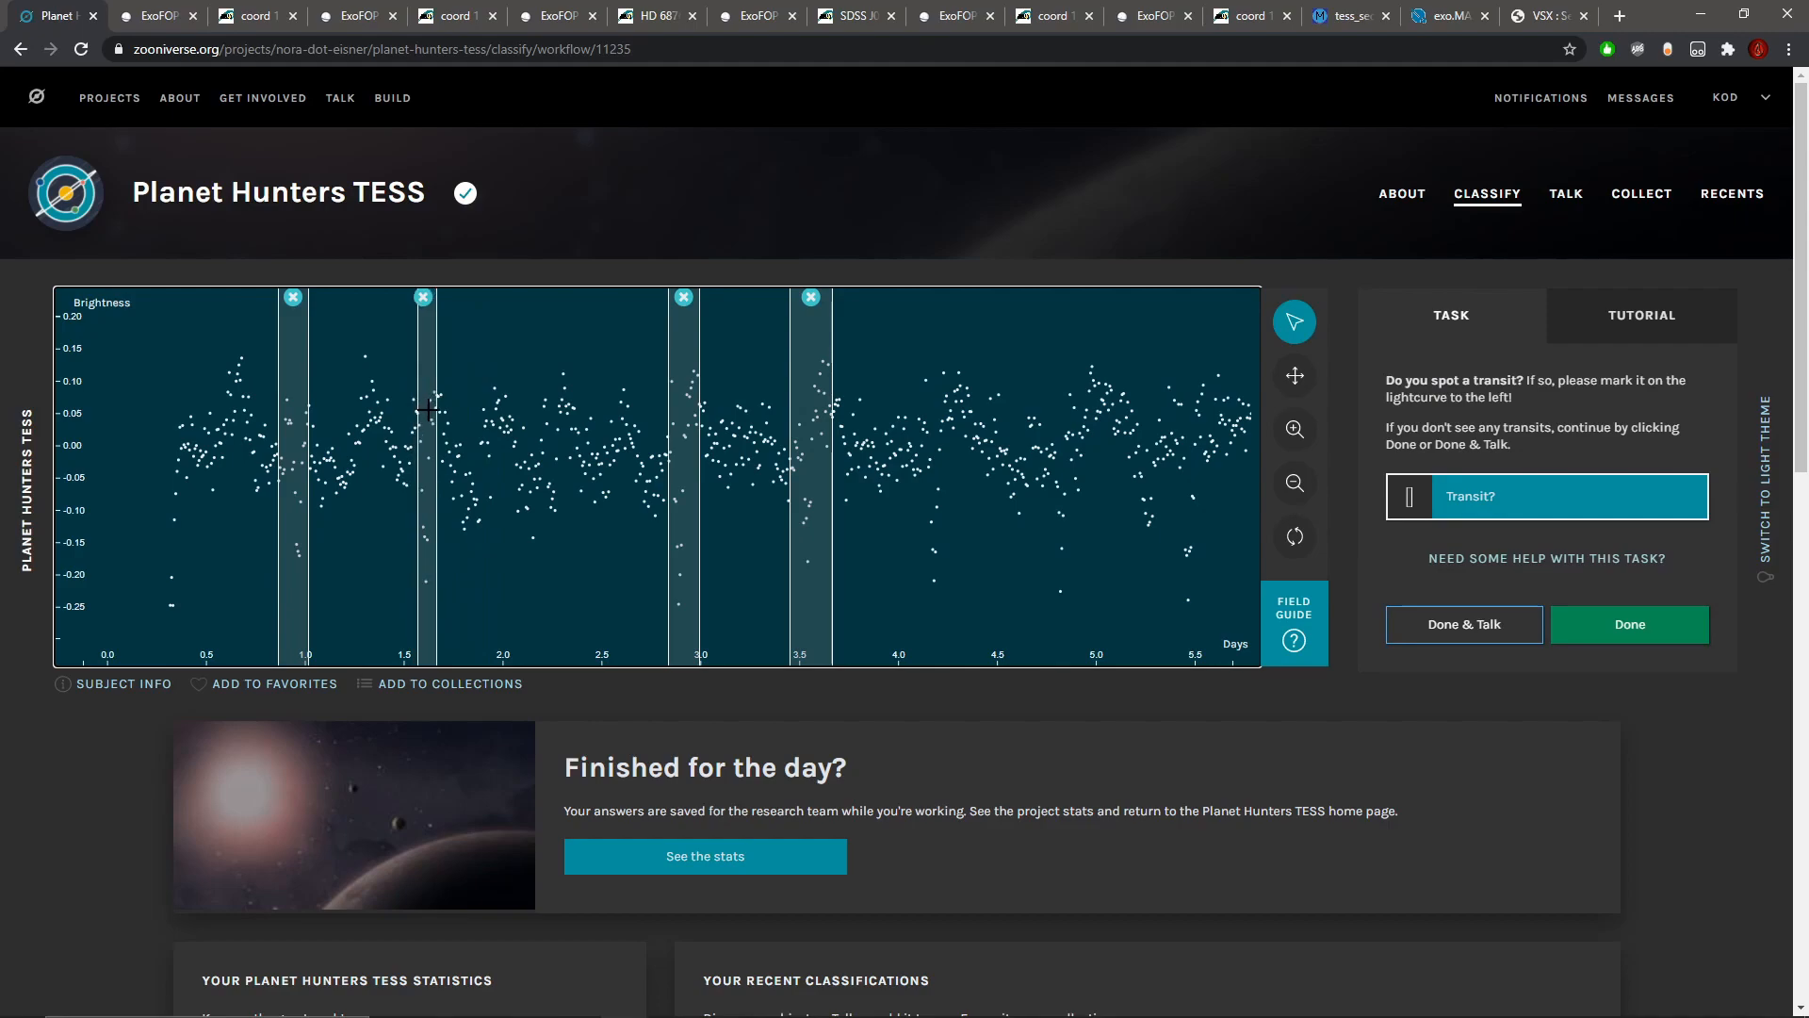
pyautogui.moveTo(920, 538); pyautogui.dragTo(942, 539)
pyautogui.moveTo(1057, 552)
pyautogui.mouseDown()
pyautogui.moveTo(1076, 554)
pyautogui.moveTo(1058, 555)
pyautogui.mouseUp()
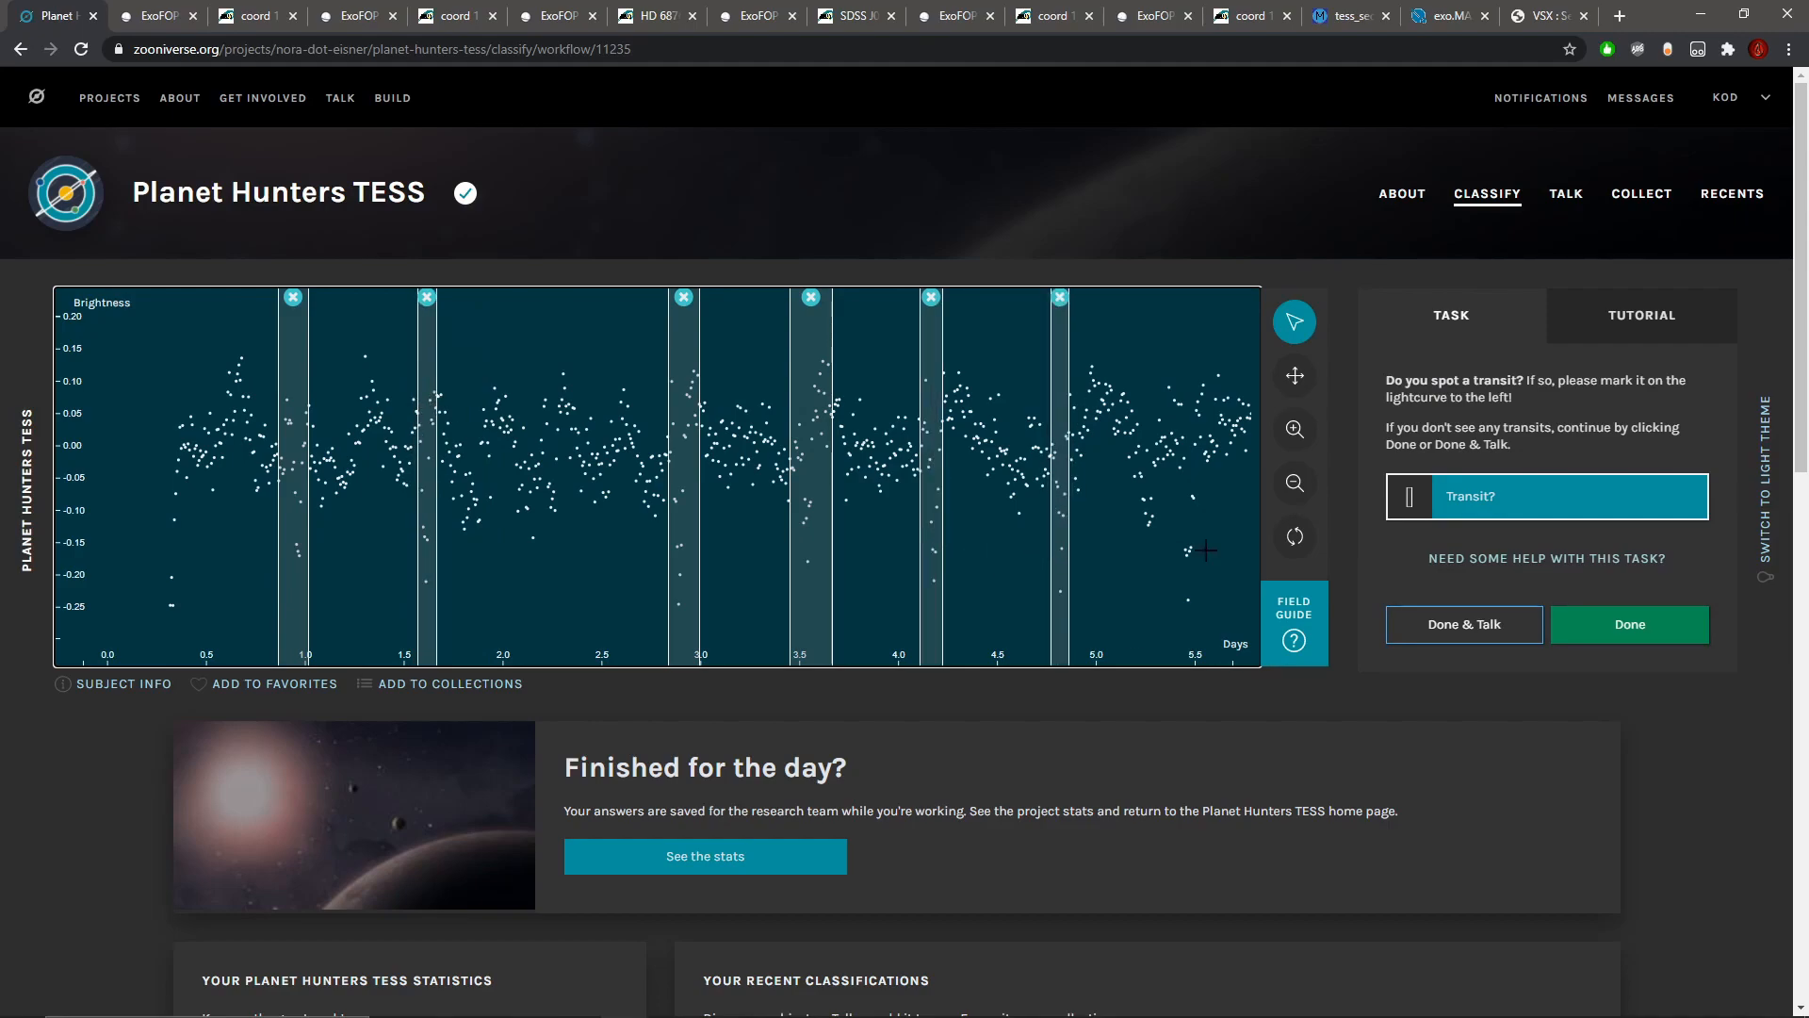
# Step: Mark each repeated dip from about day 5.4 through day 11.3 as a possible transit
pyautogui.click(1295, 376)
pyautogui.moveTo(1131, 471); pyautogui.dragTo(736, 472)
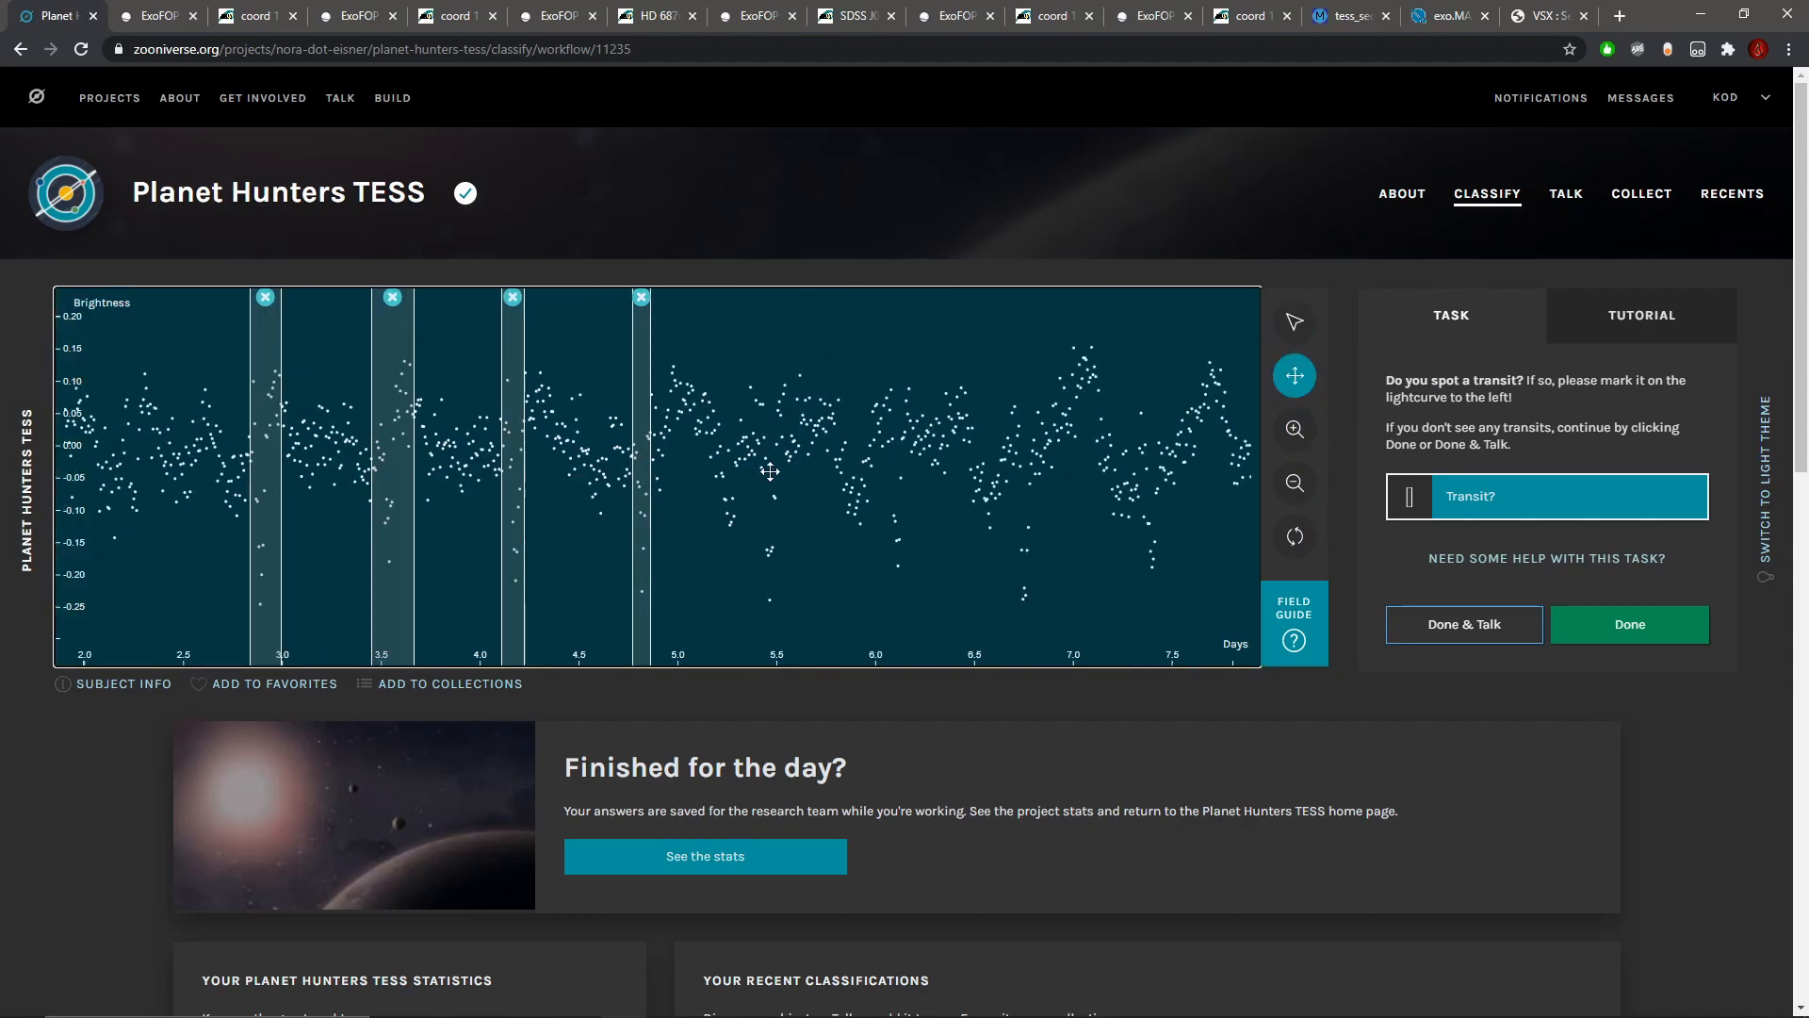
pyautogui.moveTo(903, 506); pyautogui.dragTo(774, 506)
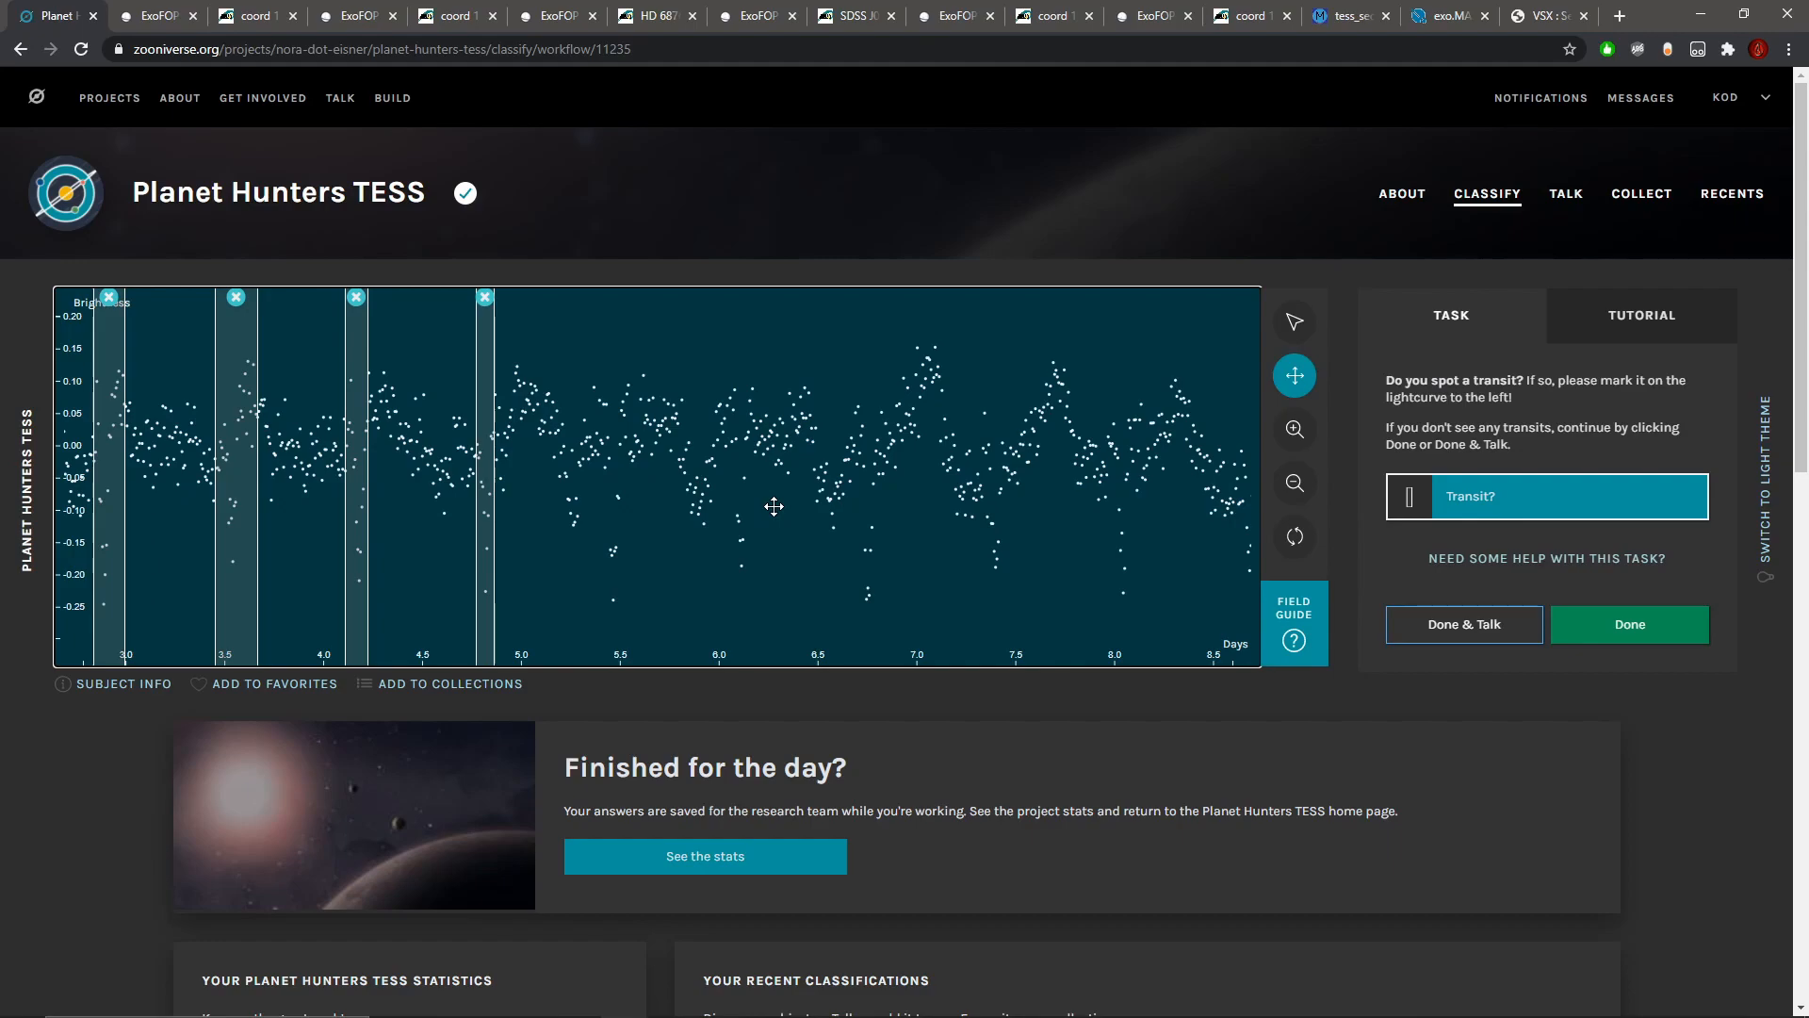
pyautogui.moveTo(113, 537); pyautogui.dragTo(565, 555)
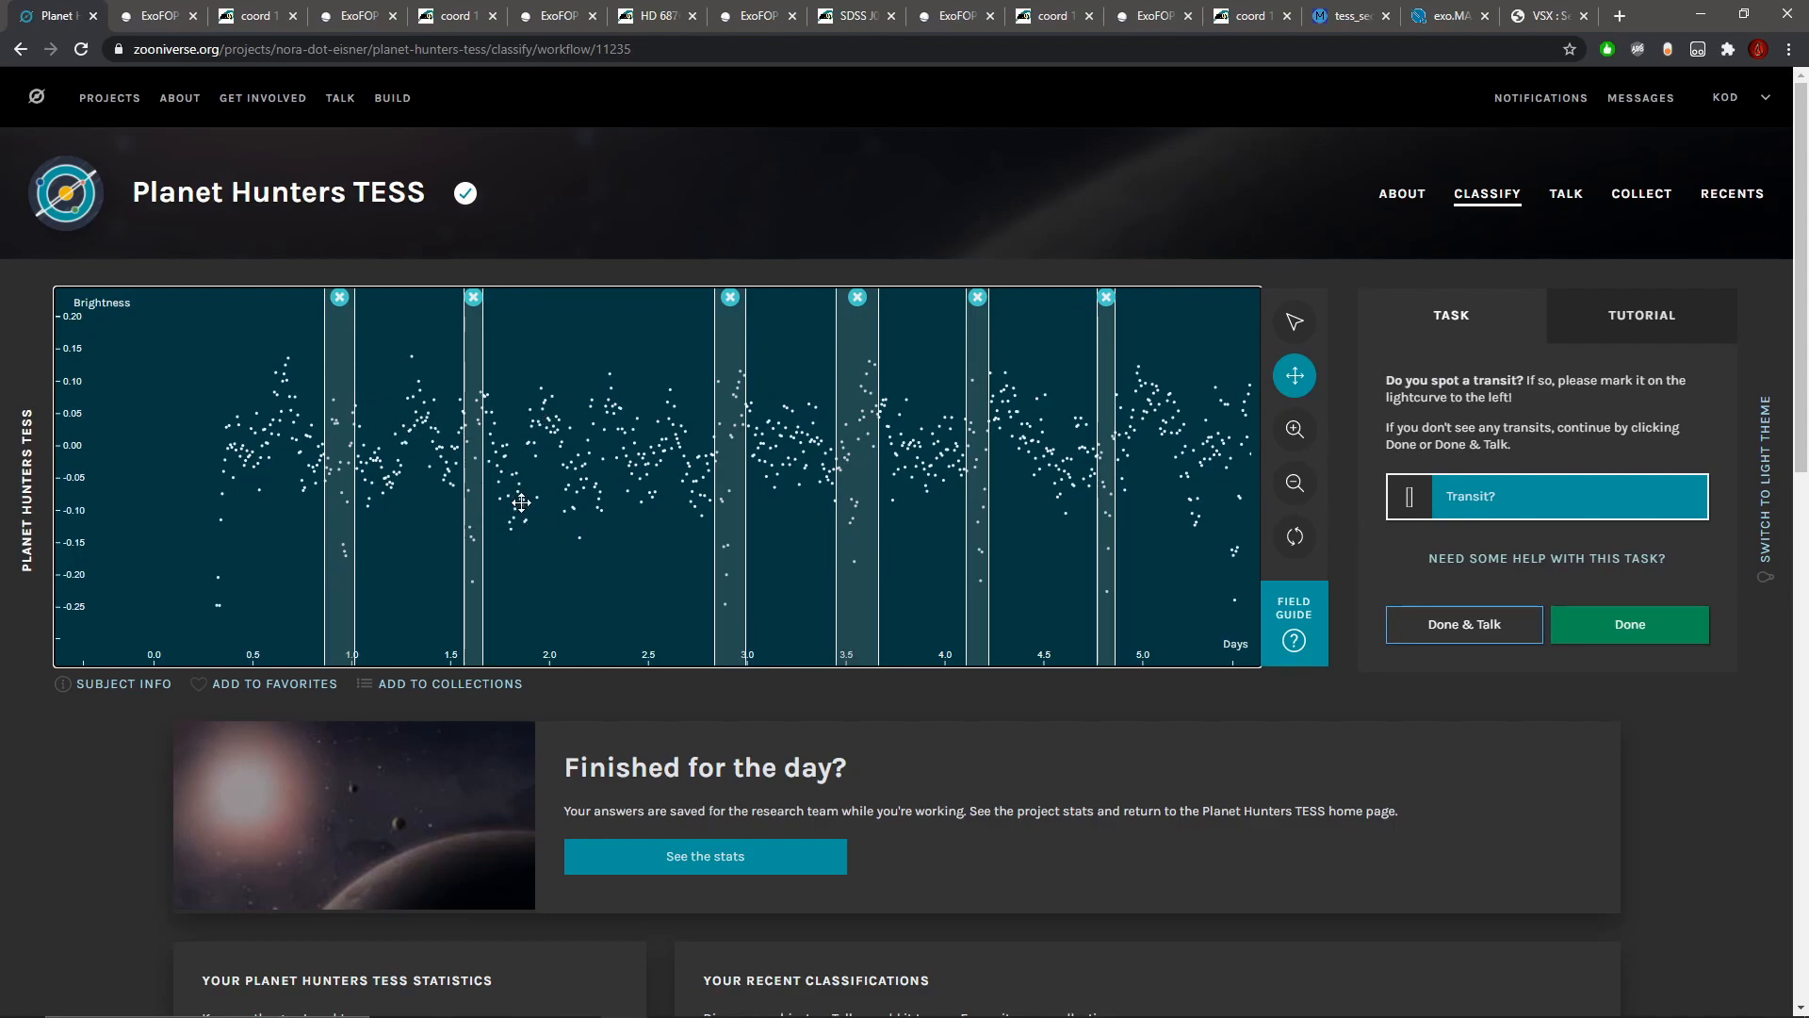
pyautogui.moveTo(1183, 454)
pyautogui.mouseDown()
pyautogui.moveTo(524, 471)
pyautogui.moveTo(607, 526)
pyautogui.moveTo(591, 527)
pyautogui.moveTo(1105, 547)
pyautogui.mouseUp()
pyautogui.click(1296, 326)
pyautogui.click(1290, 385)
pyautogui.moveTo(1172, 462); pyautogui.dragTo(564, 464)
pyautogui.click(1291, 322)
pyautogui.moveTo(596, 551); pyautogui.dragTo(1131, 556)
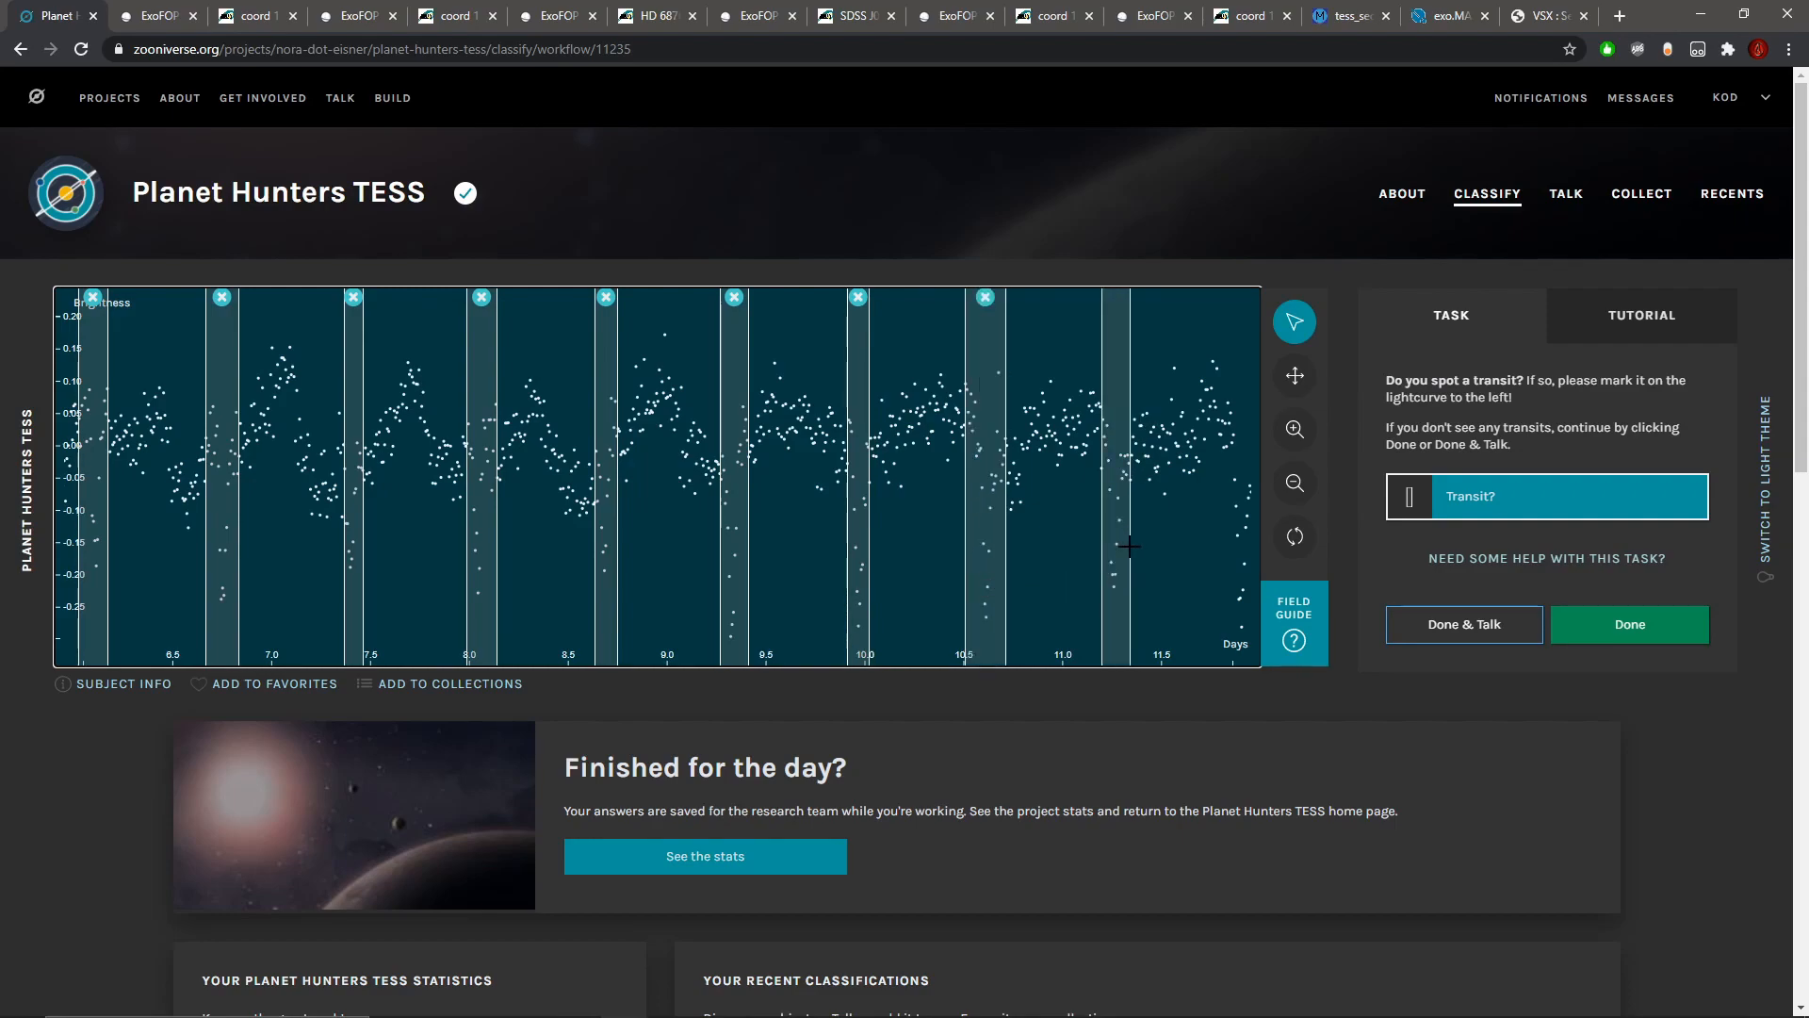
# Step: Mark the dips near days 11.9 and 13.8 on either side of the data gap, and recheck the star's metadata
pyautogui.click(1295, 375)
pyautogui.moveTo(1146, 445); pyautogui.dragTo(590, 448)
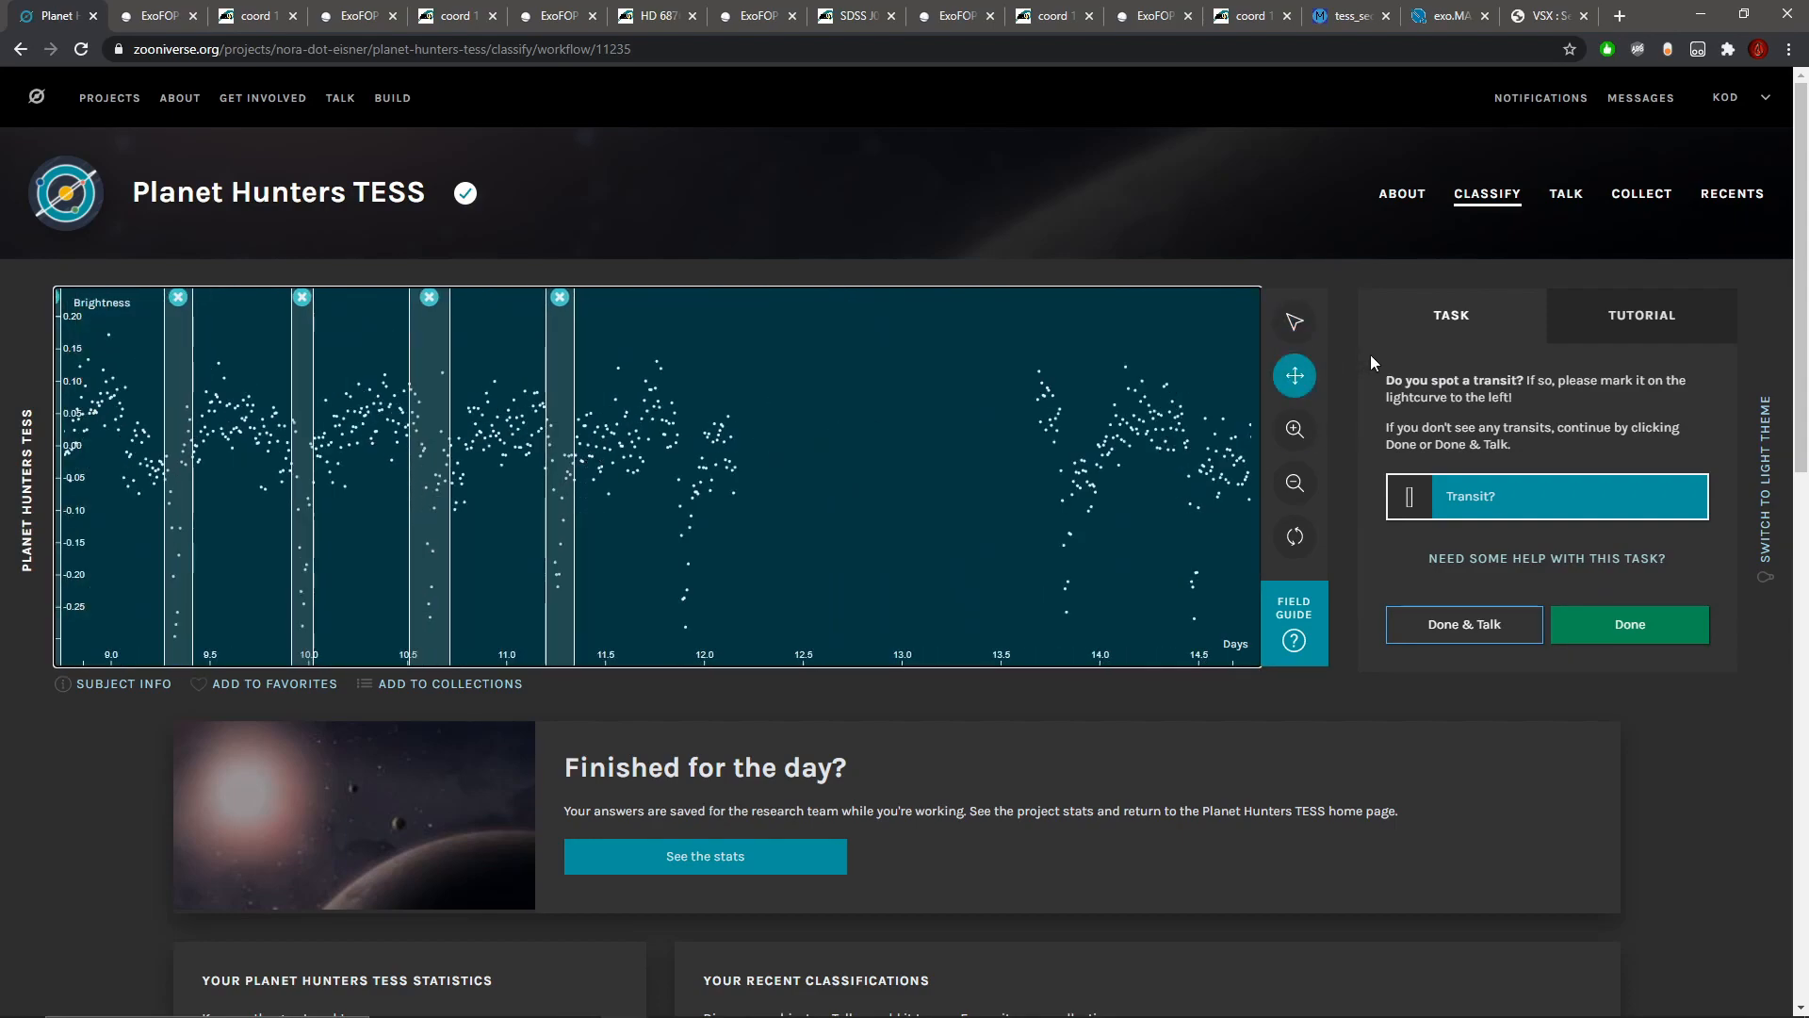
pyautogui.click(1294, 322)
pyautogui.moveTo(671, 561); pyautogui.dragTo(703, 563)
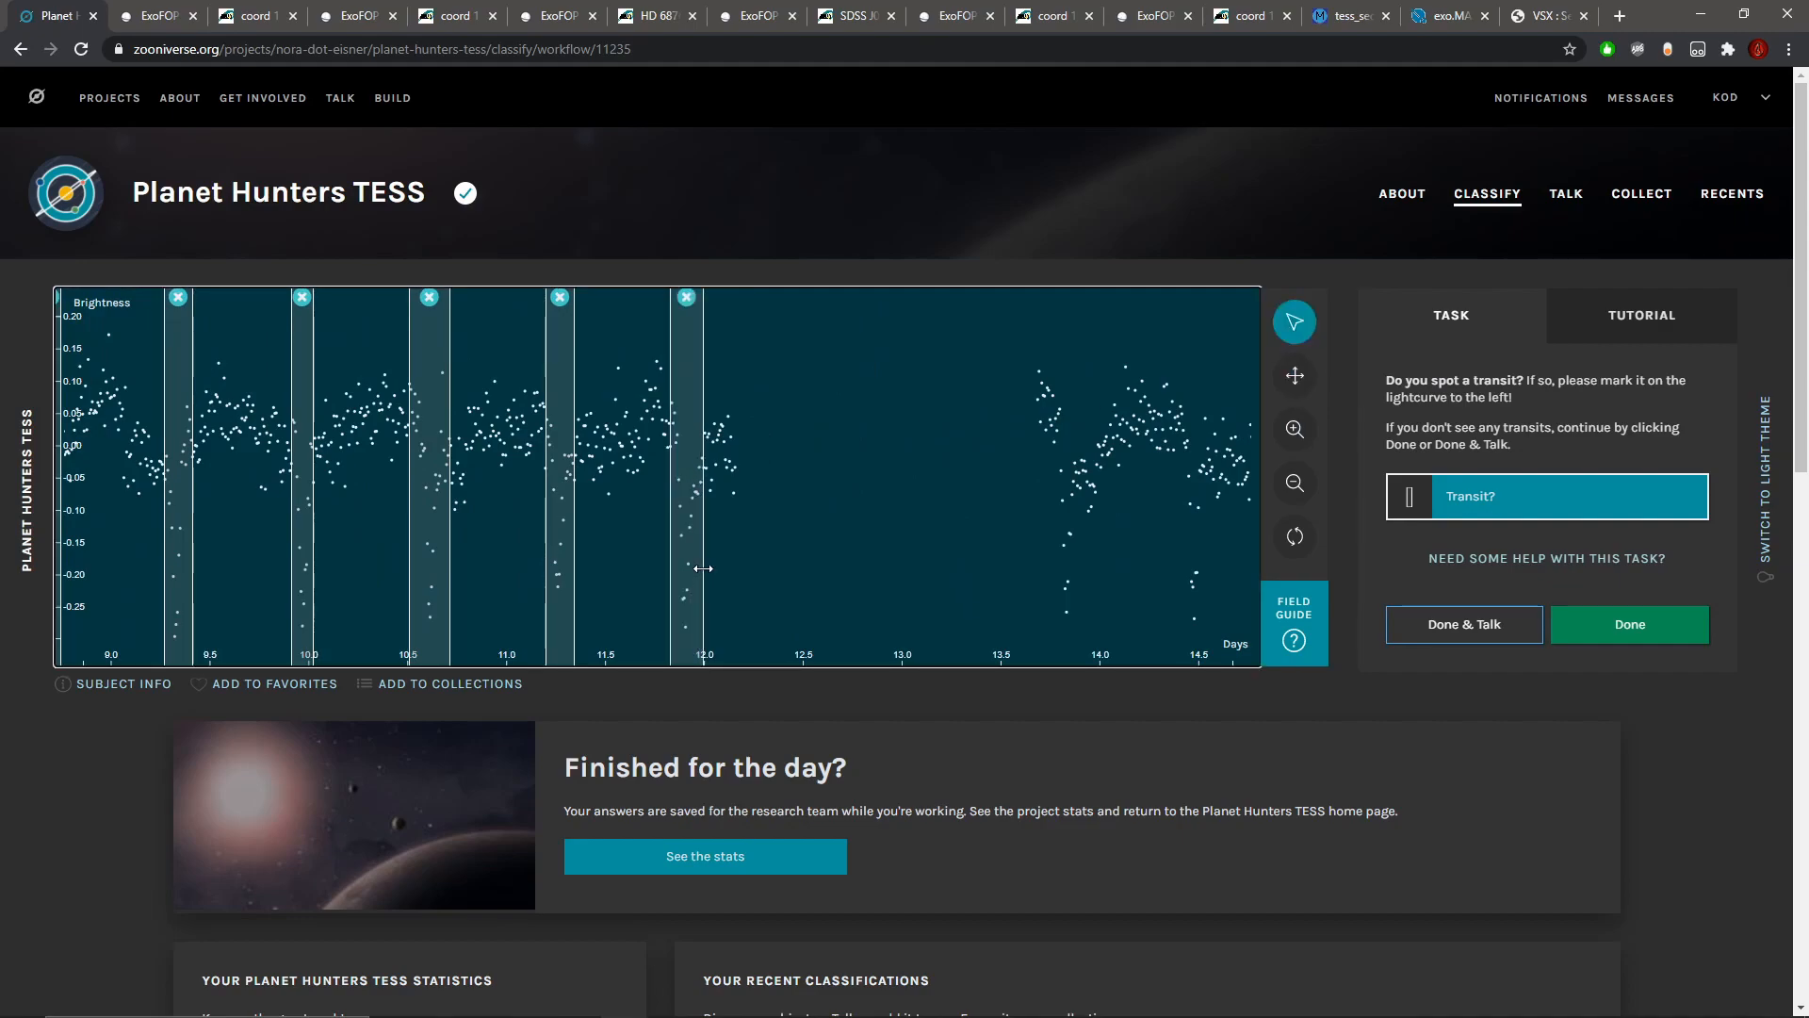
pyautogui.moveTo(1038, 566); pyautogui.dragTo(1085, 568)
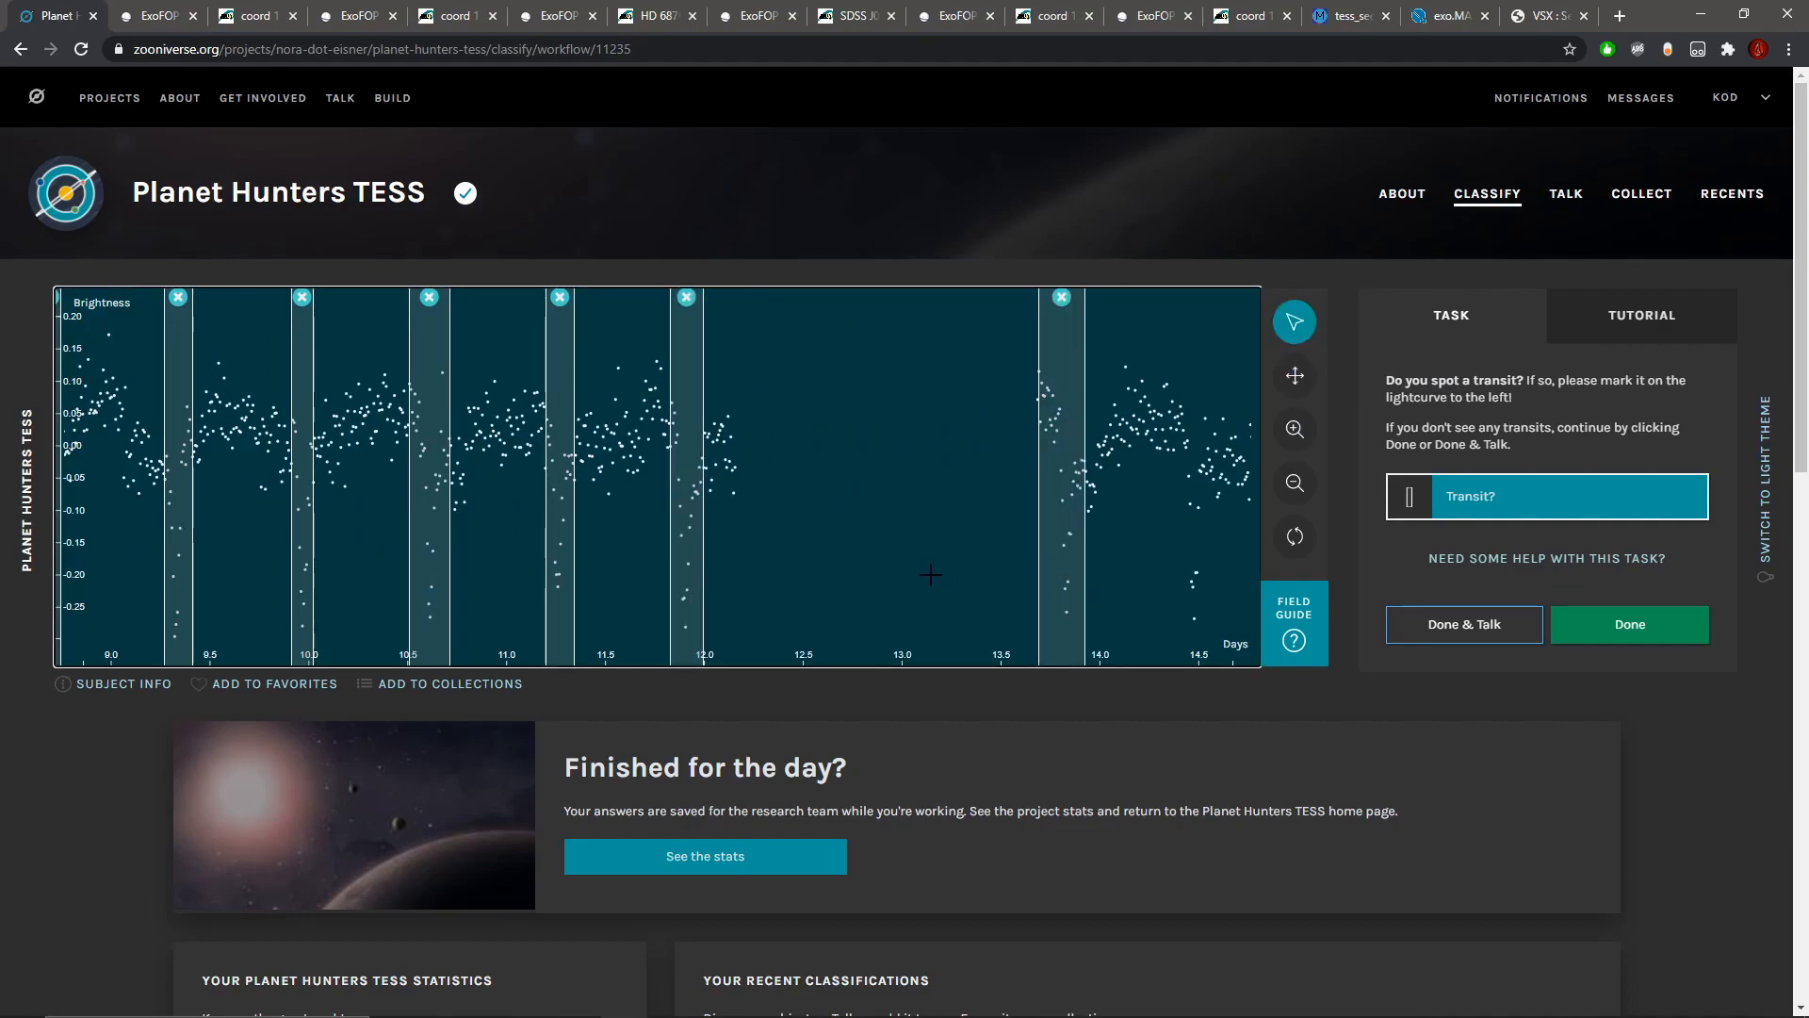
pyautogui.click(99, 685)
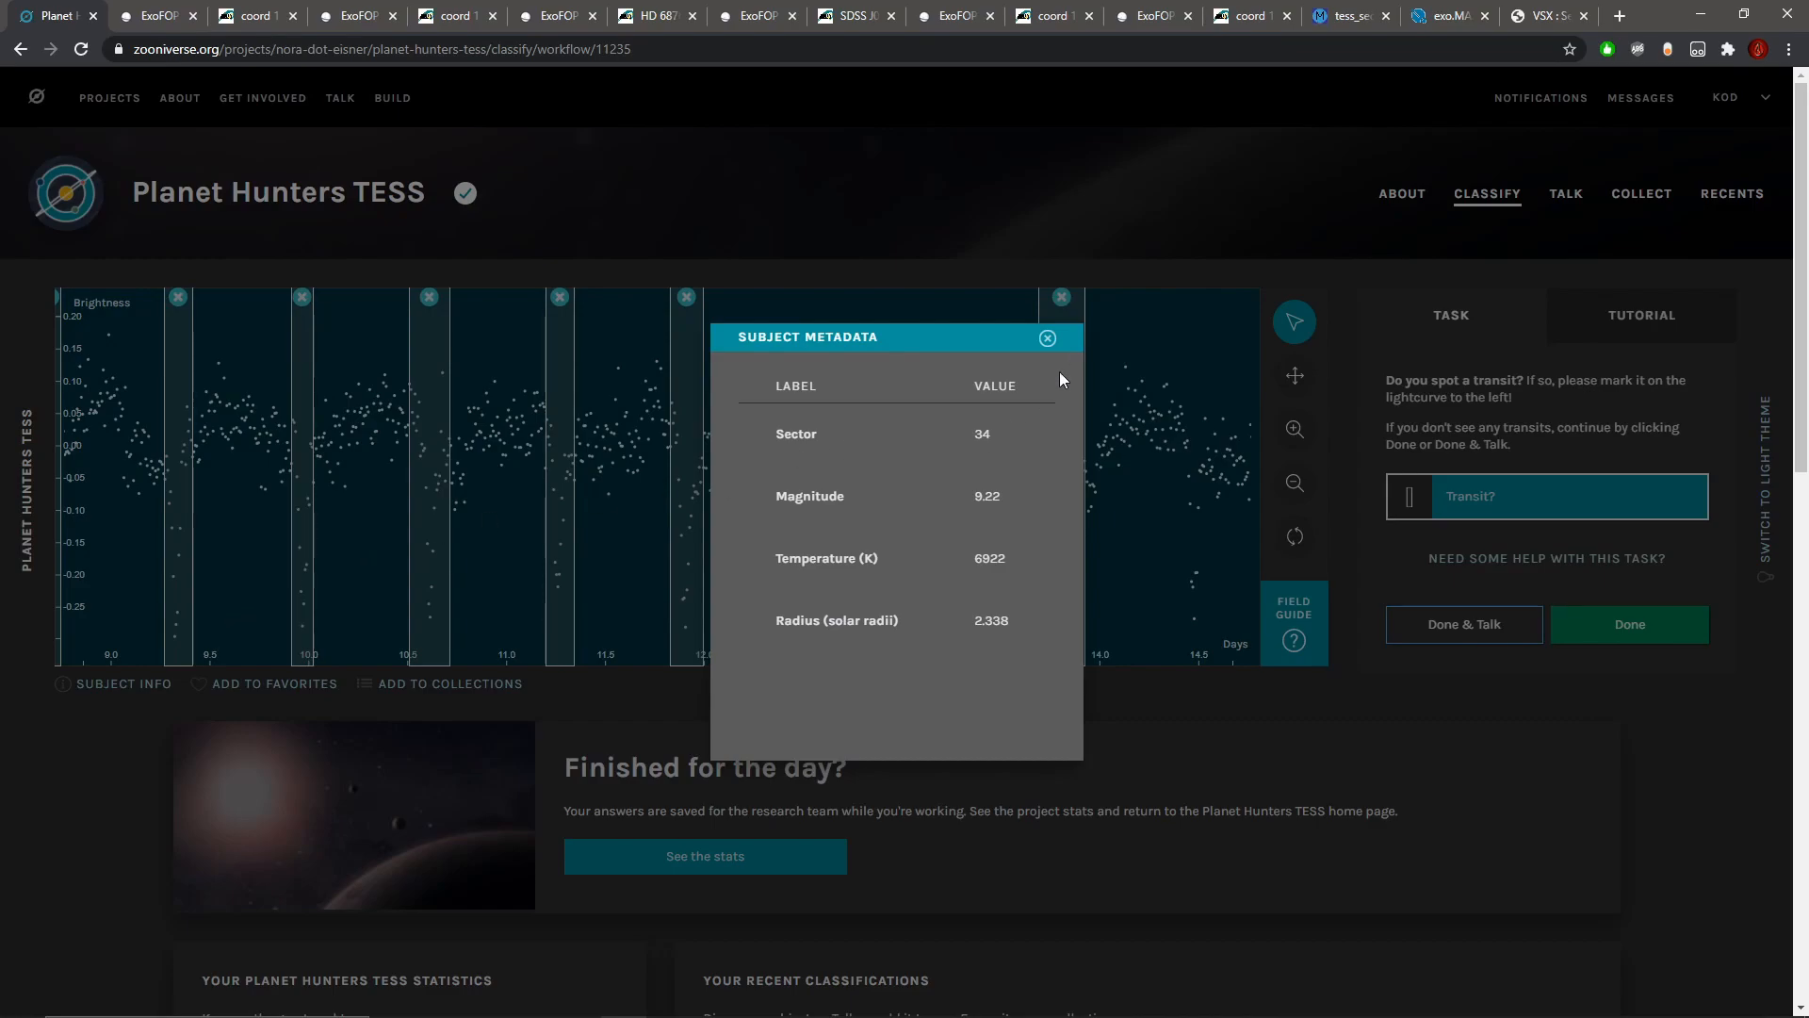
pyautogui.click(1047, 337)
# Step: Mark the dips near days 14.5, 15.1, 15.8, 16.4 and 17.0 as possible transits
pyautogui.click(1295, 375)
pyautogui.moveTo(827, 471); pyautogui.dragTo(650, 469)
pyautogui.click(1295, 322)
pyautogui.moveTo(643, 540); pyautogui.dragTo(662, 540)
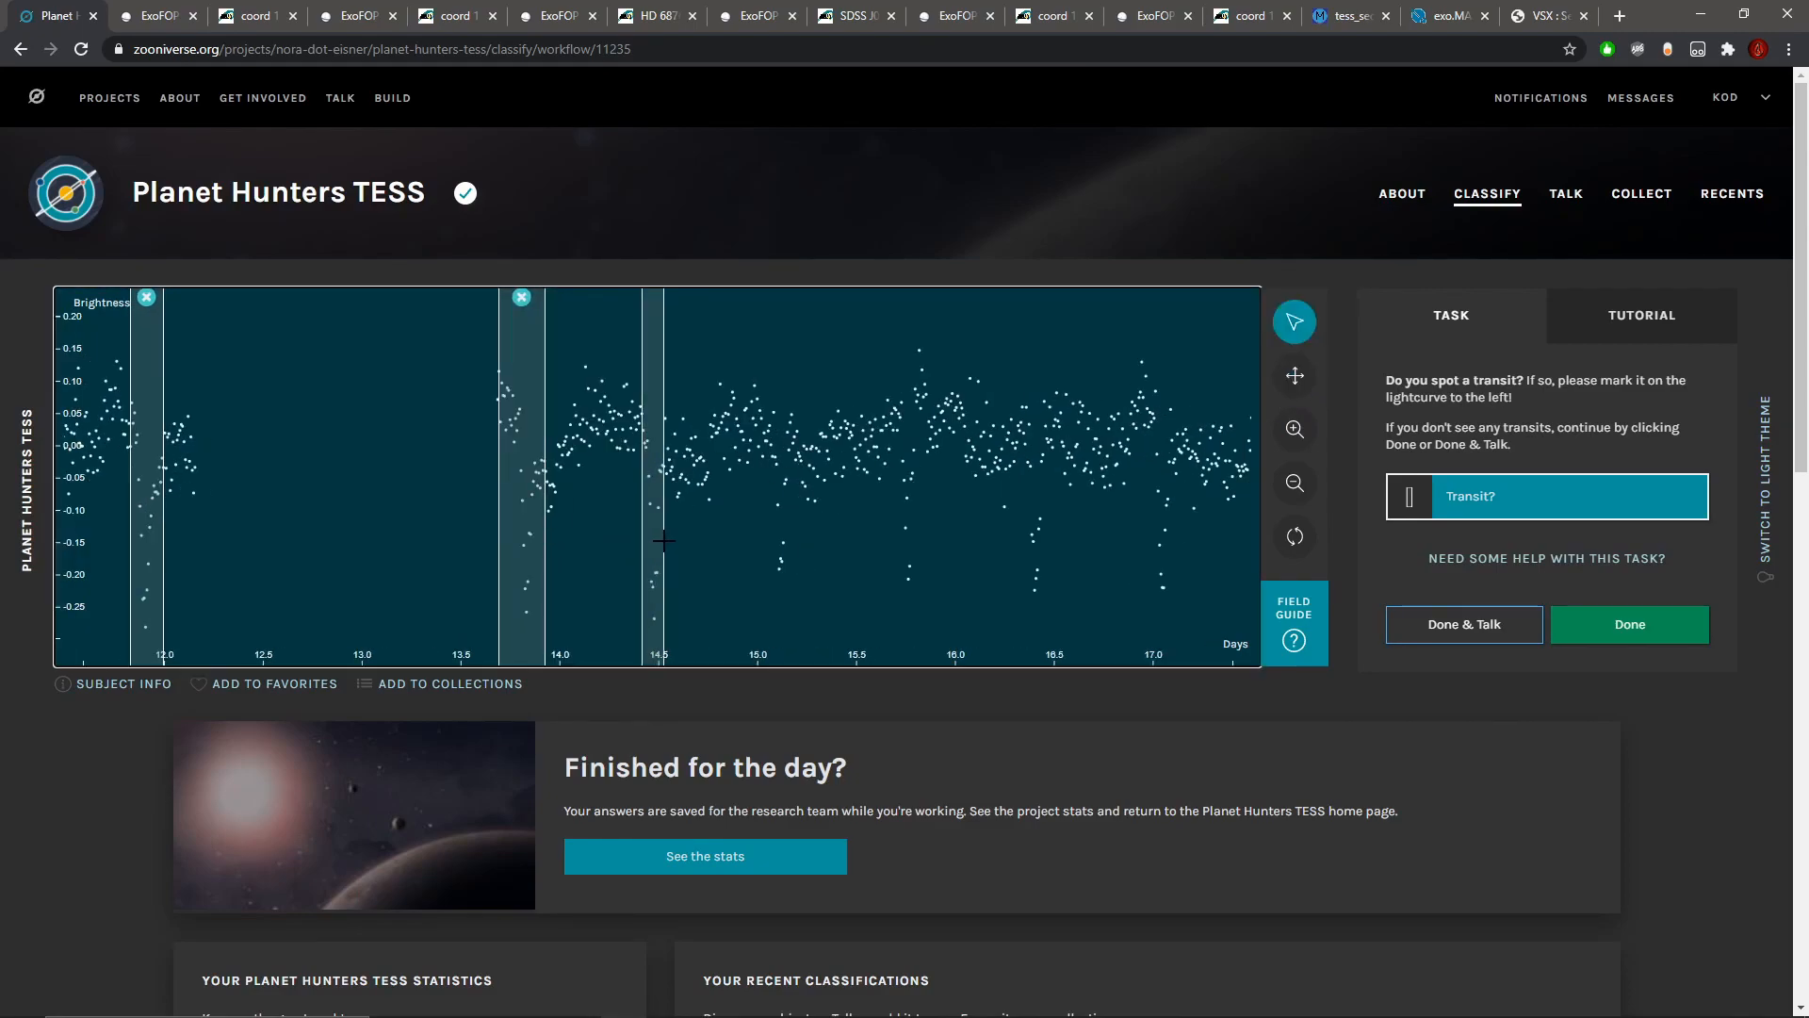
pyautogui.moveTo(770, 521); pyautogui.dragTo(932, 513)
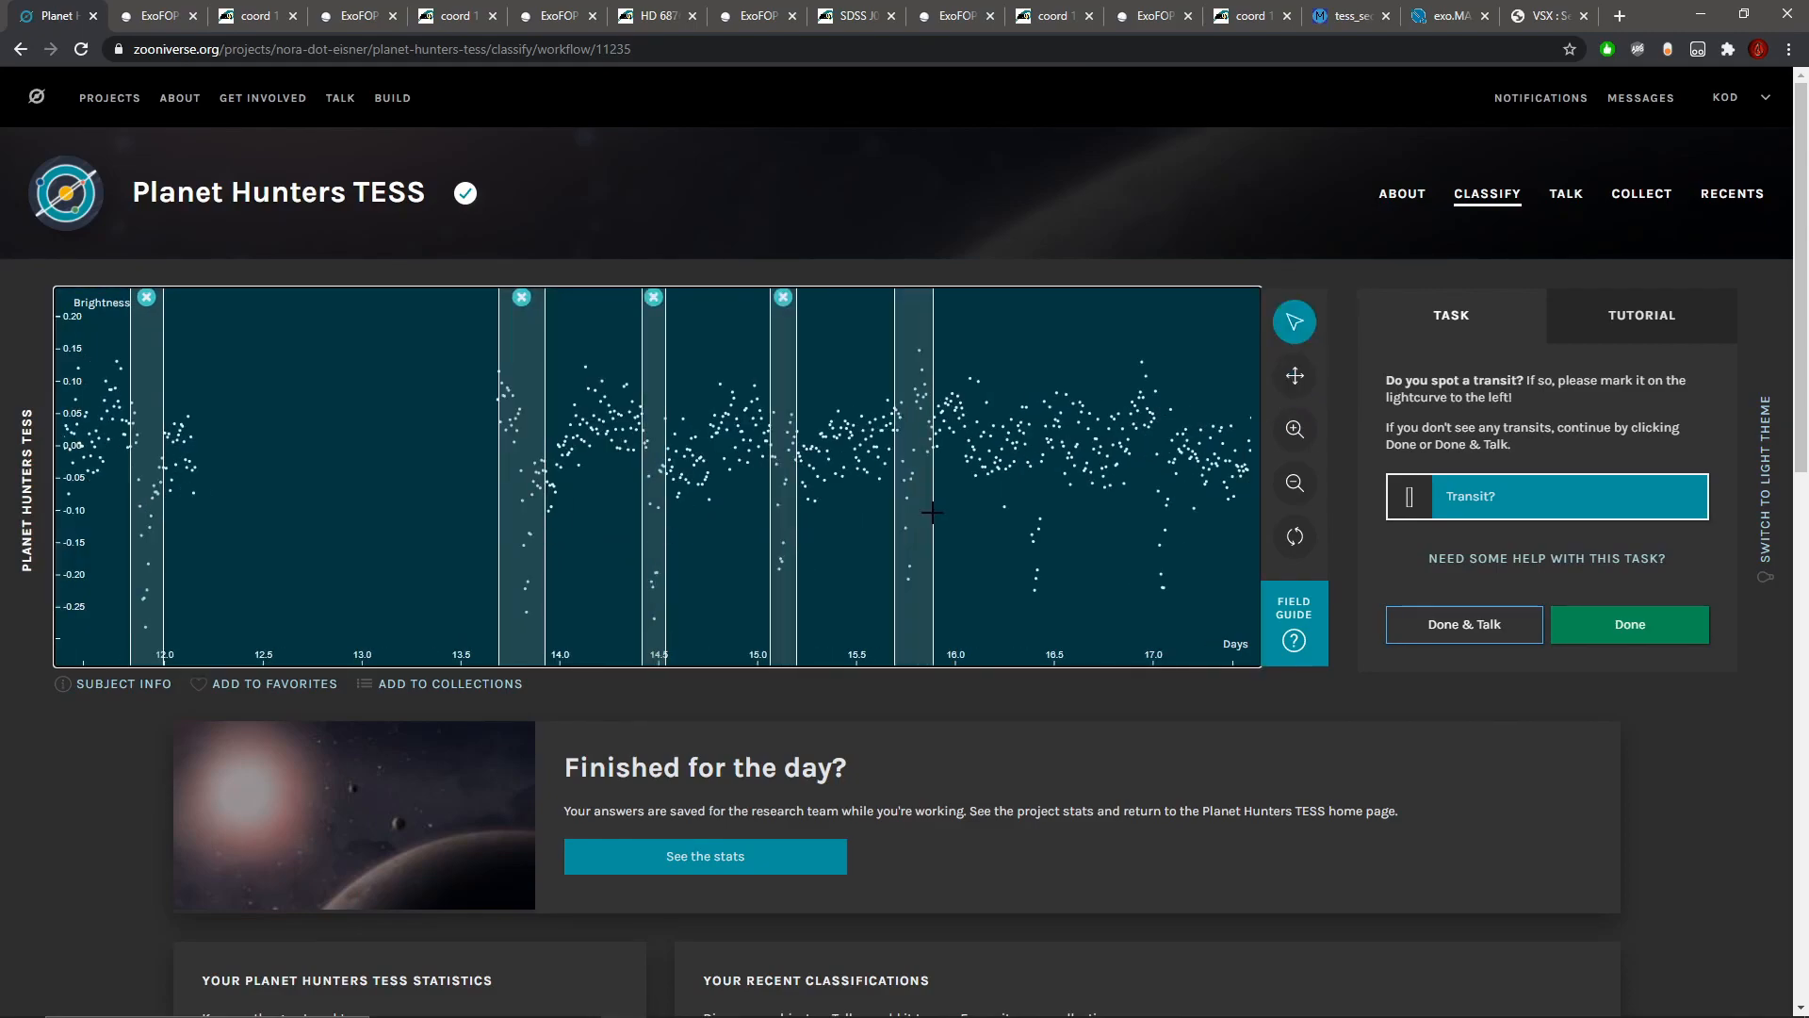
pyautogui.moveTo(1014, 554); pyautogui.dragTo(1169, 538)
# Step: Mark the six repeated dips from about day 17.7 through day 20.9 as possible transits
pyautogui.click(1295, 375)
pyautogui.moveTo(1083, 471); pyautogui.dragTo(332, 471)
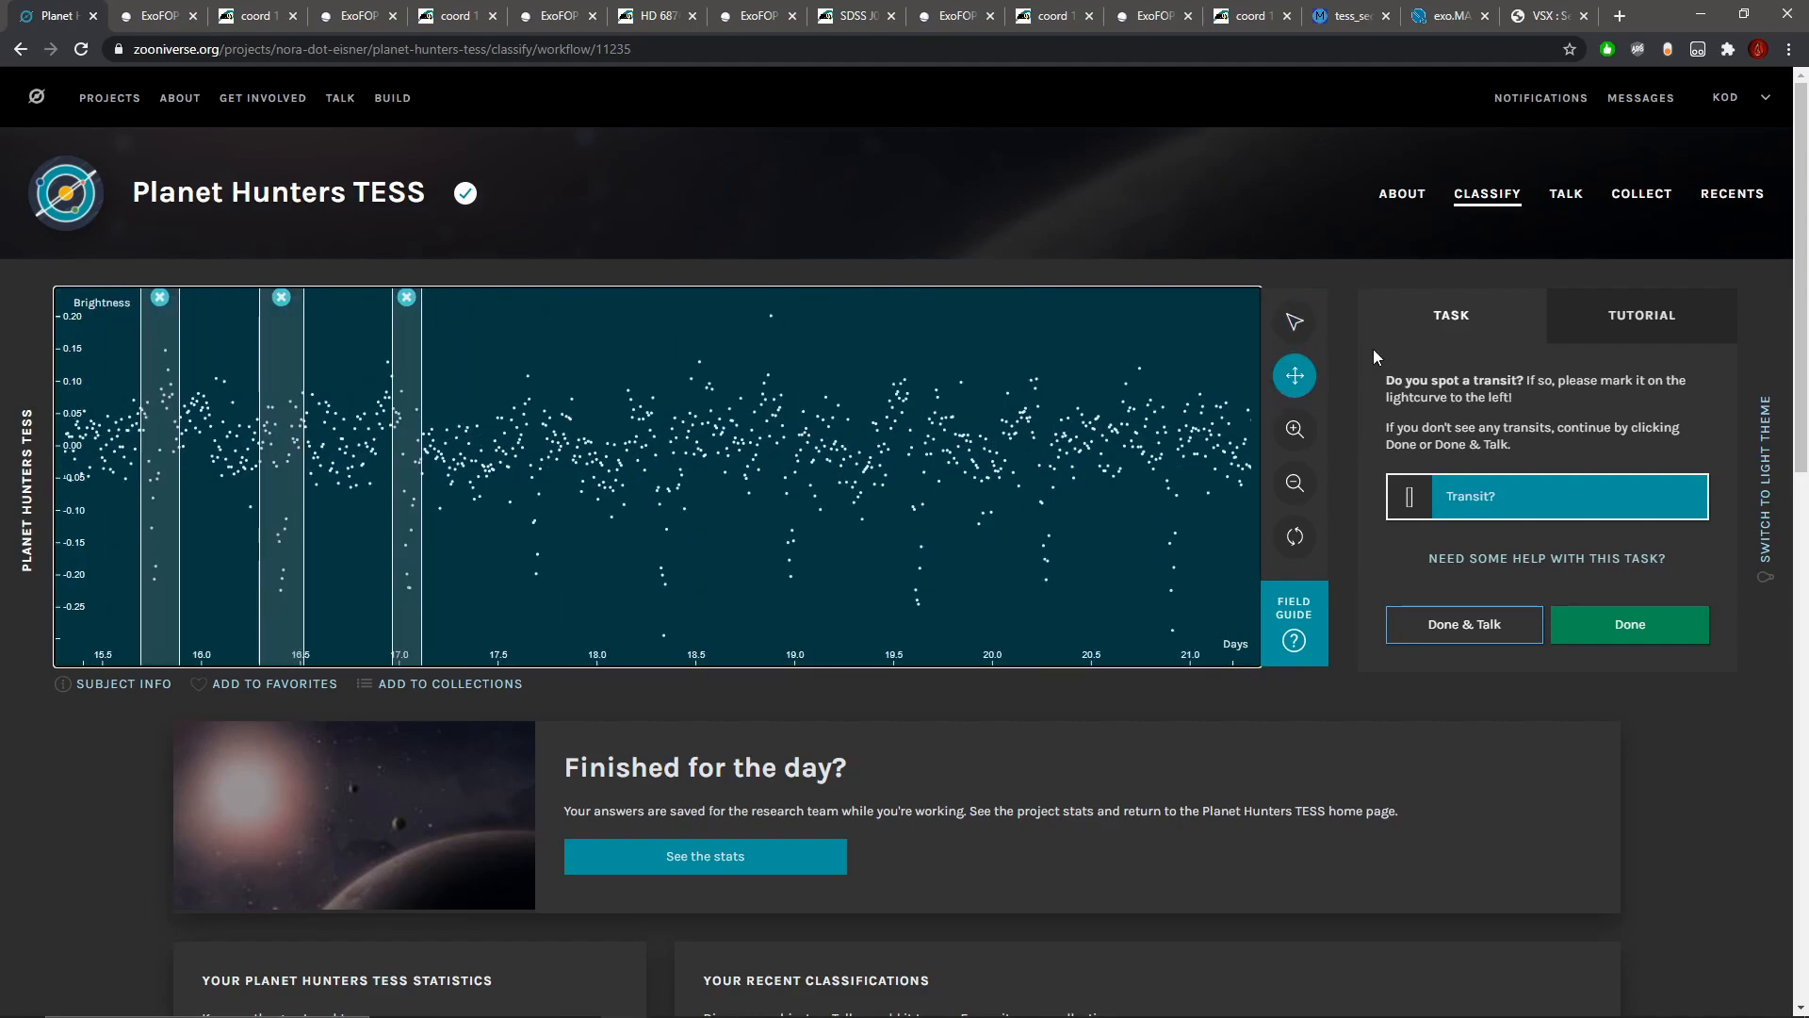
pyautogui.click(1295, 322)
pyautogui.moveTo(534, 514); pyautogui.dragTo(523, 510)
pyautogui.moveTo(654, 540); pyautogui.dragTo(805, 539)
pyautogui.moveTo(911, 562)
pyautogui.mouseDown()
pyautogui.moveTo(1070, 539)
pyautogui.moveTo(1195, 571)
pyautogui.mouseUp()
# Step: Mark the dips from about day 21.5 through day 24.8, plus the skipped one near day 2.2, as possible transits
pyautogui.click(1295, 375)
pyautogui.moveTo(1118, 395); pyautogui.dragTo(211, 407)
pyautogui.click(1295, 321)
pyautogui.moveTo(367, 504); pyautogui.dragTo(924, 534)
pyautogui.moveTo(1025, 565); pyautogui.dragTo(1055, 563)
pyautogui.click(1293, 482)
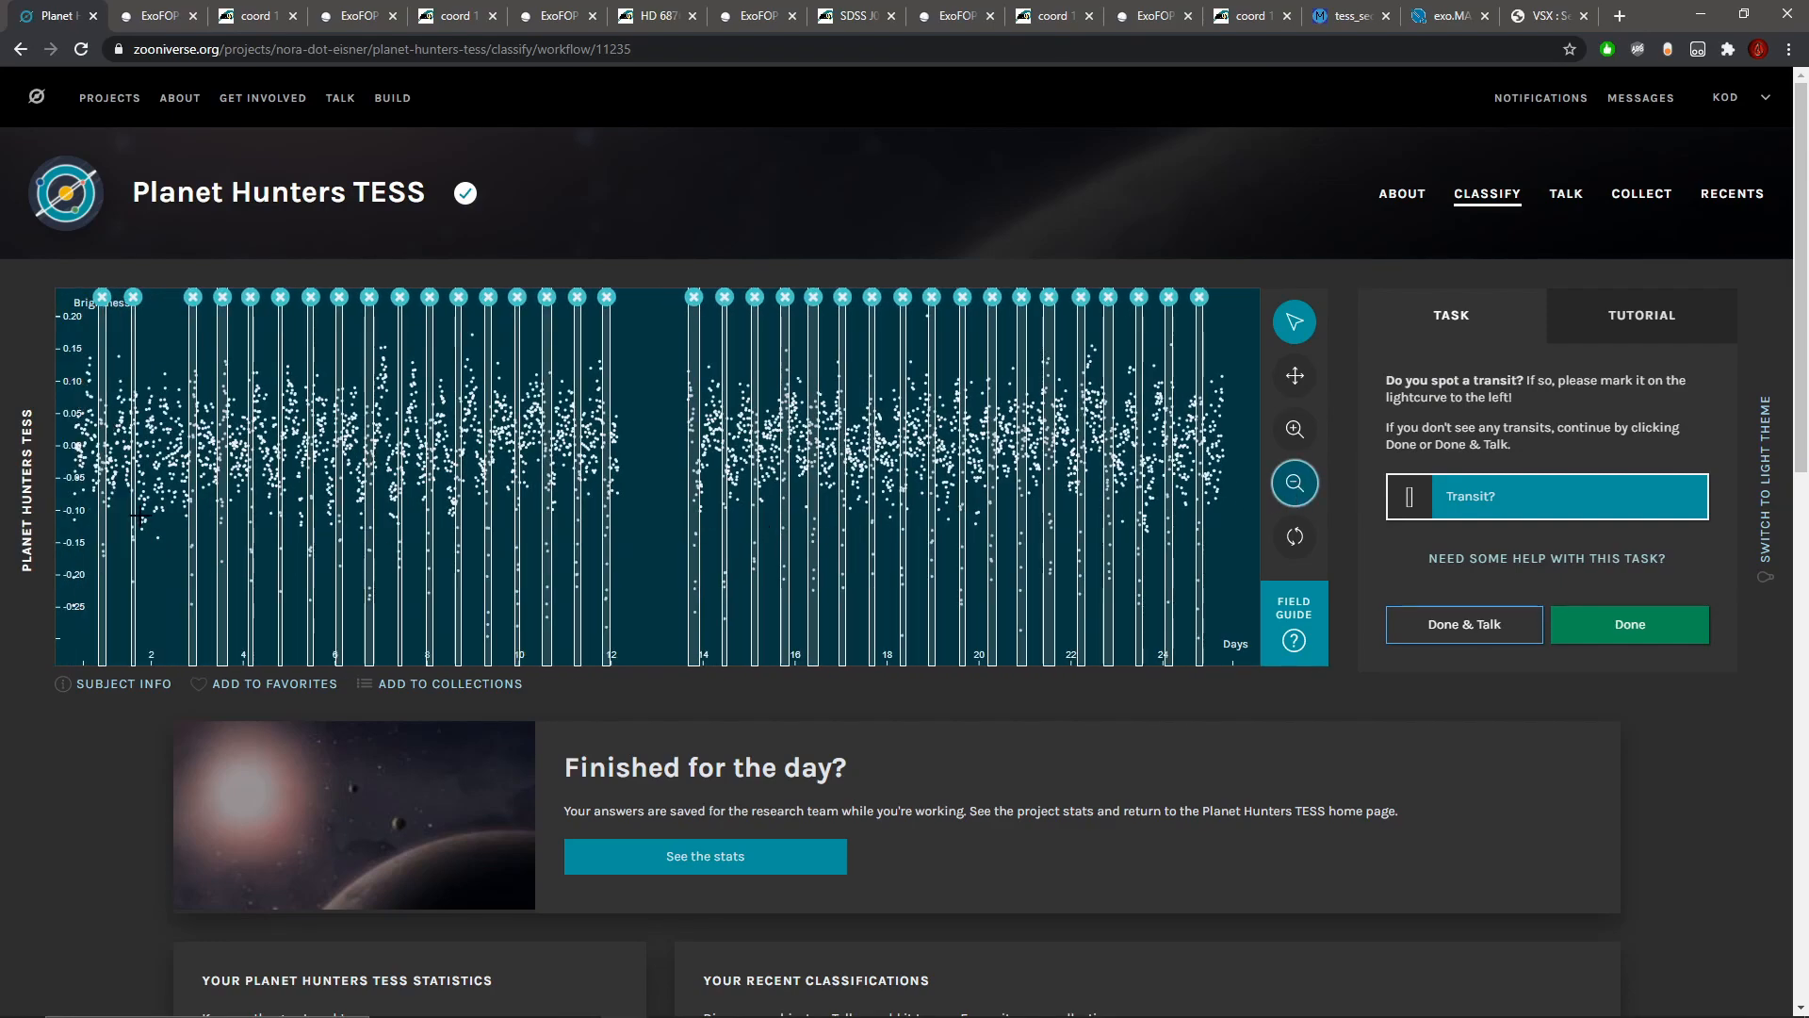
pyautogui.moveTo(158, 525); pyautogui.dragTo(172, 525)
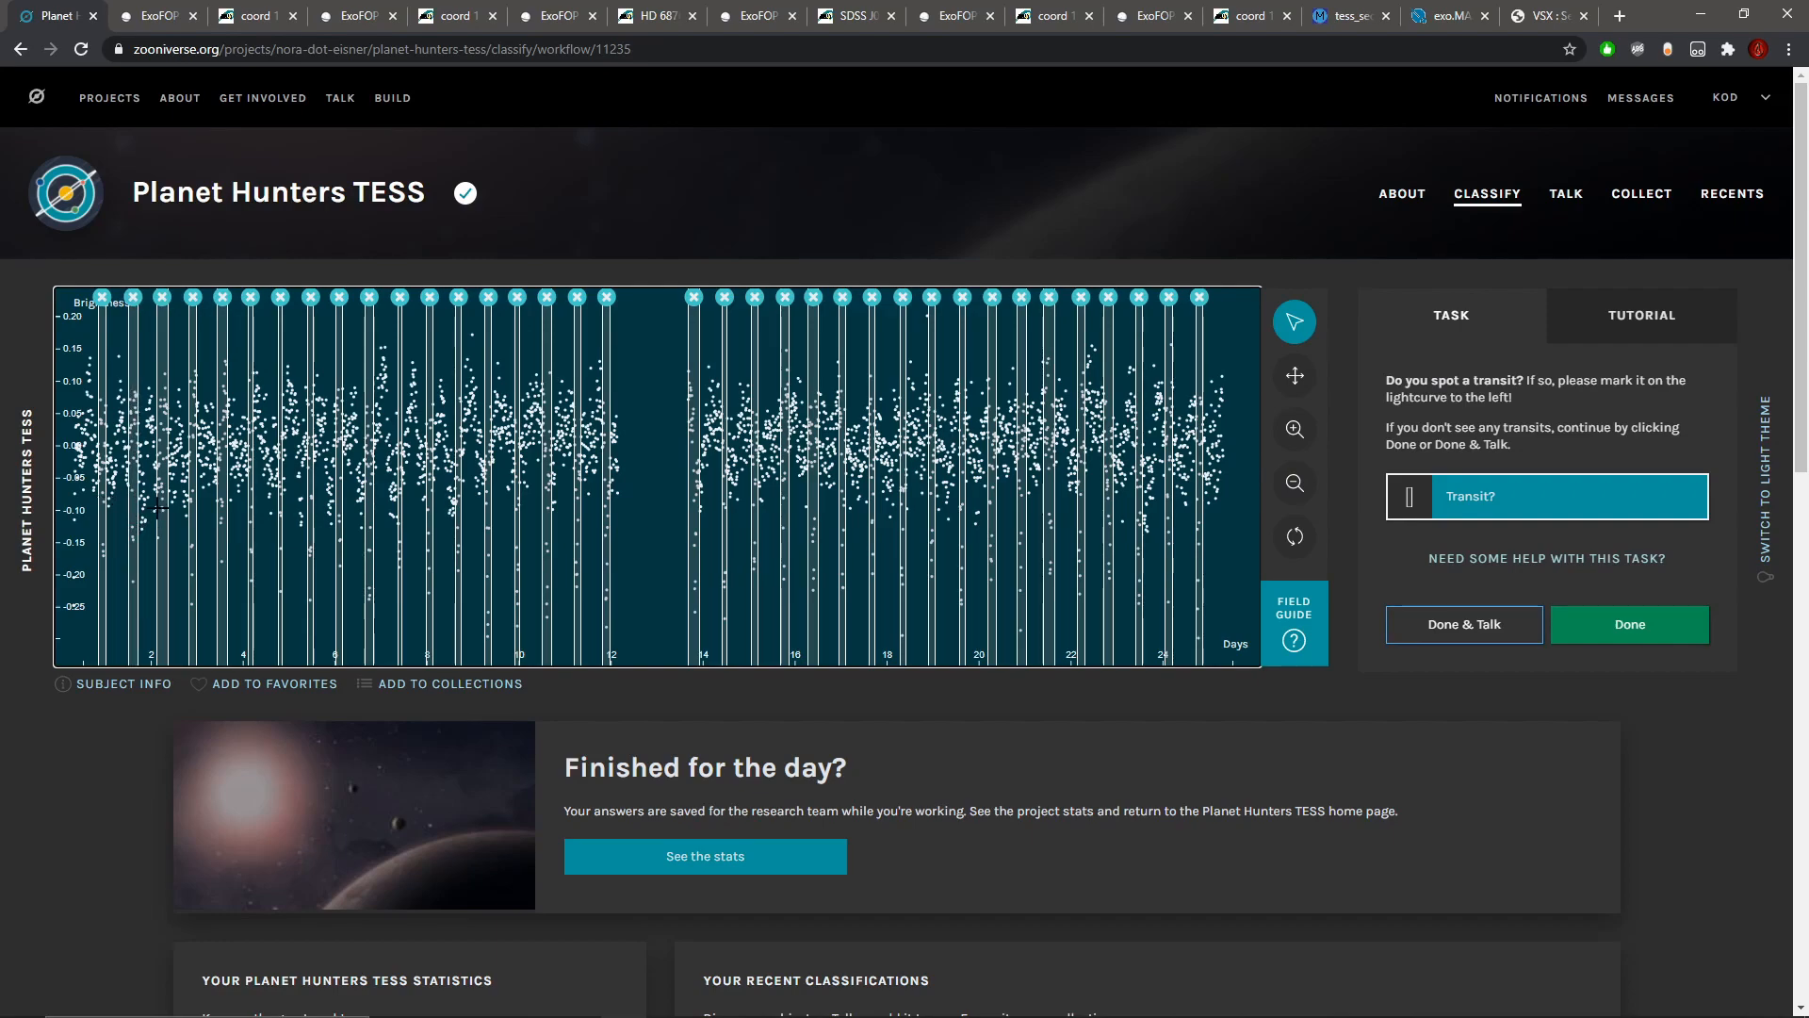
# Step: Inspect the marked dips around days 12 to 15 up close, and review the light curve's full length
pyautogui.click(1294, 432)
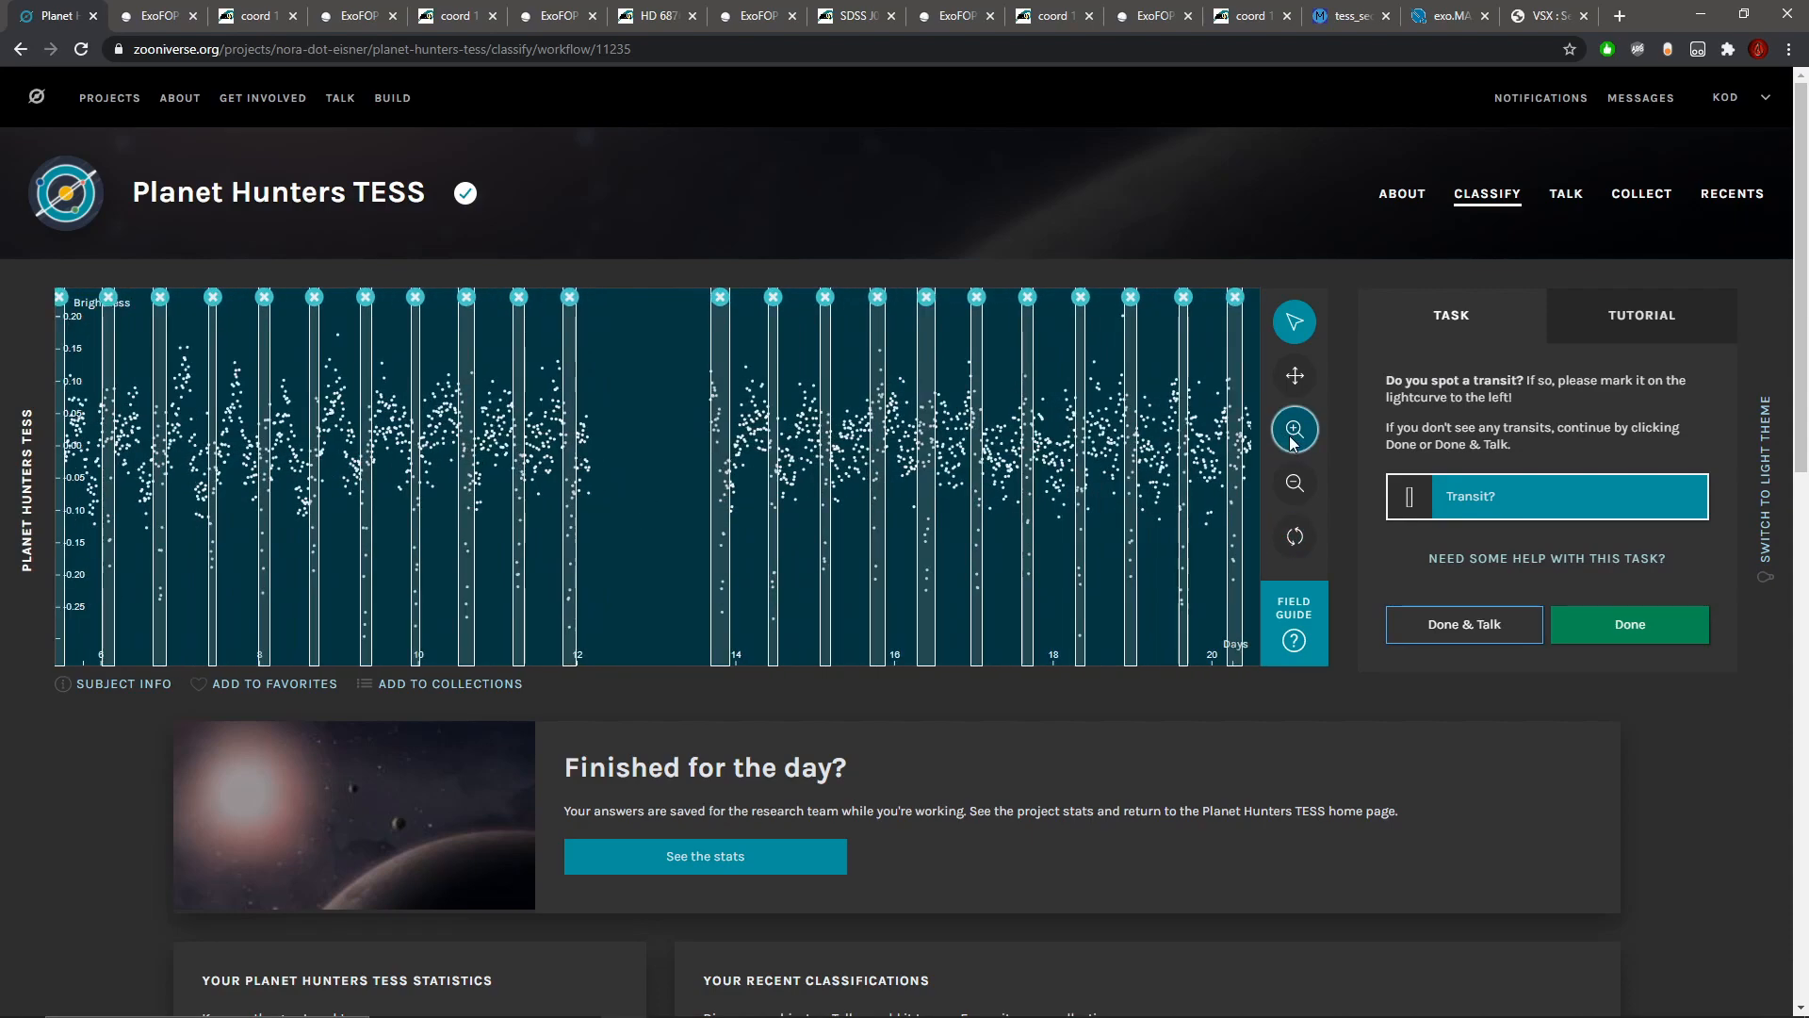
pyautogui.click(1295, 375)
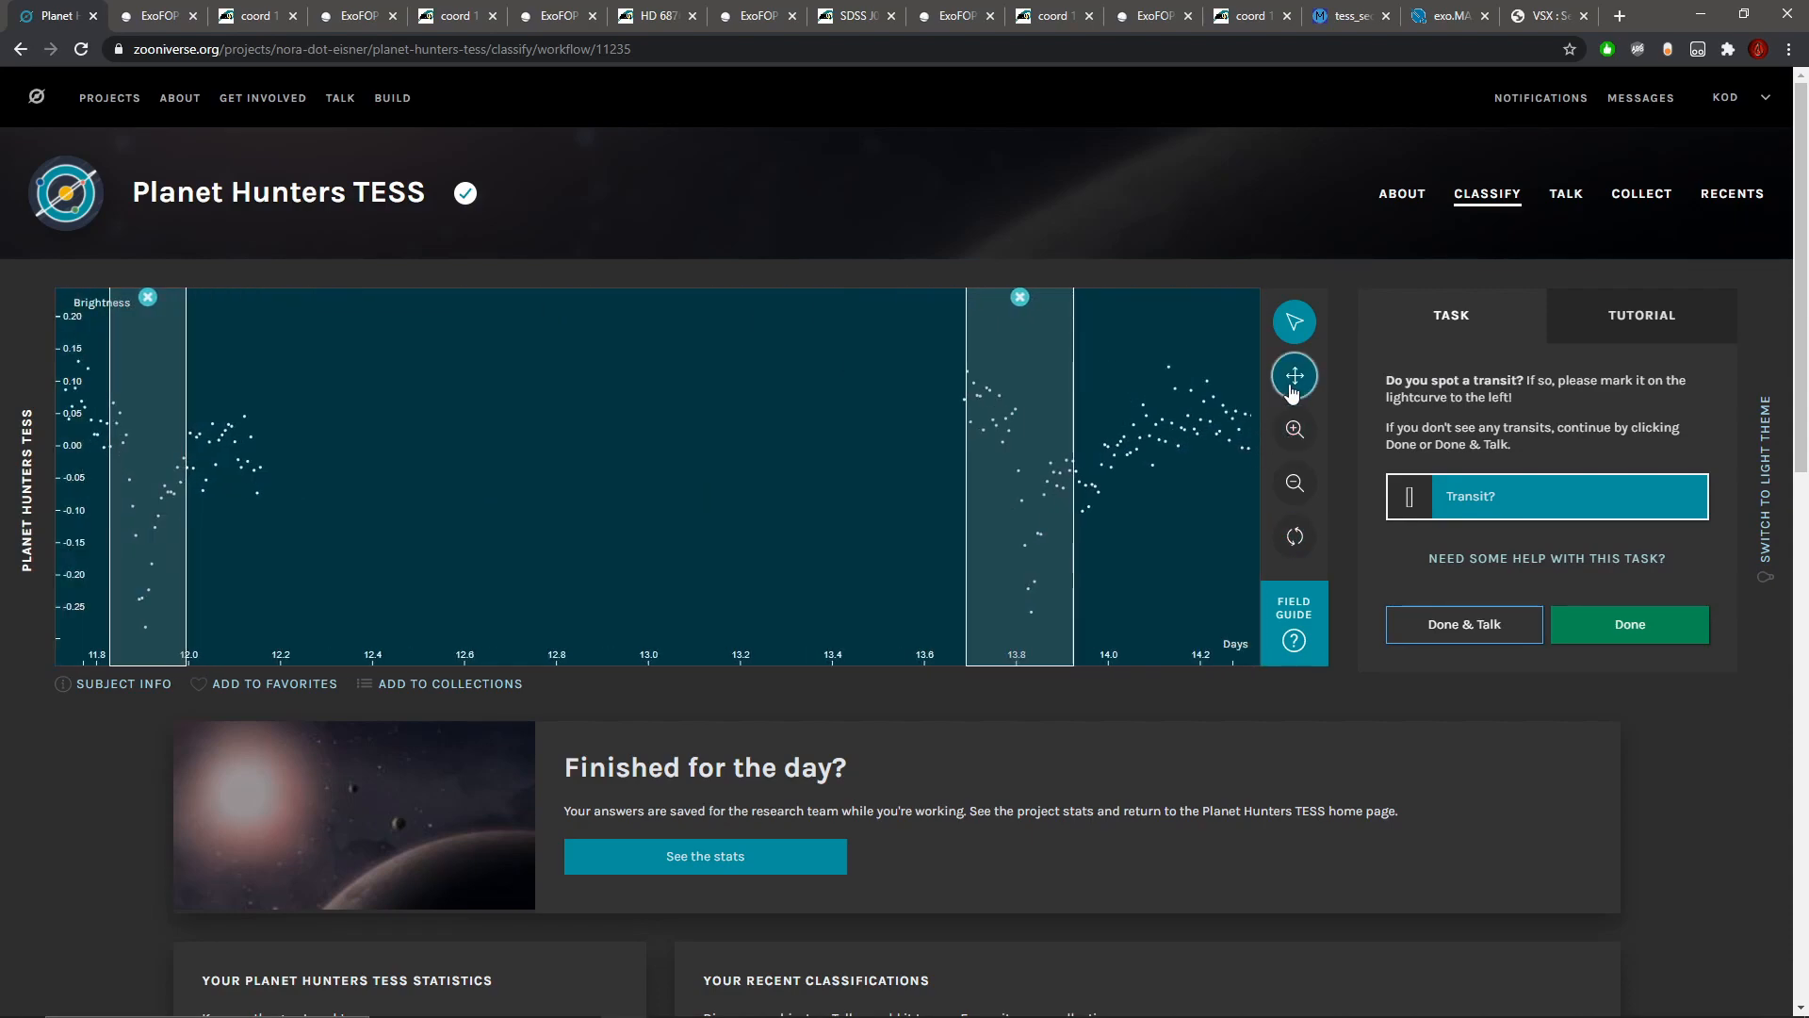
pyautogui.moveTo(1025, 533); pyautogui.dragTo(436, 533)
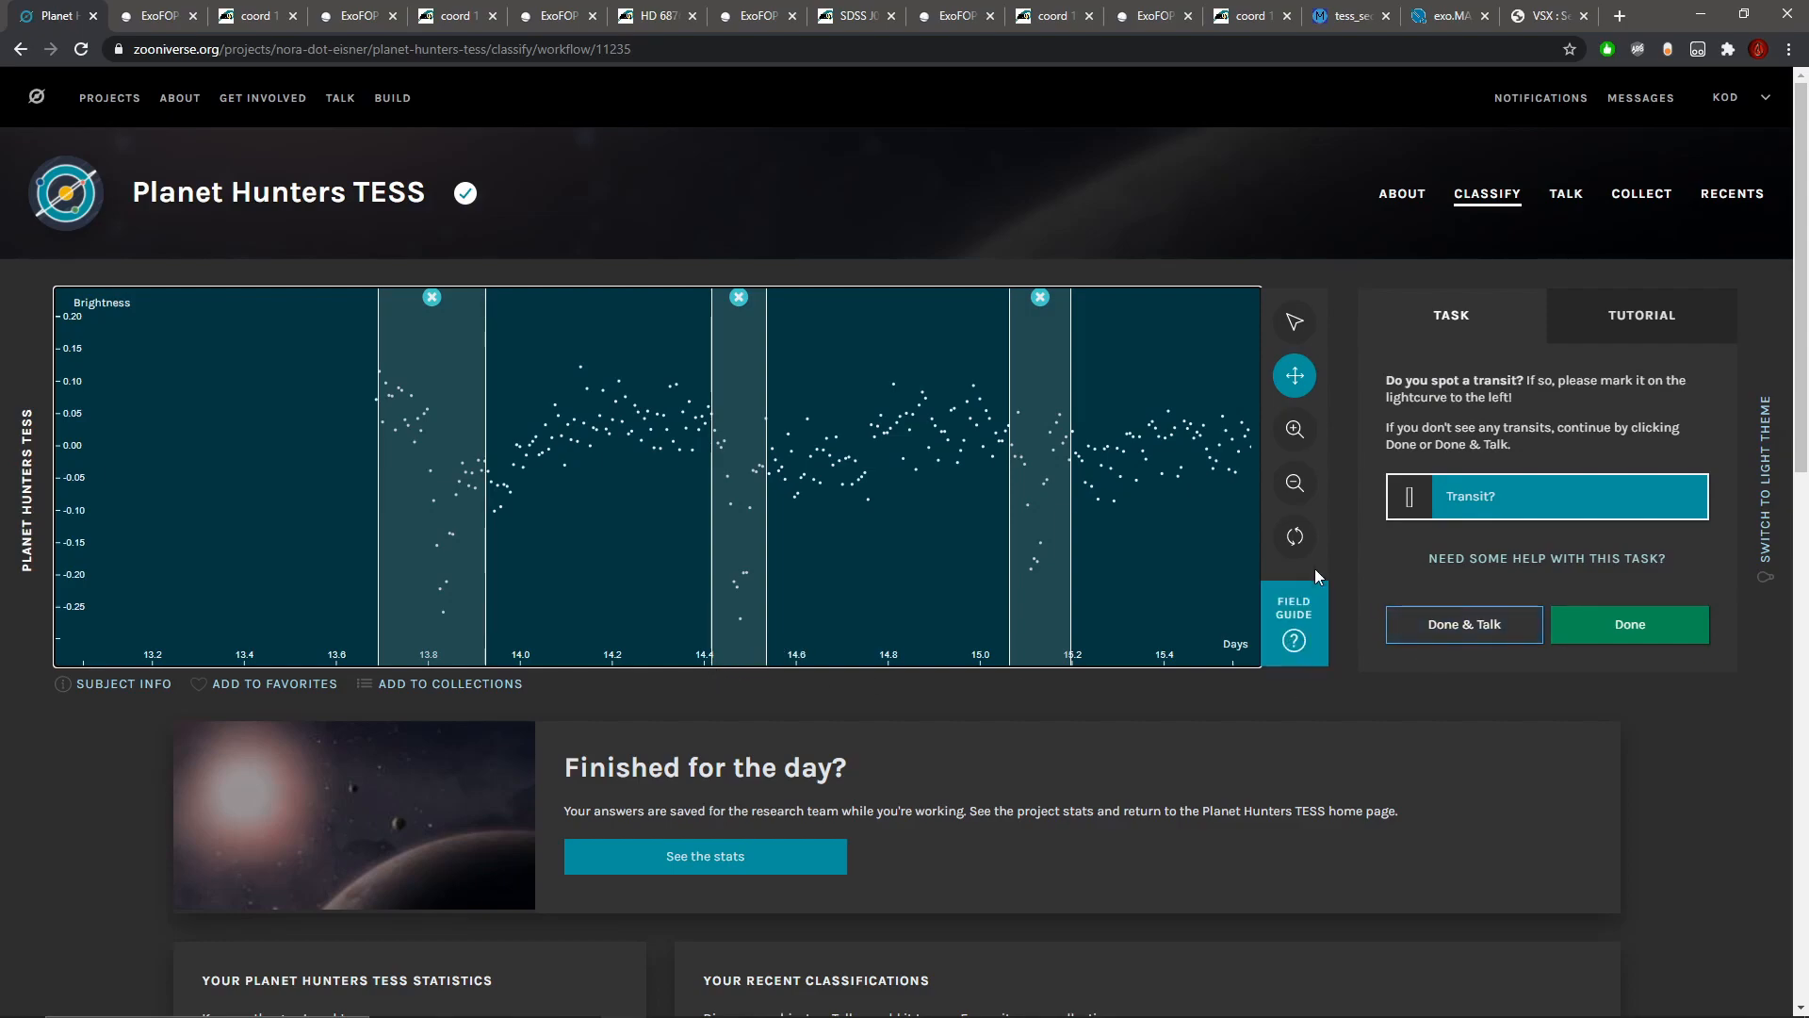
pyautogui.click(1295, 483)
pyautogui.click(1304, 492)
pyautogui.click(1303, 492)
pyautogui.click(1303, 492)
pyautogui.click(1303, 492)
pyautogui.click(1304, 491)
pyautogui.click(1304, 492)
pyautogui.click(1303, 491)
# Step: Submit the classification to its Talk page and open the star's ExoFOP page from the subject metadata
pyautogui.click(1451, 625)
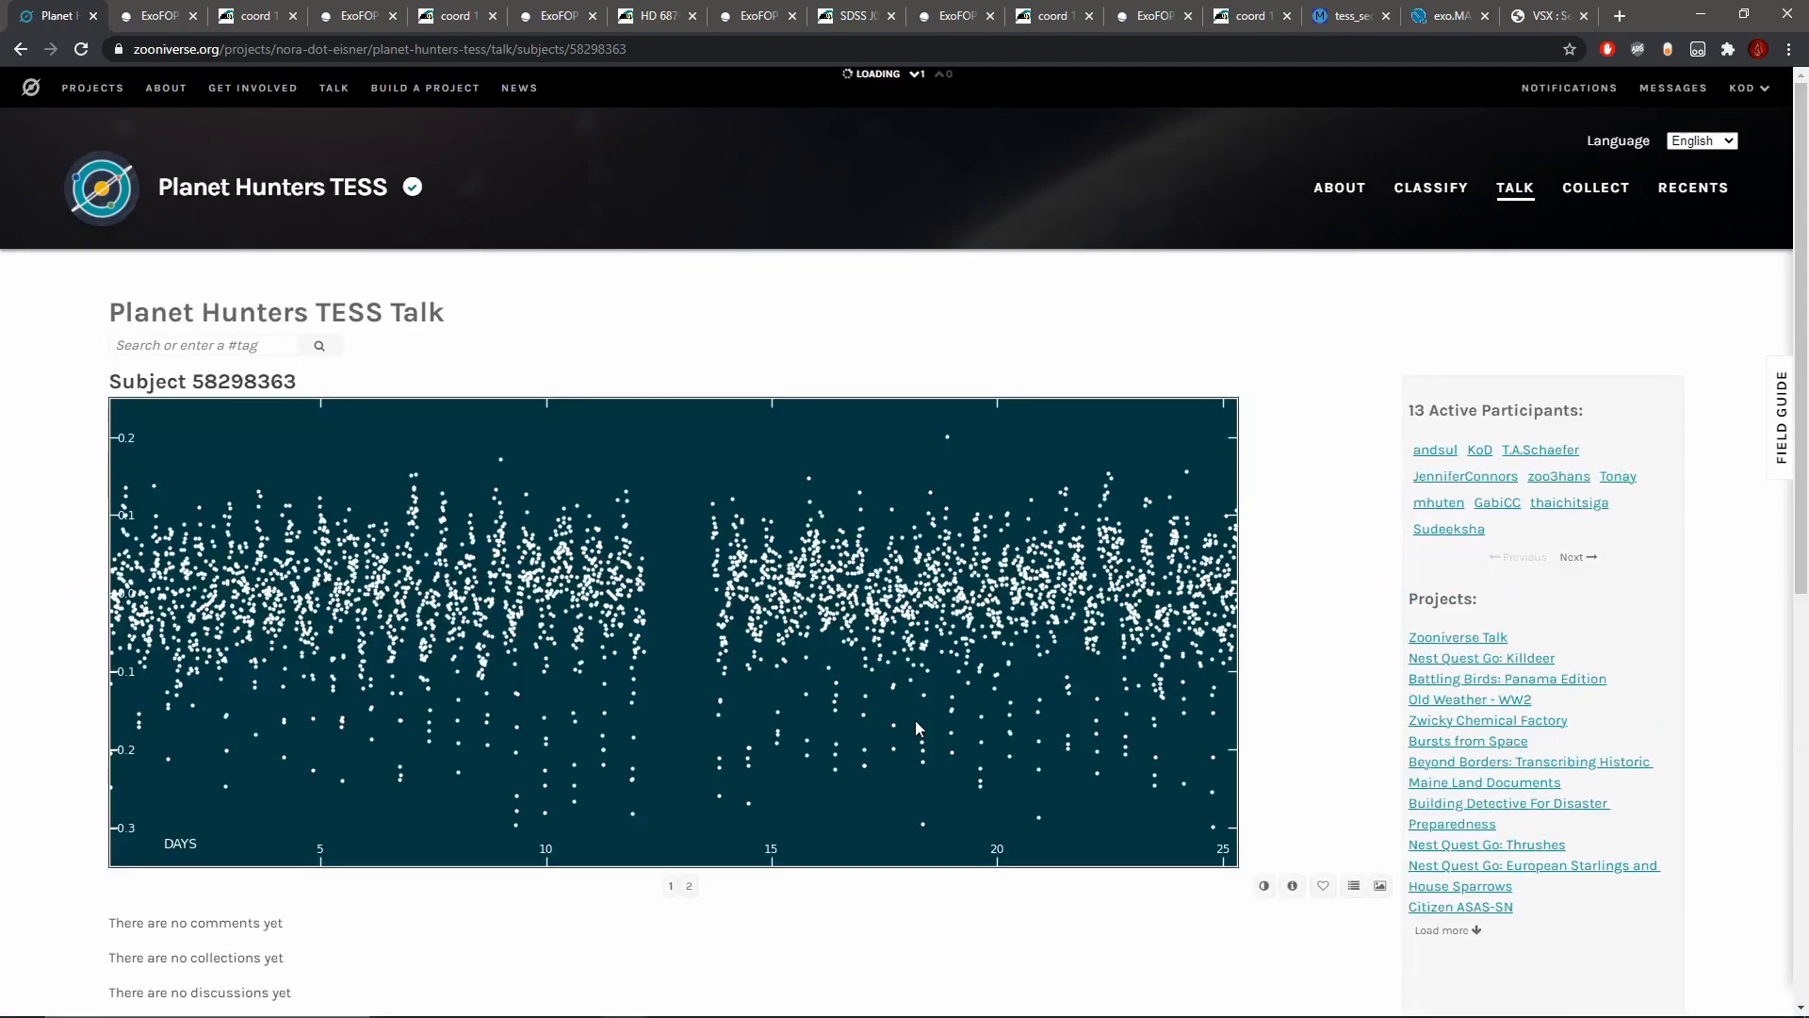
pyautogui.scroll(-3, 914, 720)
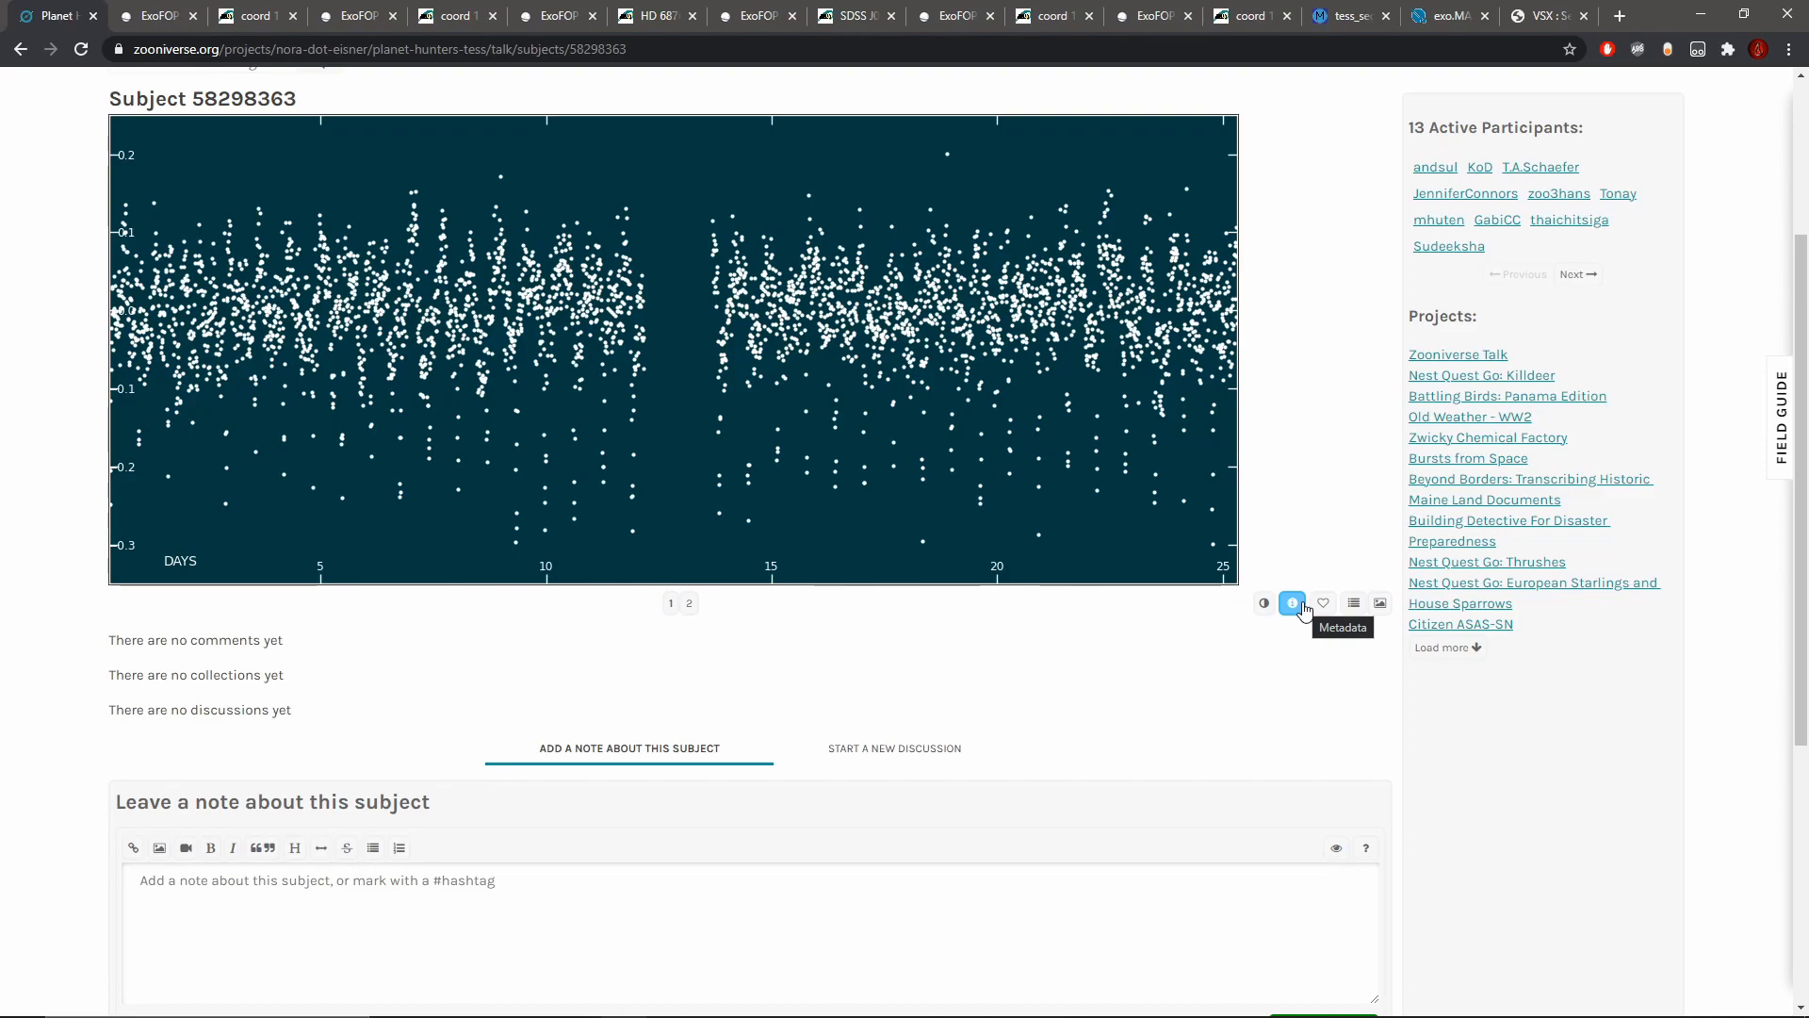
pyautogui.click(1303, 605)
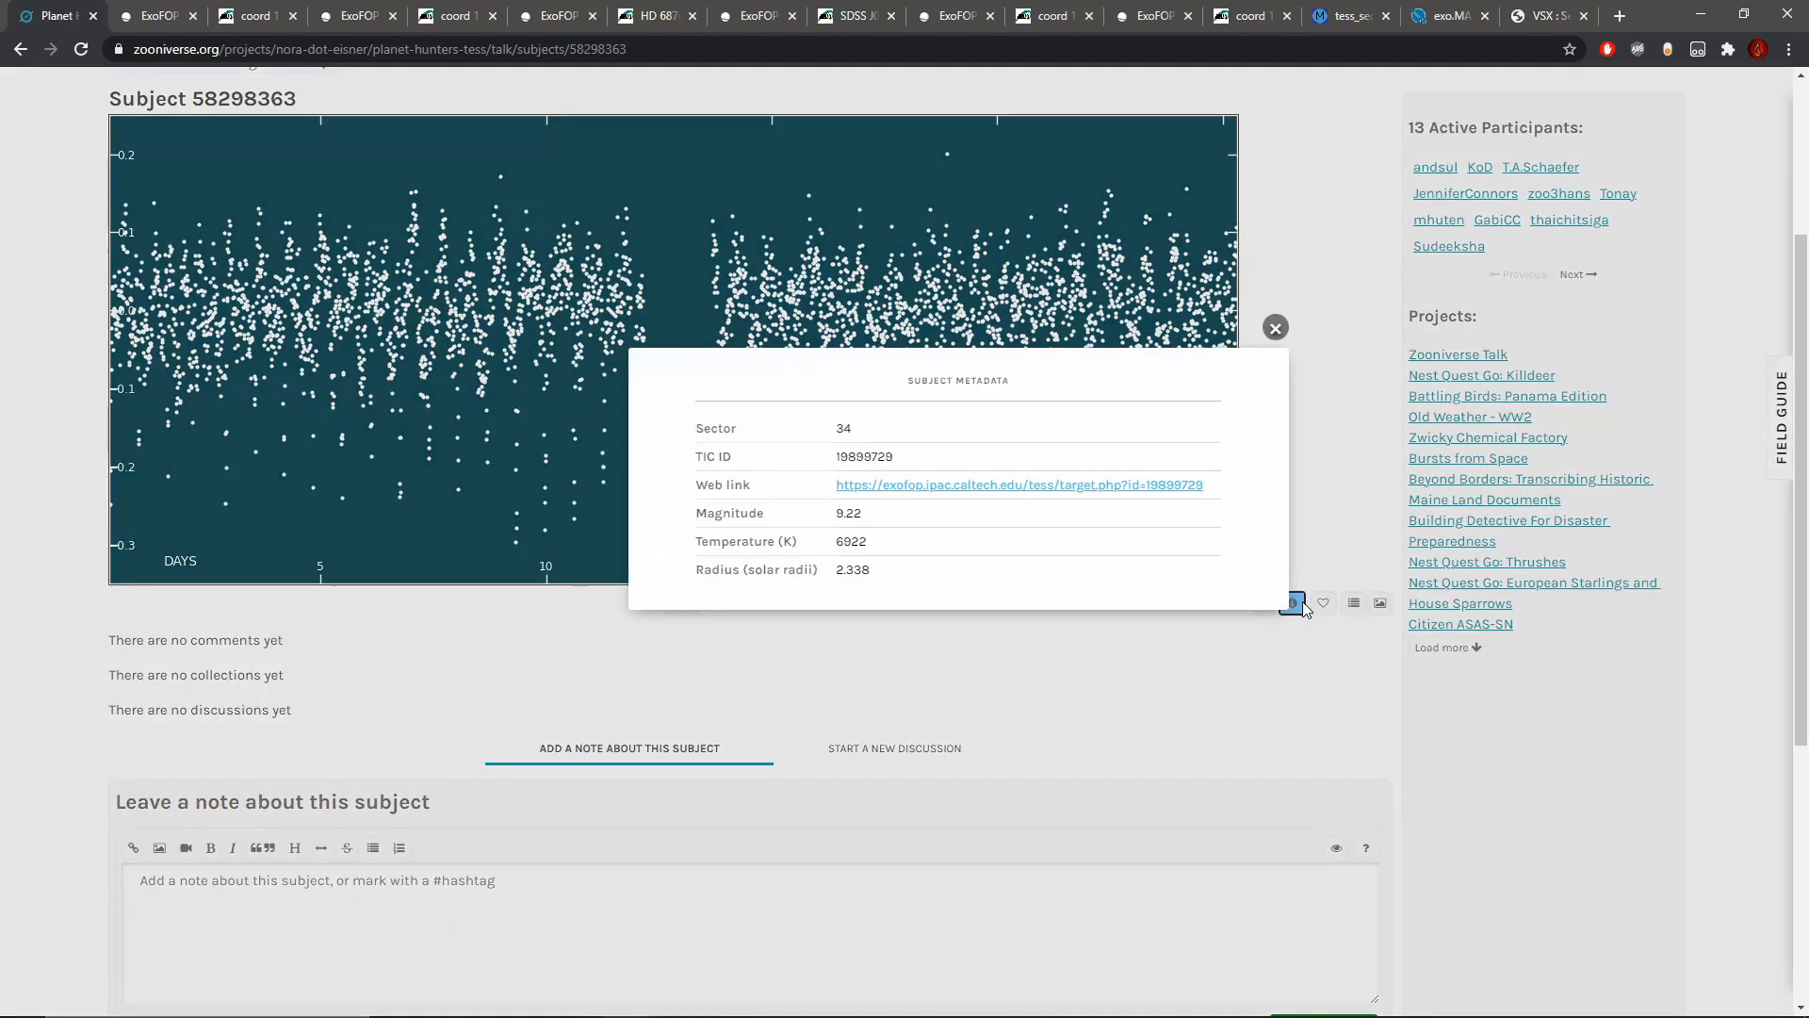
pyautogui.click(933, 487)
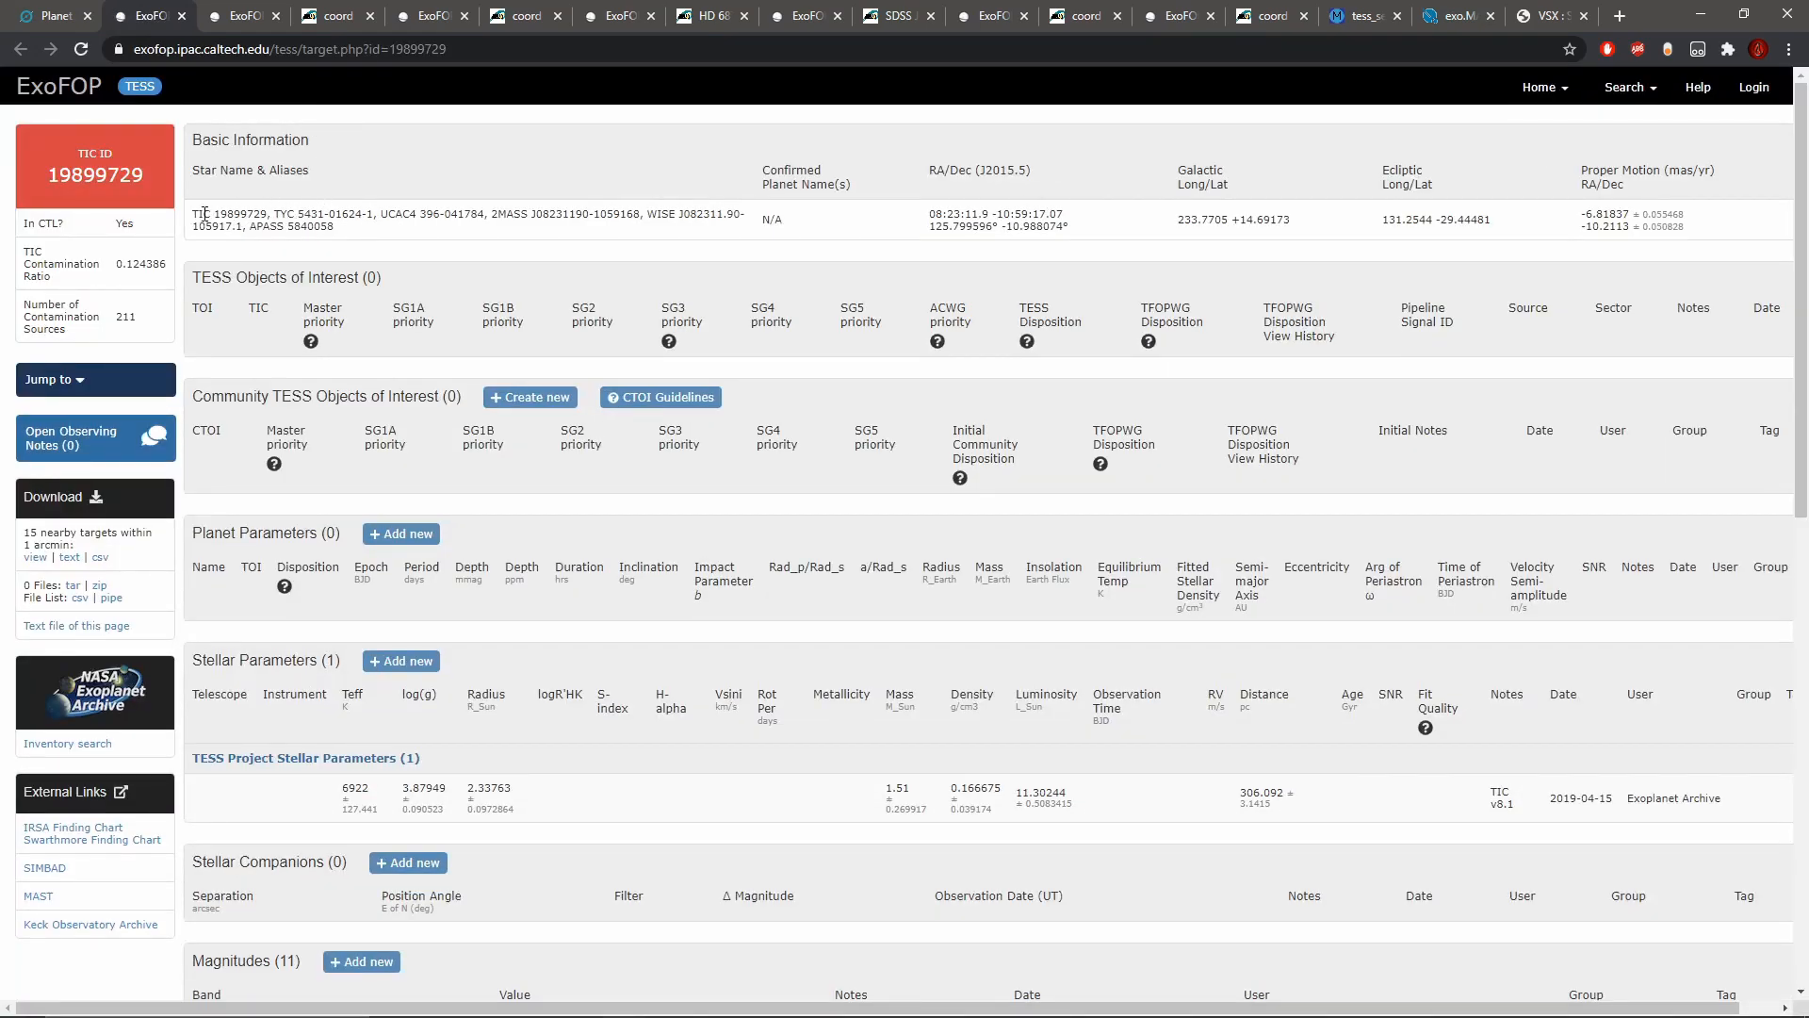
# Step: Copy the star's TIC identifier from ExoFOP, look up TIC 19899729 in exo.MAST, and return to the subject's Talk page
pyautogui.click(188, 215)
pyautogui.moveTo(187, 222); pyautogui.dragTo(269, 215)
pyautogui.hotkey('ctrl', 'c')
pyautogui.click(1456, 16)
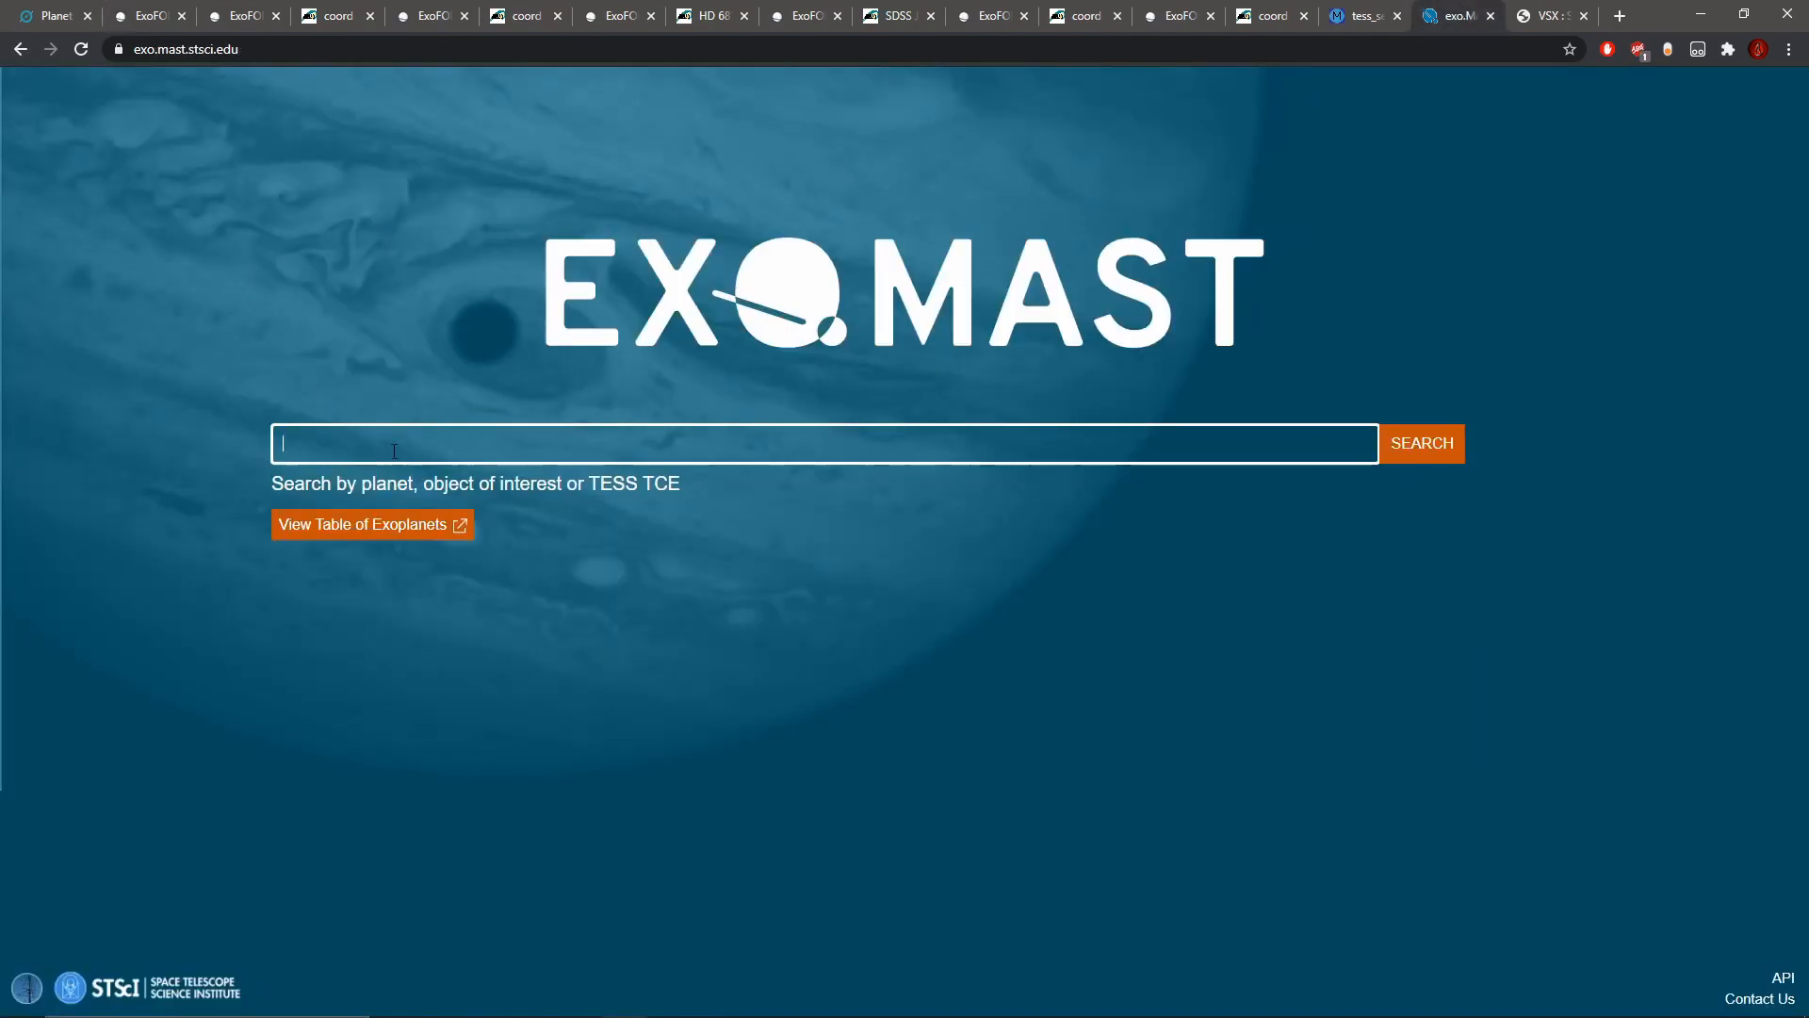
pyautogui.write('TIC')
pyautogui.hotkey('ctrl', 'v')
pyautogui.moveTo(310, 443); pyautogui.dragTo(209, 435)
pyautogui.press('BackSpace')
pyautogui.click(578, 532)
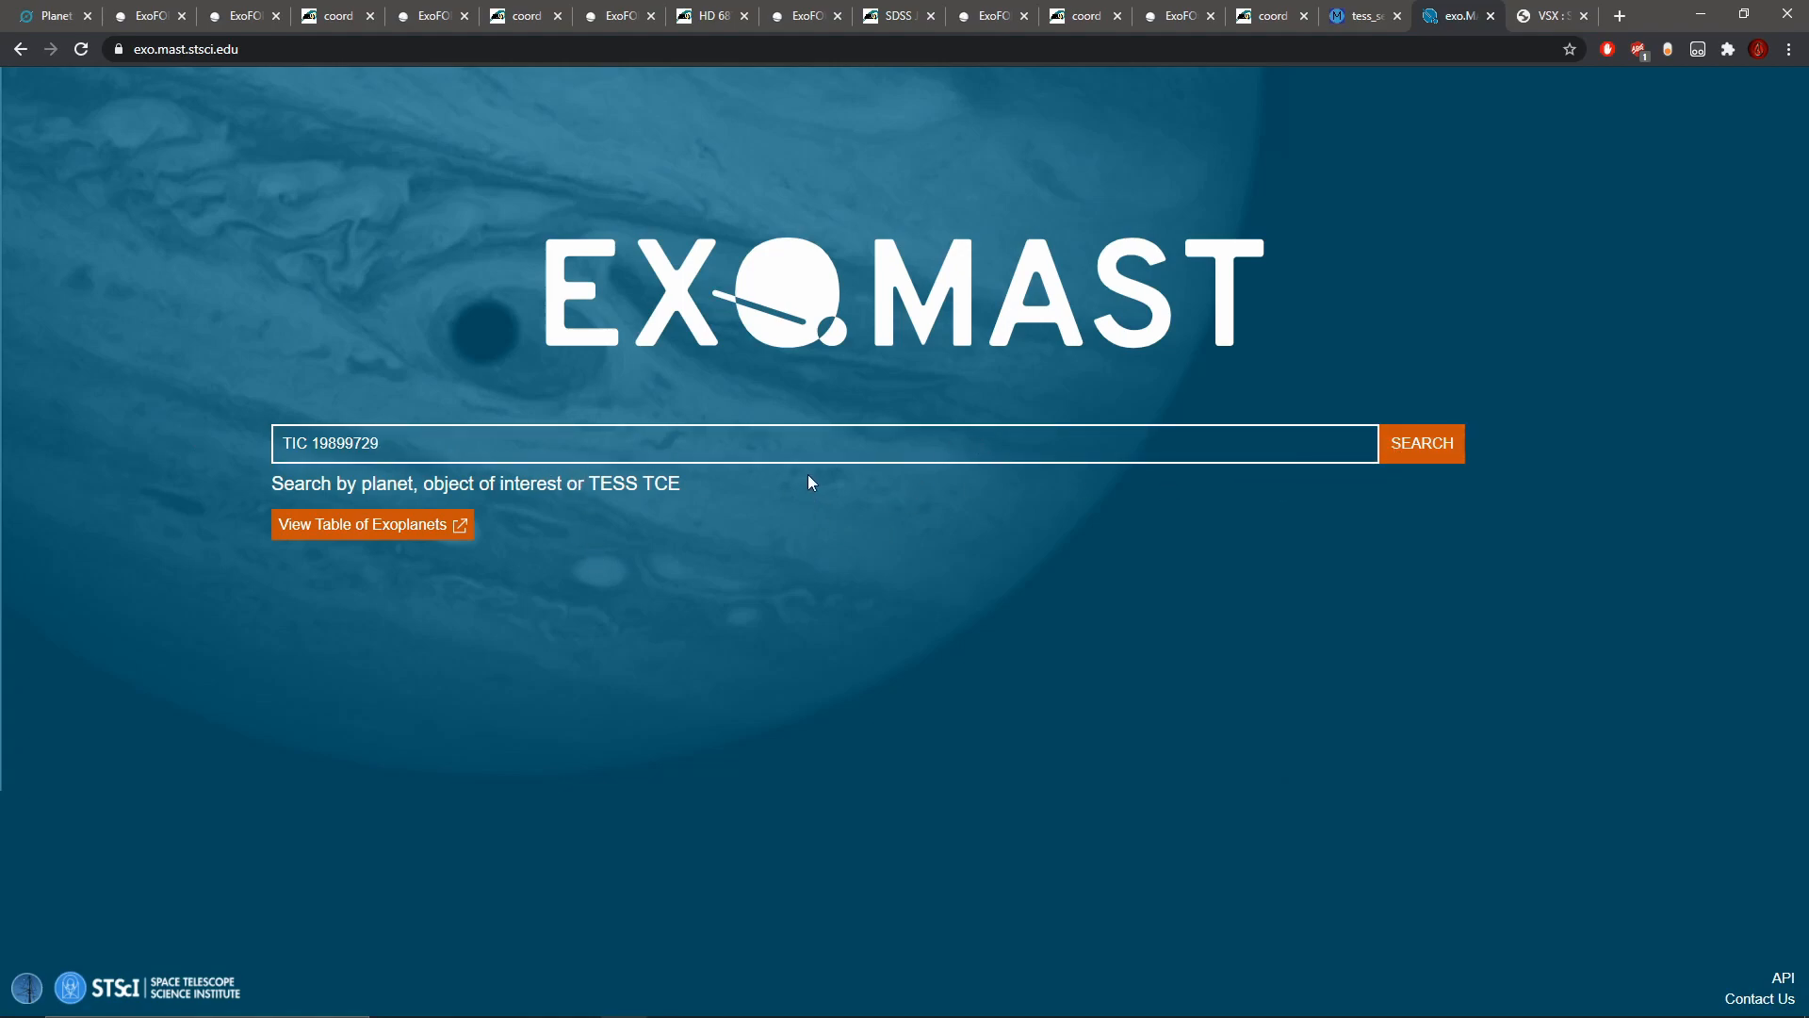
pyautogui.click(38, 9)
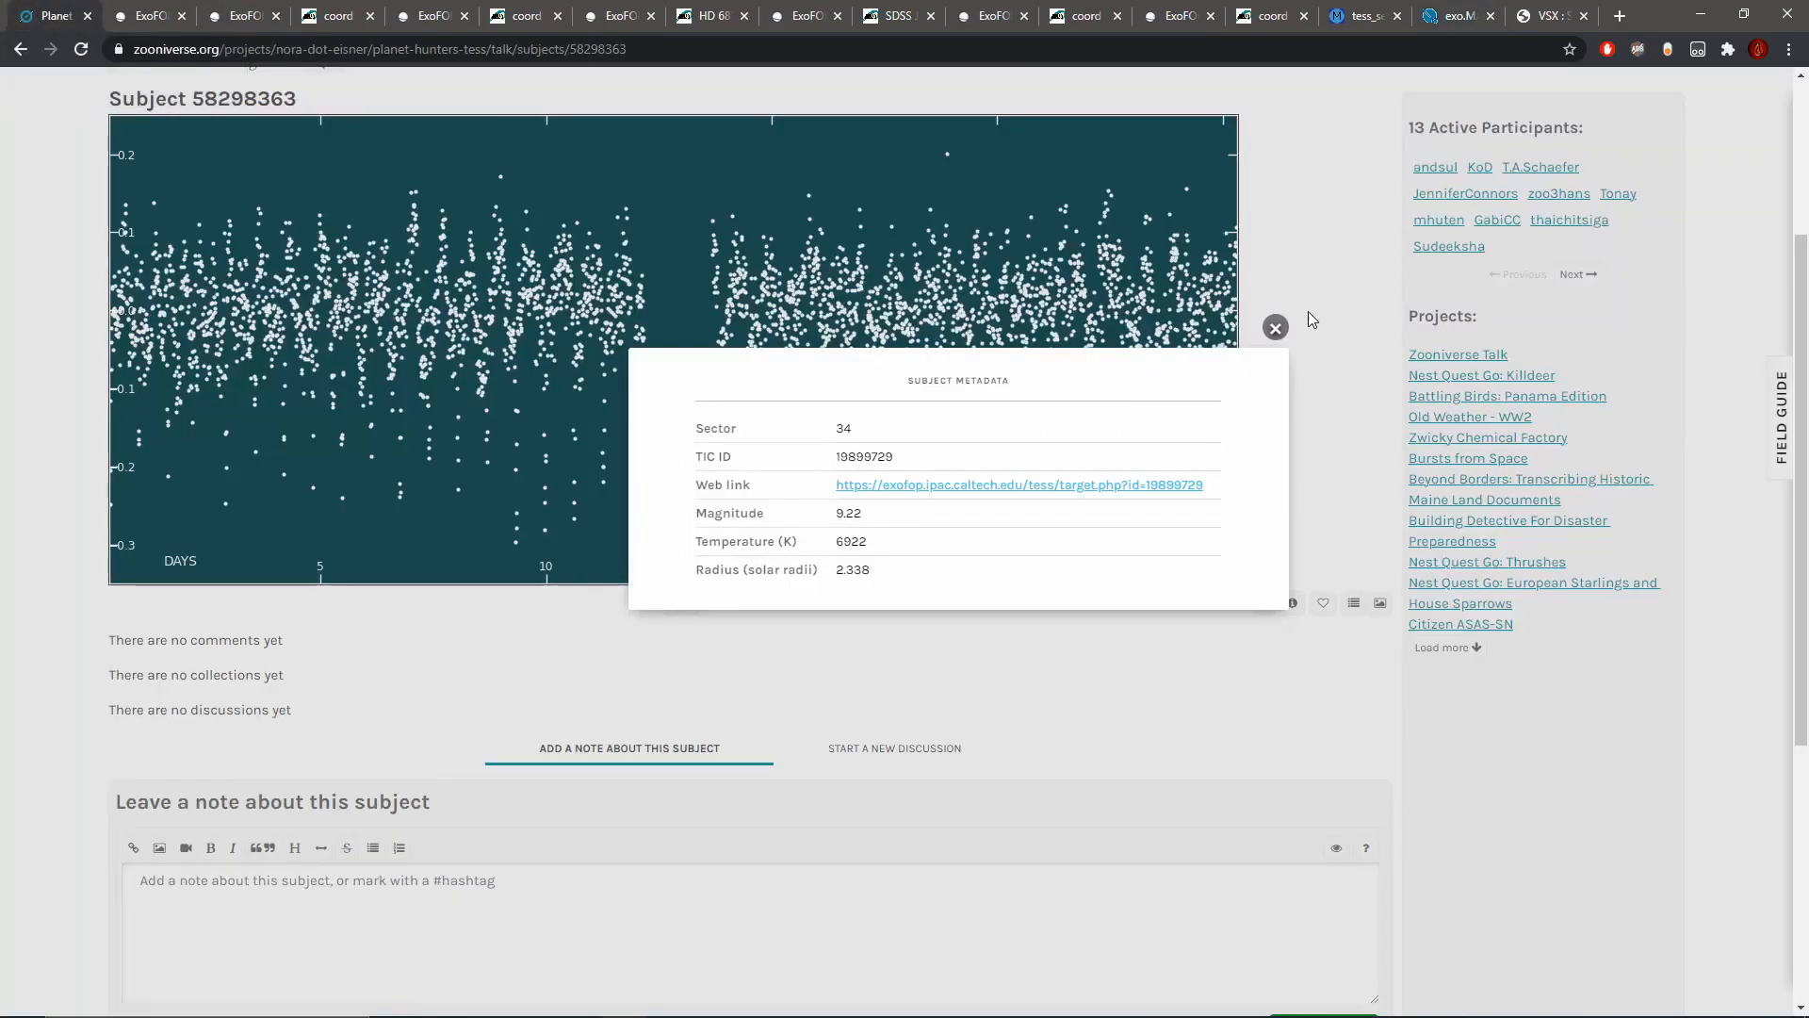
# Step: Copy the TIC ID 19899729 from the subject metadata and switch to LcViewer with that star's light curve loaded
pyautogui.moveTo(896, 457); pyautogui.dragTo(809, 465)
pyautogui.rightClick(877, 458)
pyautogui.click(912, 471)
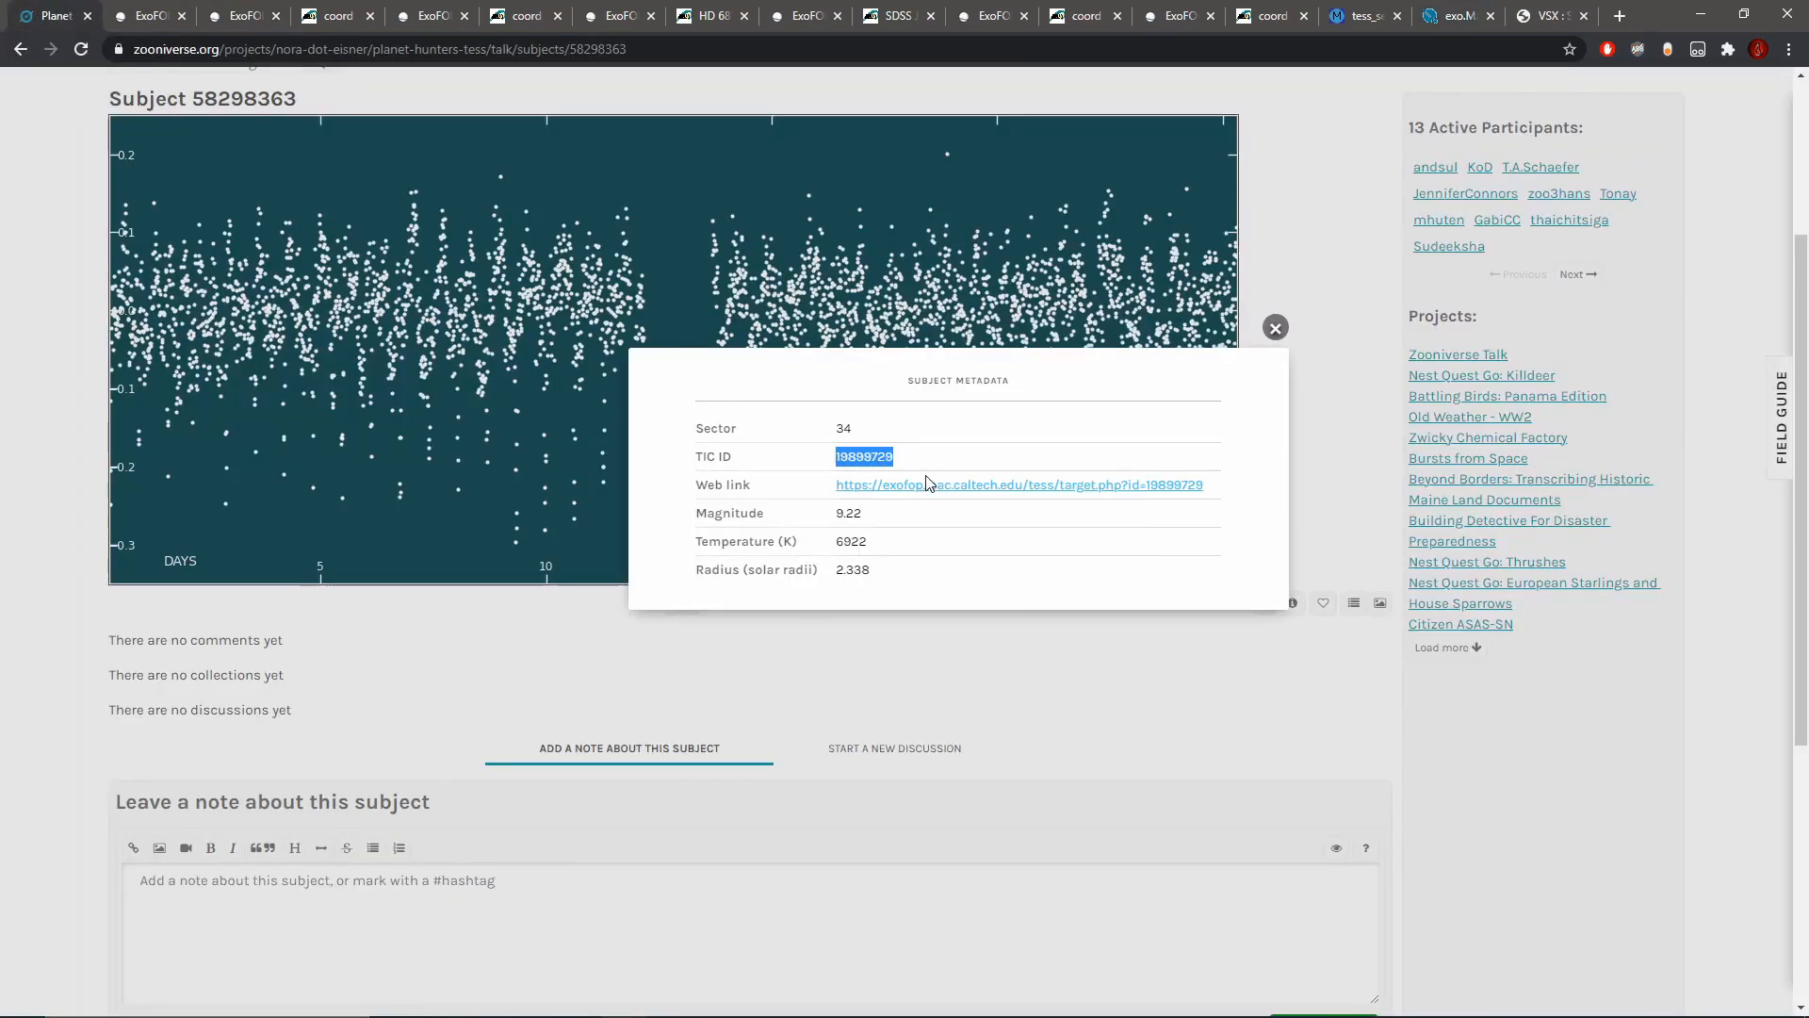
pyautogui.moveTo(740, 1008)
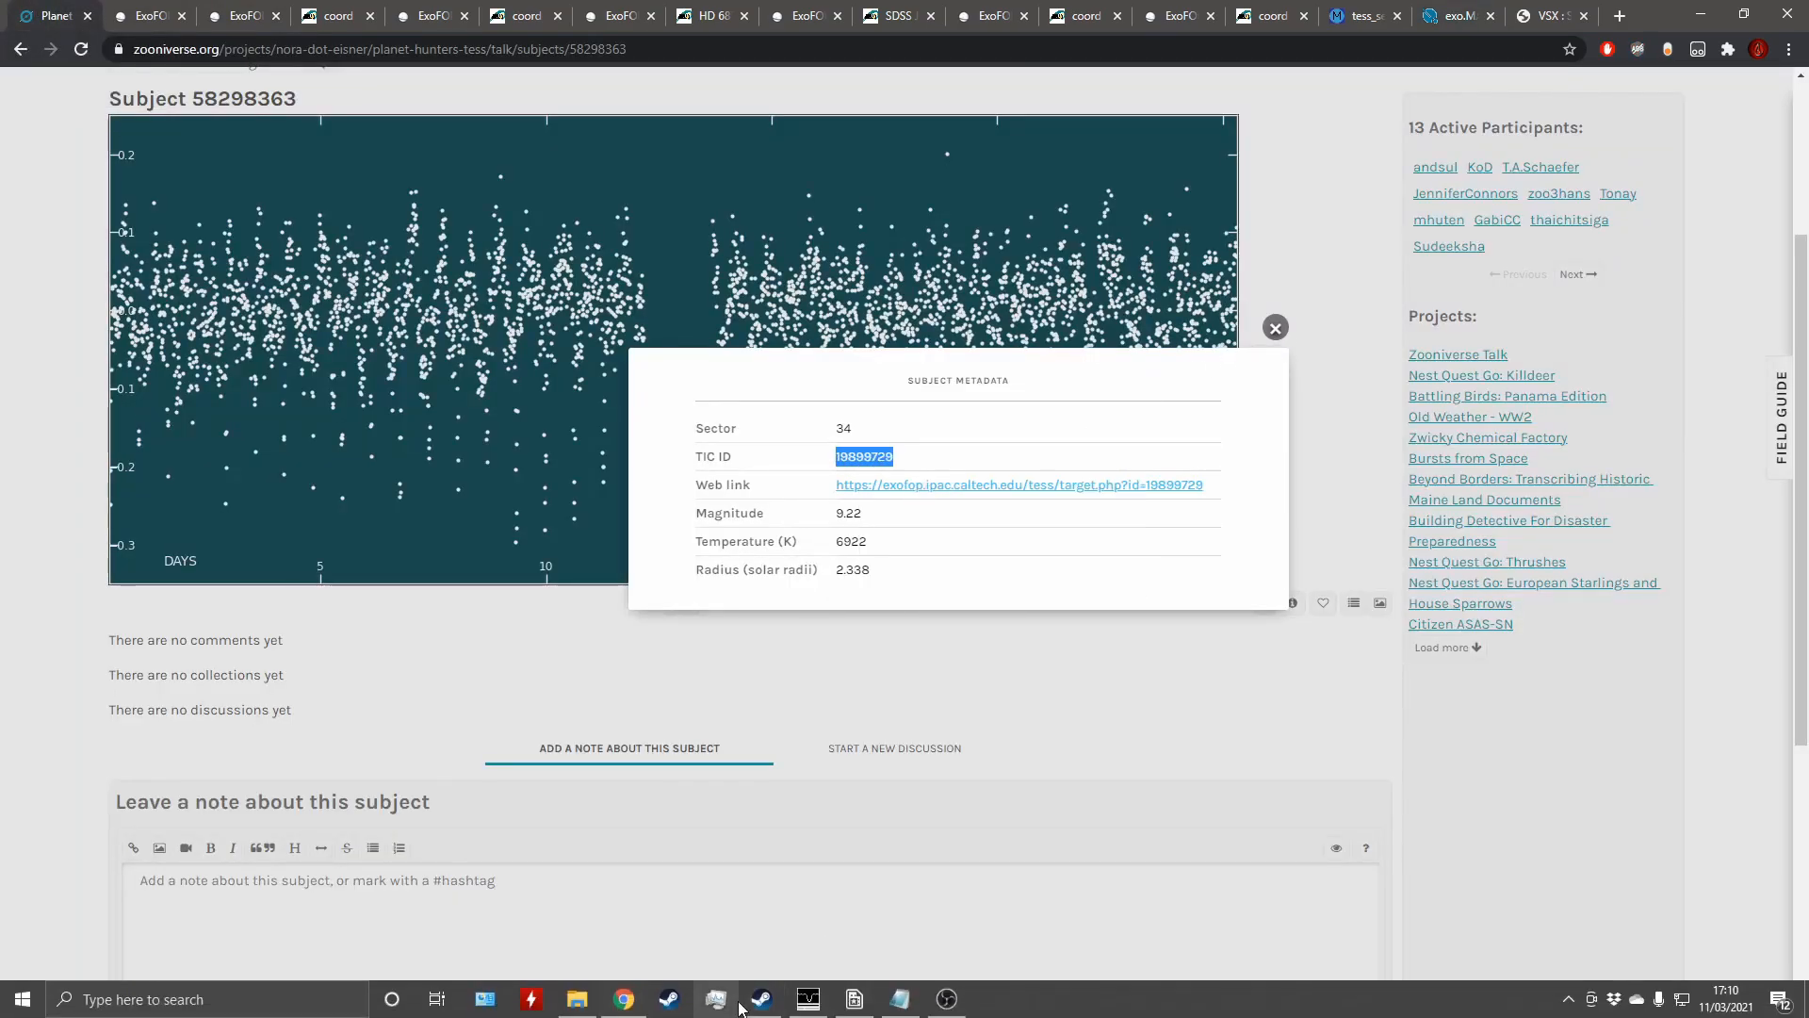
pyautogui.click(902, 1005)
pyautogui.click(903, 1003)
pyautogui.click(904, 1004)
pyautogui.click(905, 1002)
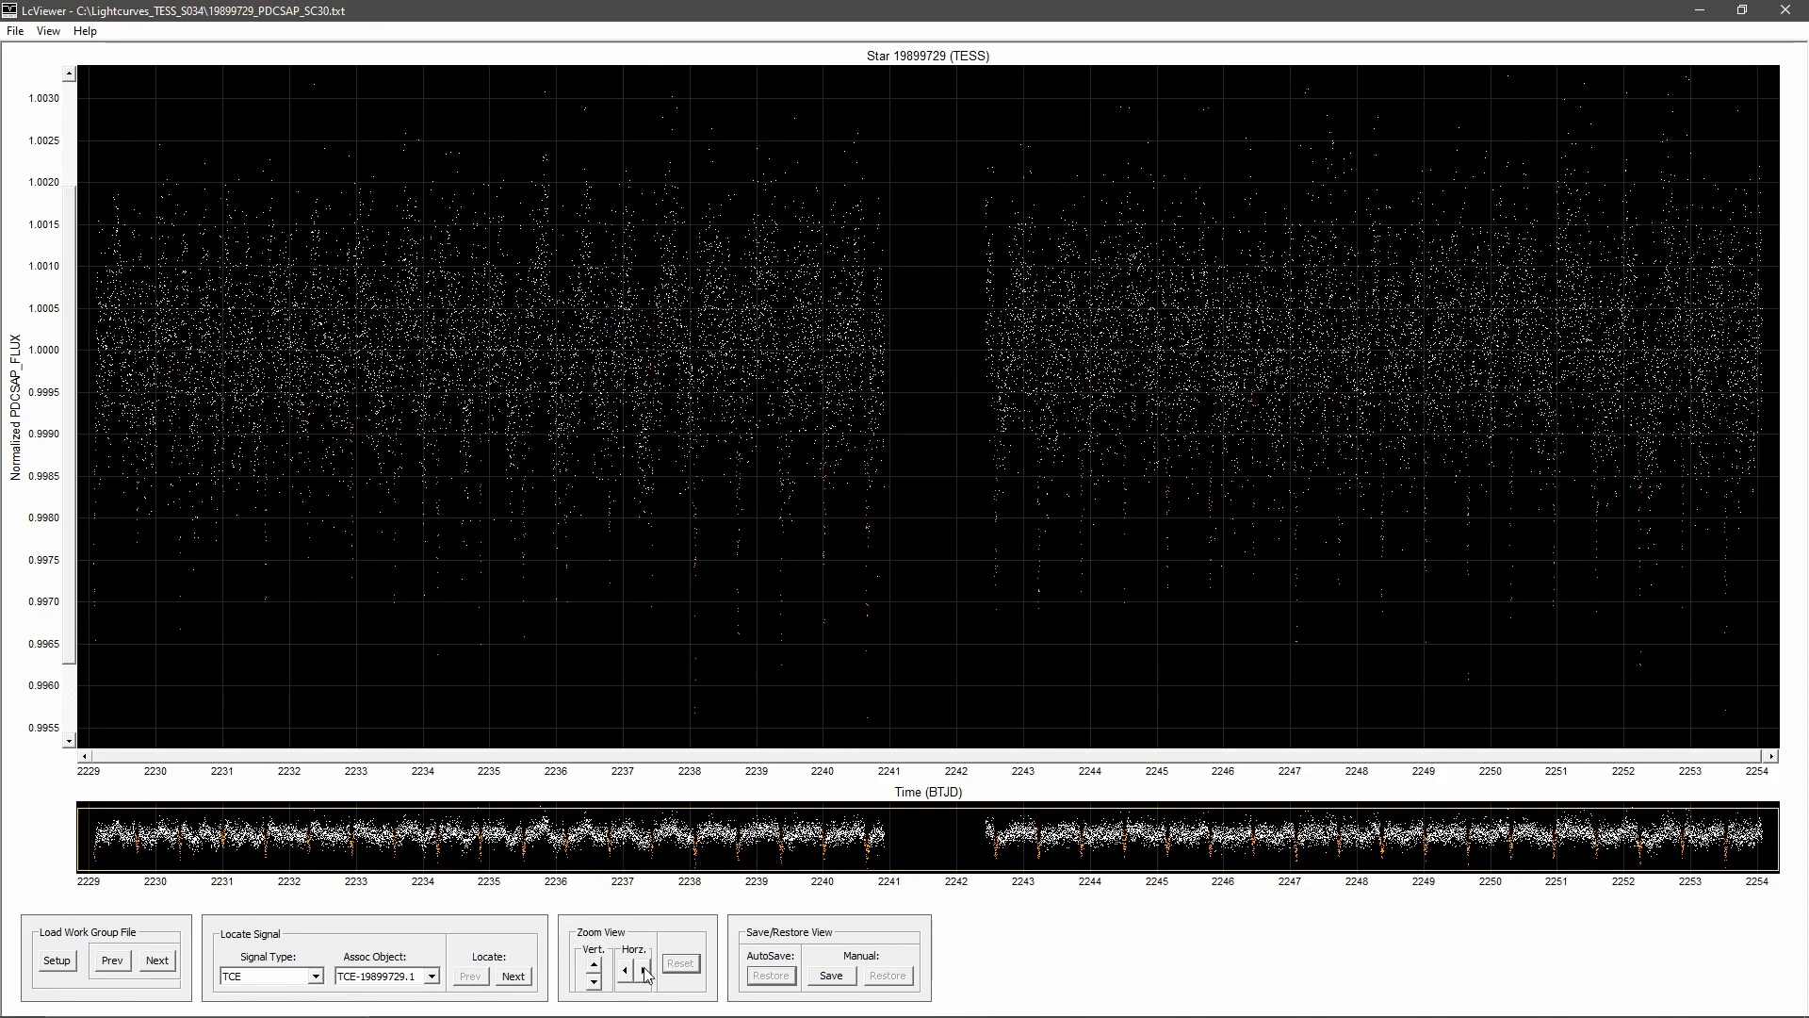
# Step: Overlay the background flux on the light curve and examine the flagged dip near BTJD 2236.15 up close
pyautogui.moveTo(393, 669); pyautogui.dragTo(615, 145)
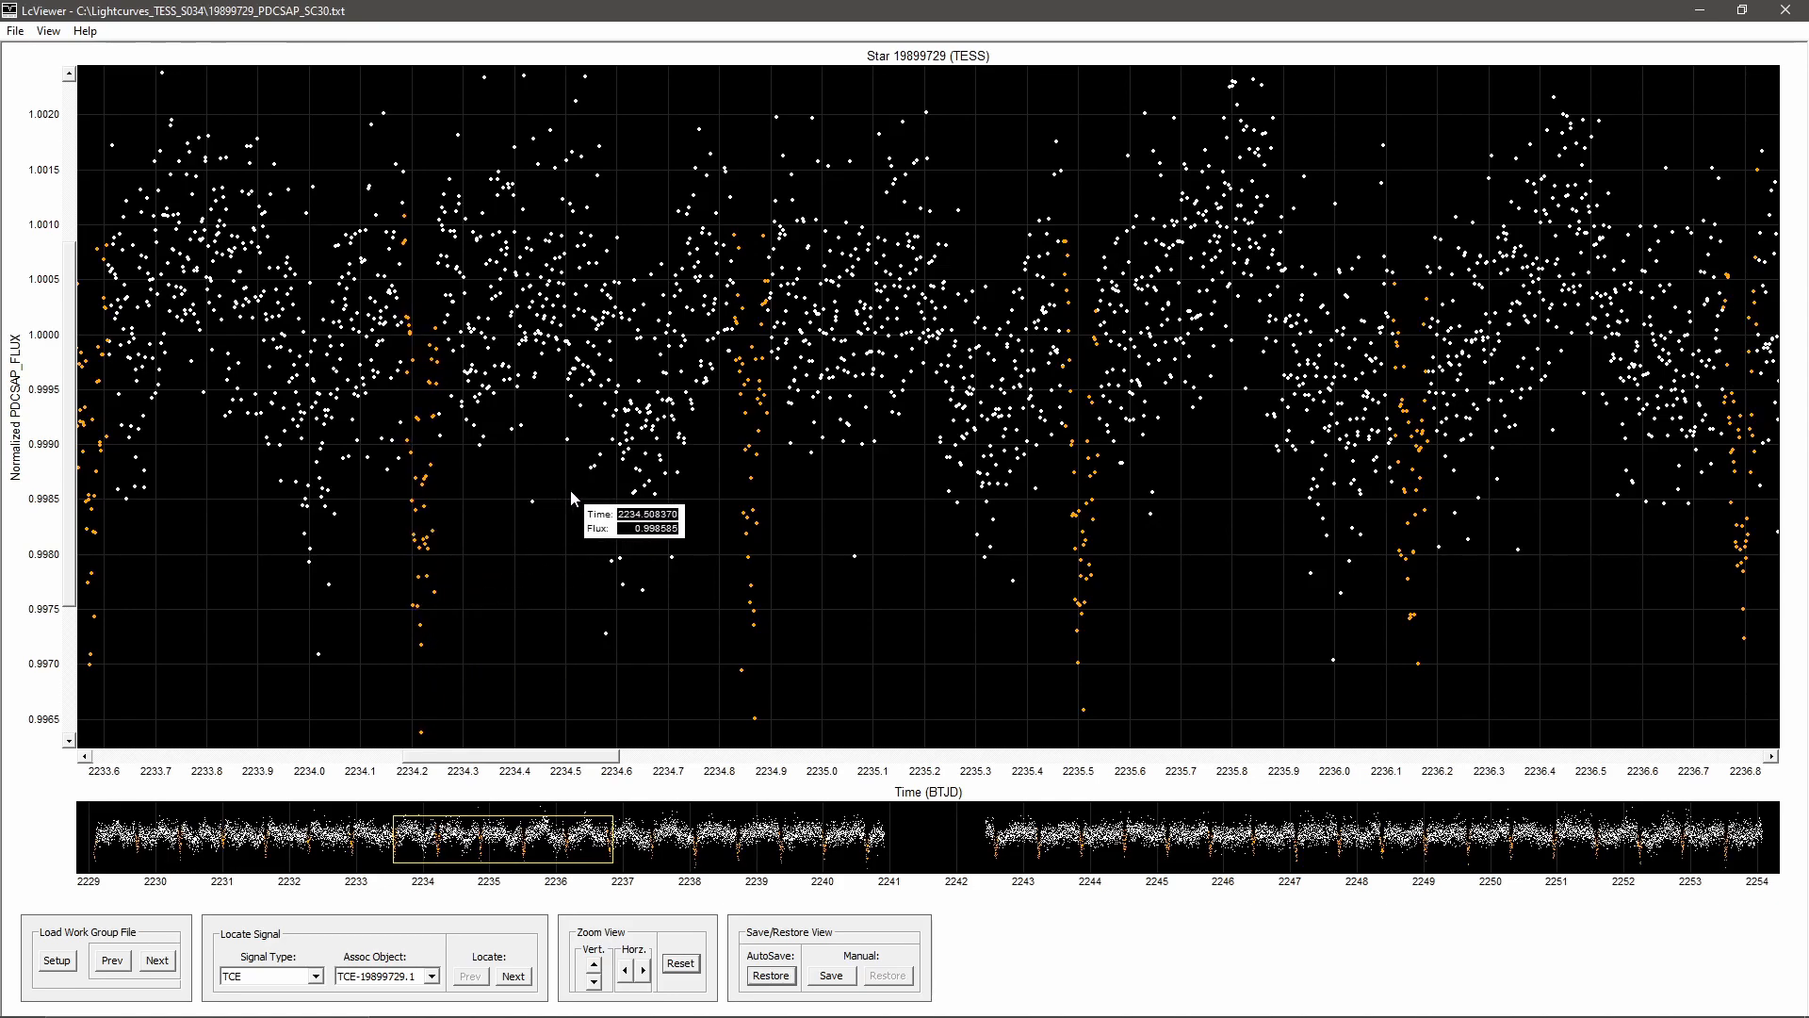
pyautogui.hotkey('ctrl', 'b')
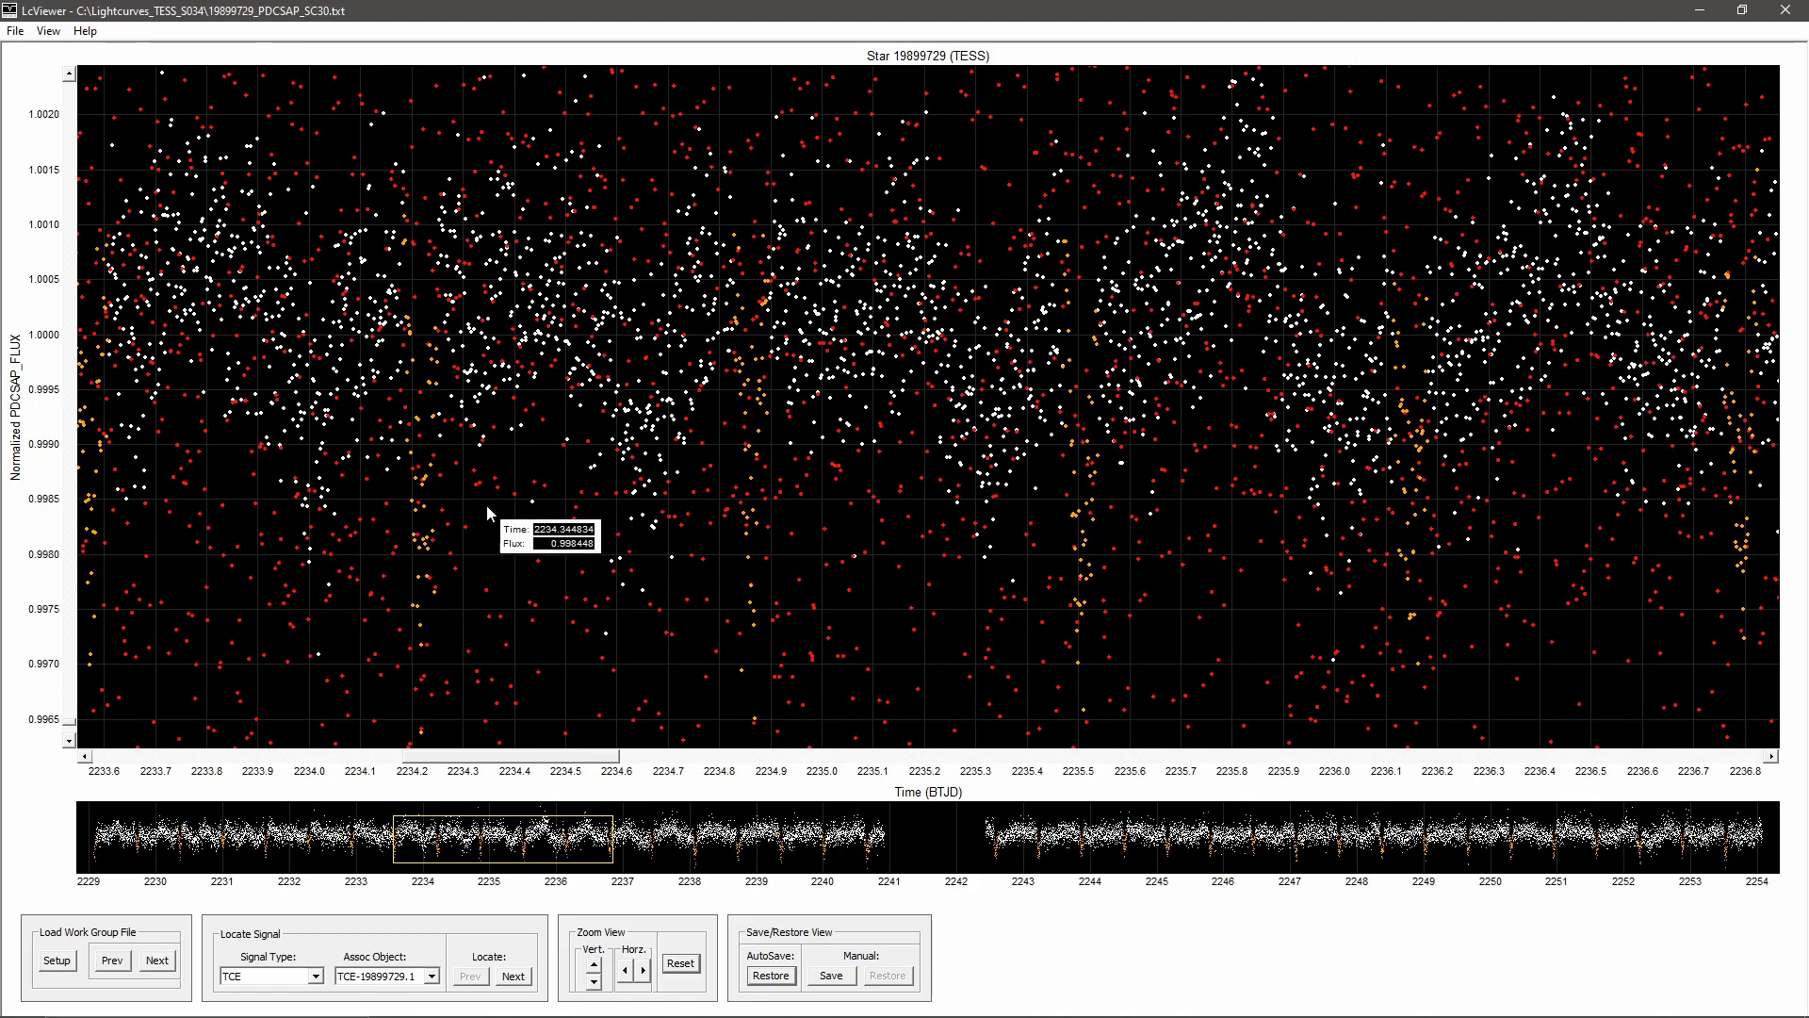
pyautogui.moveTo(595, 981); pyautogui.dragTo(645, 978)
pyautogui.moveTo(1221, 692); pyautogui.dragTo(1462, 256)
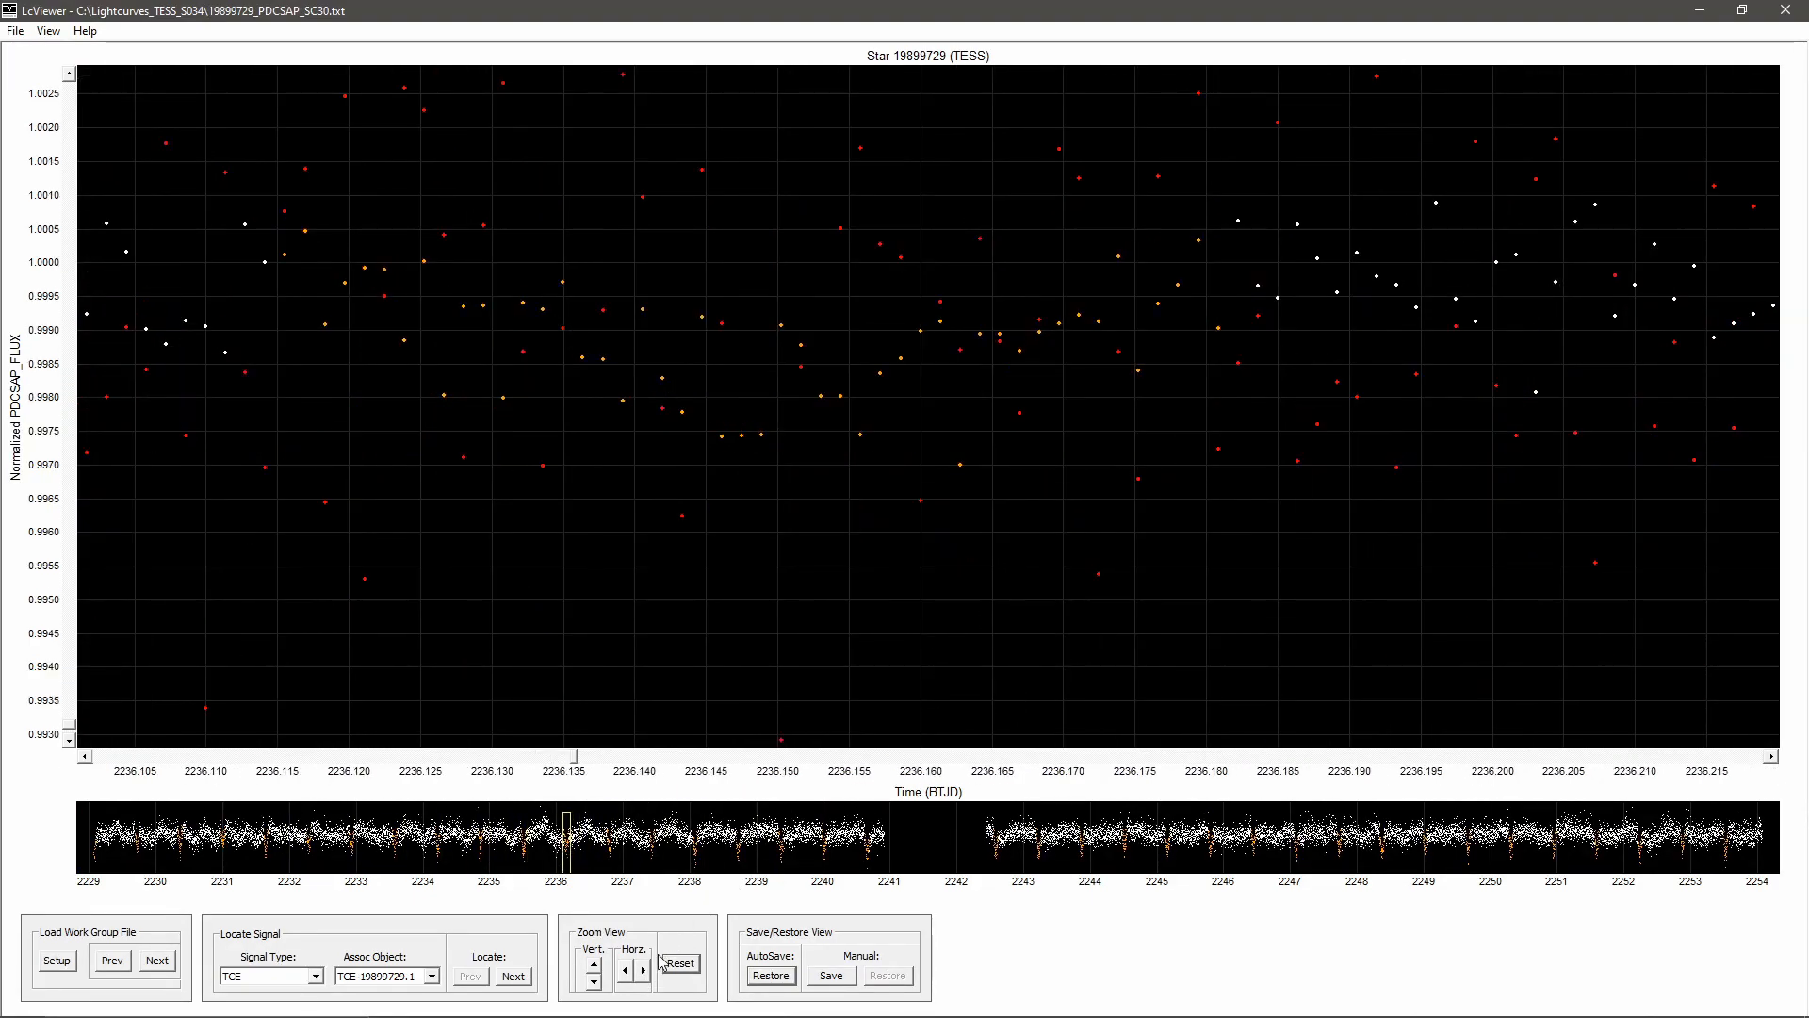
pyautogui.moveTo(629, 978); pyautogui.dragTo(628, 979)
pyautogui.click(593, 982)
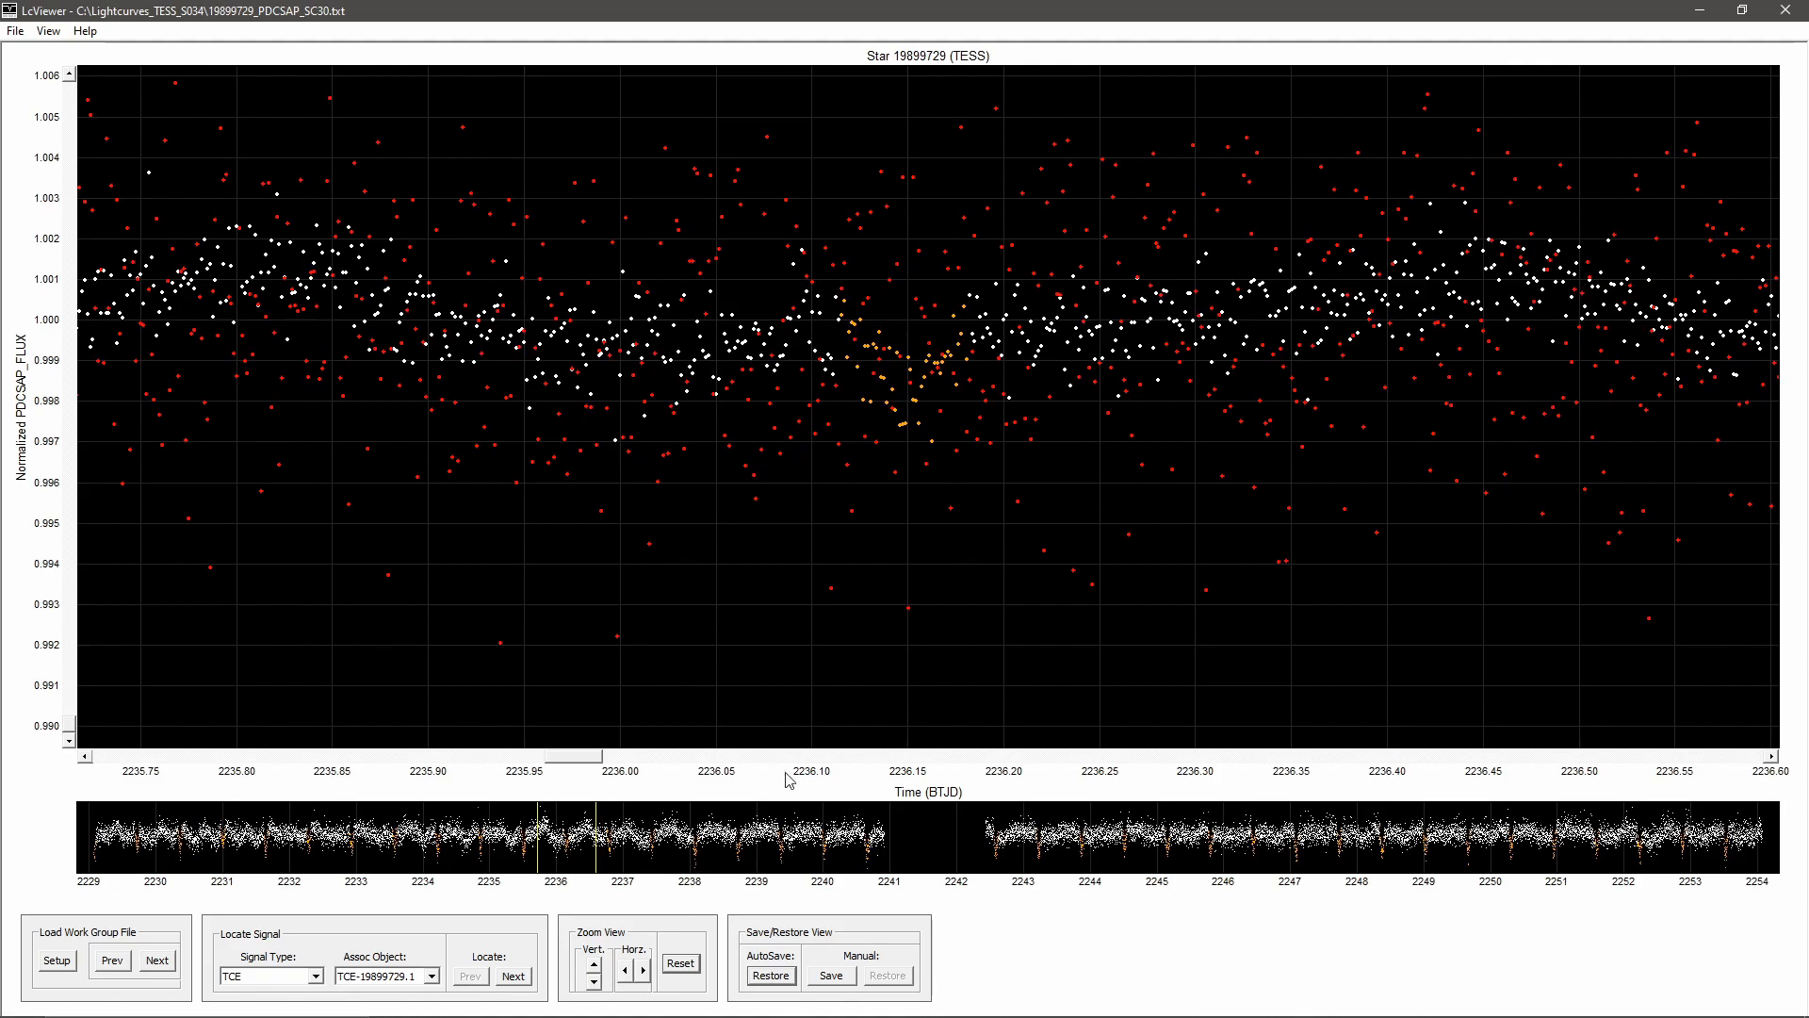
# Step: Compare flux and background at the earlier dips, from about BTJD 2231.6 back to the start of the data
pyautogui.moveTo(579, 761); pyautogui.dragTo(254, 754)
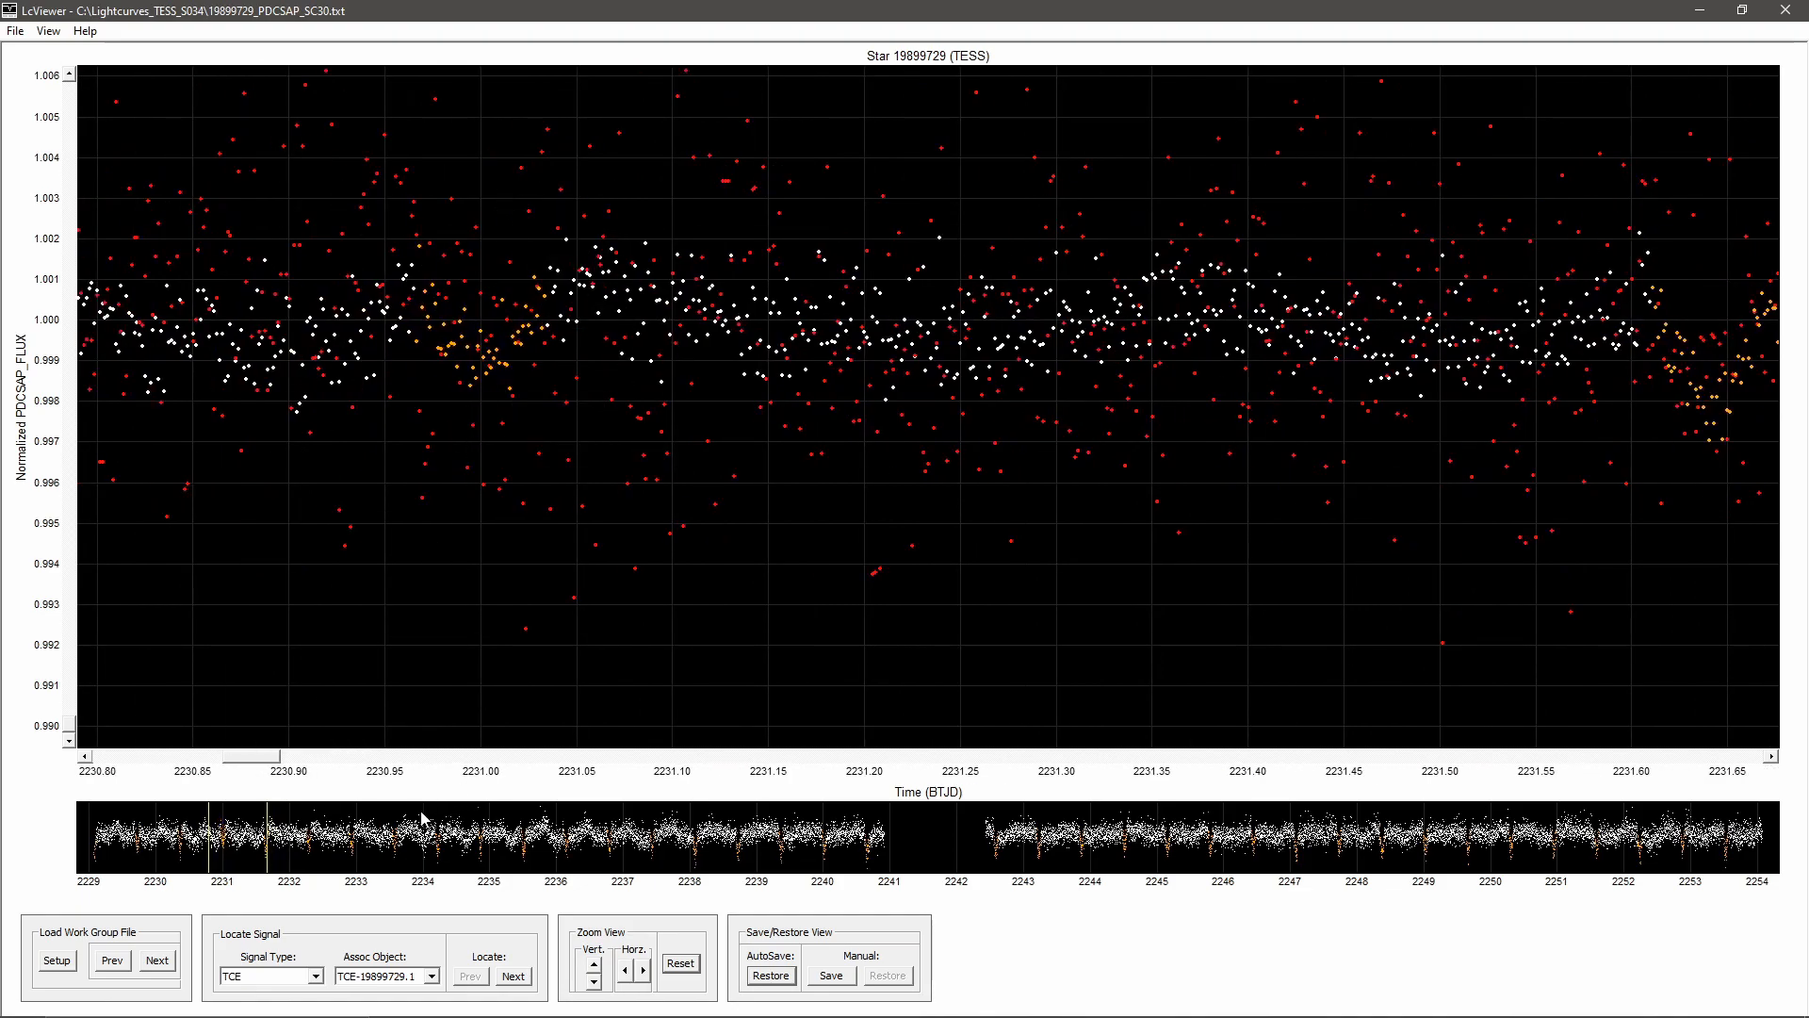
pyautogui.moveTo(268, 760); pyautogui.dragTo(188, 759)
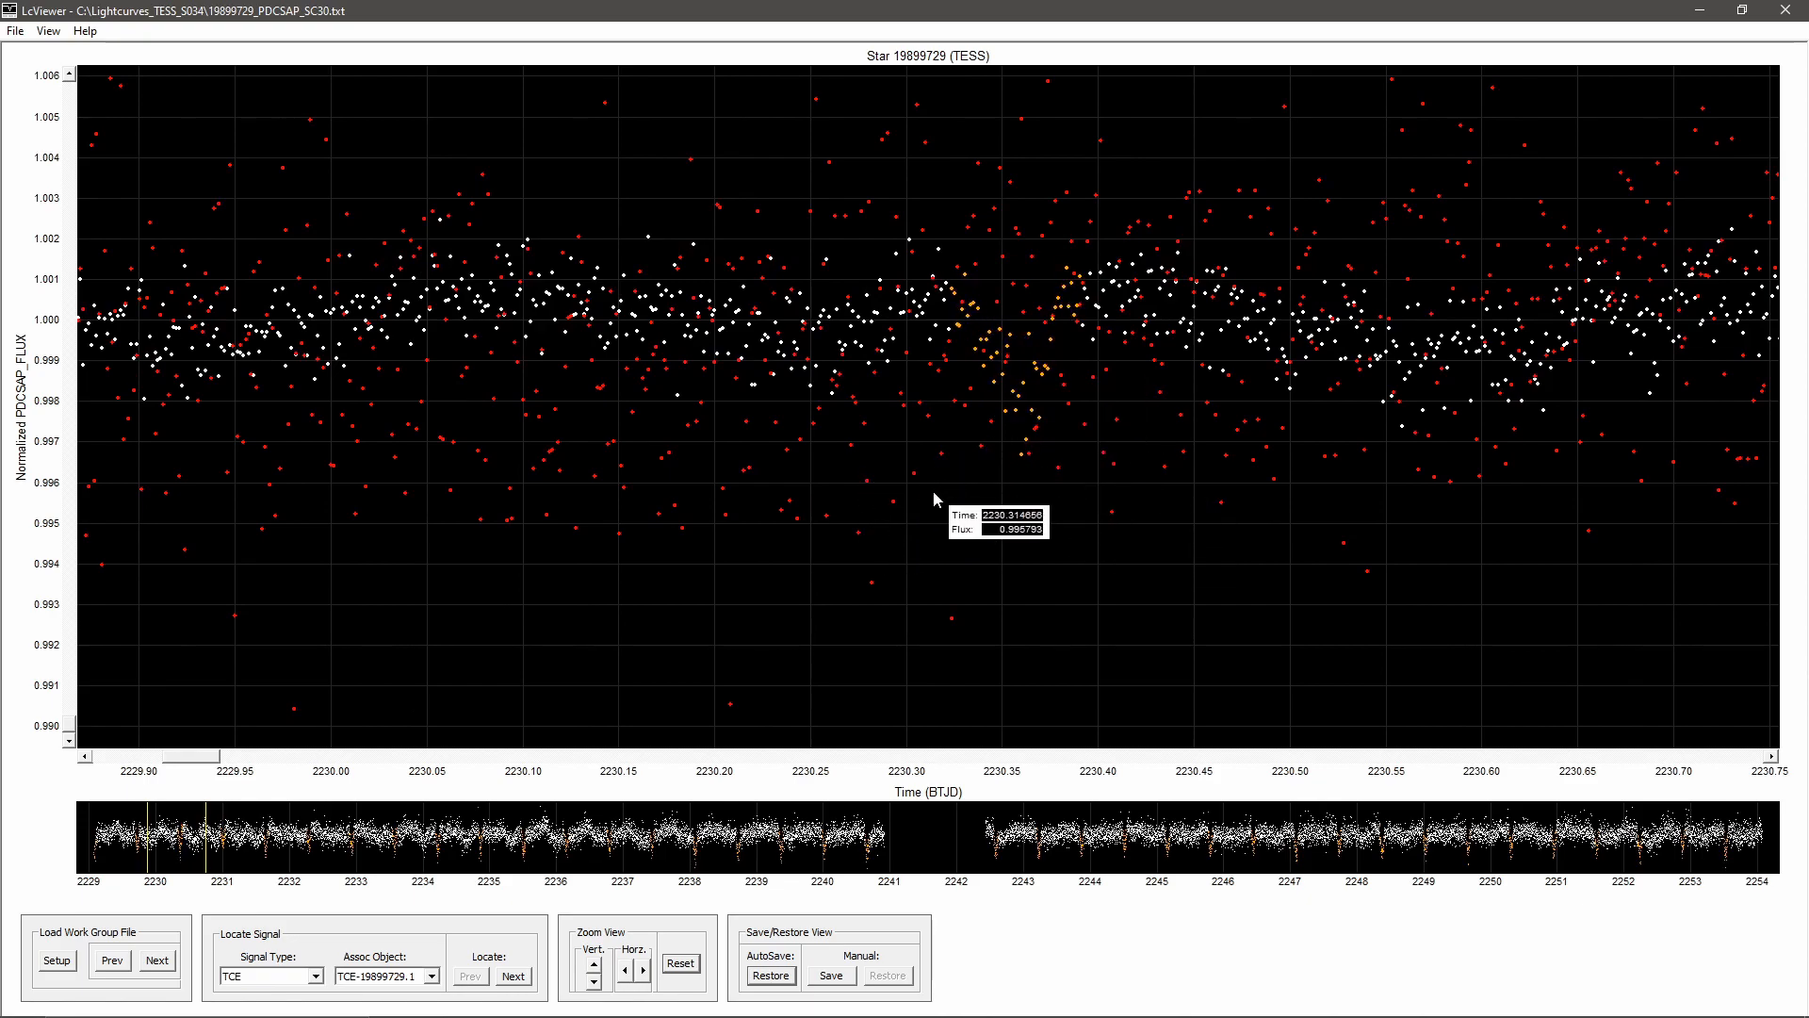
pyautogui.moveTo(197, 762); pyautogui.dragTo(135, 755)
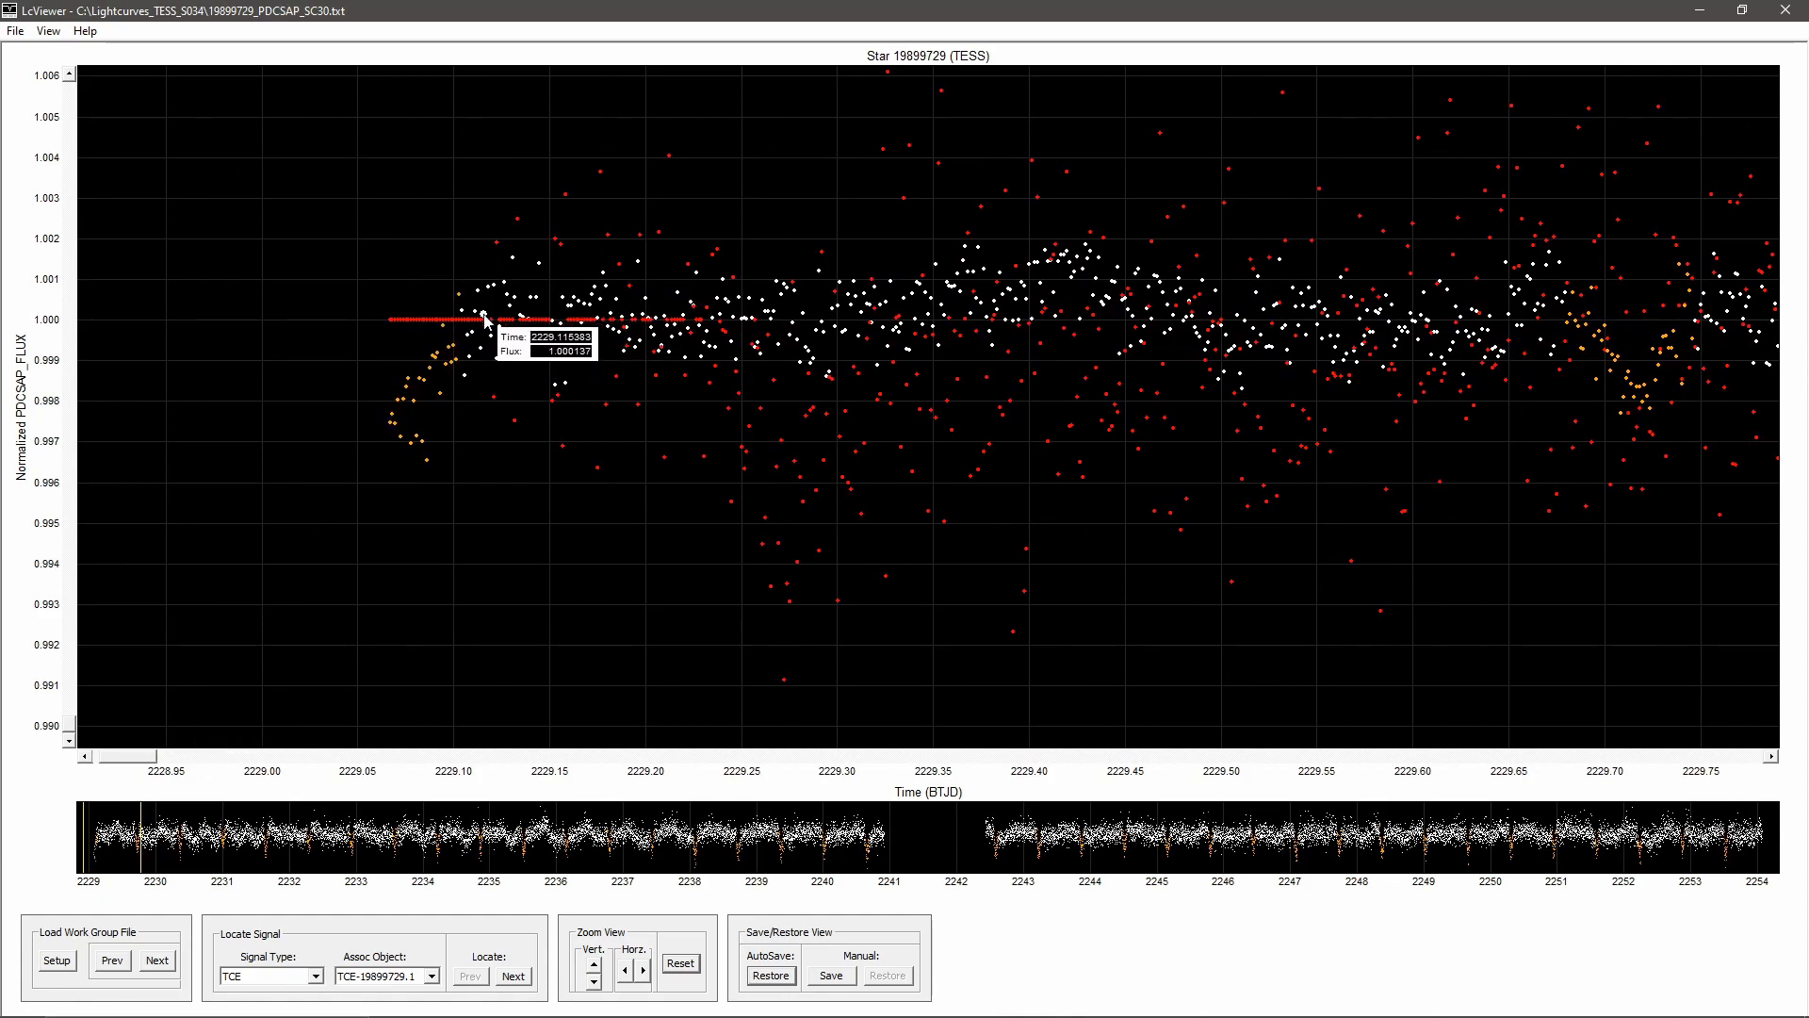
# Step: Examine the background flux just after the mid-sector data gap, around BTJD 2242.5 to 2243
pyautogui.moveTo(152, 771); pyautogui.dragTo(1024, 747)
pyautogui.click(594, 981)
pyautogui.click(594, 981)
pyautogui.click(593, 981)
pyautogui.click(594, 981)
pyautogui.click(594, 981)
pyautogui.click(594, 981)
pyautogui.click(594, 981)
pyautogui.click(594, 981)
pyautogui.click(594, 981)
pyautogui.click(594, 981)
pyautogui.click(626, 970)
pyautogui.click(625, 970)
pyautogui.click(626, 969)
pyautogui.click(626, 970)
pyautogui.click(625, 970)
pyautogui.click(626, 970)
pyautogui.click(626, 970)
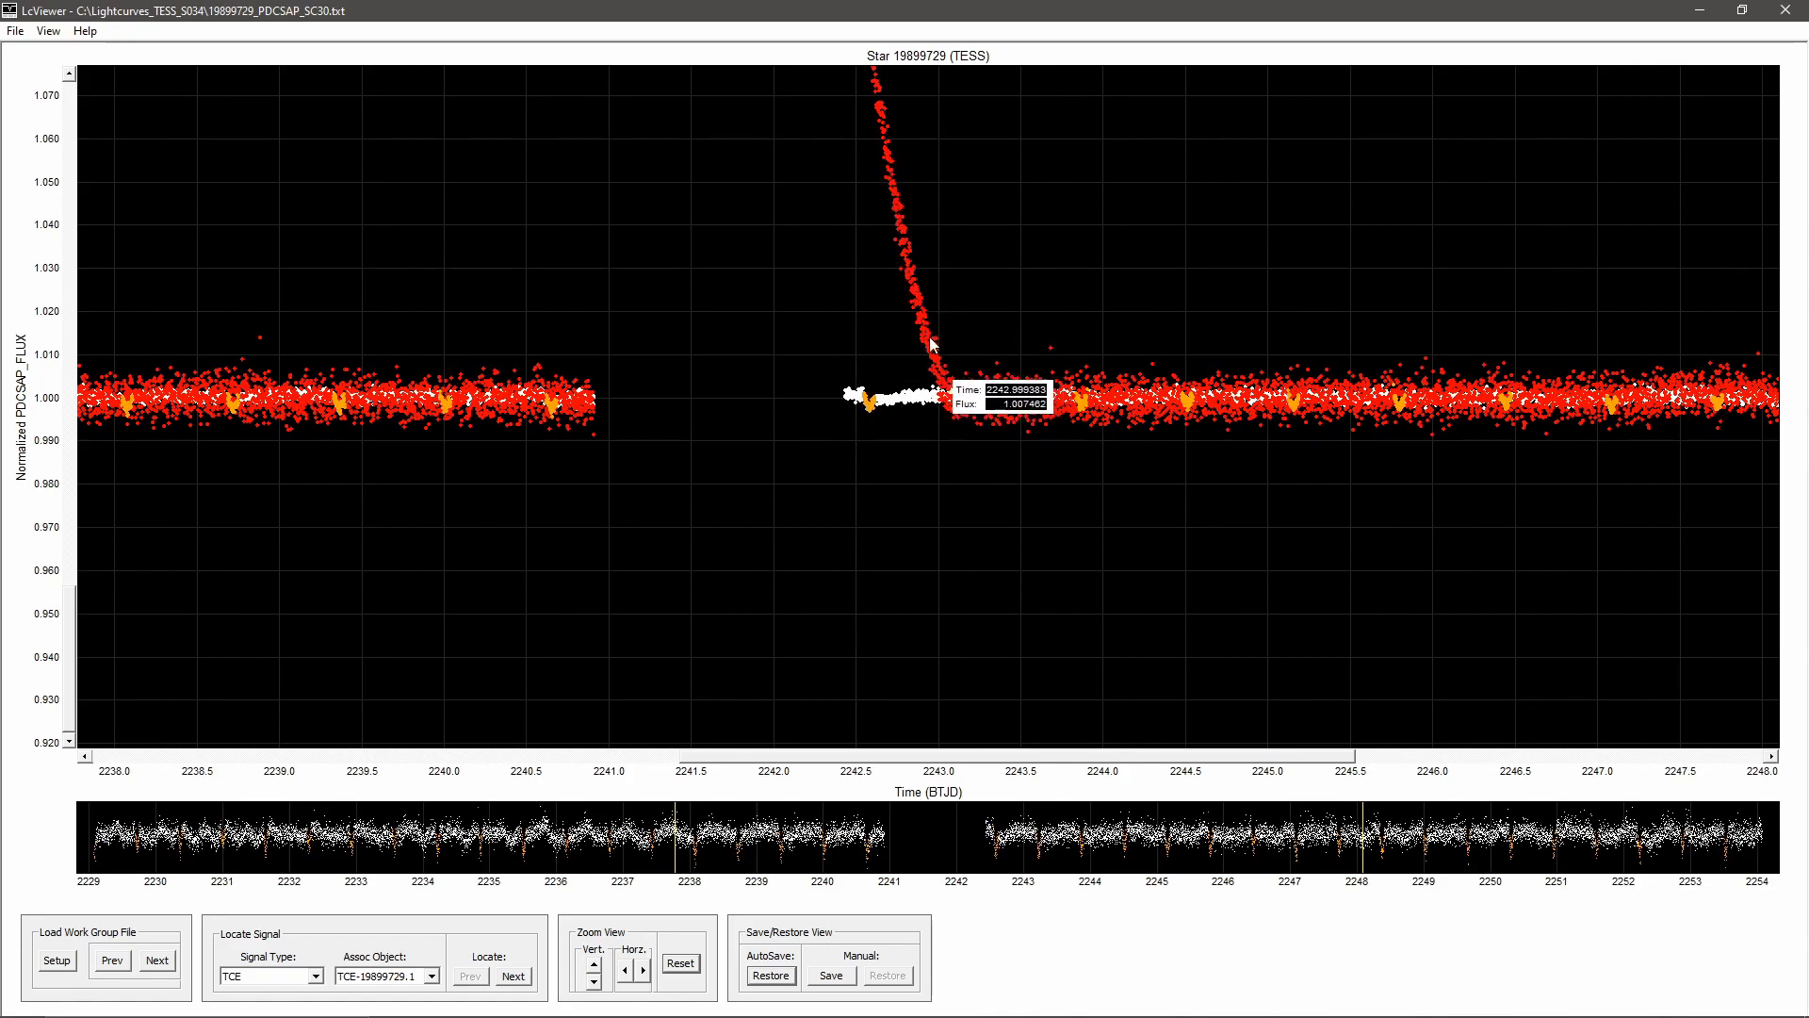
pyautogui.click(642, 971)
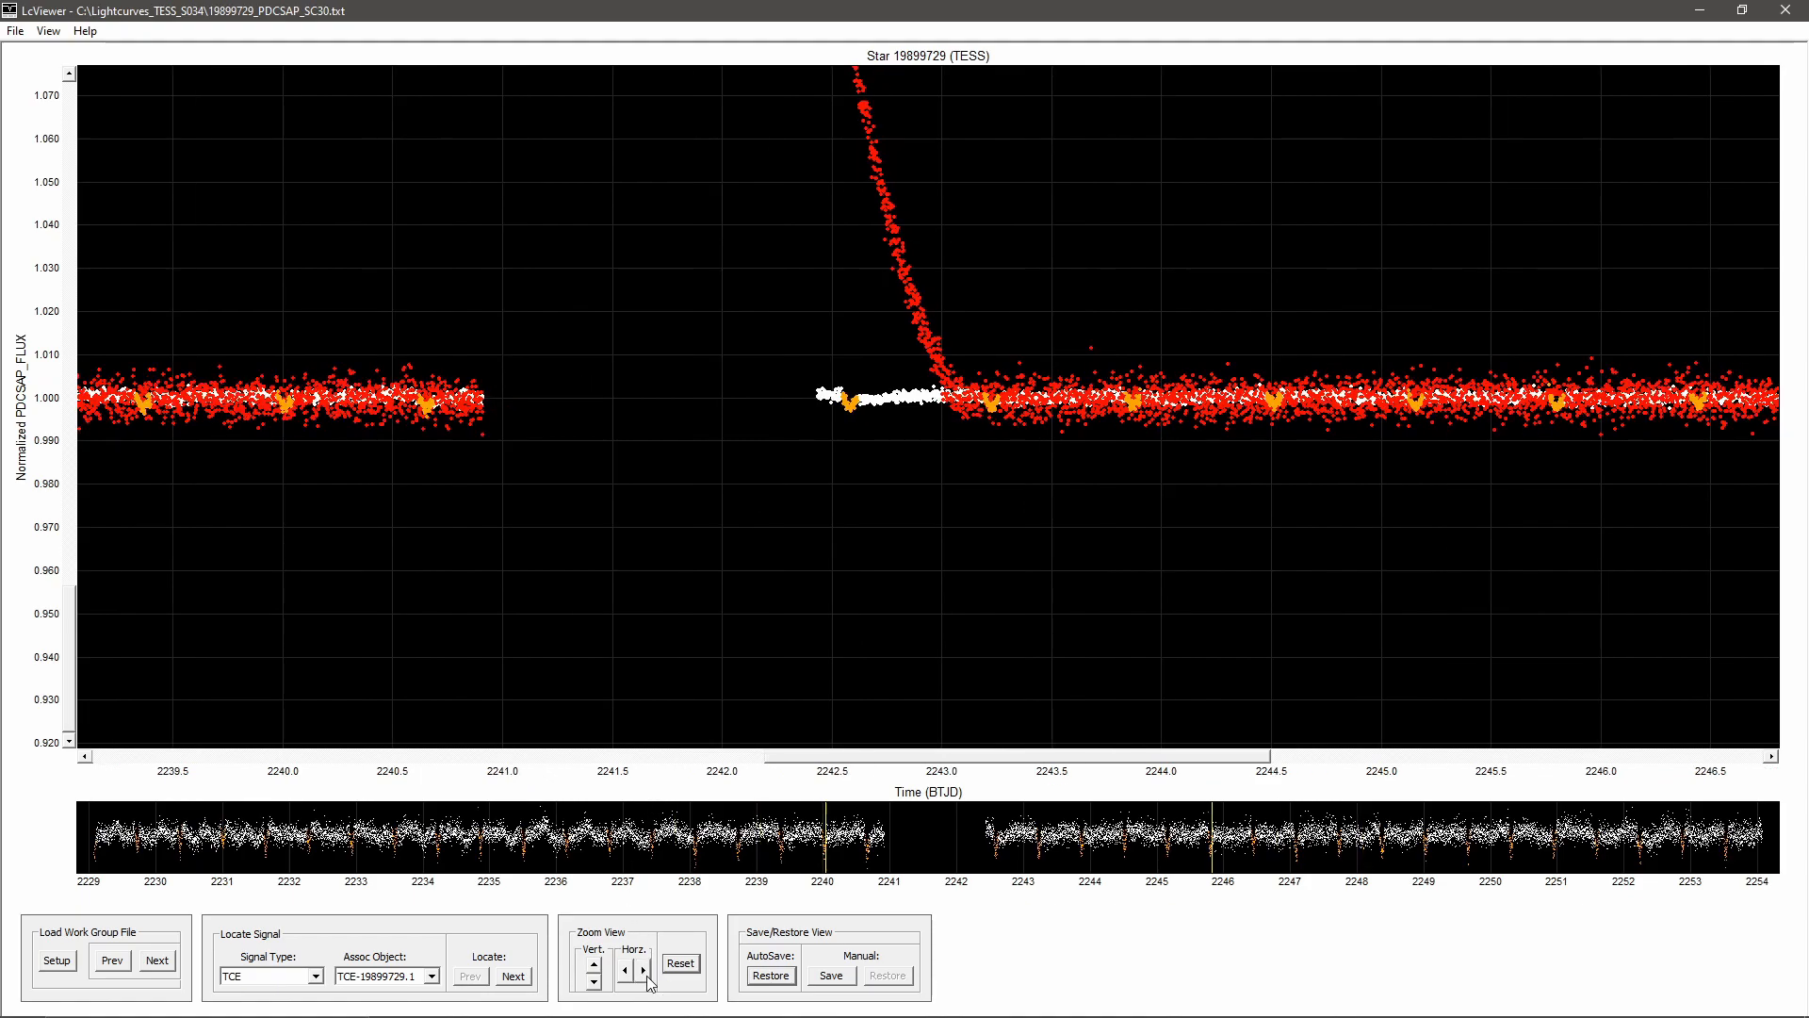
pyautogui.click(645, 972)
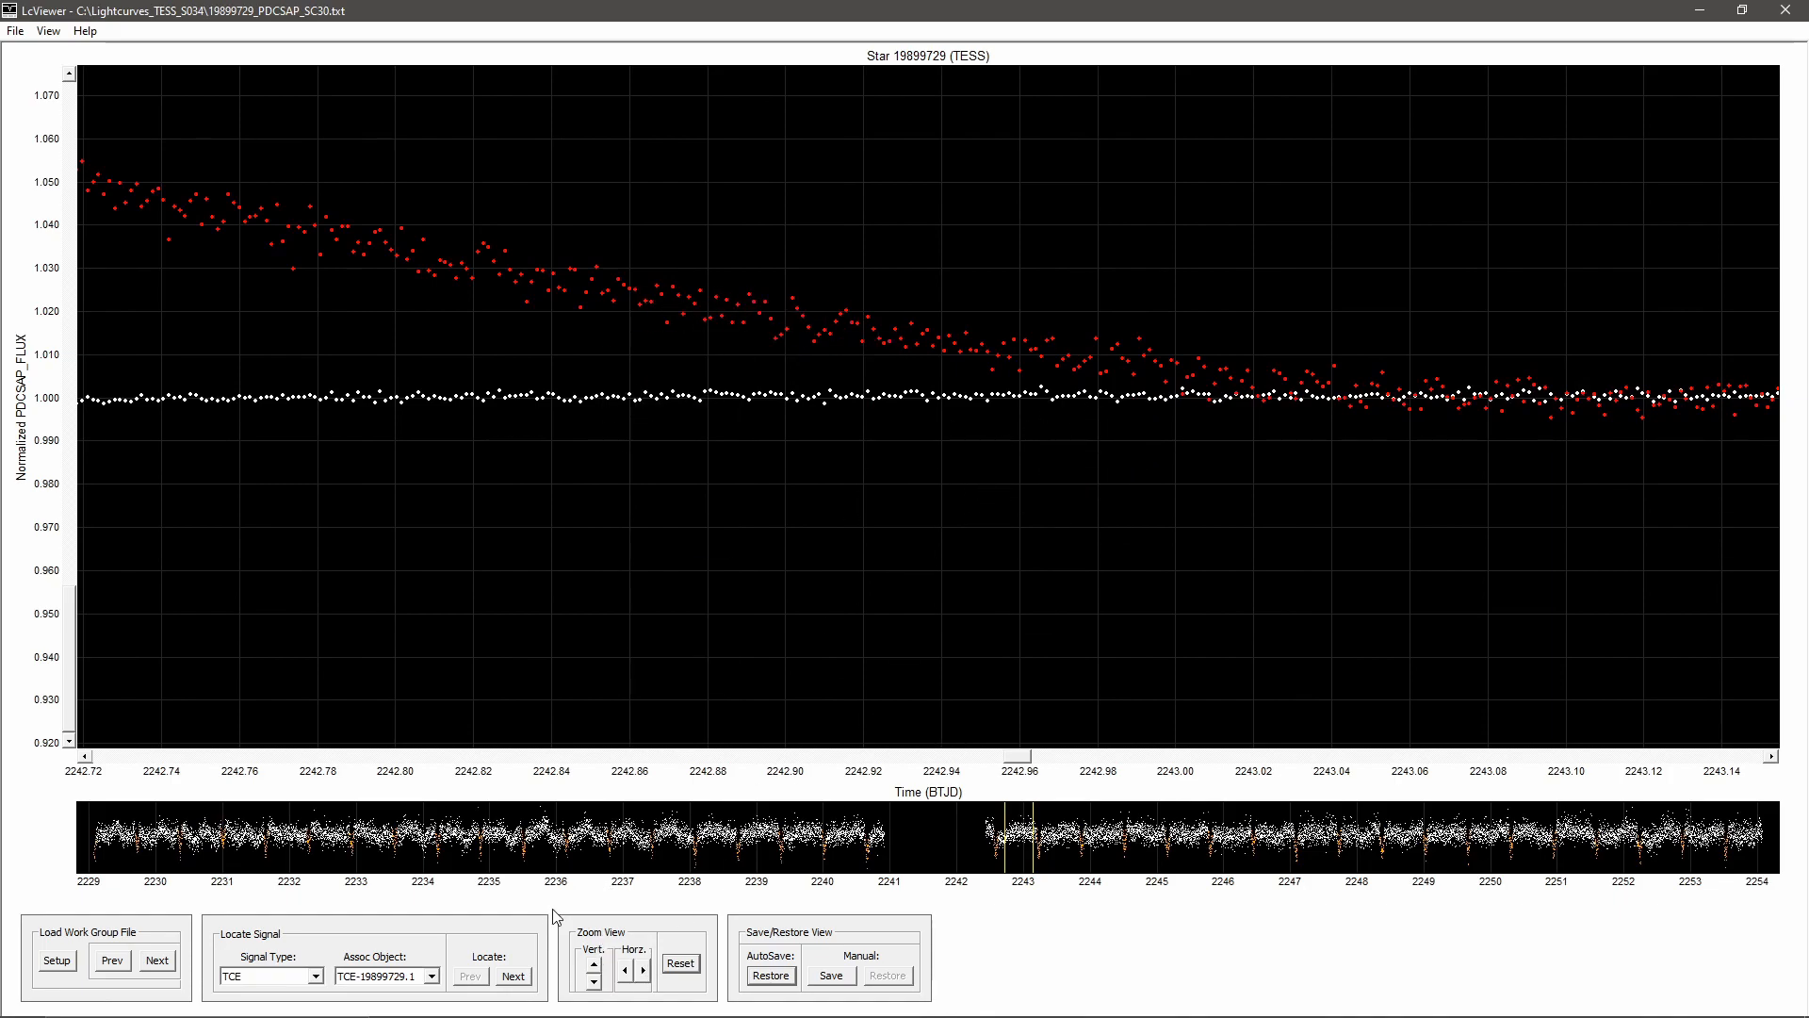
# Step: Inspect the dip near BTJD 2243.23 against the background flux at an expanded flux scale
pyautogui.moveTo(1272, 360)
pyautogui.moveTo(1021, 757); pyautogui.dragTo(1046, 761)
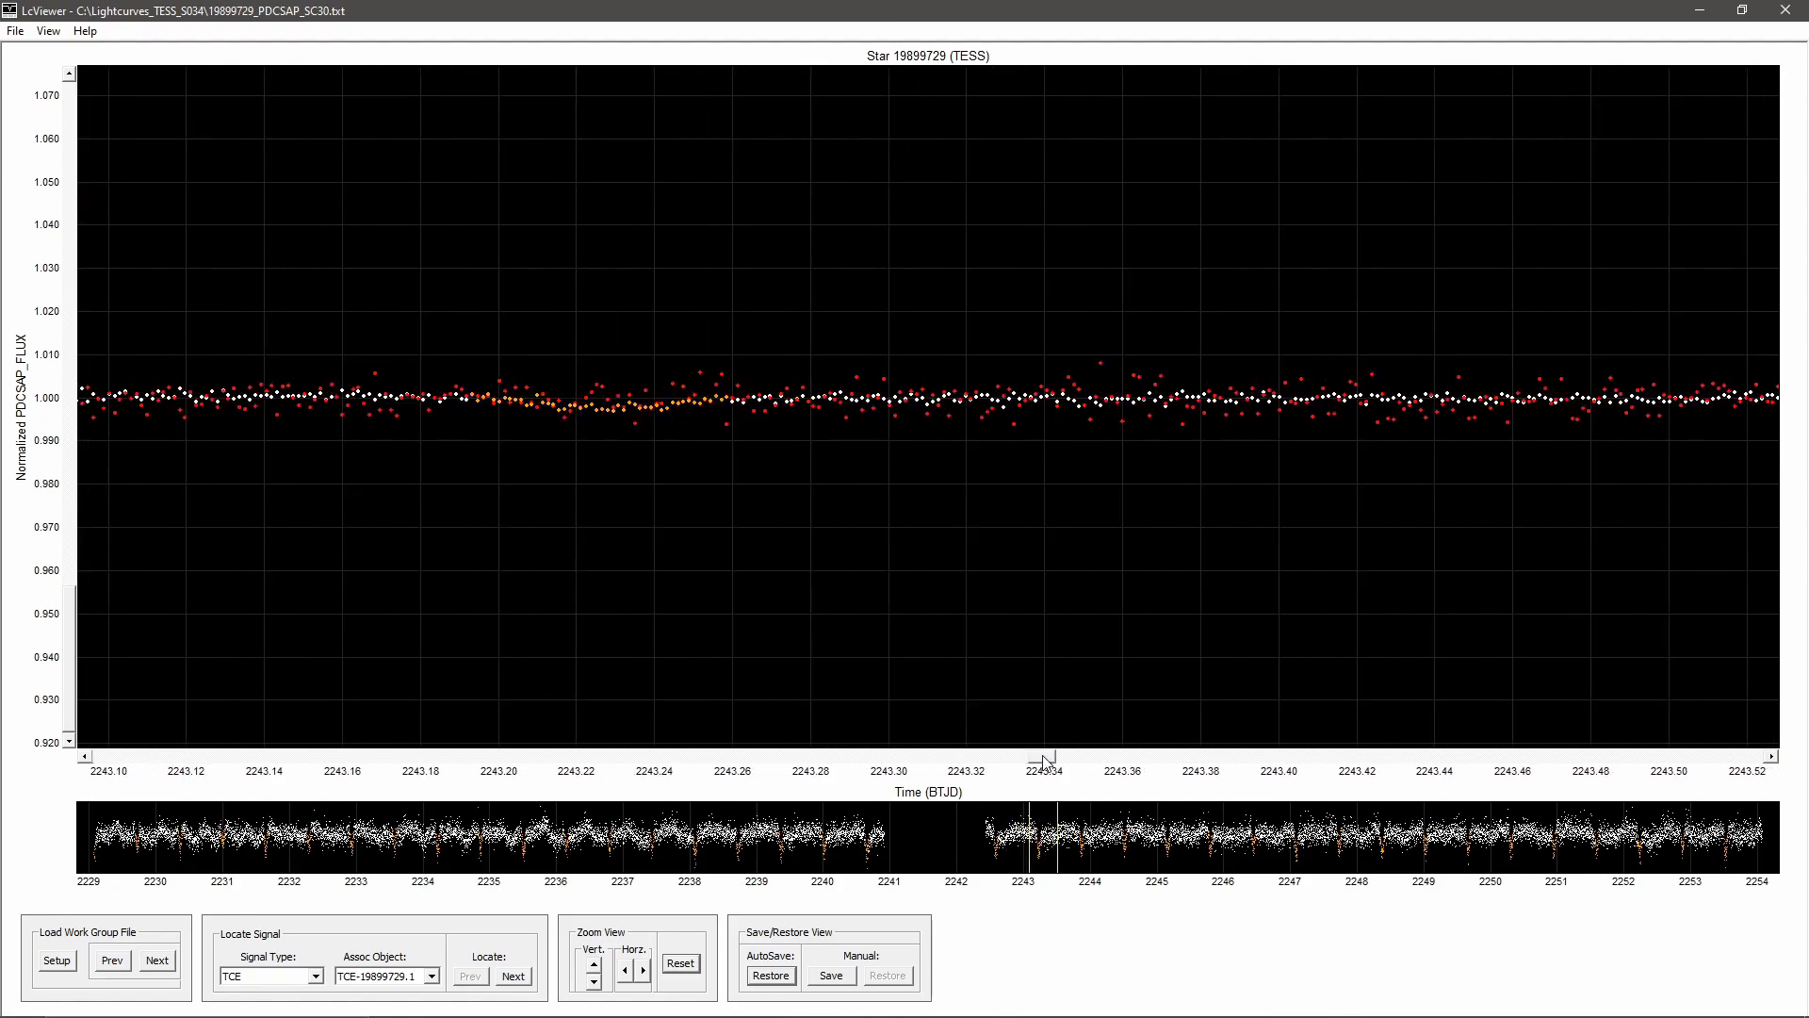
pyautogui.click(594, 965)
pyautogui.click(597, 982)
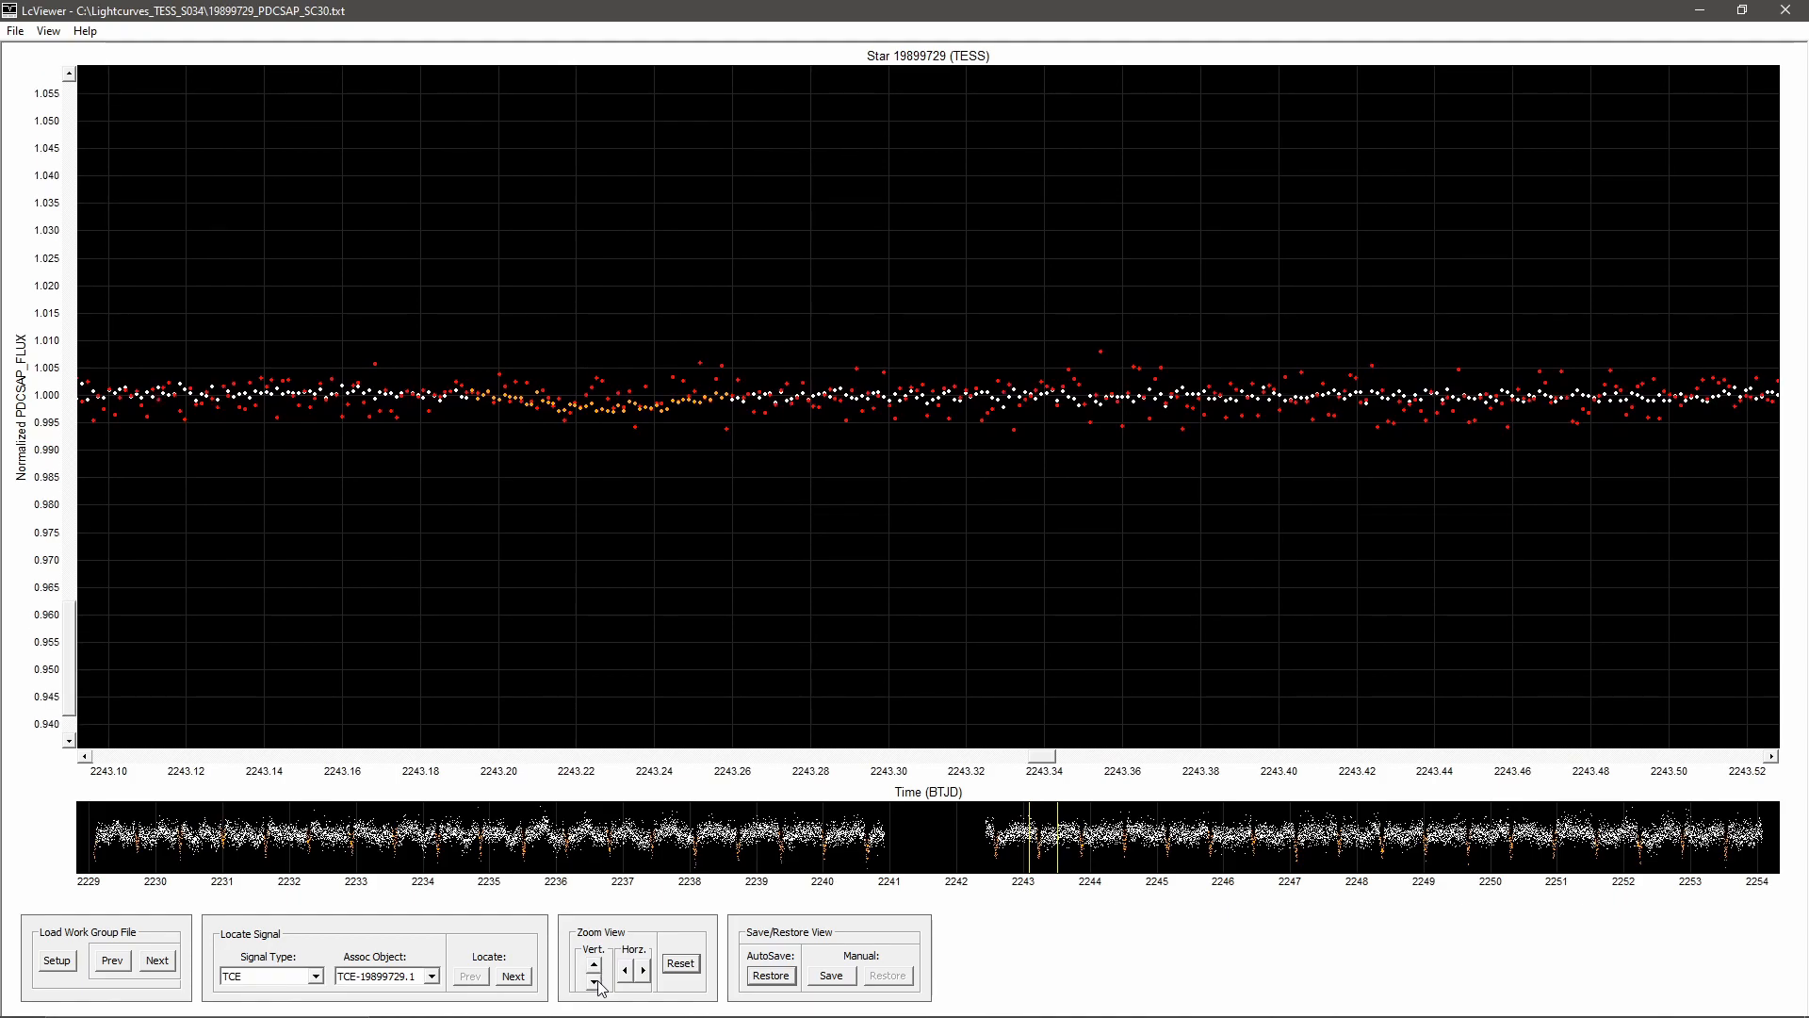
pyautogui.click(595, 966)
pyautogui.click(596, 967)
pyautogui.click(596, 967)
pyautogui.click(596, 967)
pyautogui.click(595, 967)
pyautogui.click(595, 967)
pyautogui.click(596, 967)
pyautogui.click(596, 967)
pyautogui.click(596, 967)
pyautogui.click(596, 967)
pyautogui.click(595, 967)
pyautogui.click(596, 967)
pyautogui.click(594, 982)
pyautogui.click(595, 982)
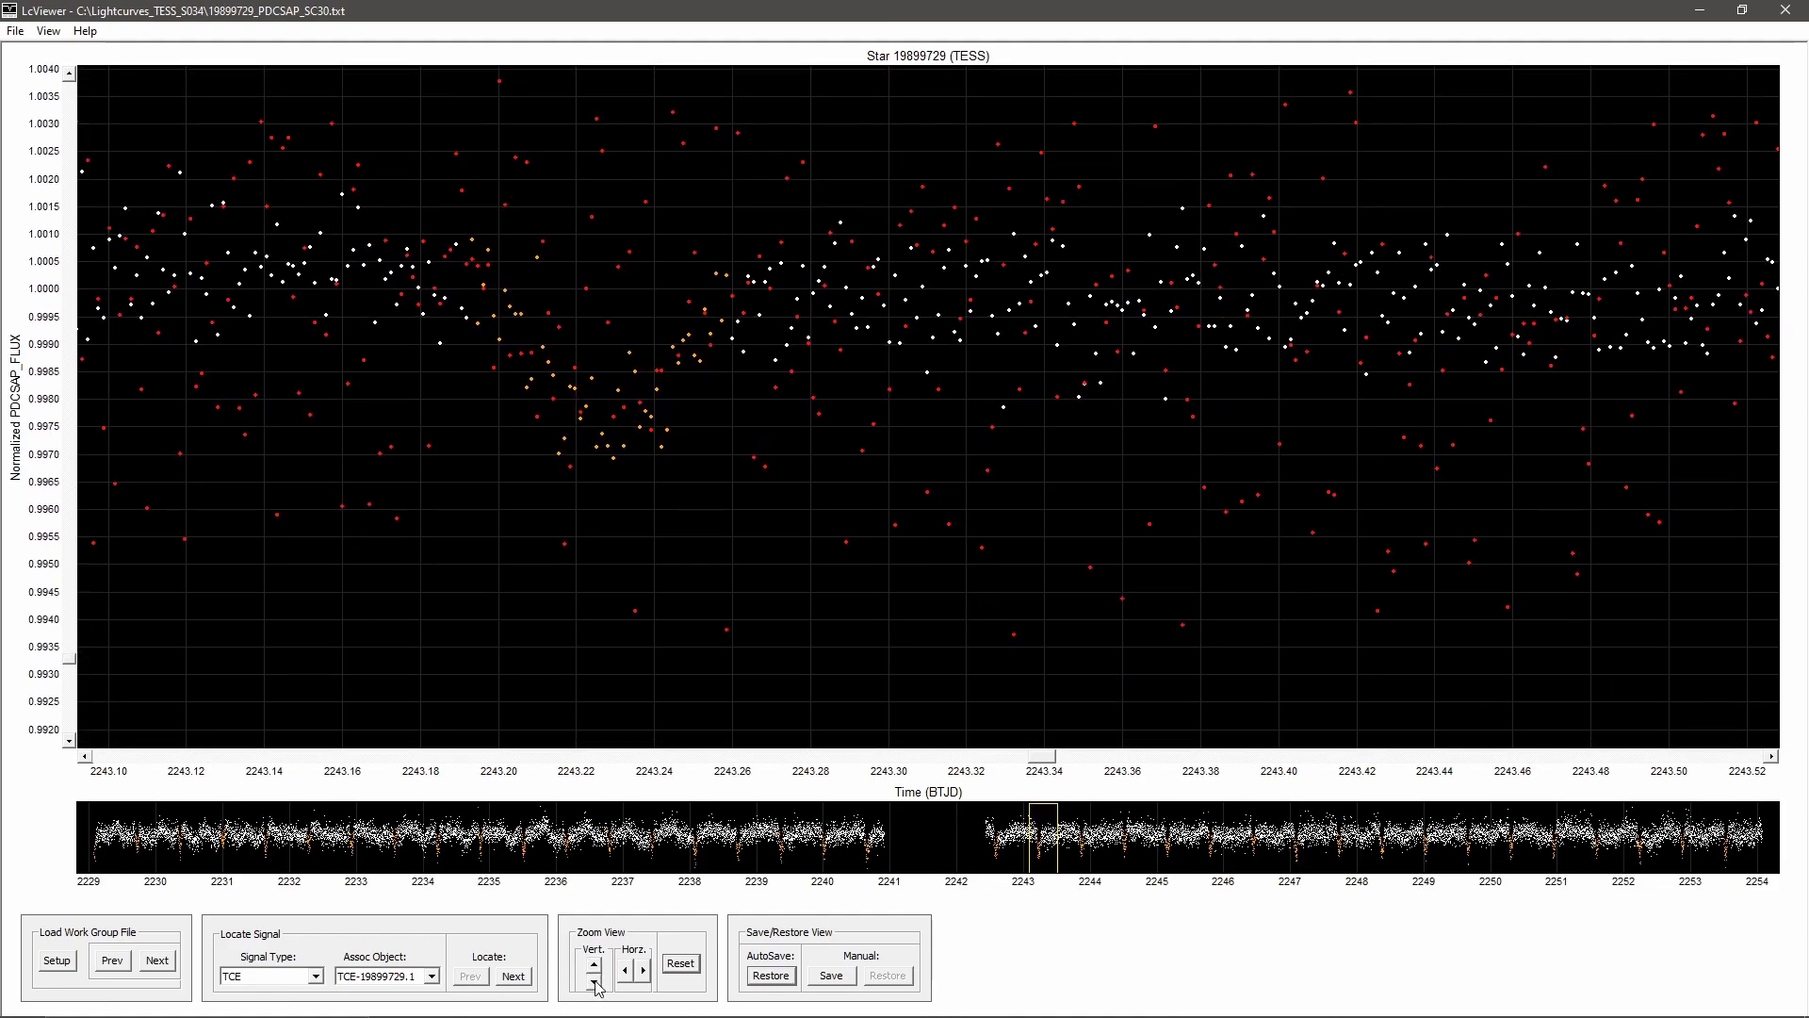
pyautogui.click(595, 982)
# Step: Compare the background flux at the dips near BTJD 2245.8 and 2240.0
pyautogui.moveTo(1042, 759); pyautogui.dragTo(1213, 759)
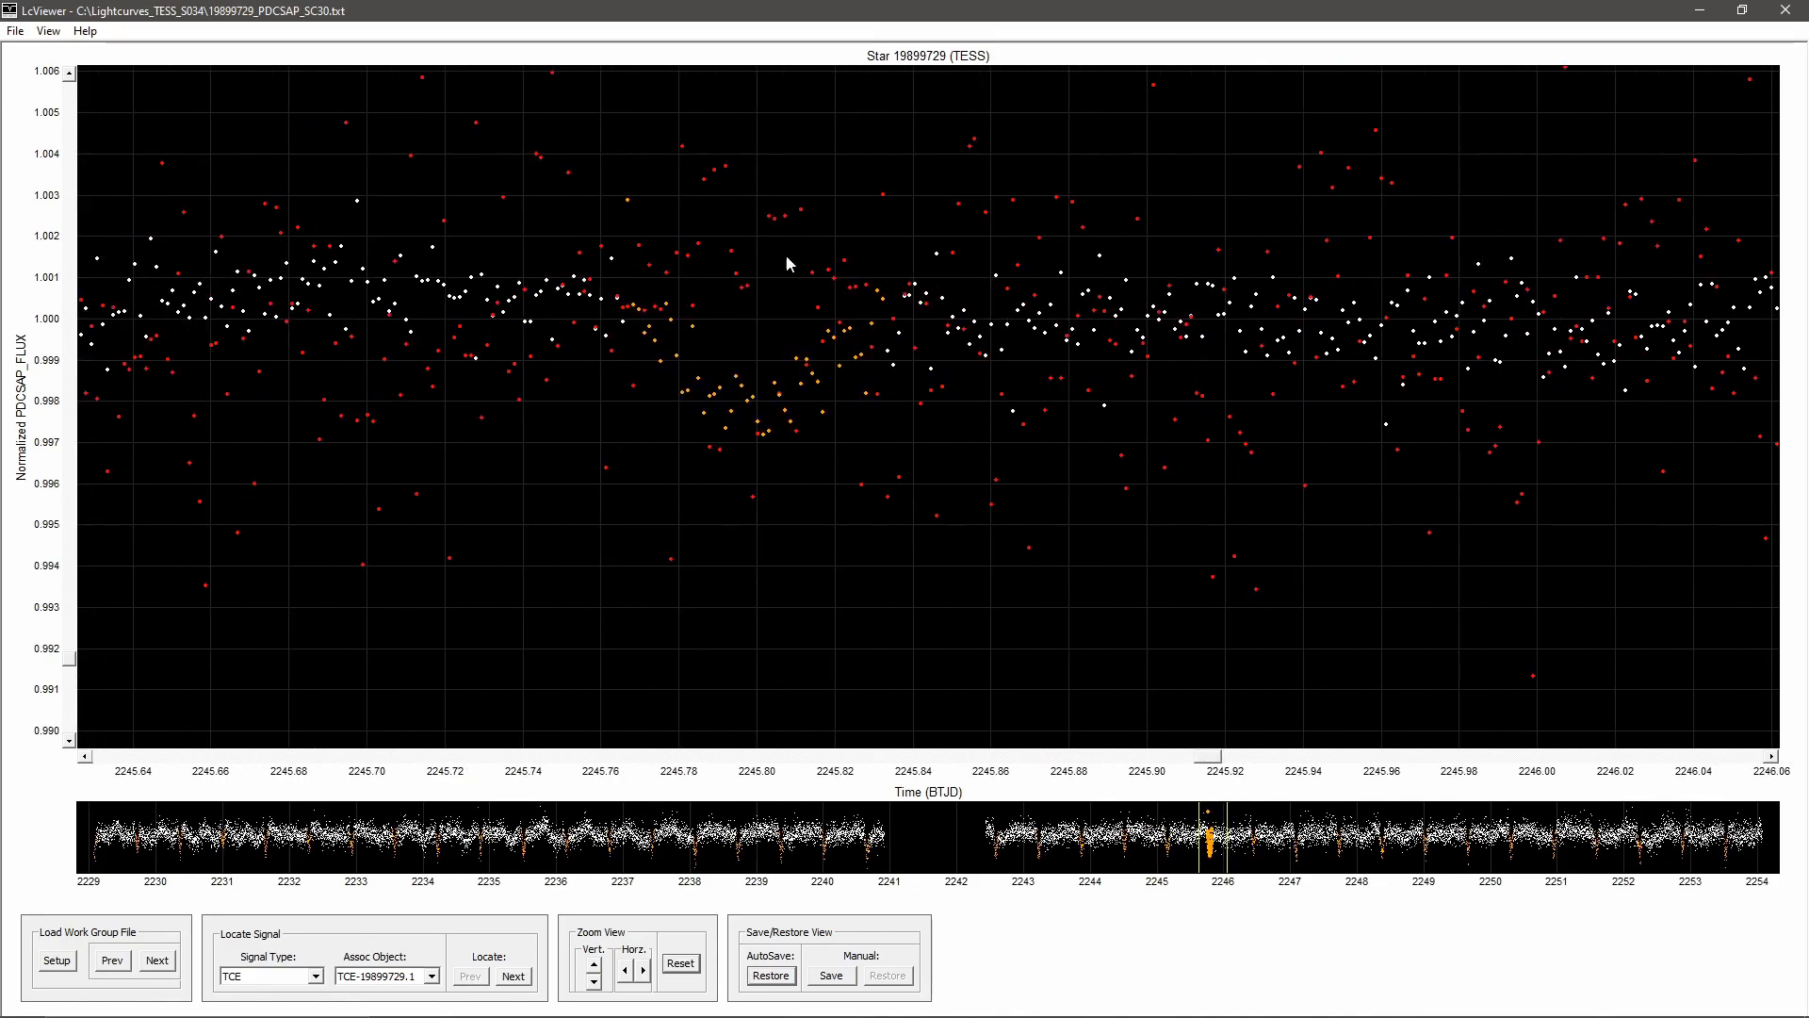
pyautogui.moveTo(620, 302)
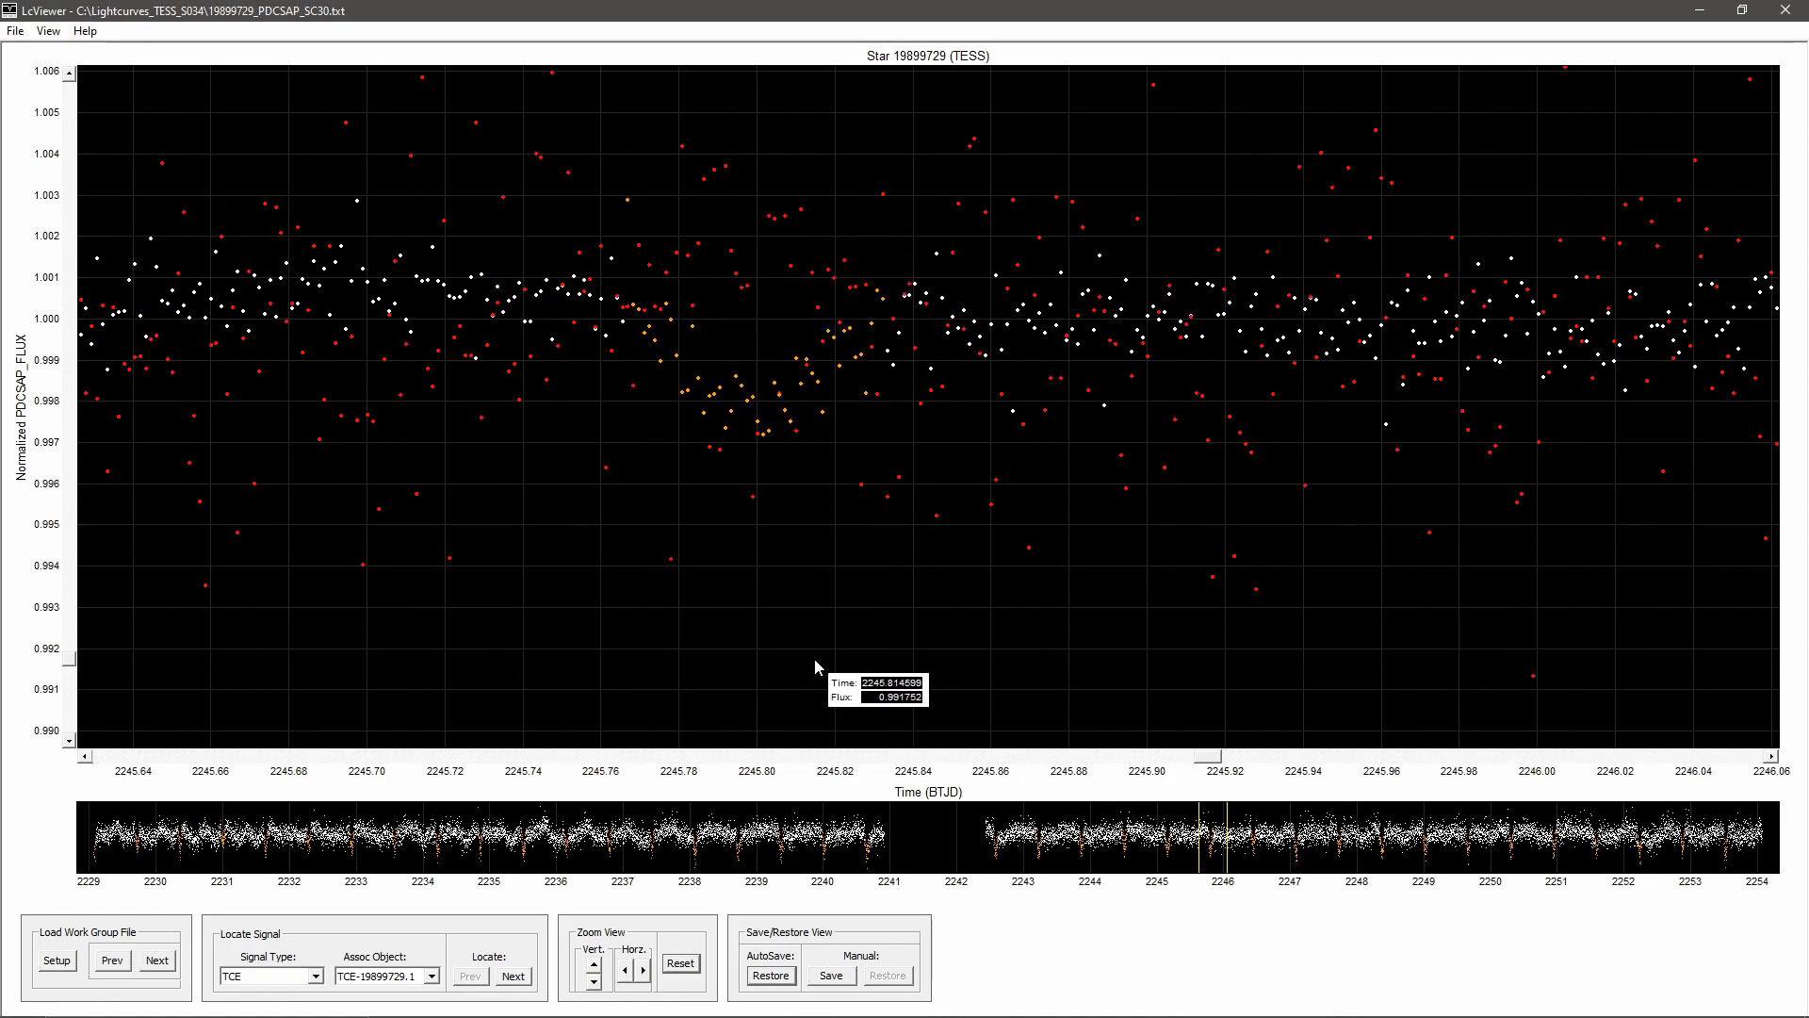
pyautogui.moveTo(1207, 757)
pyautogui.mouseDown()
pyautogui.moveTo(1593, 771)
pyautogui.moveTo(1753, 739)
pyautogui.moveTo(111, 737)
pyautogui.moveTo(206, 765)
pyautogui.moveTo(928, 742)
pyautogui.moveTo(831, 744)
pyautogui.mouseUp()
# Step: Return to the Talk page in Chrome and post a #transits note covering the ~0.6-day period, background flux, Sector 34 TCE, ~1.2 Rj depth and HD 70736
pyautogui.moveTo(613, 1004)
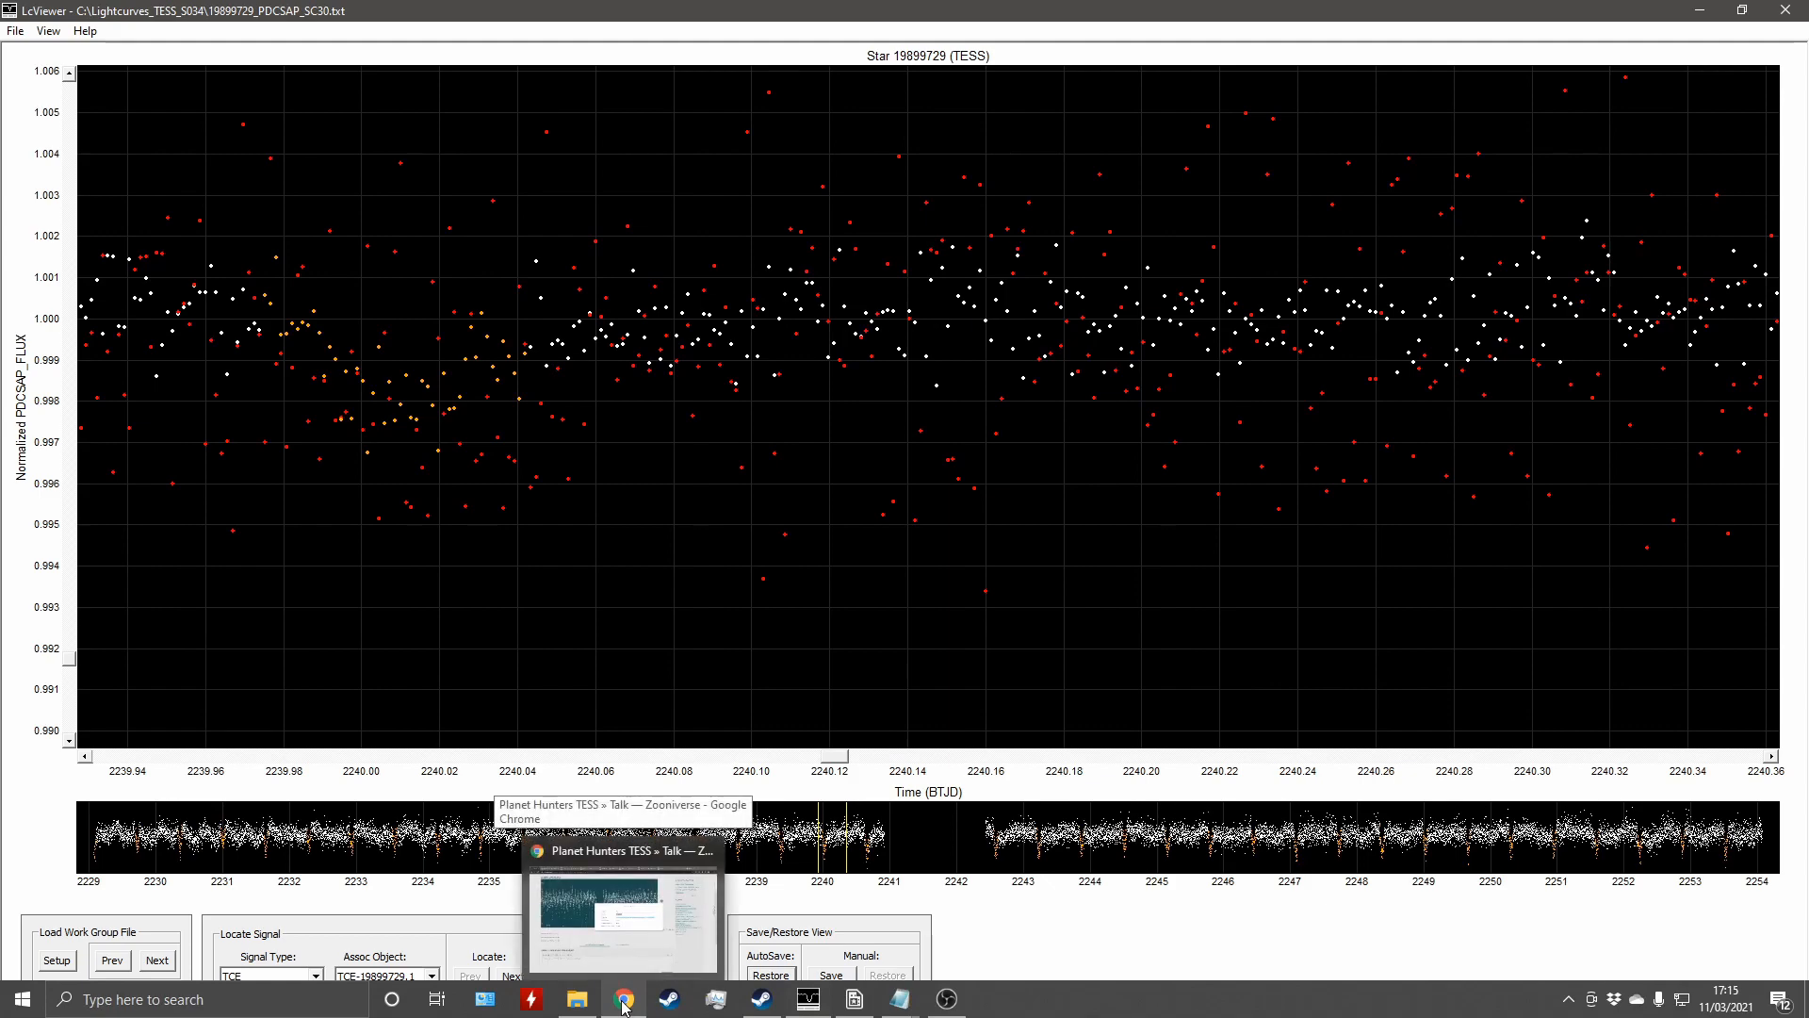
pyautogui.click(624, 941)
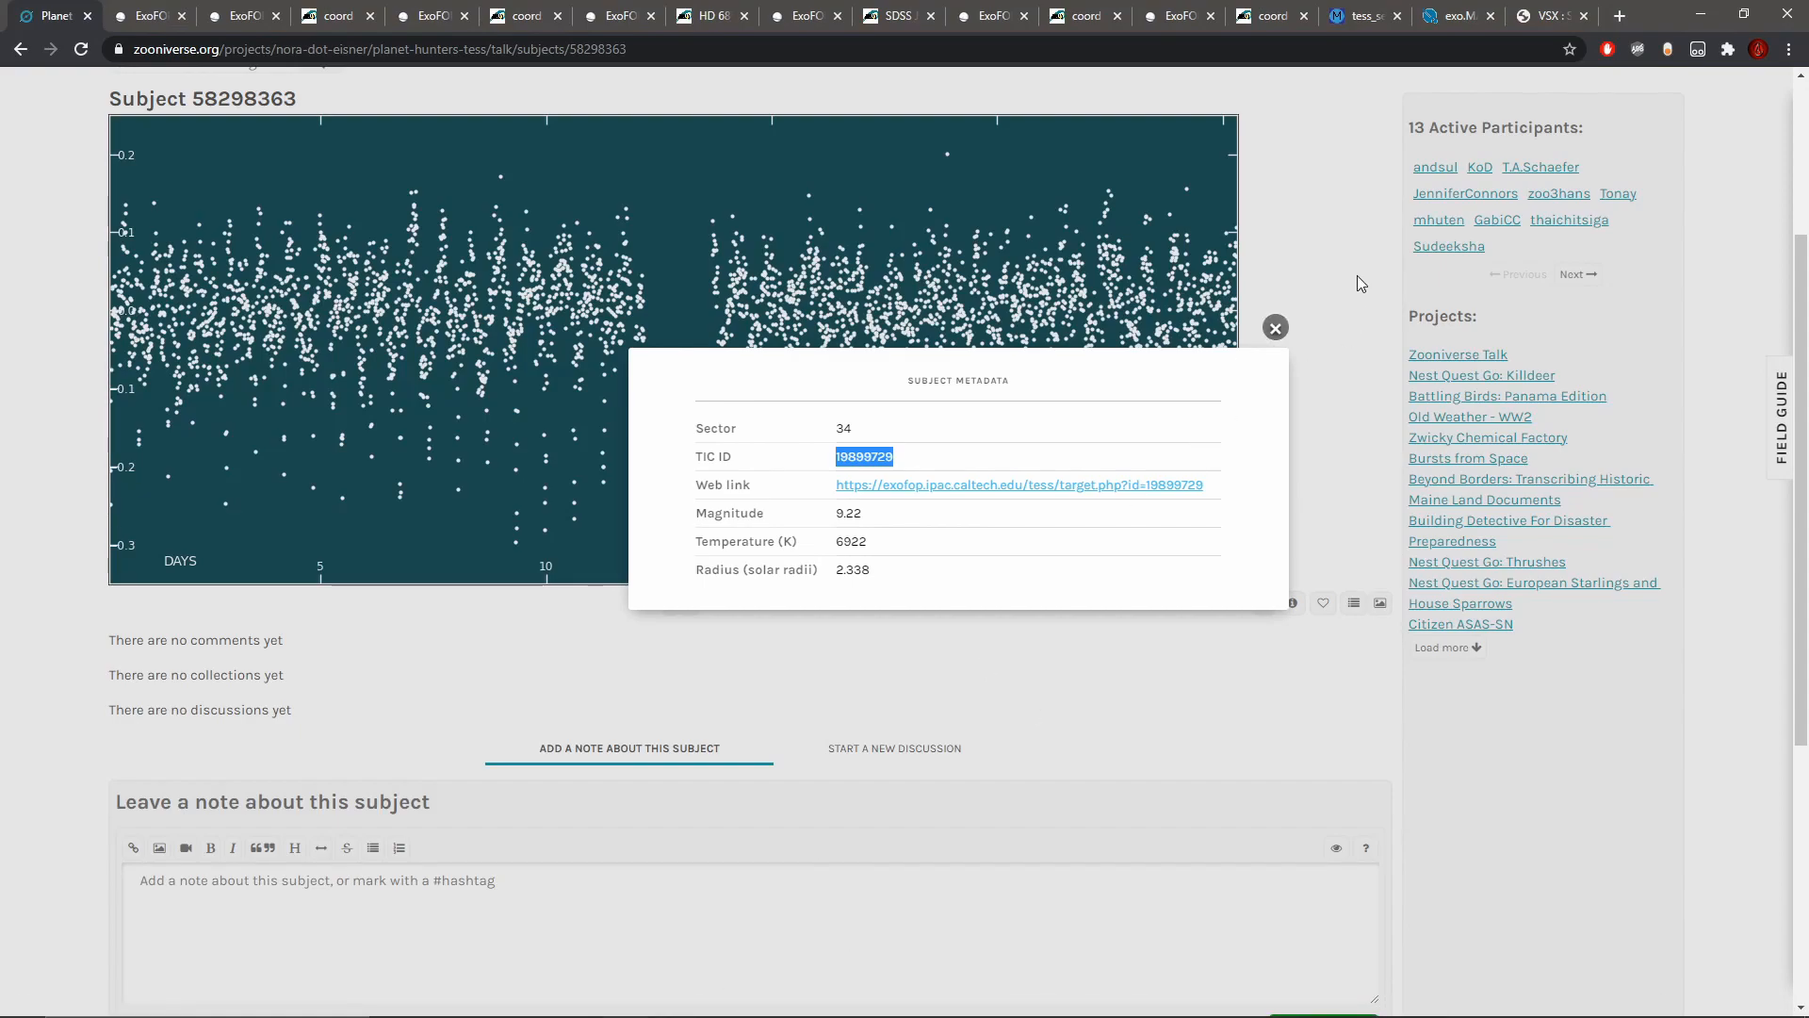
pyautogui.click(1278, 327)
pyautogui.scroll(-3, 1044, 451)
pyautogui.click(549, 627)
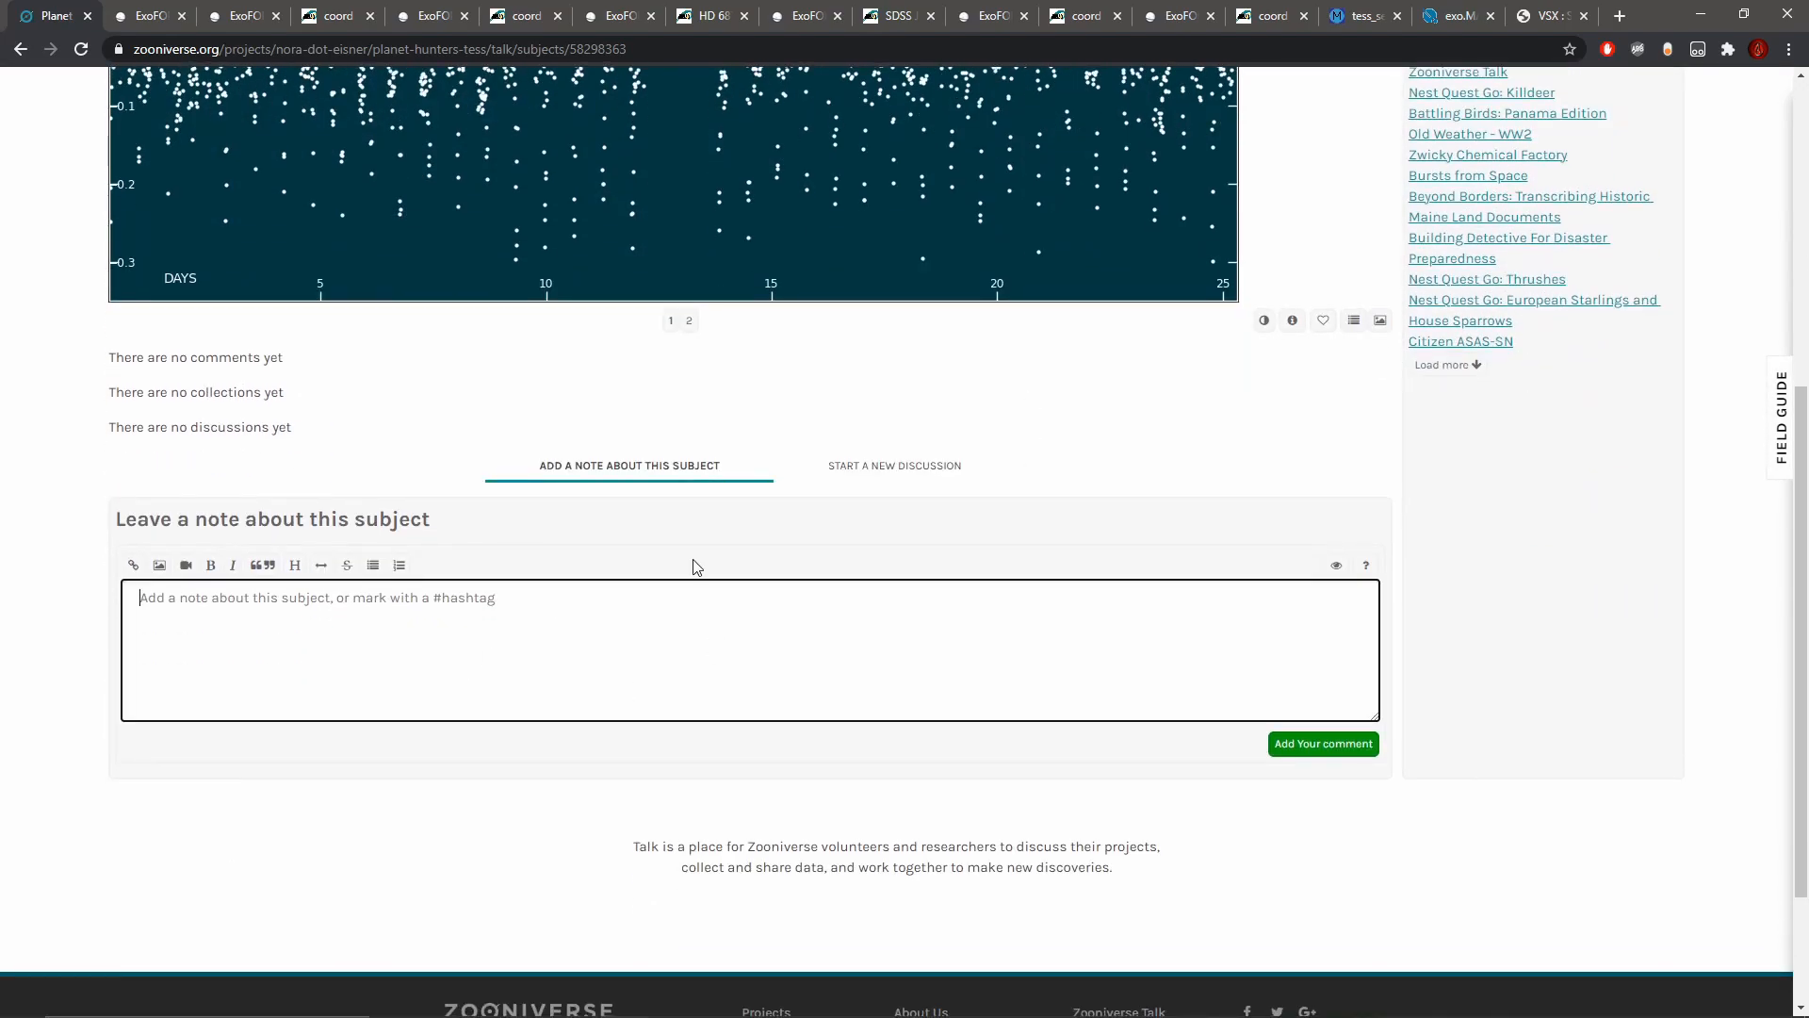
pyautogui.write('#')
pyautogui.press('BackSpace')
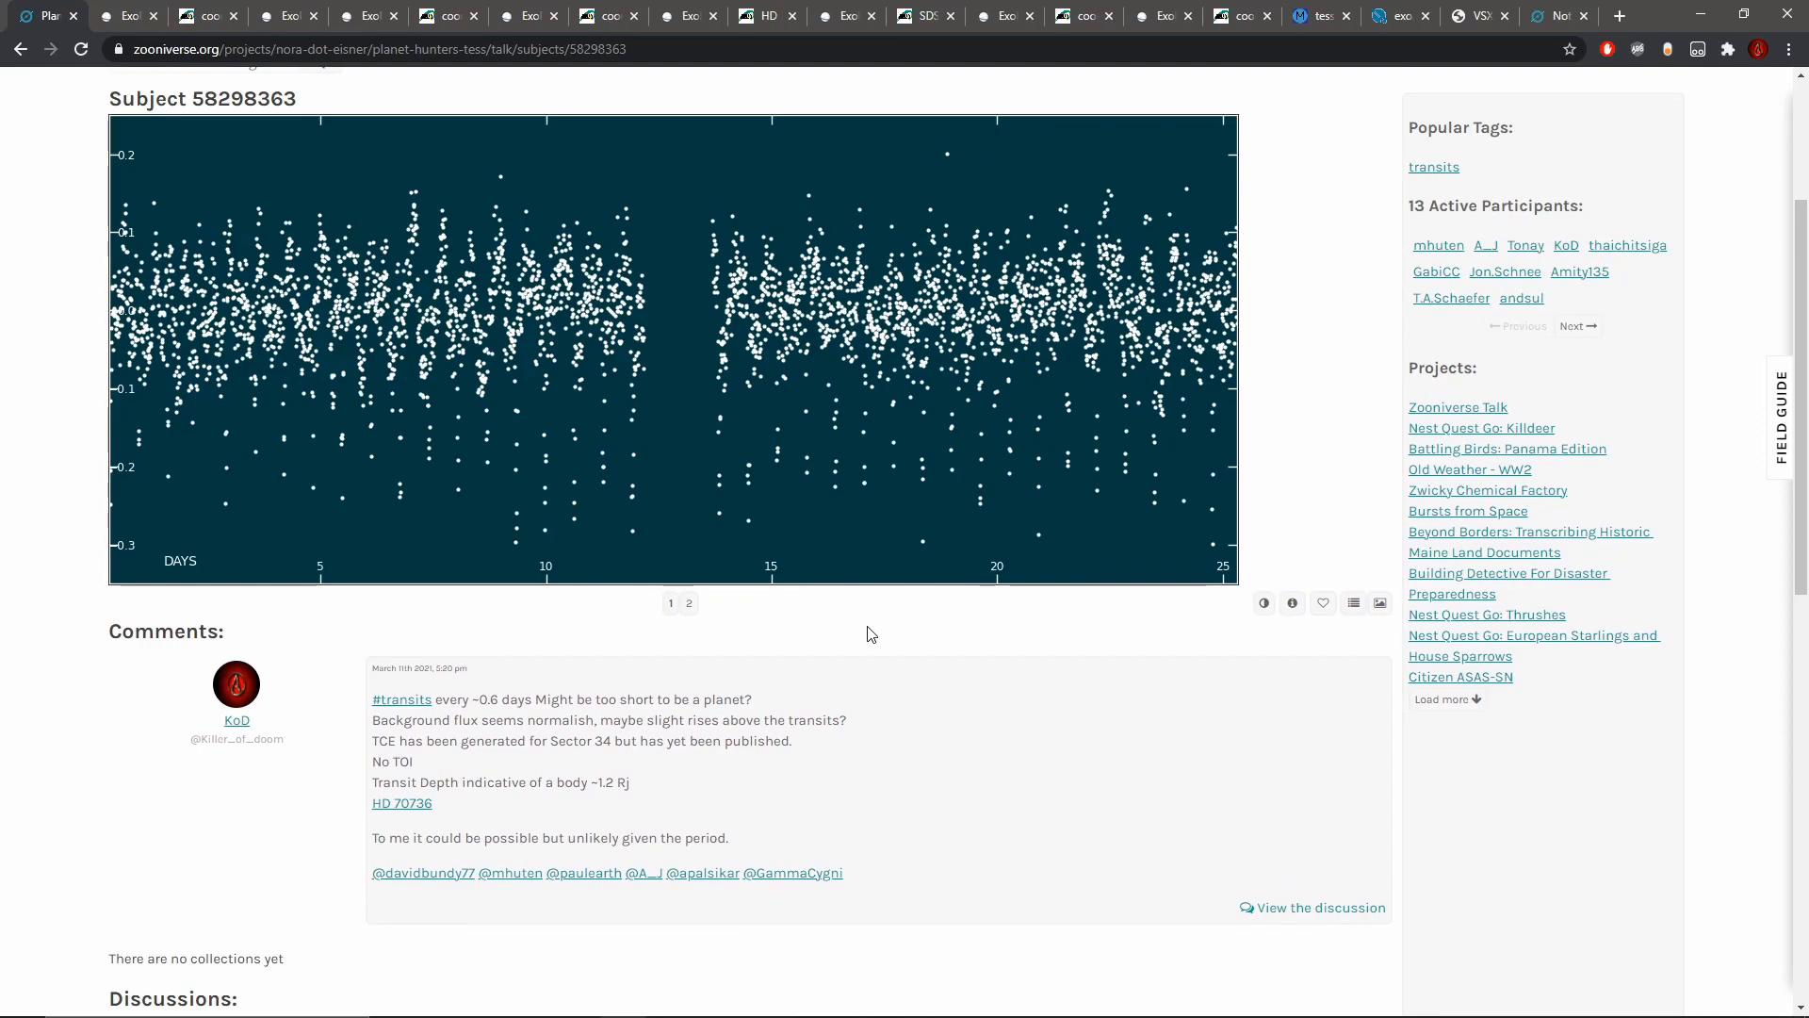
# Step: Review the posted note's remarks on transit period, background flux, TCE, TOI status and transit depth
pyautogui.scroll(1, 869, 629)
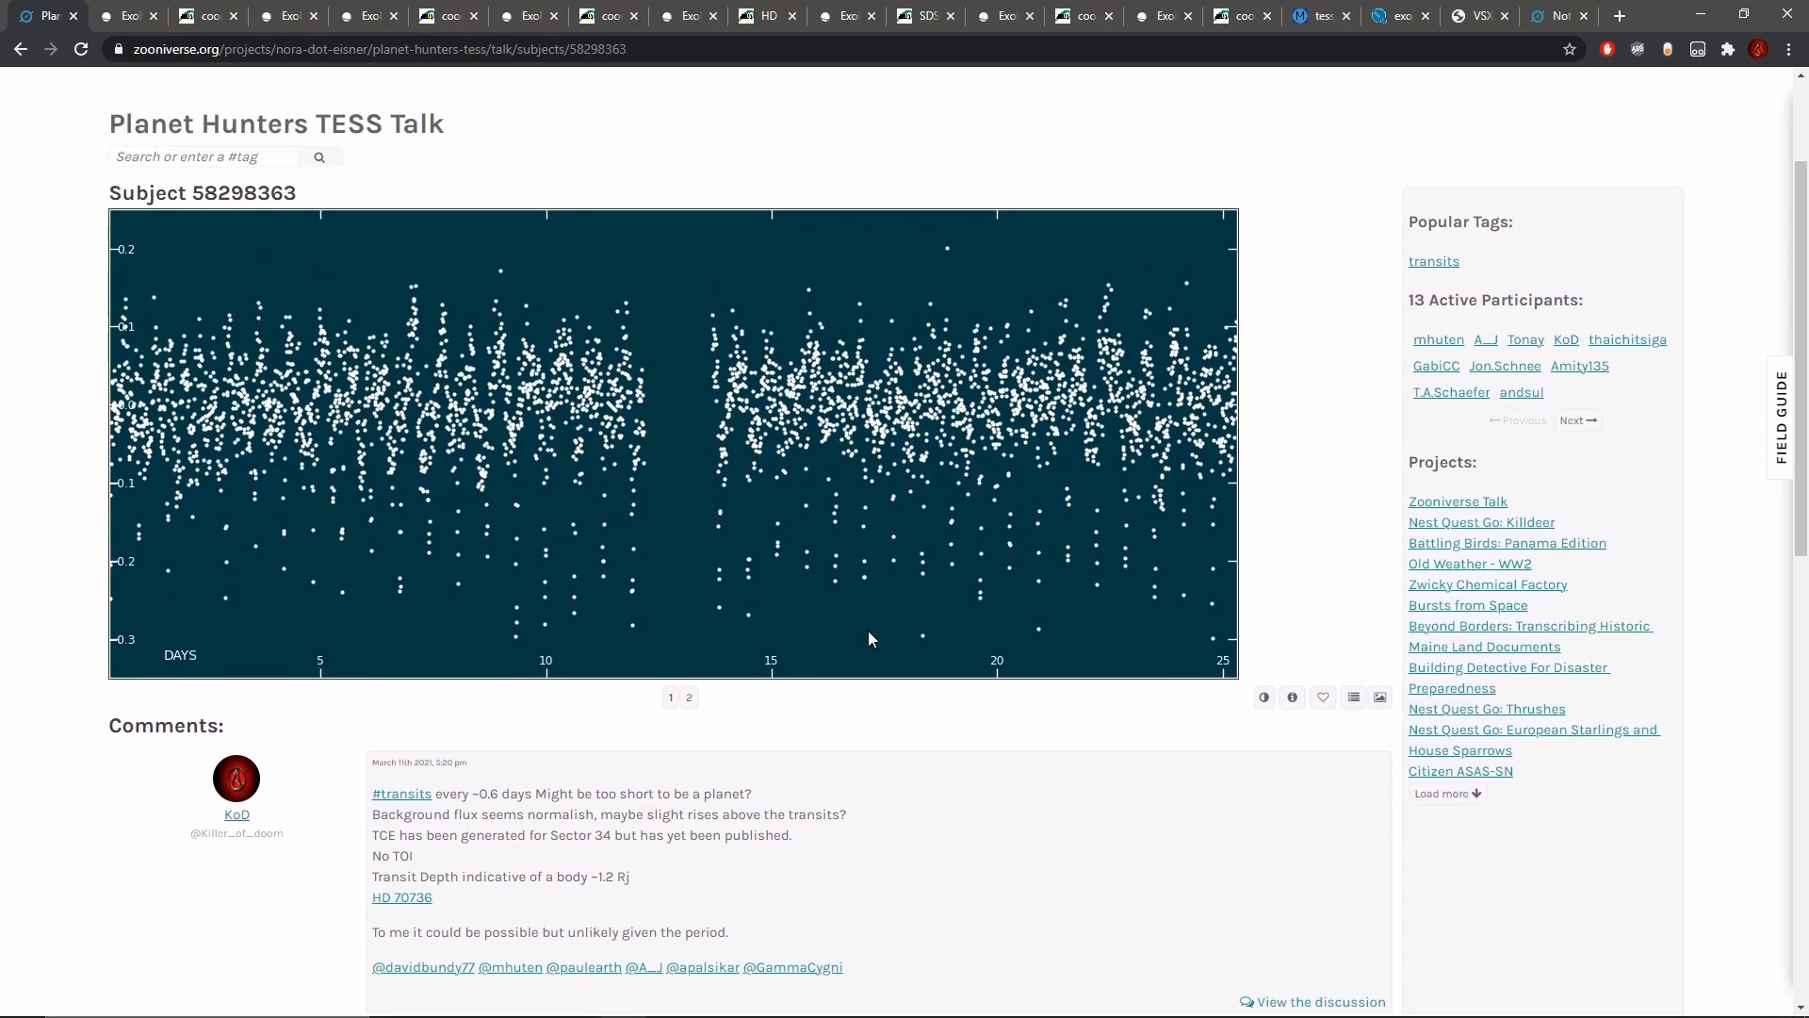
pyautogui.scroll(-1, 868, 630)
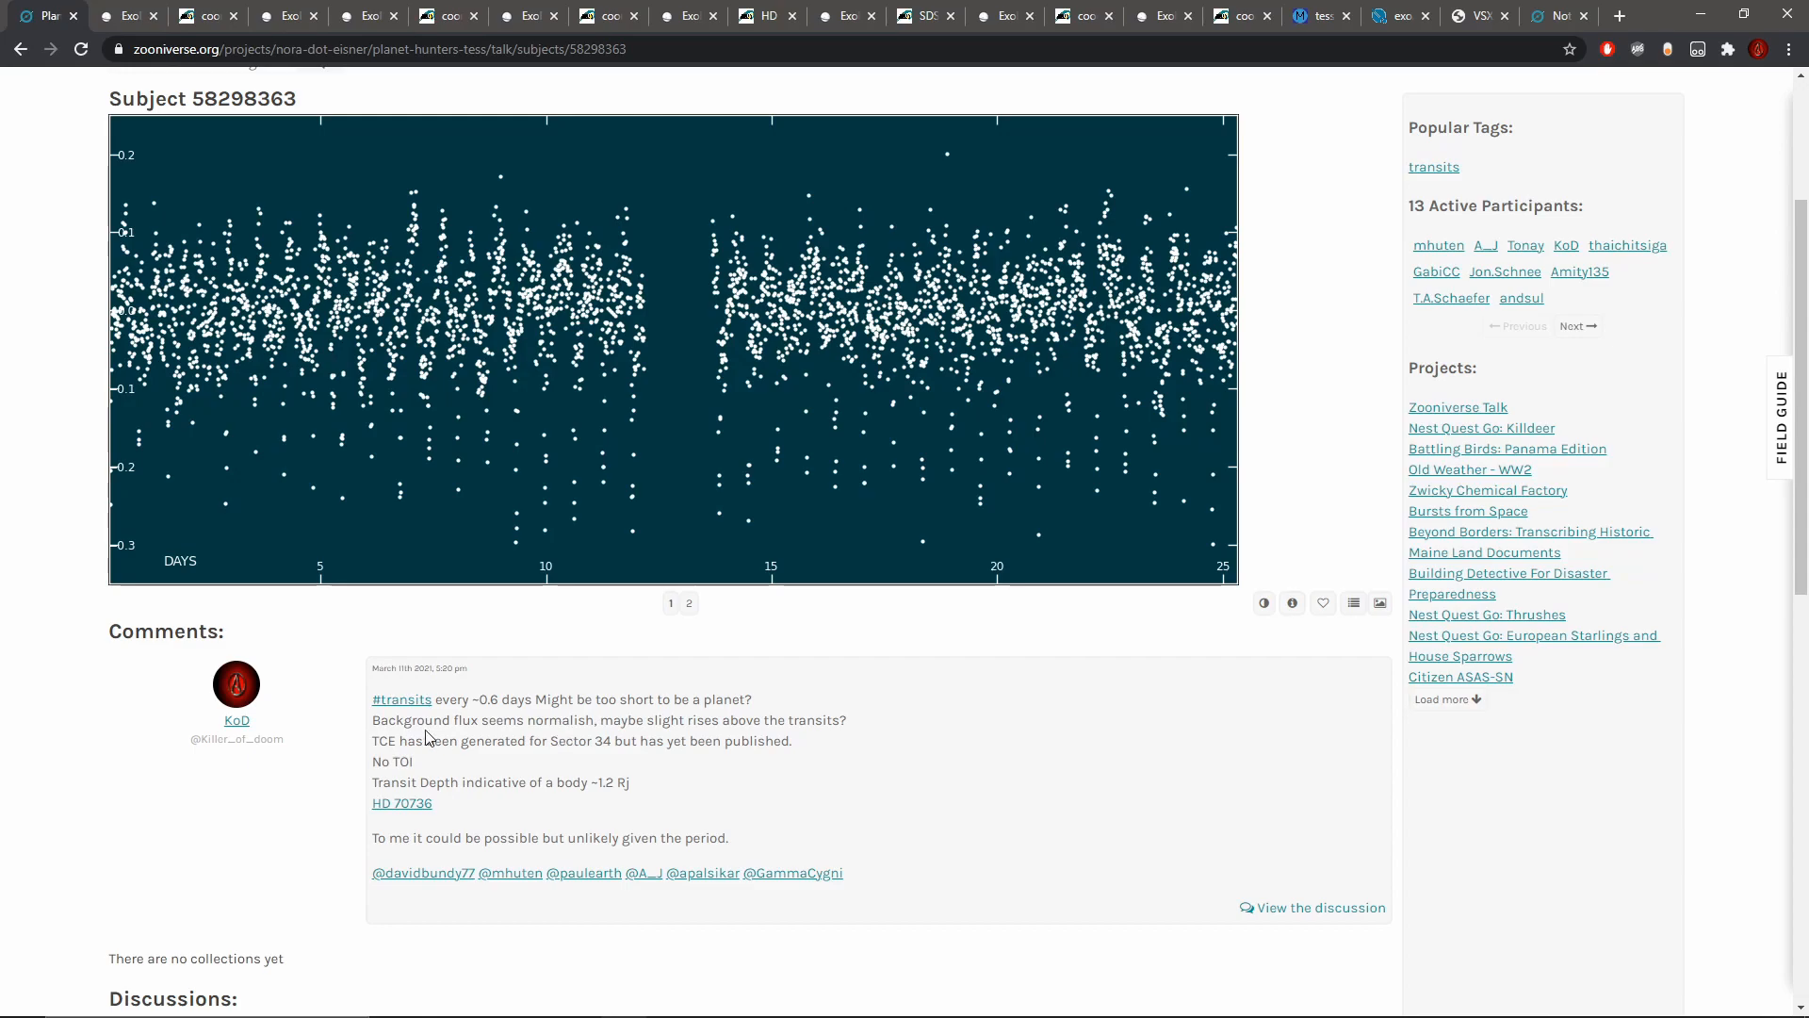
pyautogui.moveTo(476, 702); pyautogui.dragTo(719, 695)
pyautogui.click(488, 712)
pyautogui.click(719, 695)
pyautogui.moveTo(541, 696); pyautogui.dragTo(719, 696)
pyautogui.click(718, 692)
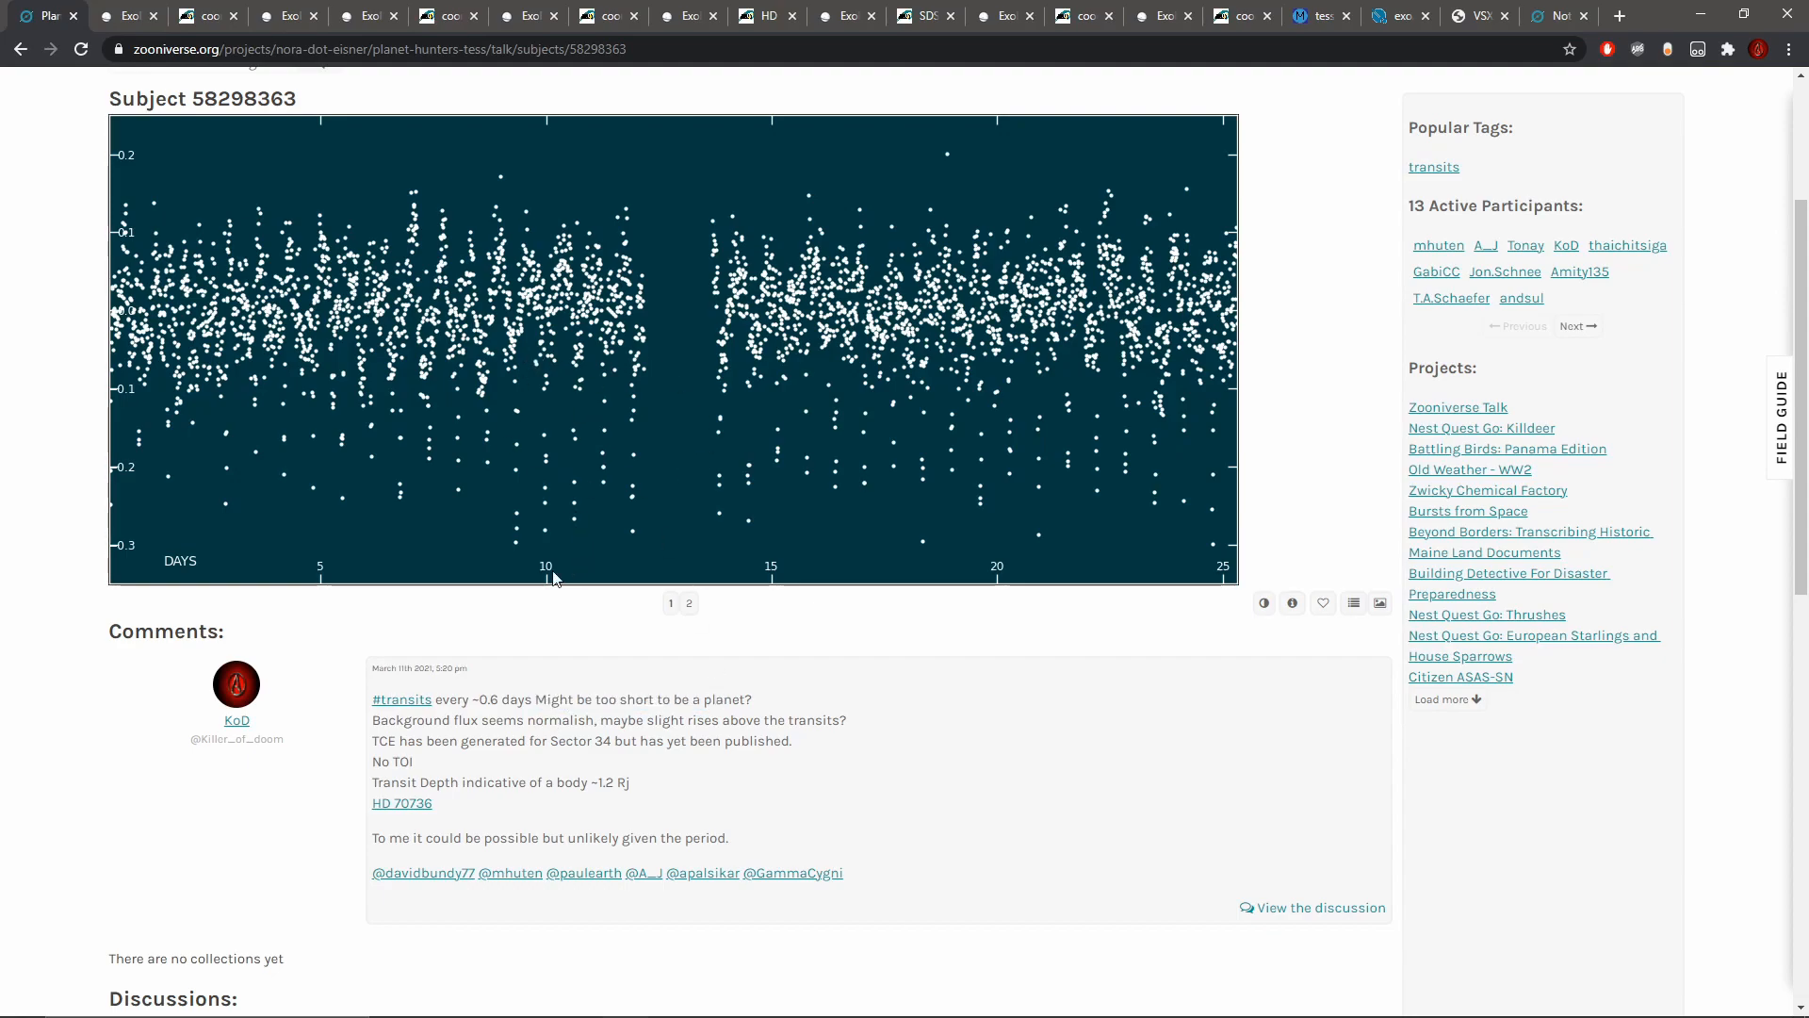
pyautogui.moveTo(491, 725); pyautogui.dragTo(578, 723)
pyautogui.click(578, 723)
pyautogui.moveTo(394, 745)
pyautogui.mouseDown()
pyautogui.moveTo(425, 745)
pyautogui.moveTo(379, 740)
pyautogui.mouseUp()
pyautogui.moveTo(415, 761); pyautogui.dragTo(557, 782)
pyautogui.click(416, 786)
pyautogui.click(695, 784)
# Step: Open the note's HD 70736 link in SIMBAD, check the star's spectral type, and return to the Talk page
pyautogui.rightClick(407, 803)
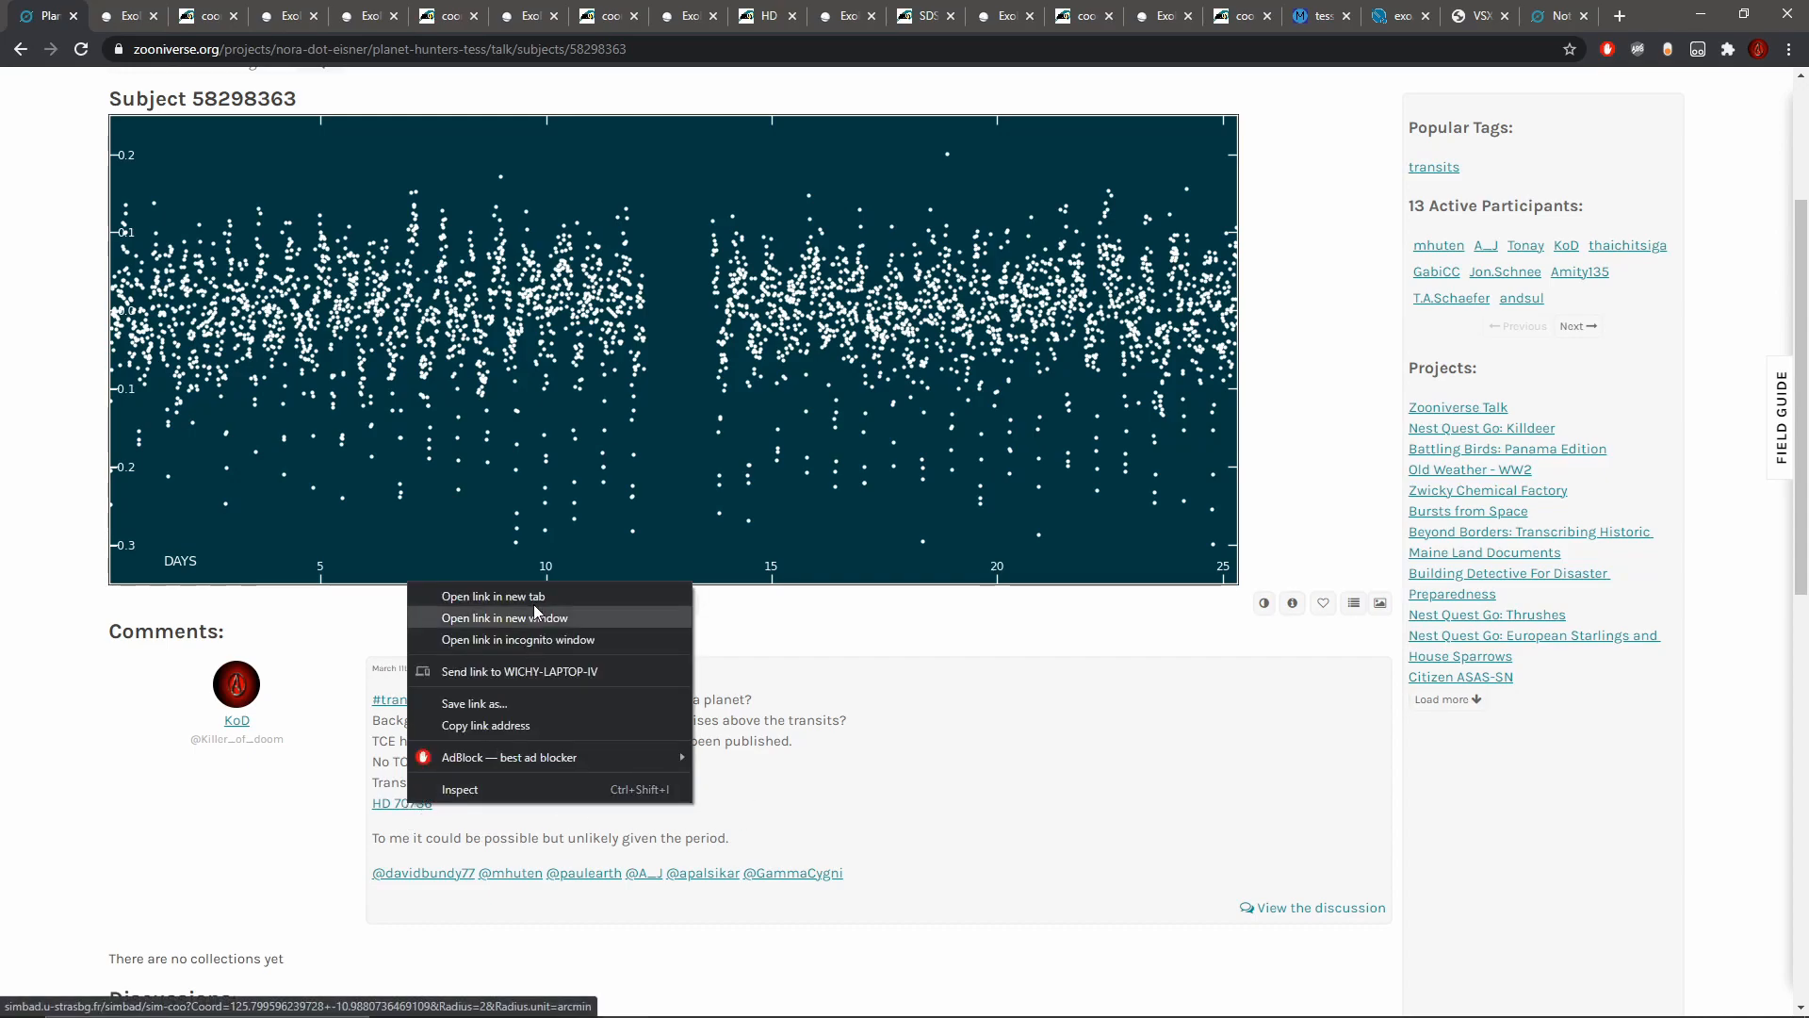
pyautogui.click(493, 596)
pyautogui.click(132, 15)
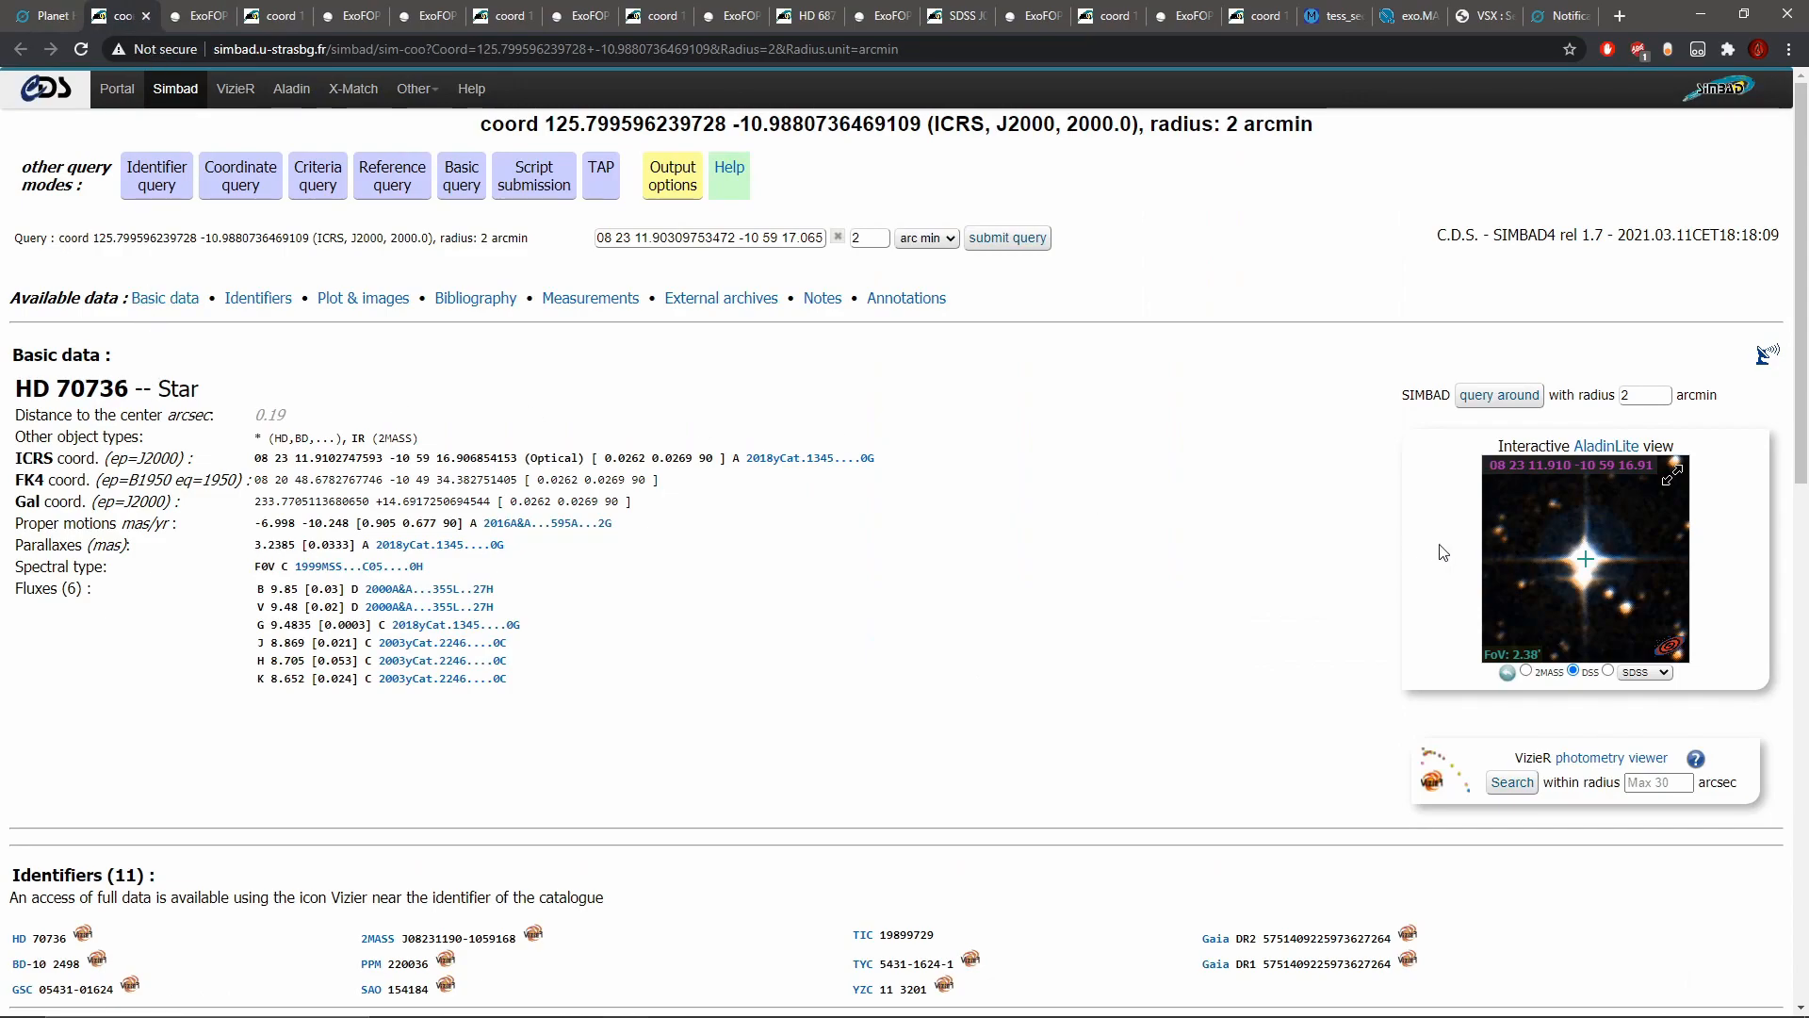
pyautogui.moveTo(250, 569); pyautogui.dragTo(282, 568)
pyautogui.click(5, 11)
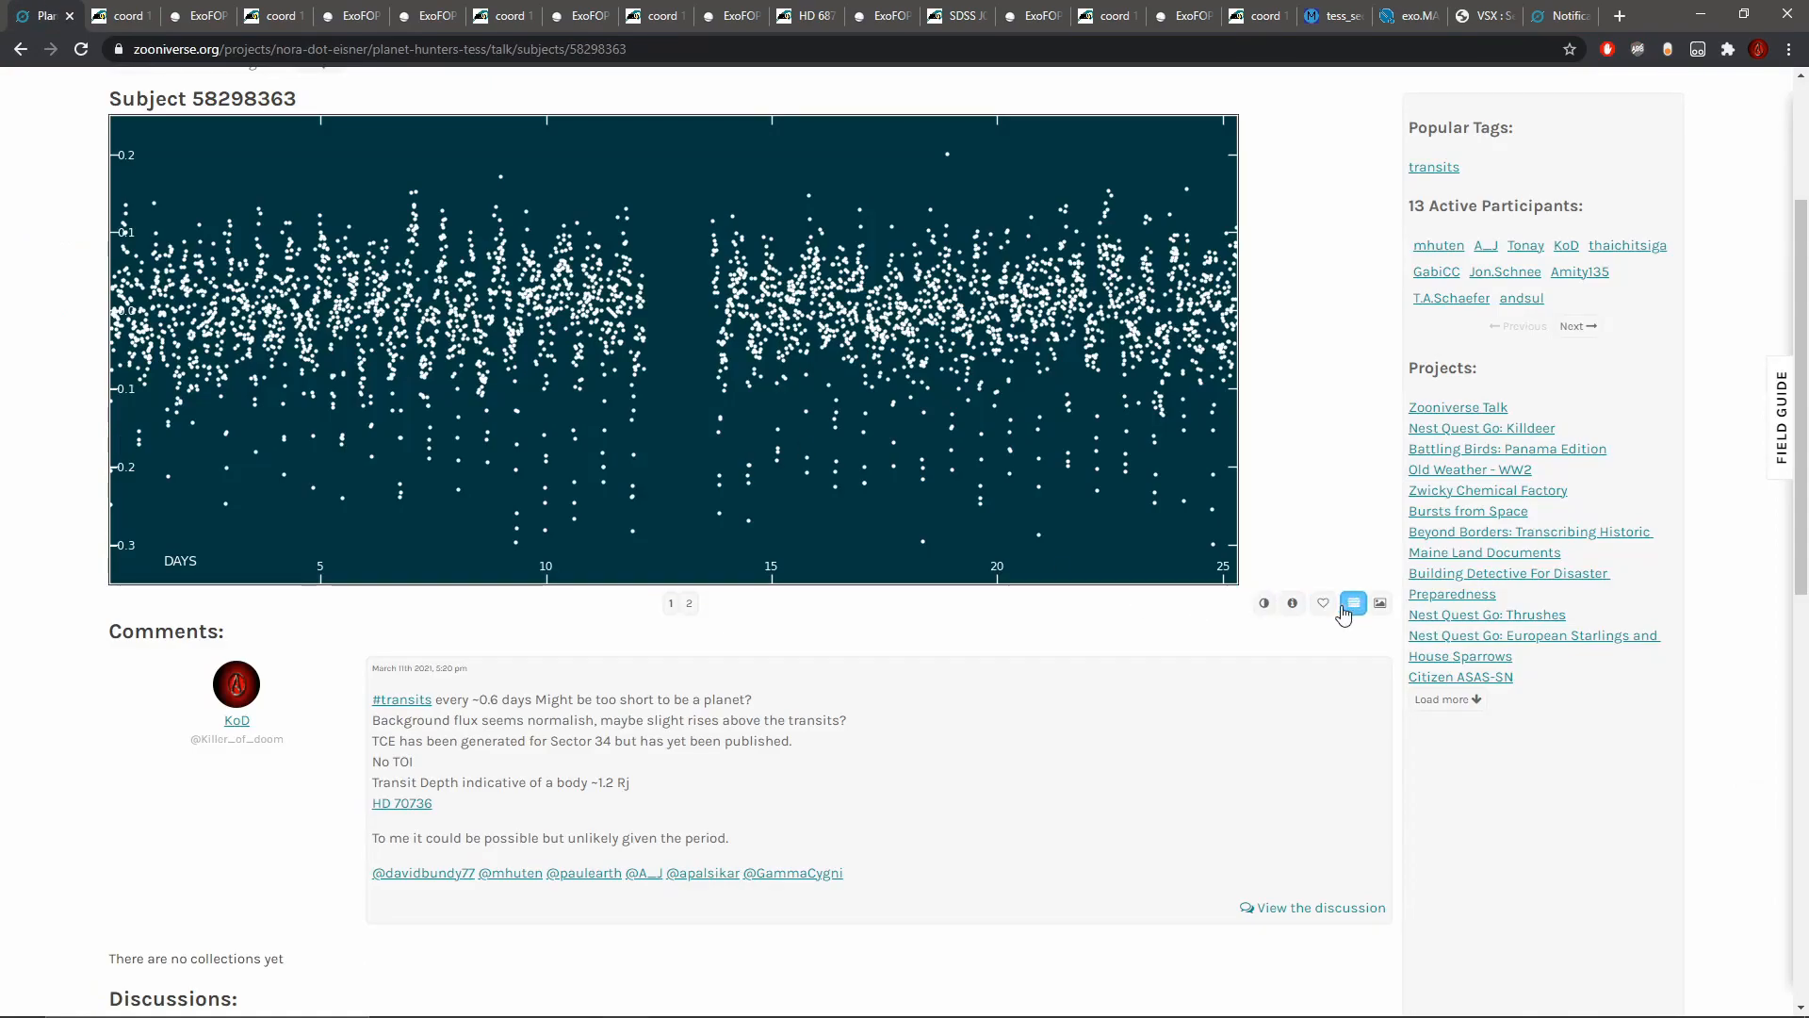
# Step: Check the stellar parameters in the subject metadata and reread the note's concluding remark about the period
pyautogui.click(1292, 603)
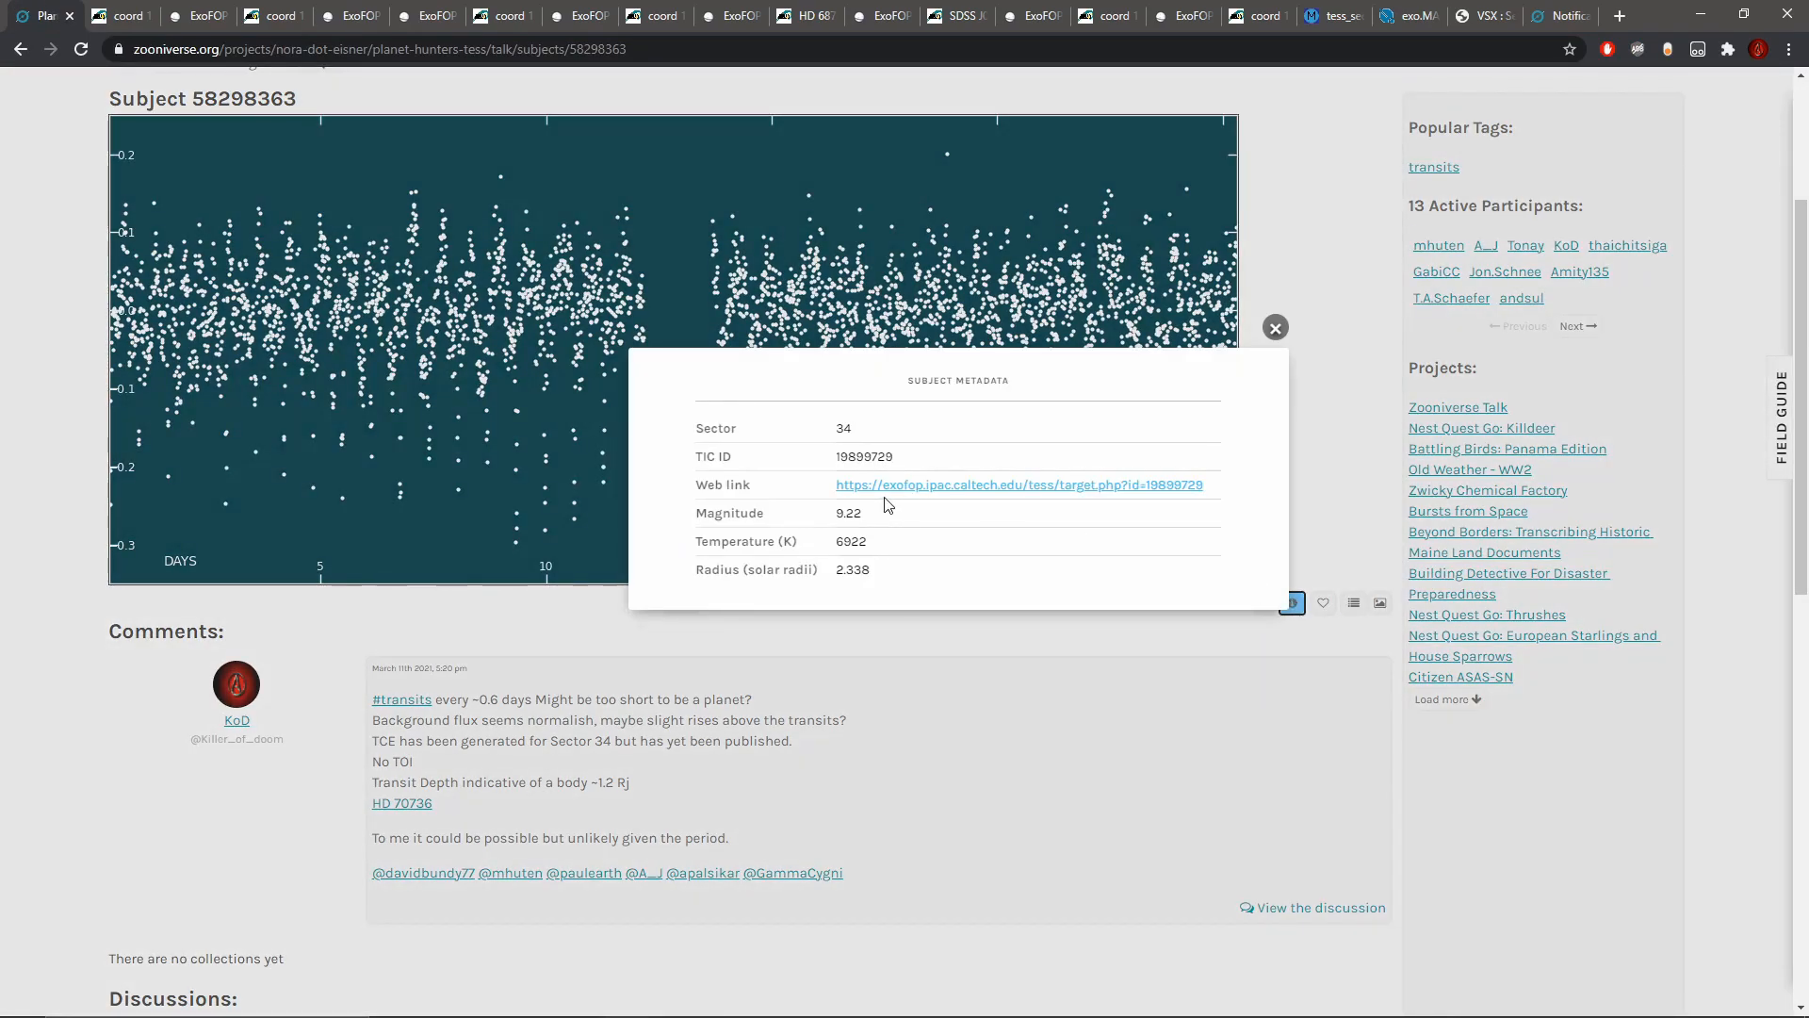
pyautogui.click(1299, 311)
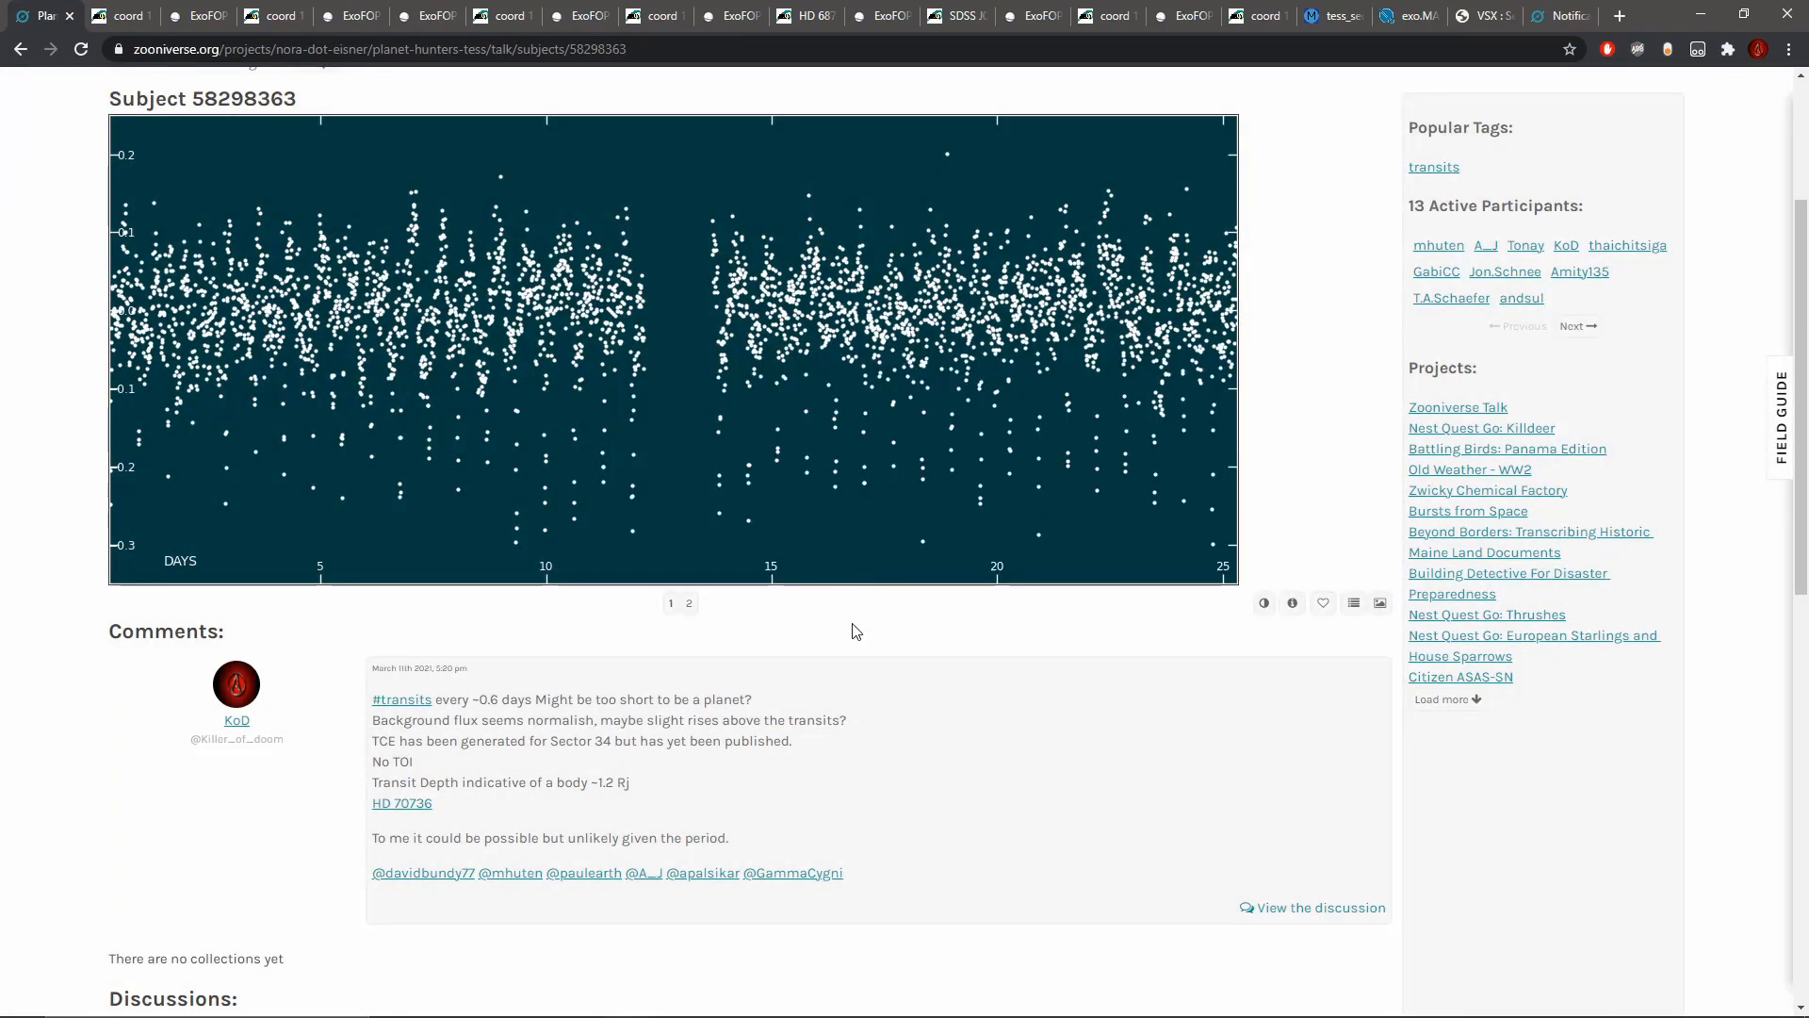
pyautogui.moveTo(375, 837); pyautogui.dragTo(530, 838)
pyautogui.click(587, 837)
pyautogui.scroll(3, 789, 416)
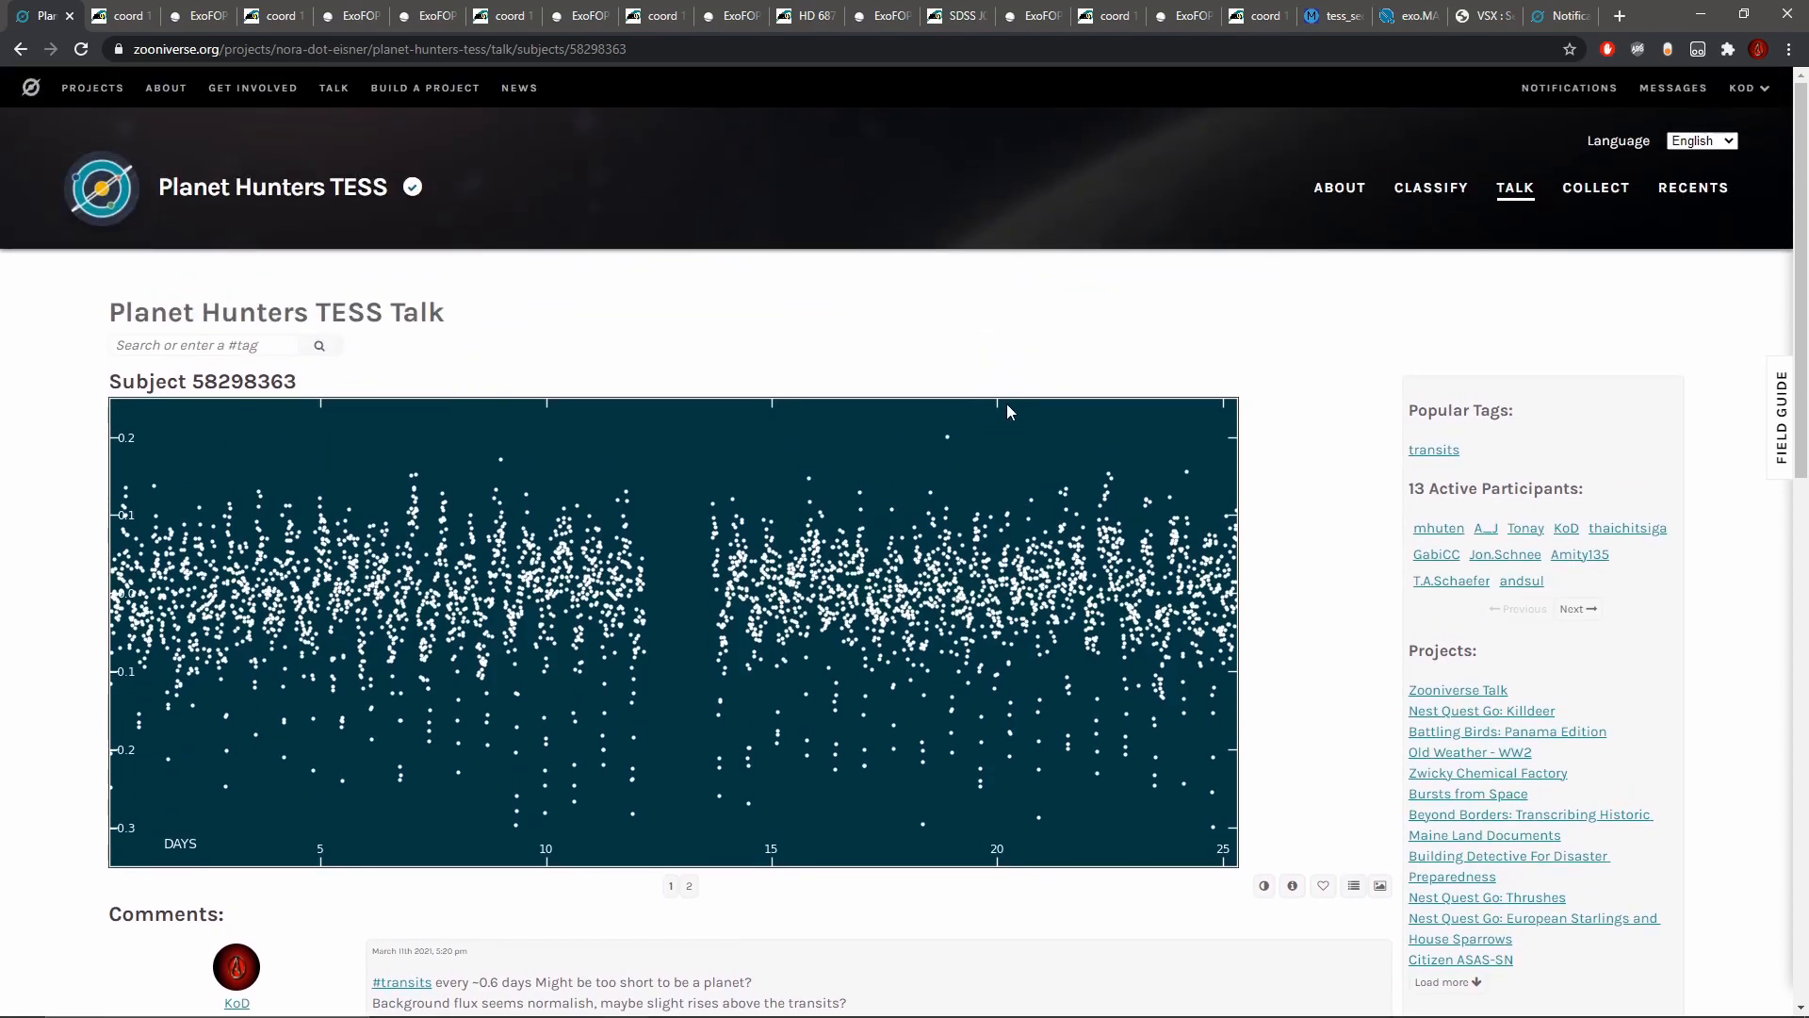
# Step: Start classifying a new light curve and switch the classification page to the dark theme
pyautogui.click(1434, 205)
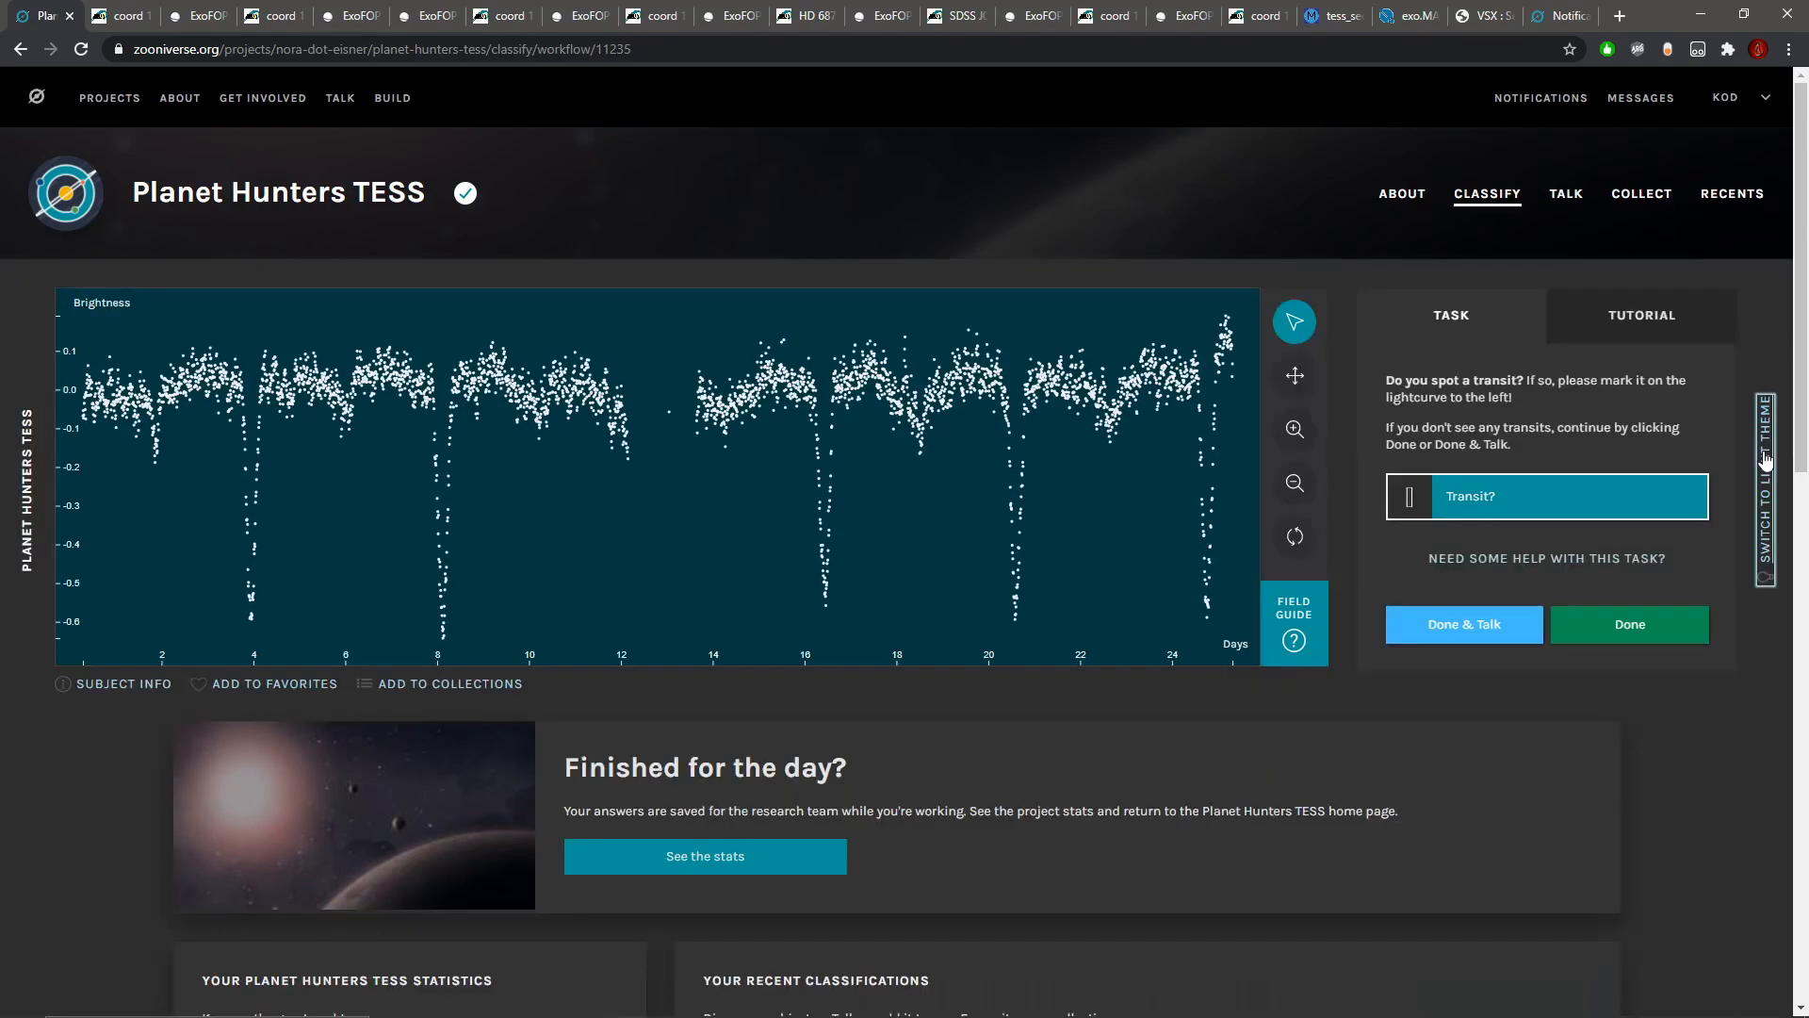
pyautogui.click(1765, 462)
pyautogui.scroll(-3, 928, 480)
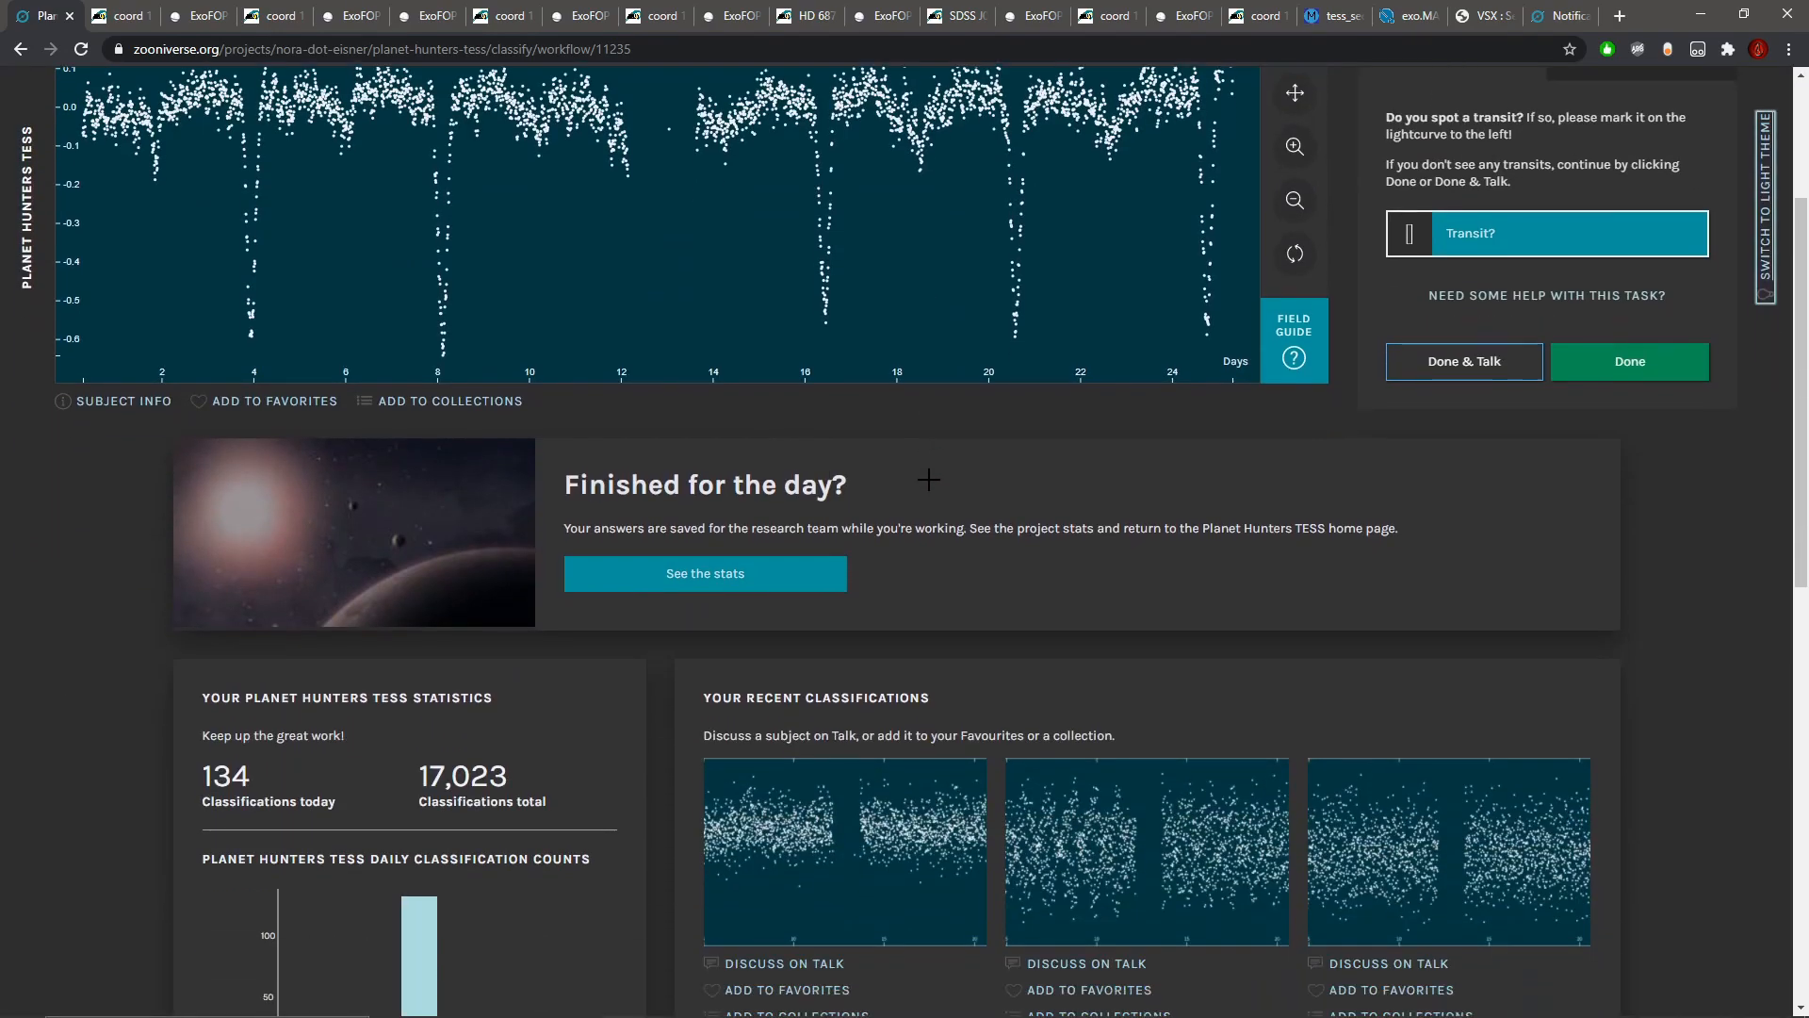
pyautogui.scroll(1, 930, 481)
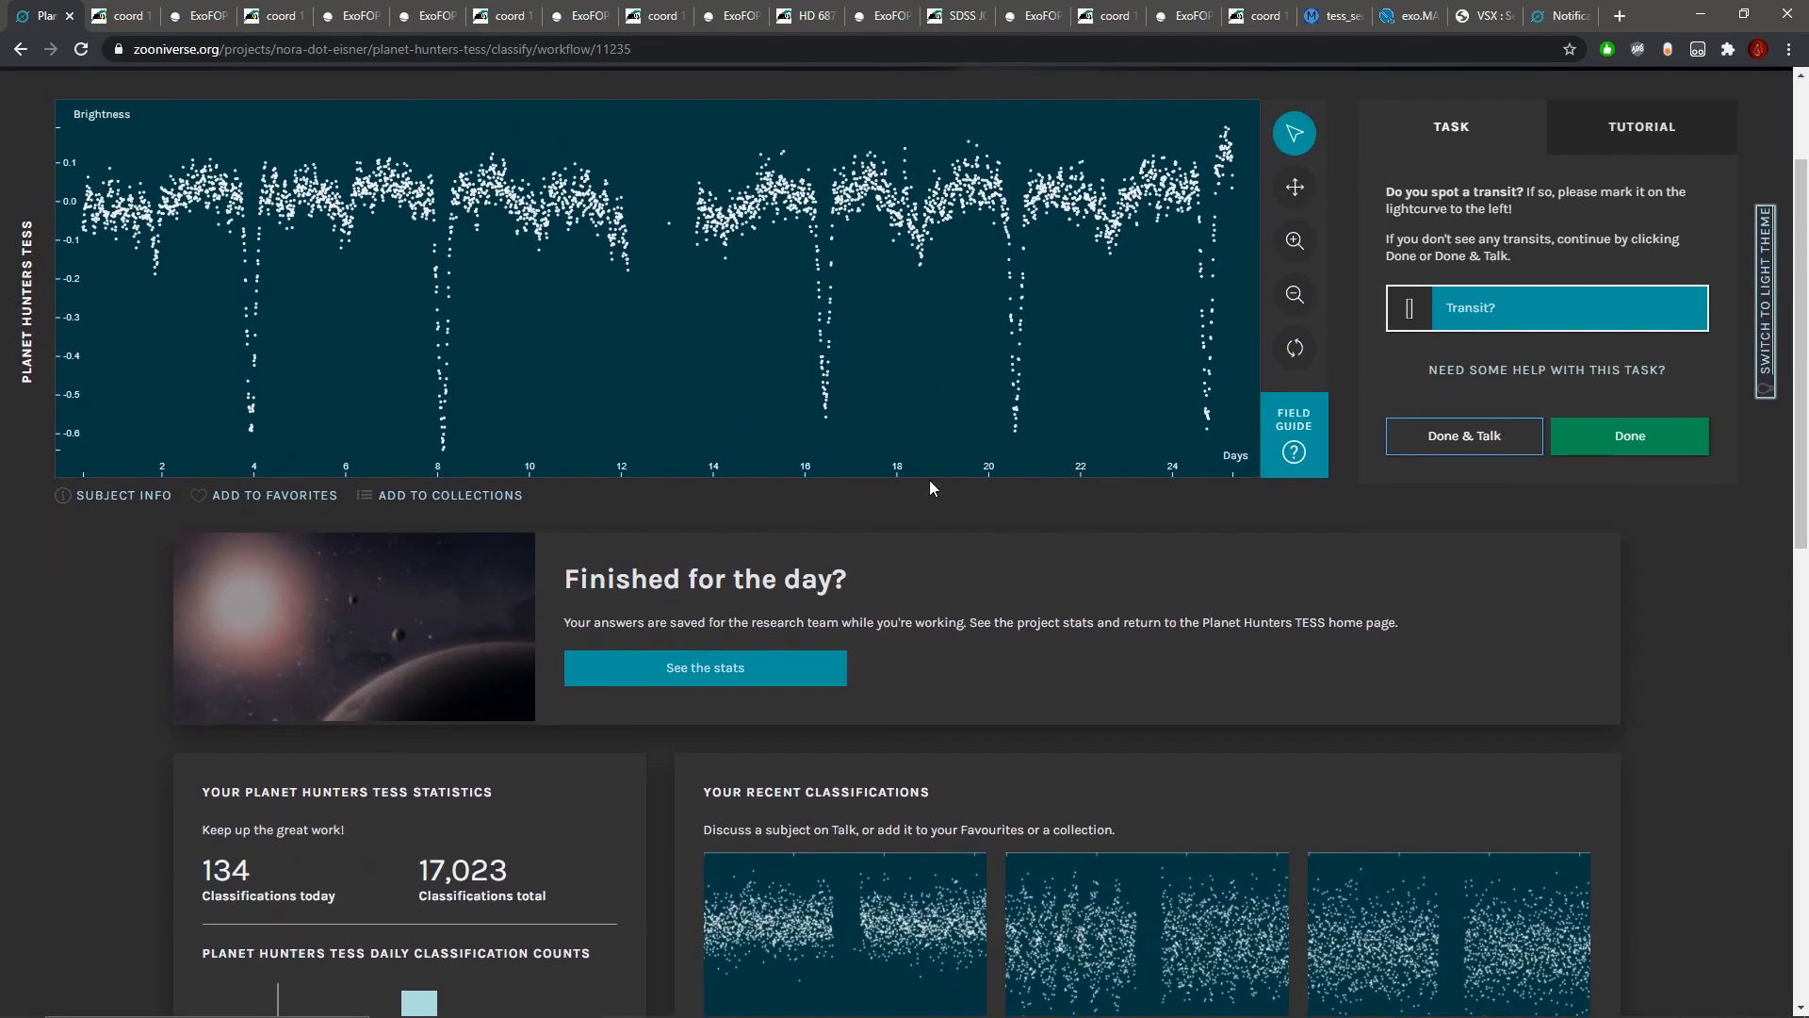
pyautogui.scroll(2, 929, 487)
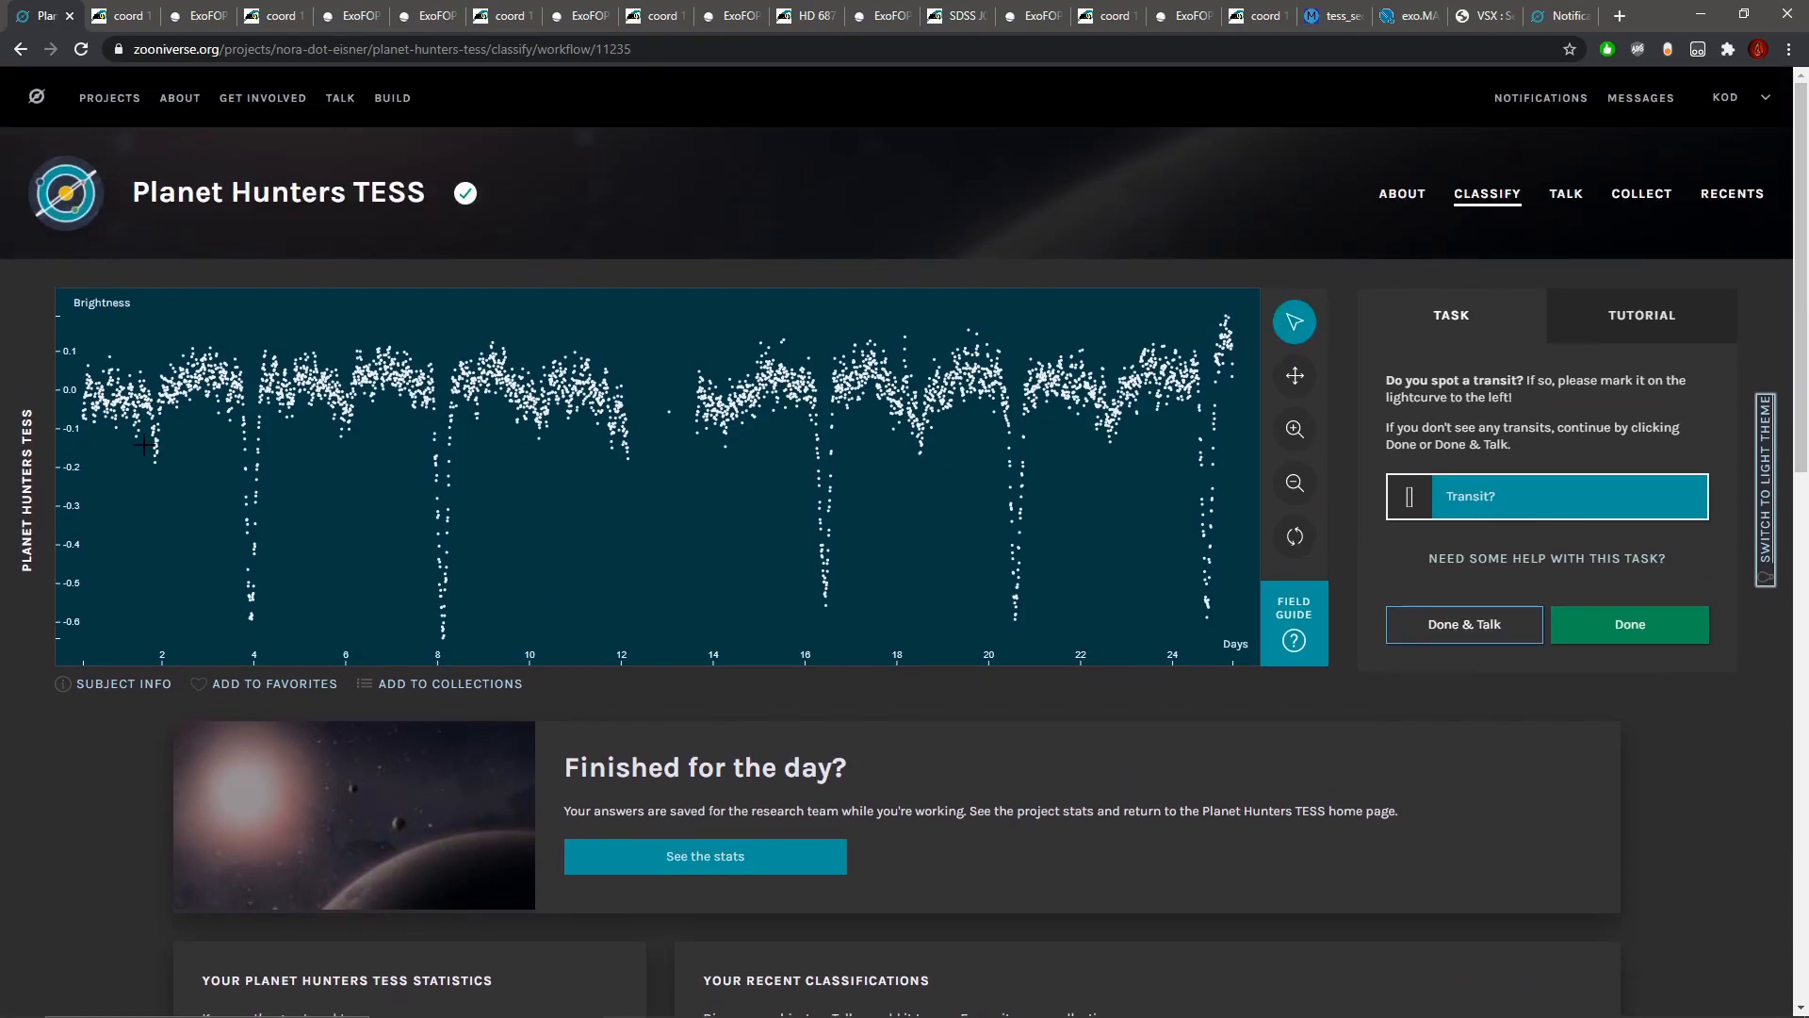
# Step: Mark the light curve dips near days 2, 4, 6, 8, 16.5 and 20.5 as transits and check the subject metadata
pyautogui.moveTo(146, 445); pyautogui.dragTo(266, 492)
pyautogui.moveTo(423, 497); pyautogui.dragTo(474, 496)
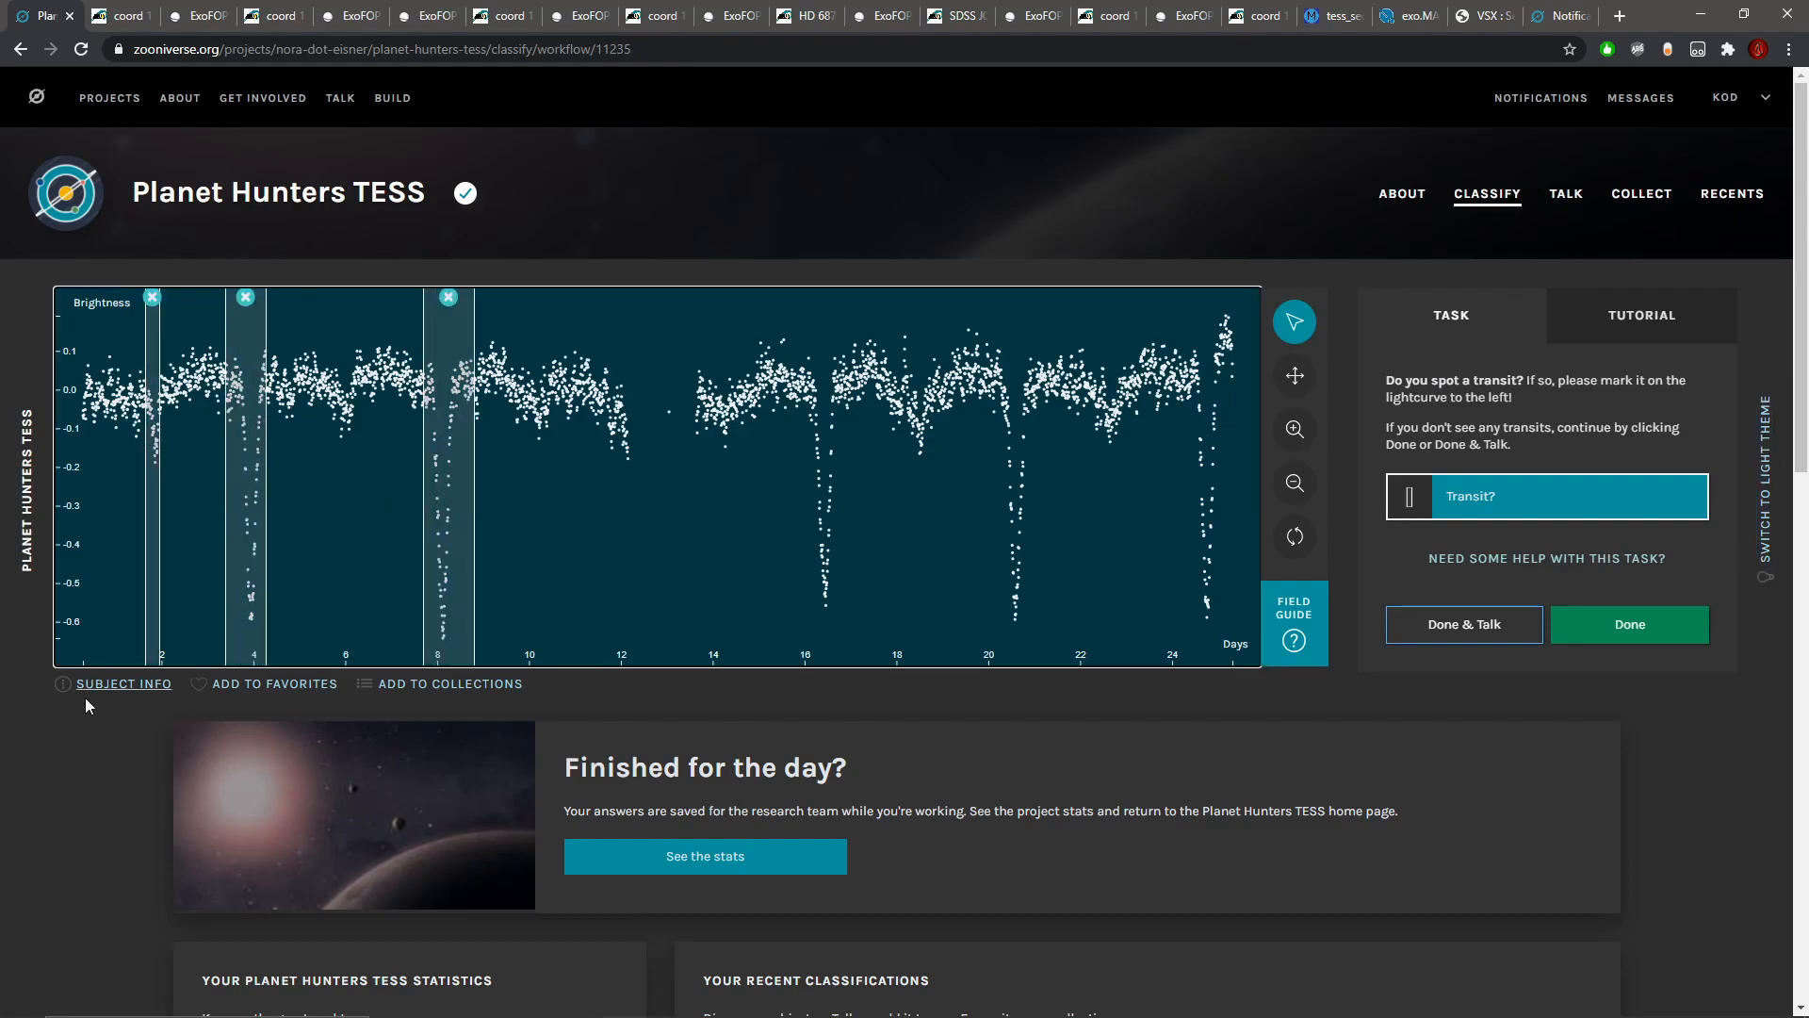
pyautogui.click(103, 684)
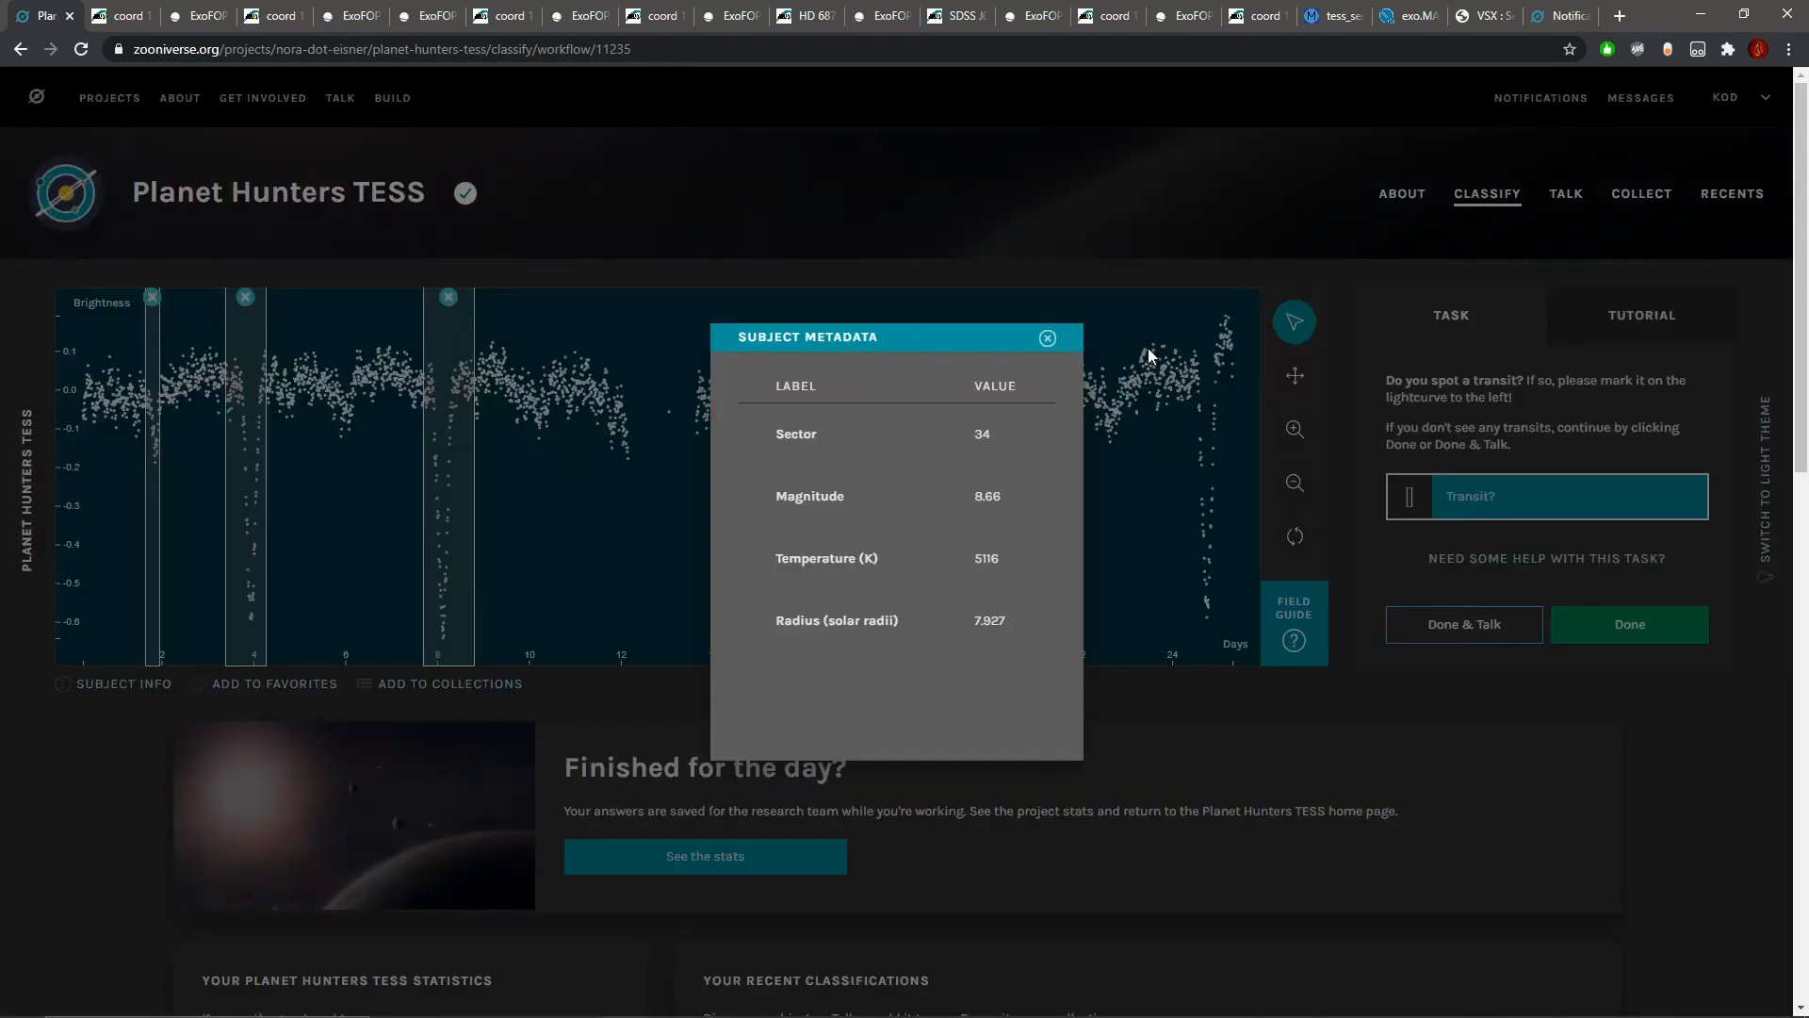
pyautogui.click(1047, 339)
pyautogui.moveTo(330, 418); pyautogui.dragTo(356, 417)
pyautogui.moveTo(799, 495); pyautogui.dragTo(845, 493)
pyautogui.moveTo(1003, 504); pyautogui.dragTo(1037, 504)
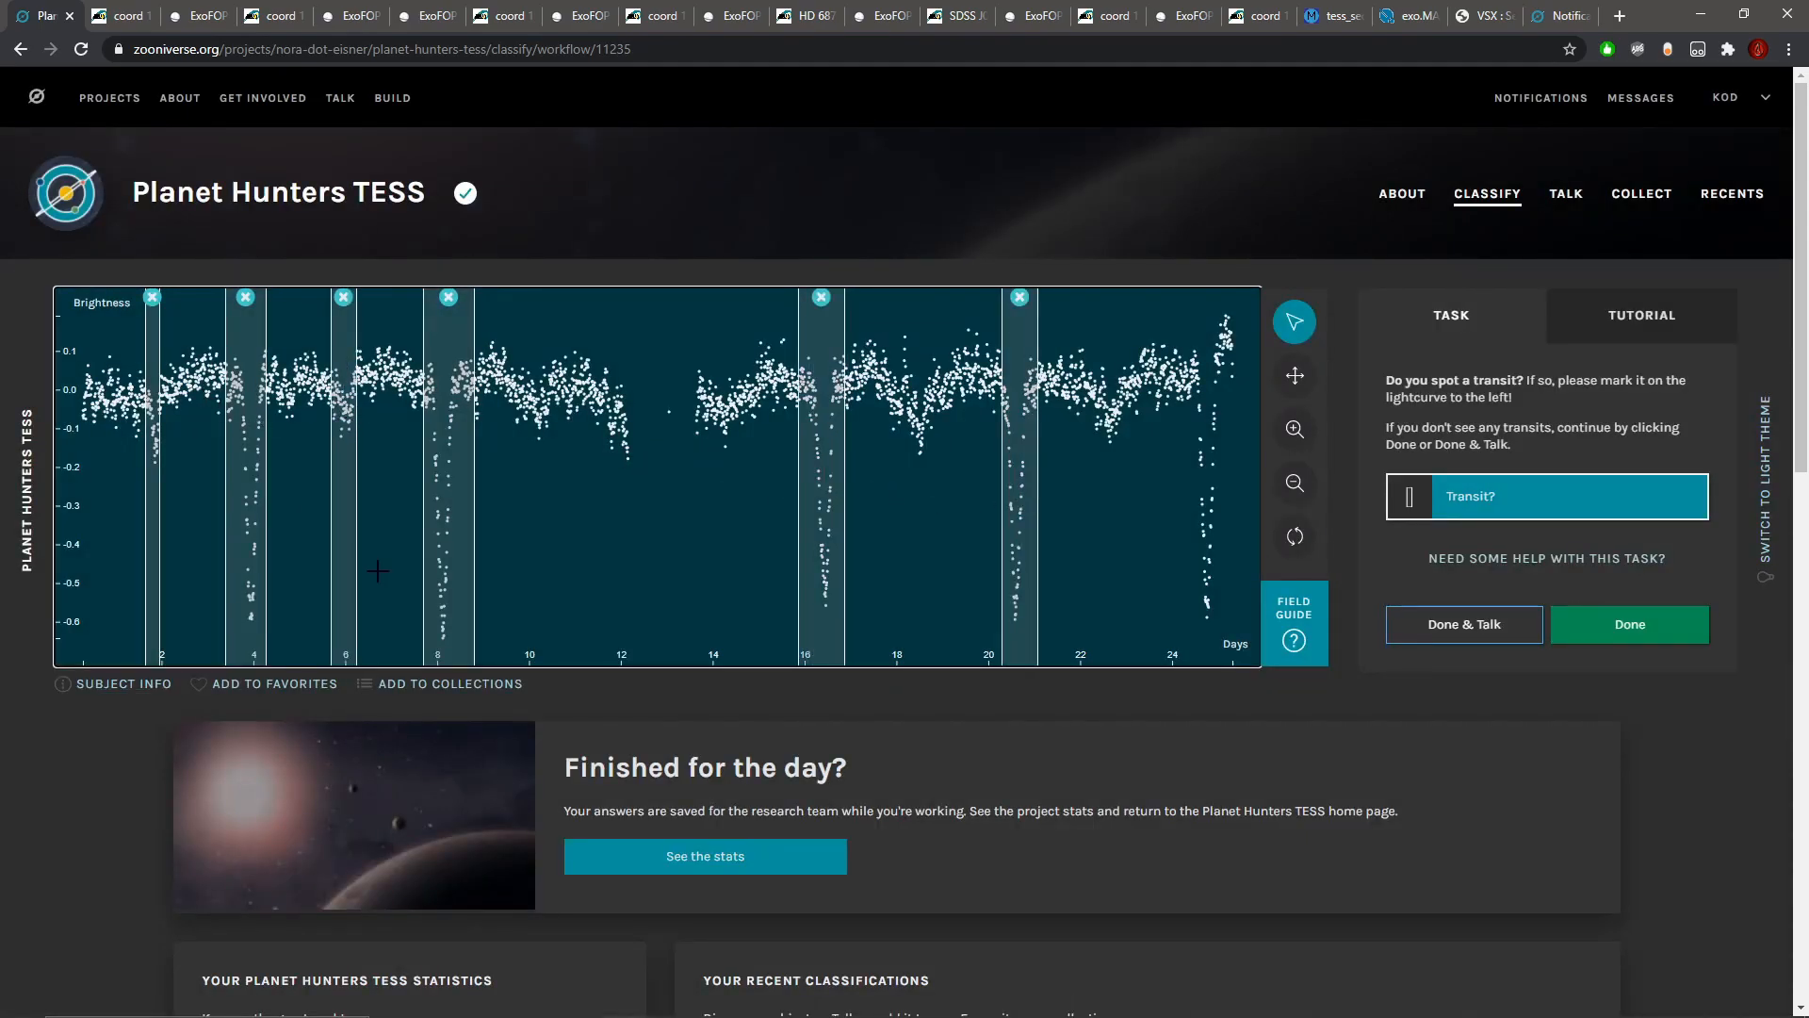
# Step: Recheck the star's radius in the subject metadata and mark the dips near days 10, 18.5, 22.5 and 24.5 as transits
pyautogui.click(158, 688)
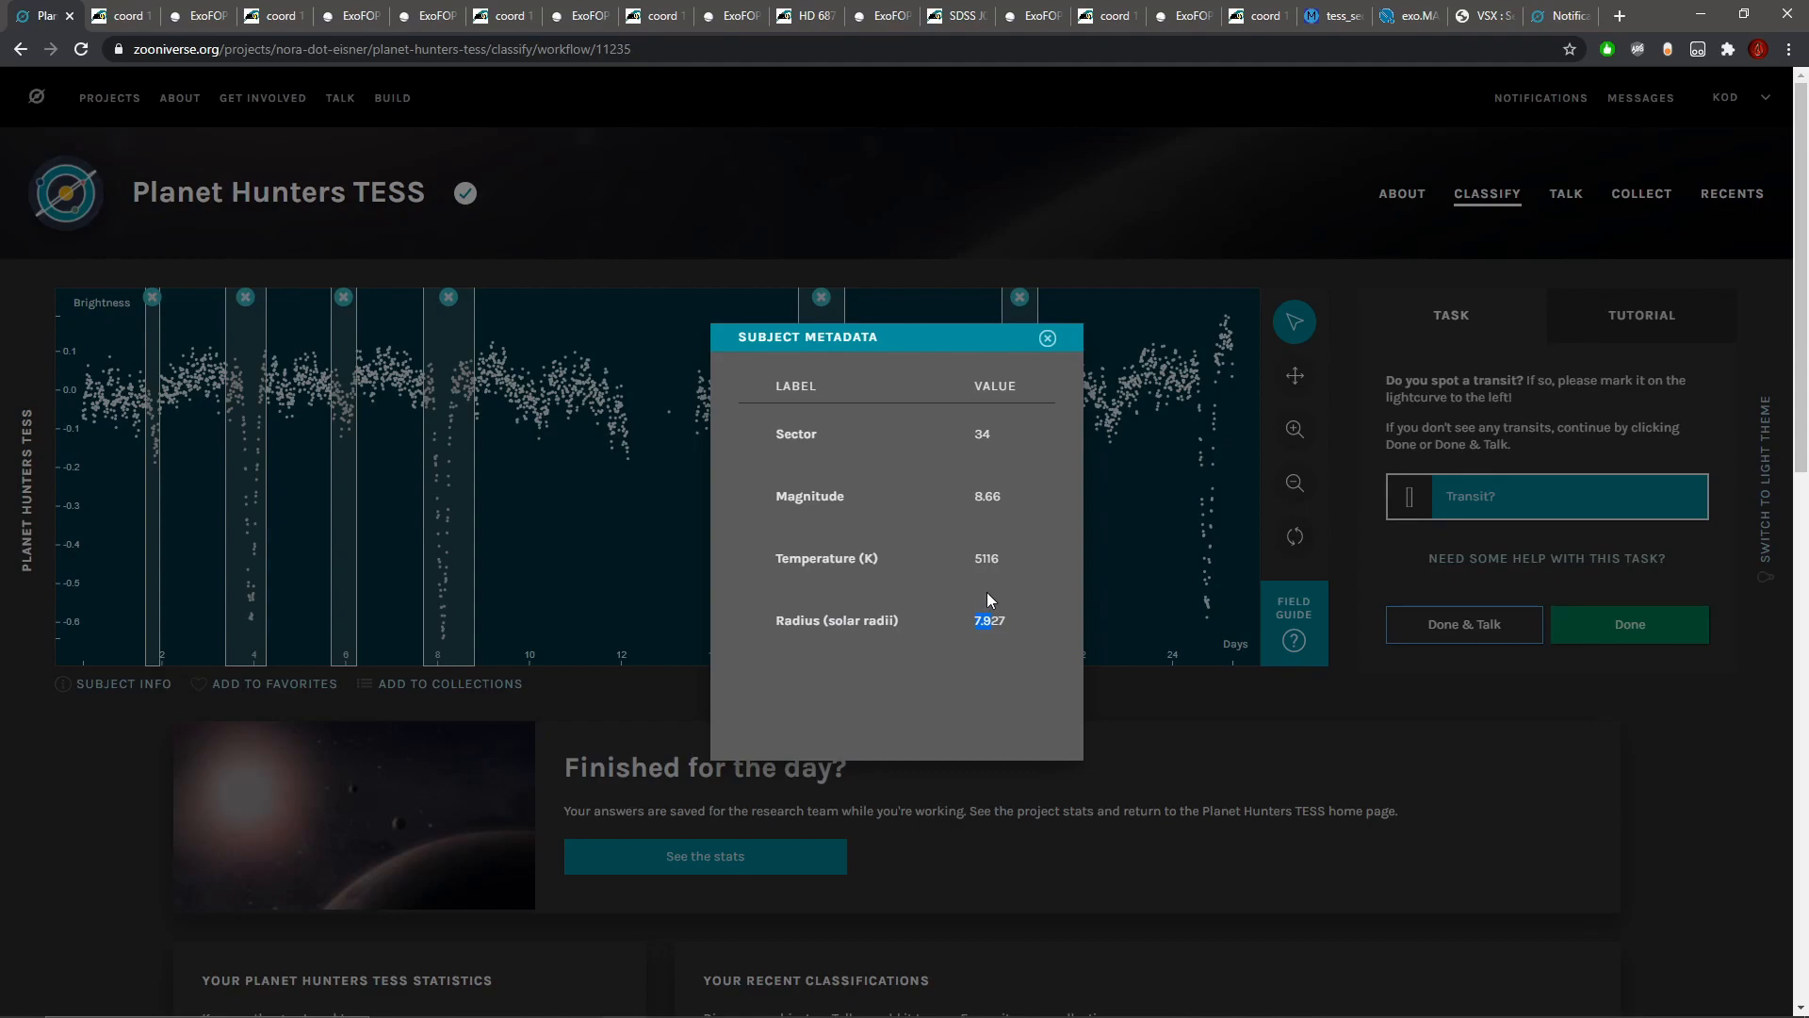
pyautogui.click(1047, 337)
pyautogui.moveTo(1189, 459); pyautogui.dragTo(1223, 459)
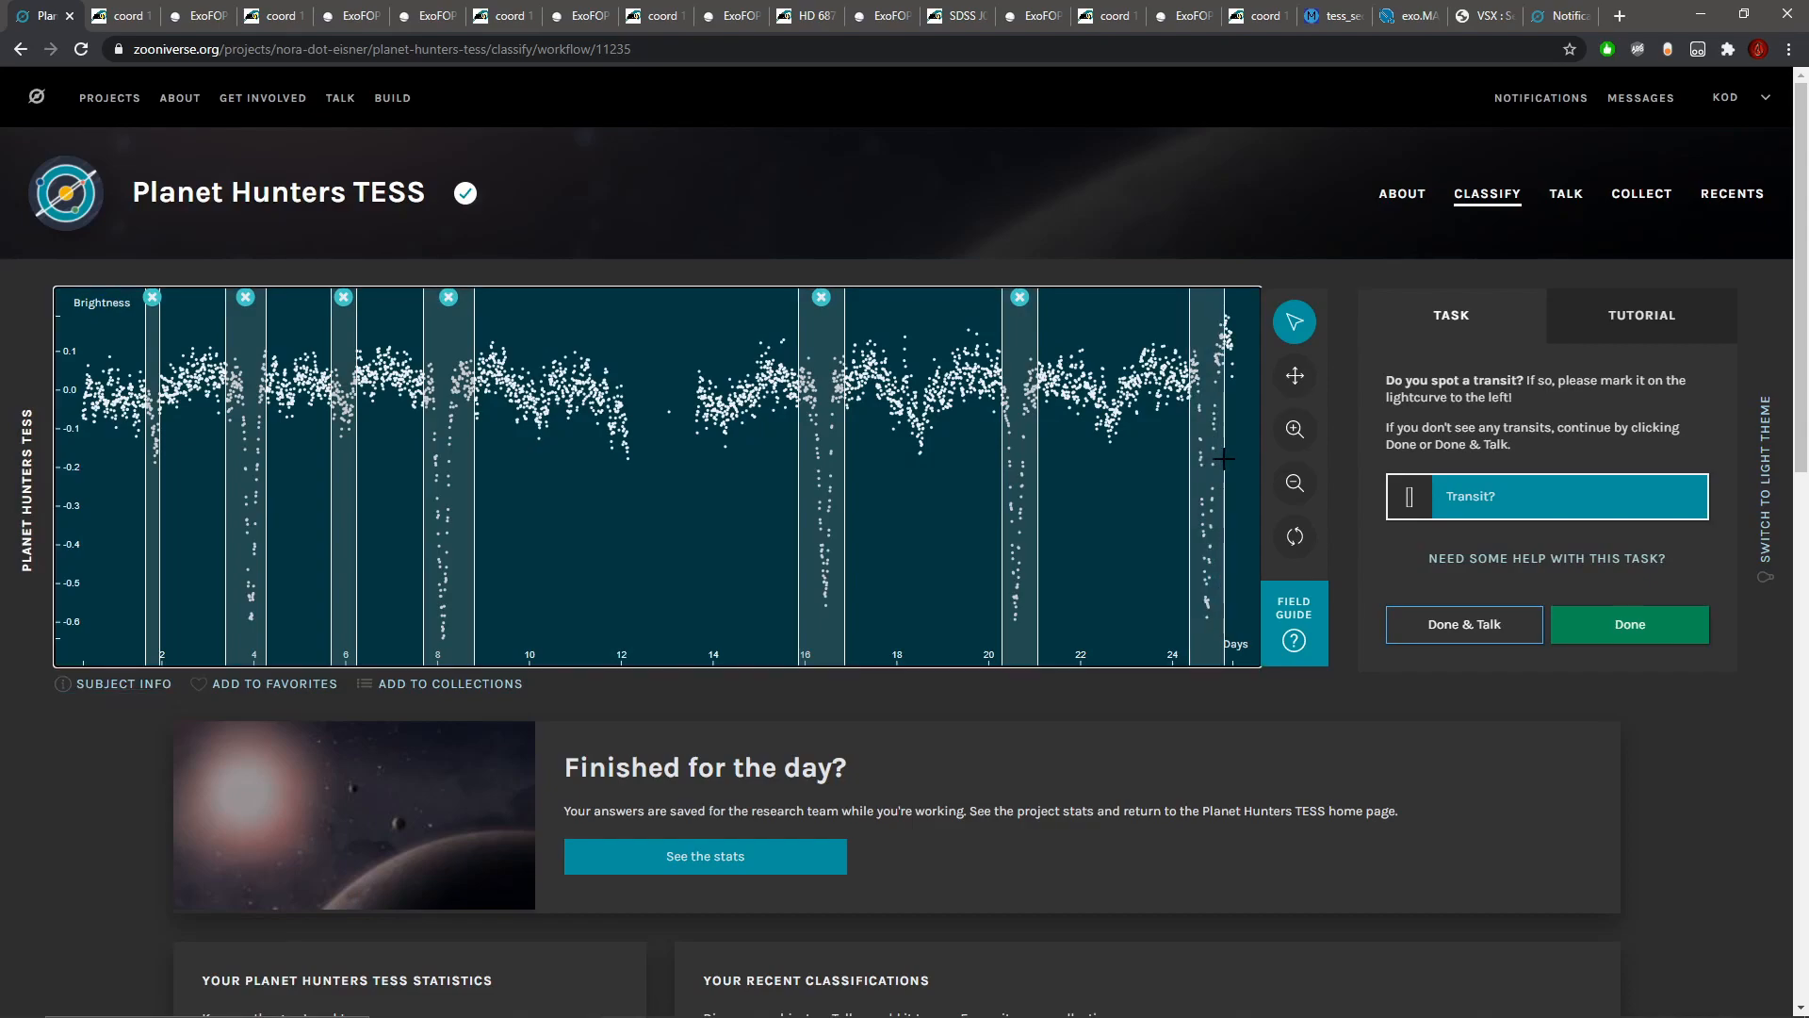
pyautogui.moveTo(1099, 439); pyautogui.dragTo(1123, 438)
pyautogui.moveTo(902, 452); pyautogui.dragTo(931, 453)
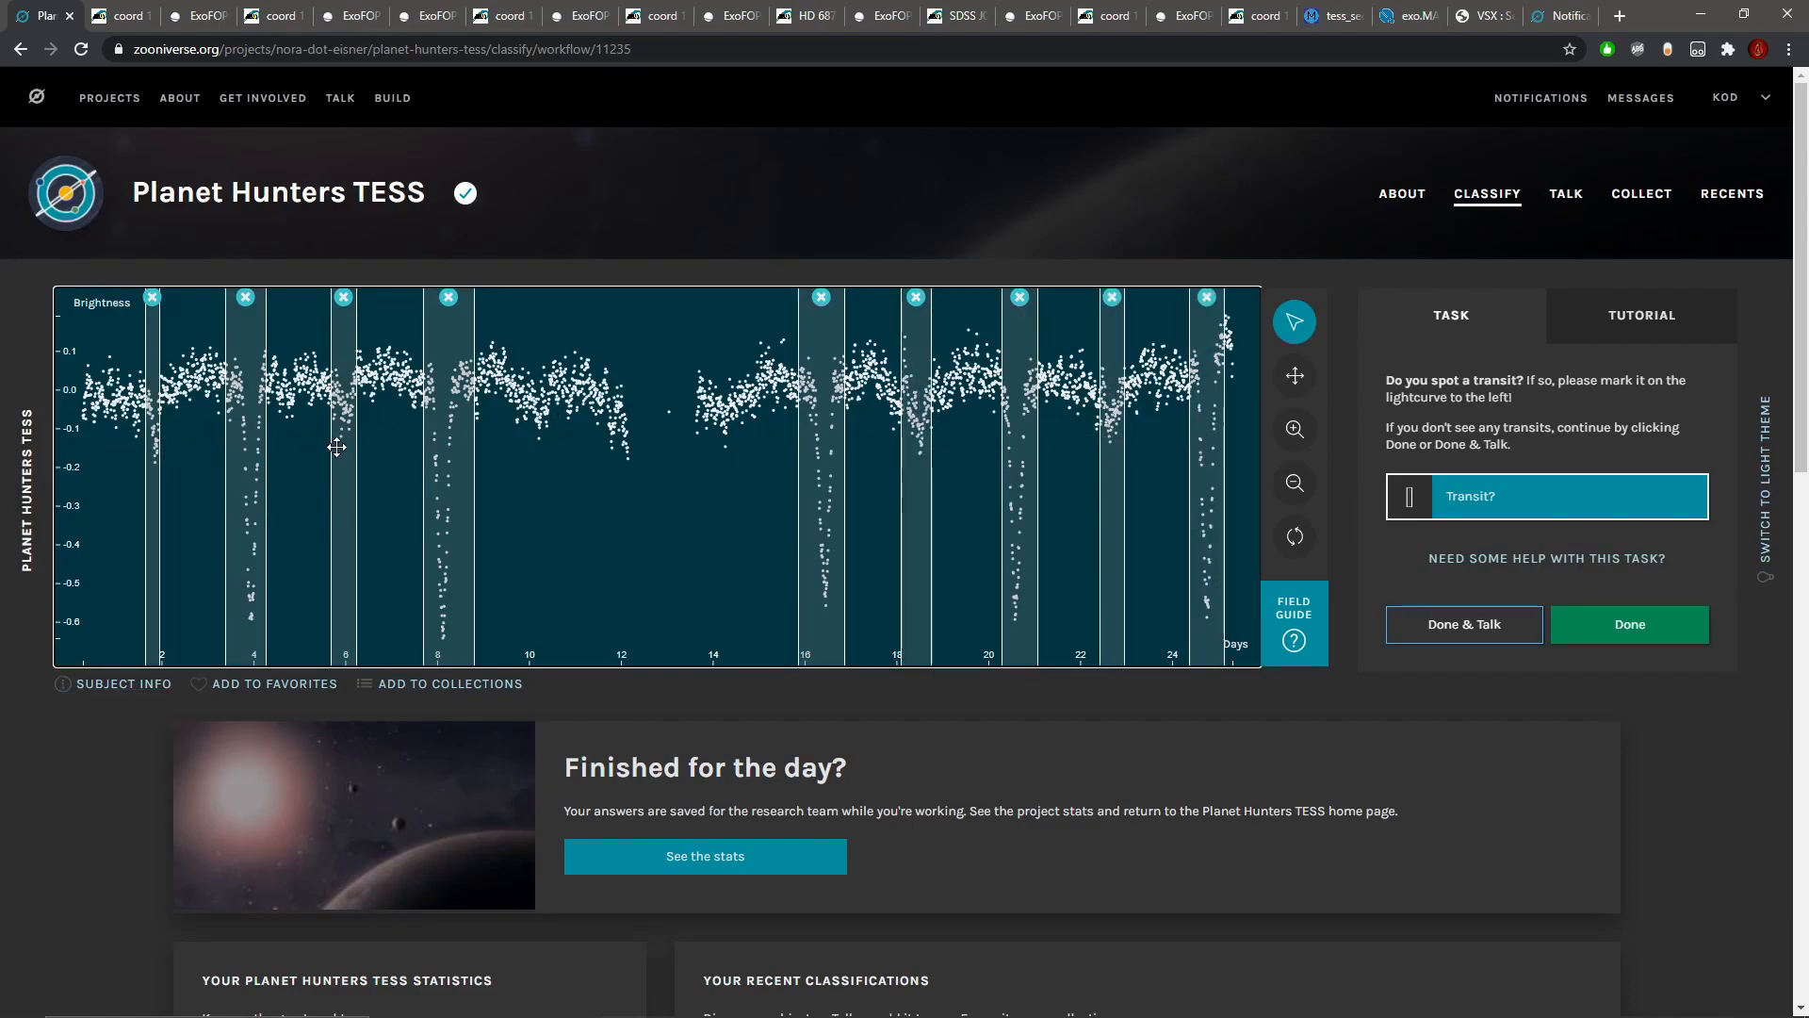
pyautogui.moveTo(529, 436); pyautogui.dragTo(550, 436)
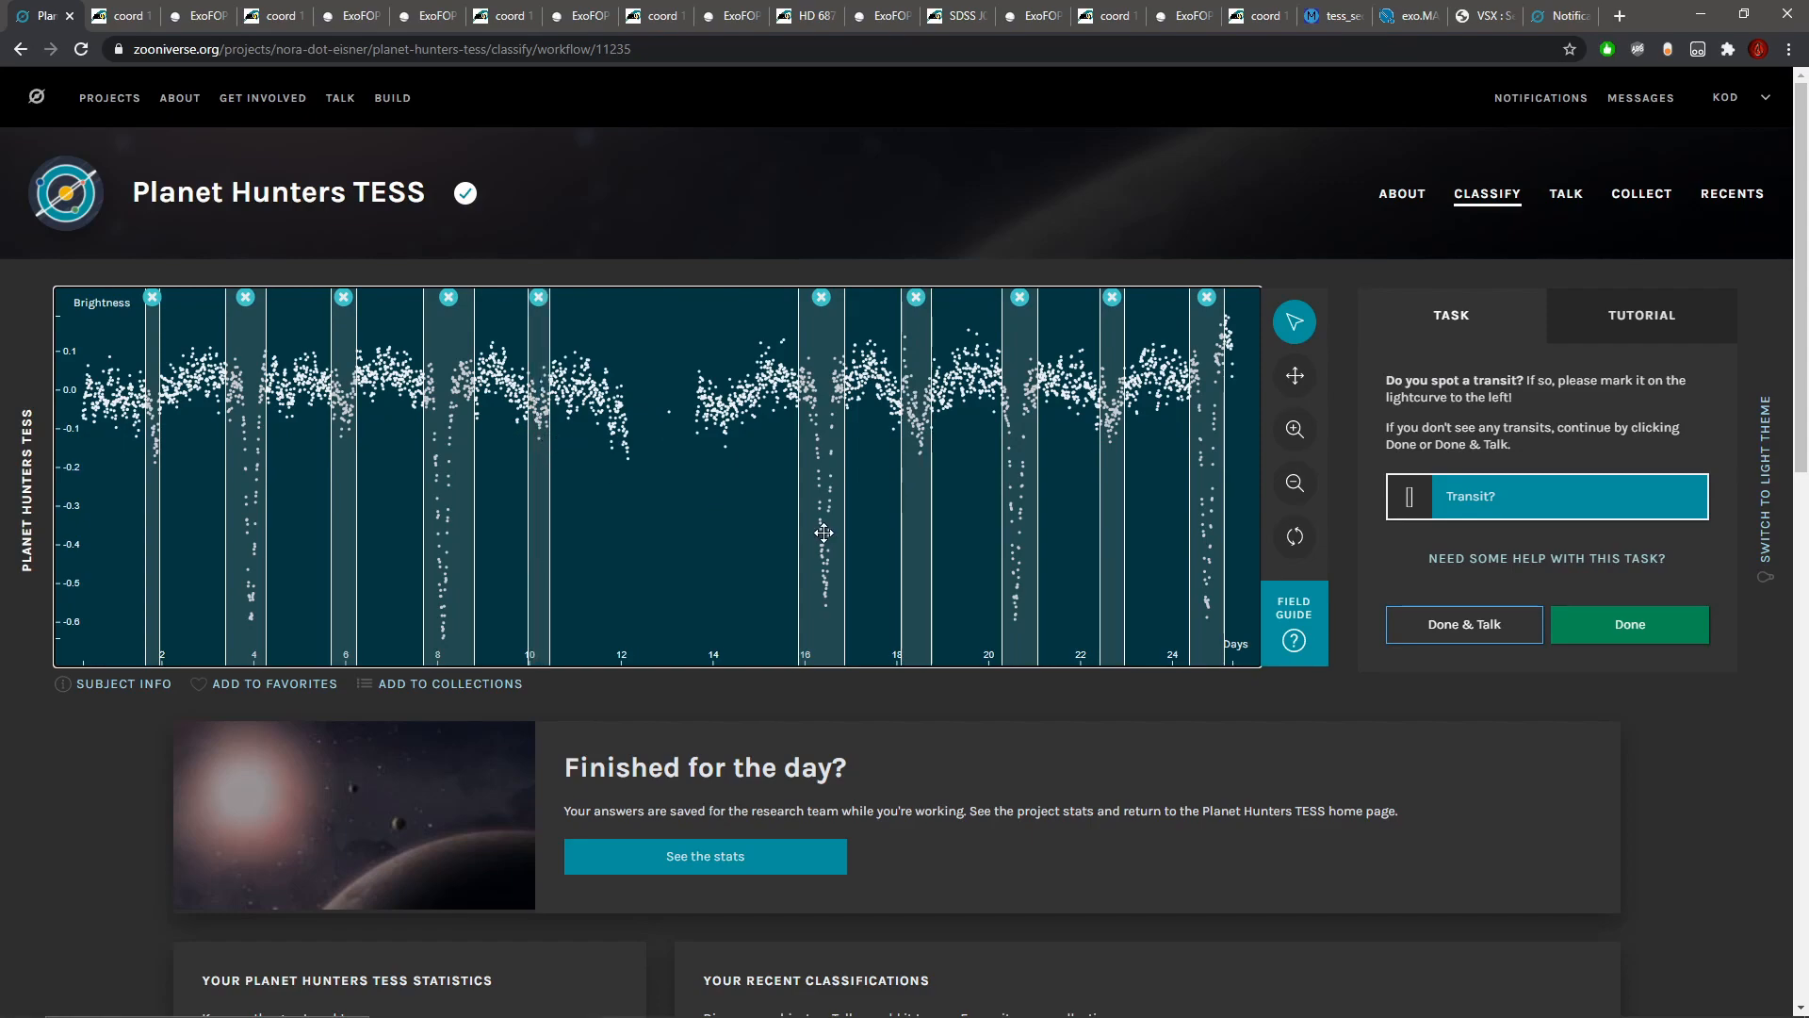
# Step: Submit the classification, continue to Talk and tag the subject note with #eclipsingbinary
pyautogui.click(1476, 625)
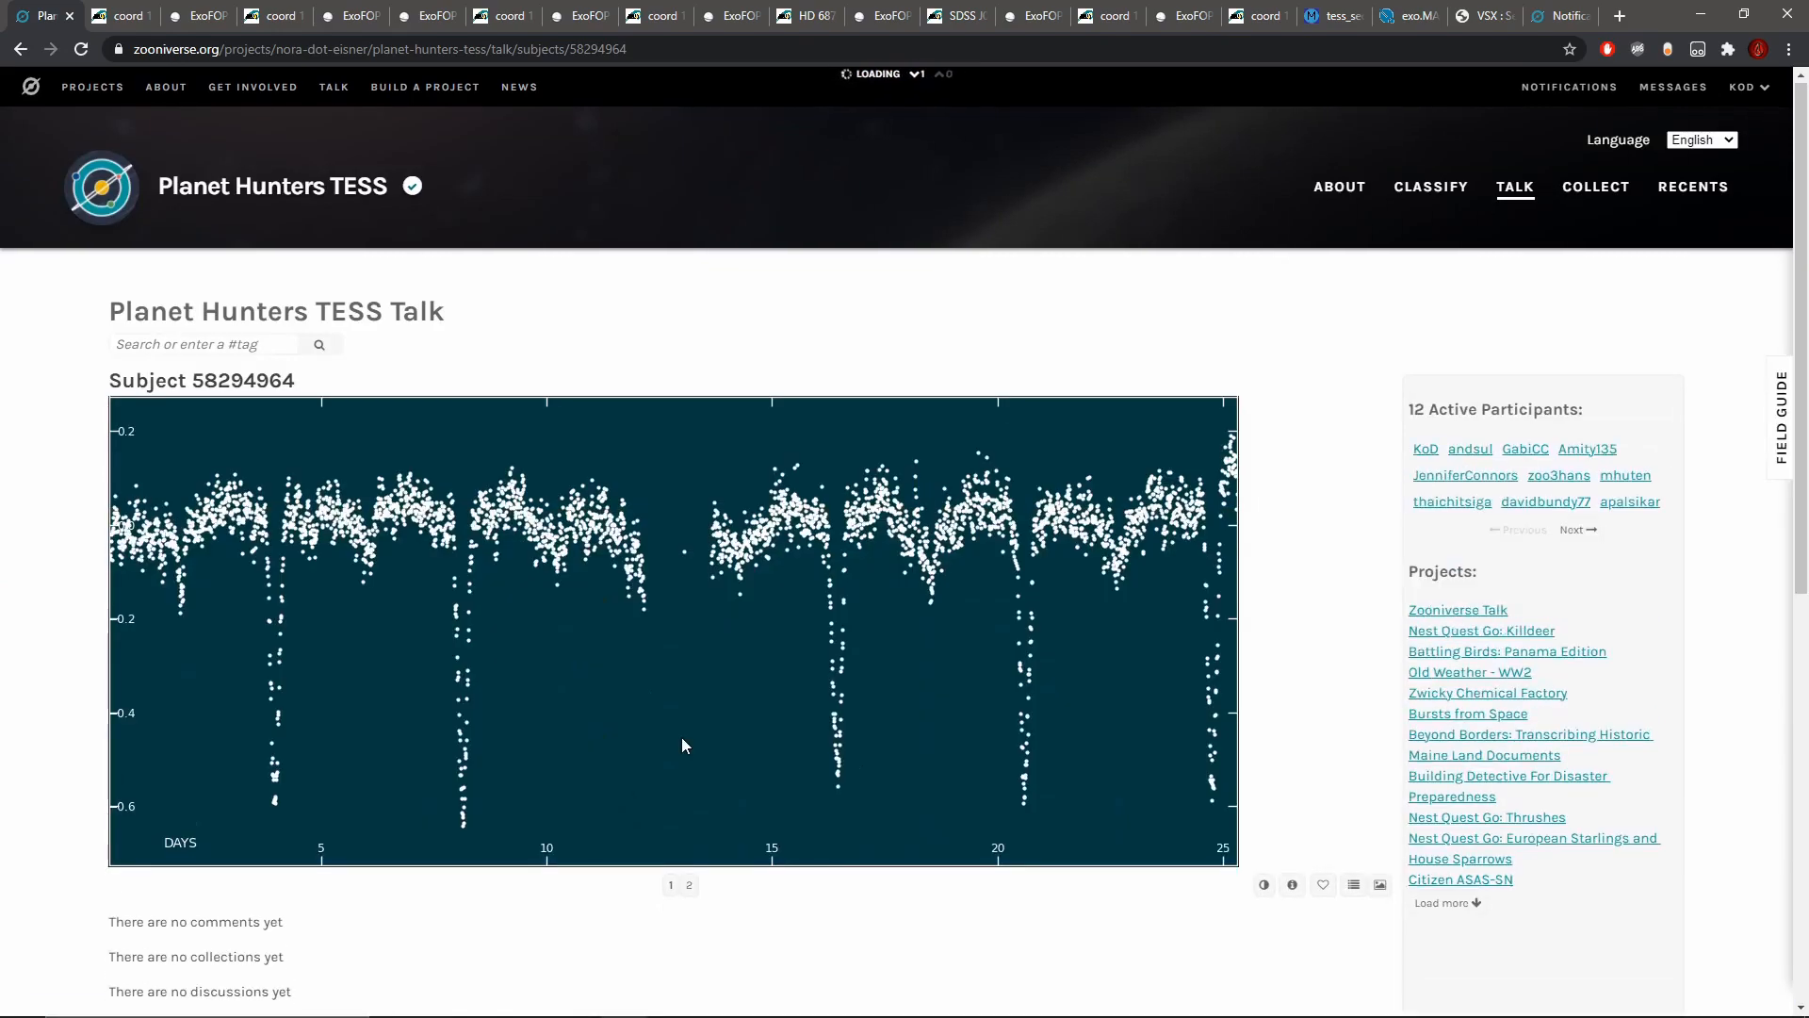
pyautogui.scroll(-5, 681, 737)
pyautogui.click(703, 786)
pyautogui.write('#')
pyautogui.click(209, 880)
# Step: Open the subject's ExoFOP target page, follow it to SIMBAD and copy the star name TYC 7144-1662-1
pyautogui.click(1292, 509)
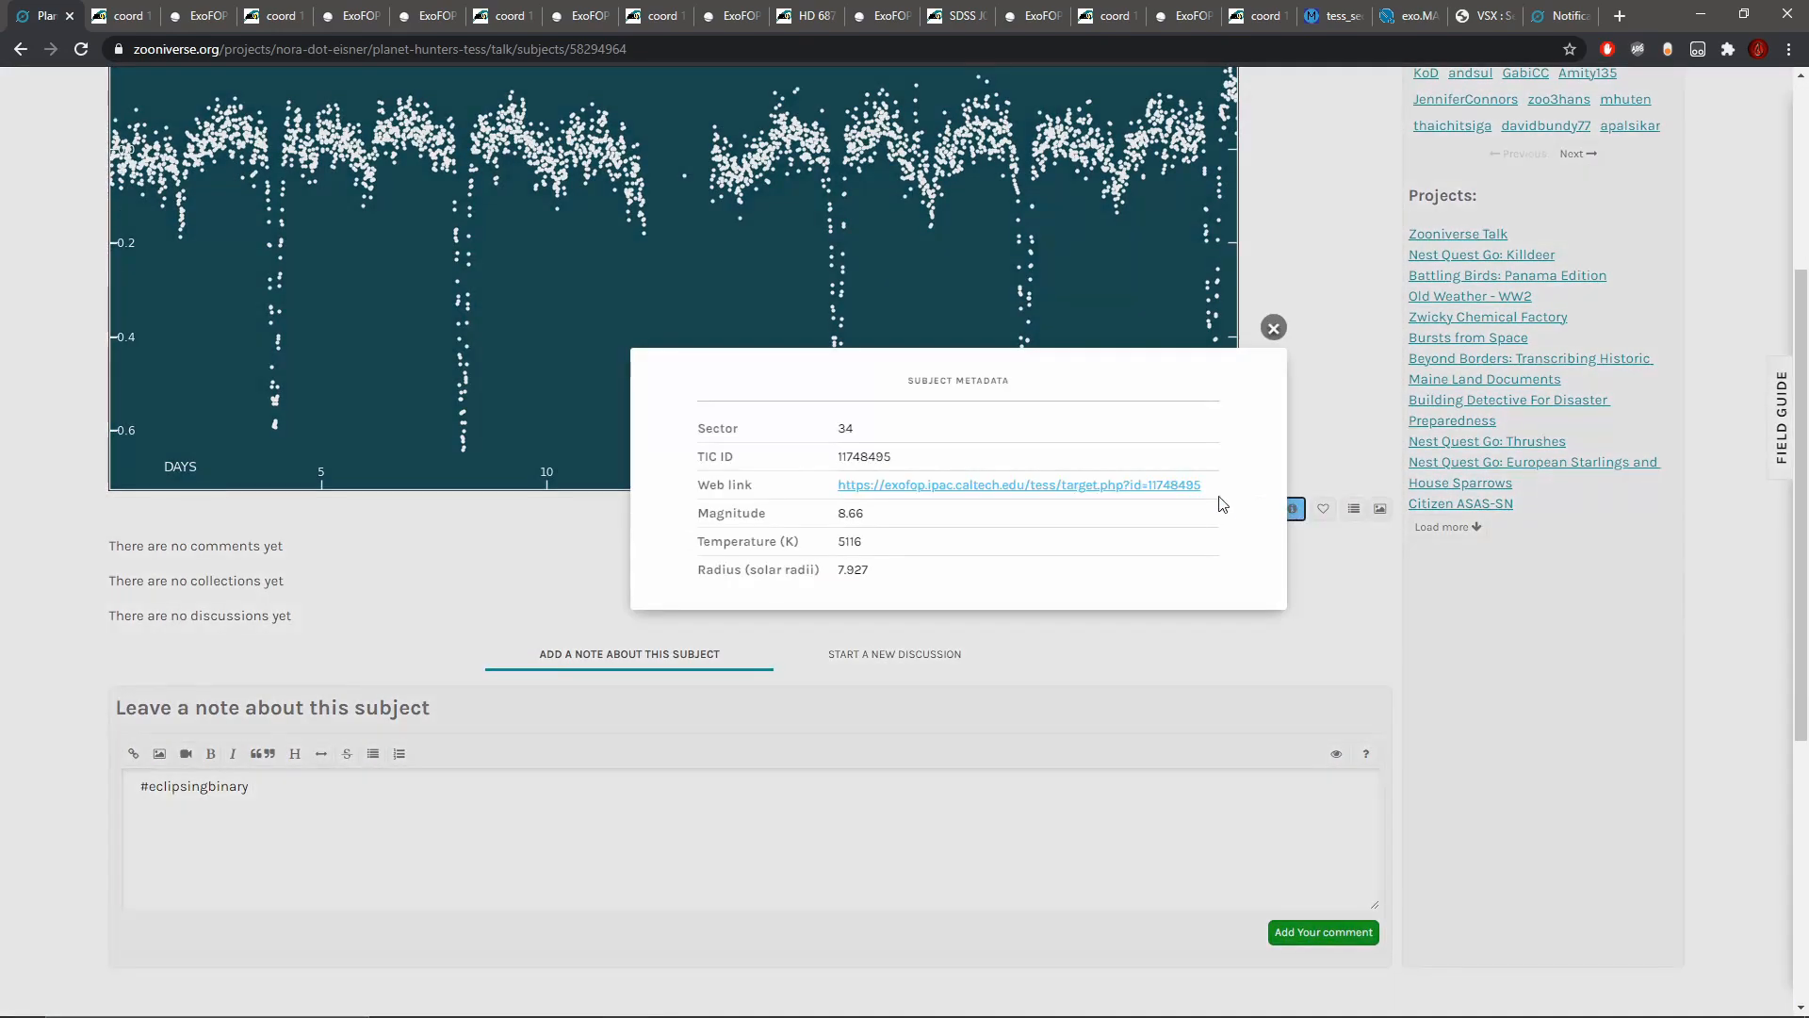
pyautogui.click(1034, 484)
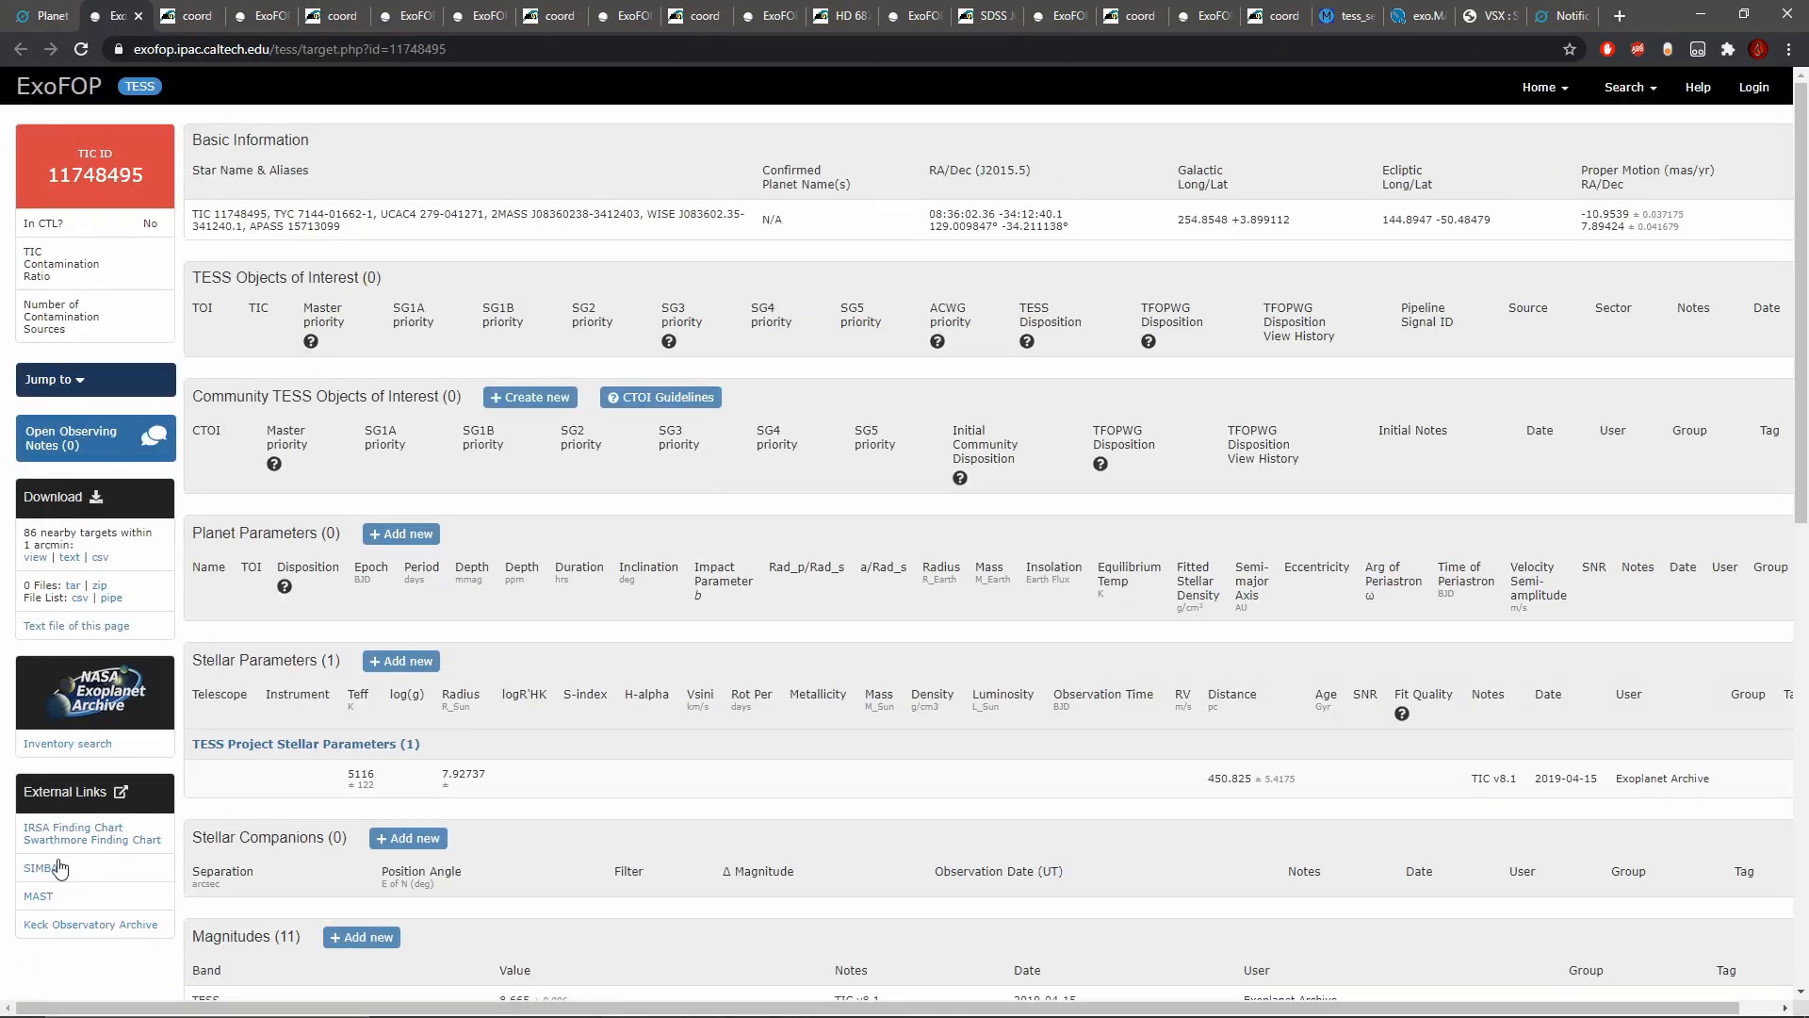
pyautogui.click(39, 867)
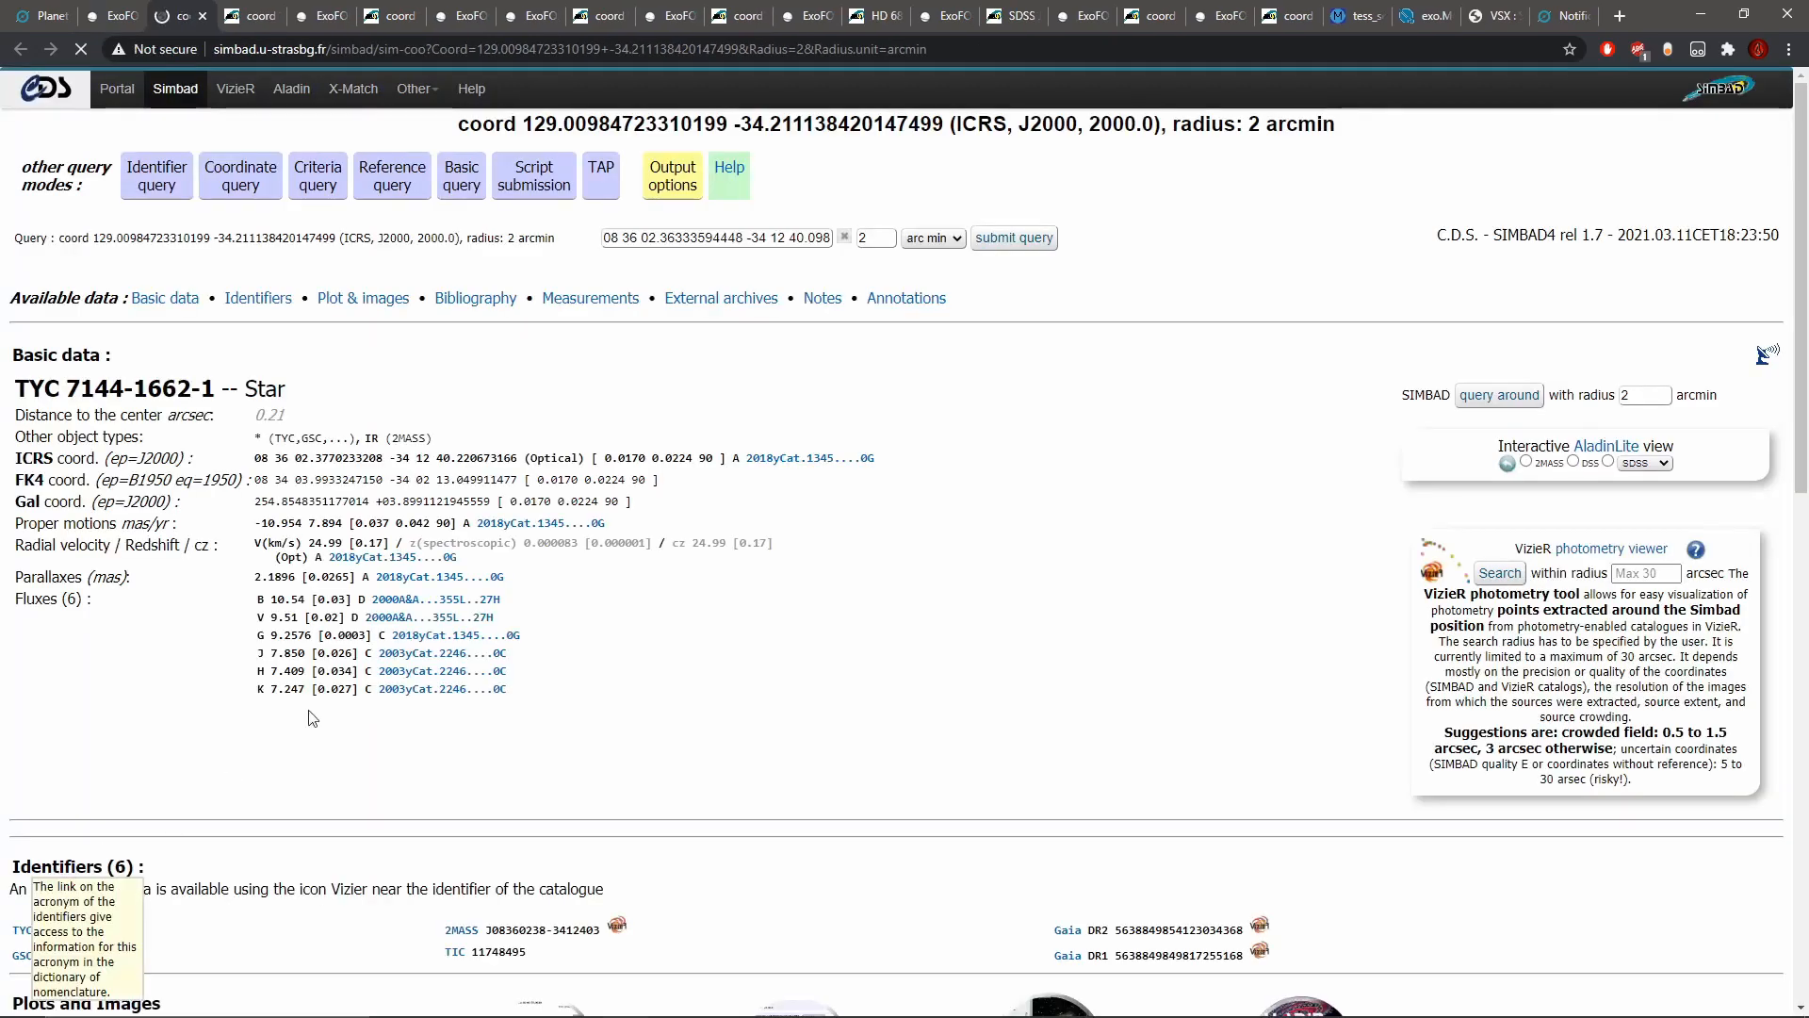
pyautogui.moveTo(215, 388); pyautogui.dragTo(13, 389)
pyautogui.rightClick(68, 389)
pyautogui.click(122, 403)
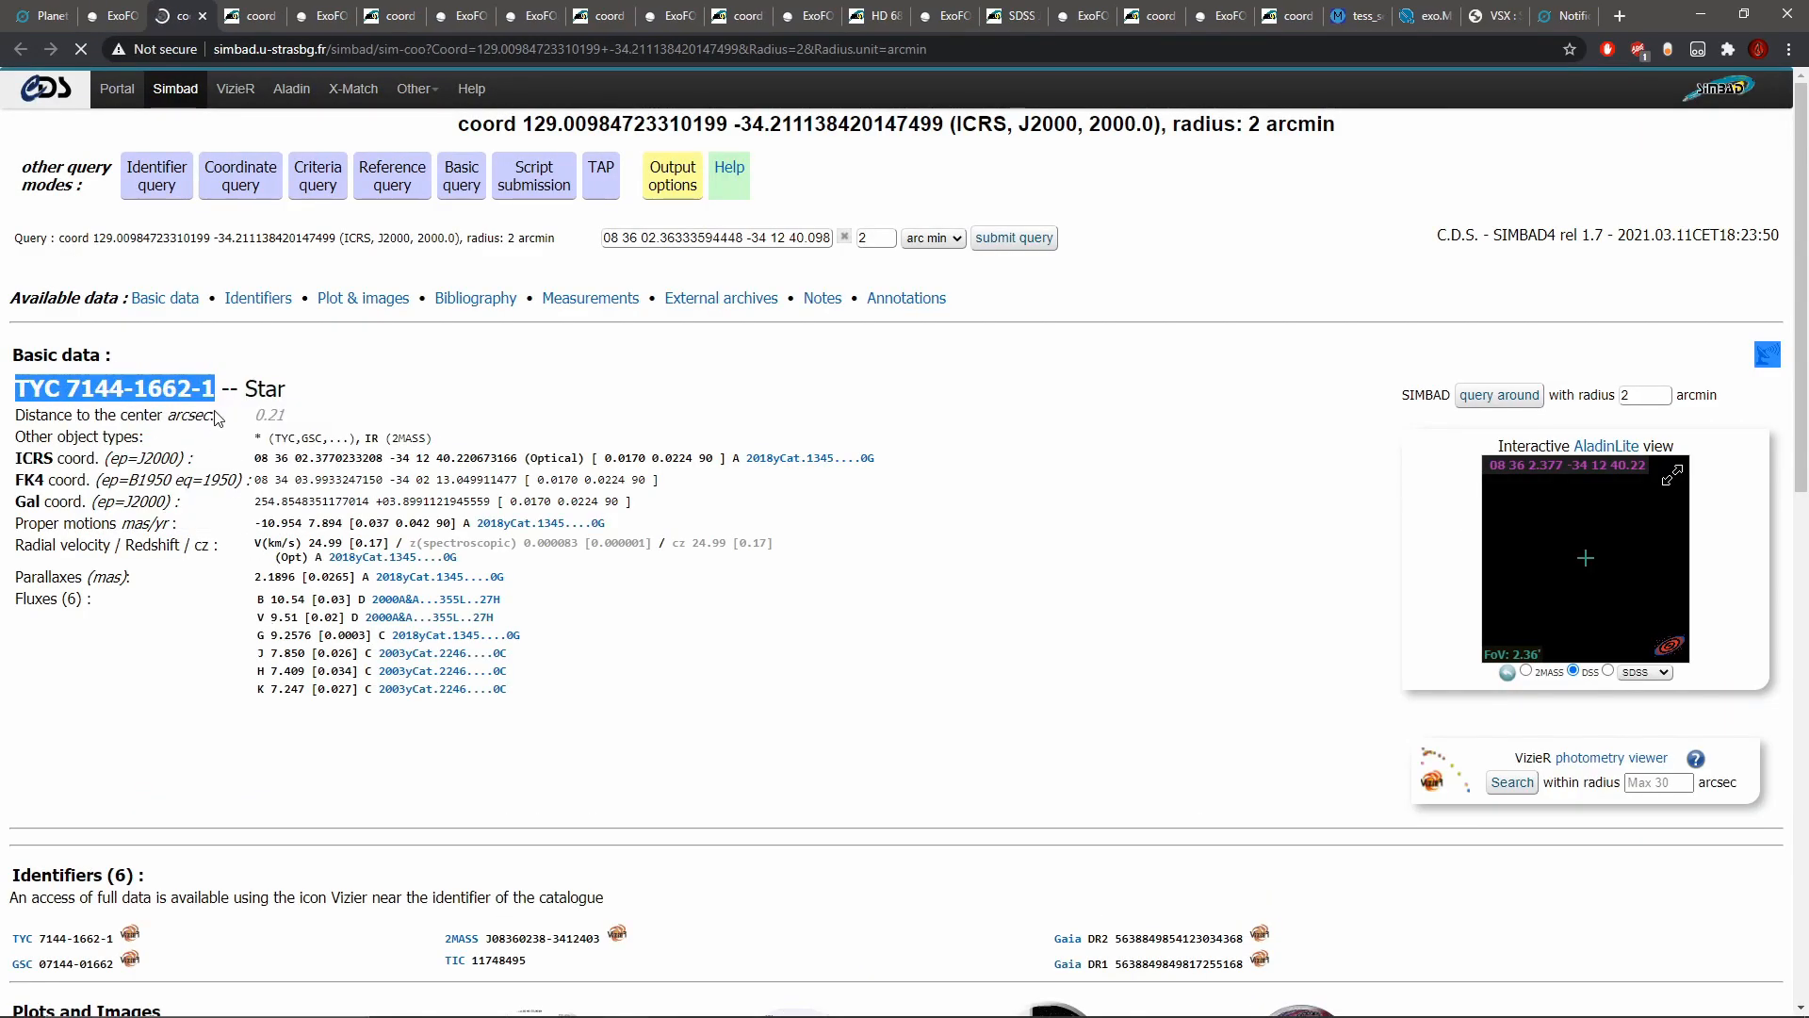
# Step: Paste TYC 7144-1662-1 below the hashtag in the Talk note and remove the stray sendBySAMP text
pyautogui.click(39, 15)
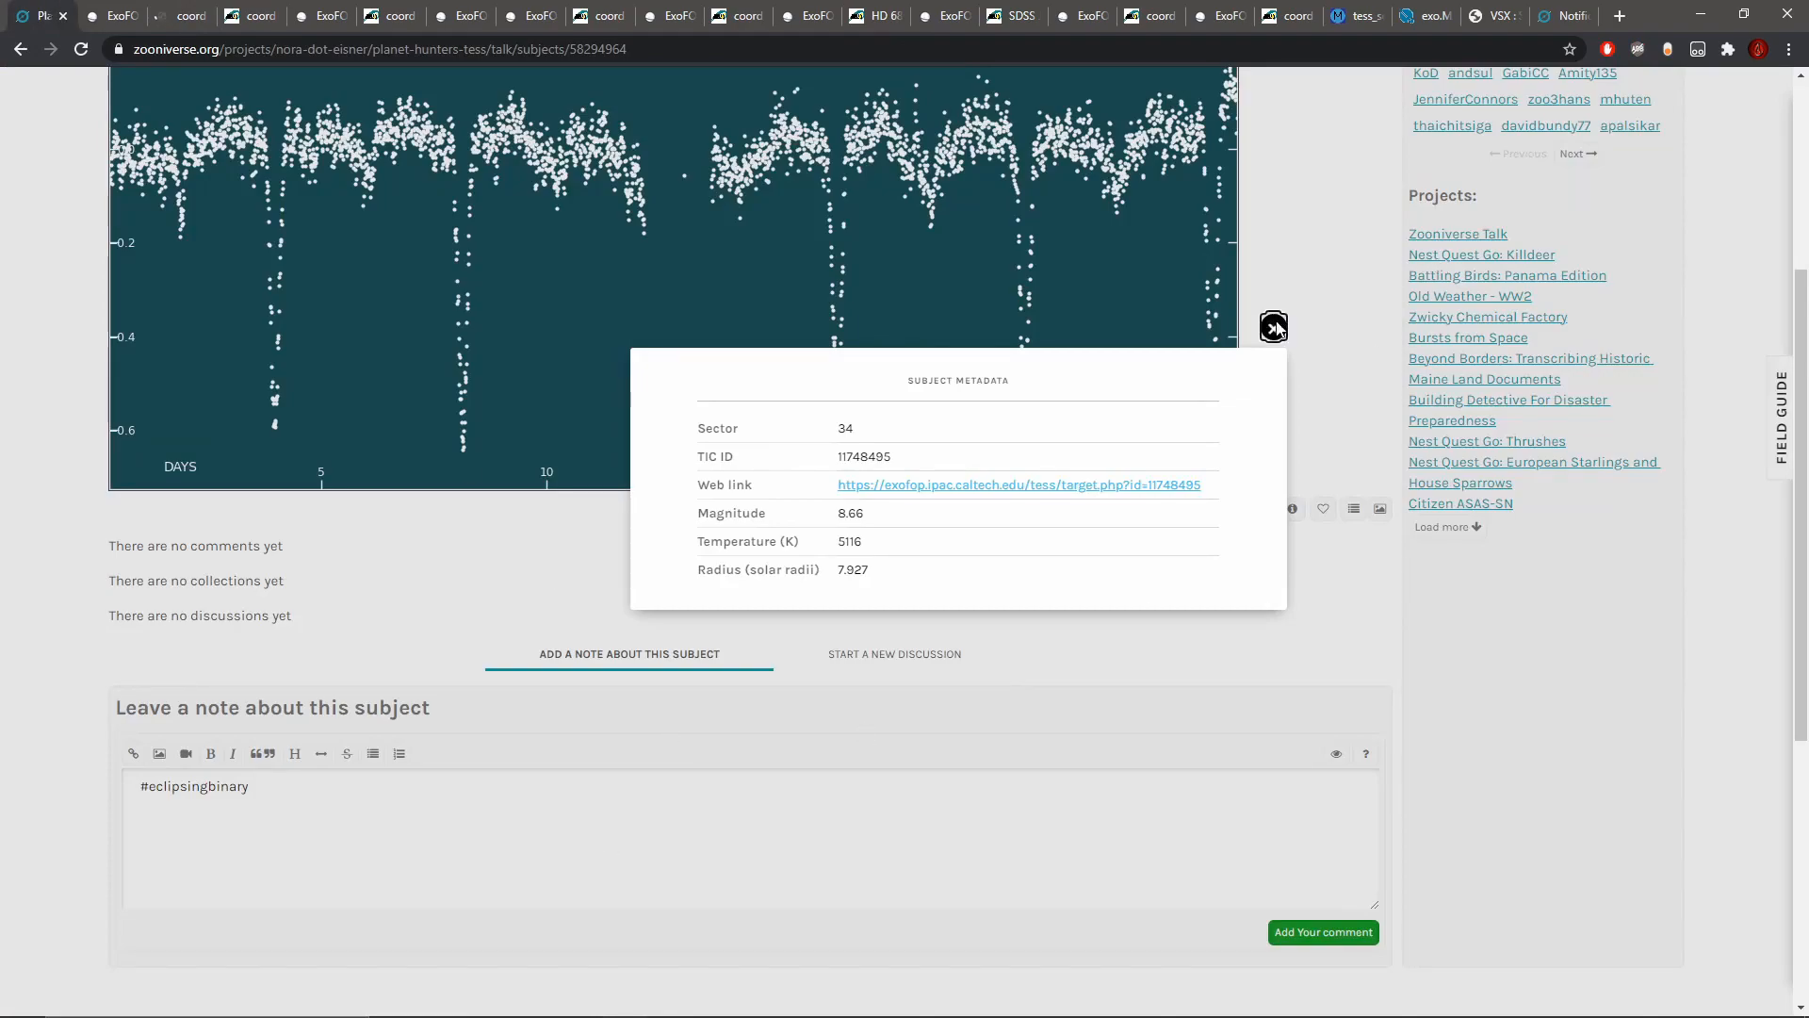
pyautogui.click(1273, 327)
pyautogui.click(346, 839)
pyautogui.hotkey('ctrl', 'v')
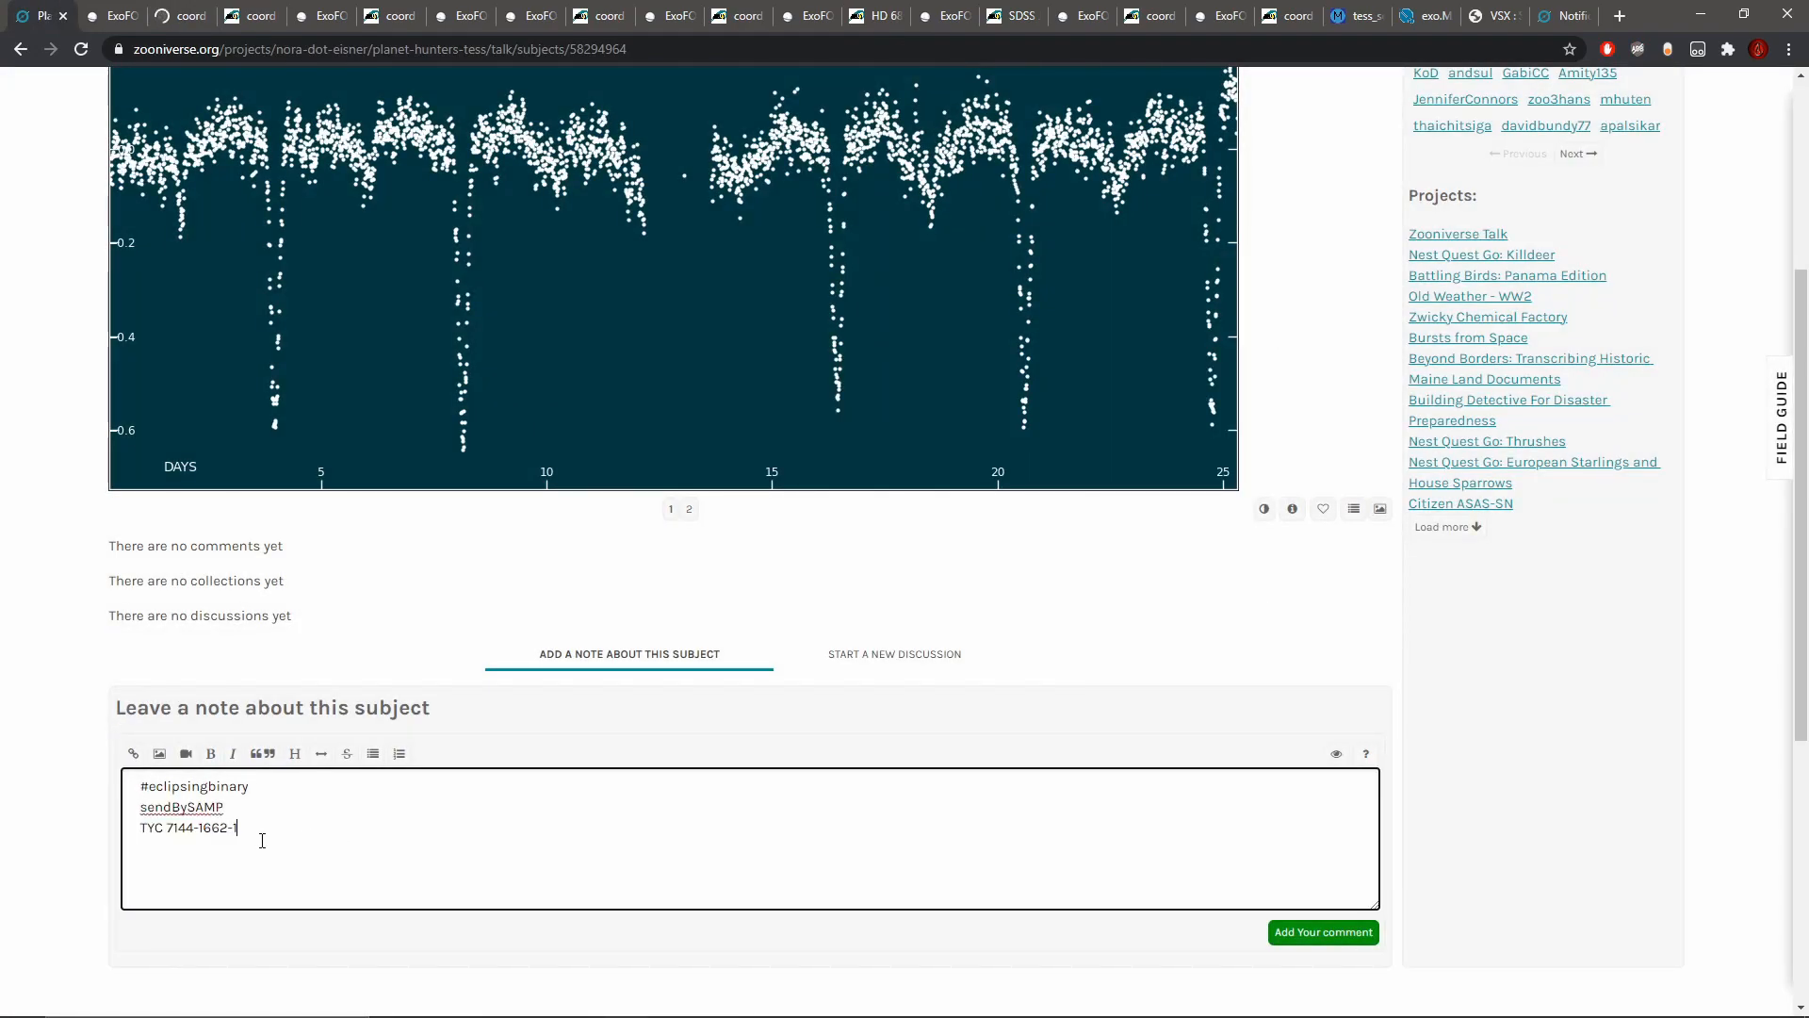
pyautogui.moveTo(225, 806); pyautogui.dragTo(113, 812)
pyautogui.press('BackSpace')
pyautogui.press('BackSpace')
# Step: Link the star name in the note to its SIMBAD page address and post the comment
pyautogui.moveTo(266, 819); pyautogui.dragTo(111, 827)
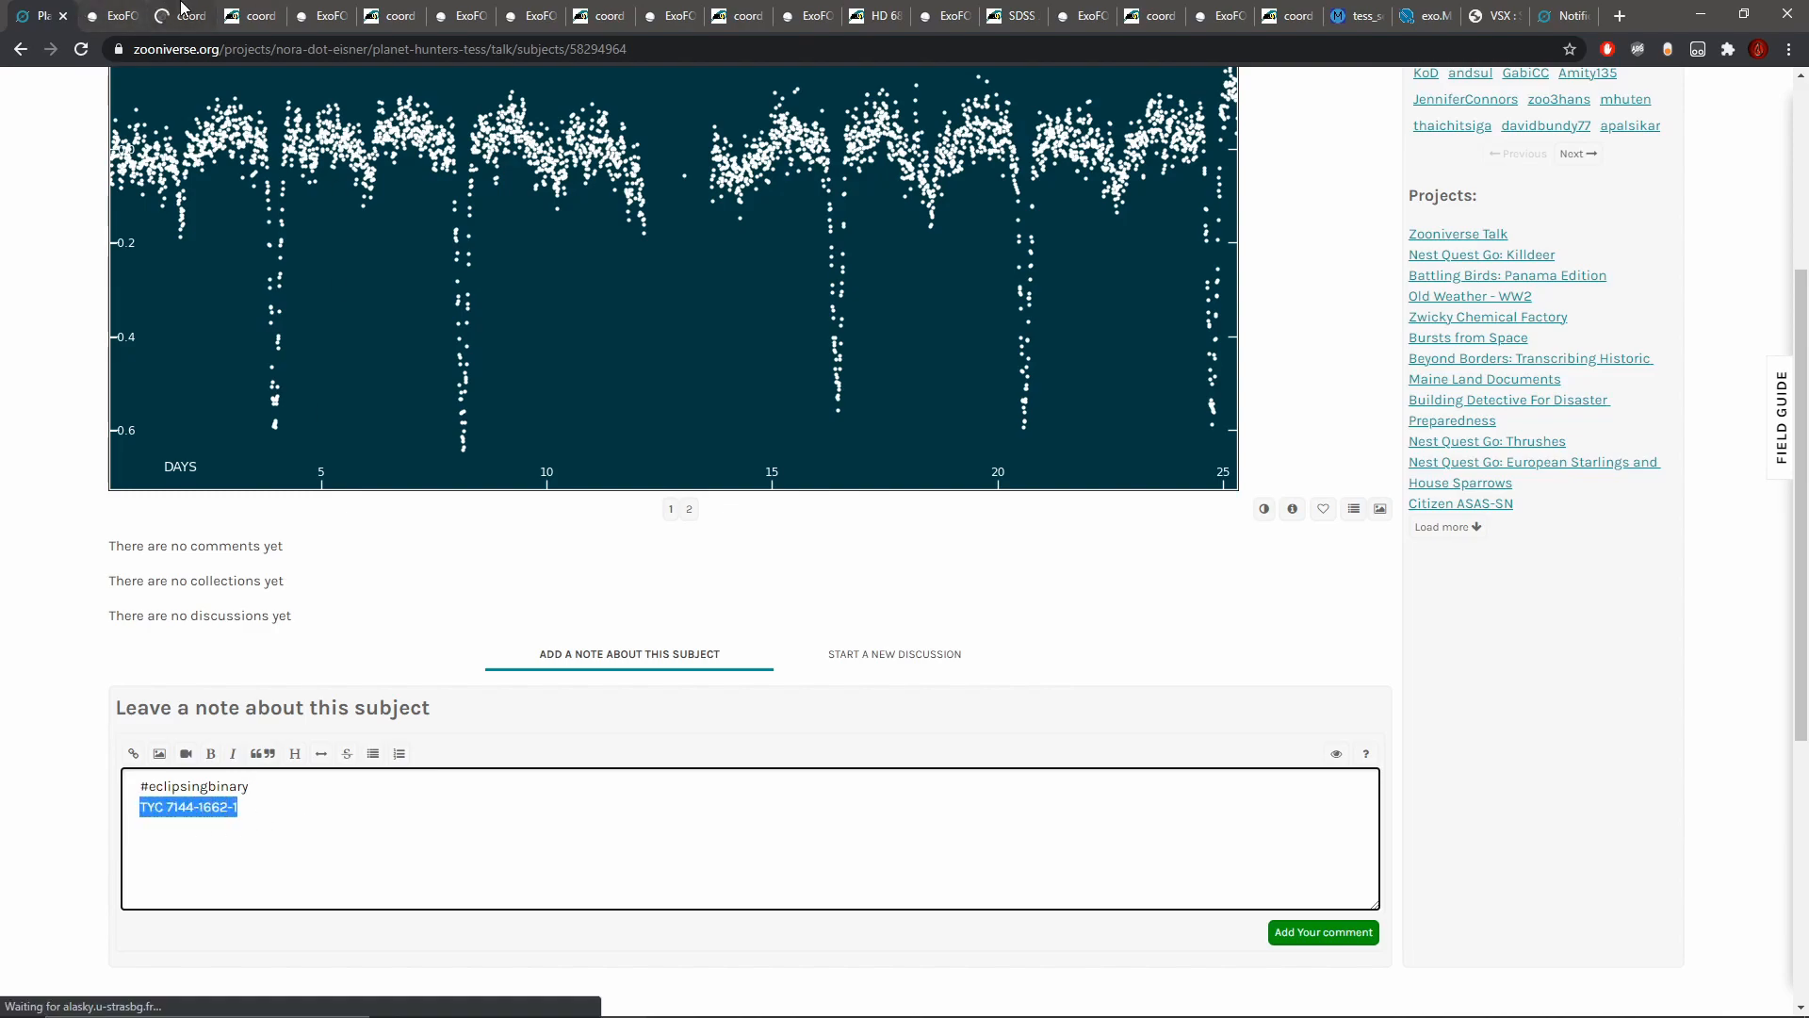
pyautogui.click(179, 16)
pyautogui.rightClick(335, 59)
pyautogui.click(396, 185)
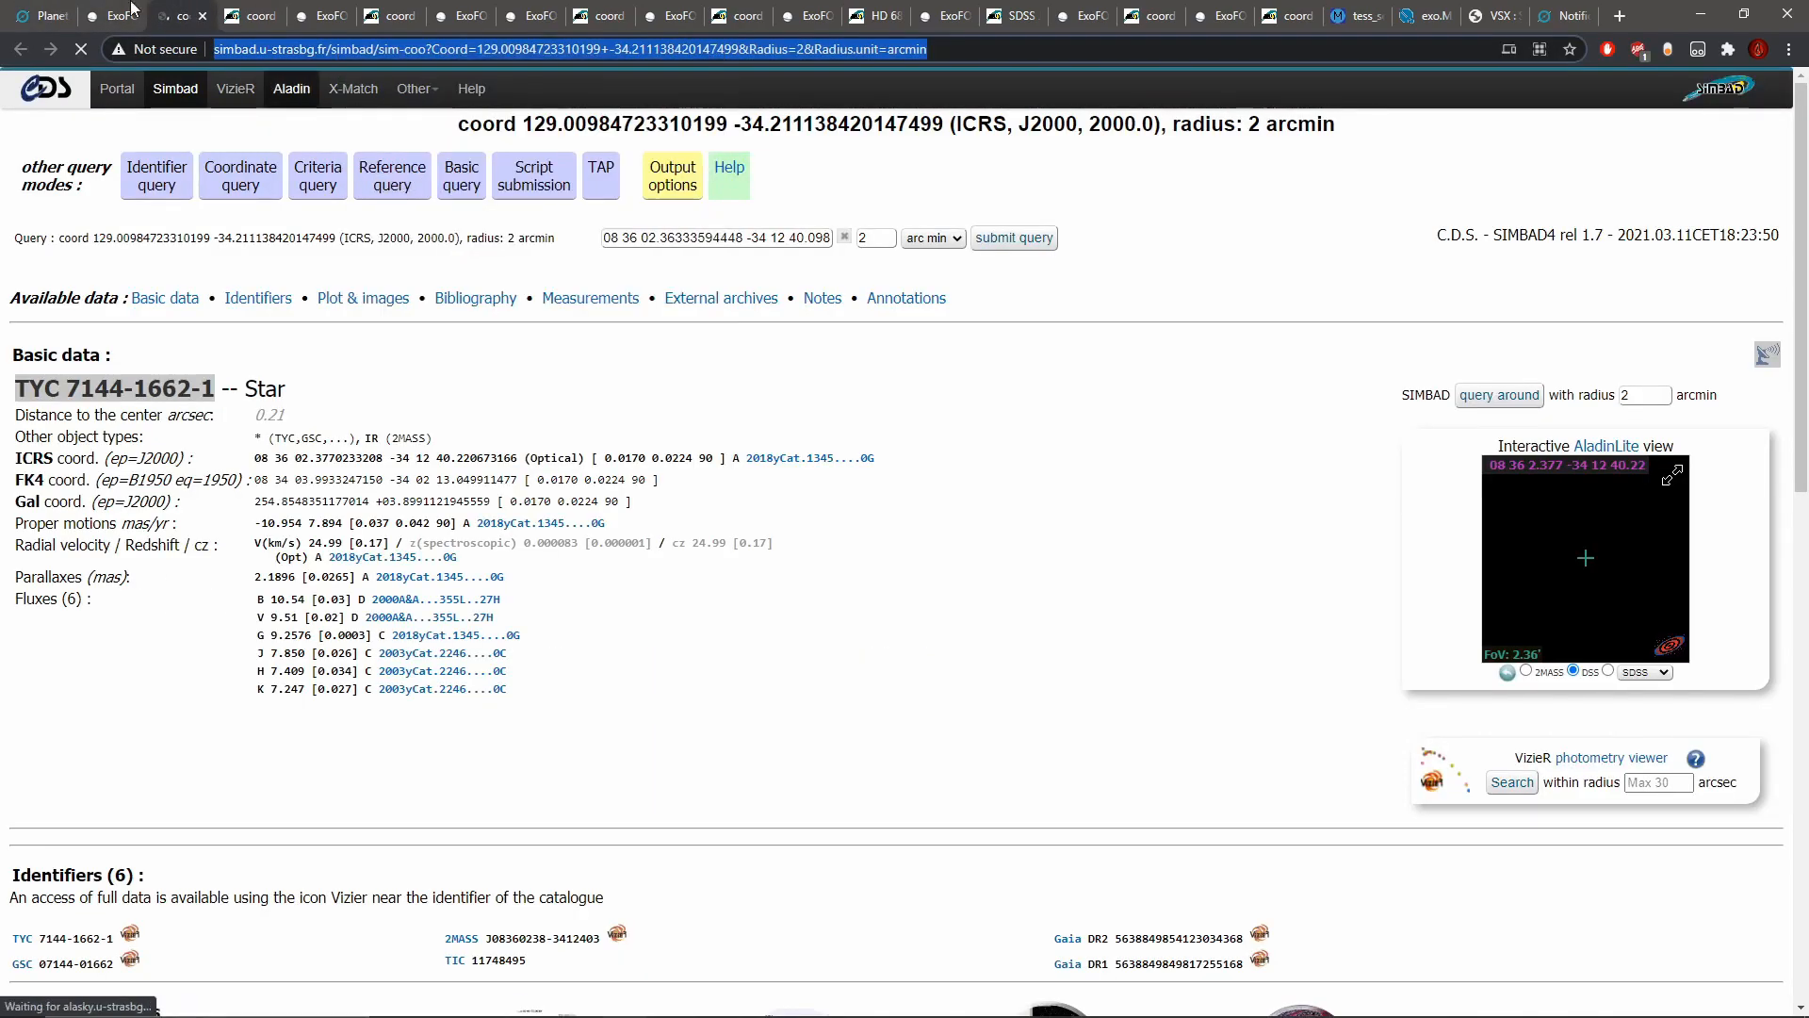
pyautogui.click(42, 16)
pyautogui.click(132, 757)
pyautogui.hotkey('ctrl', 'v')
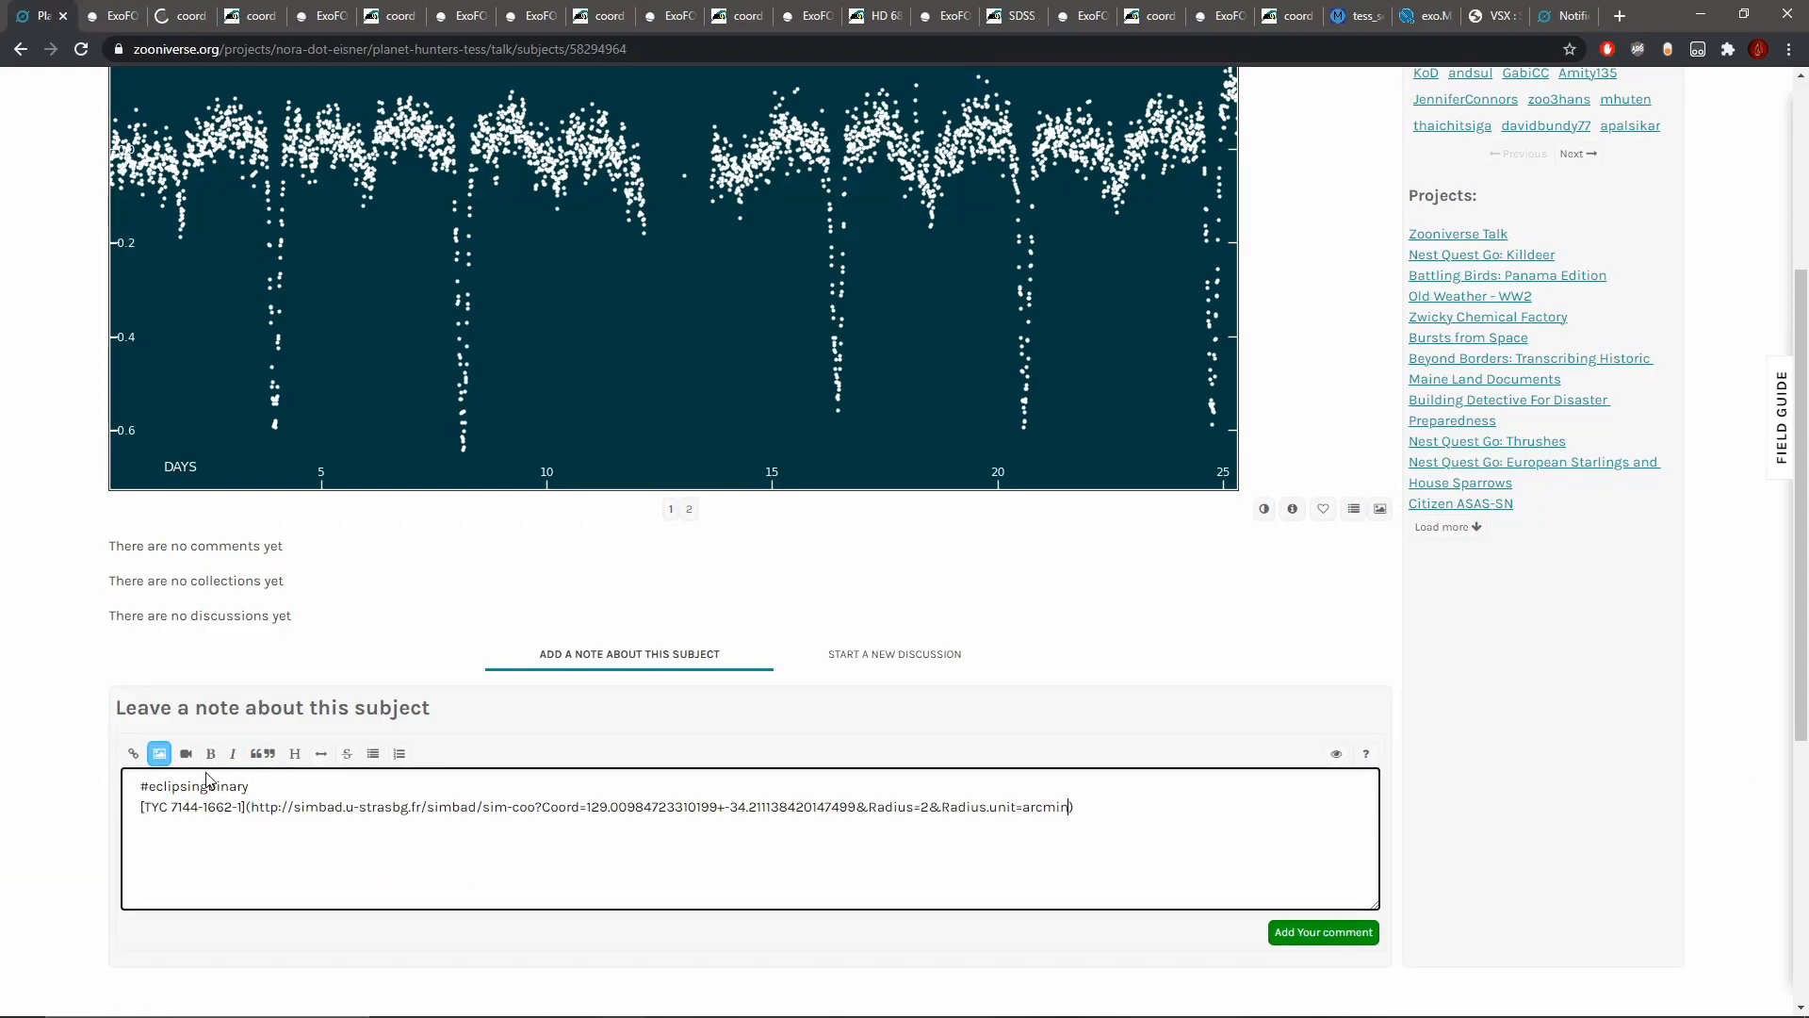
pyautogui.click(1331, 929)
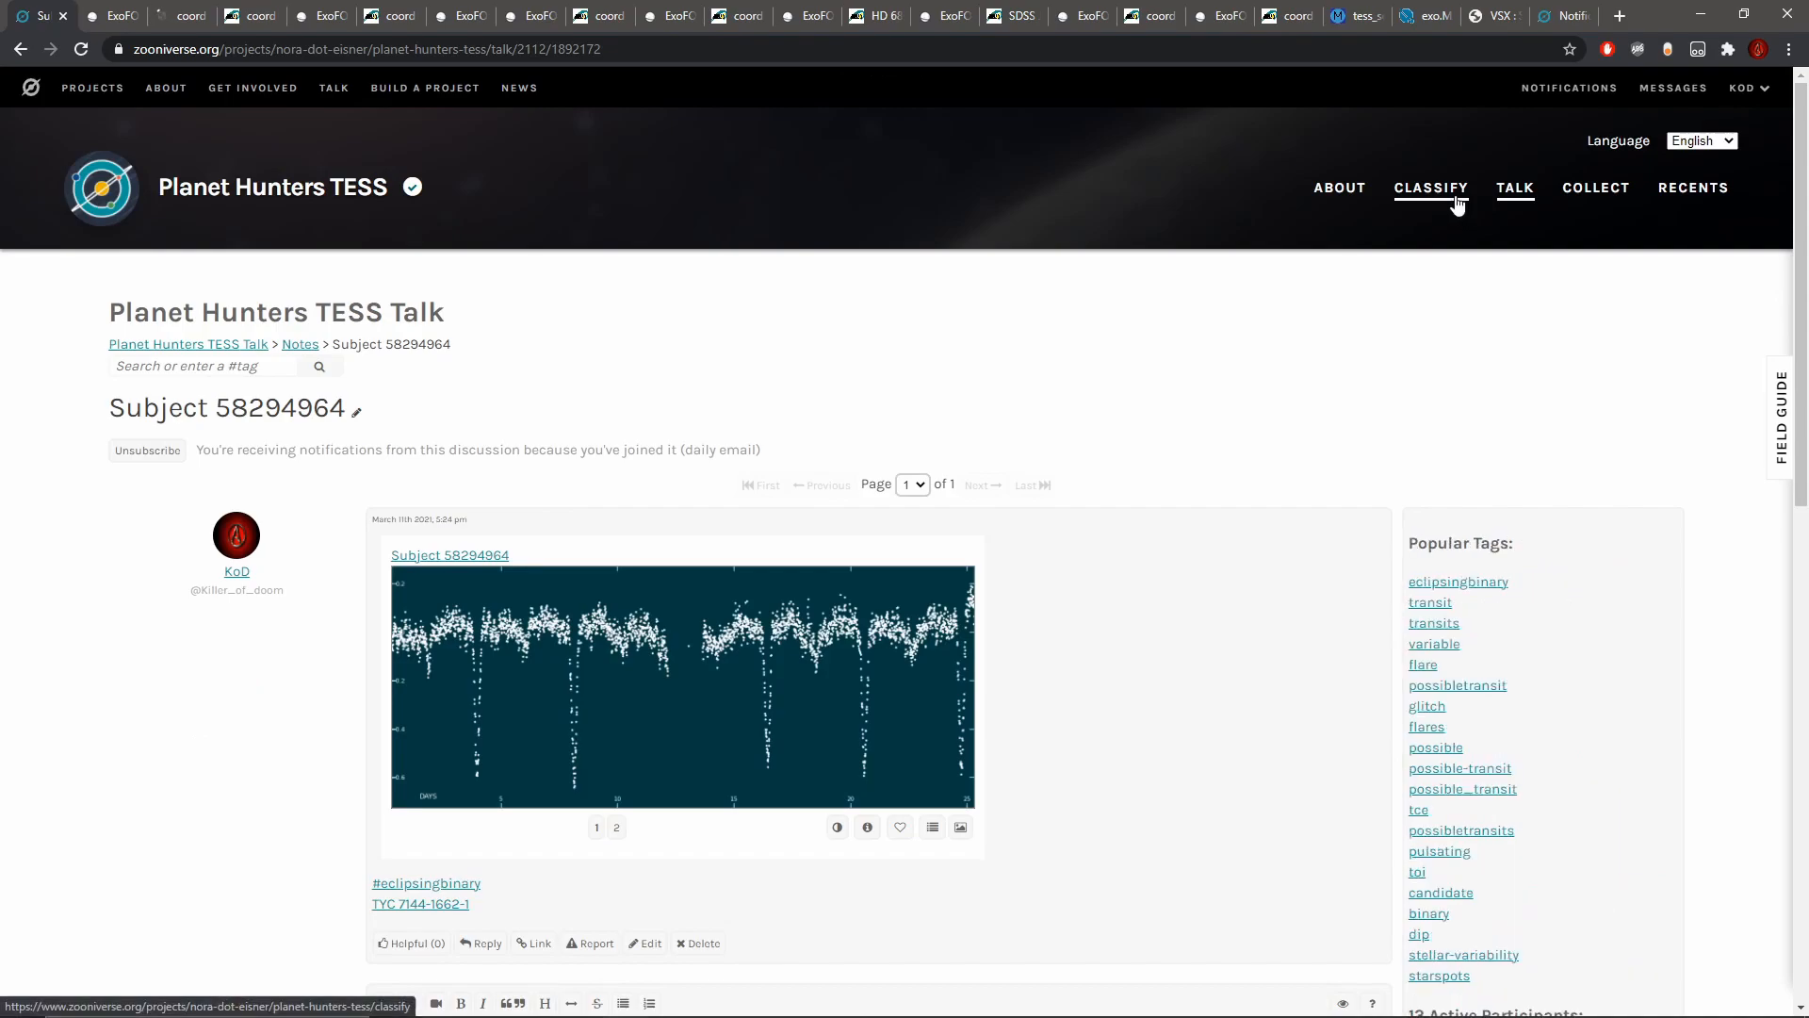
# Step: Start classifying a new light curve in the dark theme and inspect its data between about days 16.5 and 22.5
pyautogui.click(1456, 200)
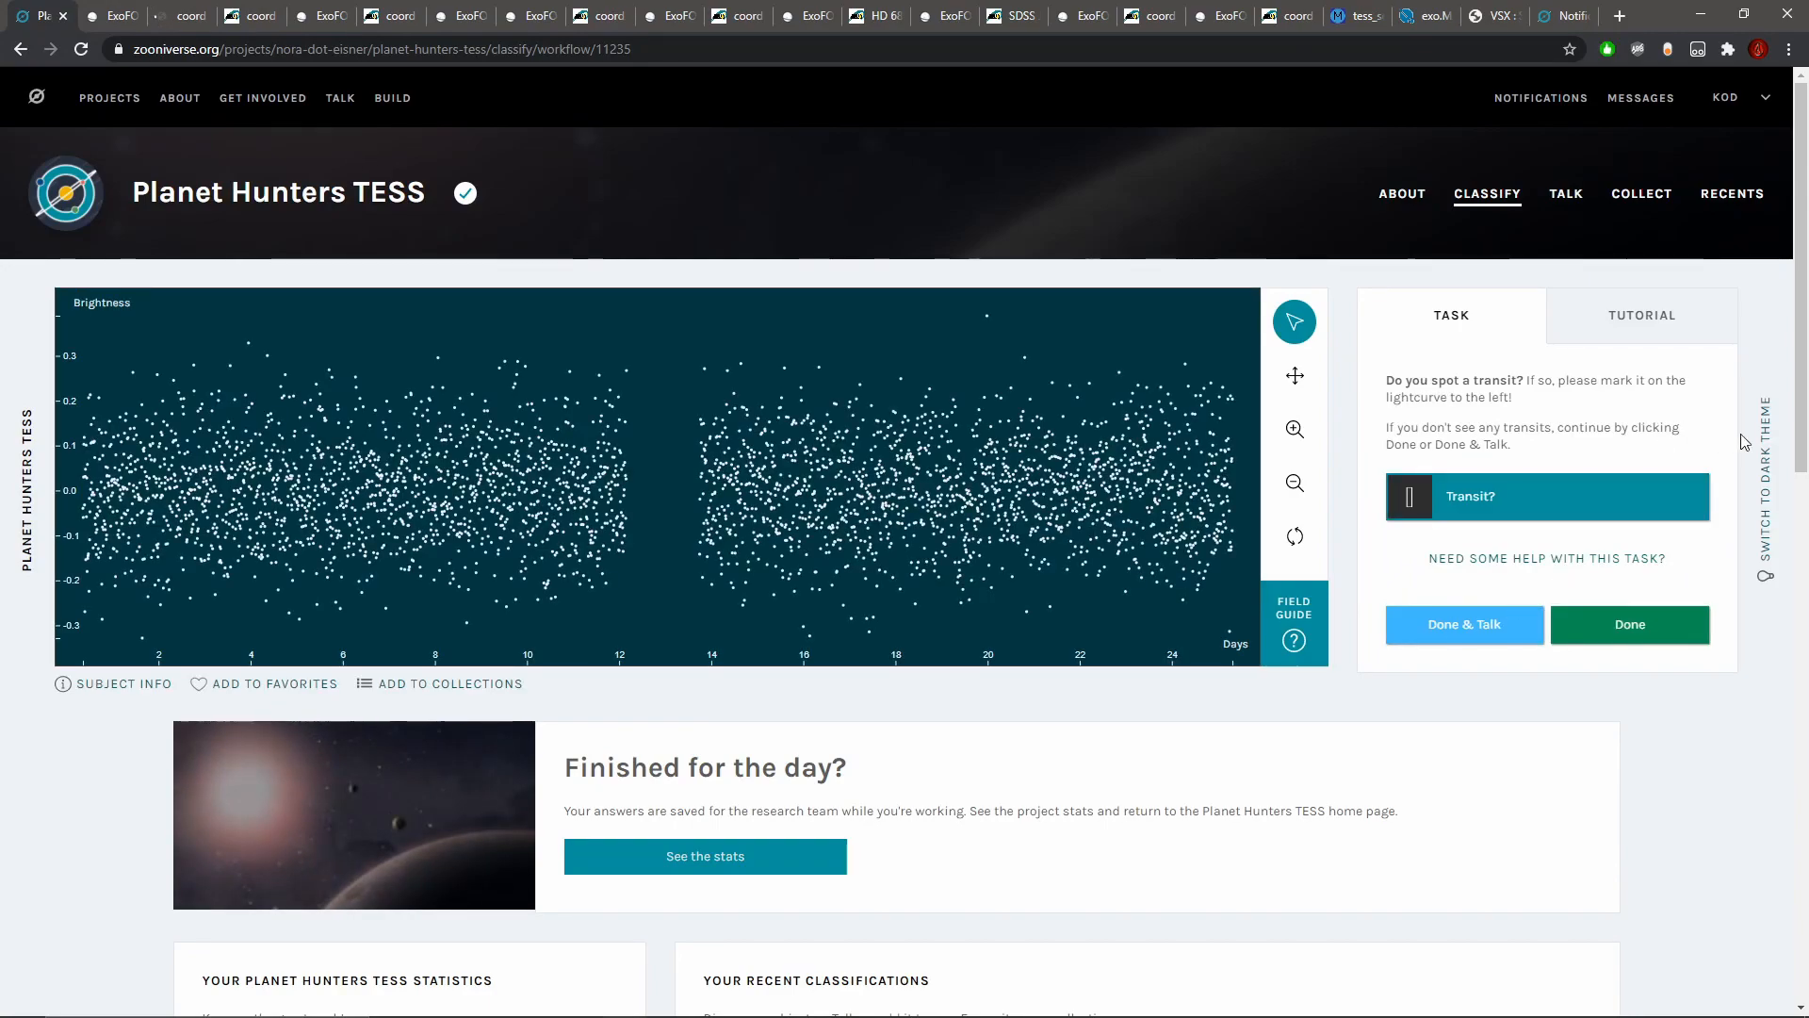
pyautogui.click(1768, 449)
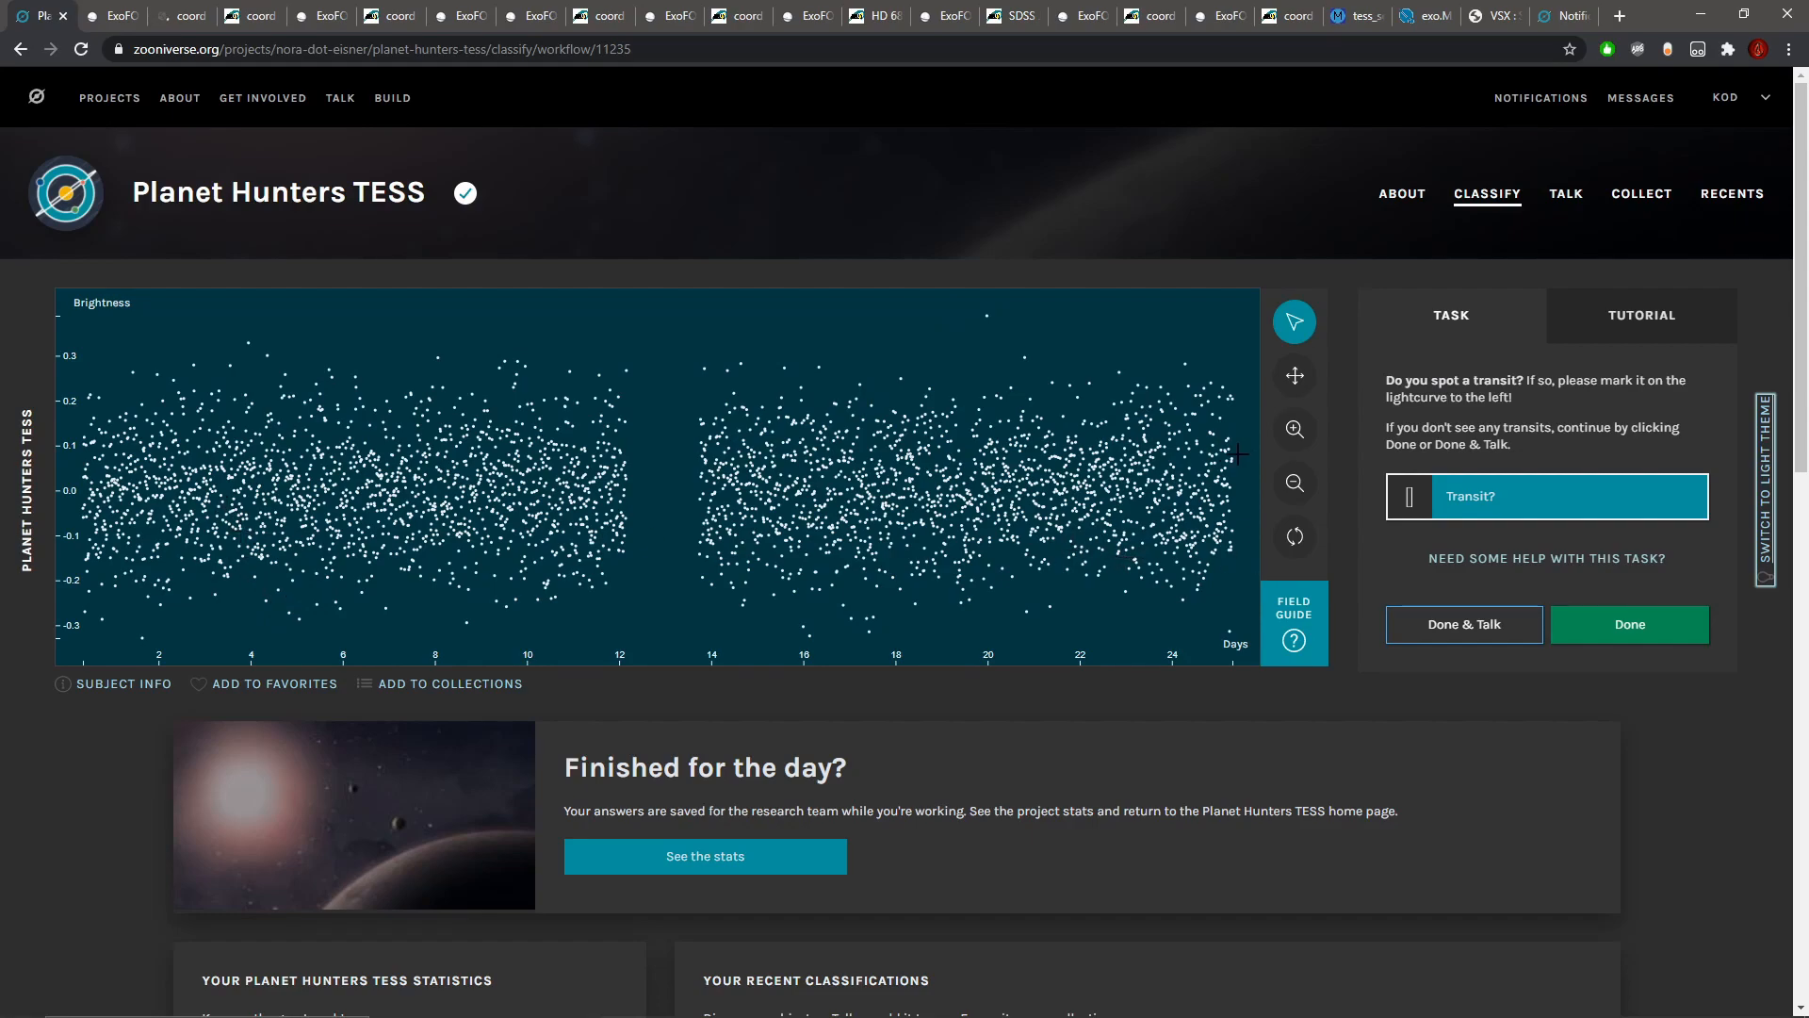
pyautogui.click(1295, 429)
pyautogui.click(1295, 375)
pyautogui.moveTo(1018, 427); pyautogui.dragTo(183, 455)
pyautogui.moveTo(808, 468); pyautogui.dragTo(464, 468)
pyautogui.moveTo(818, 540); pyautogui.dragTo(704, 539)
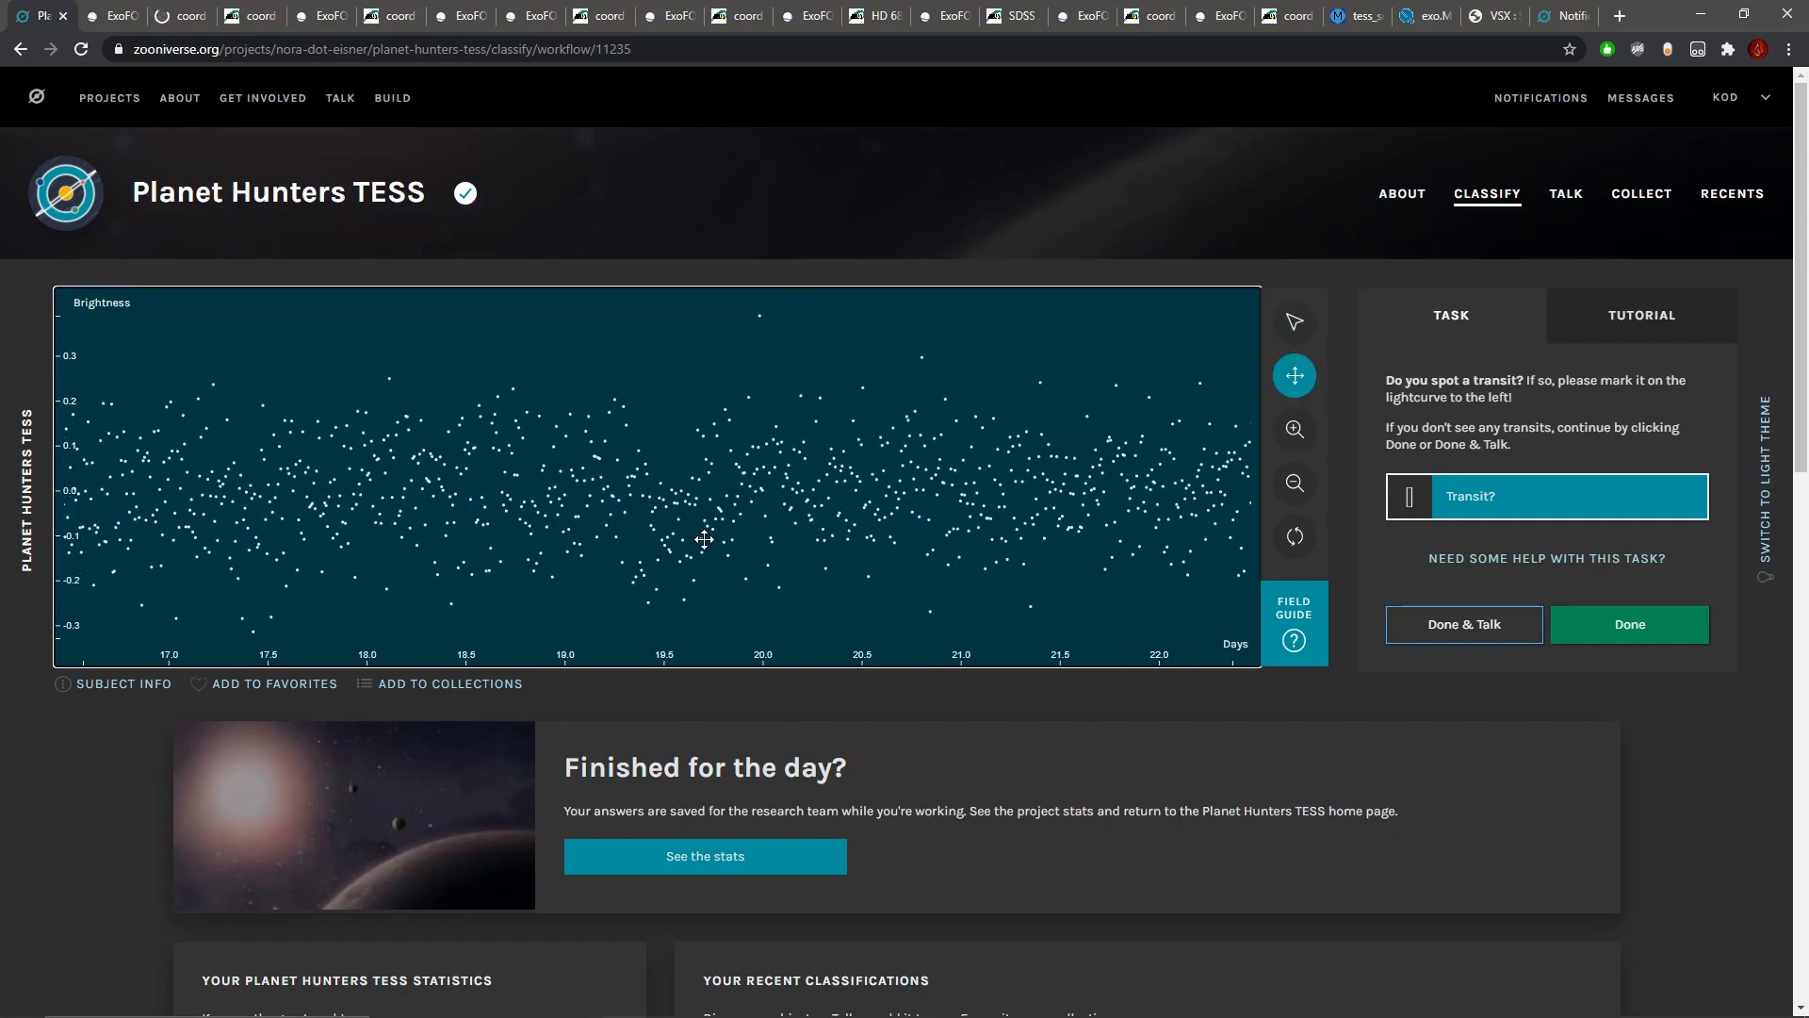
# Step: Close the leftover ExoFOP and SIMBAD pages and check the Sector 34 data release notes' cadence histogram before returning to the classification
pyautogui.click(129, 16)
pyautogui.click(133, 17)
pyautogui.click(134, 18)
pyautogui.click(133, 17)
pyautogui.click(134, 17)
pyautogui.click(134, 17)
pyautogui.click(134, 17)
pyautogui.click(134, 17)
pyautogui.click(133, 16)
pyautogui.click(134, 17)
pyautogui.click(134, 16)
pyautogui.click(134, 17)
pyautogui.click(134, 17)
pyautogui.click(134, 17)
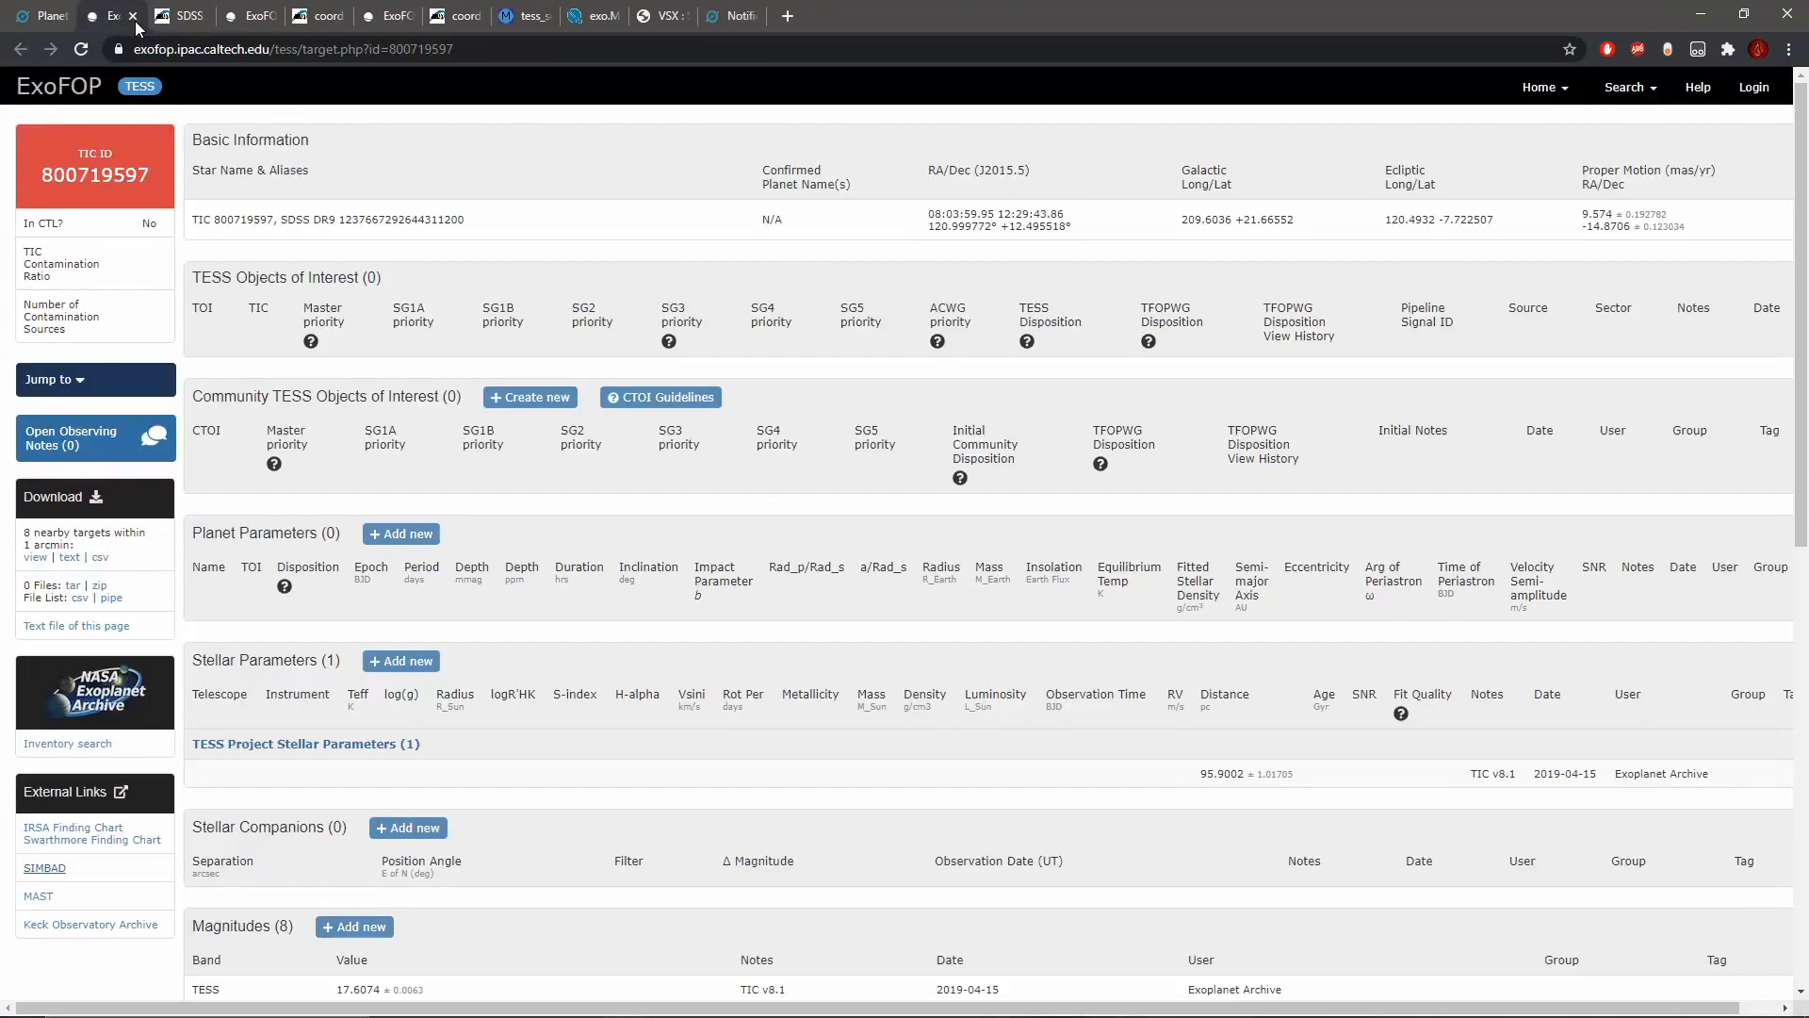
pyautogui.click(133, 17)
pyautogui.click(134, 17)
pyautogui.click(133, 17)
pyautogui.click(133, 17)
pyautogui.click(134, 17)
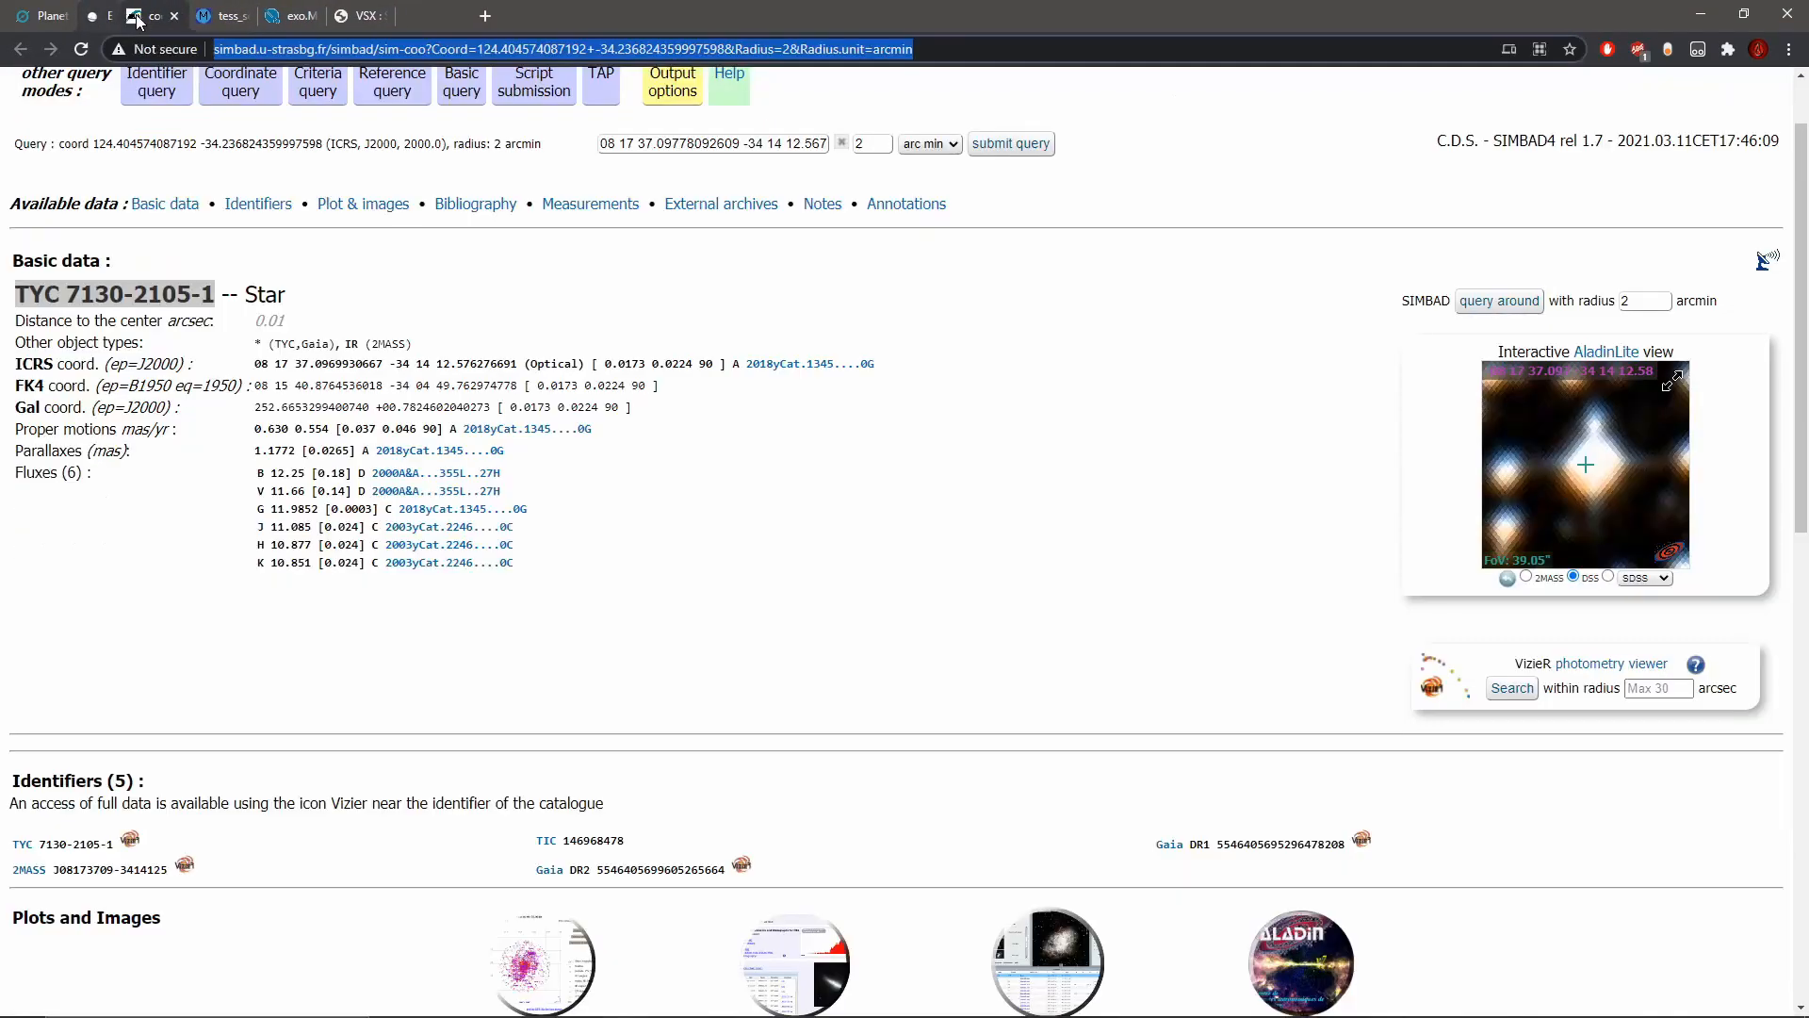
pyautogui.click(134, 17)
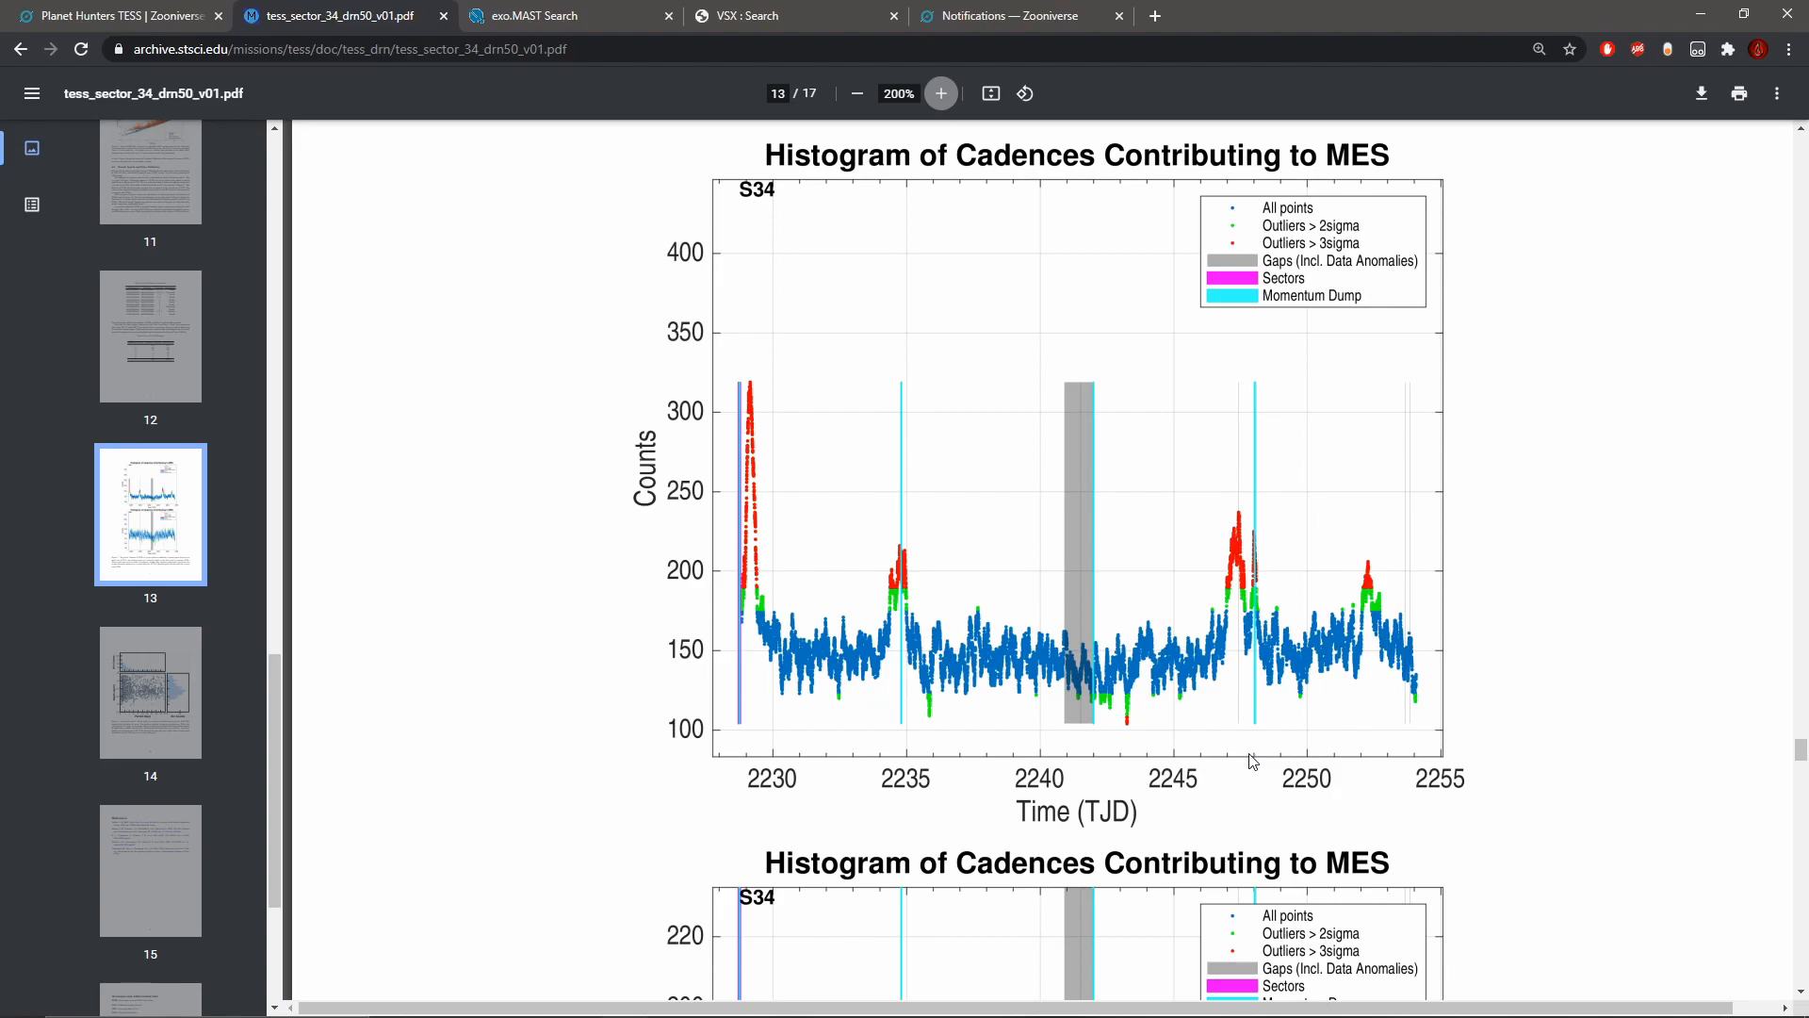
pyautogui.click(34, 9)
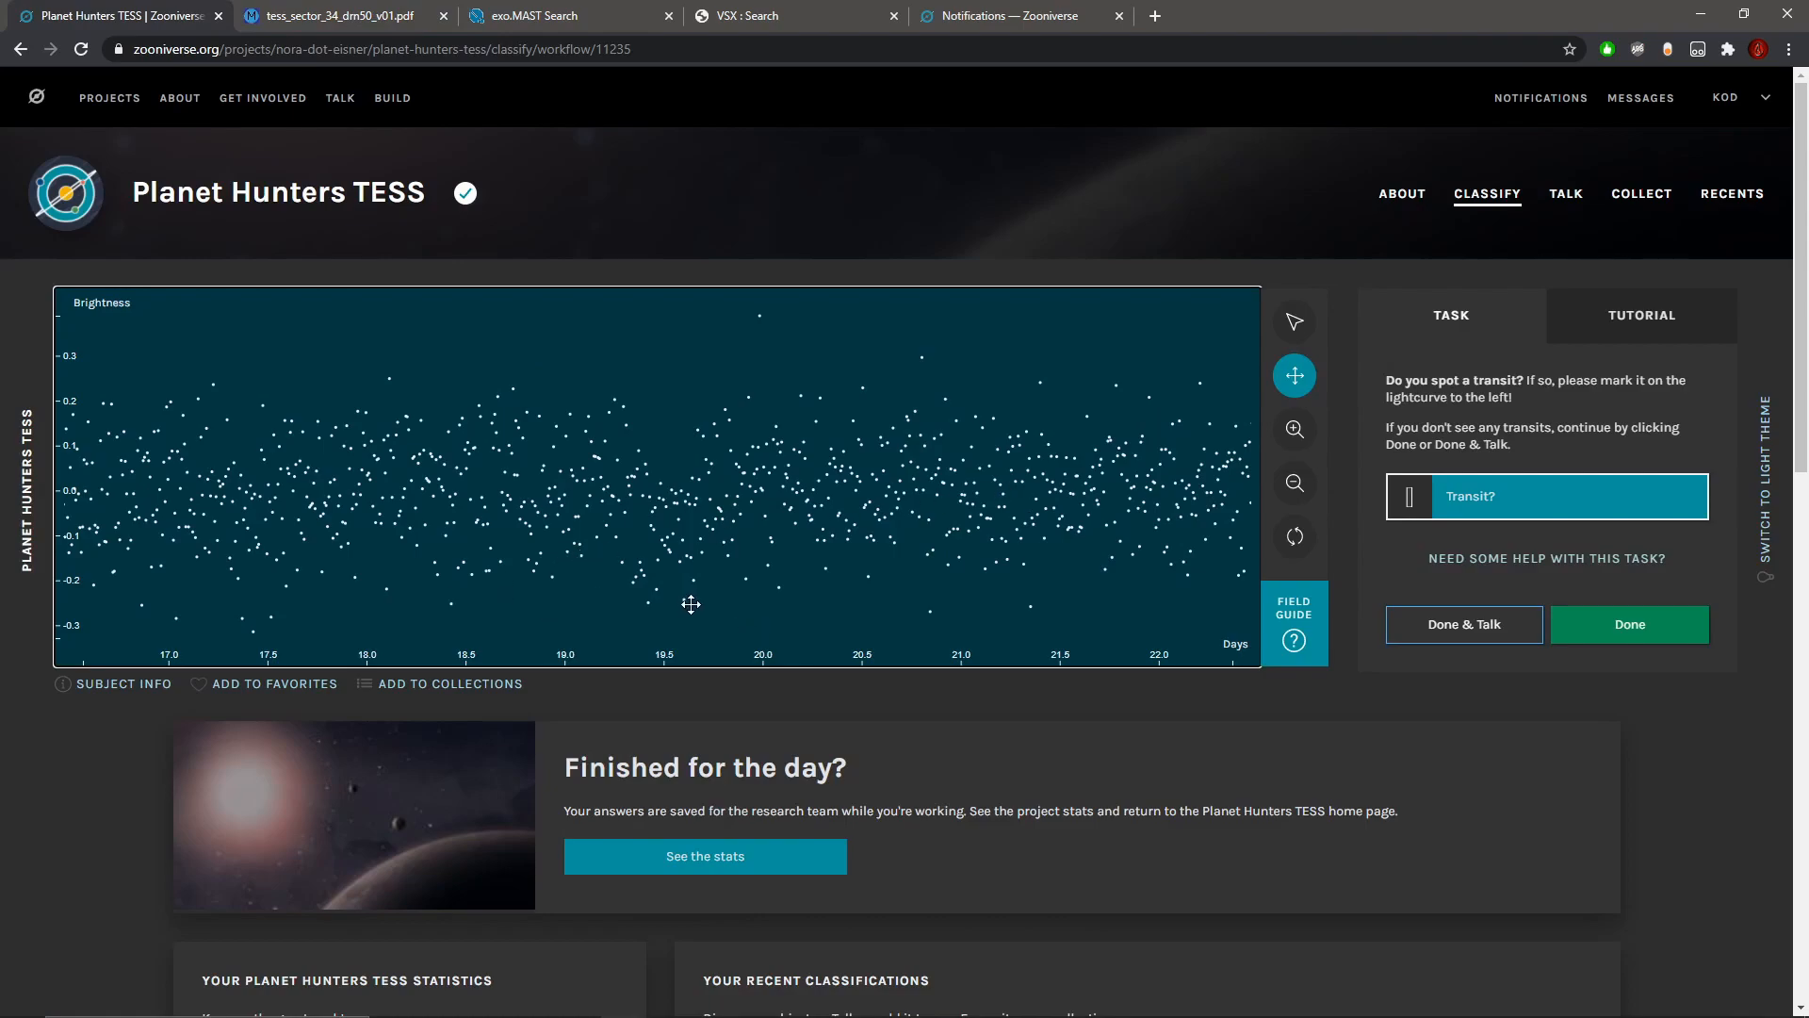
# Step: Examine the possible dip near day 19.5 at several scales and mark it as a transit from about day 19.3 to 19.8
pyautogui.click(1295, 429)
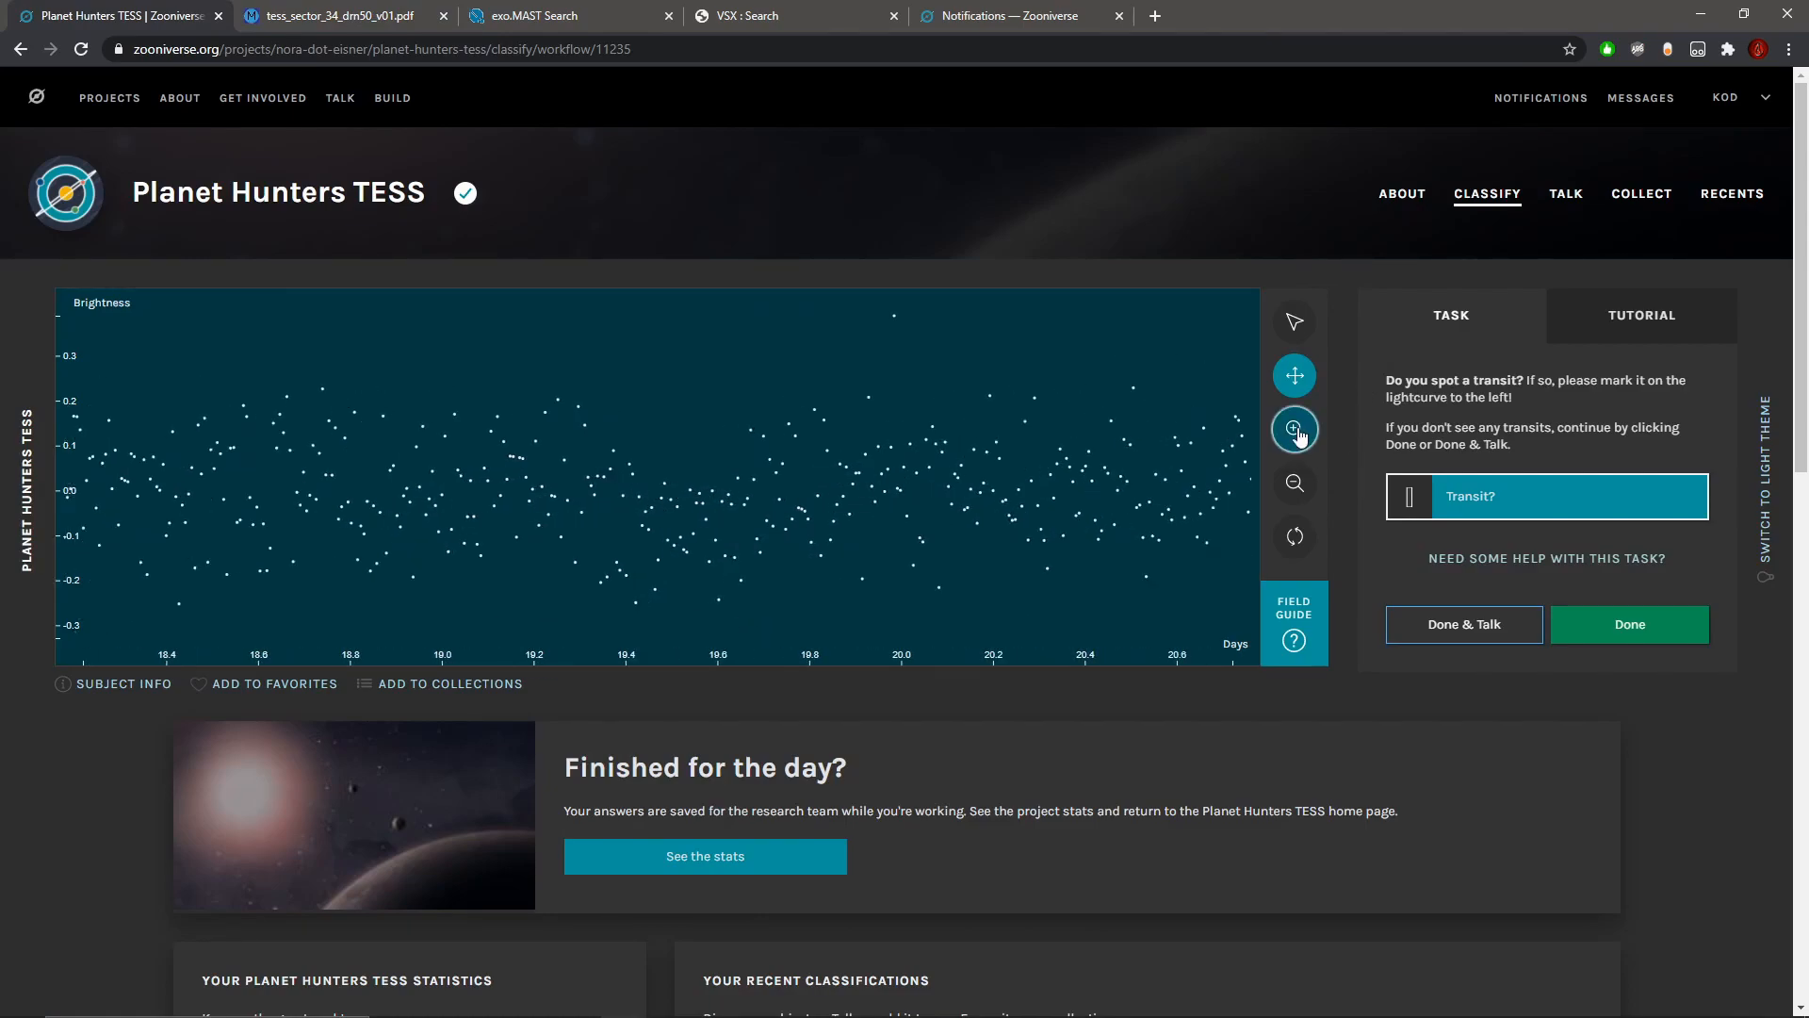
pyautogui.click(1295, 483)
pyautogui.click(1306, 485)
pyautogui.click(1305, 485)
pyautogui.click(1305, 485)
pyautogui.click(1305, 485)
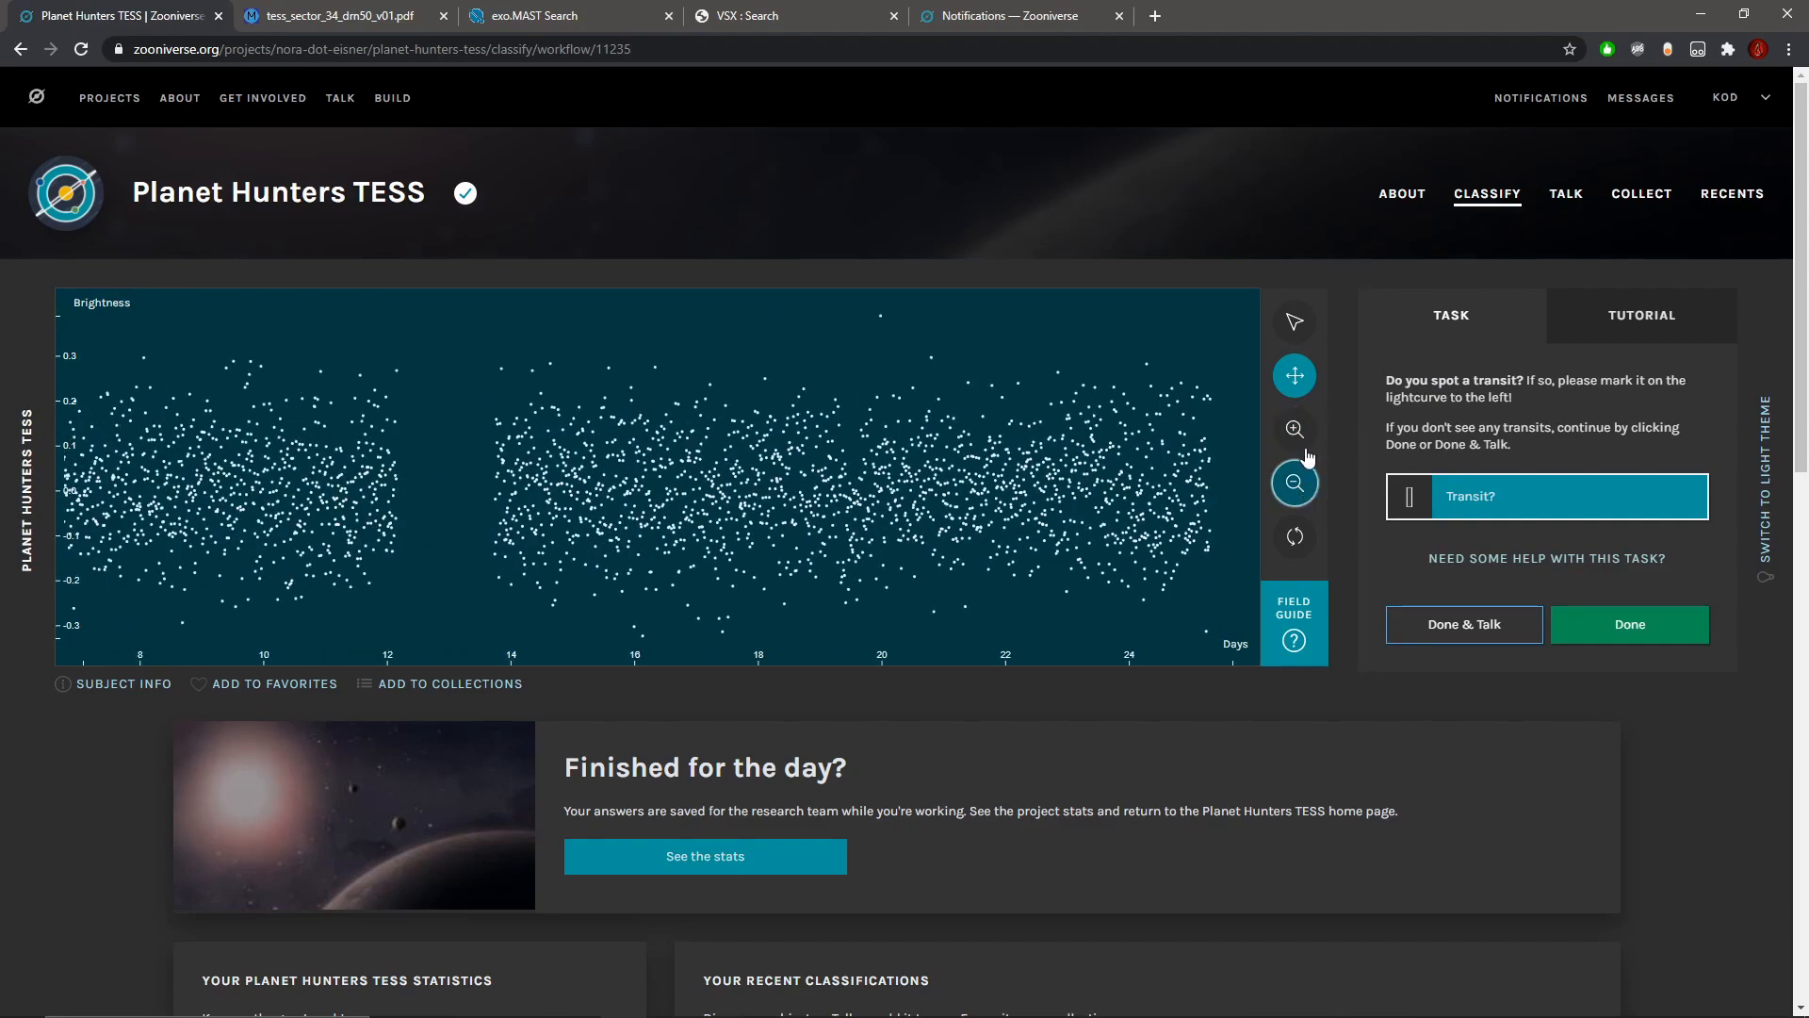
pyautogui.click(1298, 434)
pyautogui.click(1303, 441)
pyautogui.click(1304, 441)
pyautogui.click(1303, 441)
pyautogui.click(1303, 441)
pyautogui.click(1303, 439)
pyautogui.click(1303, 439)
pyautogui.moveTo(1103, 466); pyautogui.dragTo(302, 480)
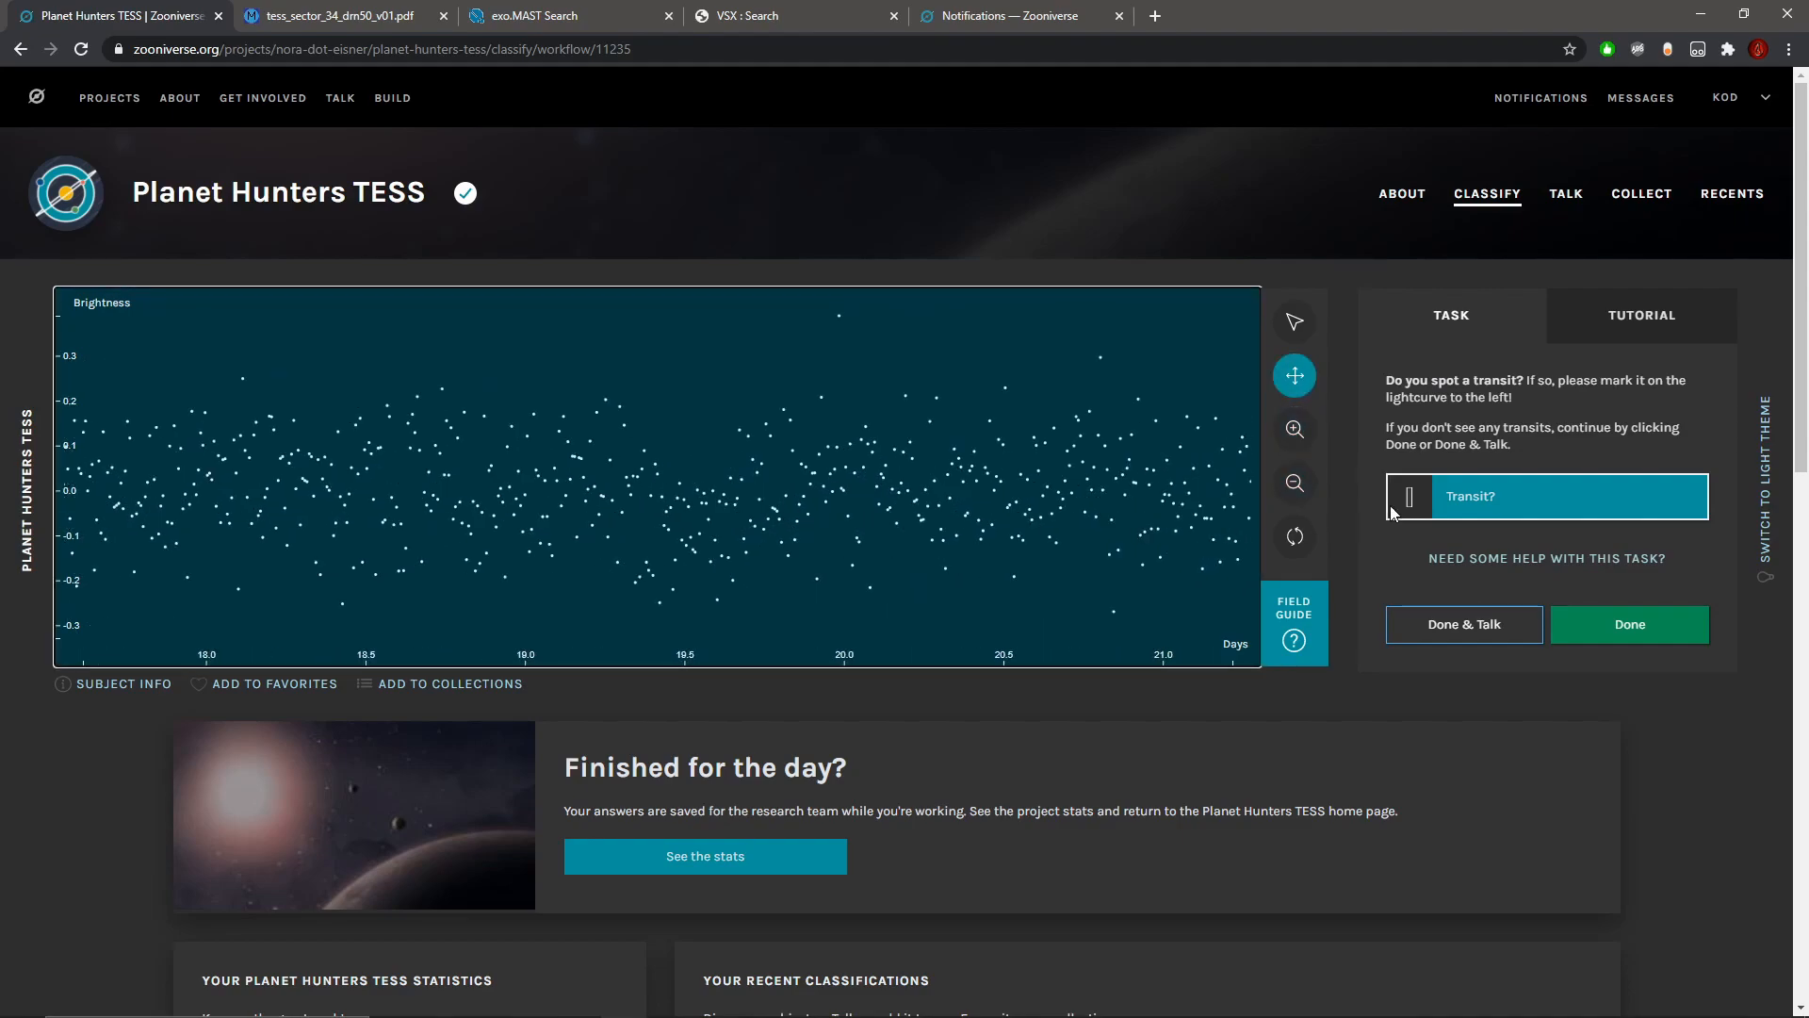
pyautogui.click(1295, 430)
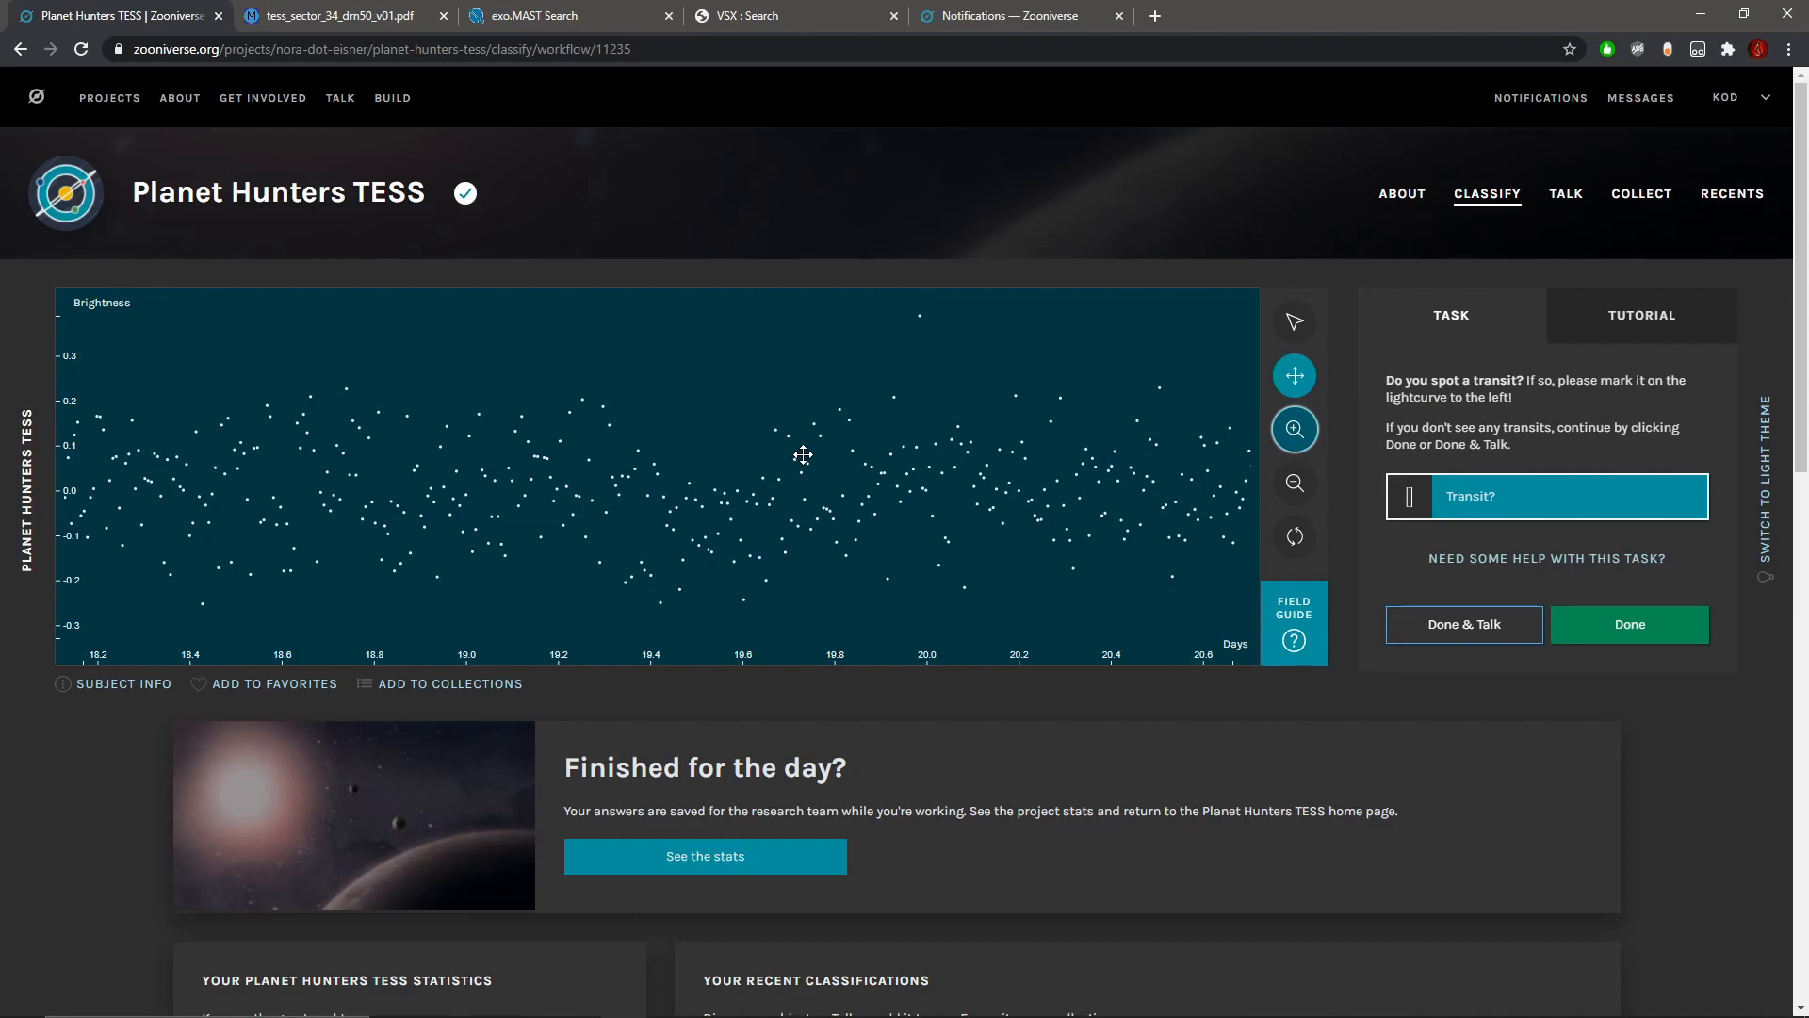
pyautogui.click(1295, 322)
pyautogui.moveTo(614, 541); pyautogui.dragTo(815, 542)
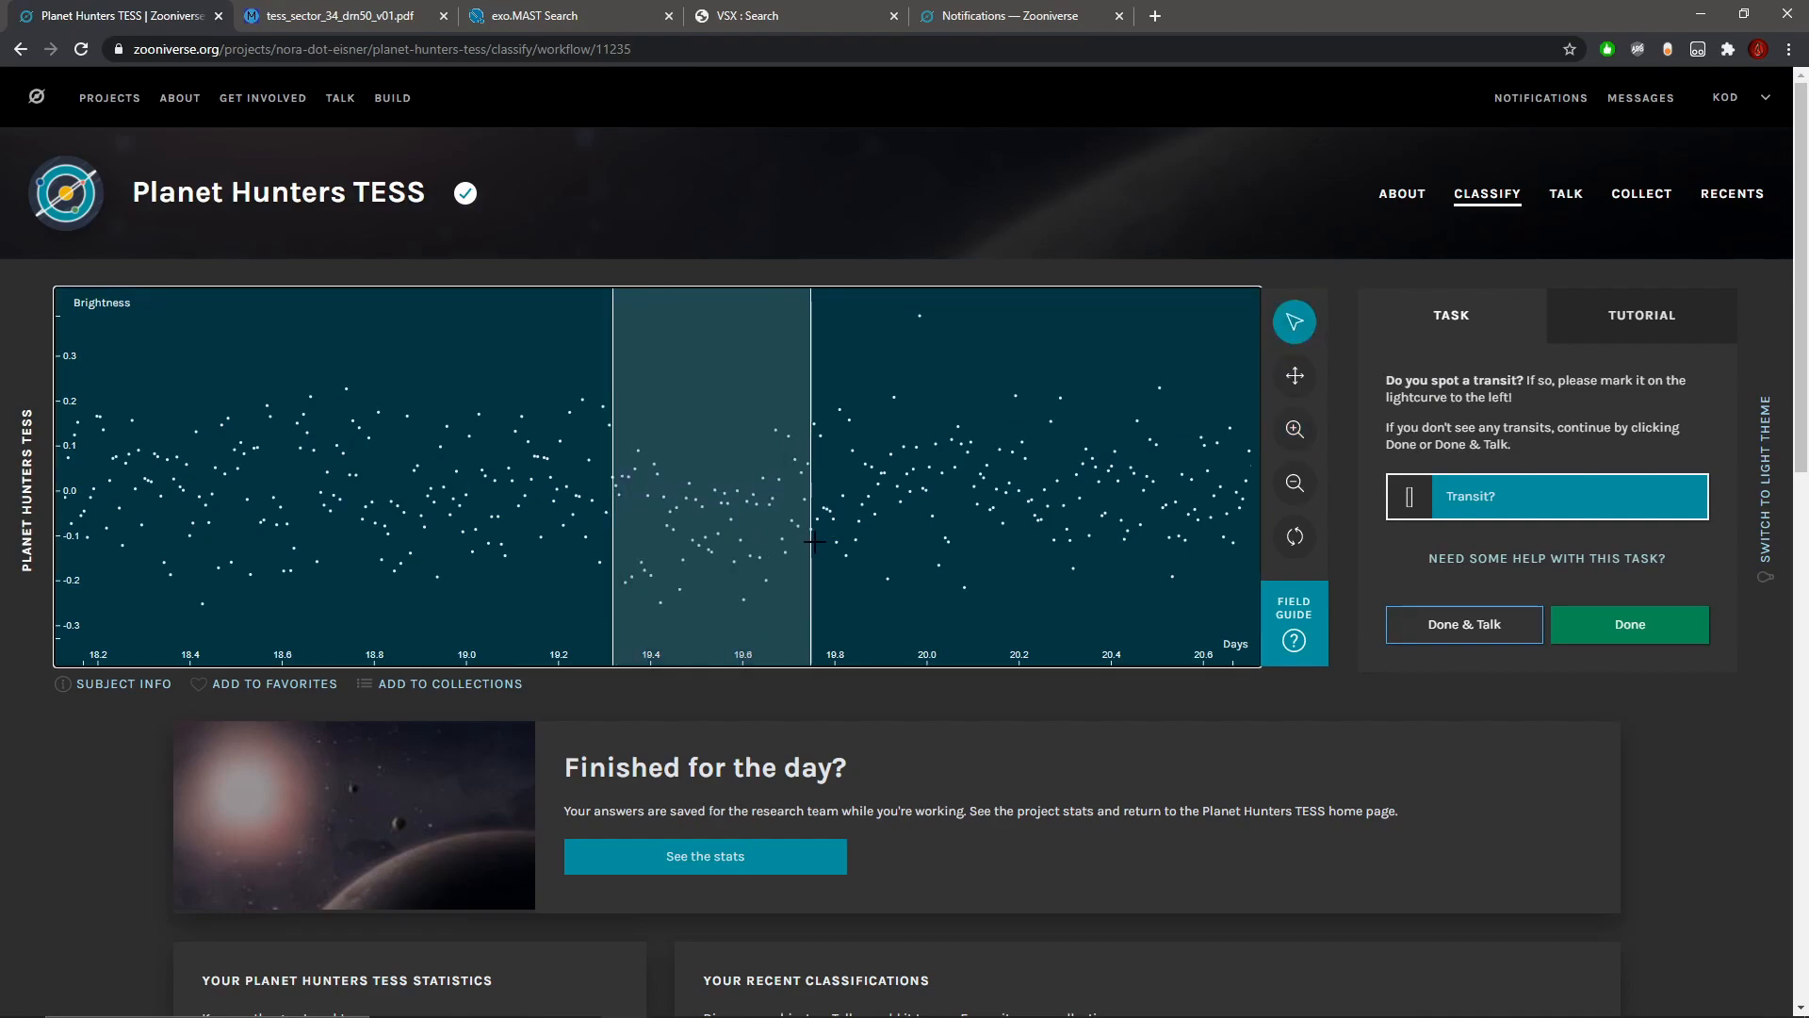
# Step: Compare the marked dip near day 19.5 with the whole light curve and with the data up to about day 23.5
pyautogui.click(1297, 484)
pyautogui.click(1297, 484)
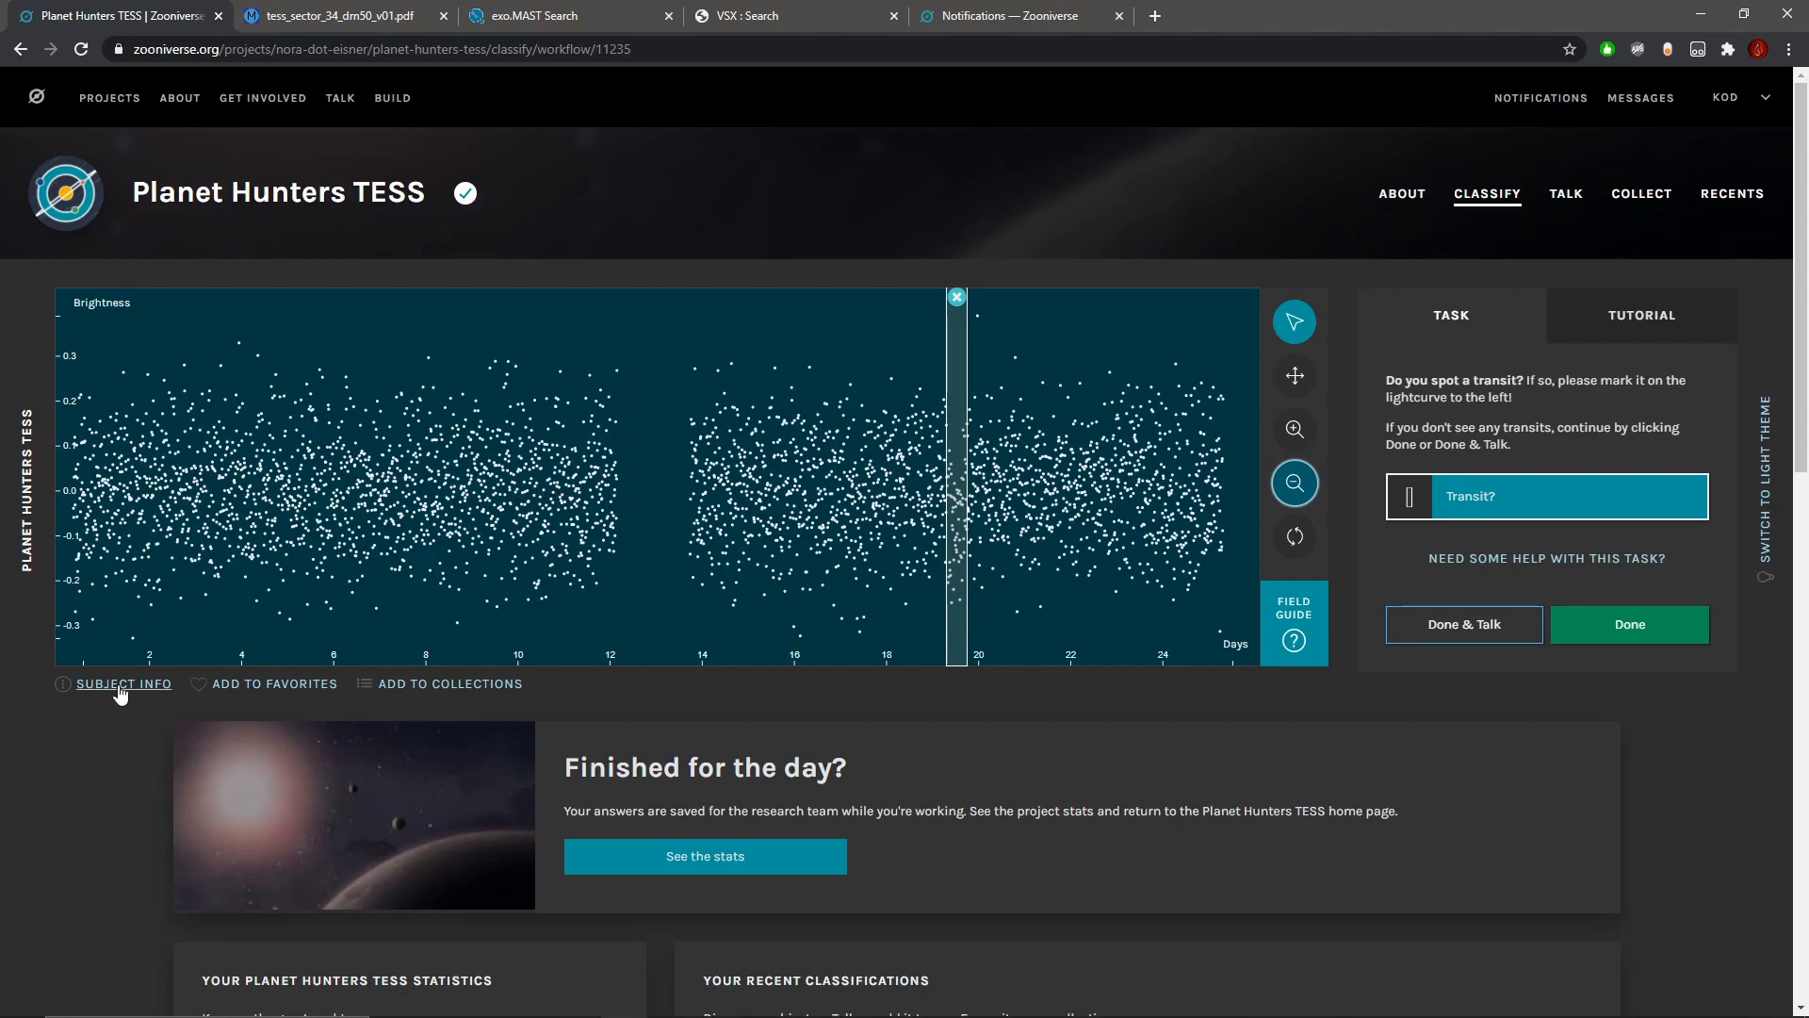
pyautogui.click(1295, 429)
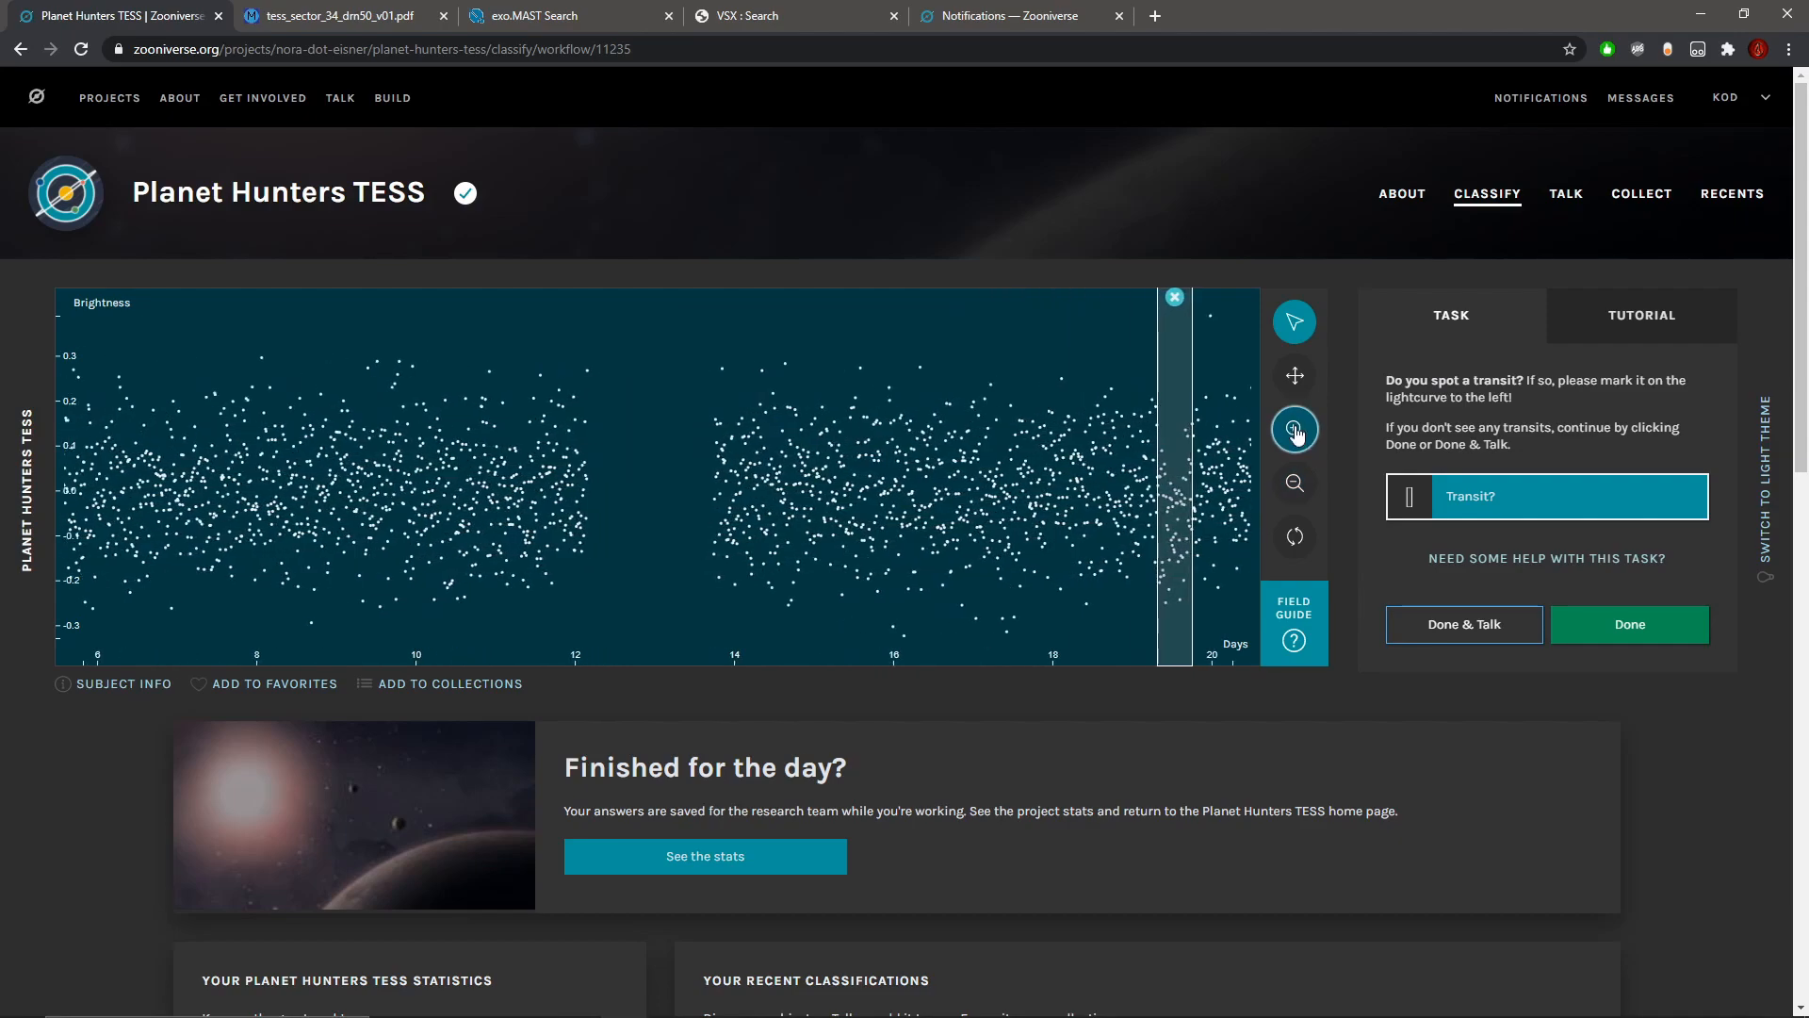
pyautogui.click(1297, 375)
pyautogui.moveTo(901, 477); pyautogui.dragTo(856, 481)
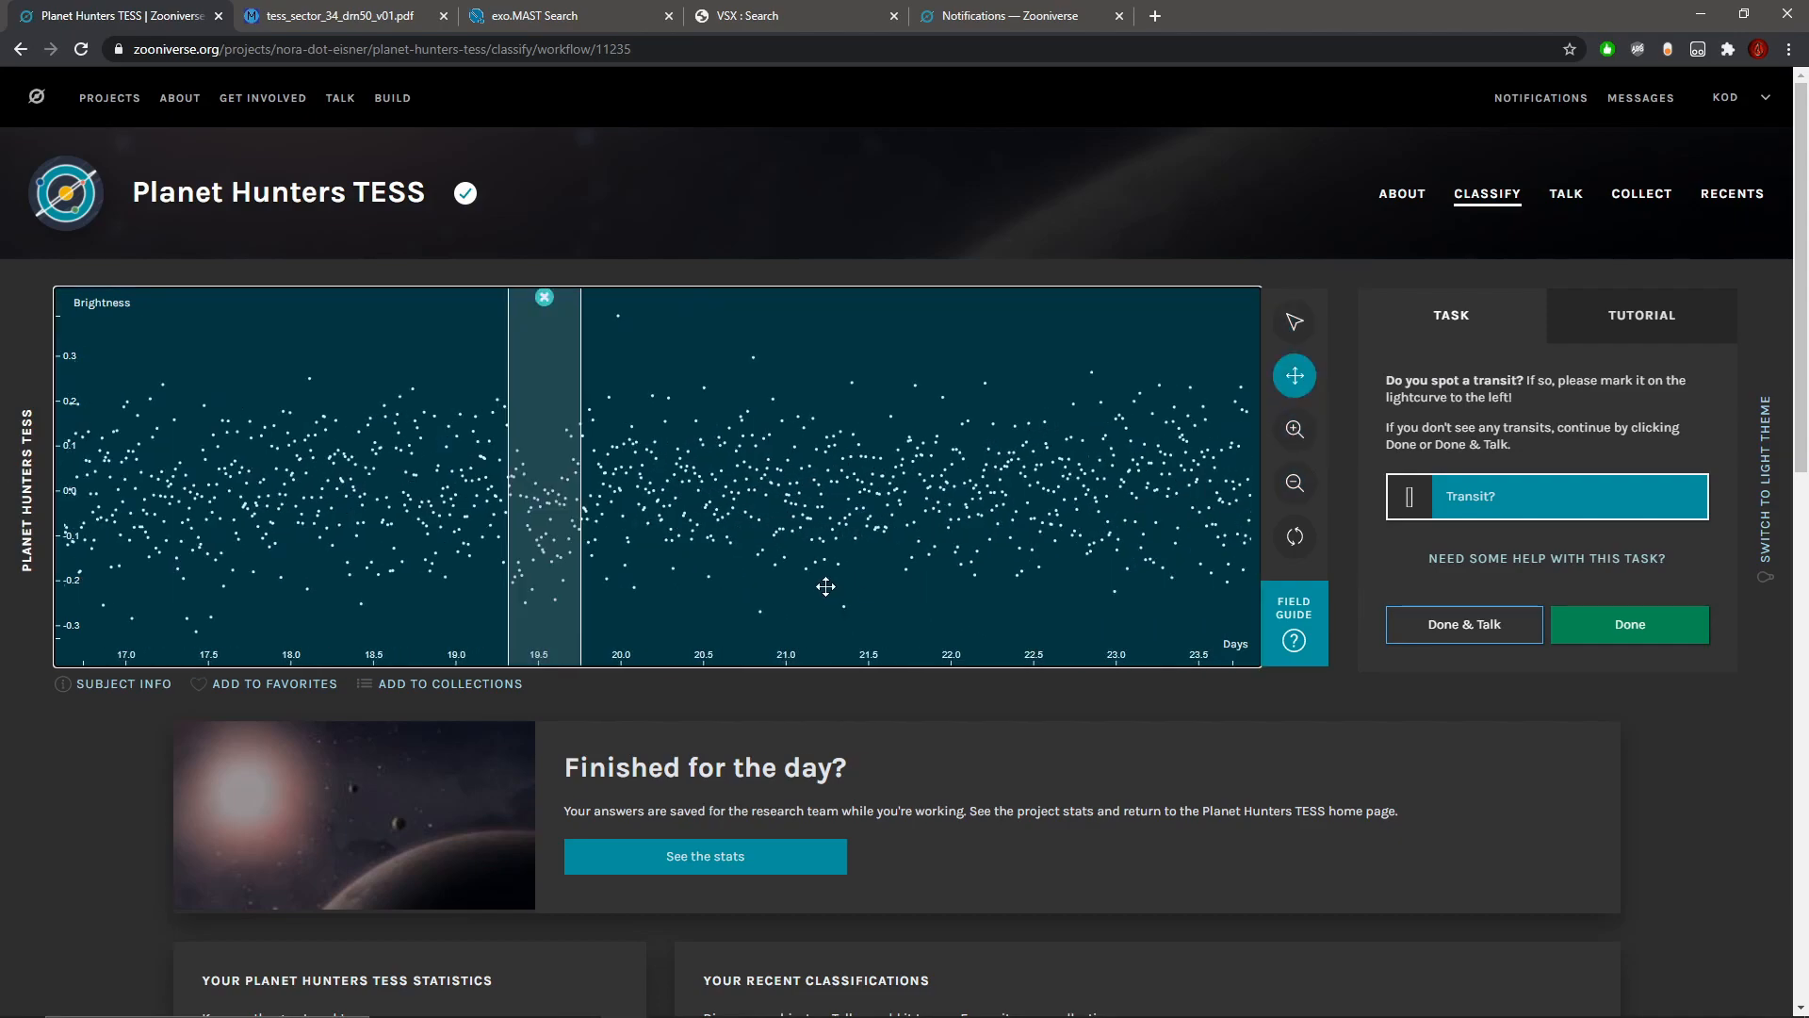
pyautogui.click(1296, 430)
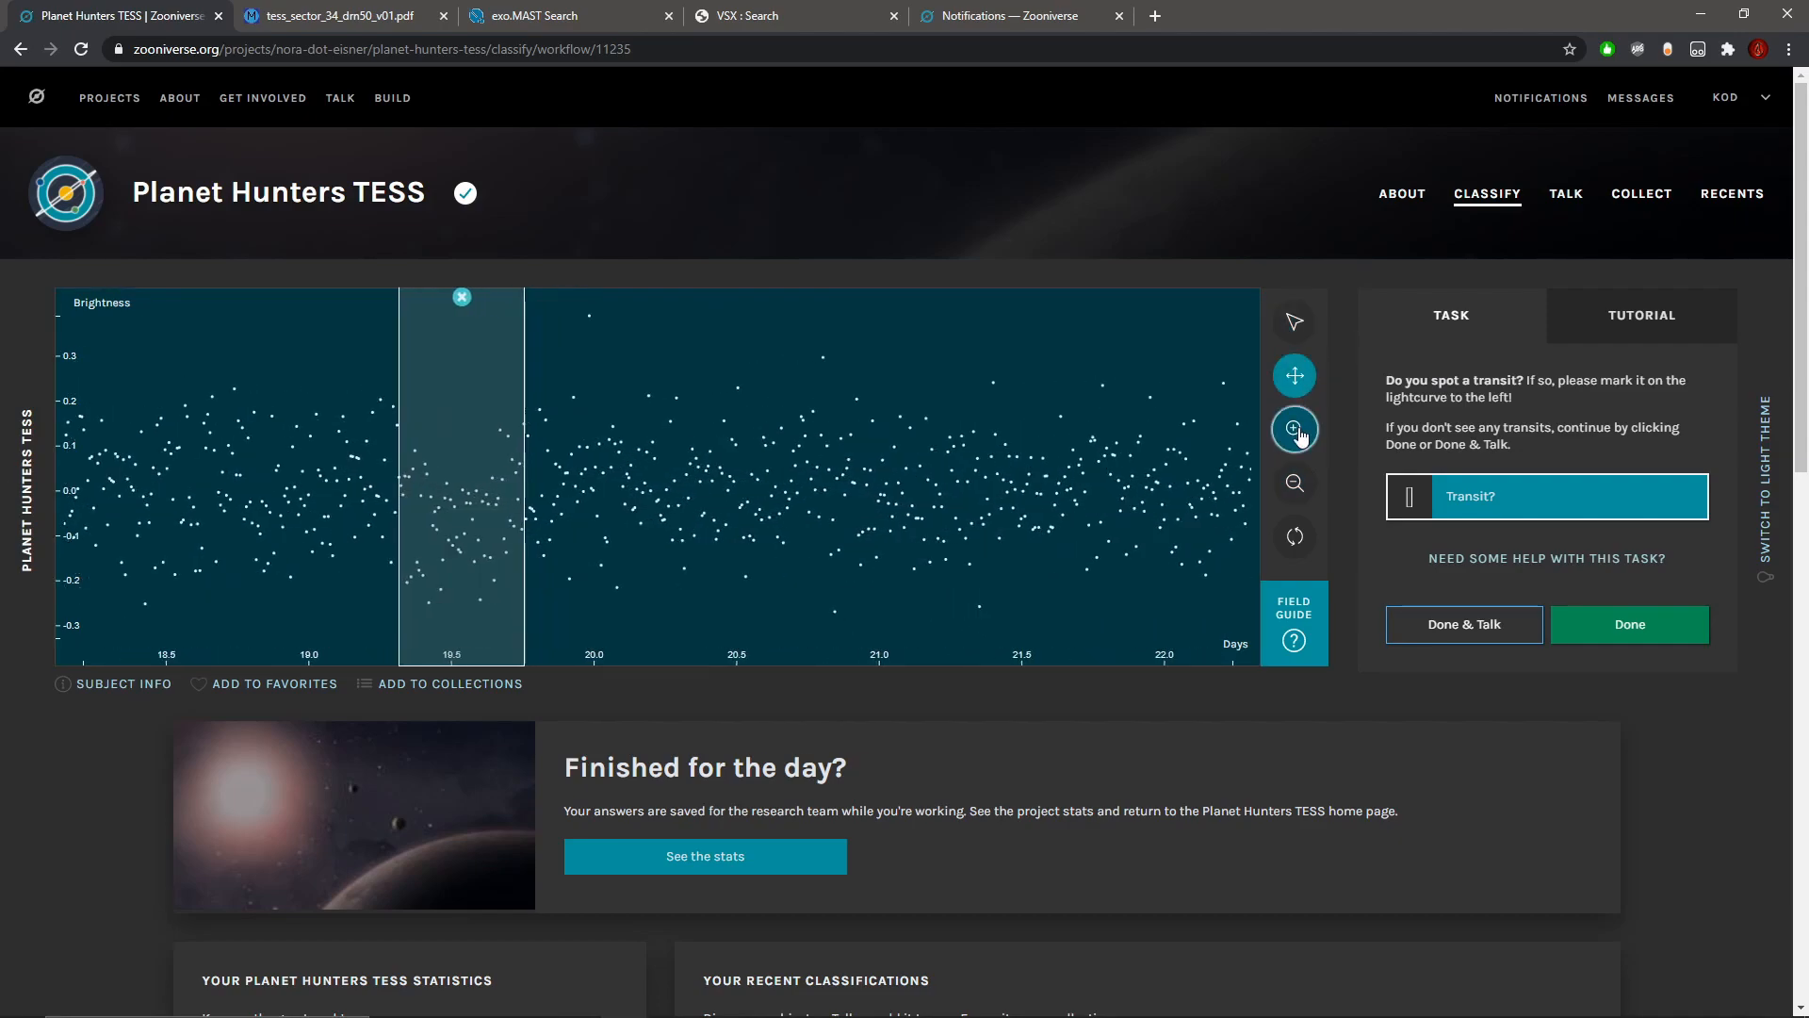
pyautogui.click(1296, 430)
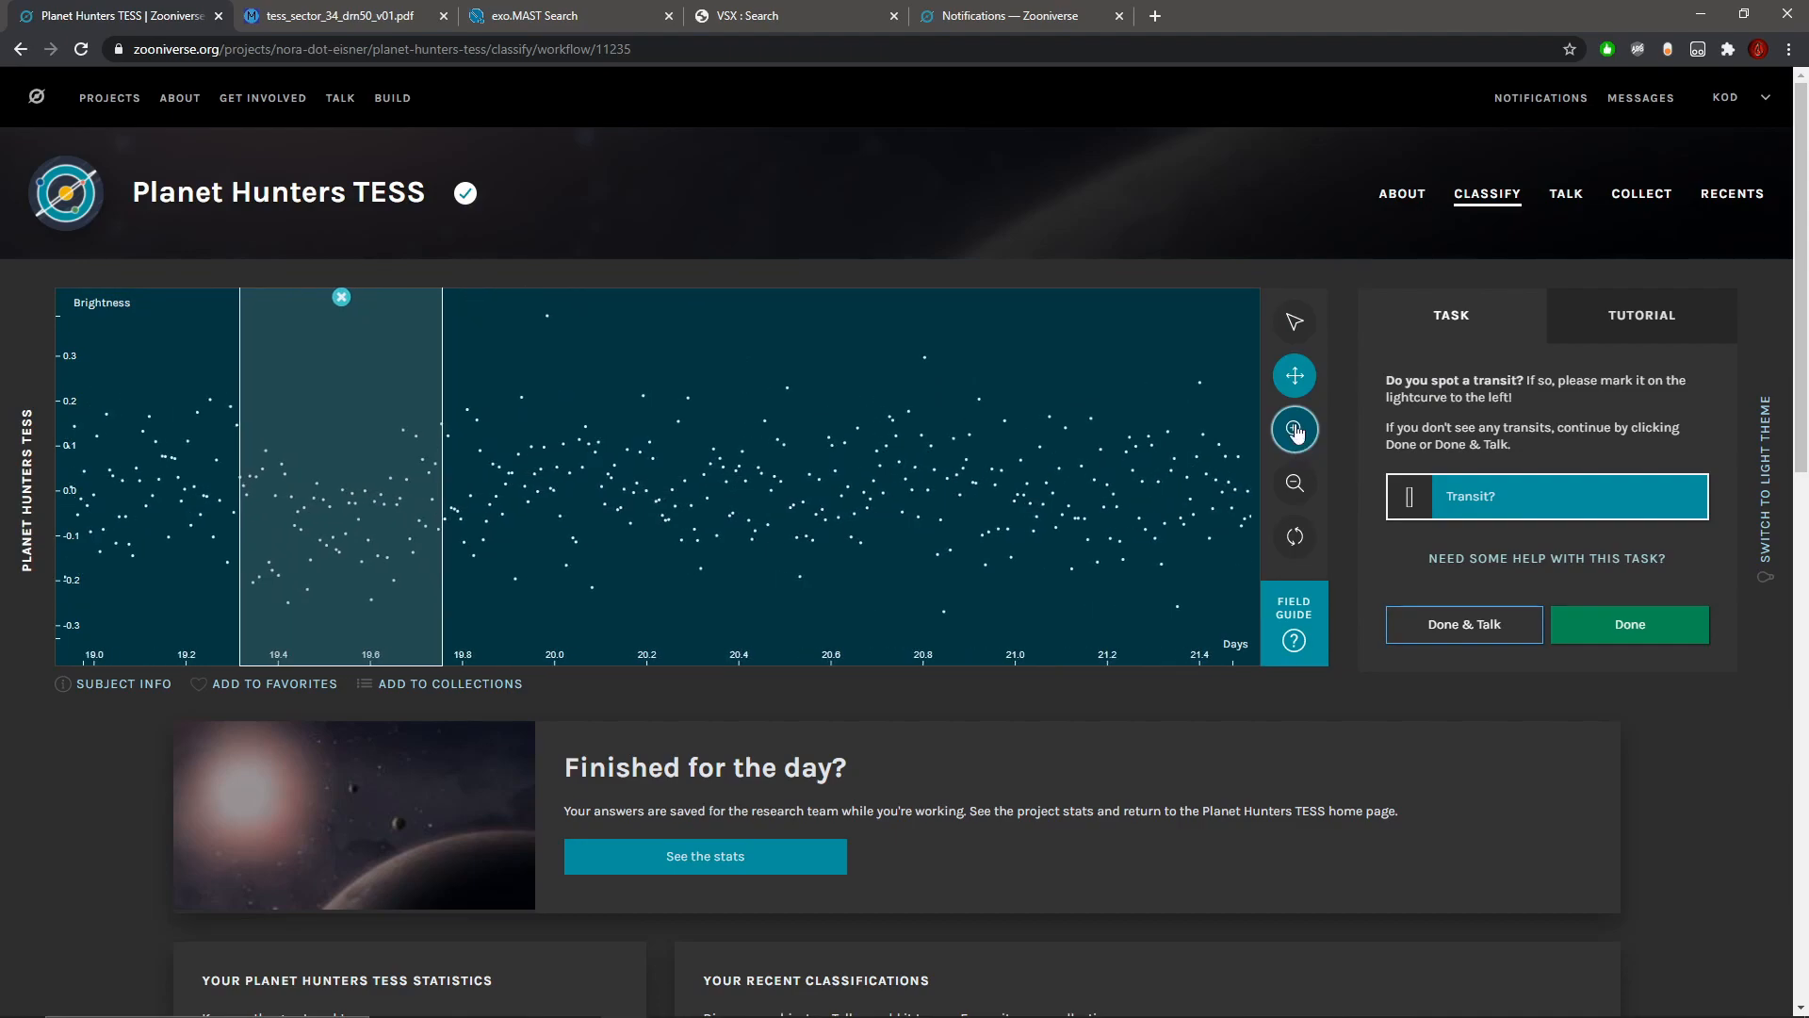
# Step: Compare the marked dip near day 19.5 with the data from about day 18.4, and submit the classification for discussion in Talk
pyautogui.moveTo(718, 476); pyautogui.dragTo(997, 491)
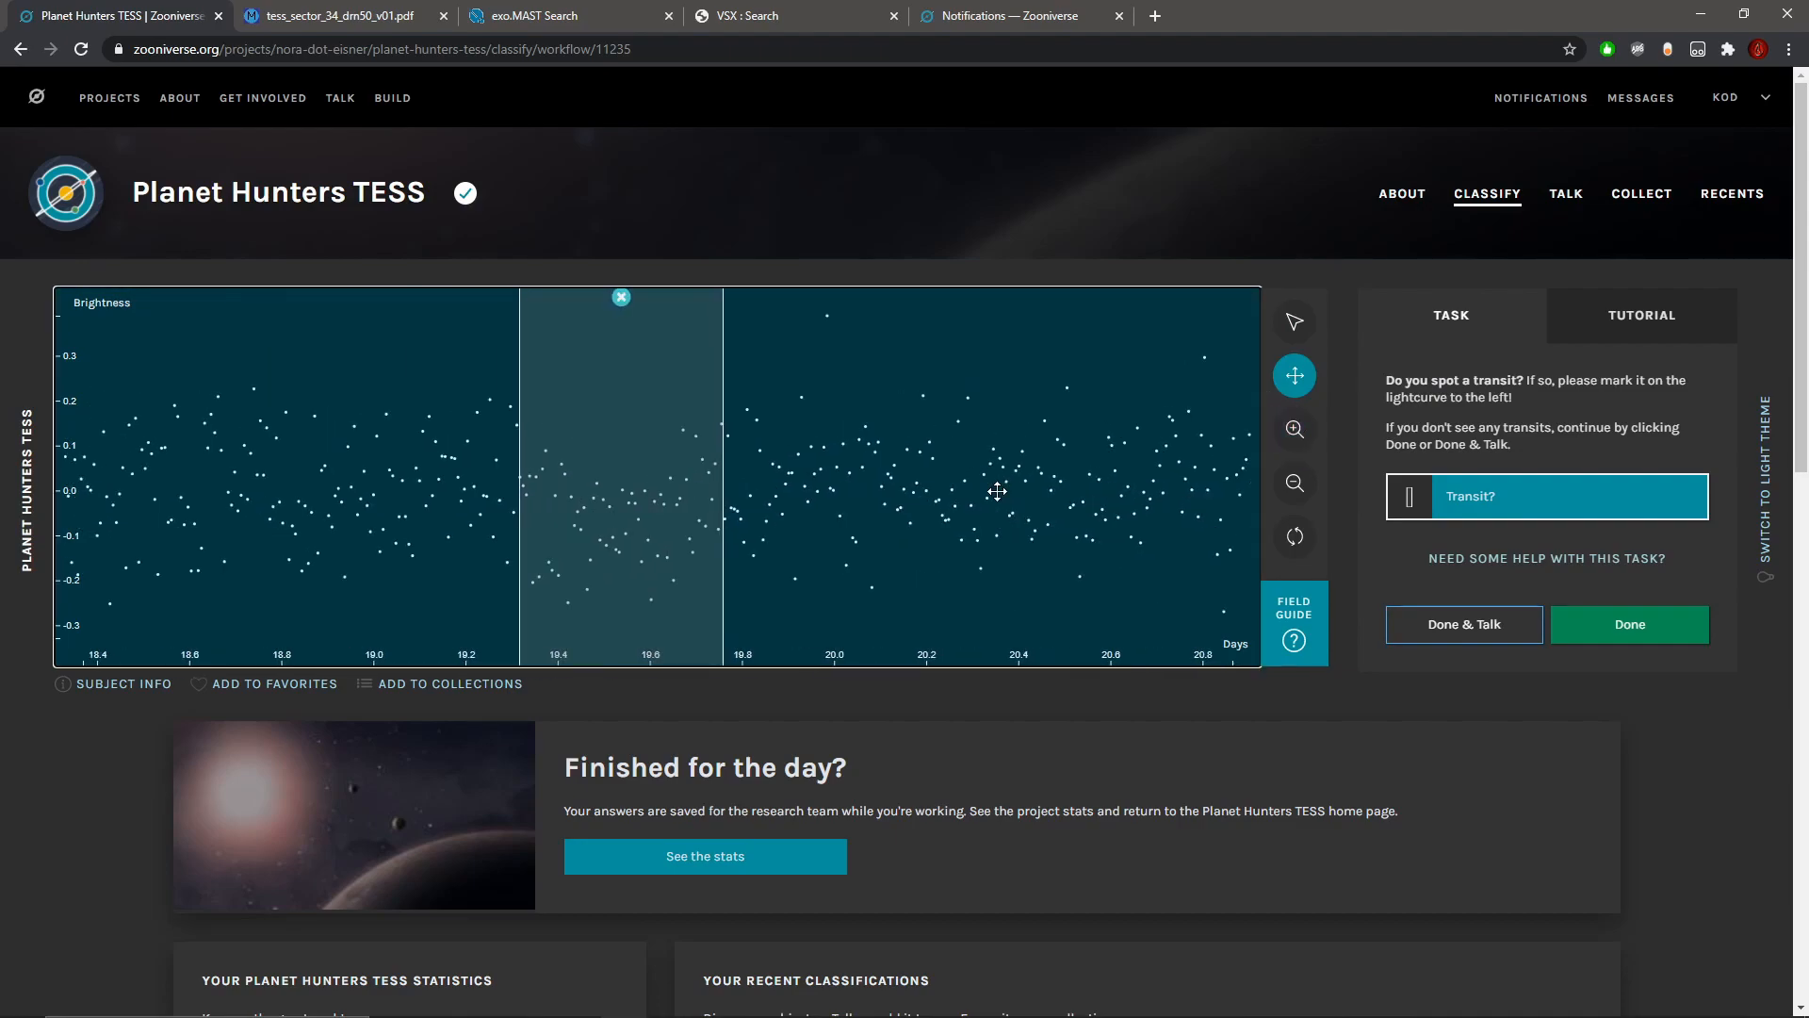
pyautogui.click(1297, 449)
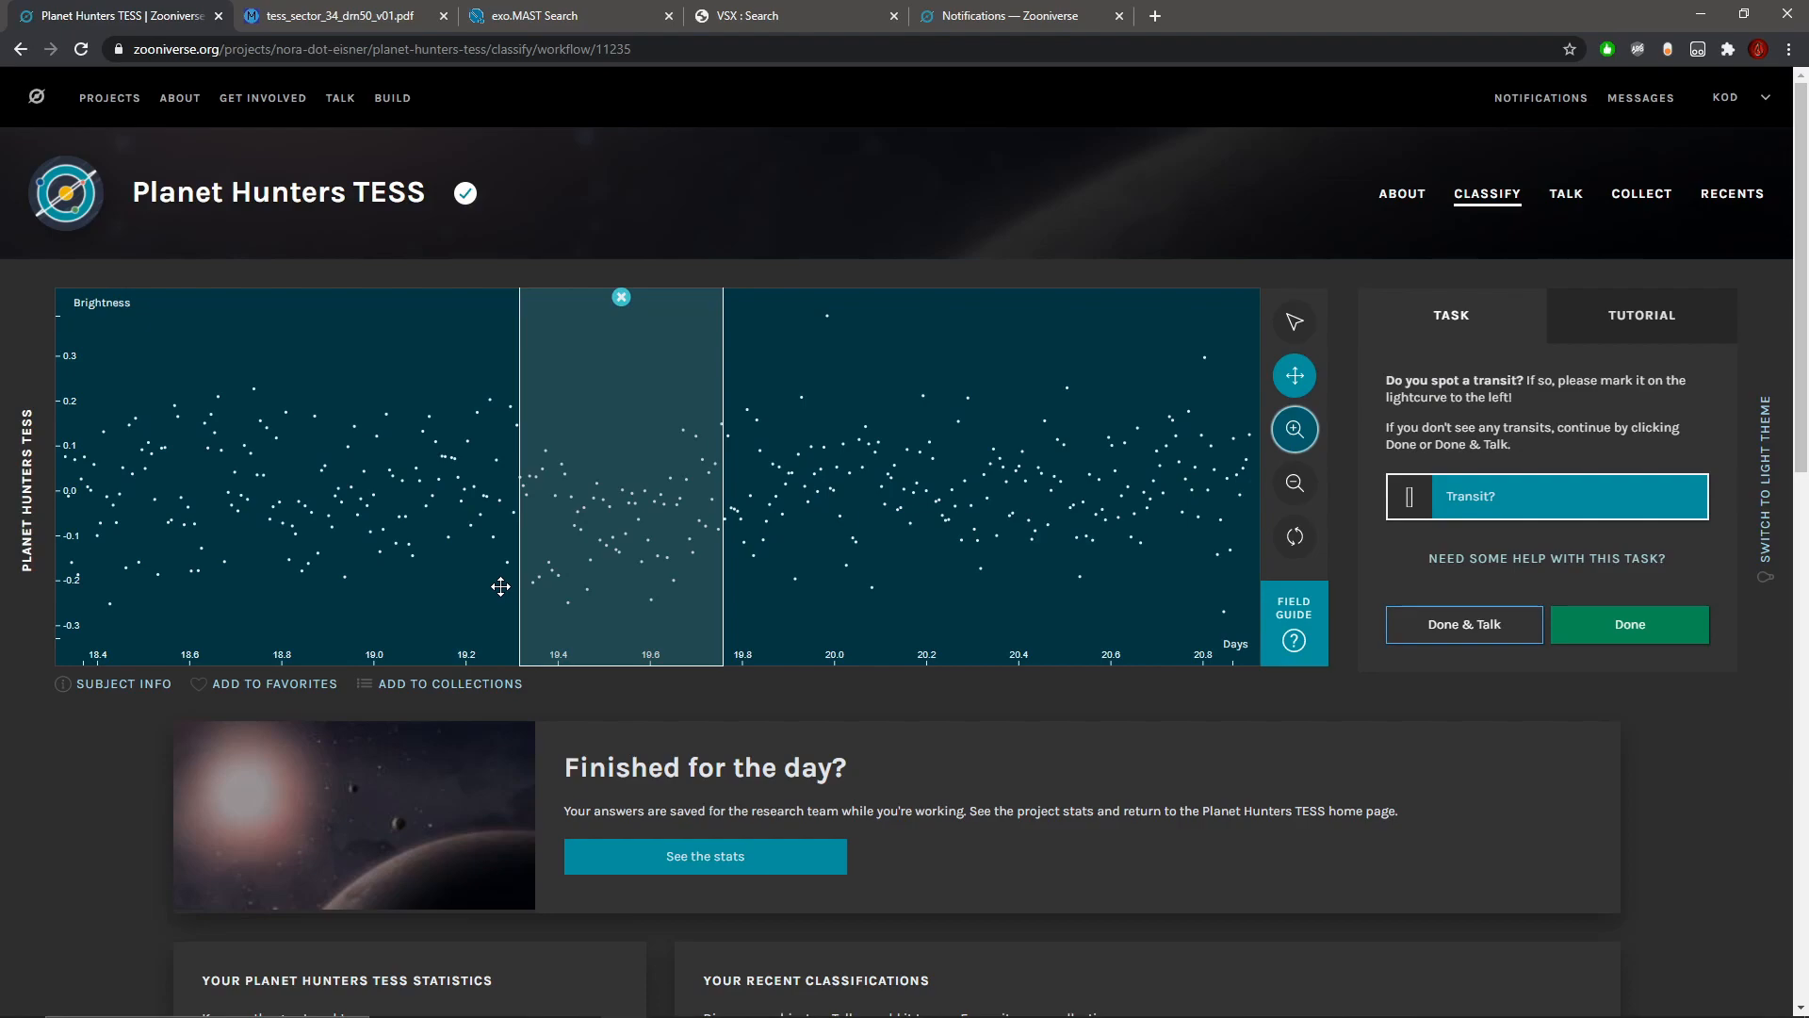
pyautogui.click(1428, 635)
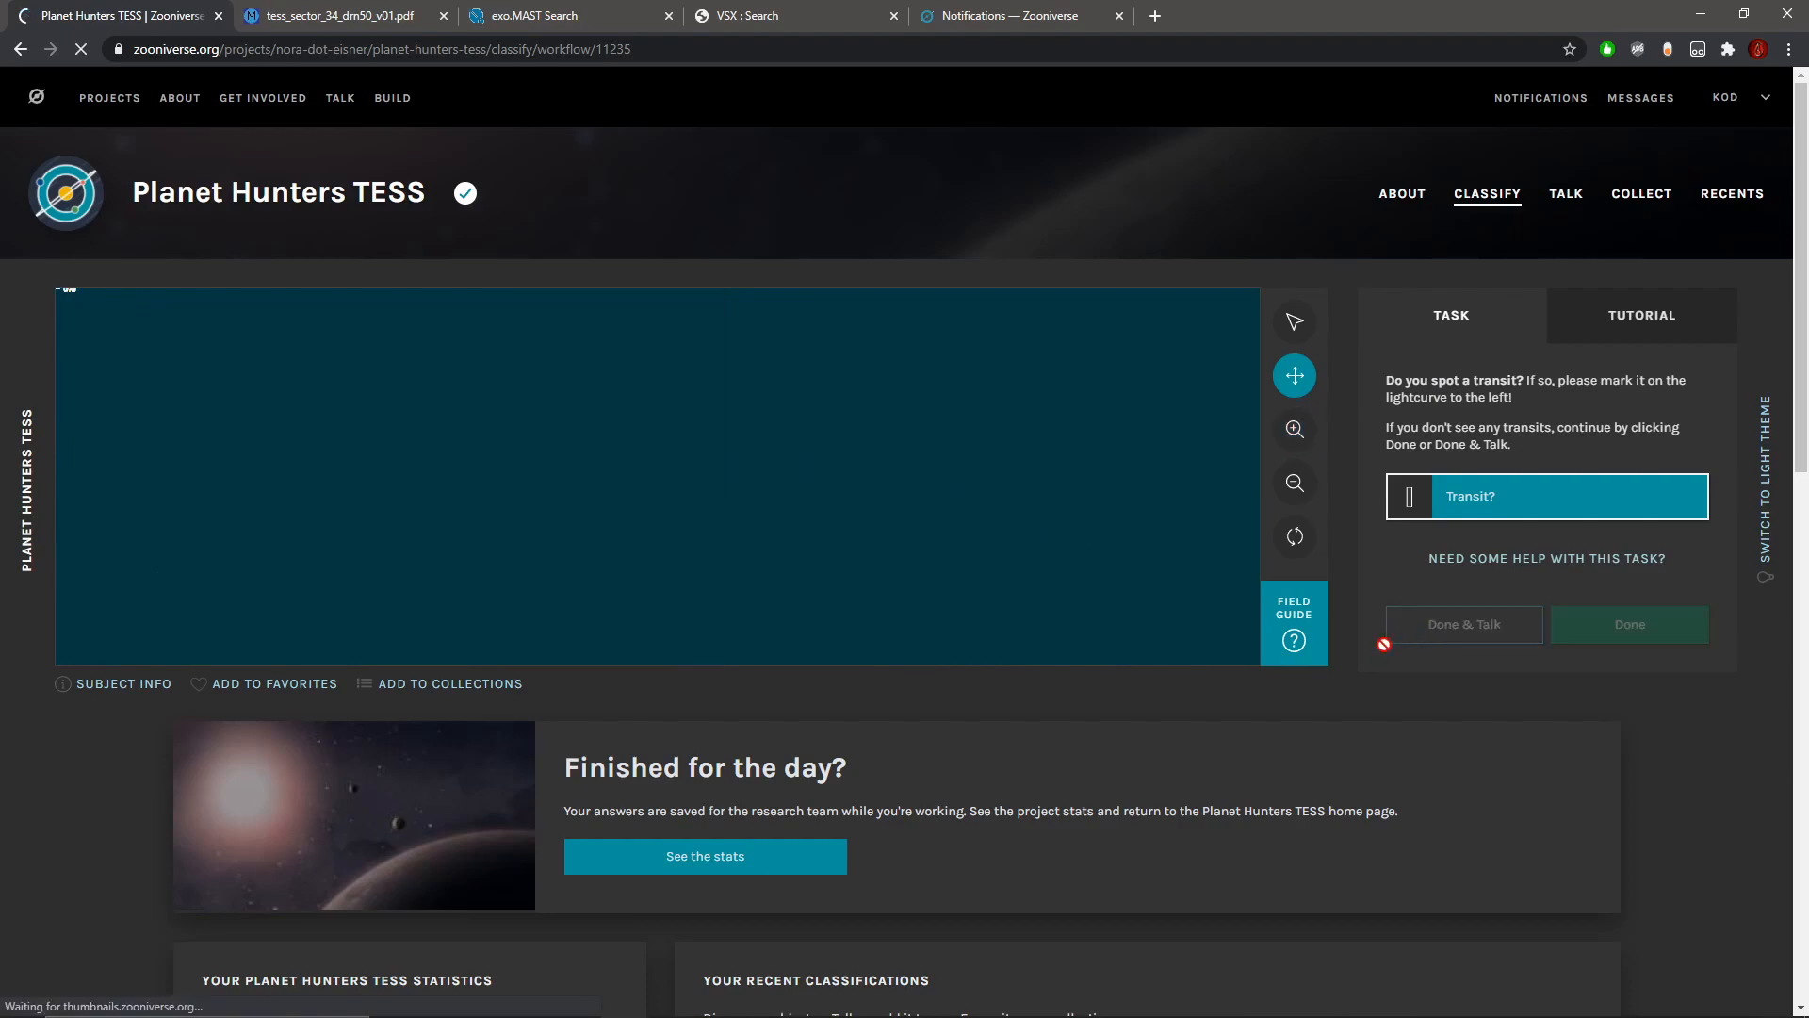
# Step: Begin a note about the subject with the text "#possibletransit Day 19.5"
pyautogui.scroll(-2, 835, 747)
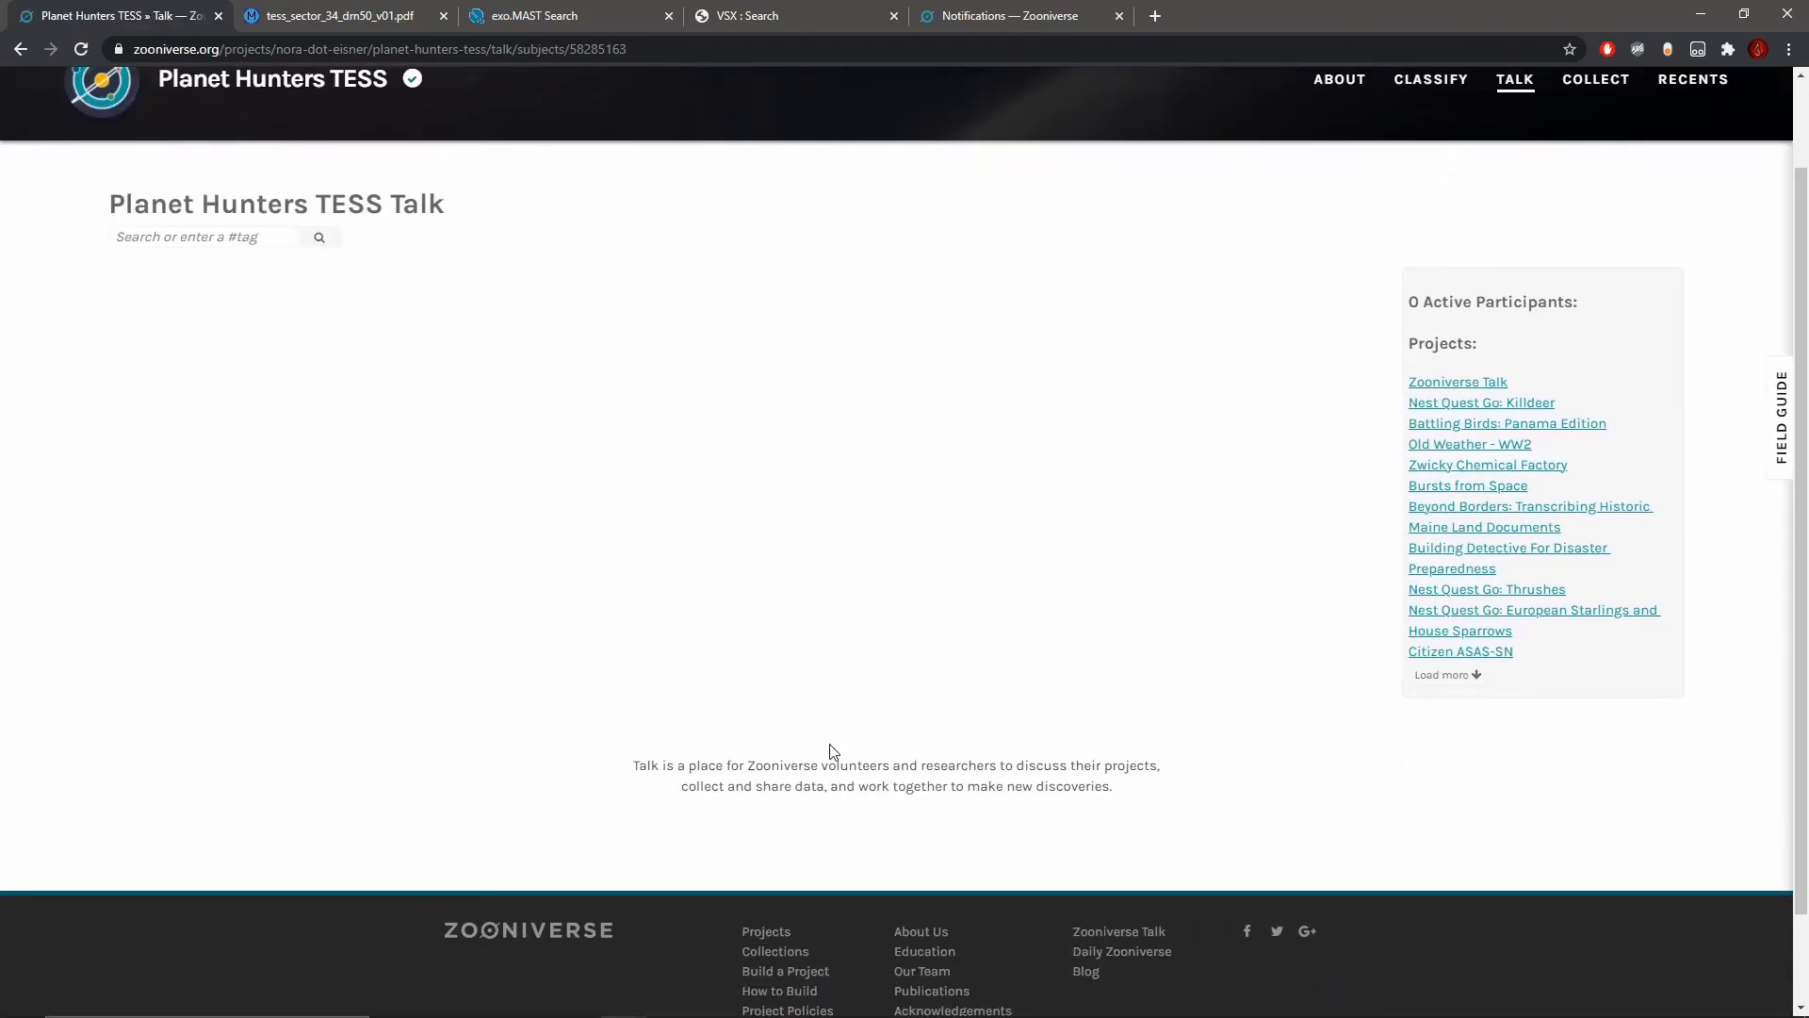
pyautogui.scroll(-2, 707, 894)
pyautogui.click(707, 877)
pyautogui.write('#pos')
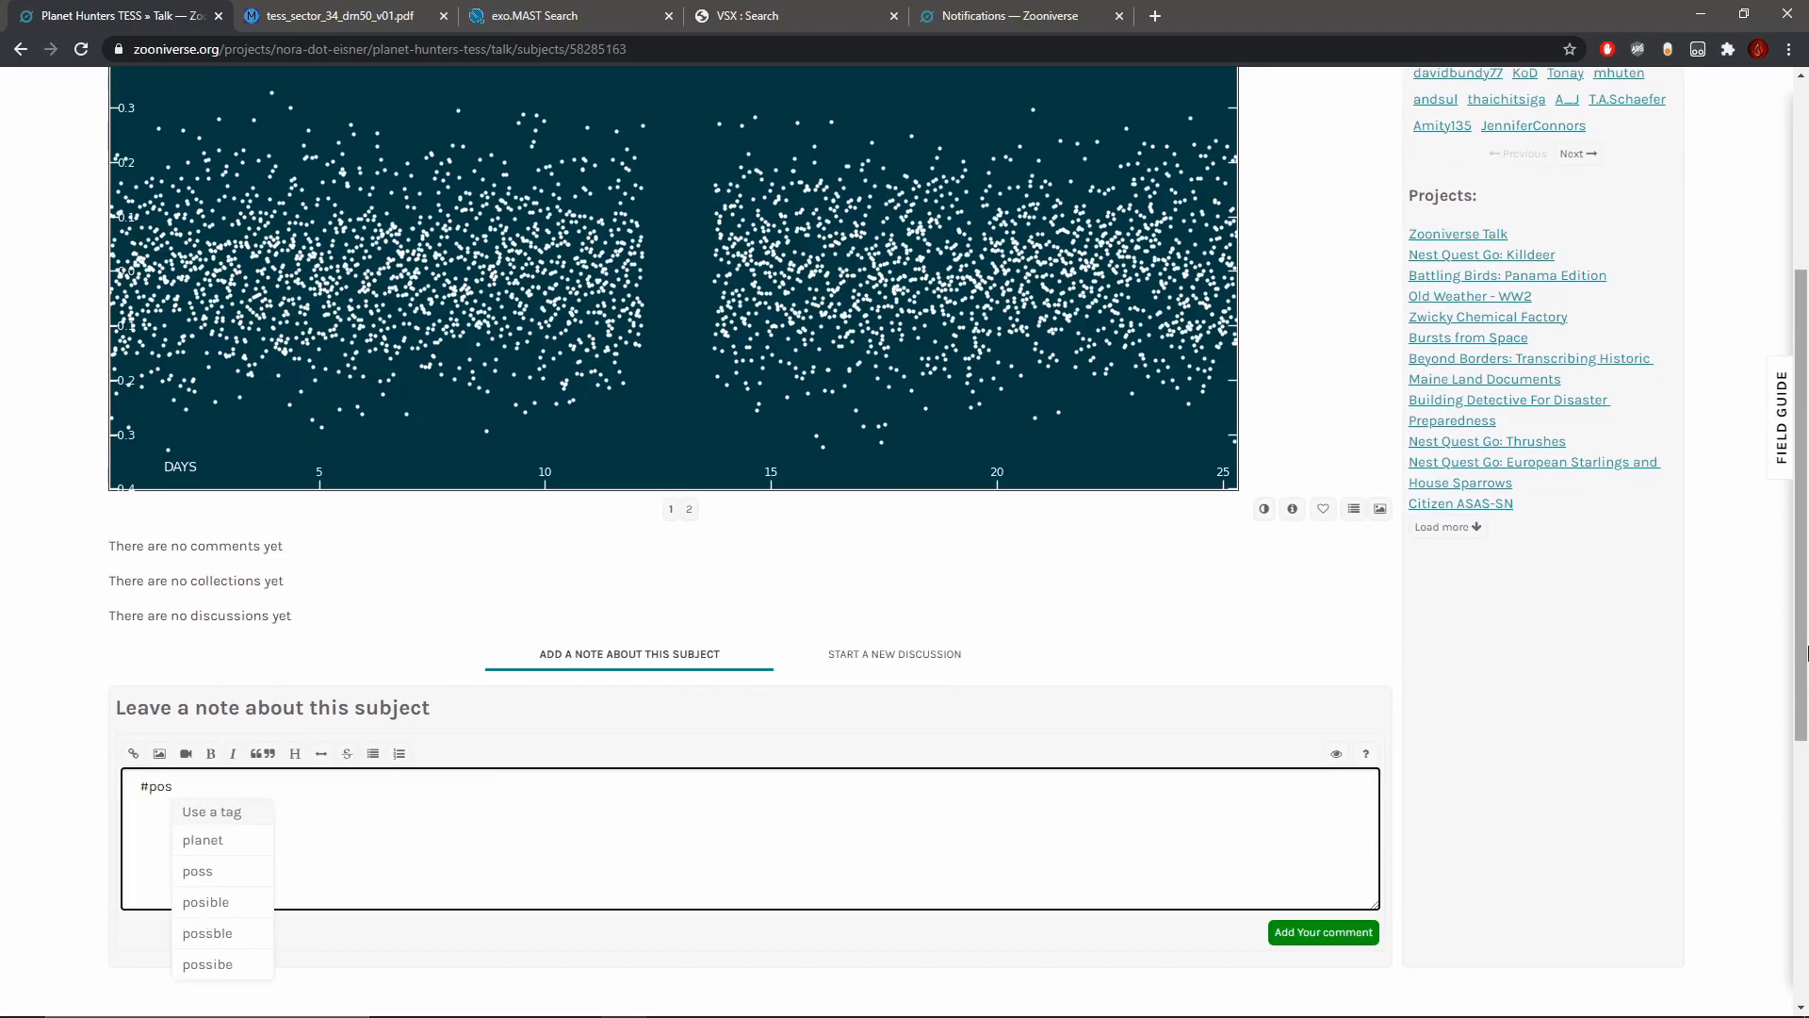
pyautogui.write('sibletra')
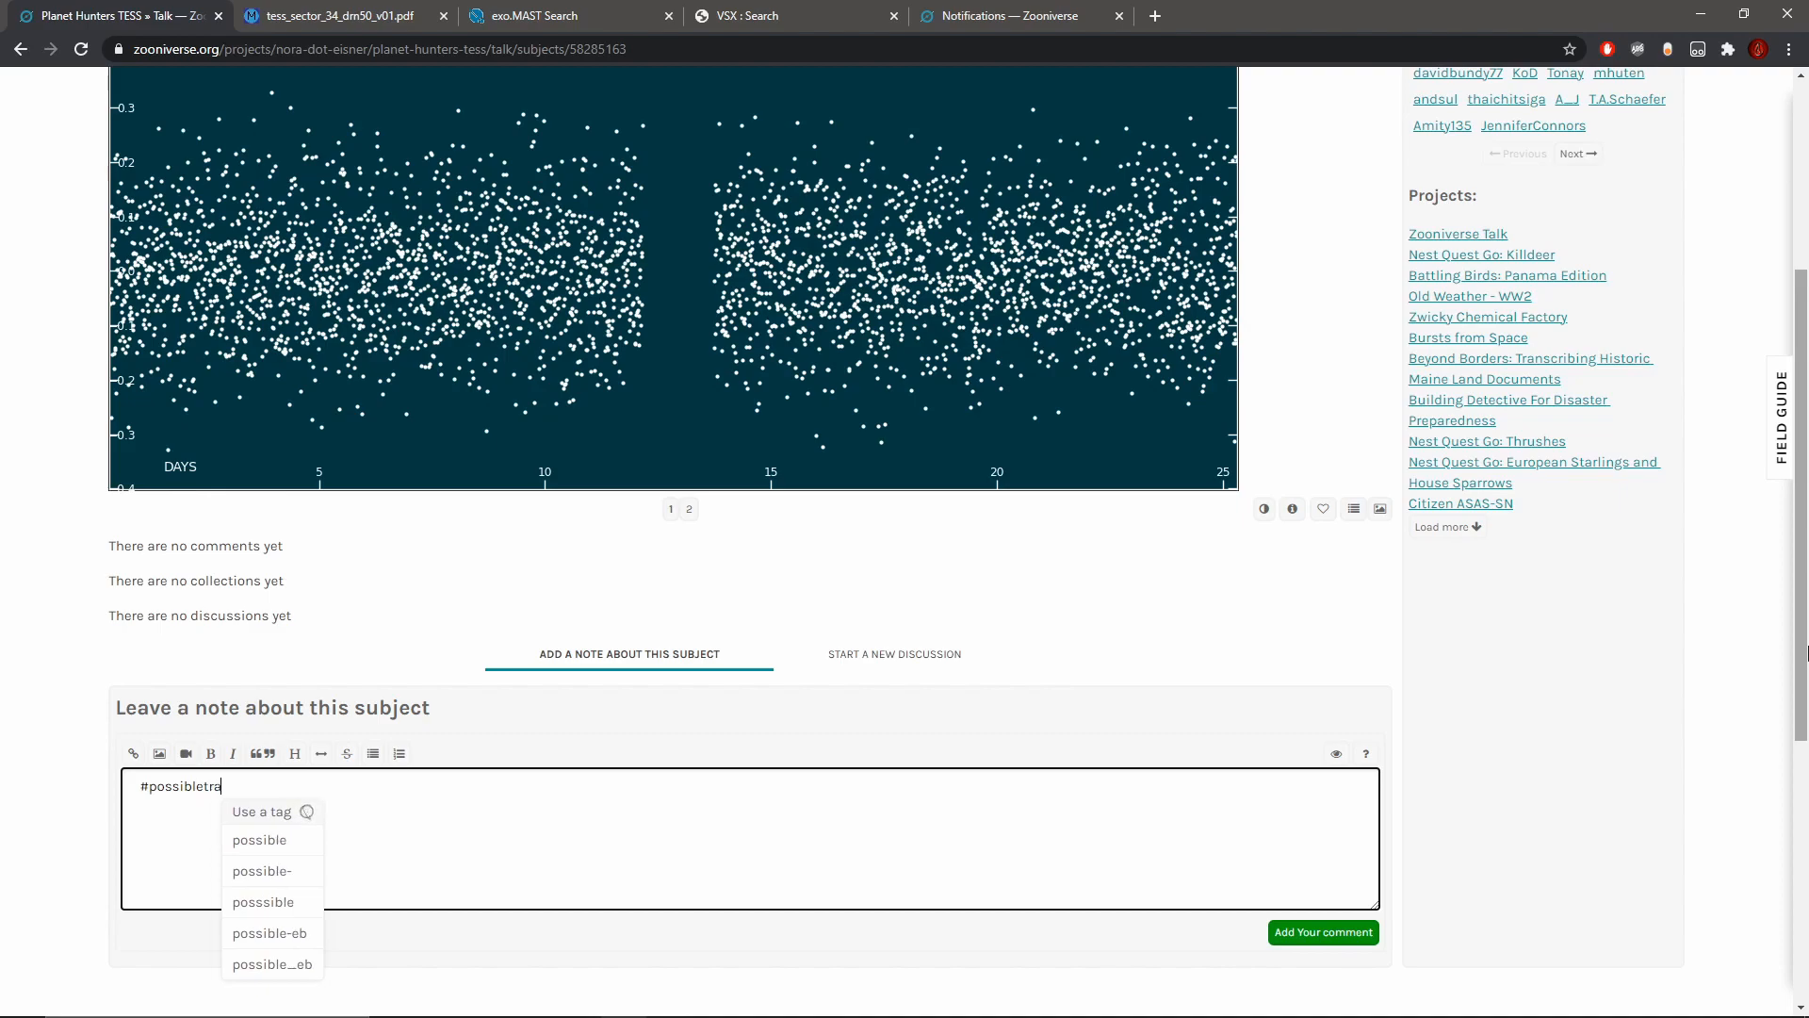
pyautogui.write('nsit Day 19.5')
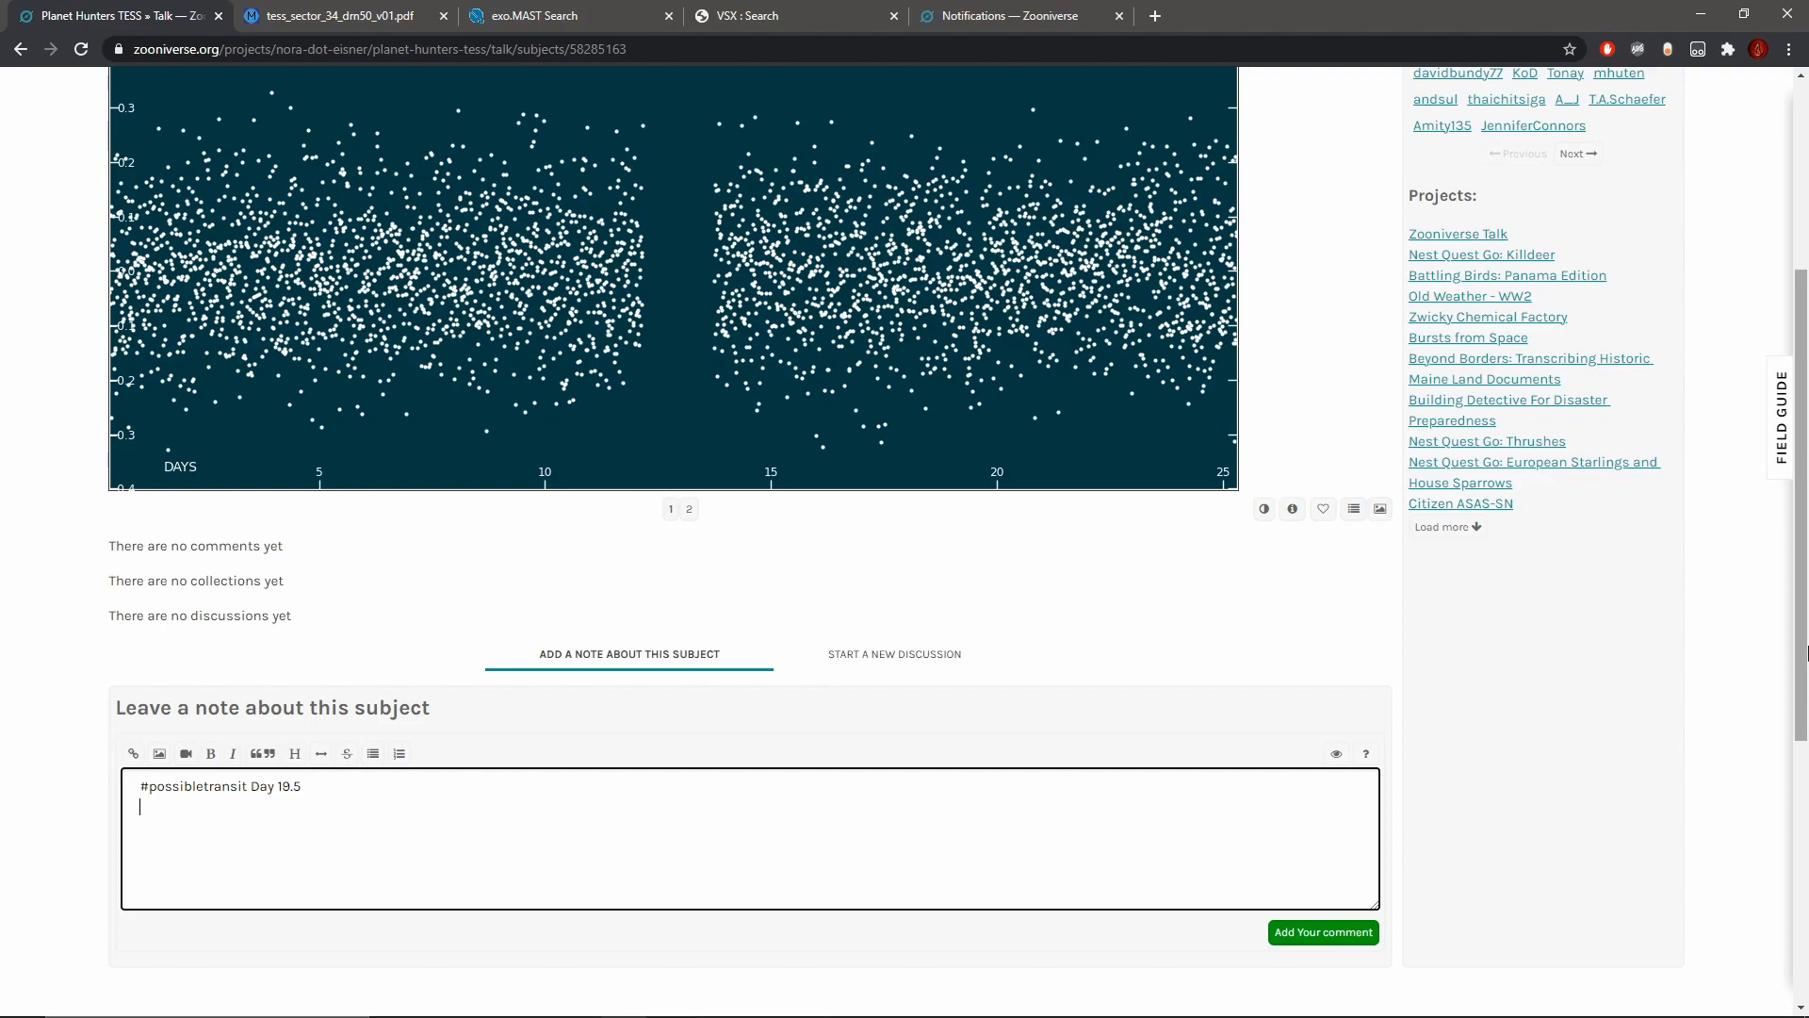
# Step: Add a second line to the note reading "Close to momentum dump event, but might not be related to it."
pyautogui.write('Close to momentum dump event.')
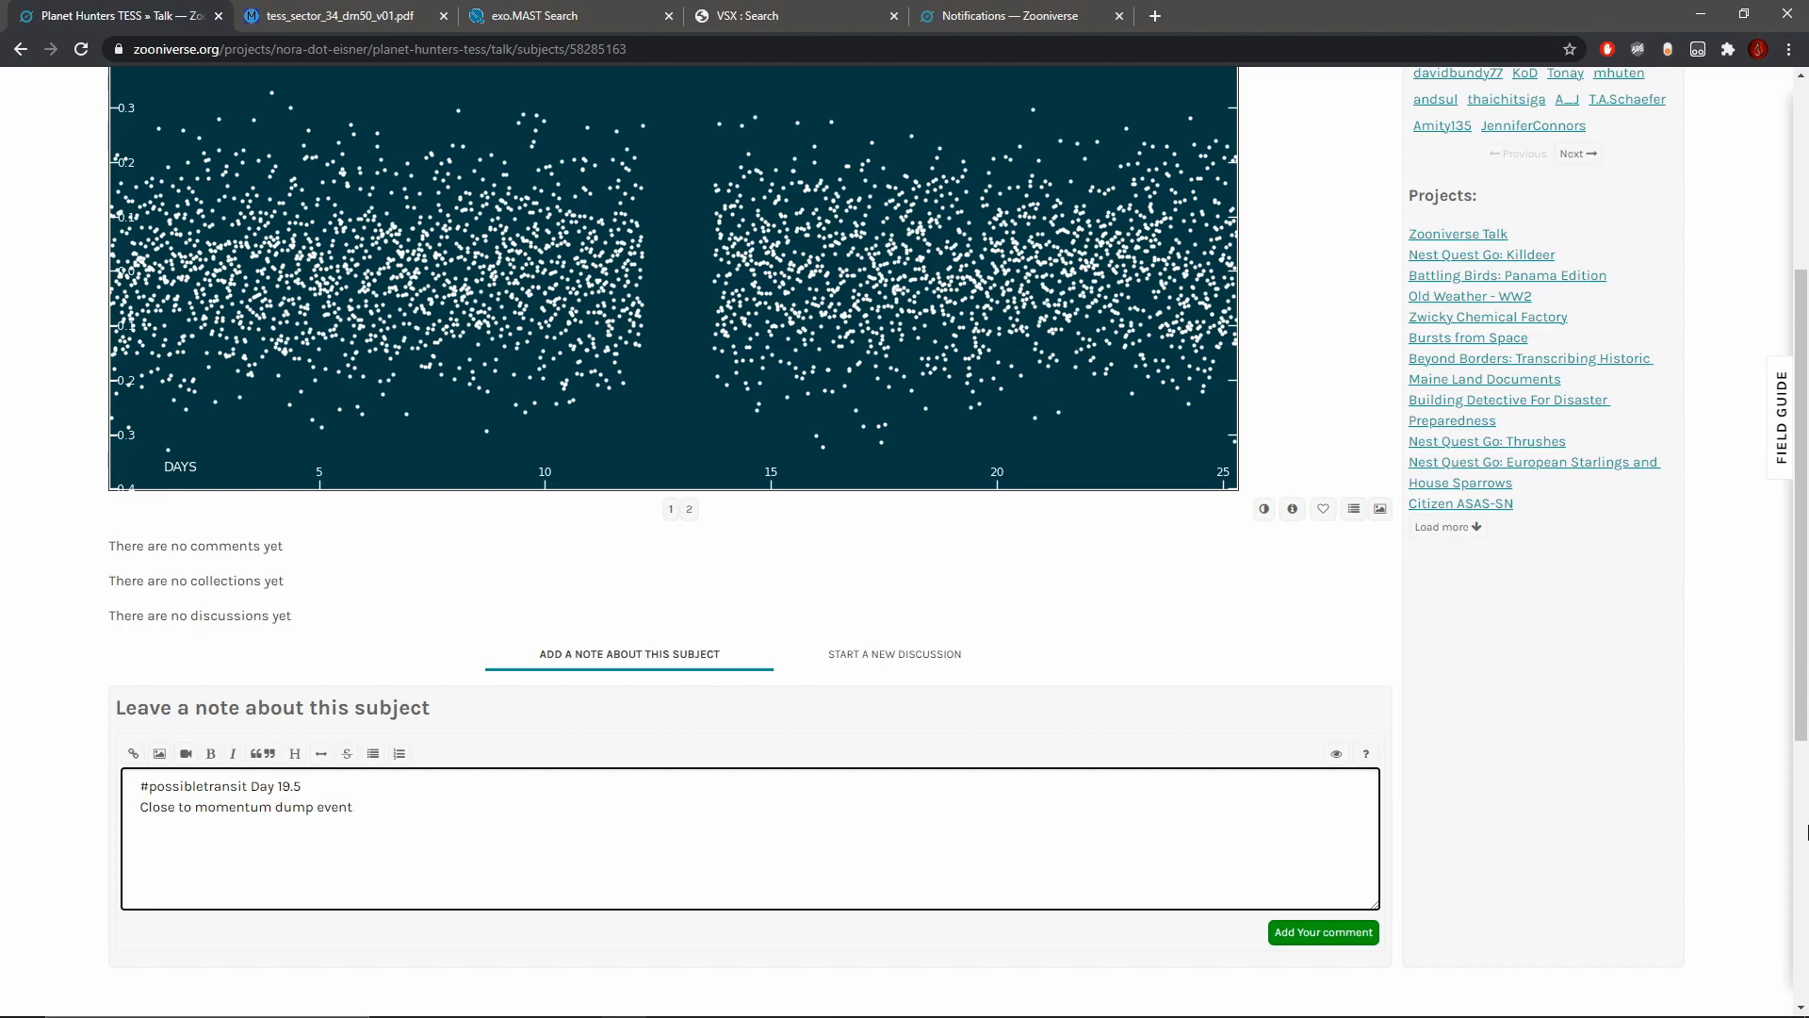
pyautogui.write('ut might not be related to it.')
# Step: Open the star's ExoFOP page from the subject metadata, follow its SIMBAD link and copy the target coordinates
pyautogui.click(1292, 508)
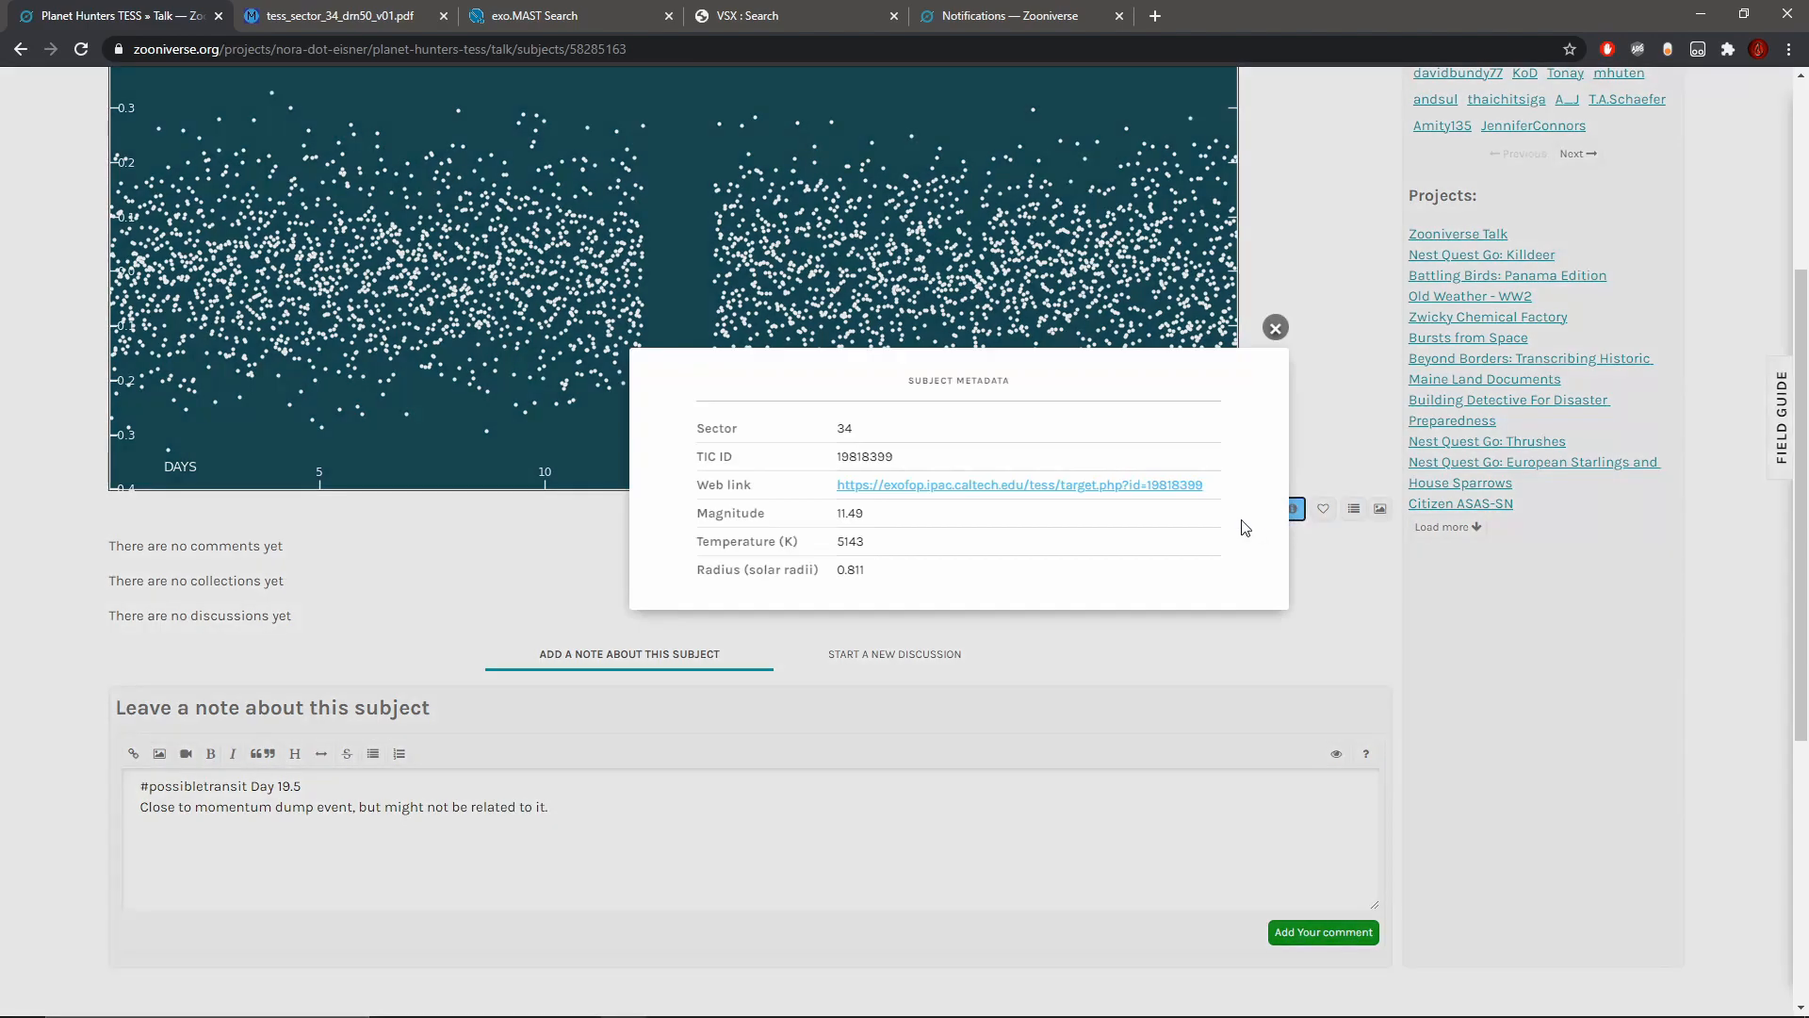
pyautogui.click(996, 486)
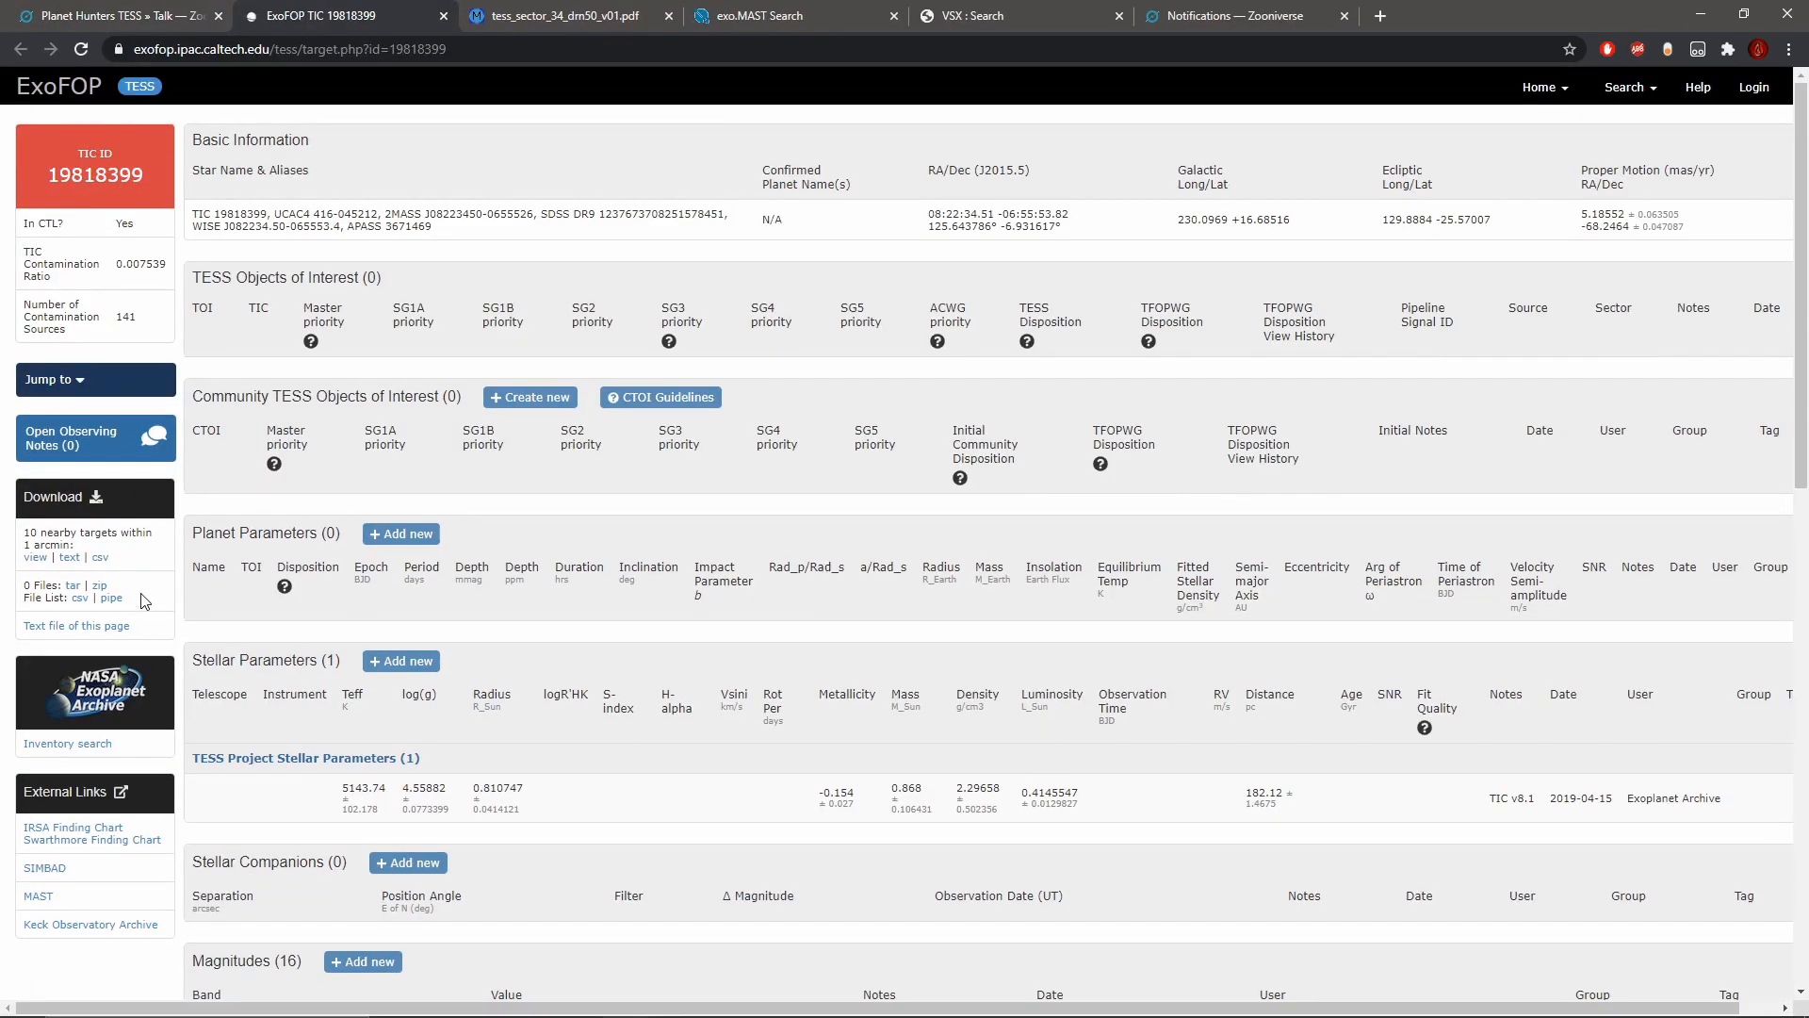
pyautogui.click(45, 867)
pyautogui.moveTo(72, 281); pyautogui.dragTo(330, 280)
pyautogui.rightClick(365, 280)
pyautogui.click(396, 295)
# Step: Open Aladin Lite, centre the sky view on the copied coordinates and inspect the target star up close
pyautogui.click(292, 90)
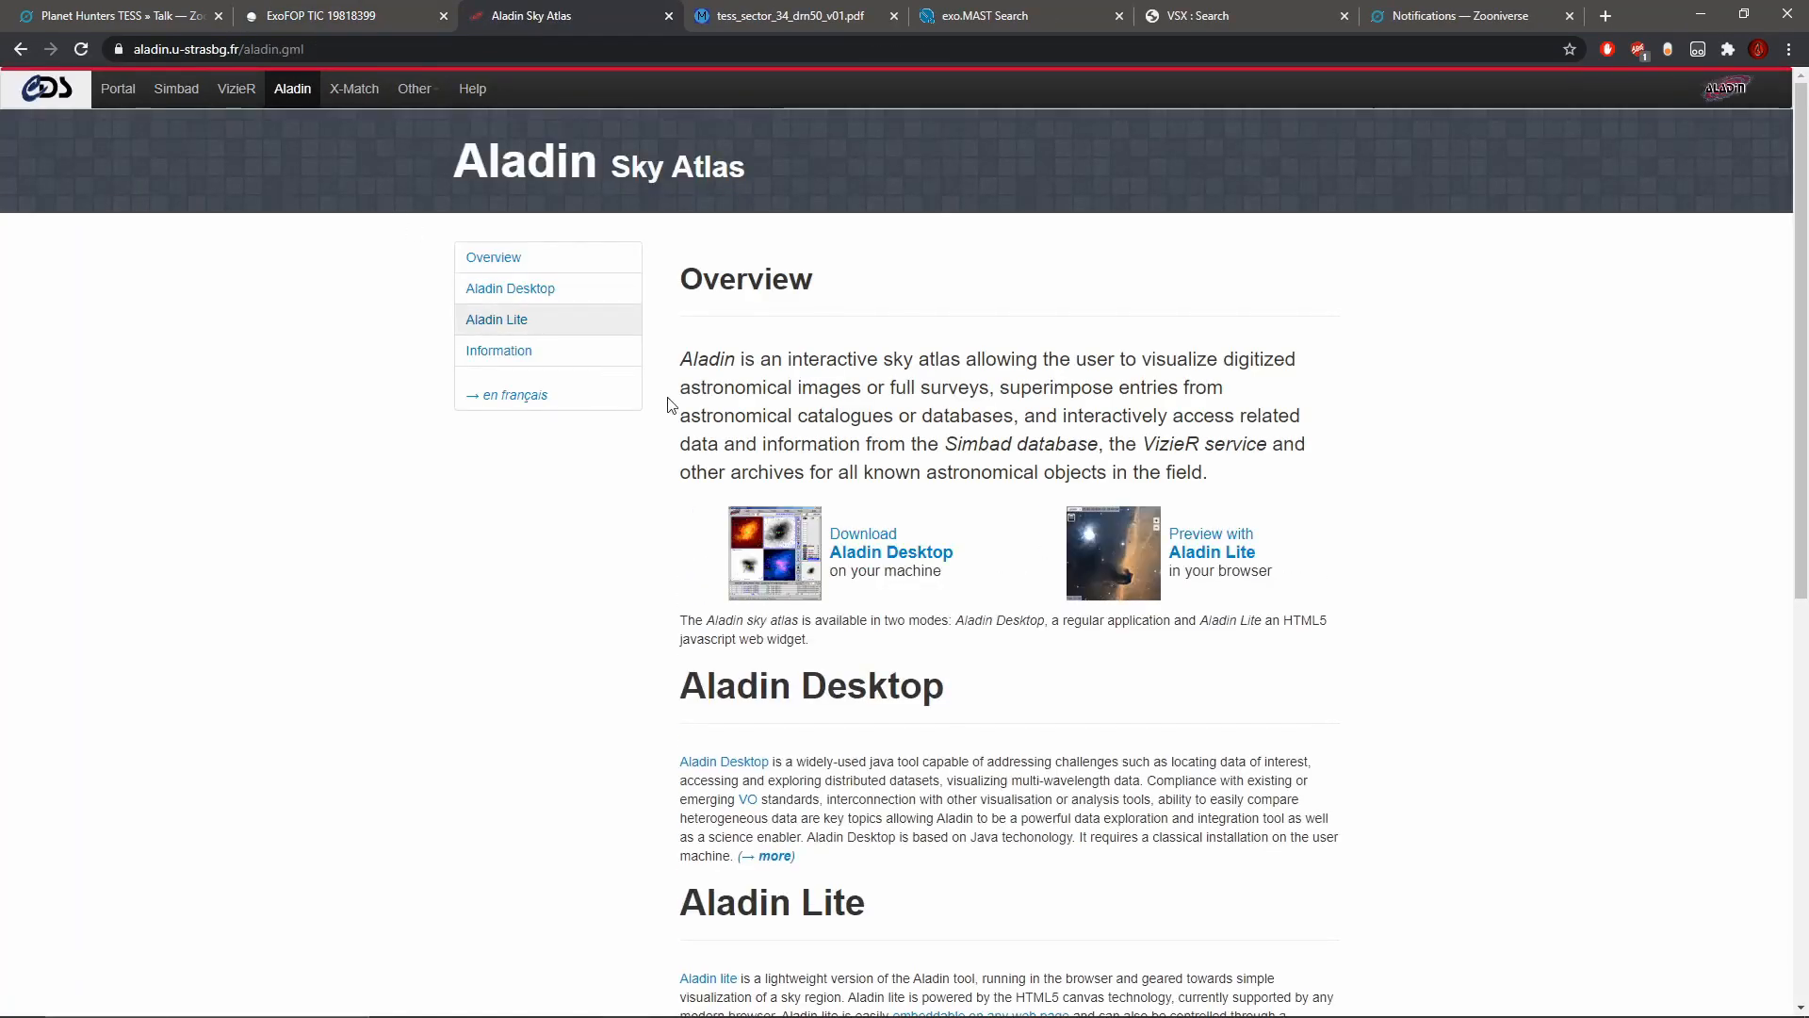
pyautogui.scroll(-5, 728, 451)
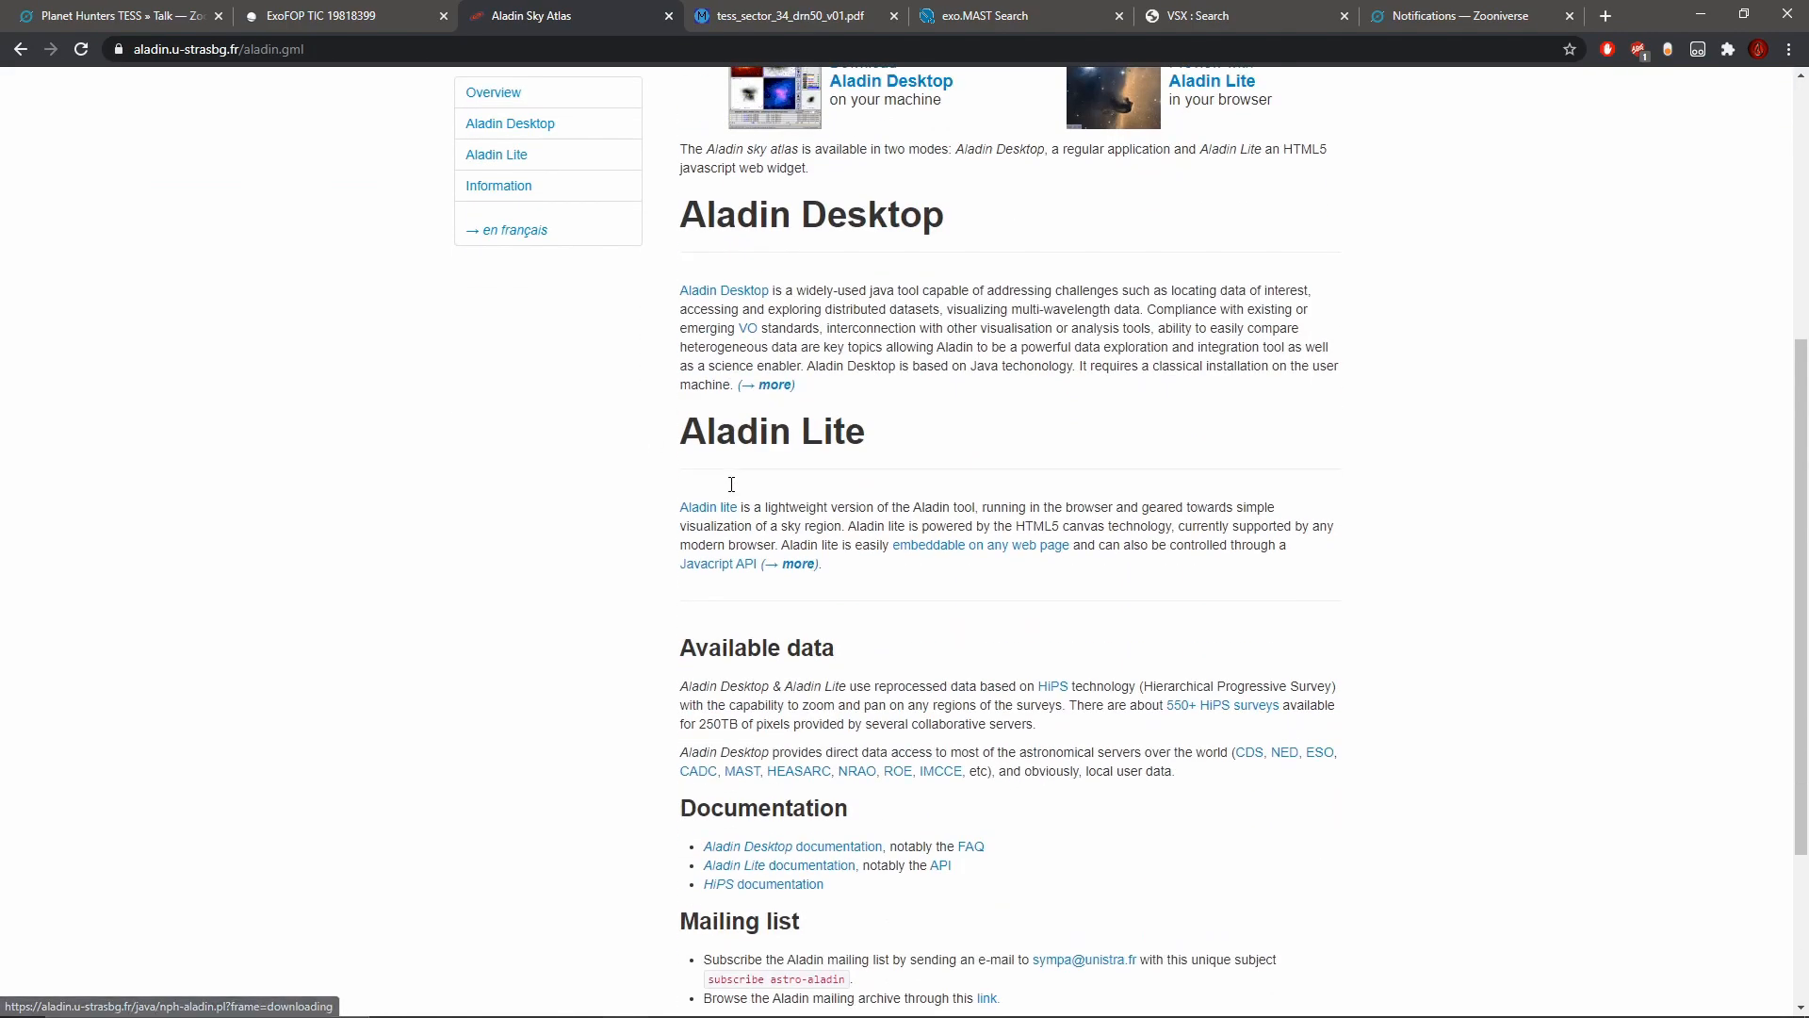
pyautogui.click(708, 503)
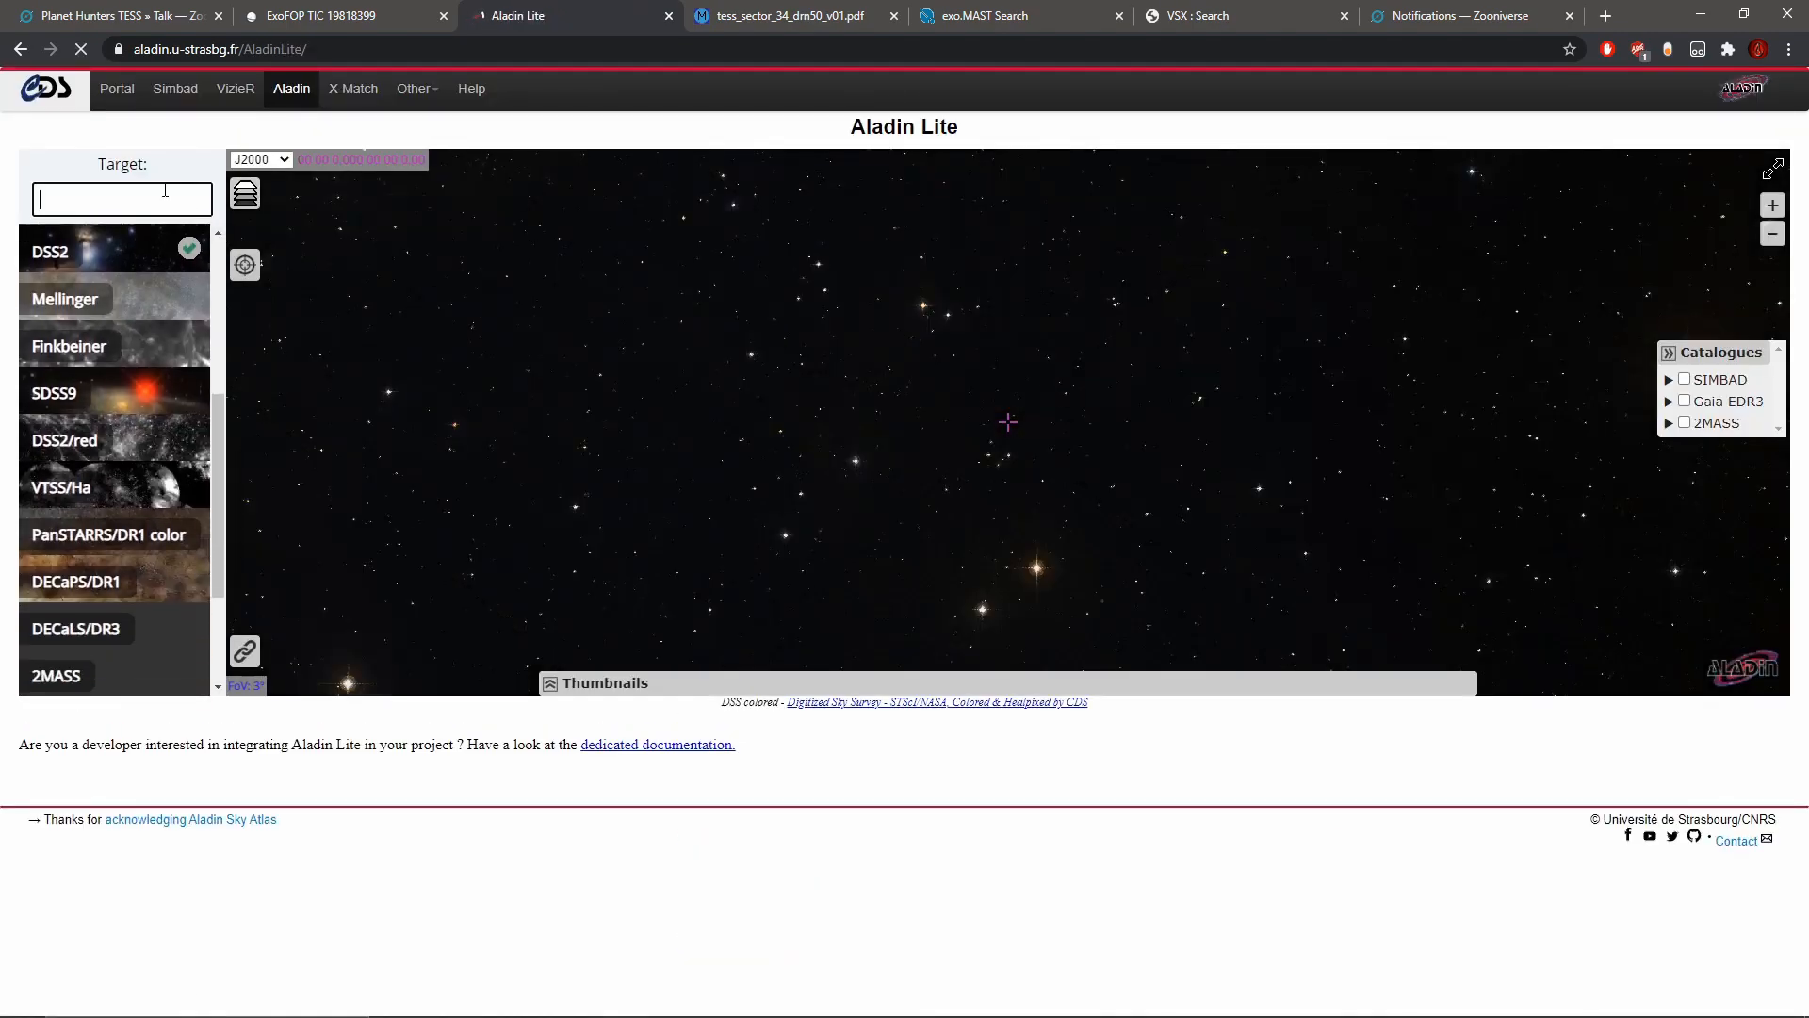
pyautogui.rightClick(166, 194)
pyautogui.click(232, 325)
pyautogui.press('Return')
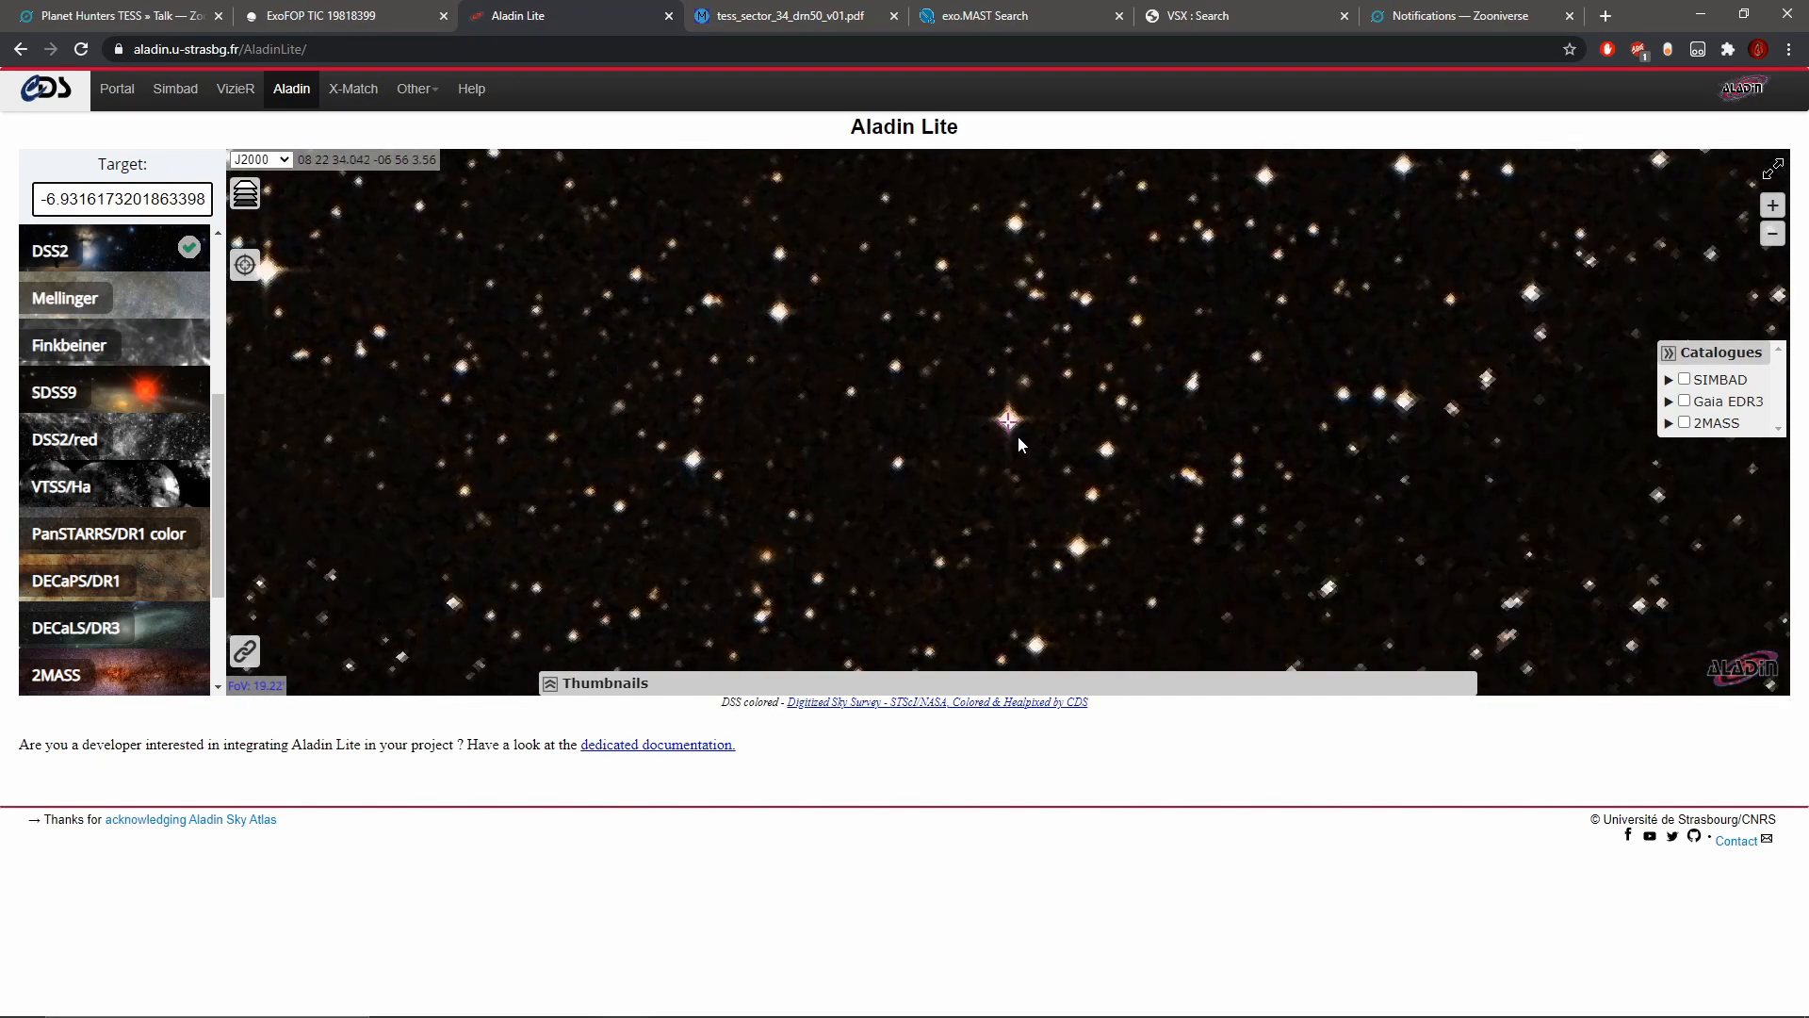
pyautogui.scroll(5, 1018, 435)
pyautogui.scroll(1, 1018, 438)
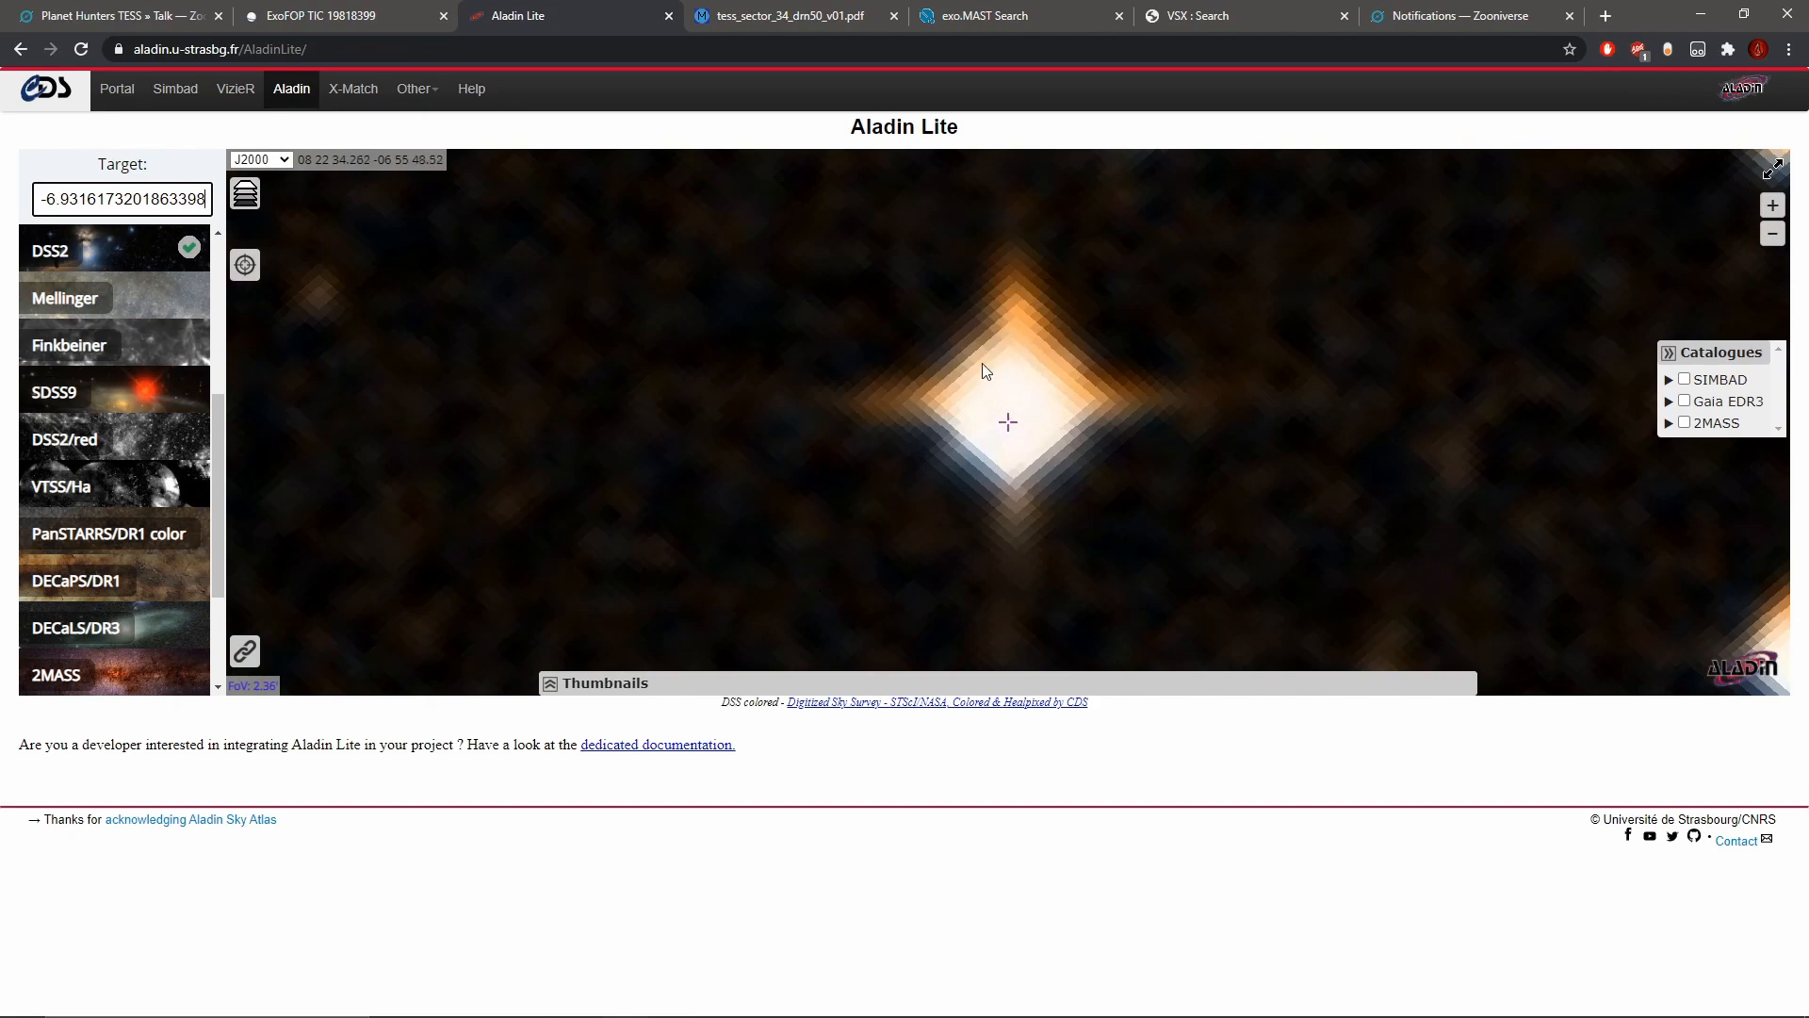
# Step: Check the subject's metadata again and compare it with the star's ExoFOP page and Aladin Lite image
pyautogui.hotkey('ctrl', '1')
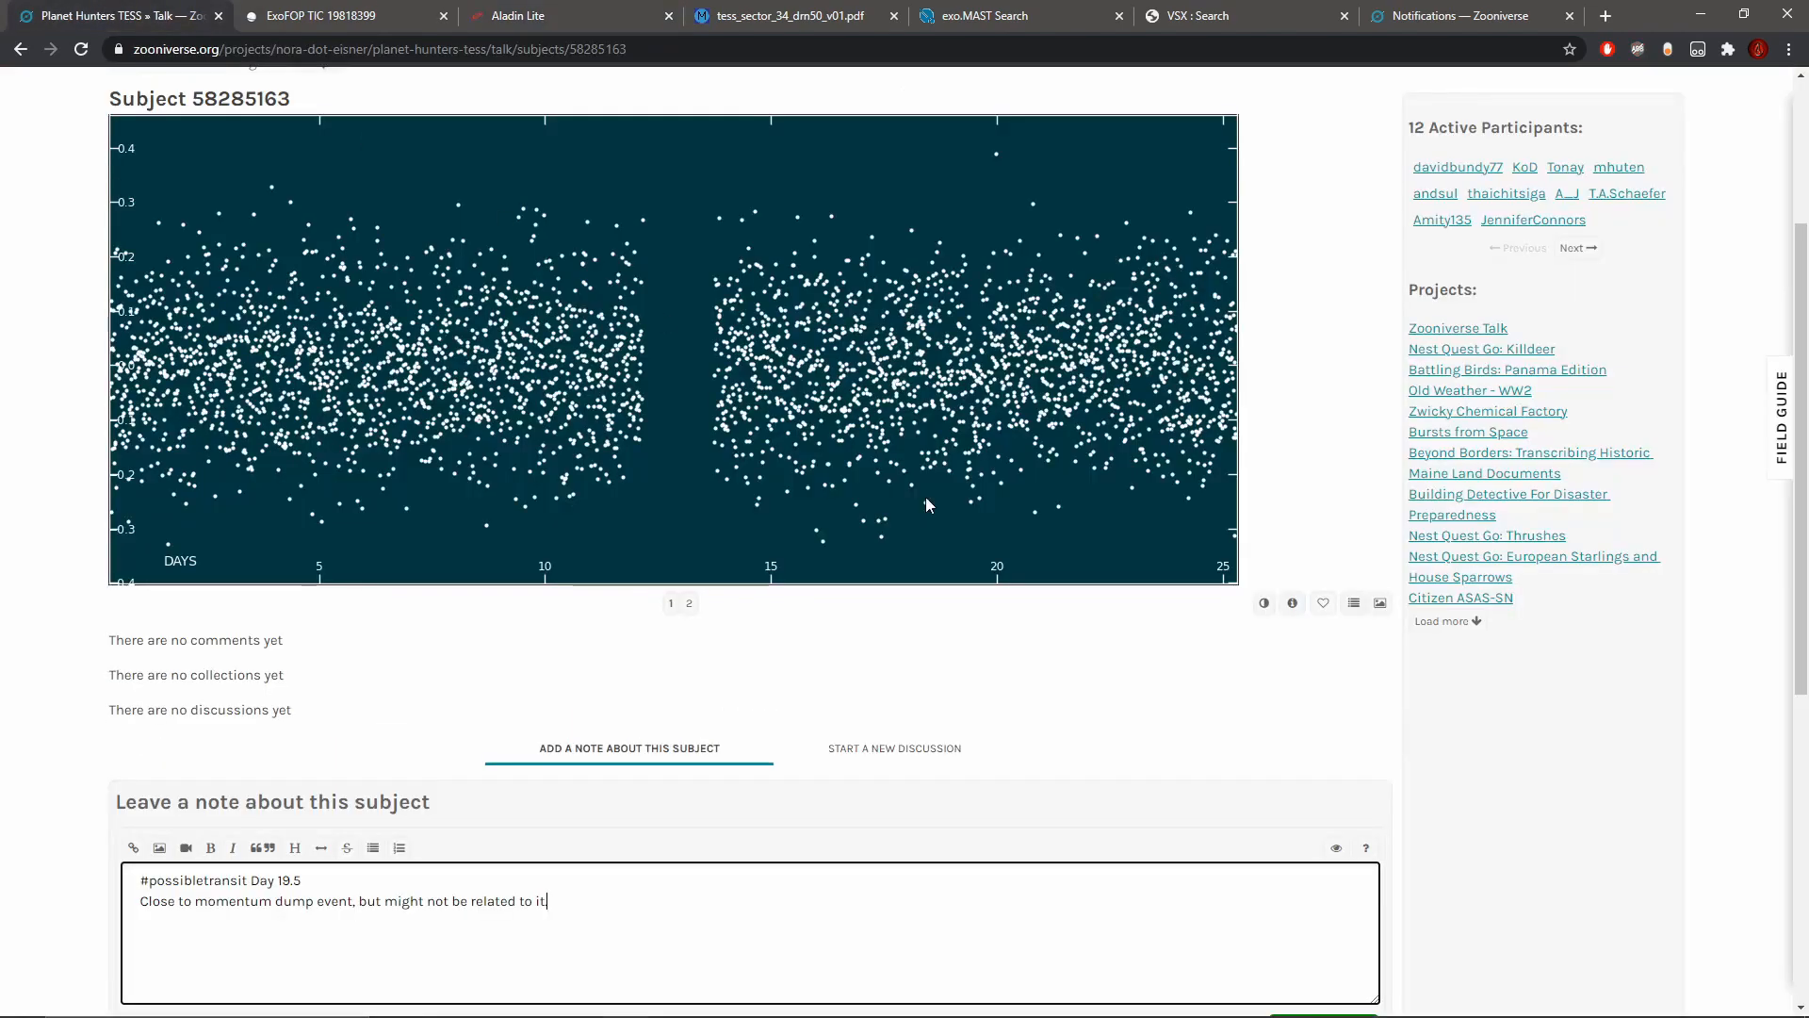
pyautogui.click(1296, 610)
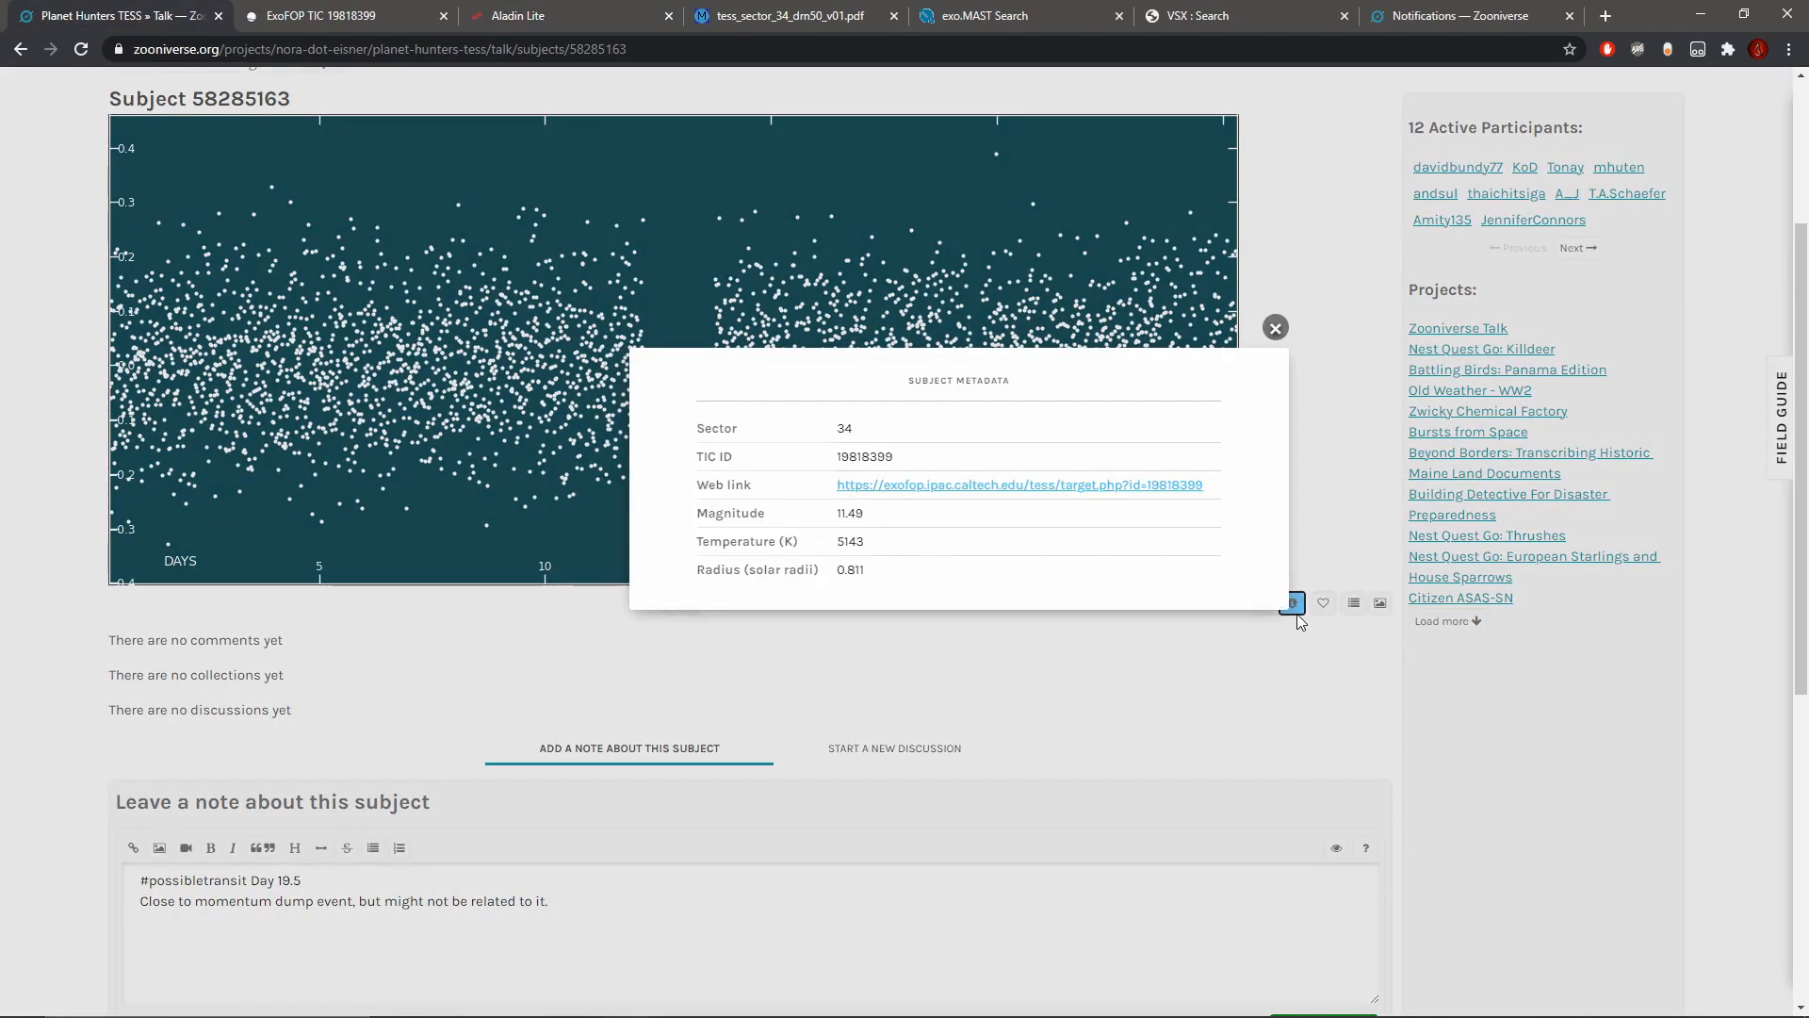
pyautogui.click(1277, 326)
pyautogui.click(386, 15)
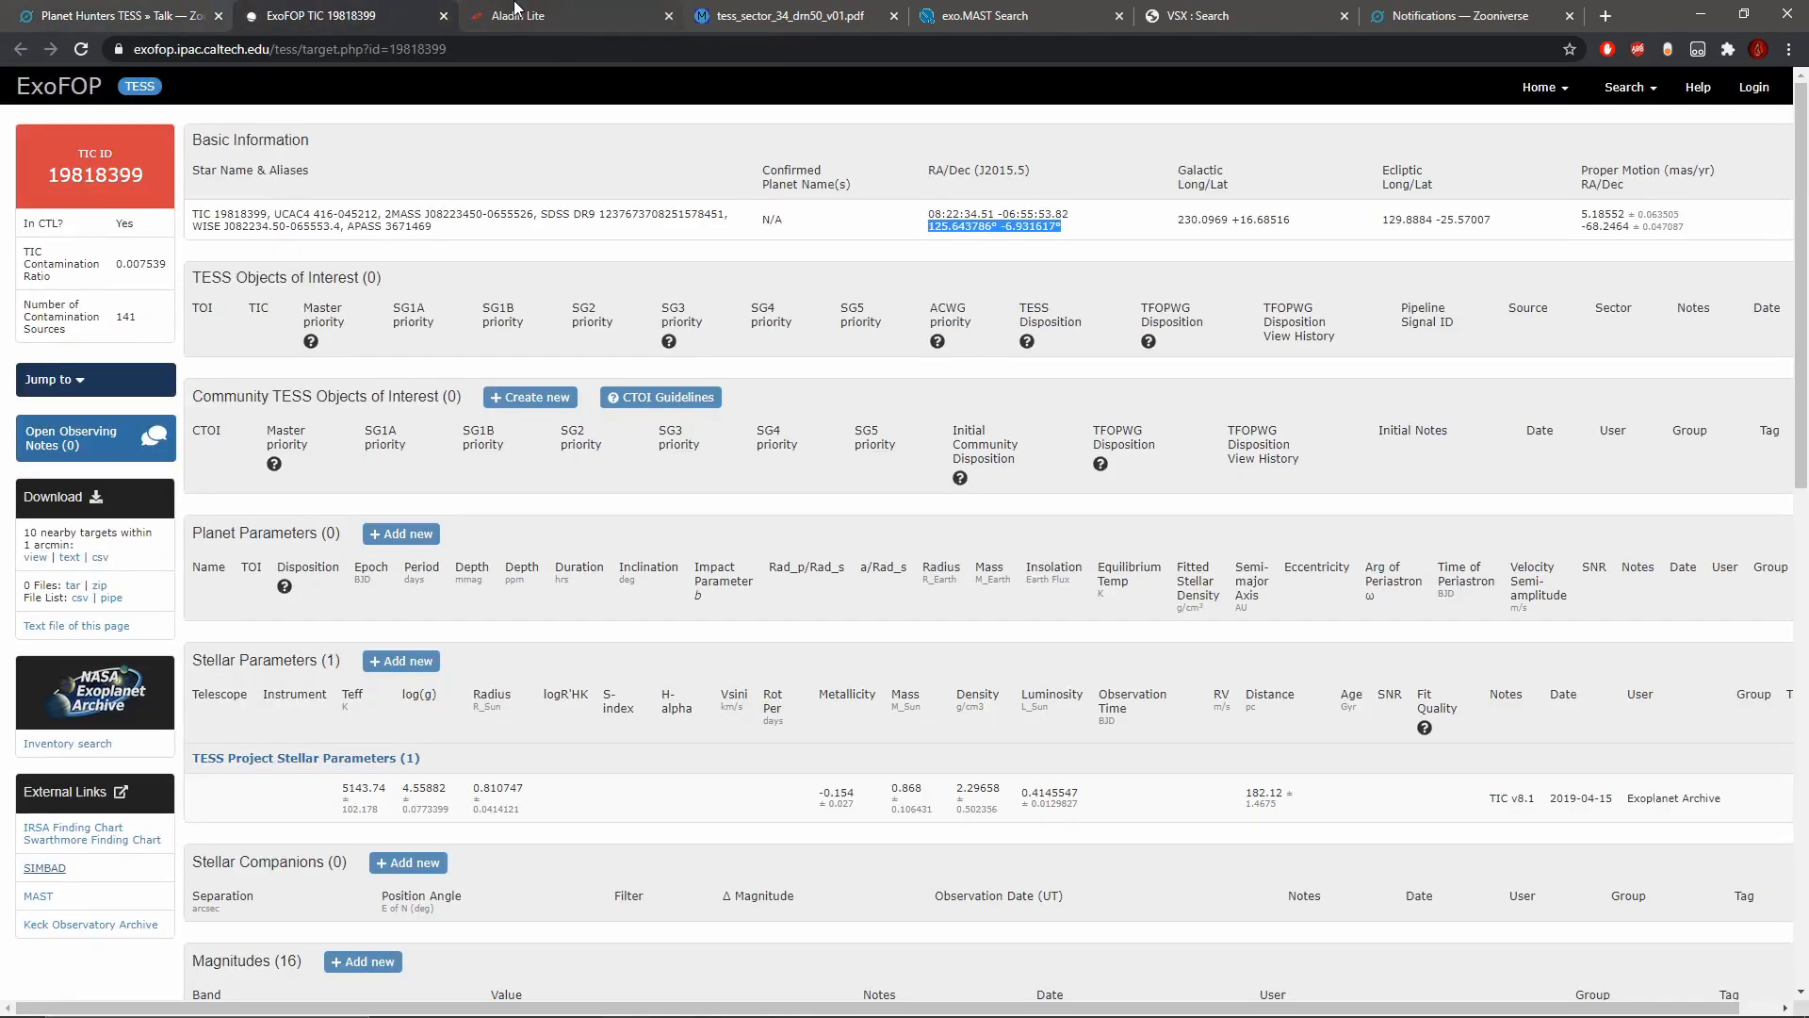
pyautogui.click(516, 8)
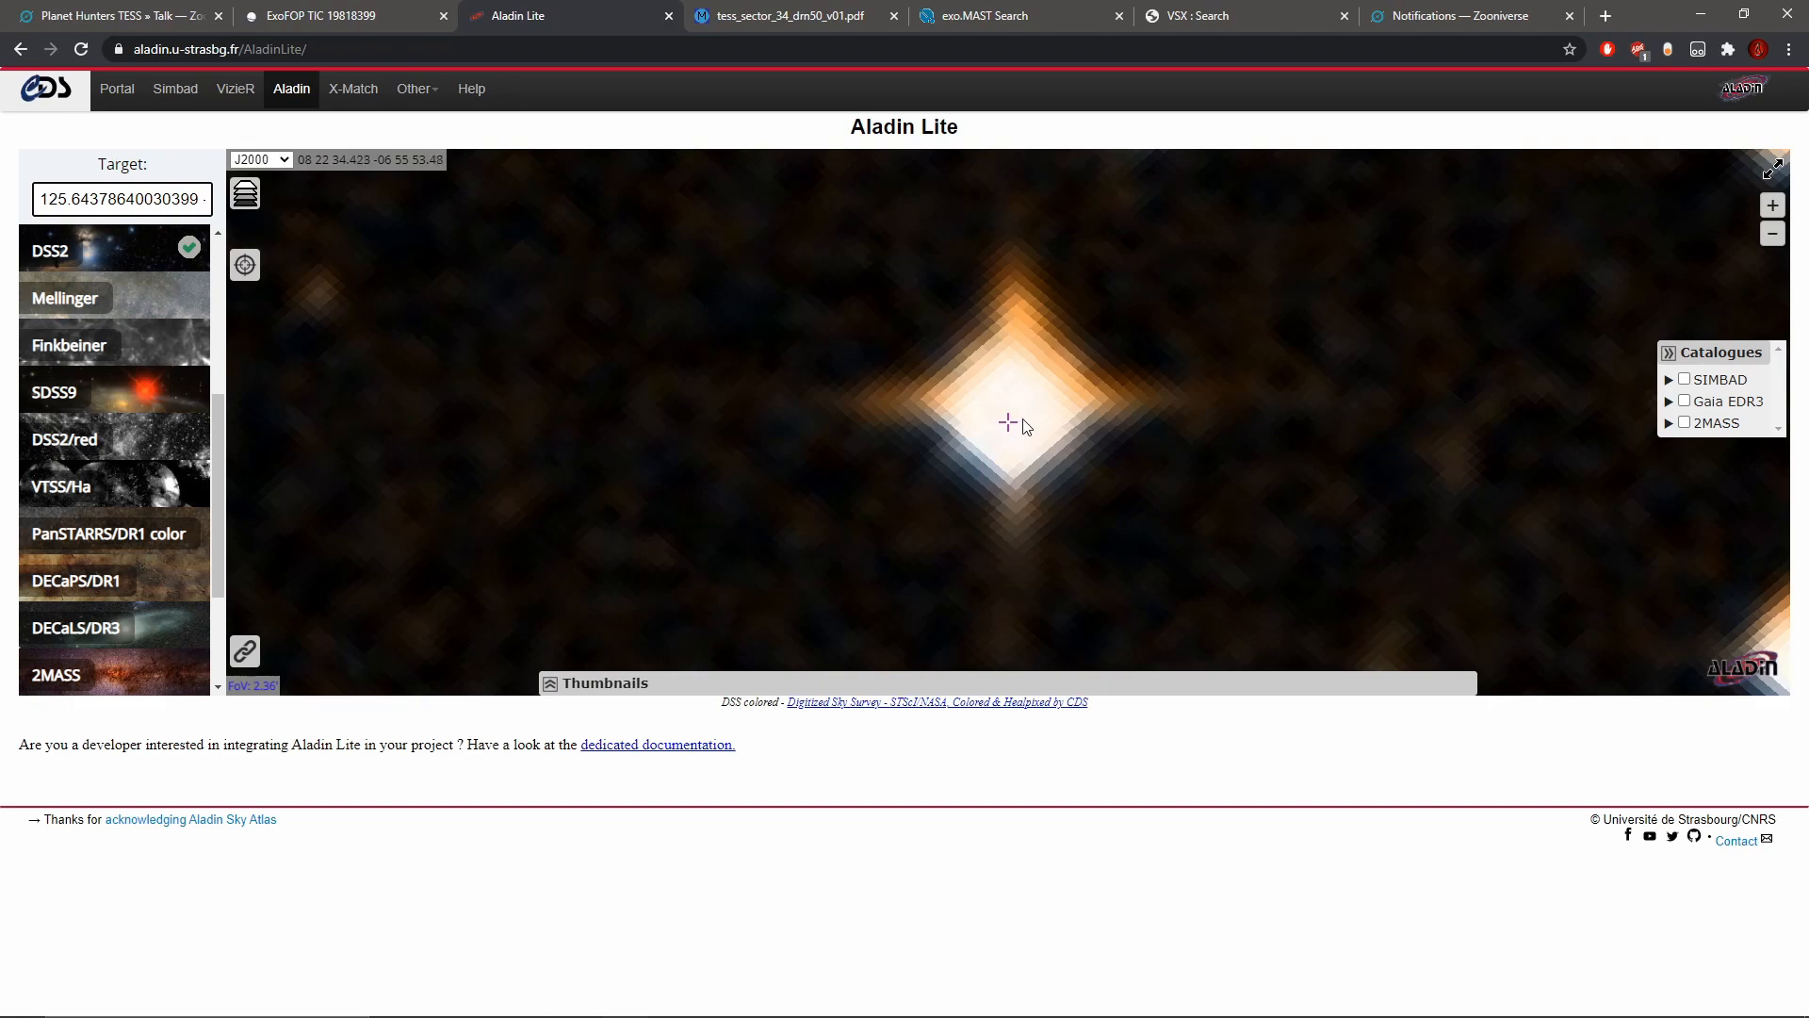
# Step: Review the drafted note beside the light curve, post it as a comment and start a new classification
pyautogui.click(119, 8)
pyautogui.scroll(-2, 759, 585)
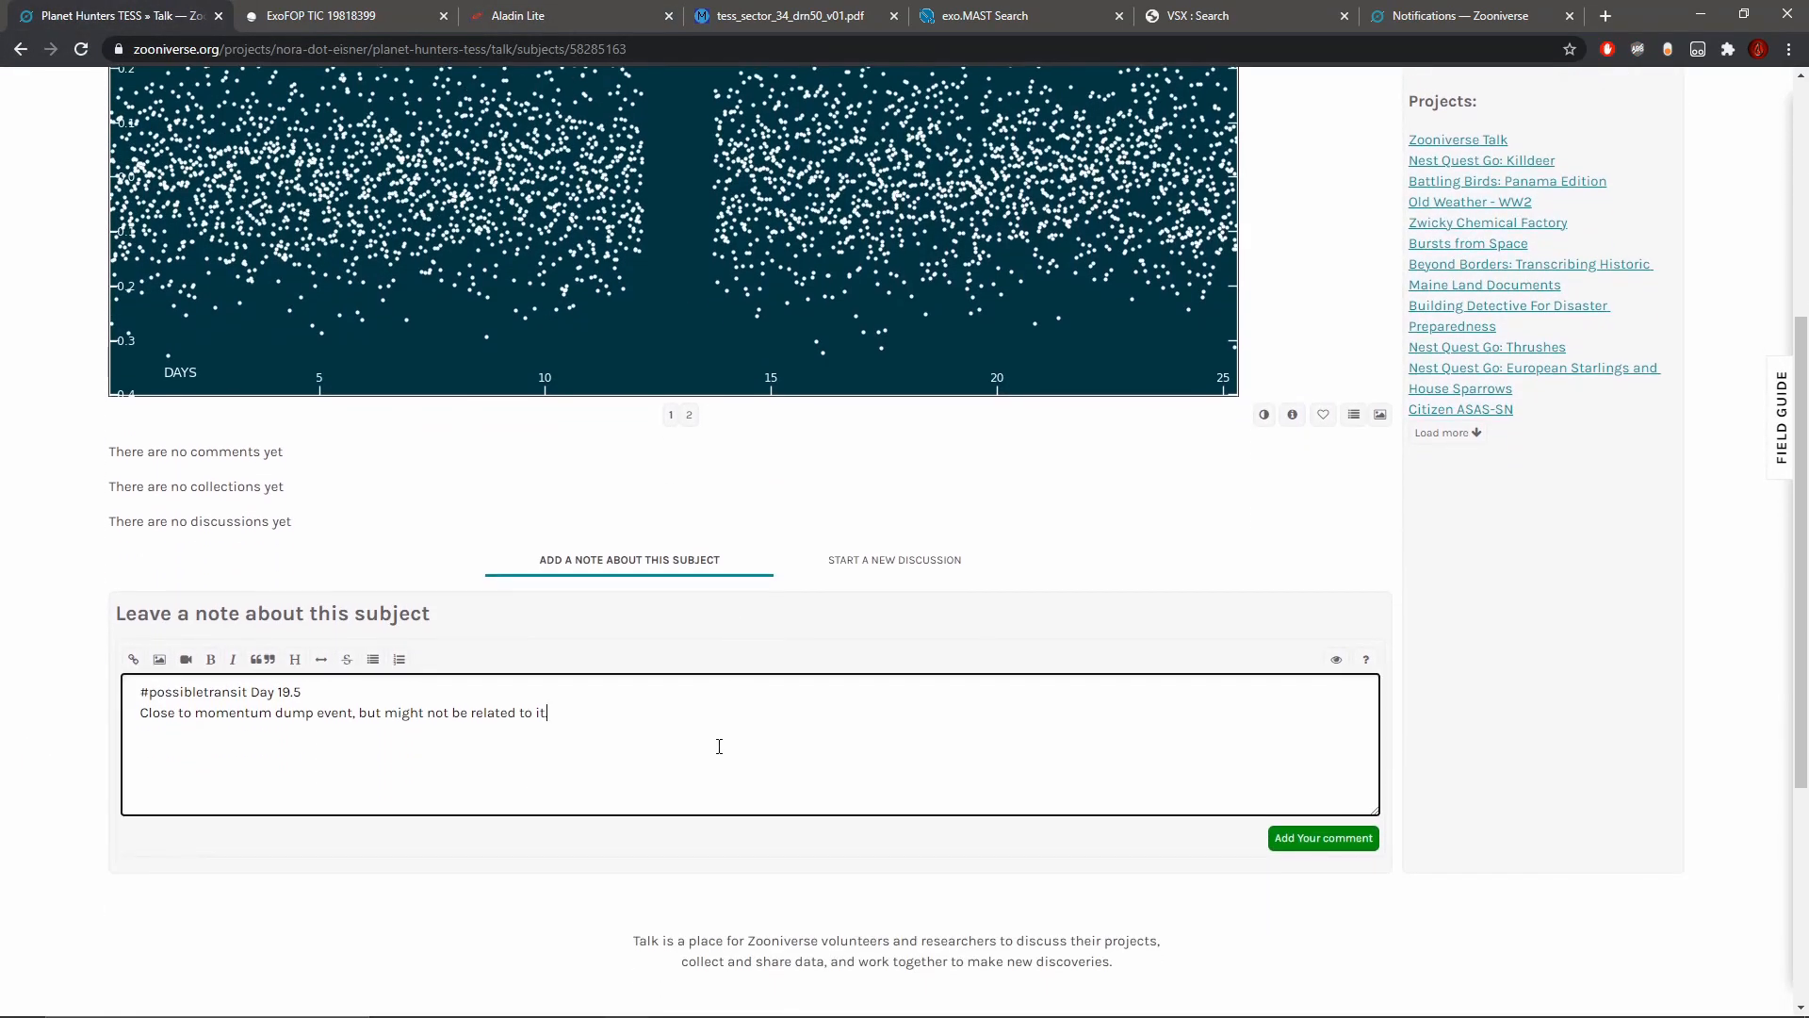
pyautogui.scroll(2, 675, 581)
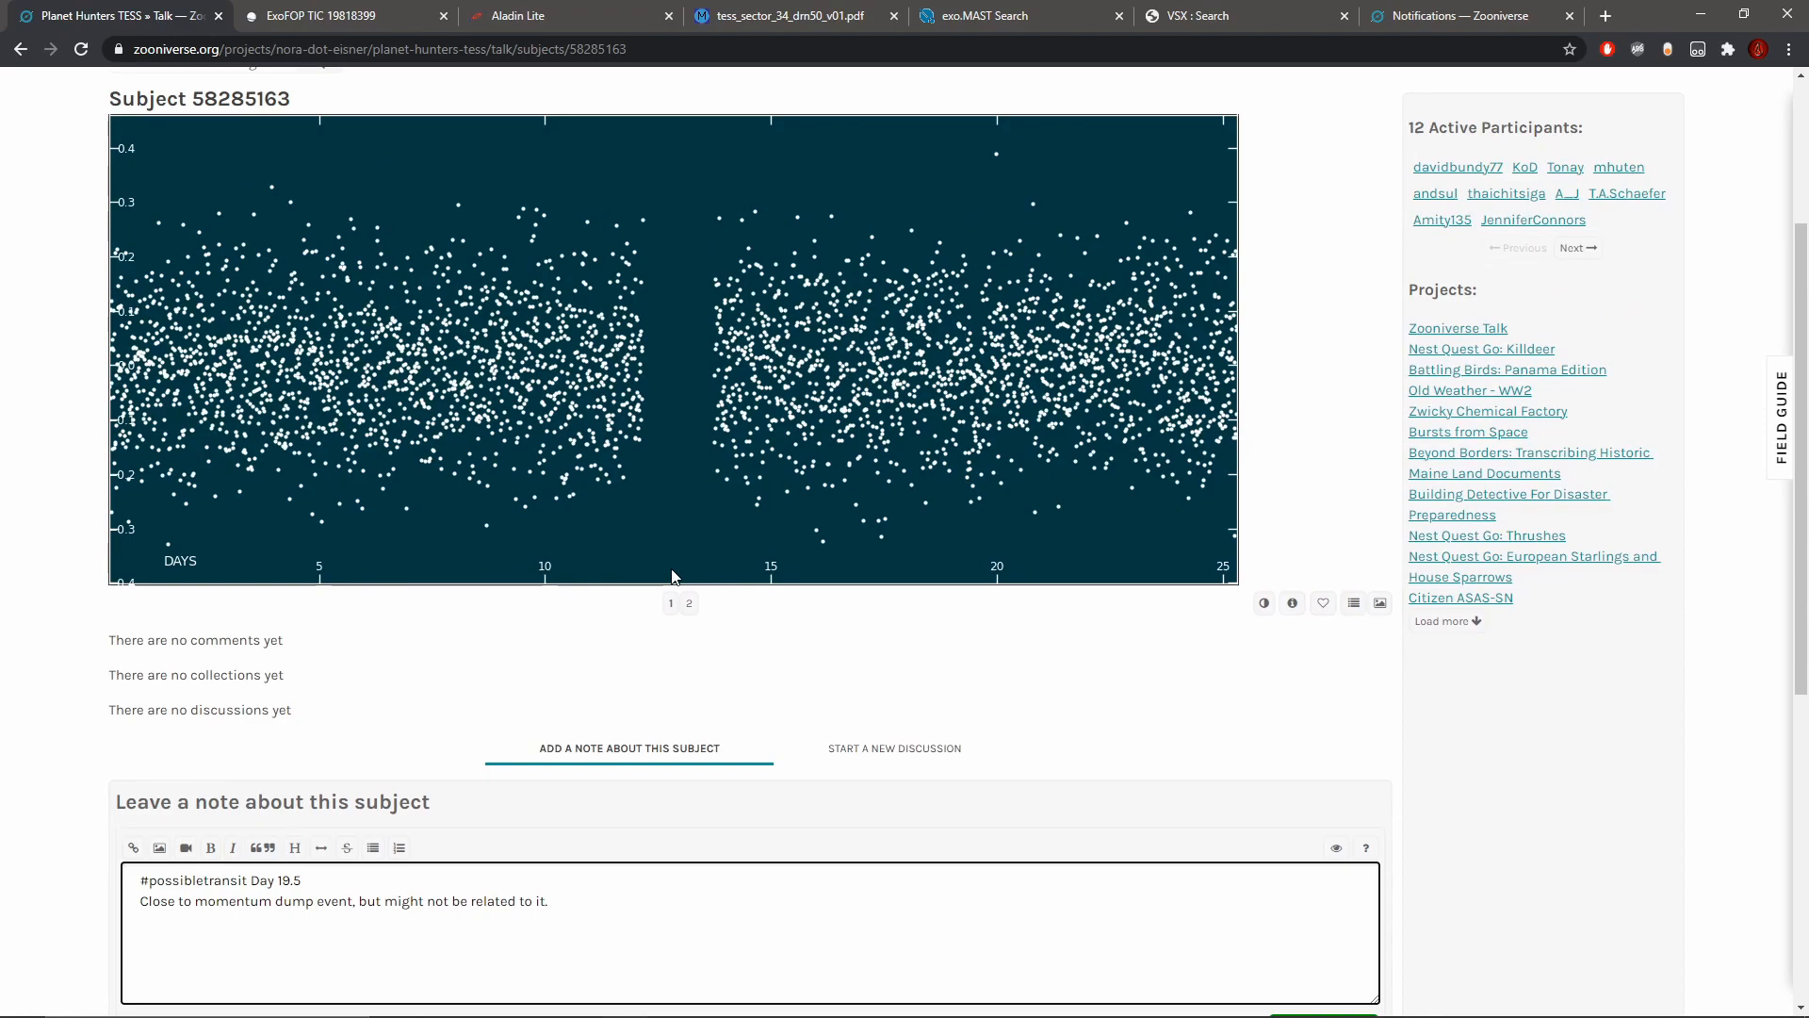
pyautogui.scroll(-2, 675, 574)
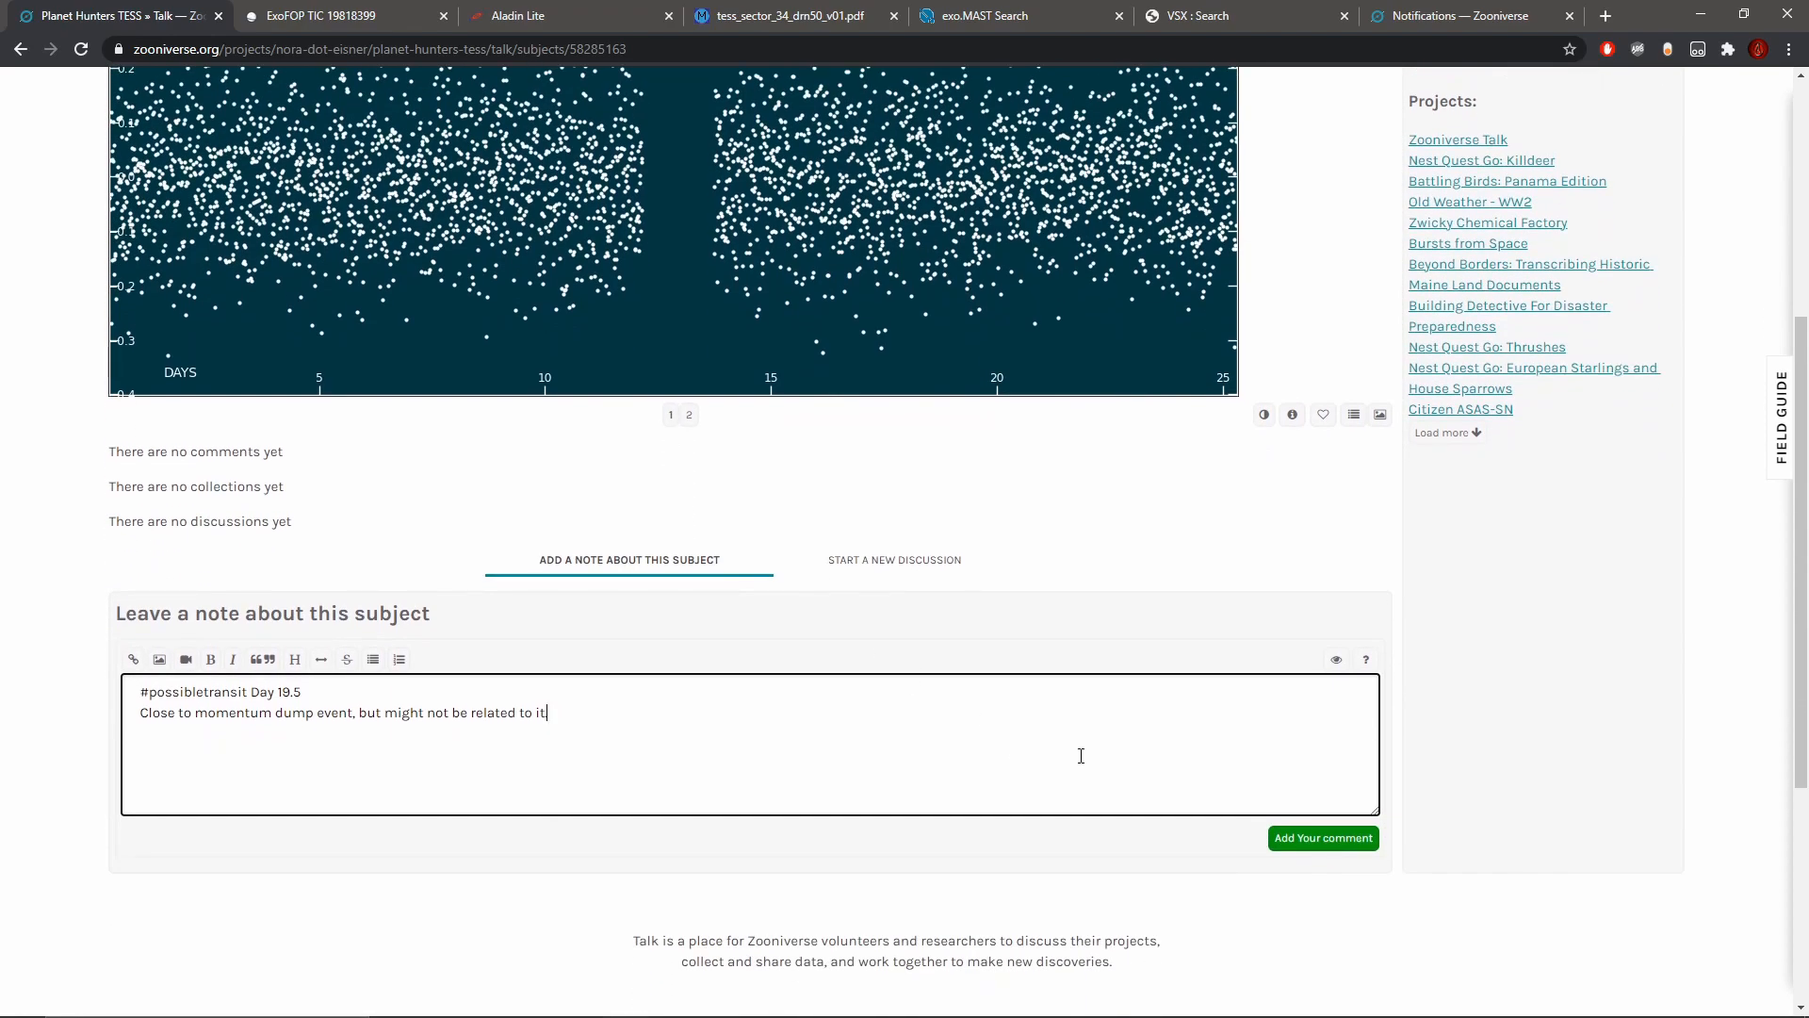
pyautogui.click(1304, 839)
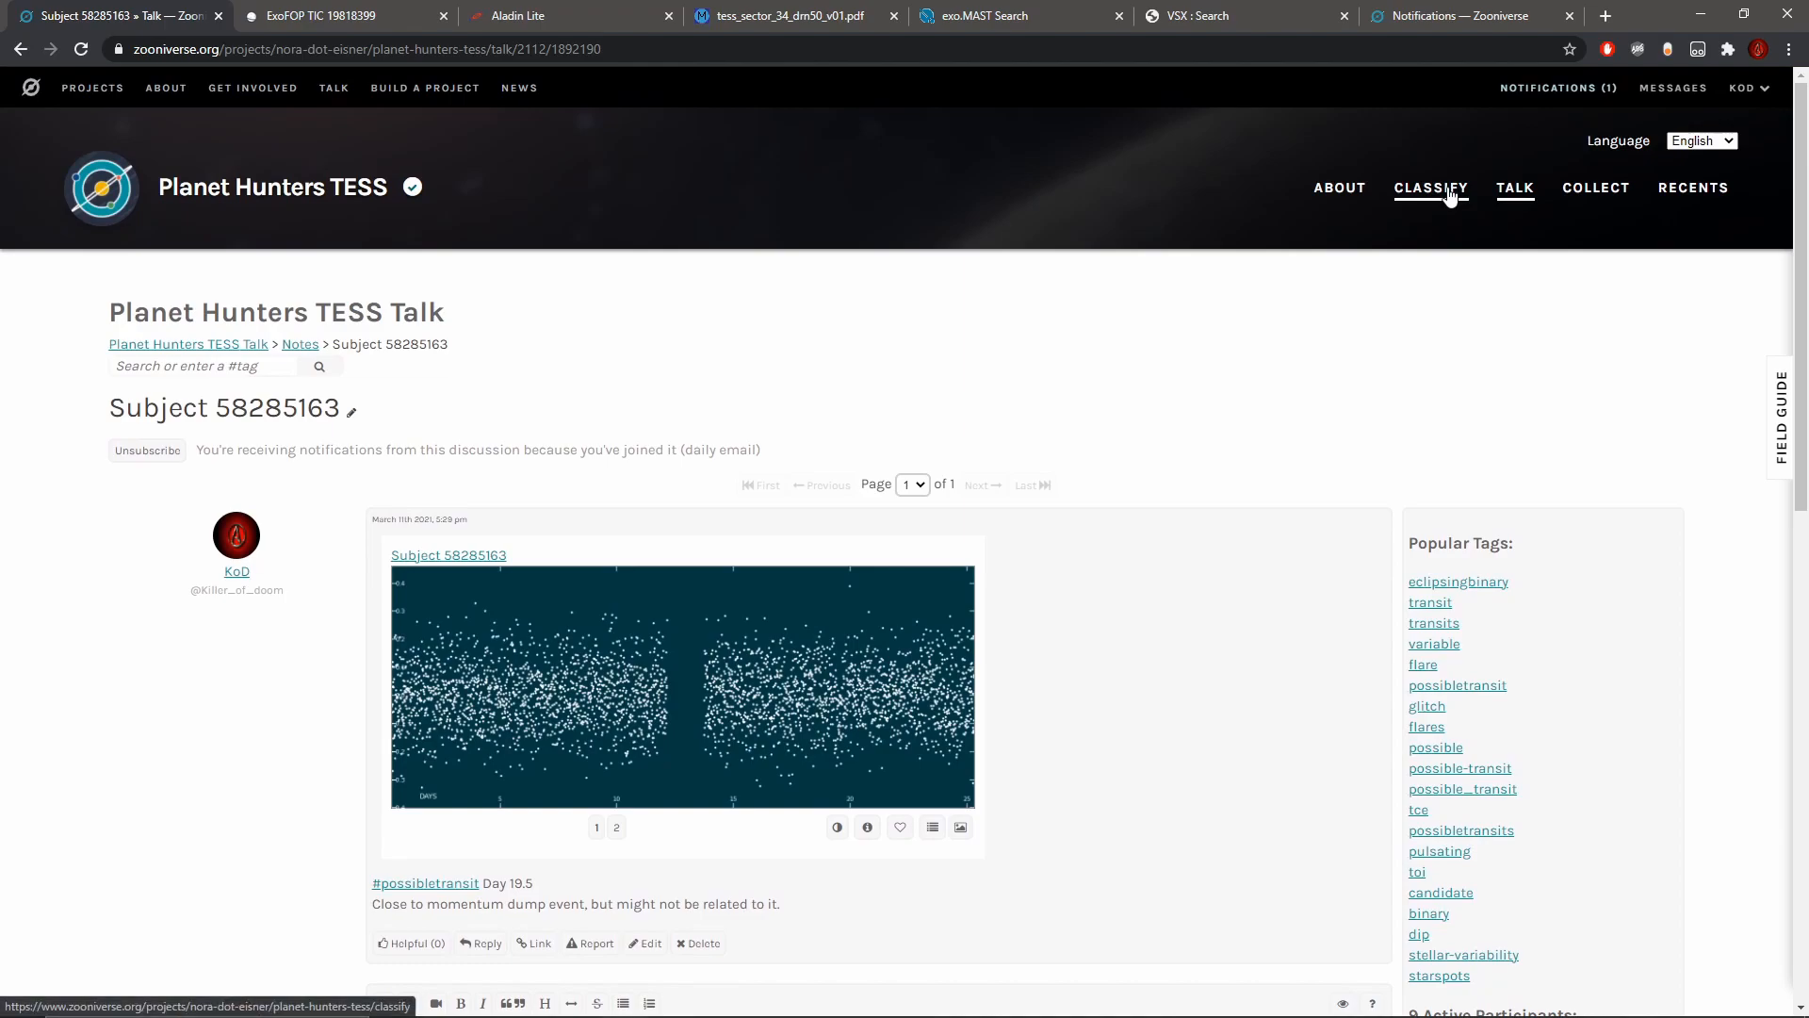
pyautogui.click(1452, 195)
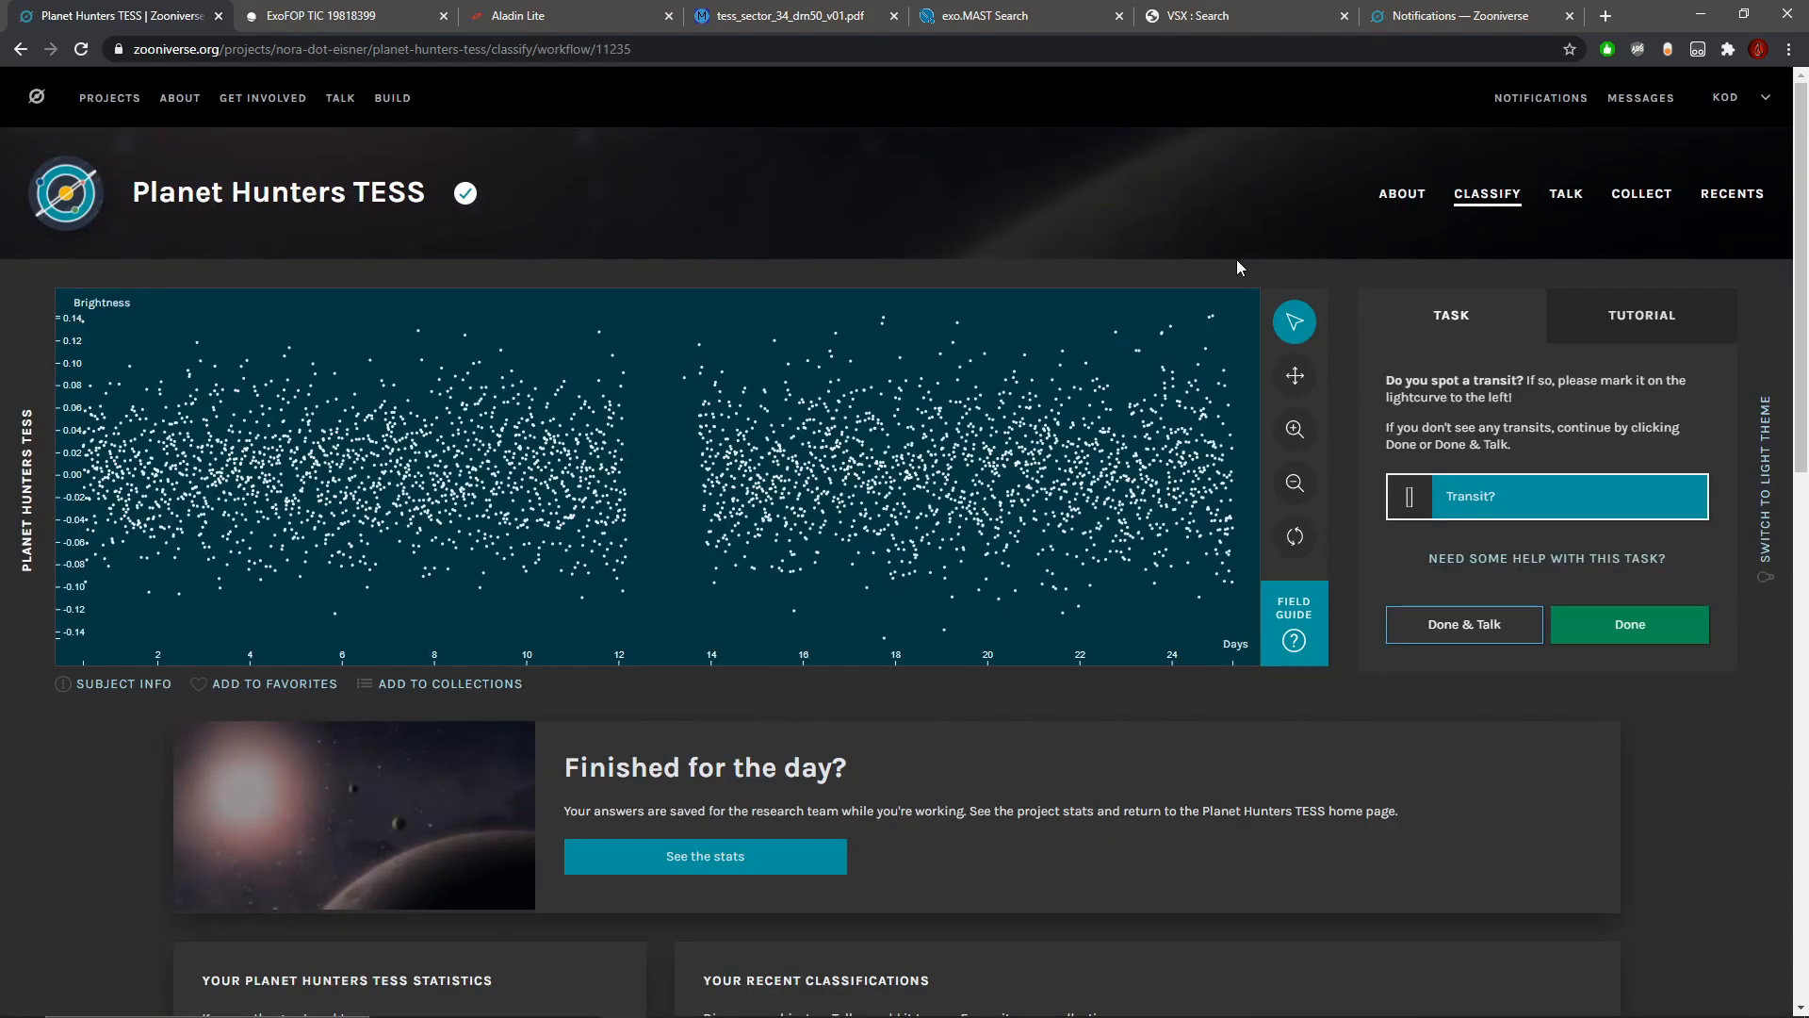
pyautogui.scroll(-1, 1236, 262)
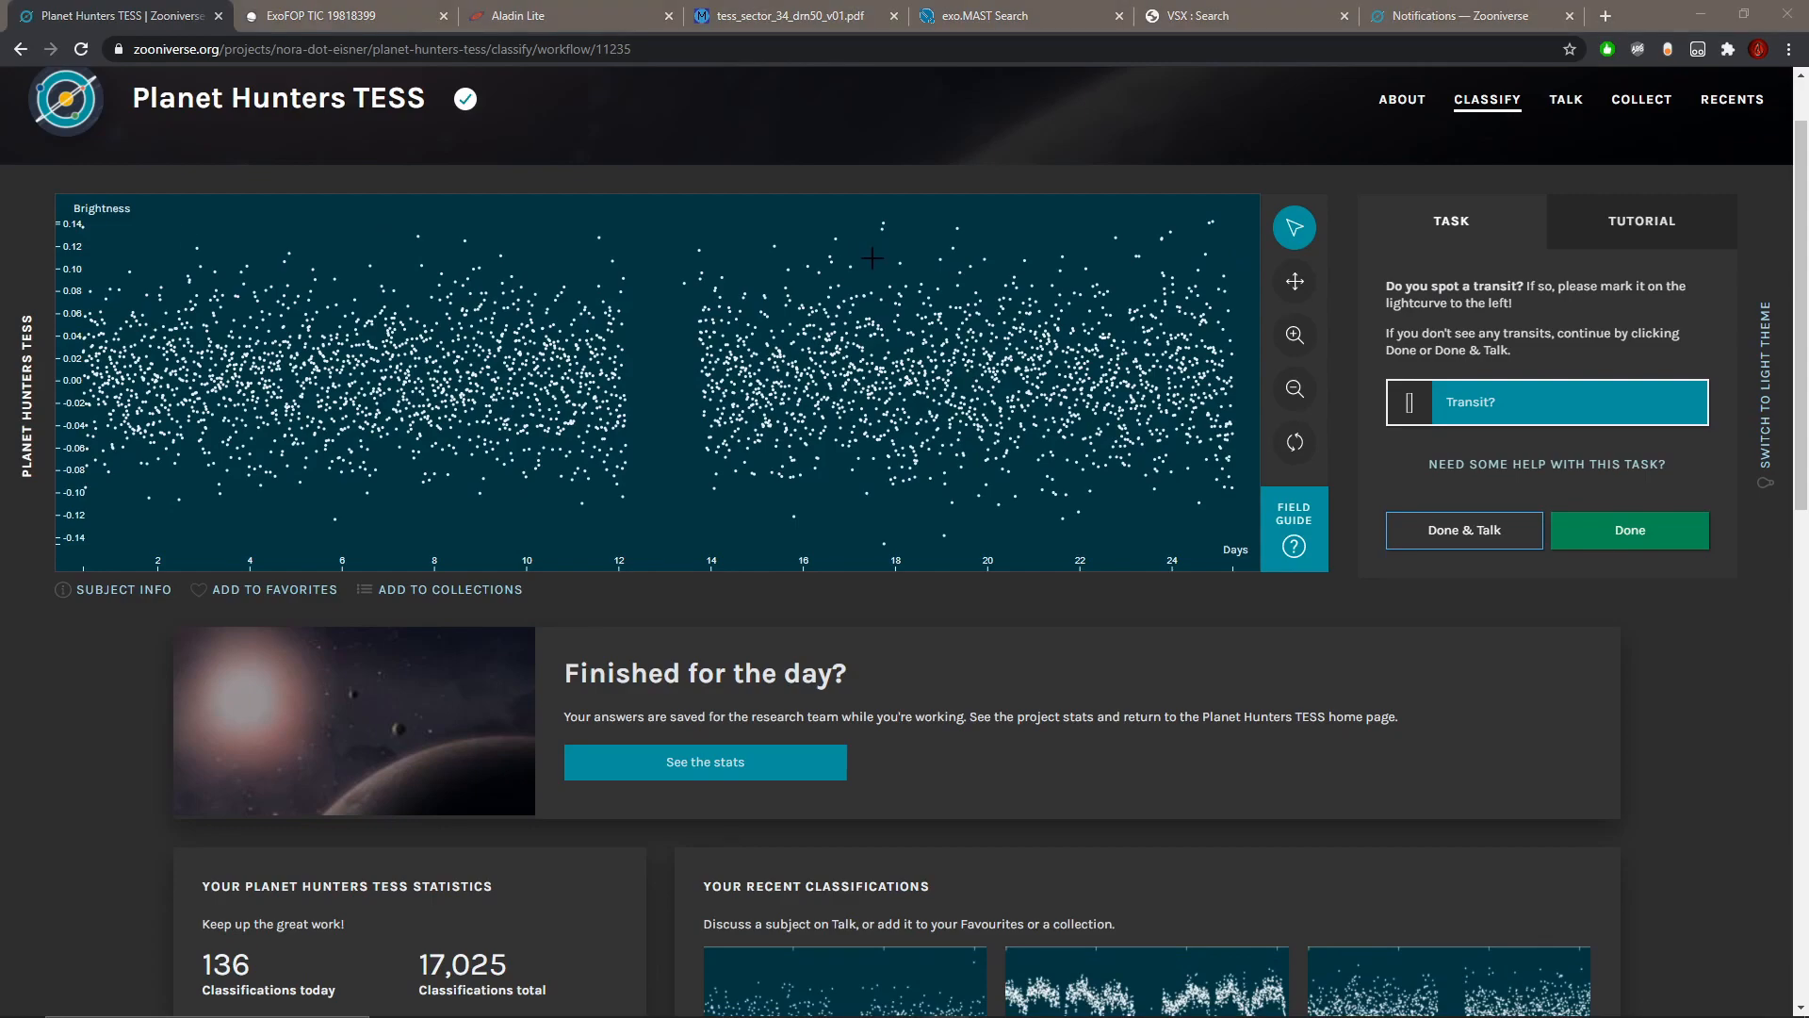
pyautogui.scroll(1, 838, 283)
pyautogui.scroll(-1, 838, 288)
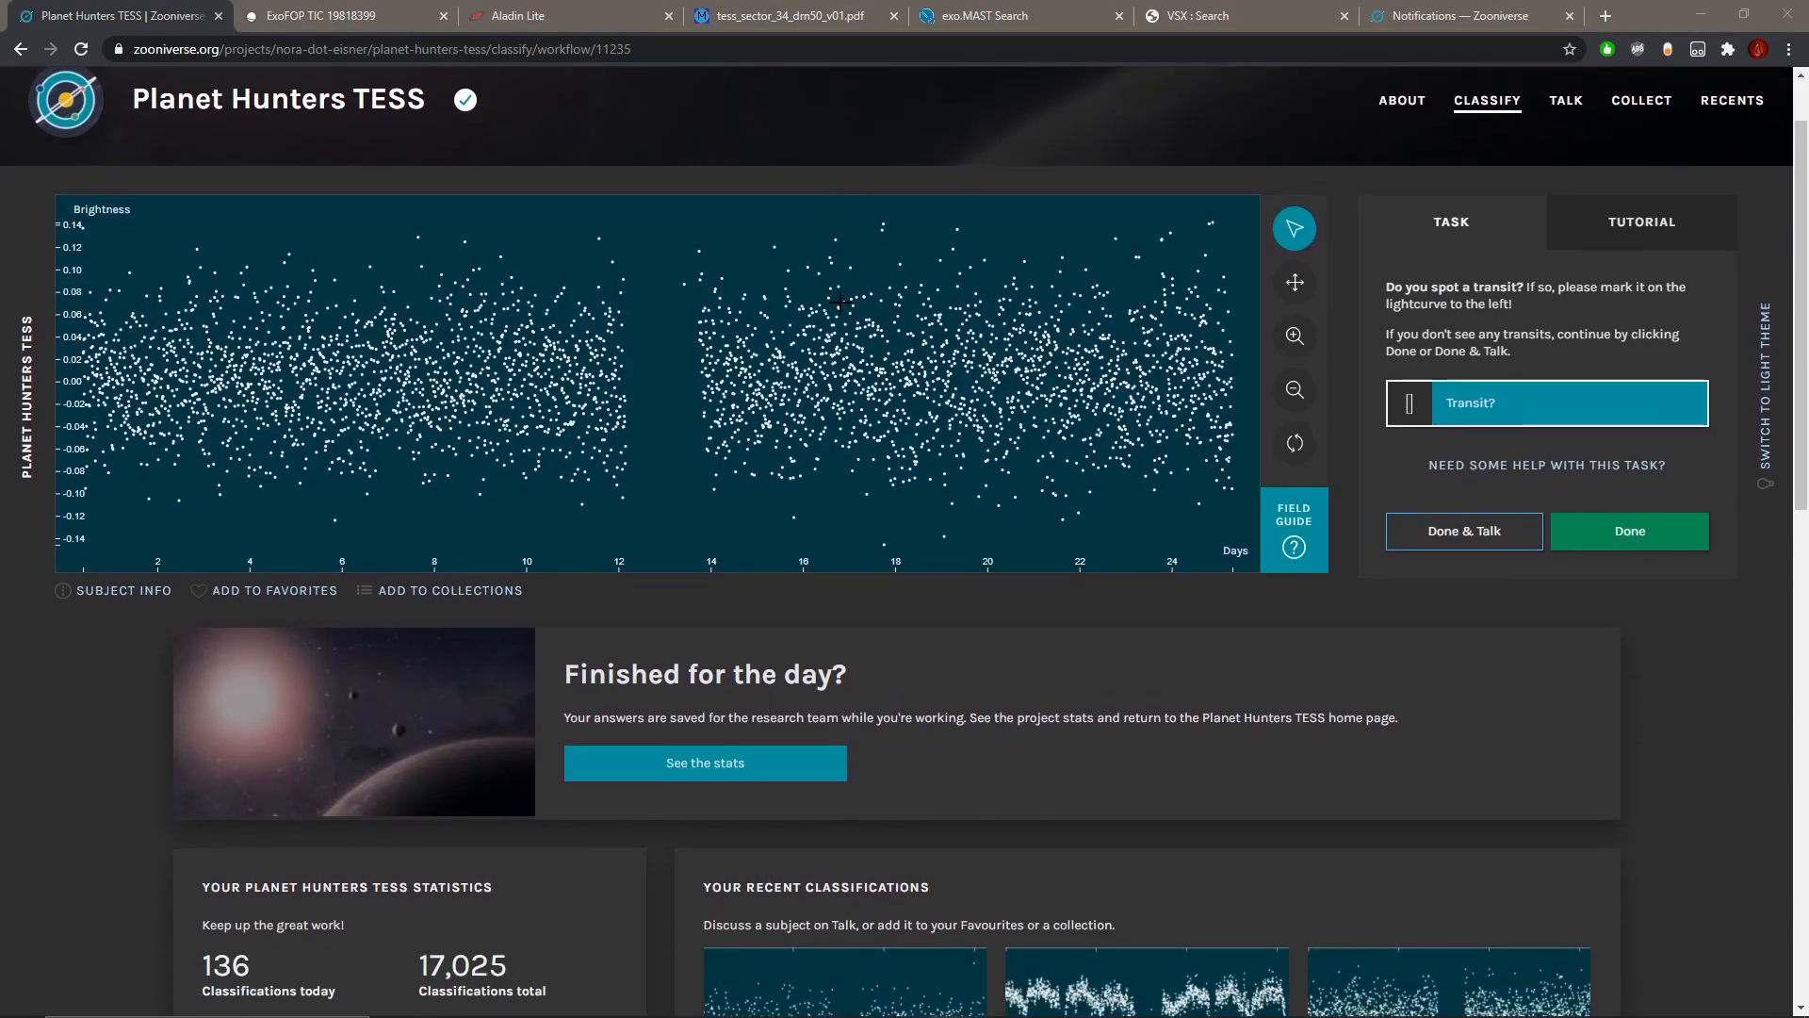
pyautogui.scroll(1, 840, 296)
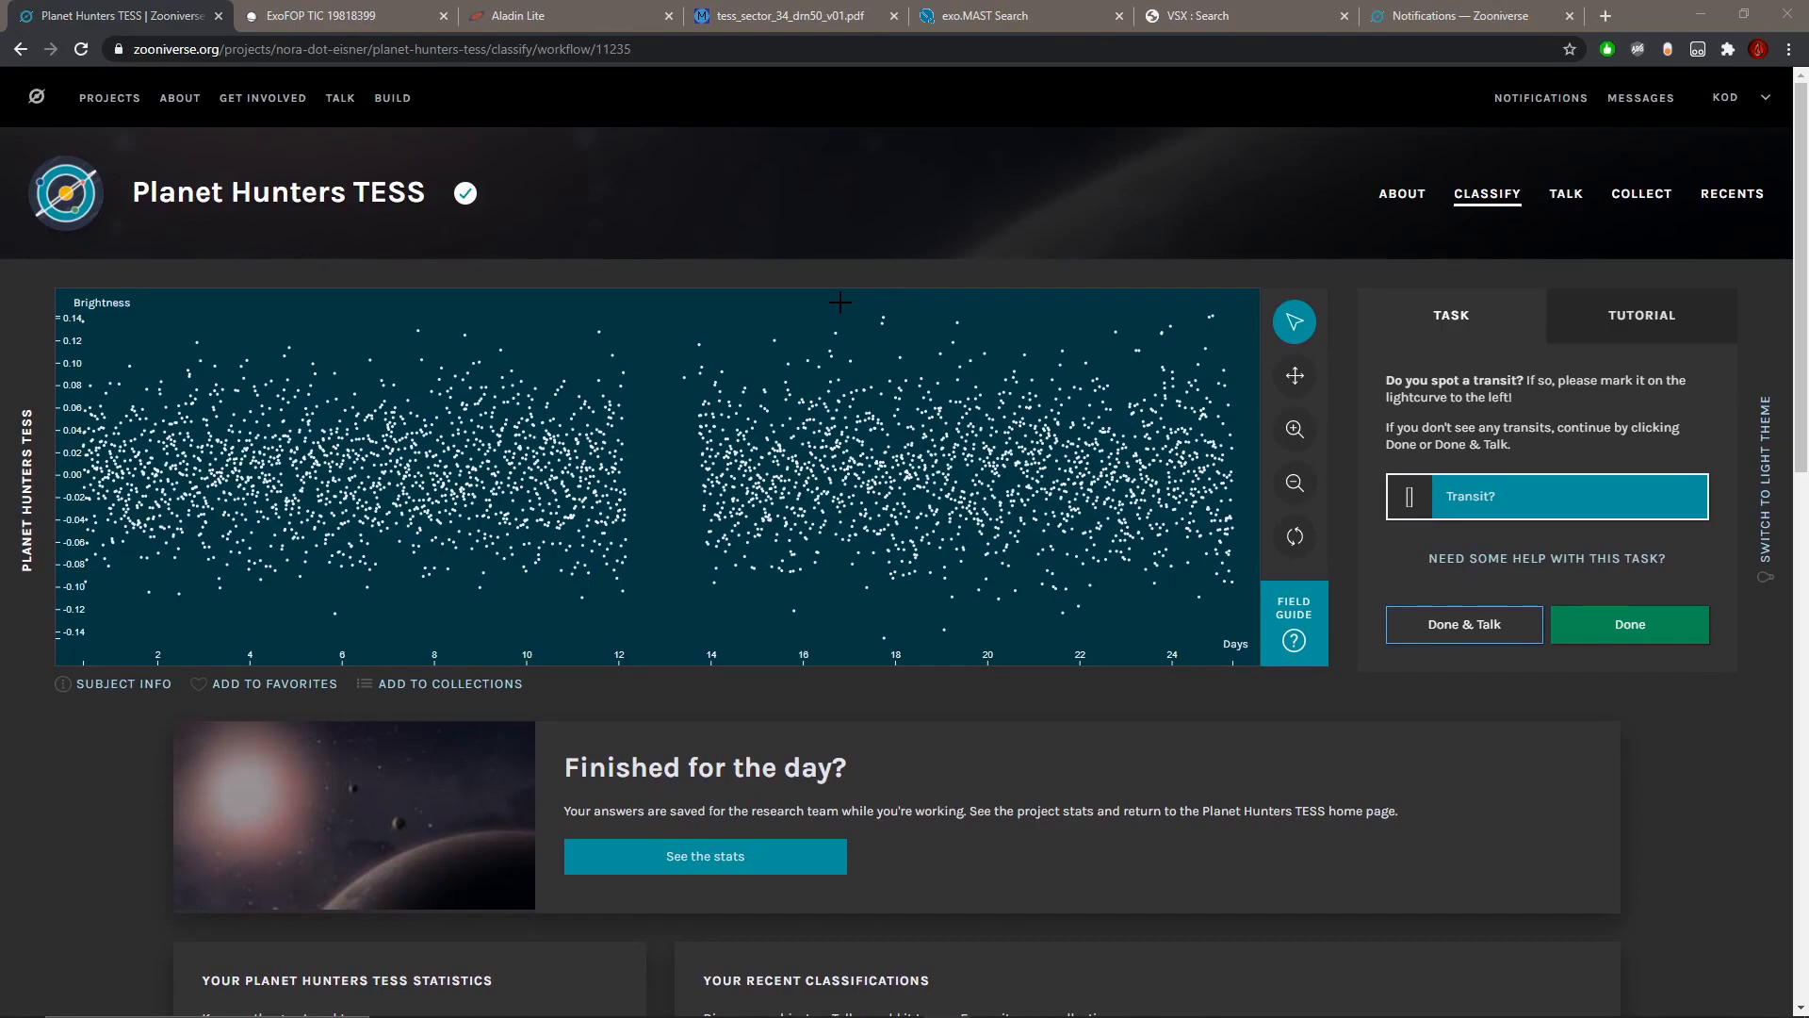
pyautogui.scroll(-1, 839, 303)
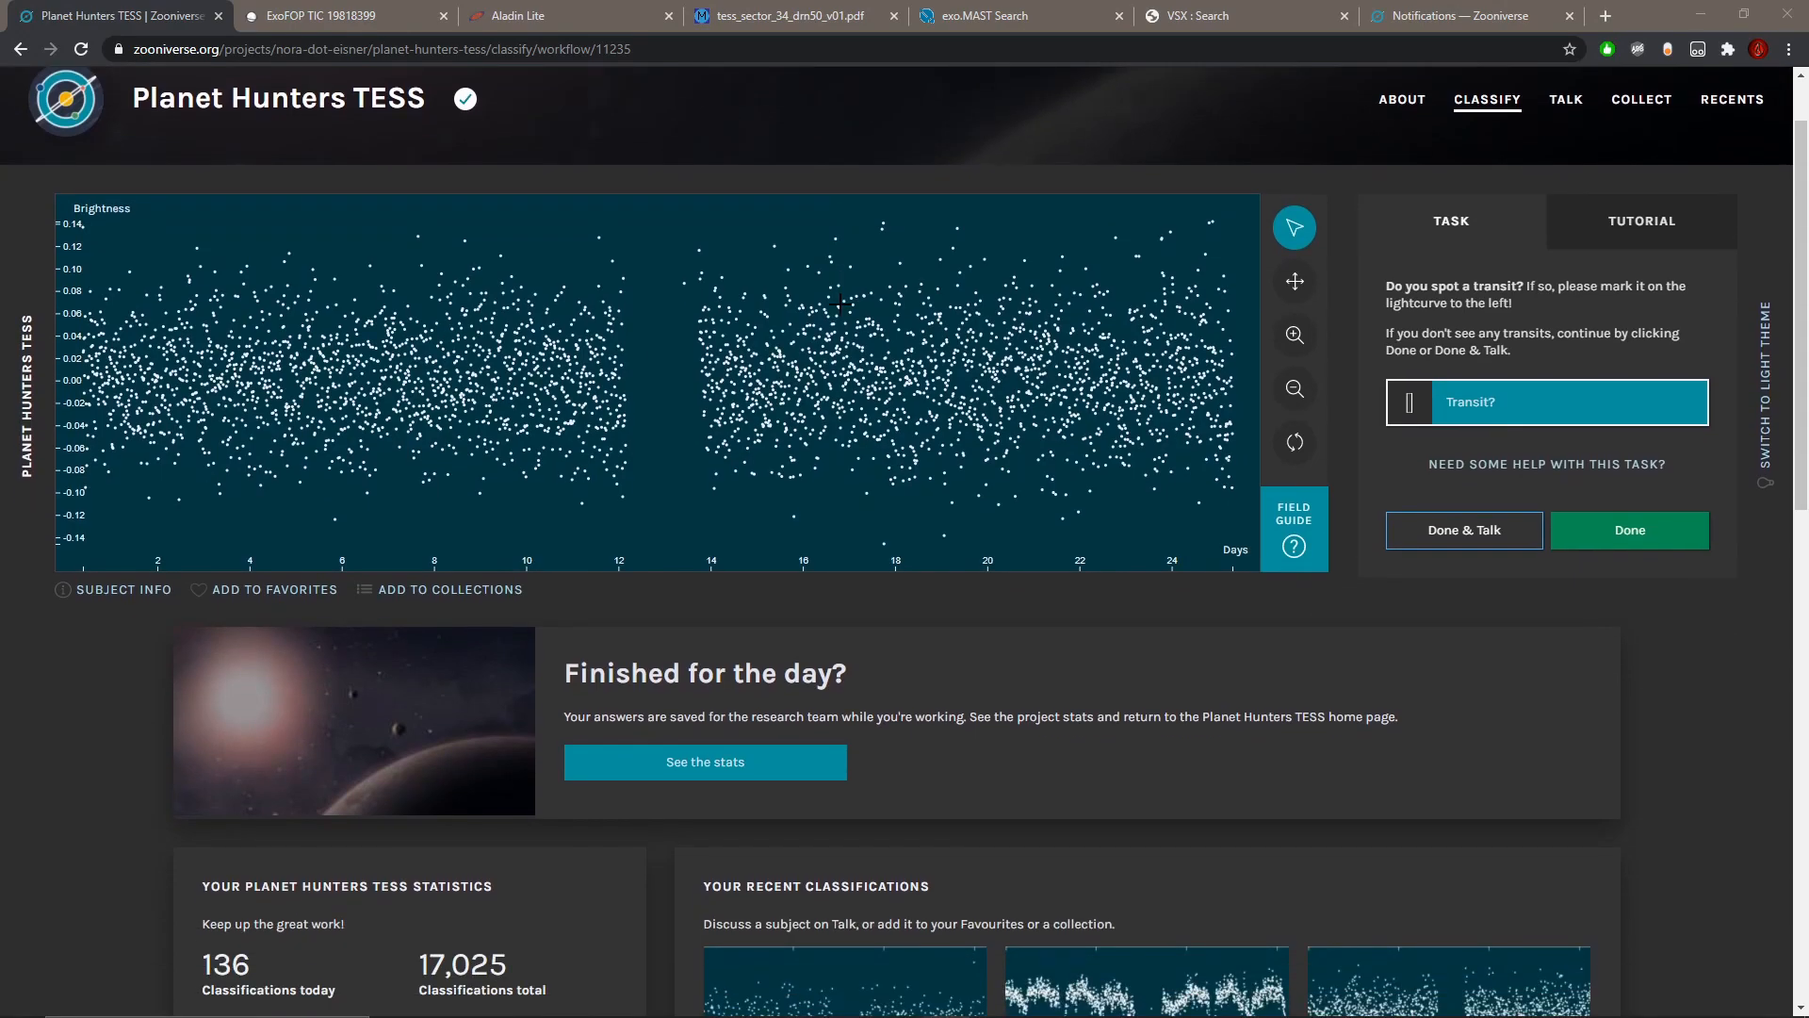
pyautogui.scroll(1, 839, 303)
# Step: Refresh the Zooniverse notifications and open the discussion reply for Subject 58298363
pyautogui.click(1460, 15)
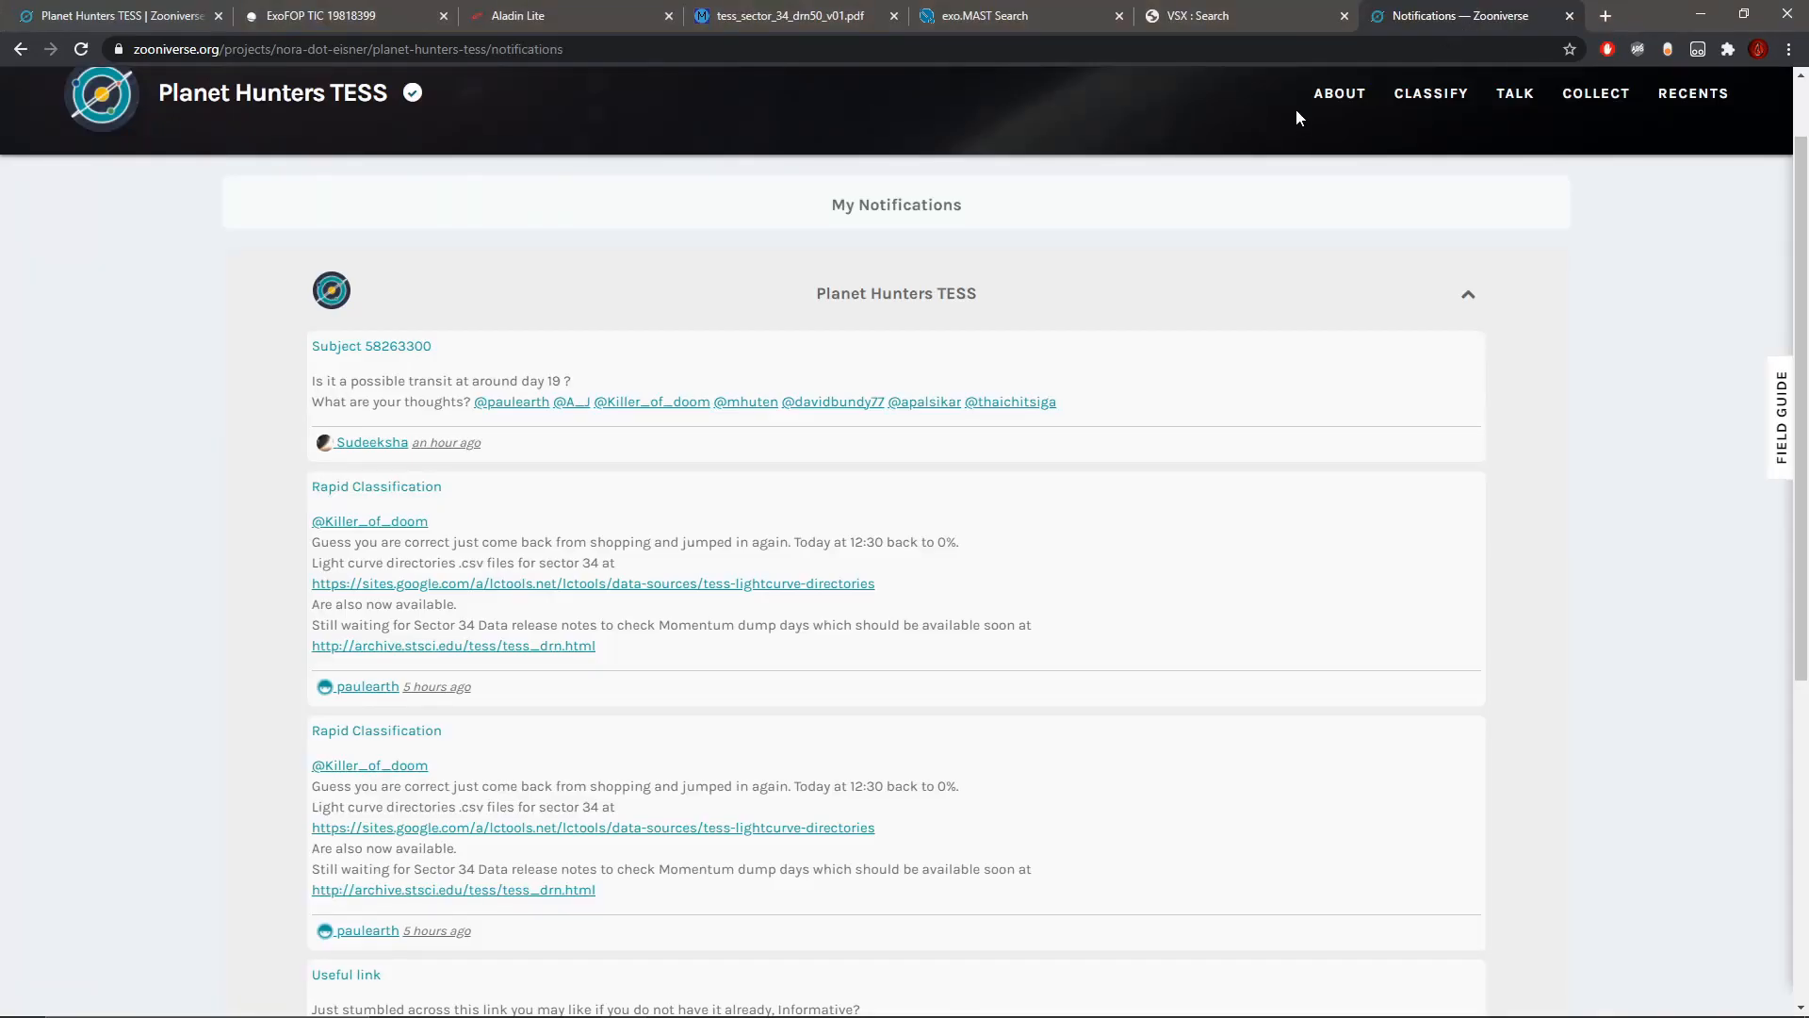
pyautogui.click(90, 54)
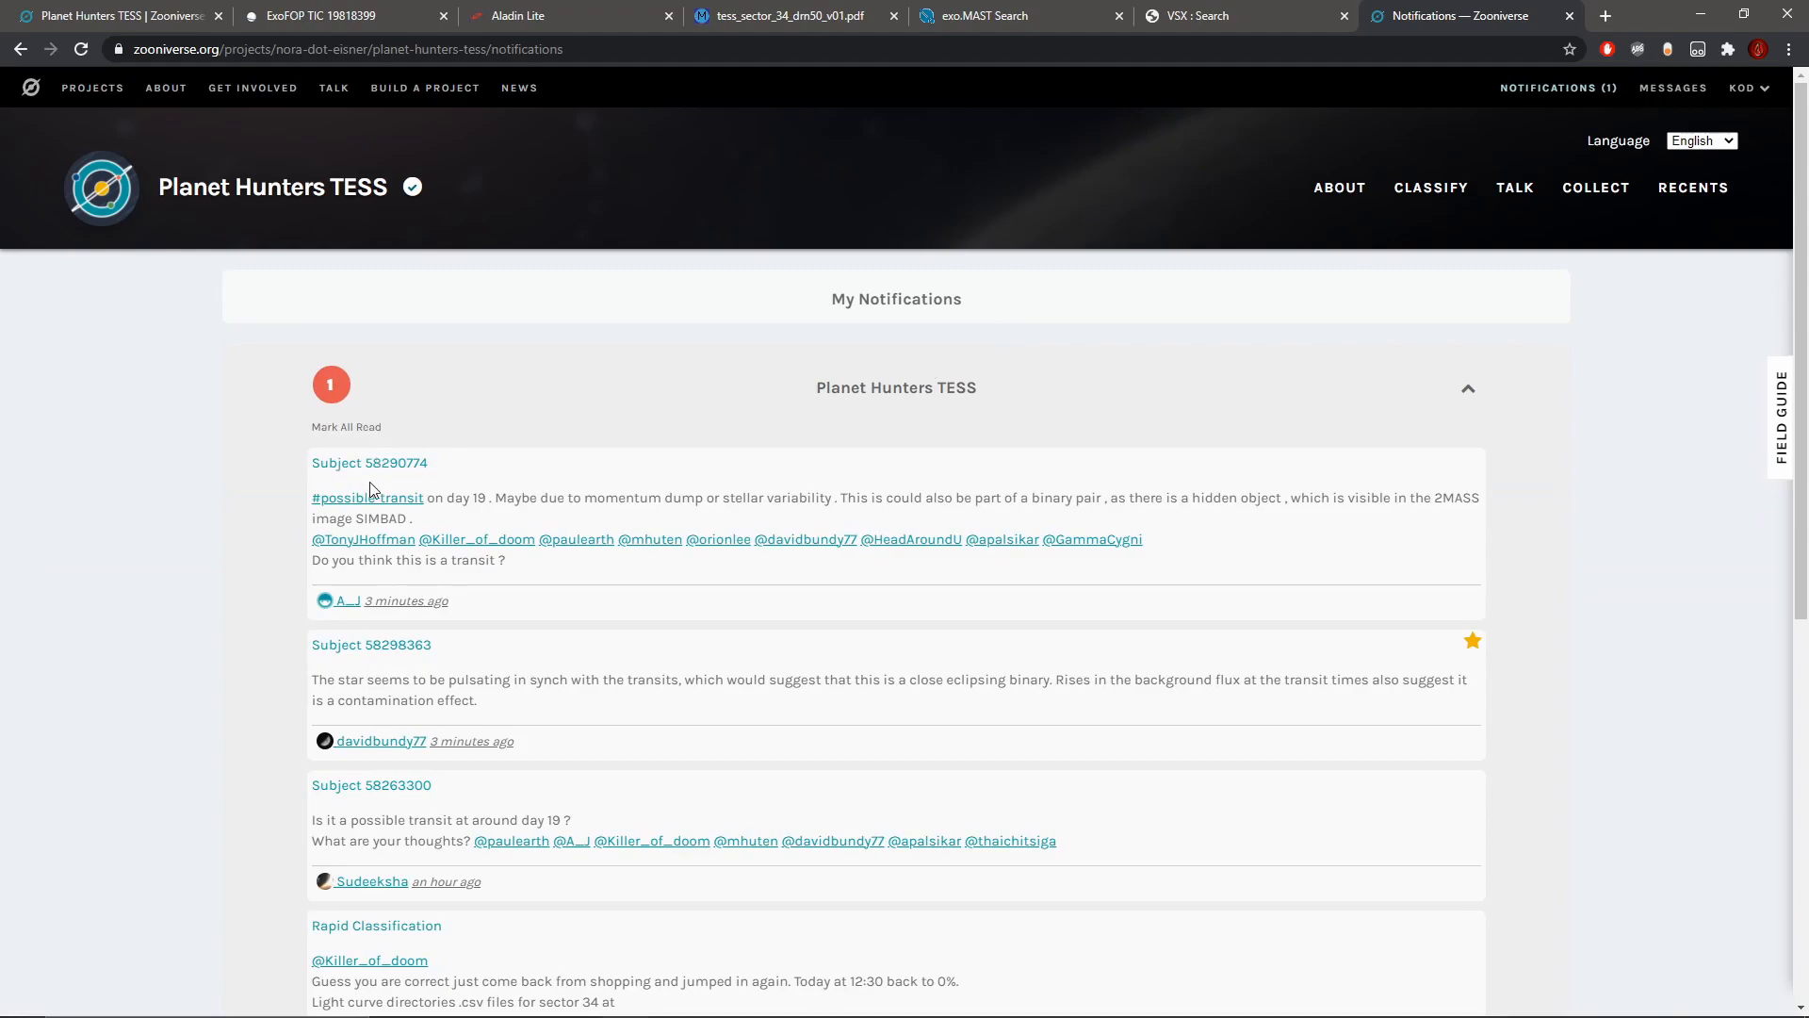
pyautogui.click(410, 648)
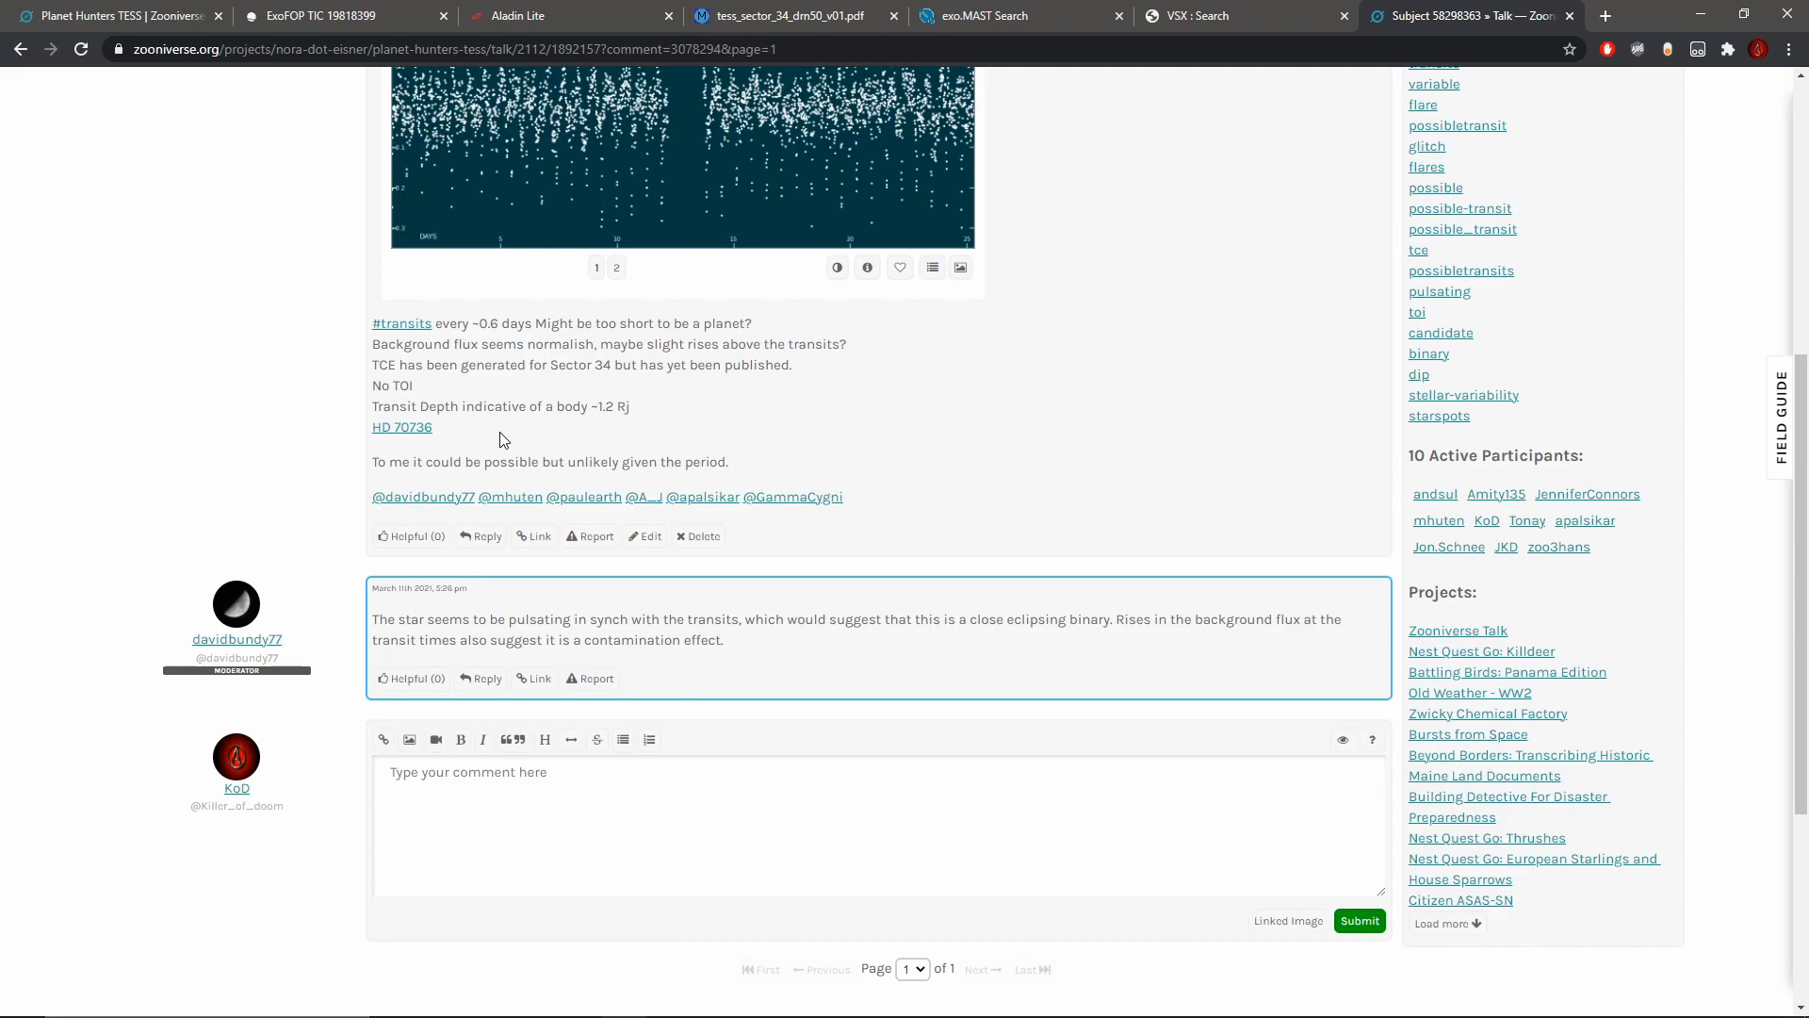
# Step: Read the moderator's reply on pulsation, a close eclipsing binary and contamination, and compare it with the light curve of Subject 58298363
pyautogui.moveTo(373, 619); pyautogui.dragTo(744, 620)
pyautogui.click(453, 620)
pyautogui.moveTo(949, 615); pyautogui.dragTo(1123, 647)
pyautogui.click(855, 664)
pyautogui.scroll(2, 808, 646)
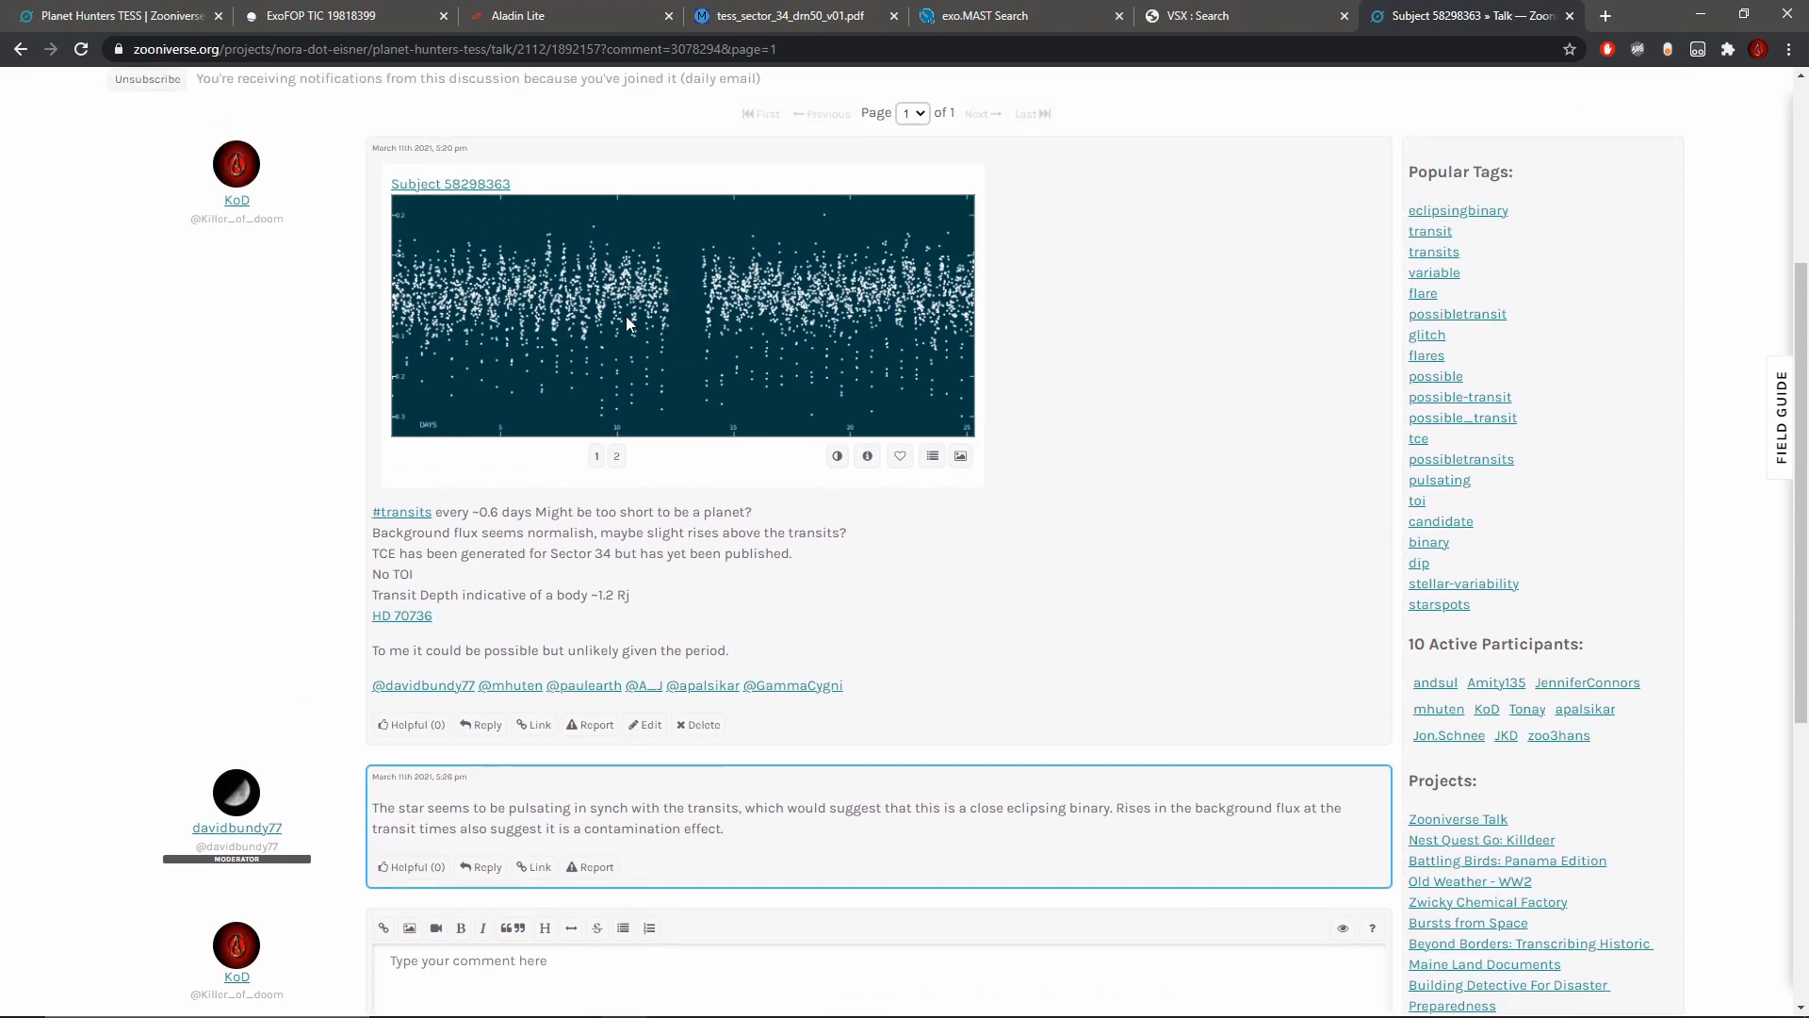
pyautogui.scroll(-1, 1001, 437)
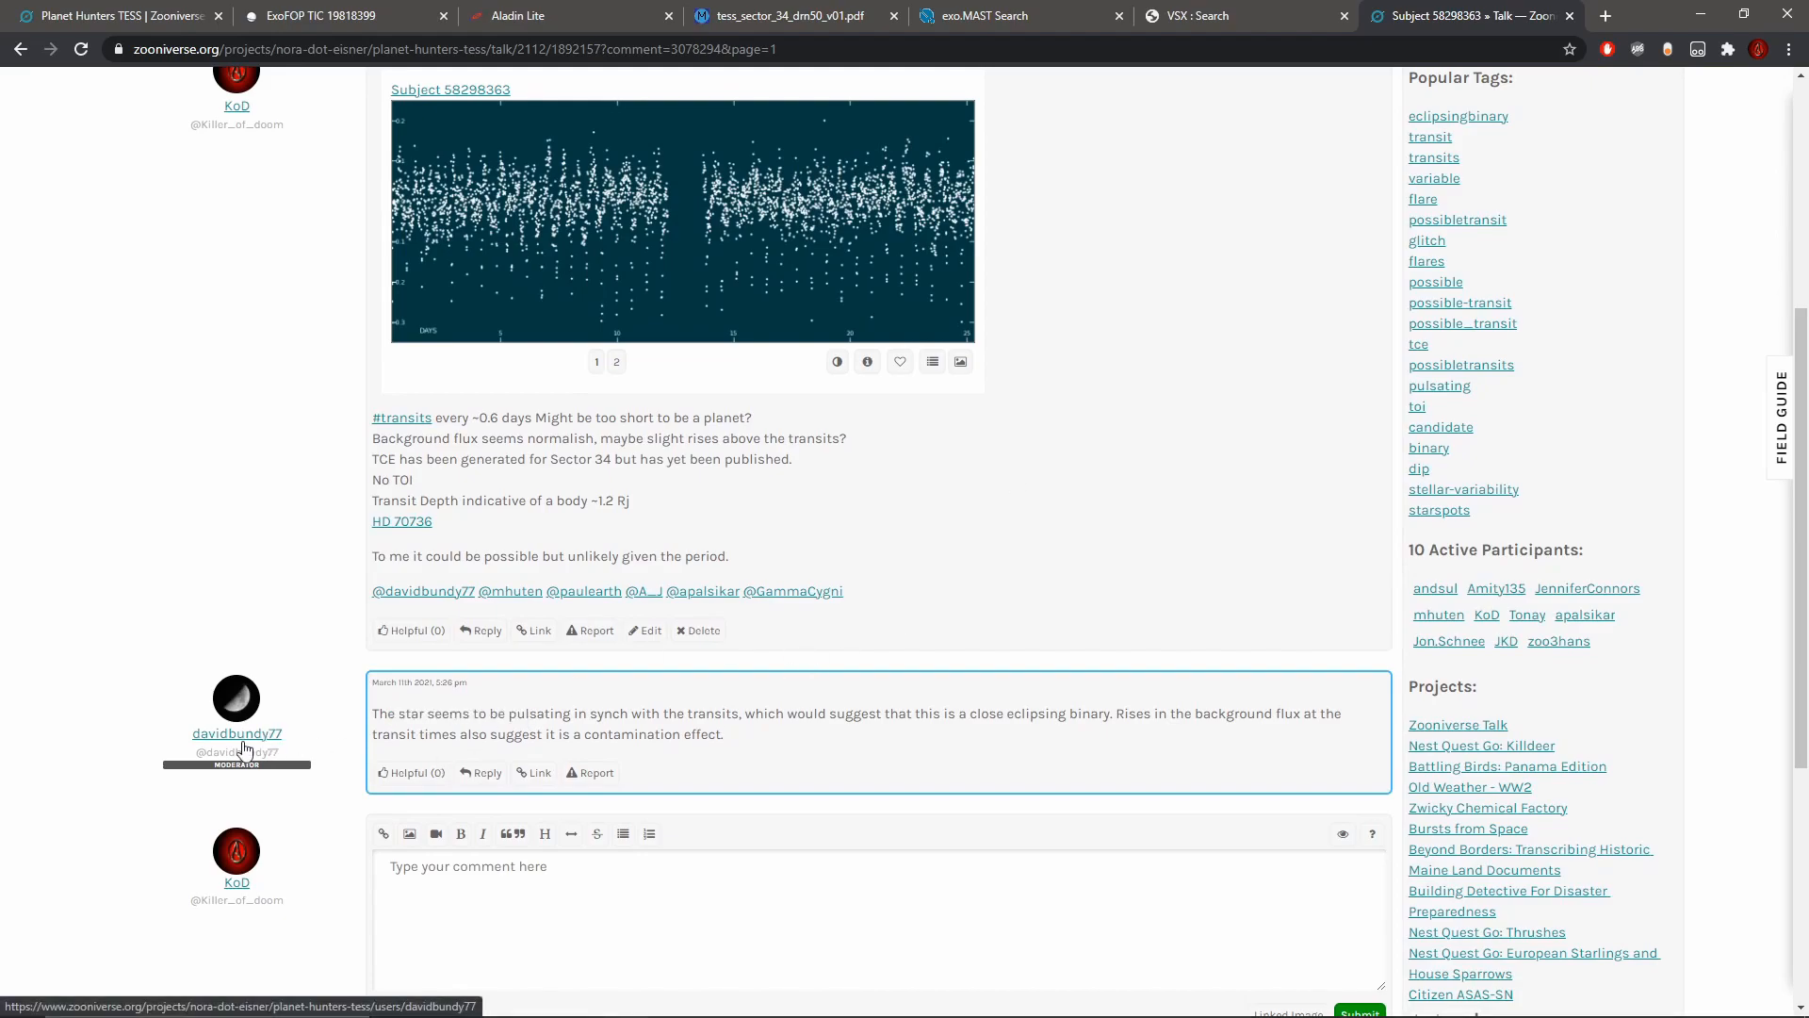
pyautogui.moveTo(828, 713); pyautogui.dragTo(726, 734)
pyautogui.click(916, 763)
pyautogui.moveTo(994, 716); pyautogui.dragTo(1116, 716)
pyautogui.click(1096, 702)
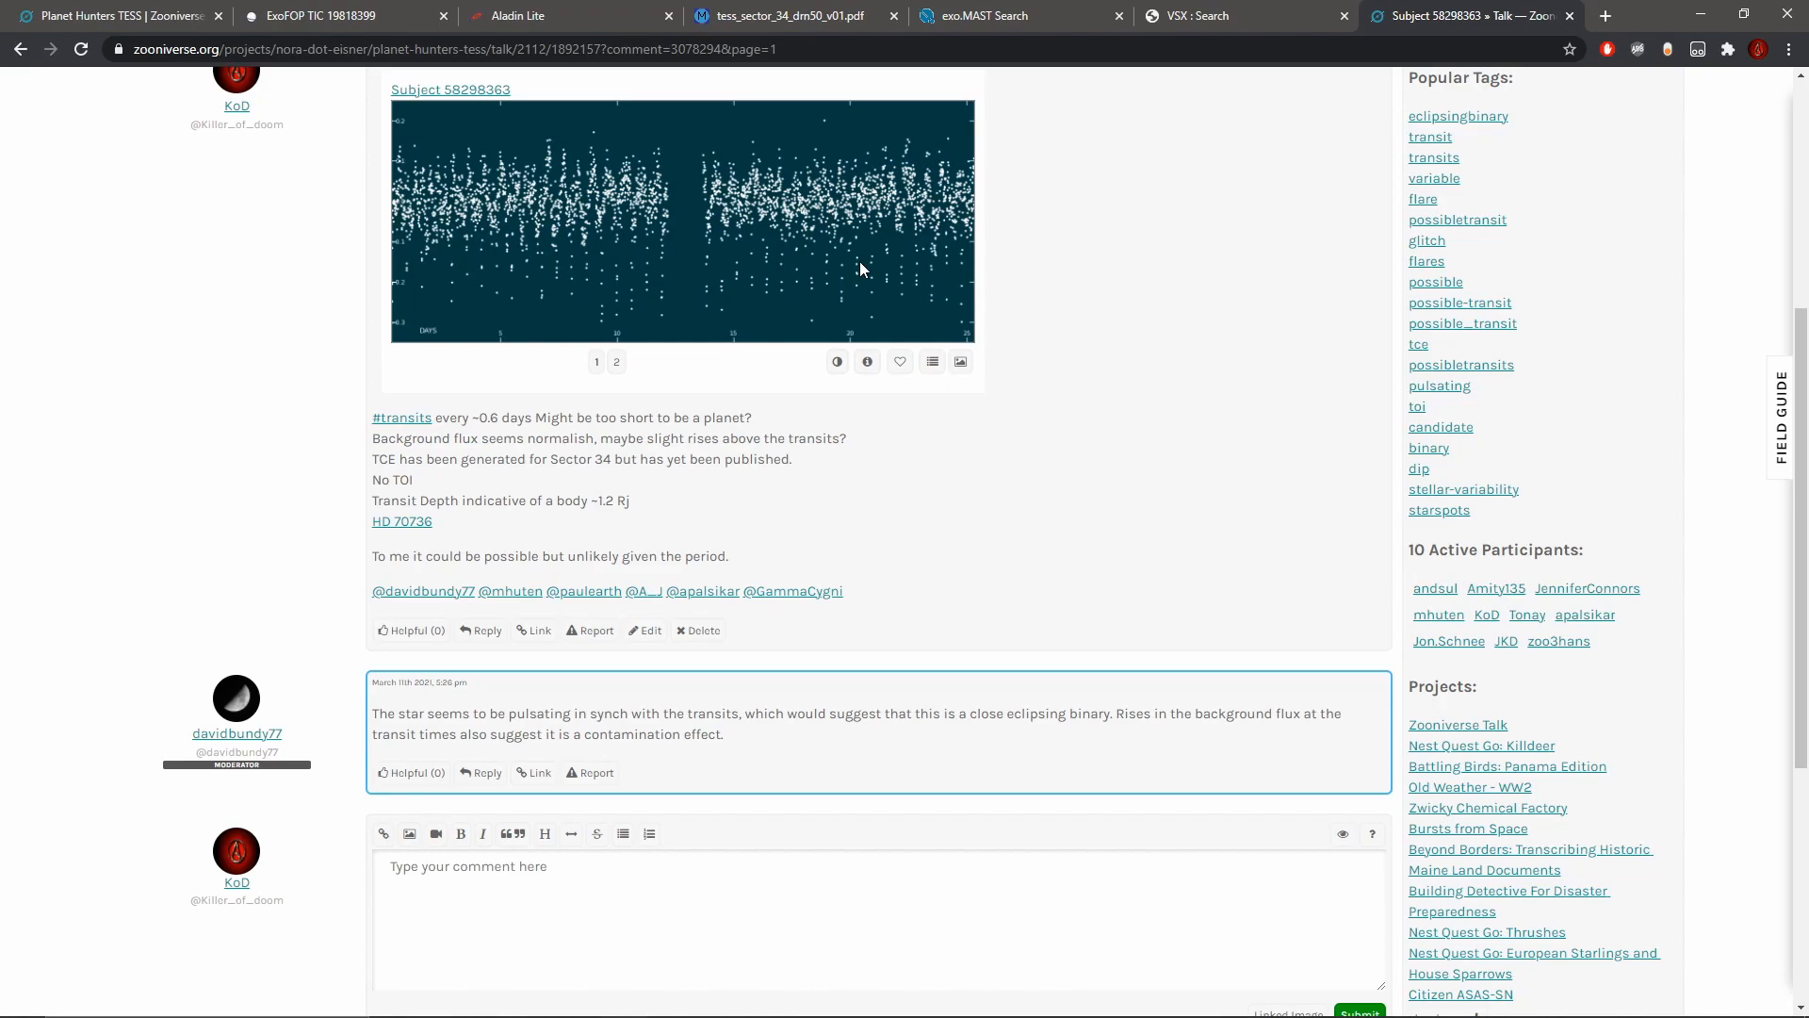
pyautogui.scroll(2, 881, 290)
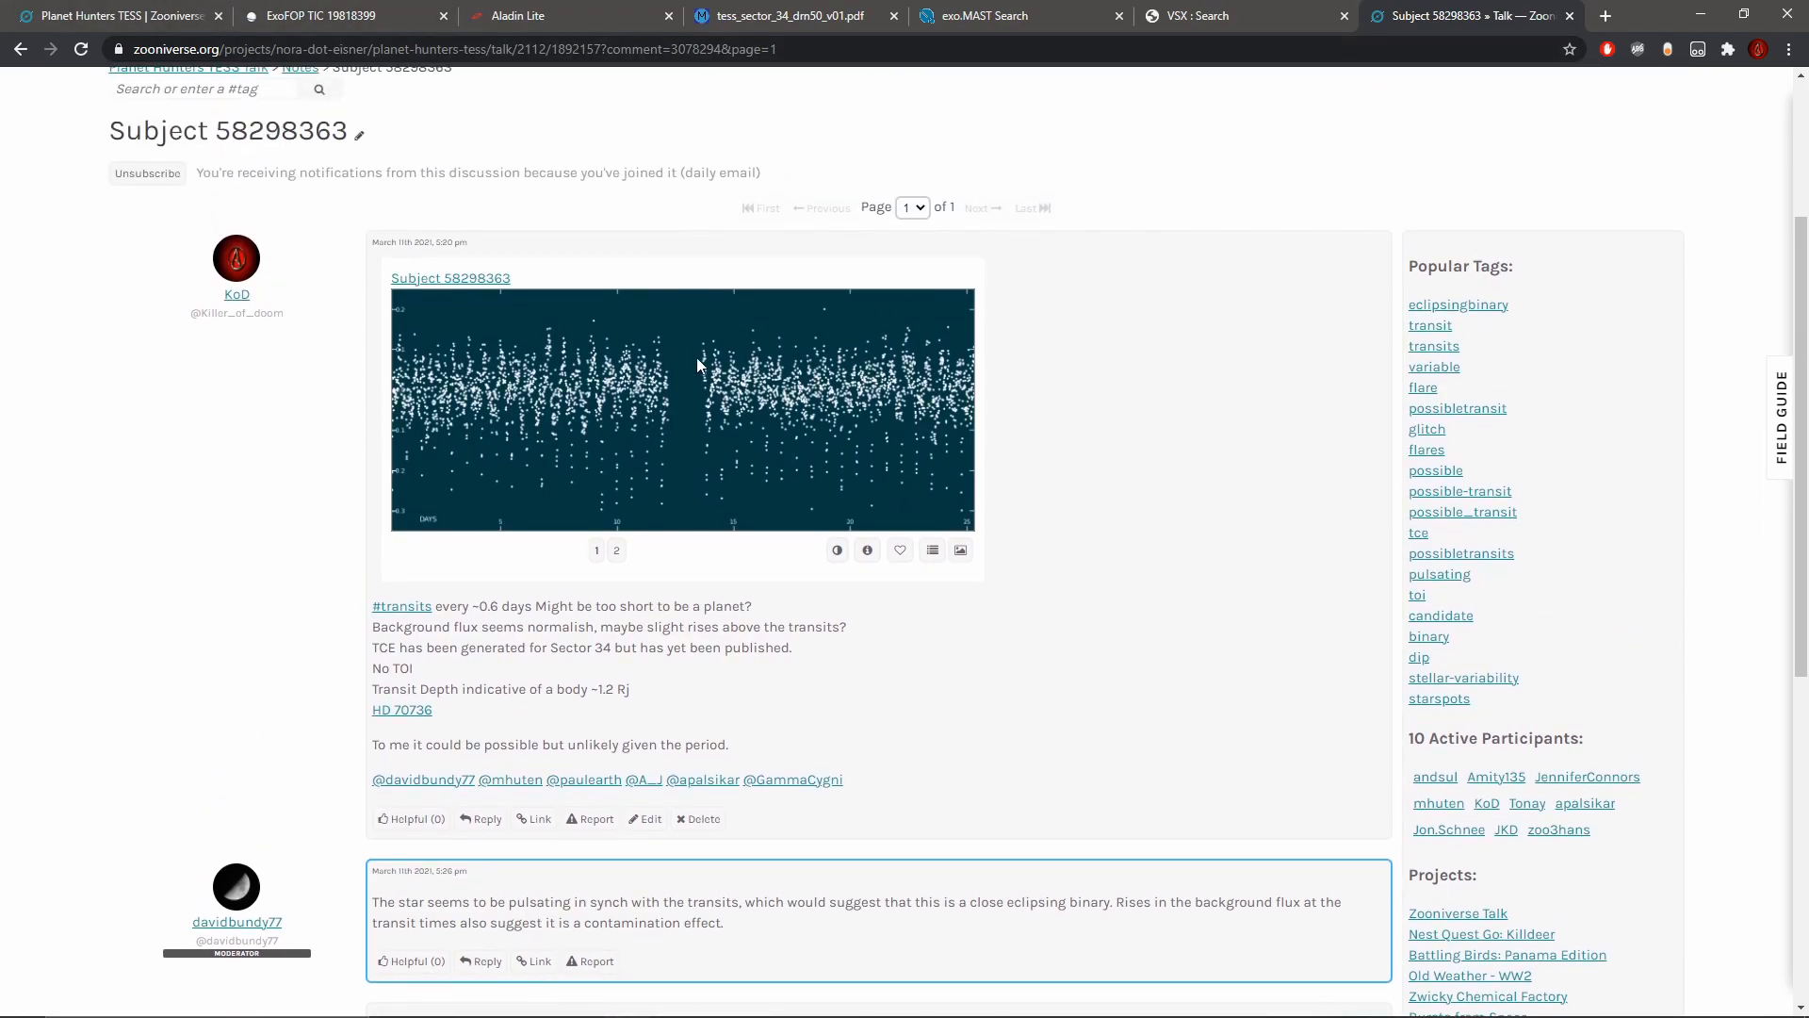
# Step: Return to the classification and submit the current light curve without marking any transit
pyautogui.click(150, 13)
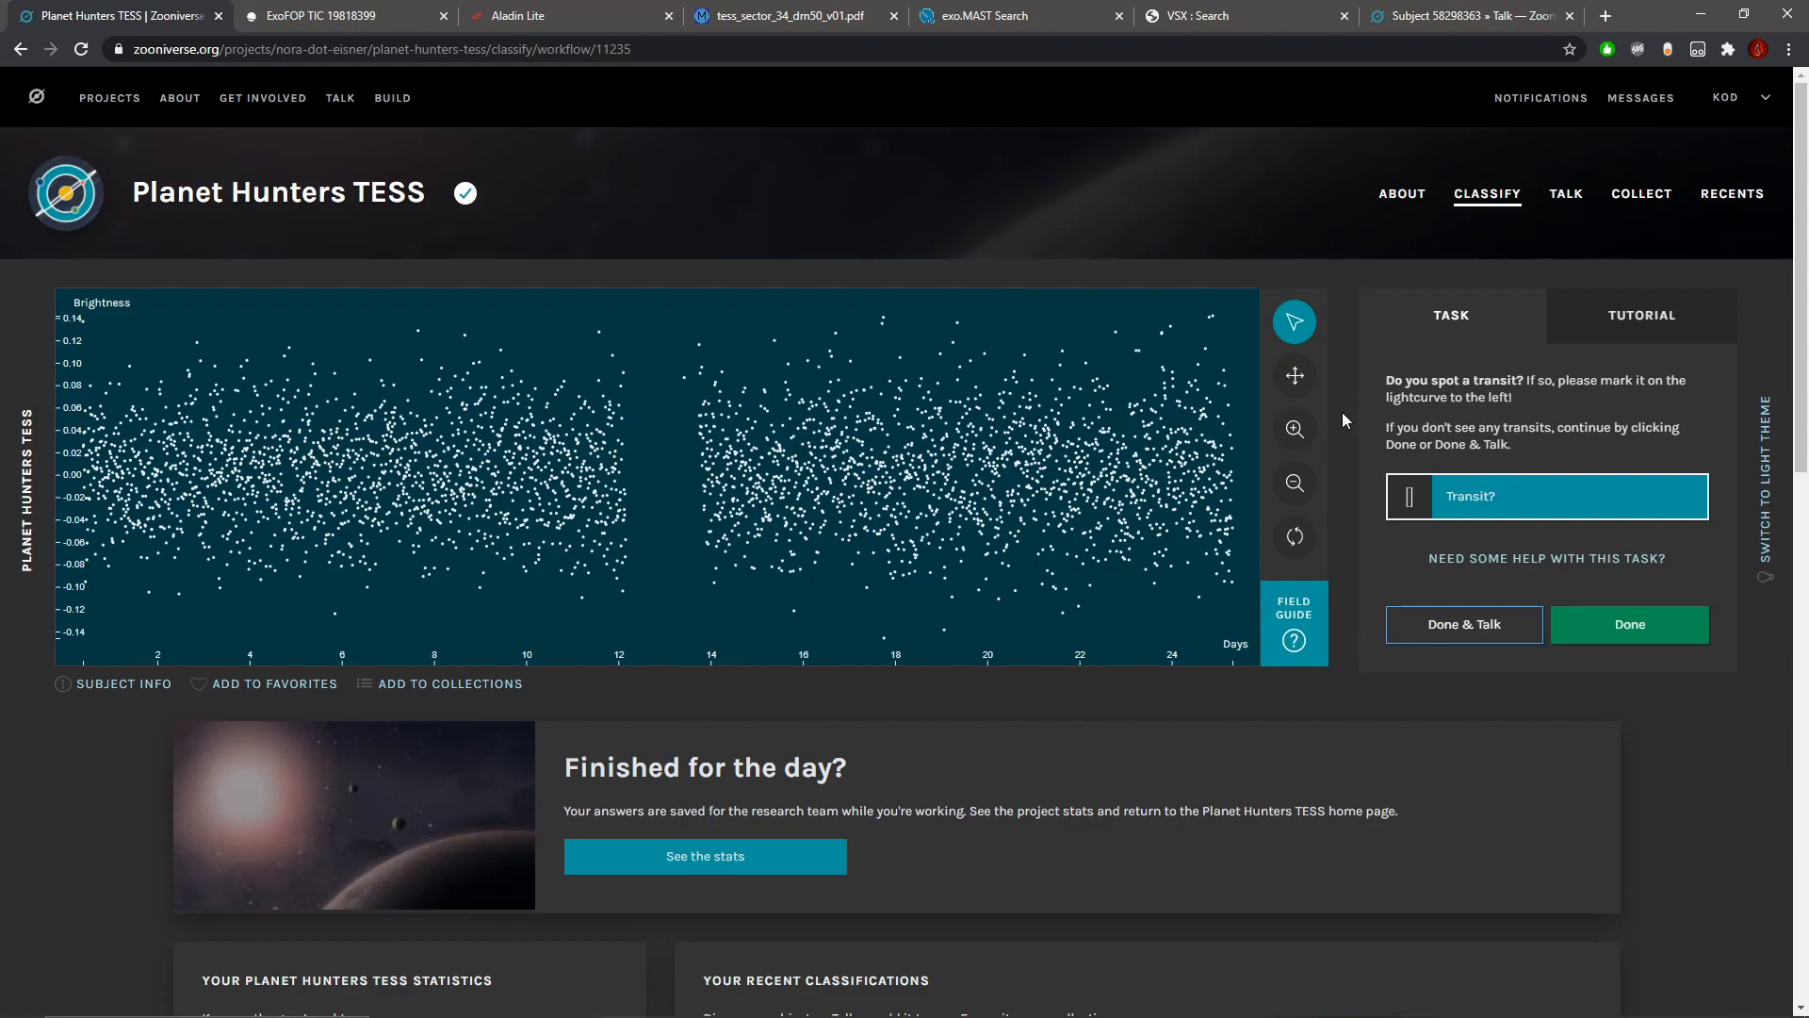
pyautogui.scroll(-2, 1196, 517)
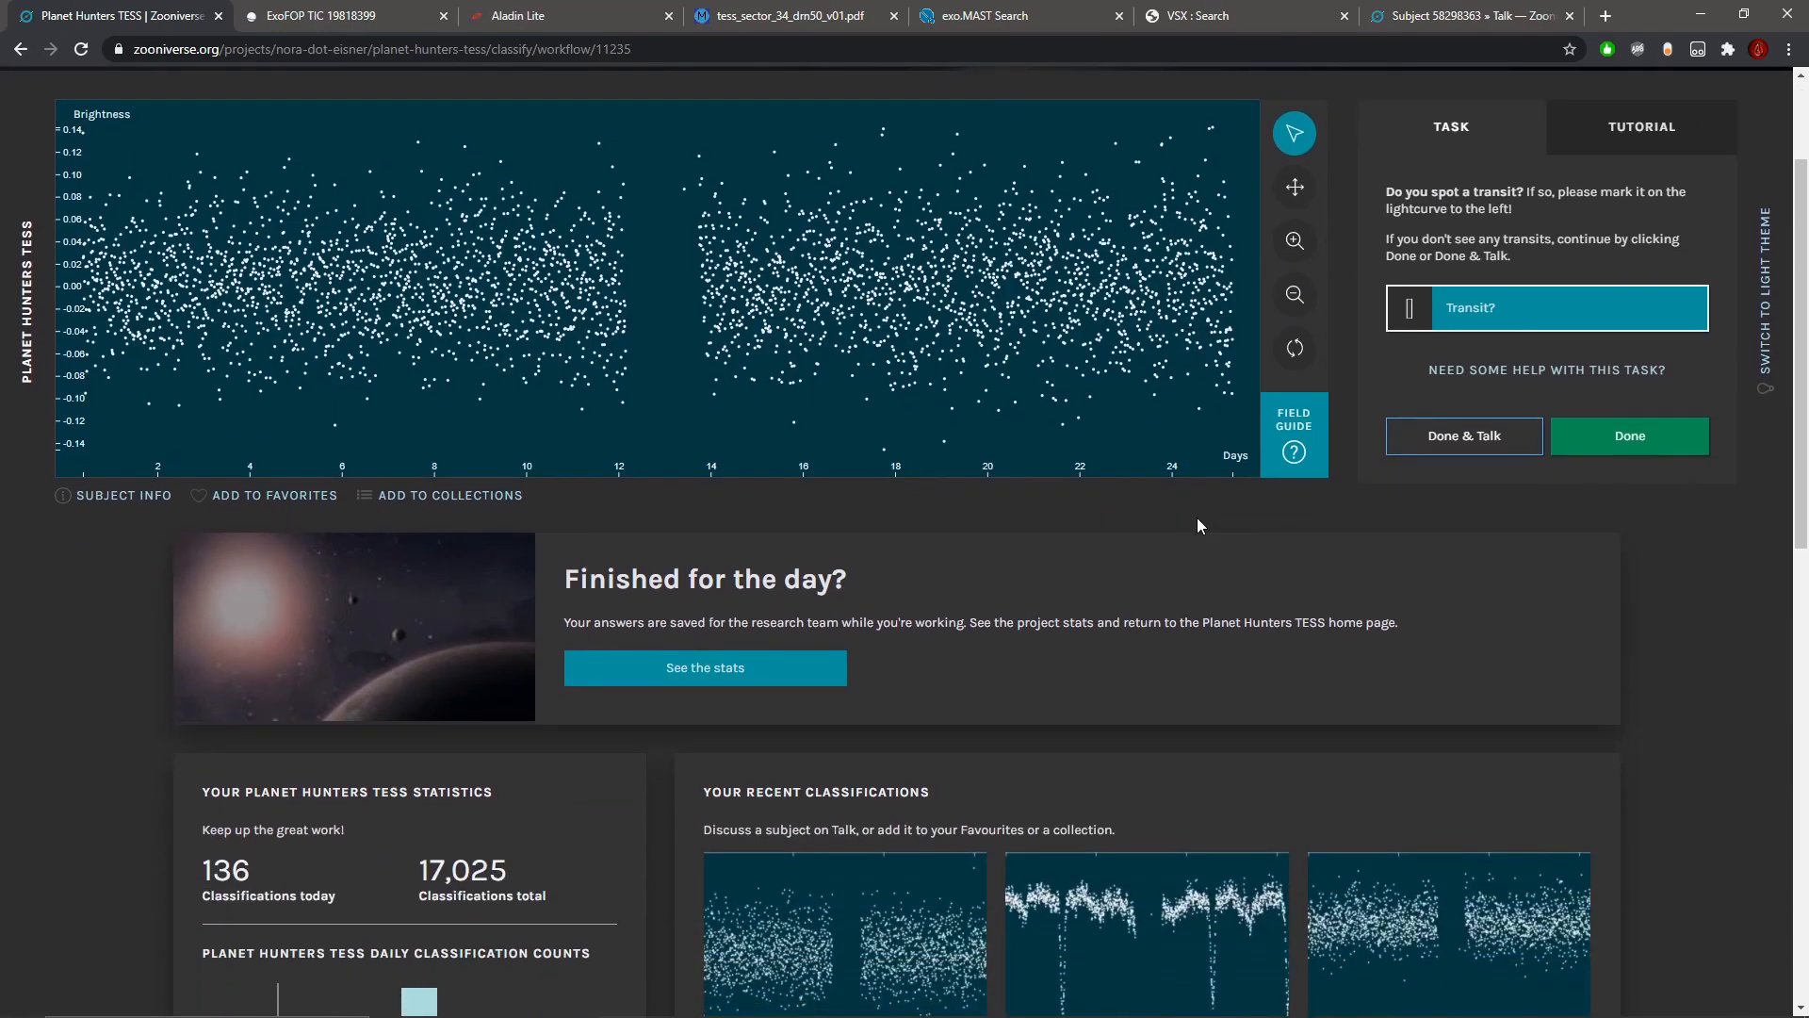
pyautogui.scroll(2, 1197, 525)
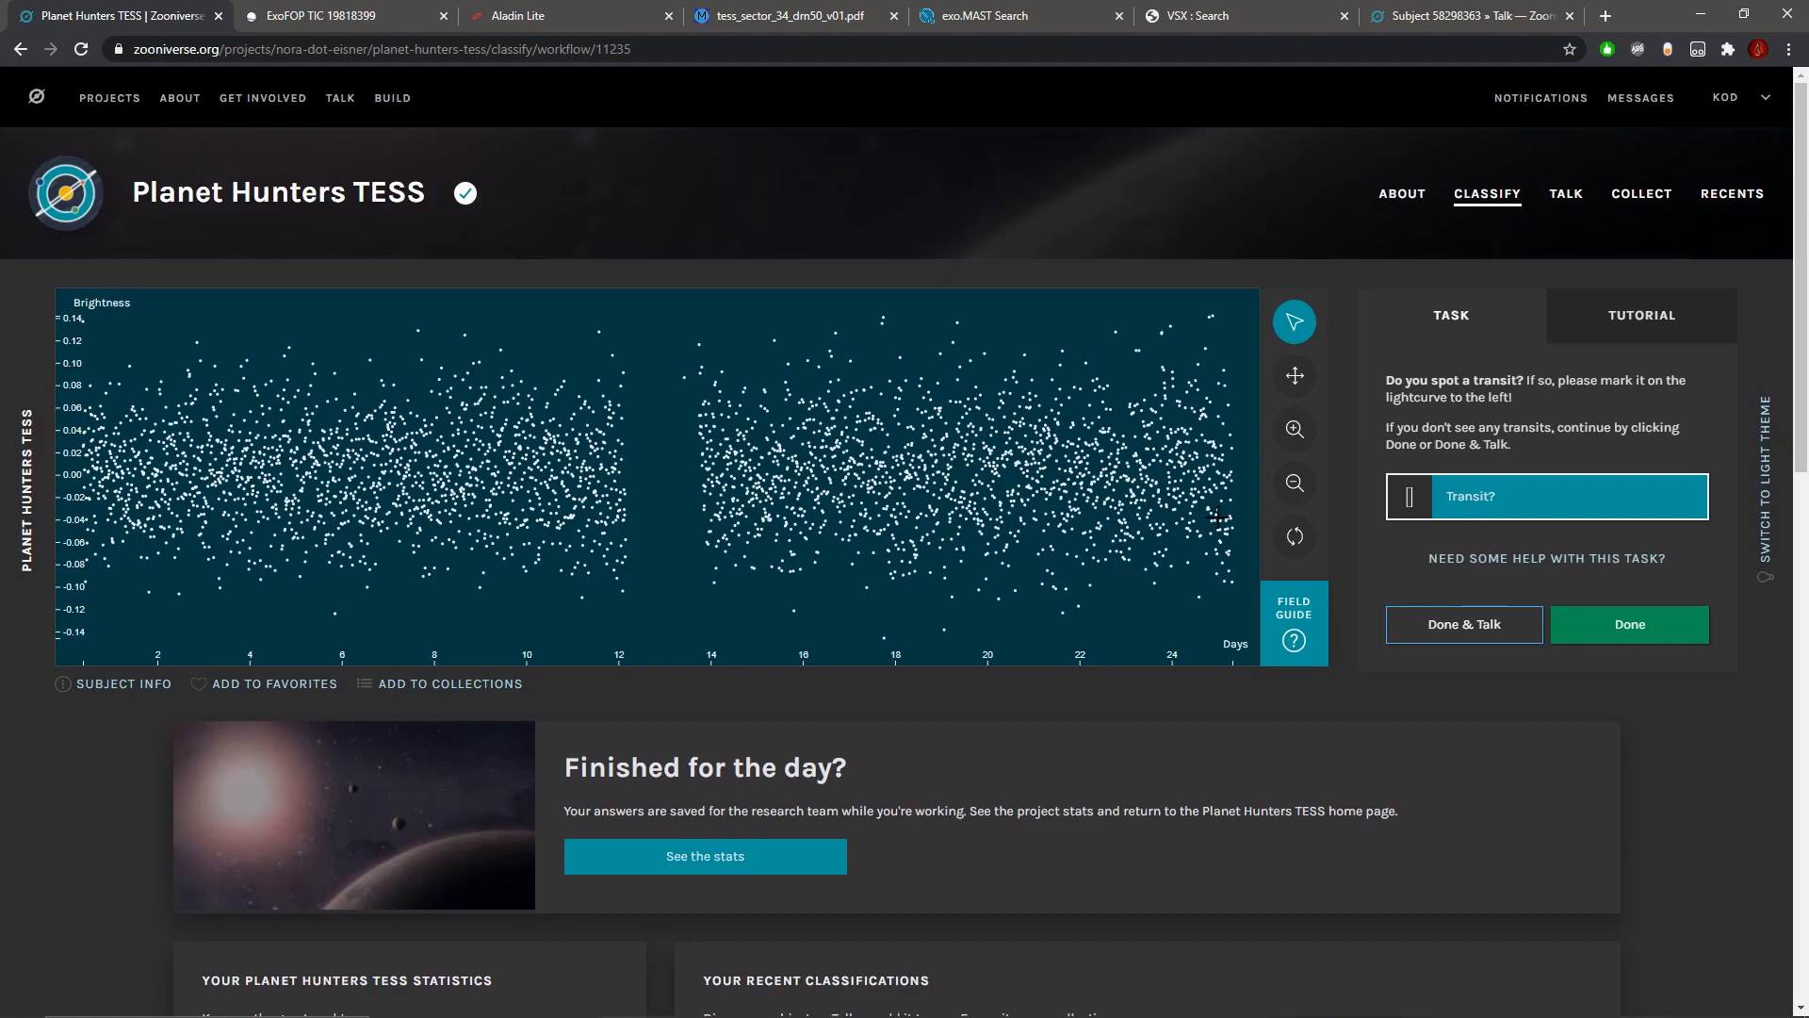
pyautogui.click(1643, 637)
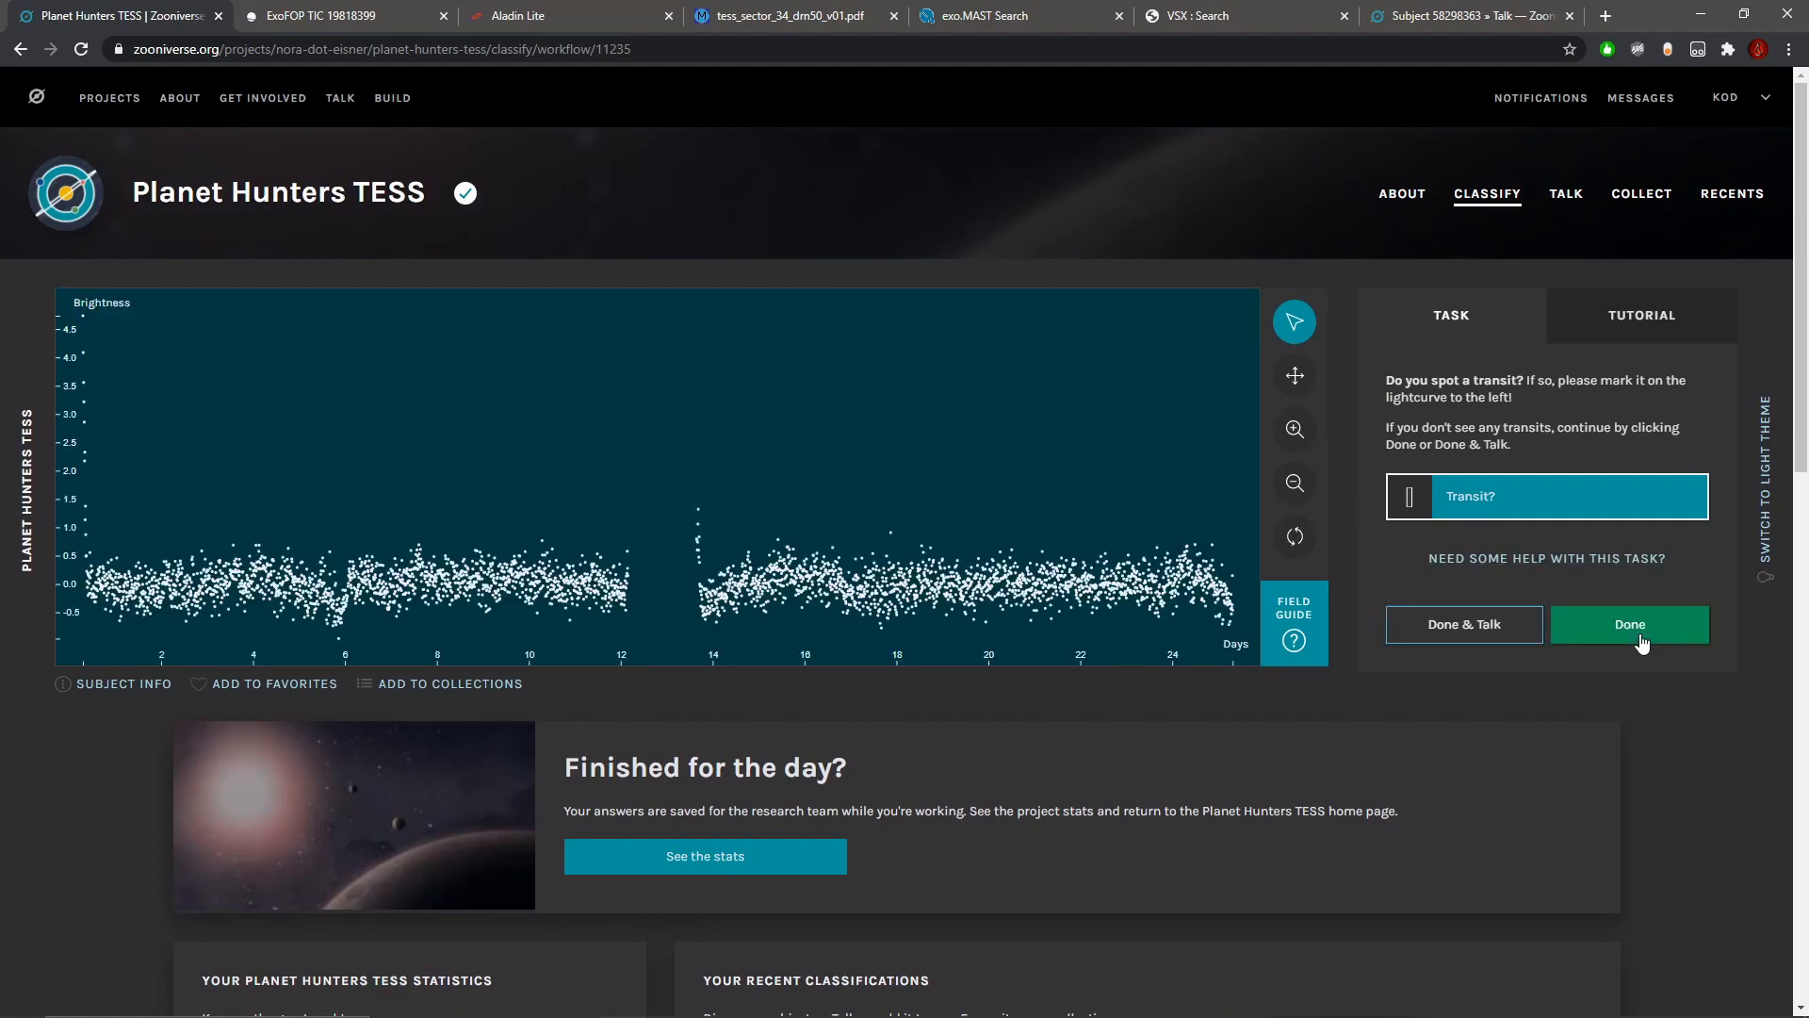
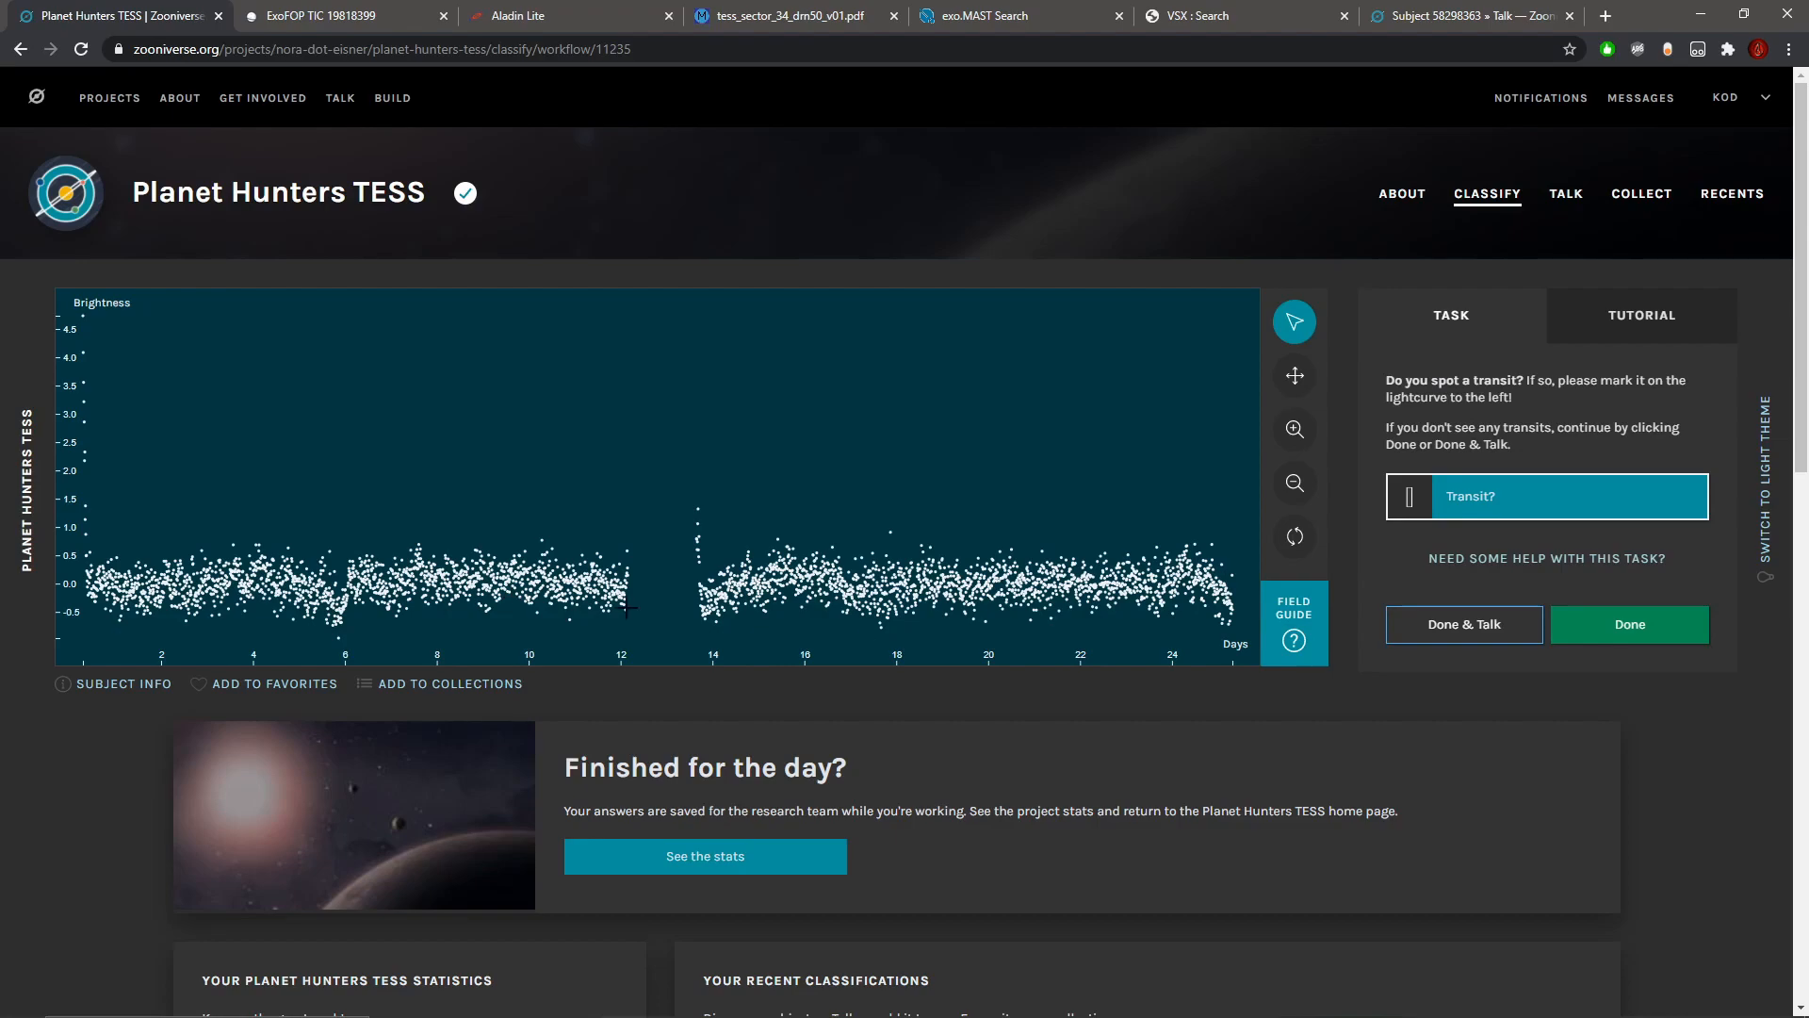
# Step: Inspect the dip near day 6 up close and submit the light curve without marking any transit
pyautogui.click(1292, 431)
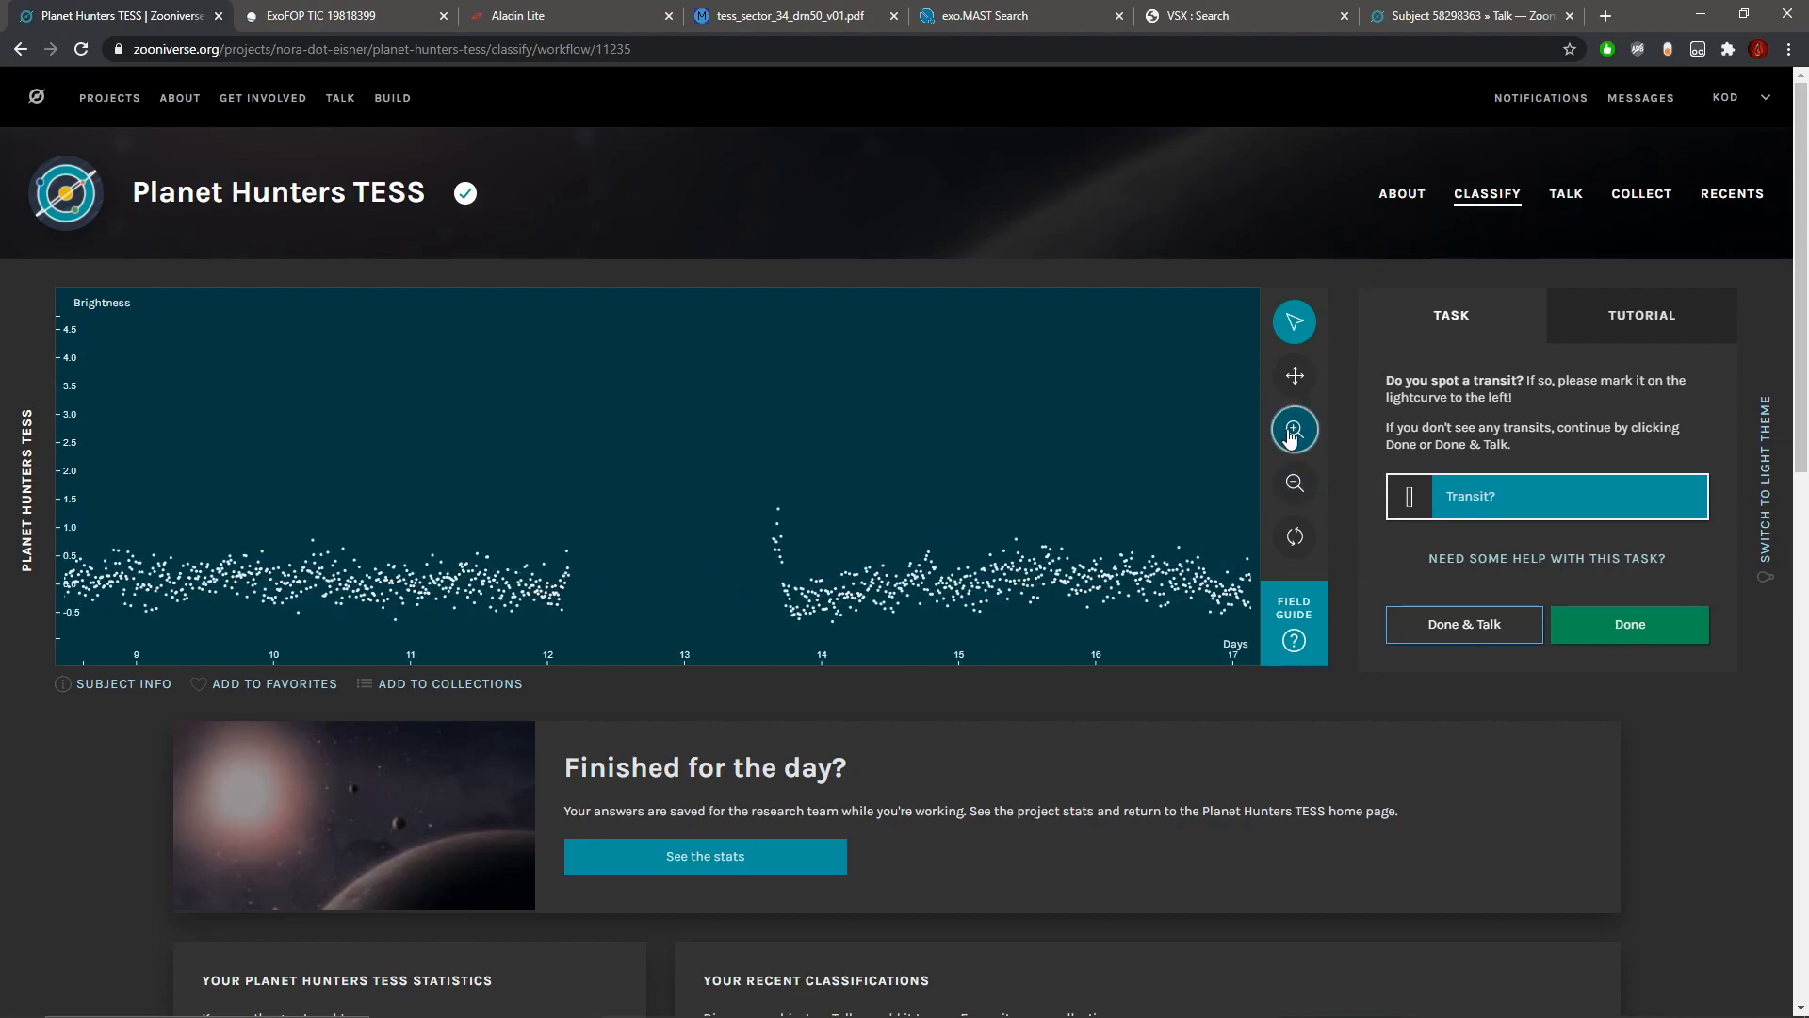
pyautogui.click(1294, 378)
pyautogui.moveTo(353, 528); pyautogui.dragTo(765, 543)
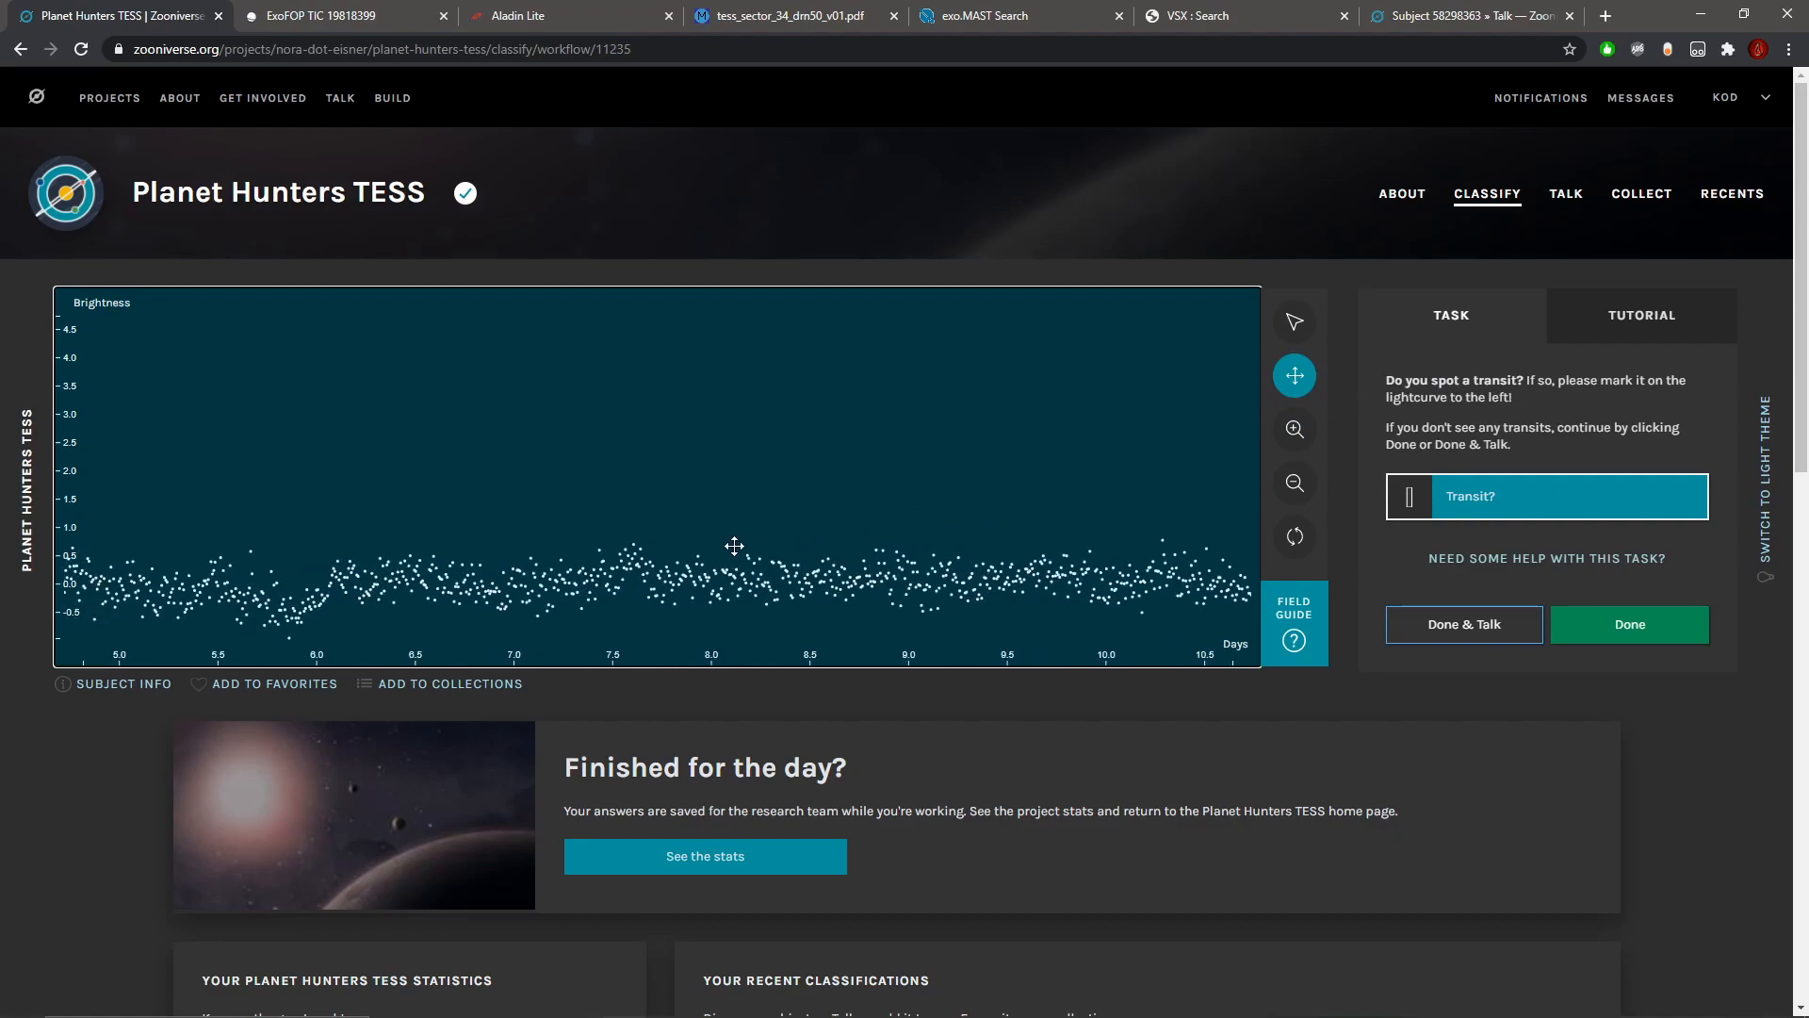
pyautogui.click(1294, 482)
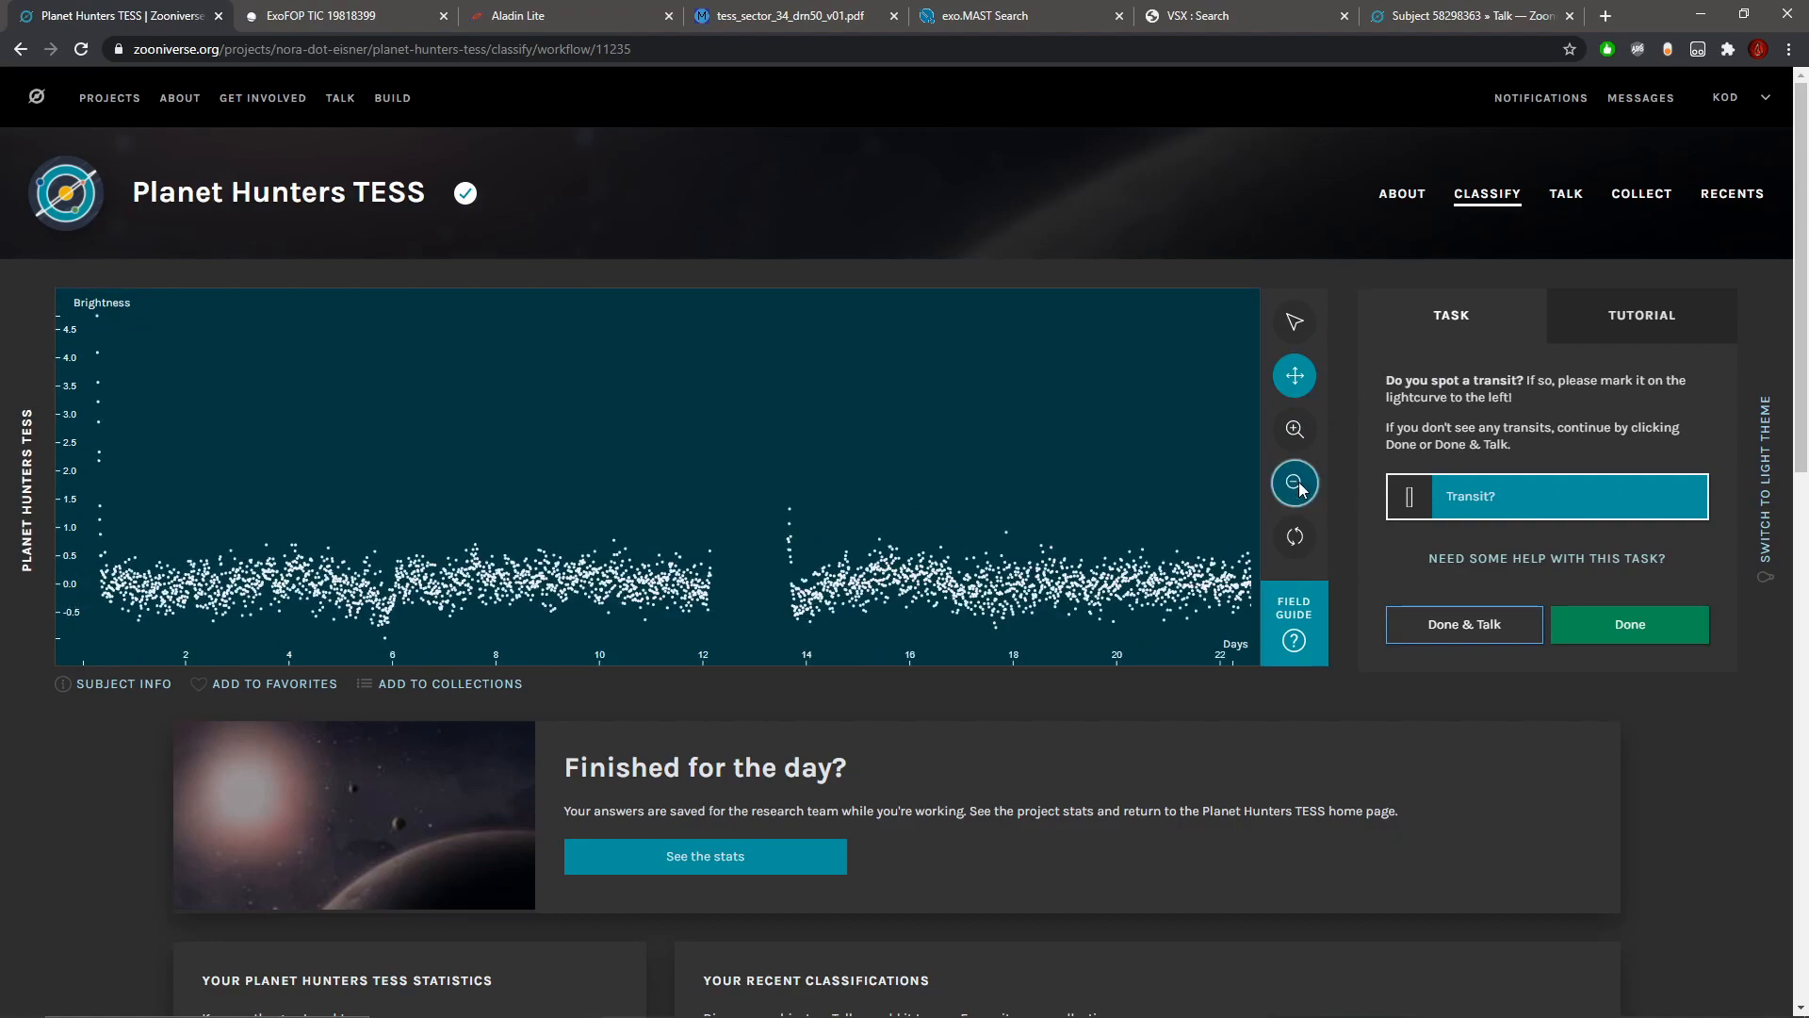
pyautogui.click(1569, 624)
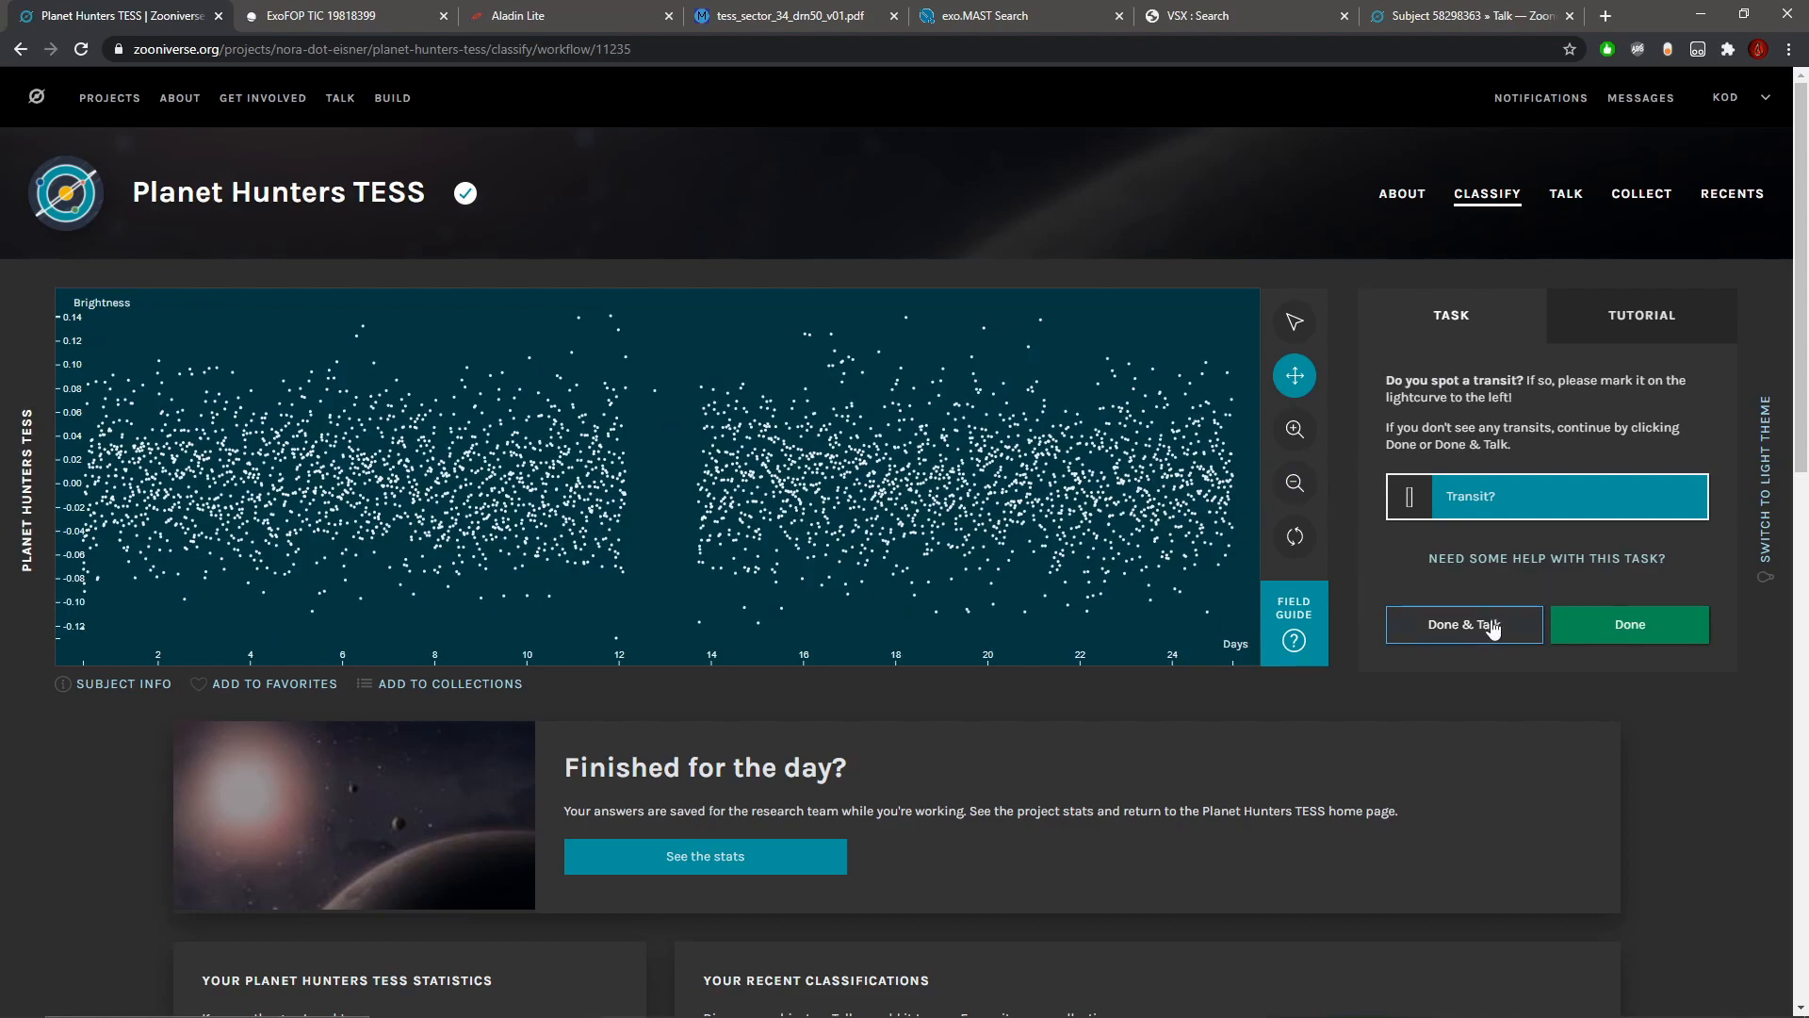
# Step: Submit three noisy light curves in a row without marking any transit
pyautogui.click(1593, 629)
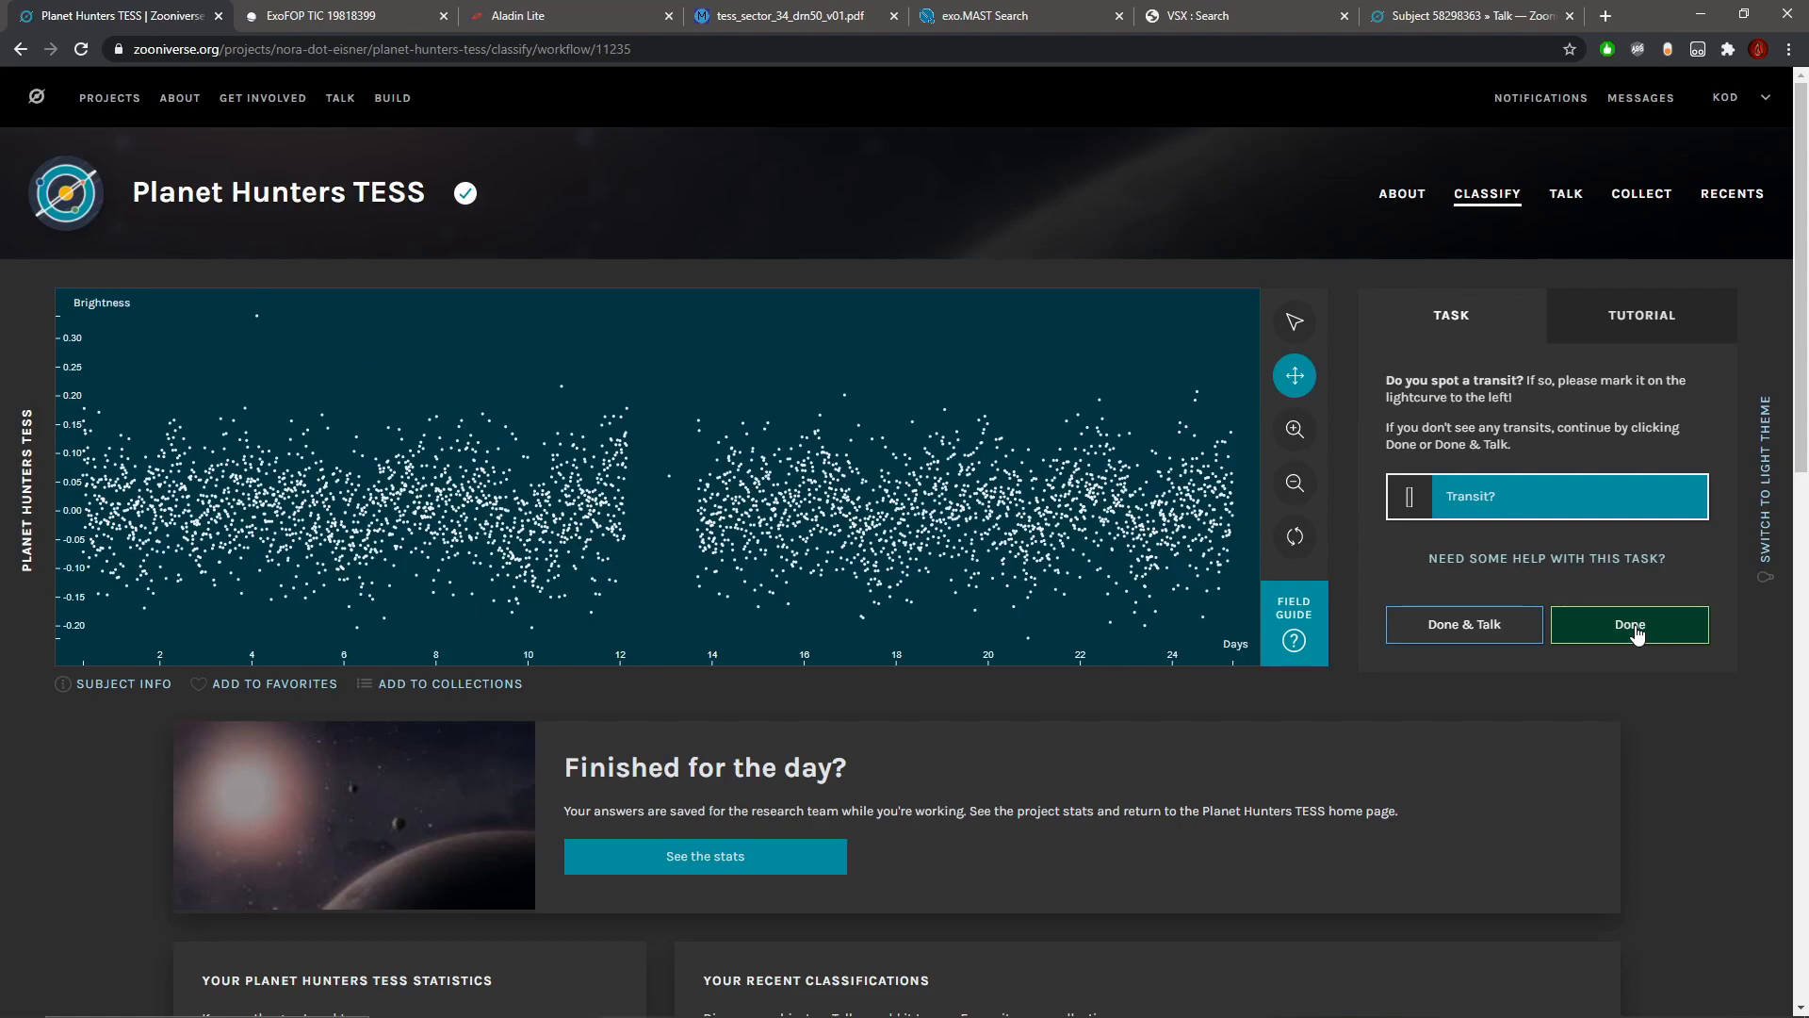
pyautogui.click(1637, 635)
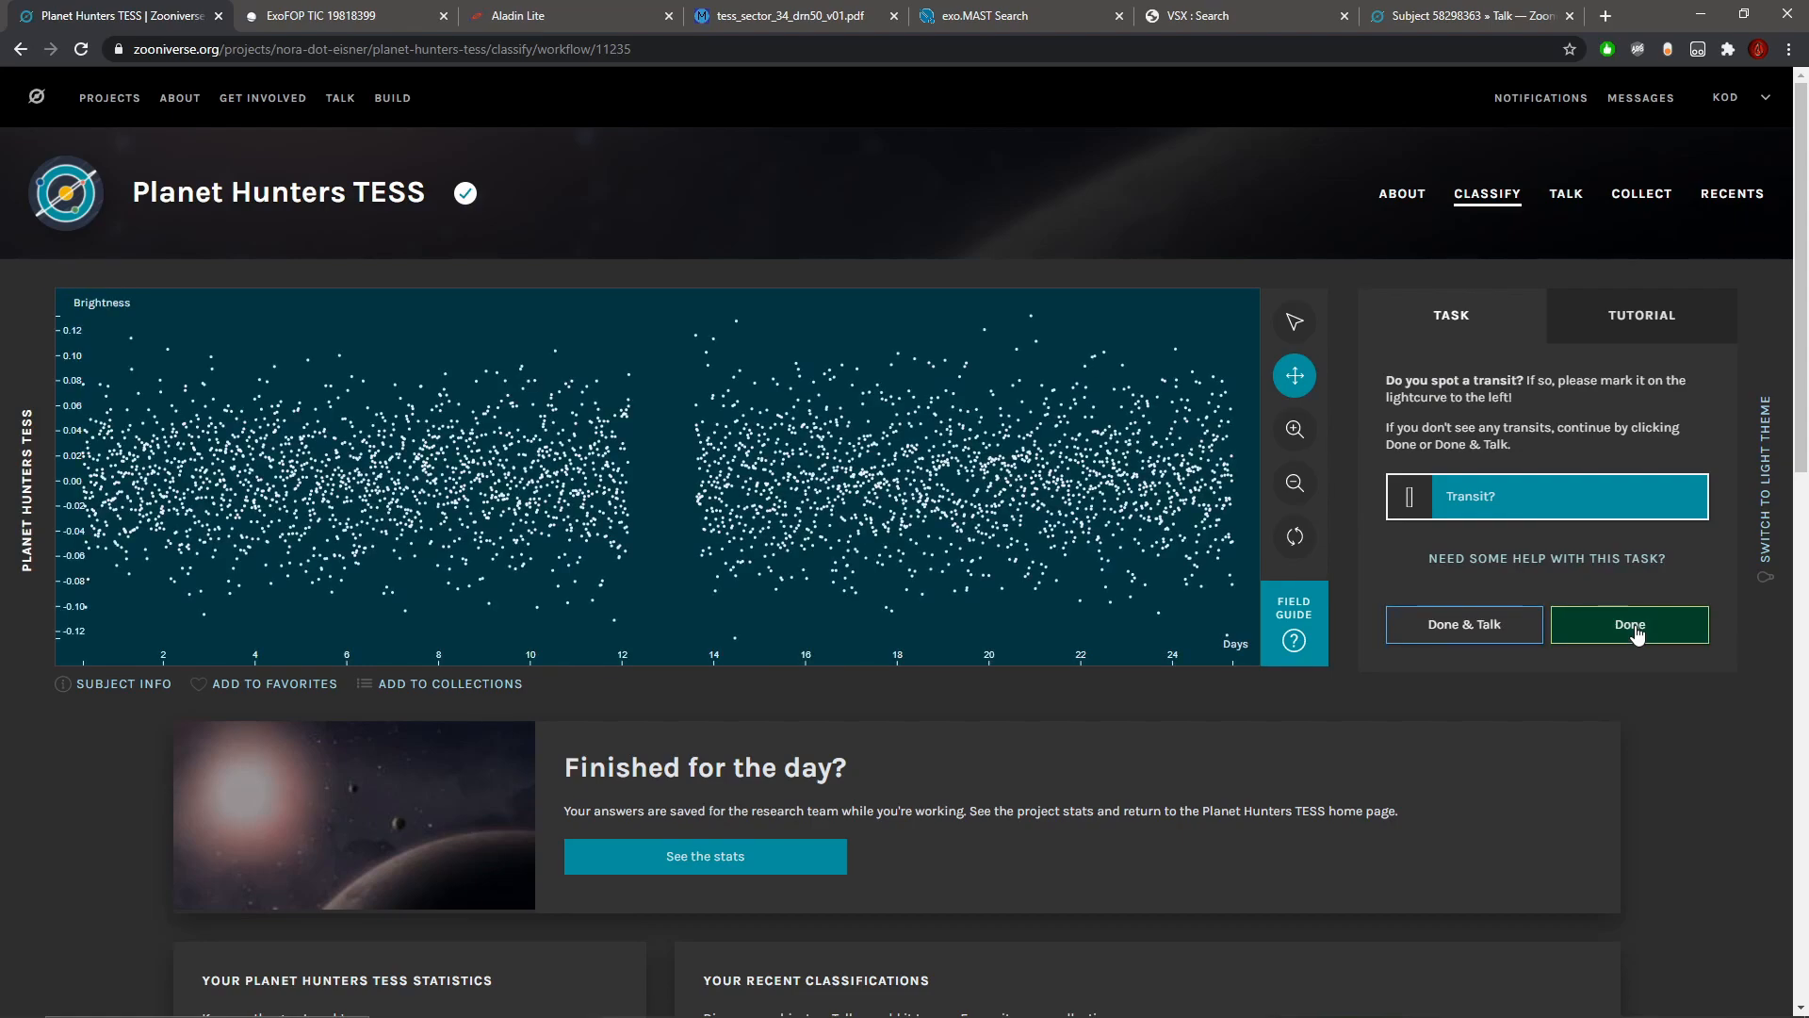
pyautogui.click(1637, 634)
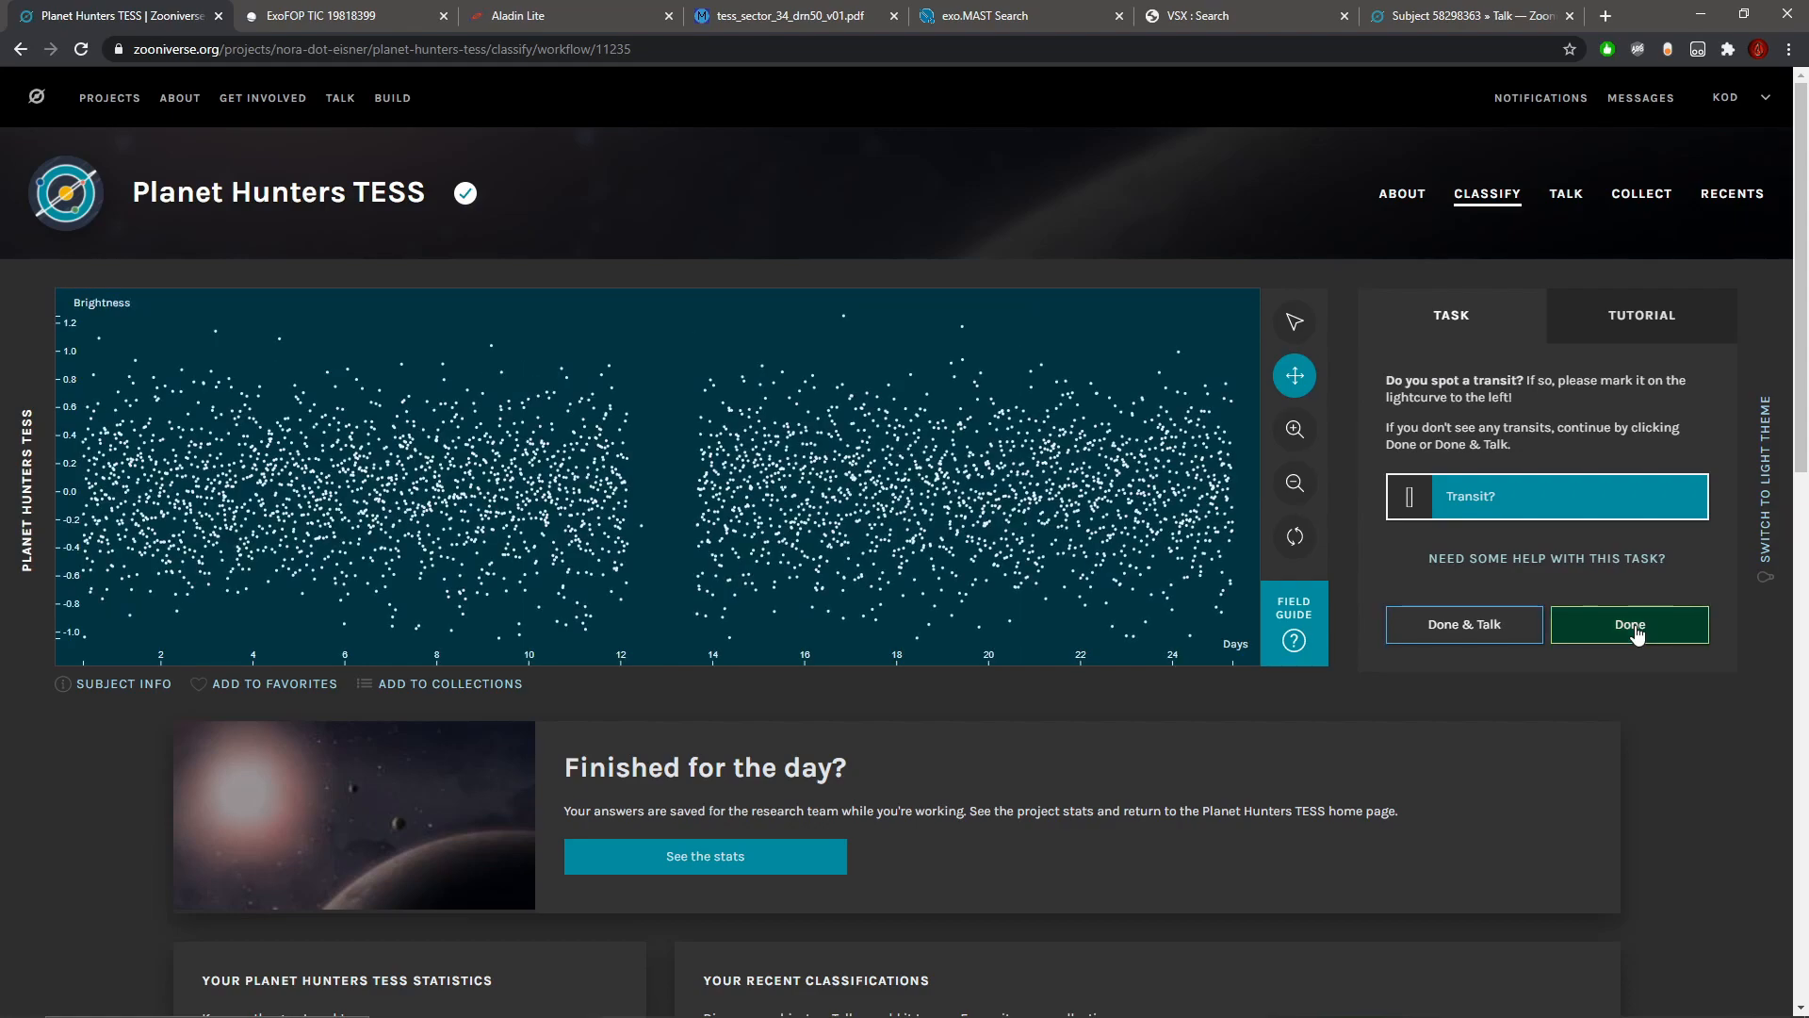
# Step: Check the star's magnitude, temperature and radius in the subject metadata and submit its light curve unmarked
pyautogui.click(151, 684)
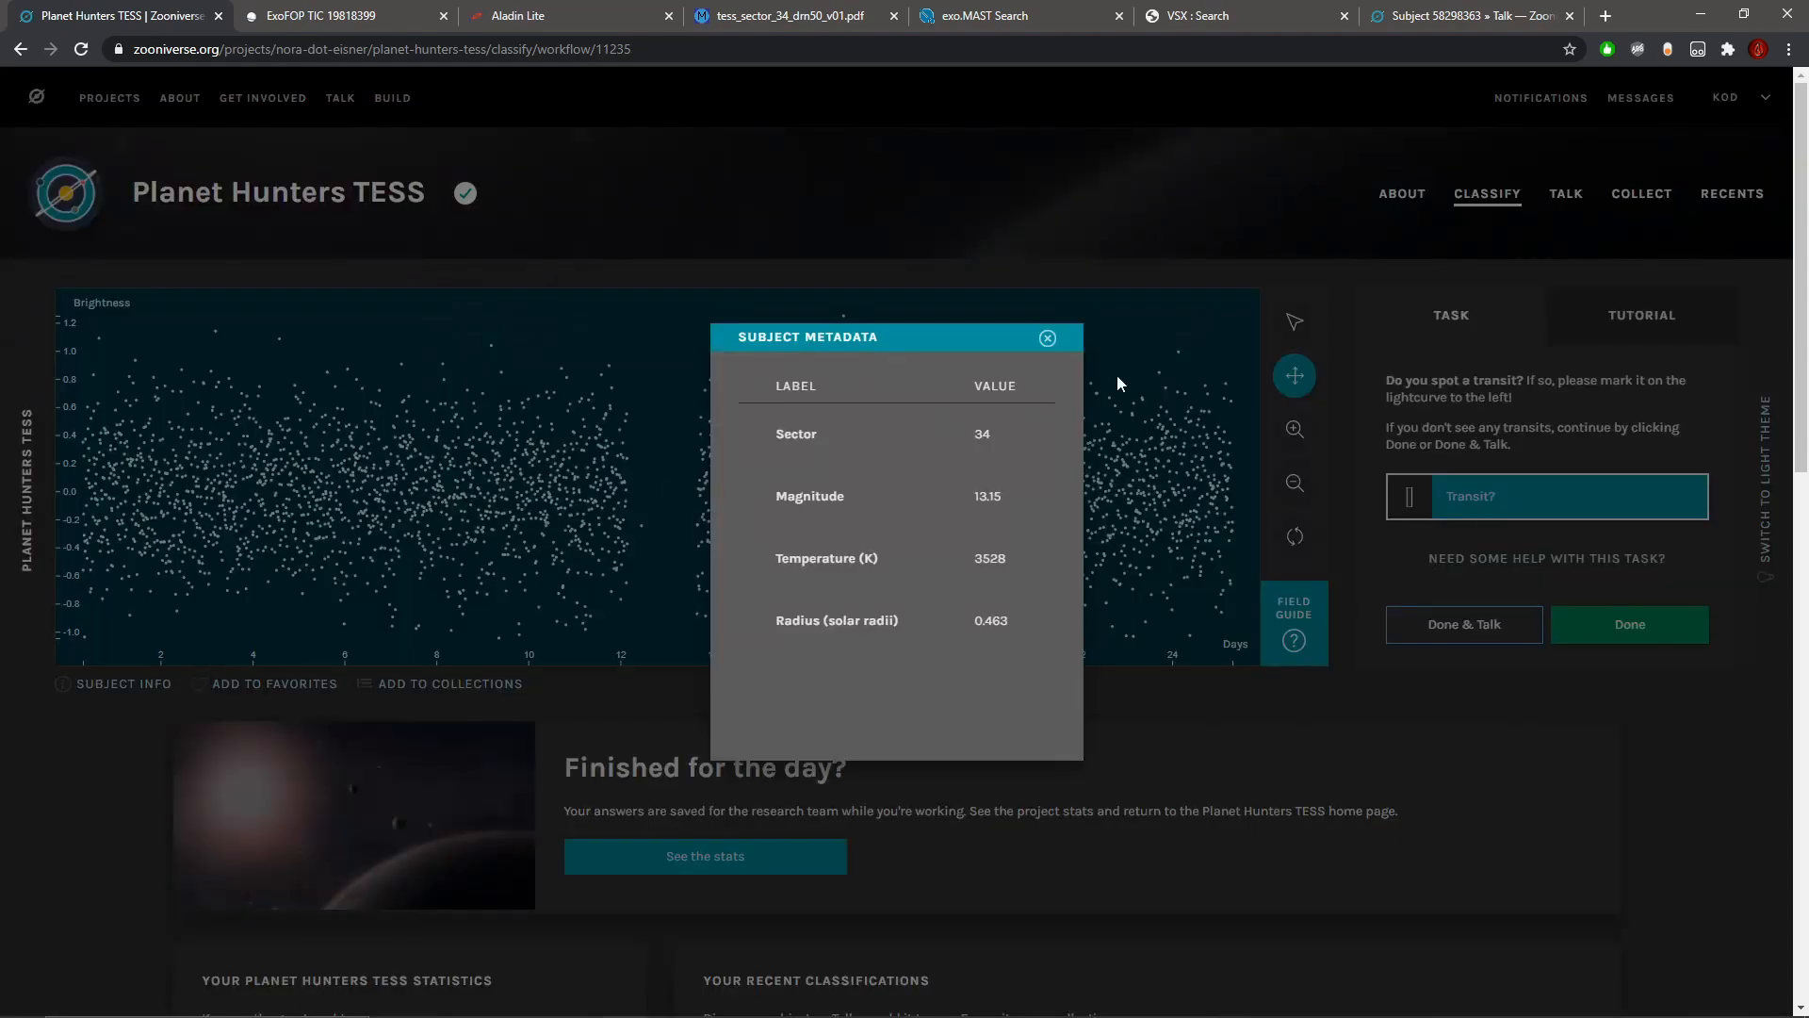
pyautogui.click(1045, 341)
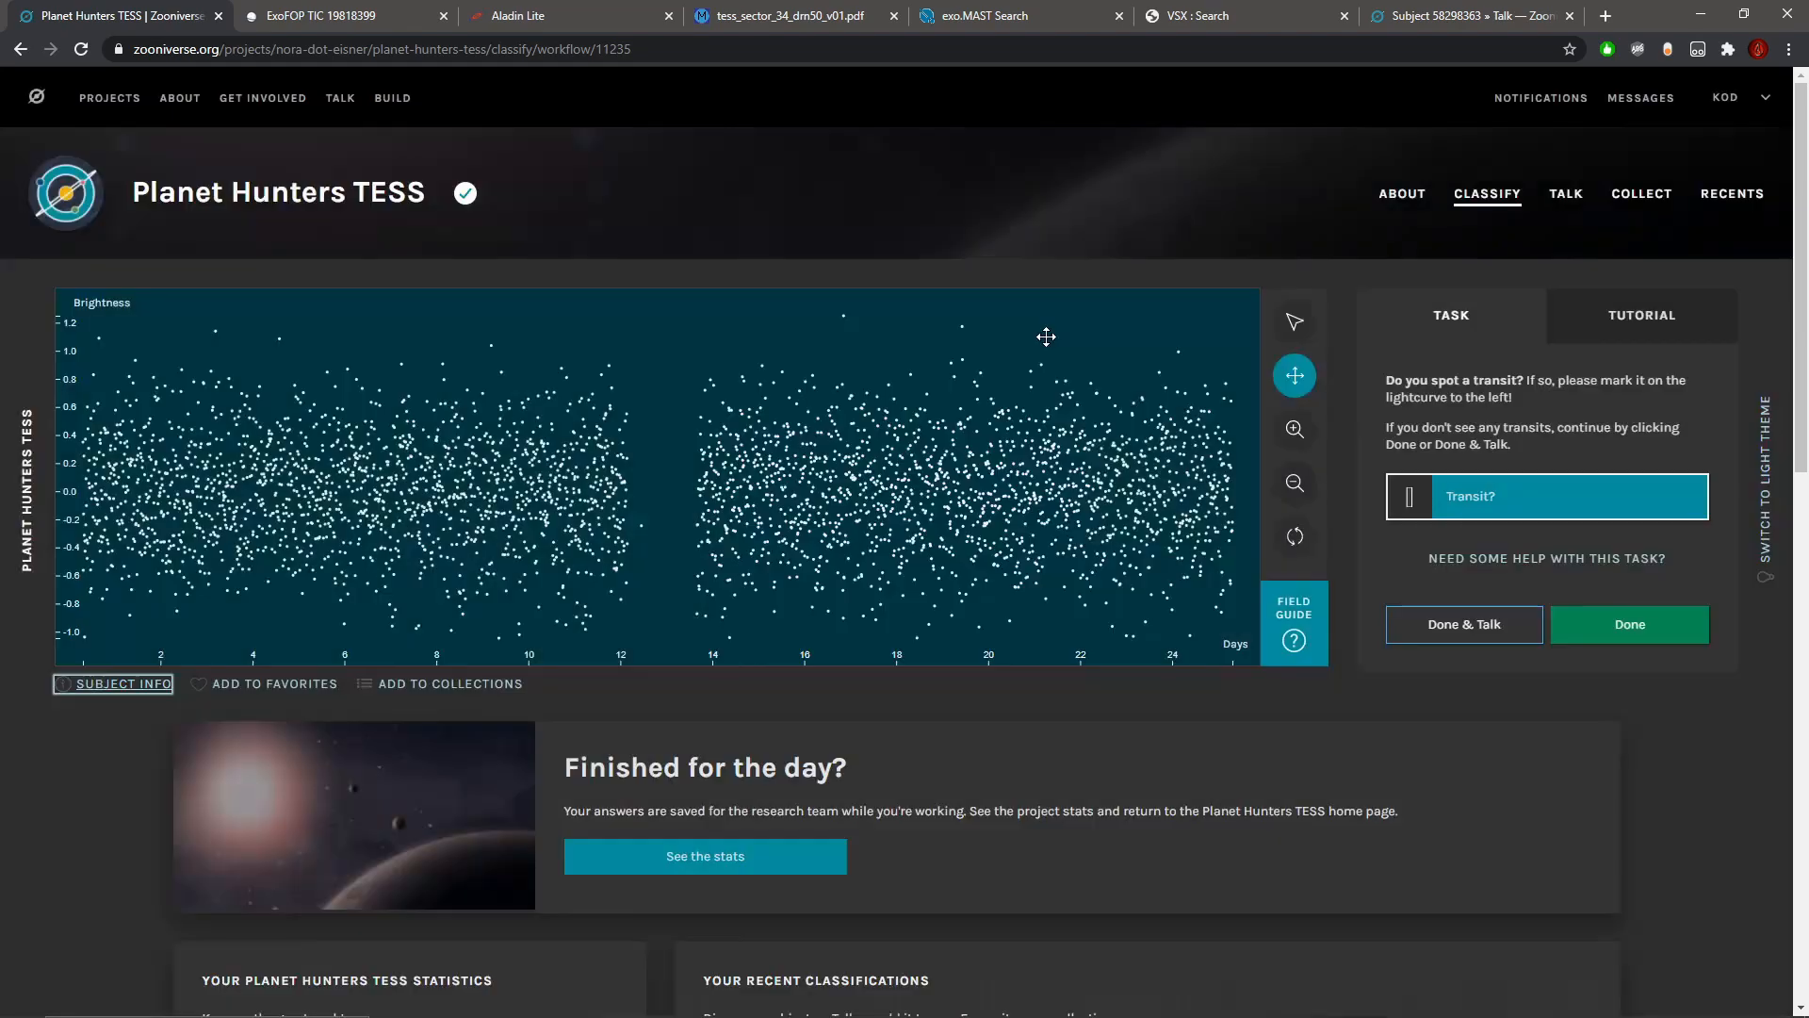
pyautogui.click(1631, 629)
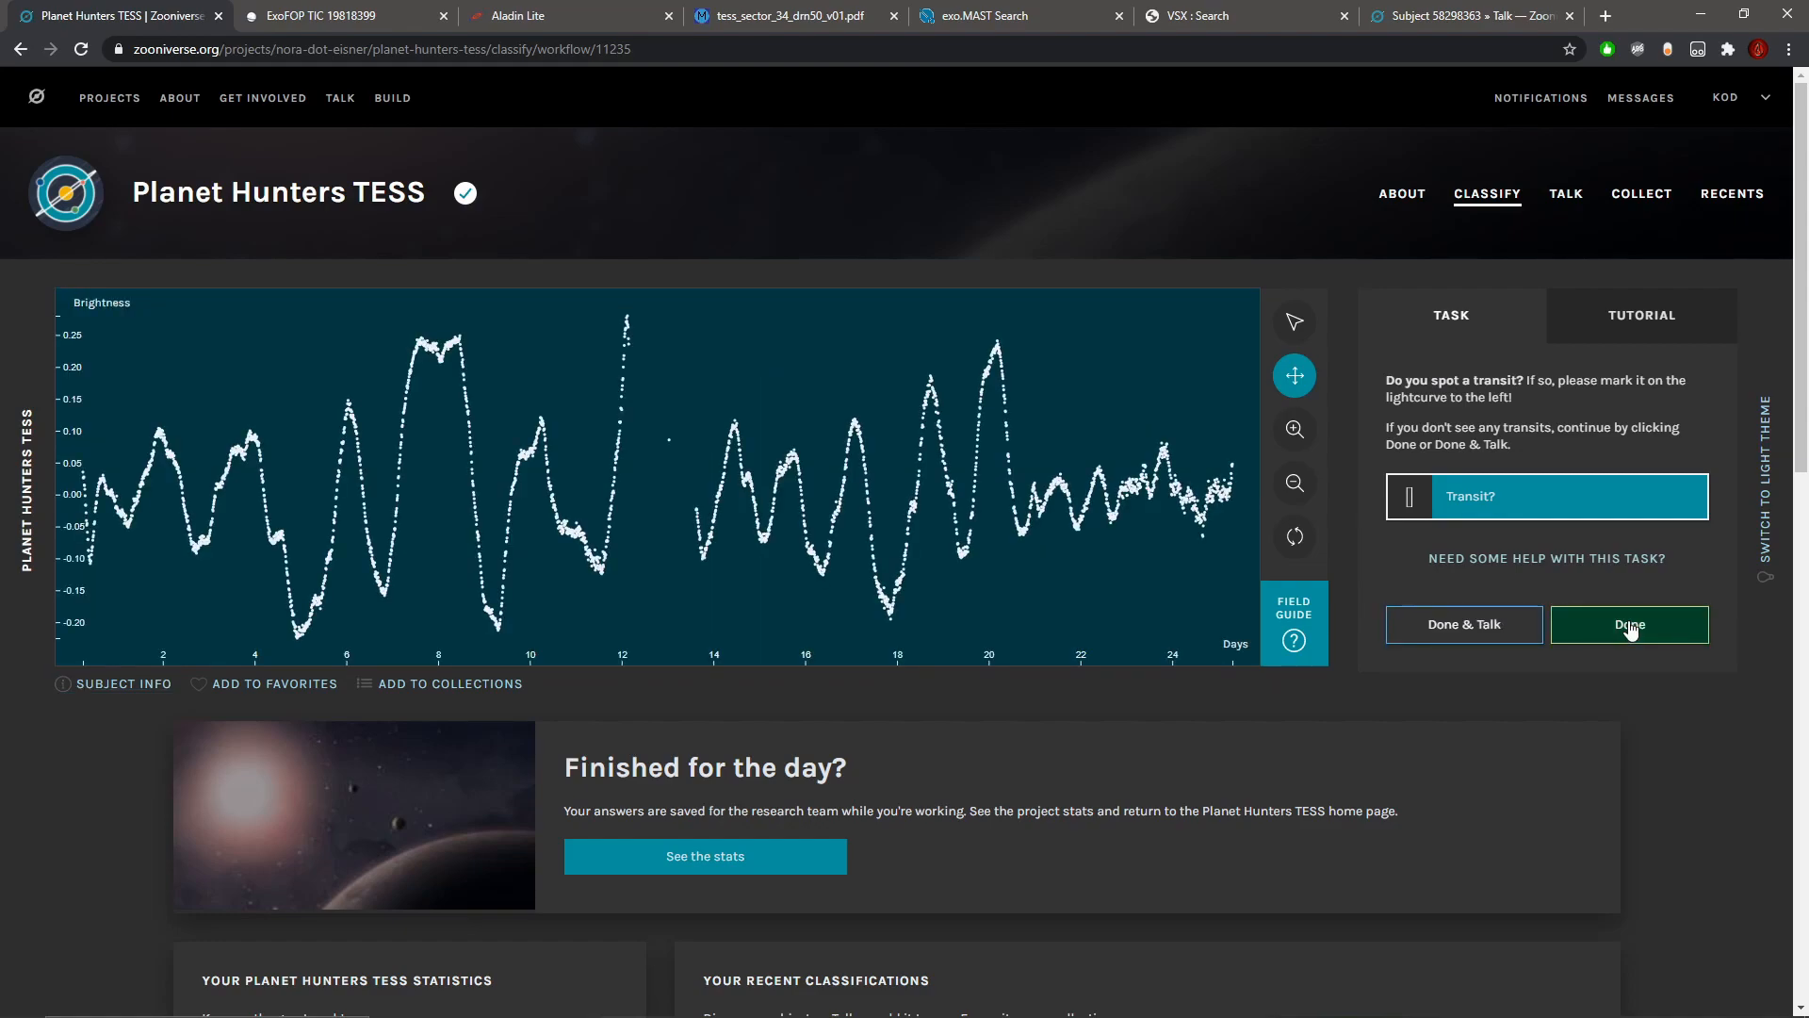
# Step: After checking the variable star's metadata, mark the small notch near day 8 as a possible transit and submit the classification
pyautogui.click(134, 684)
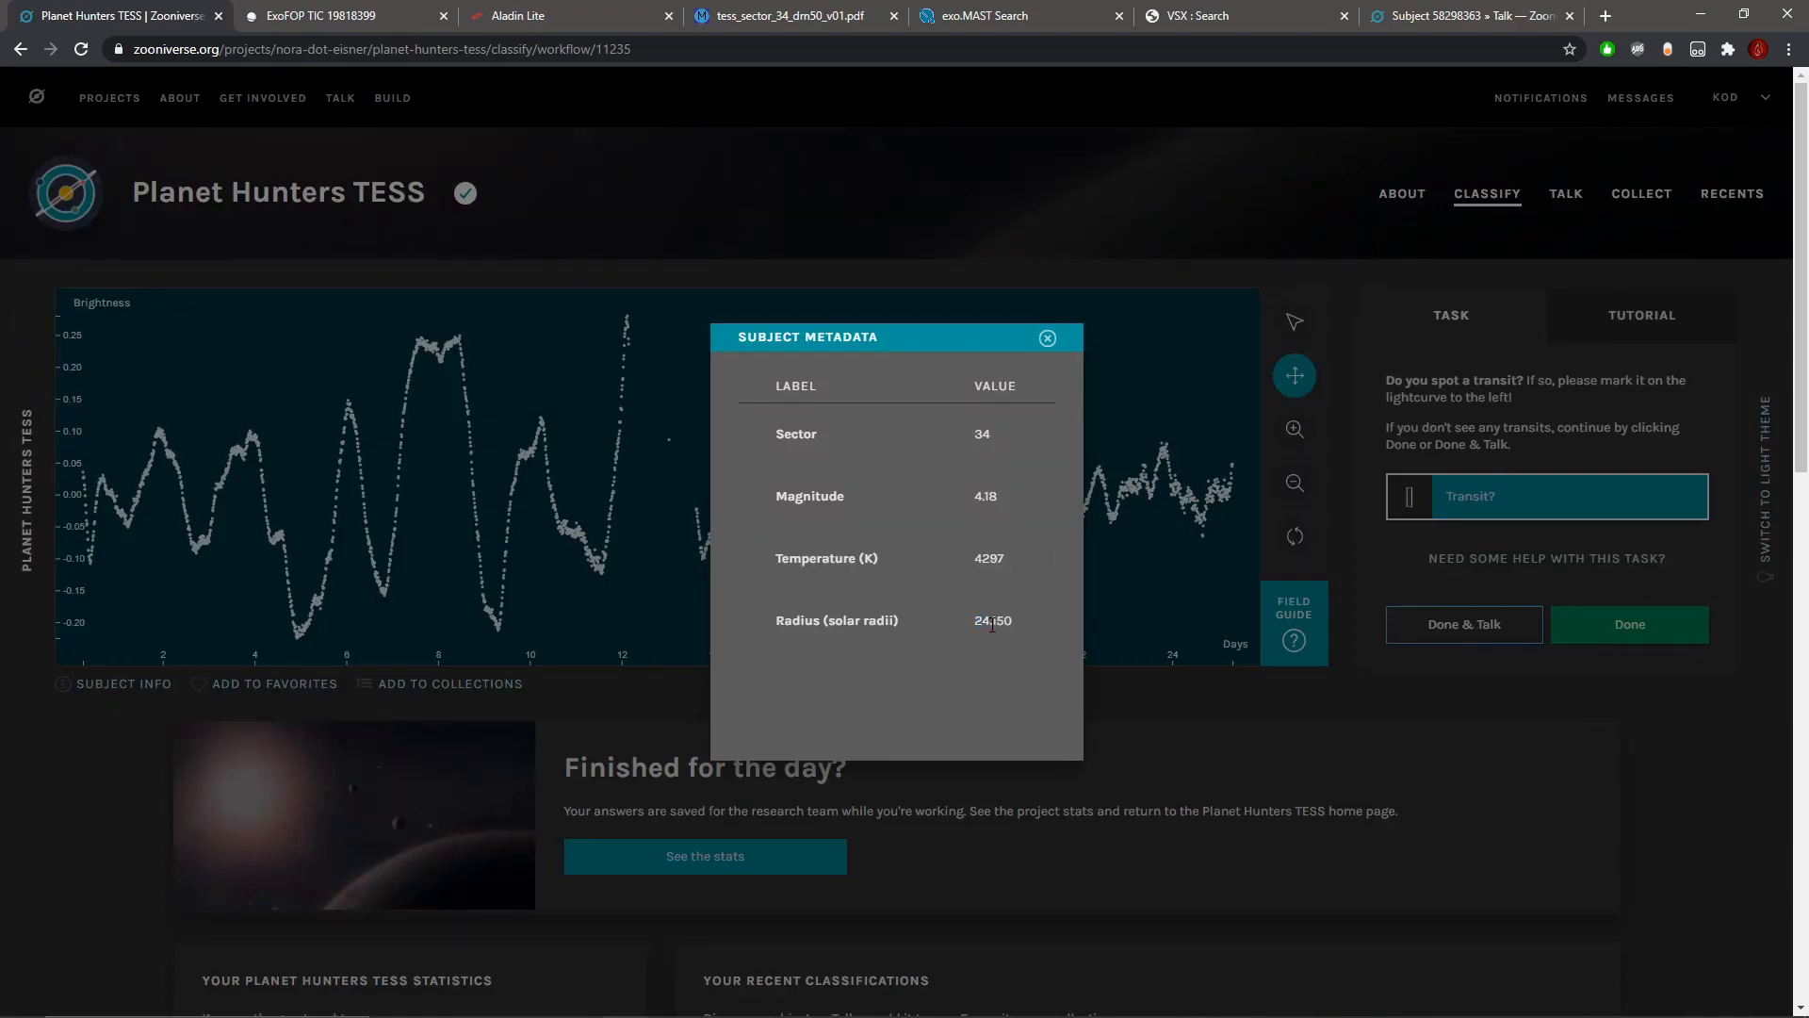
pyautogui.click(1047, 338)
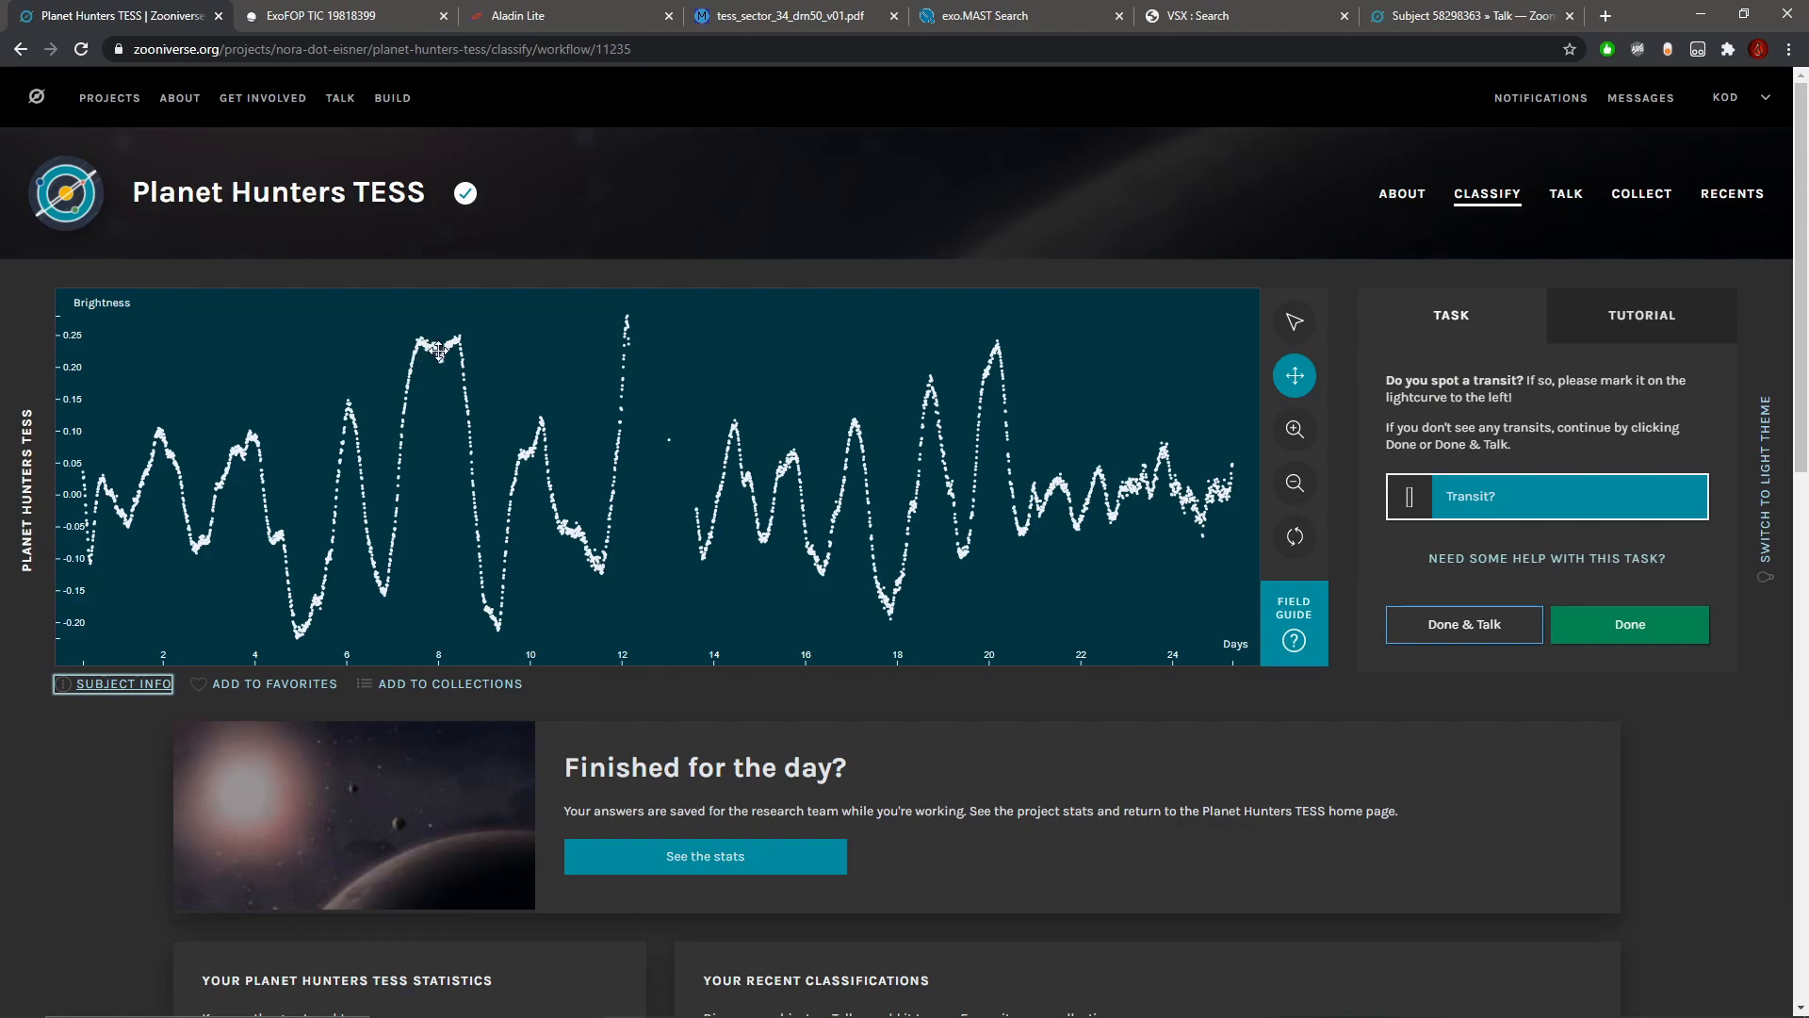
pyautogui.click(1295, 321)
pyautogui.click(440, 363)
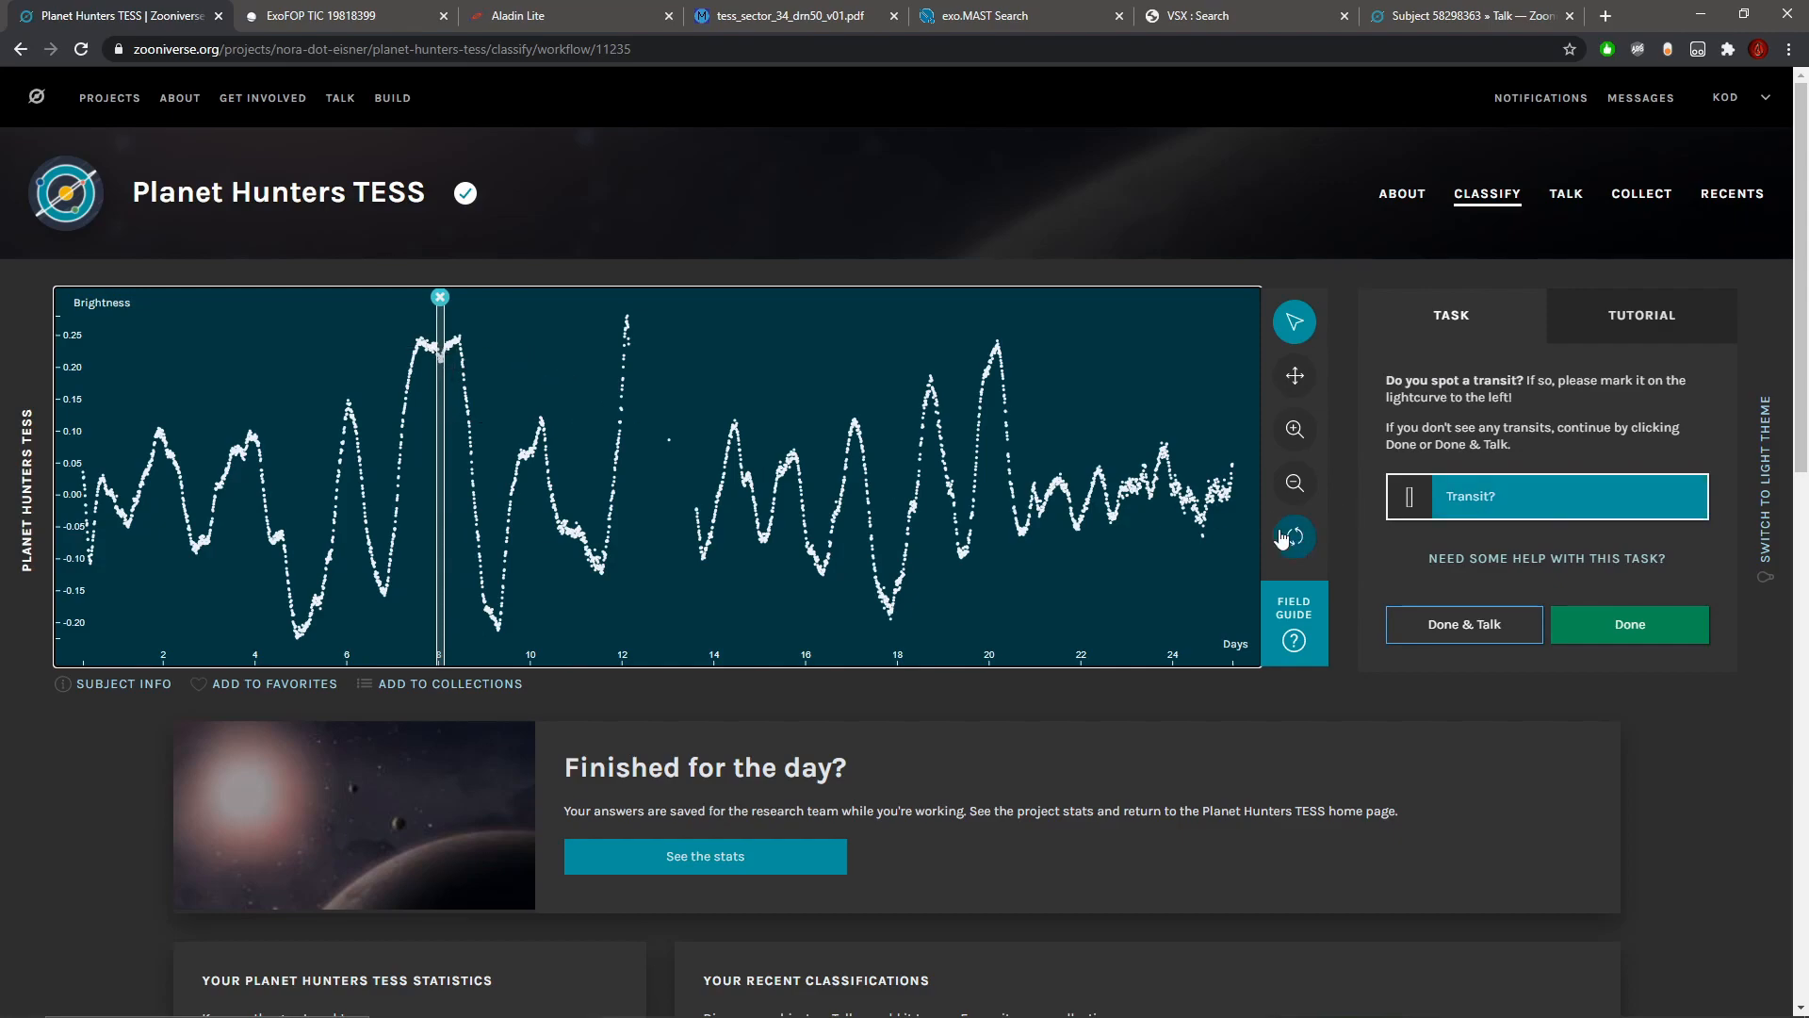
pyautogui.click(1651, 639)
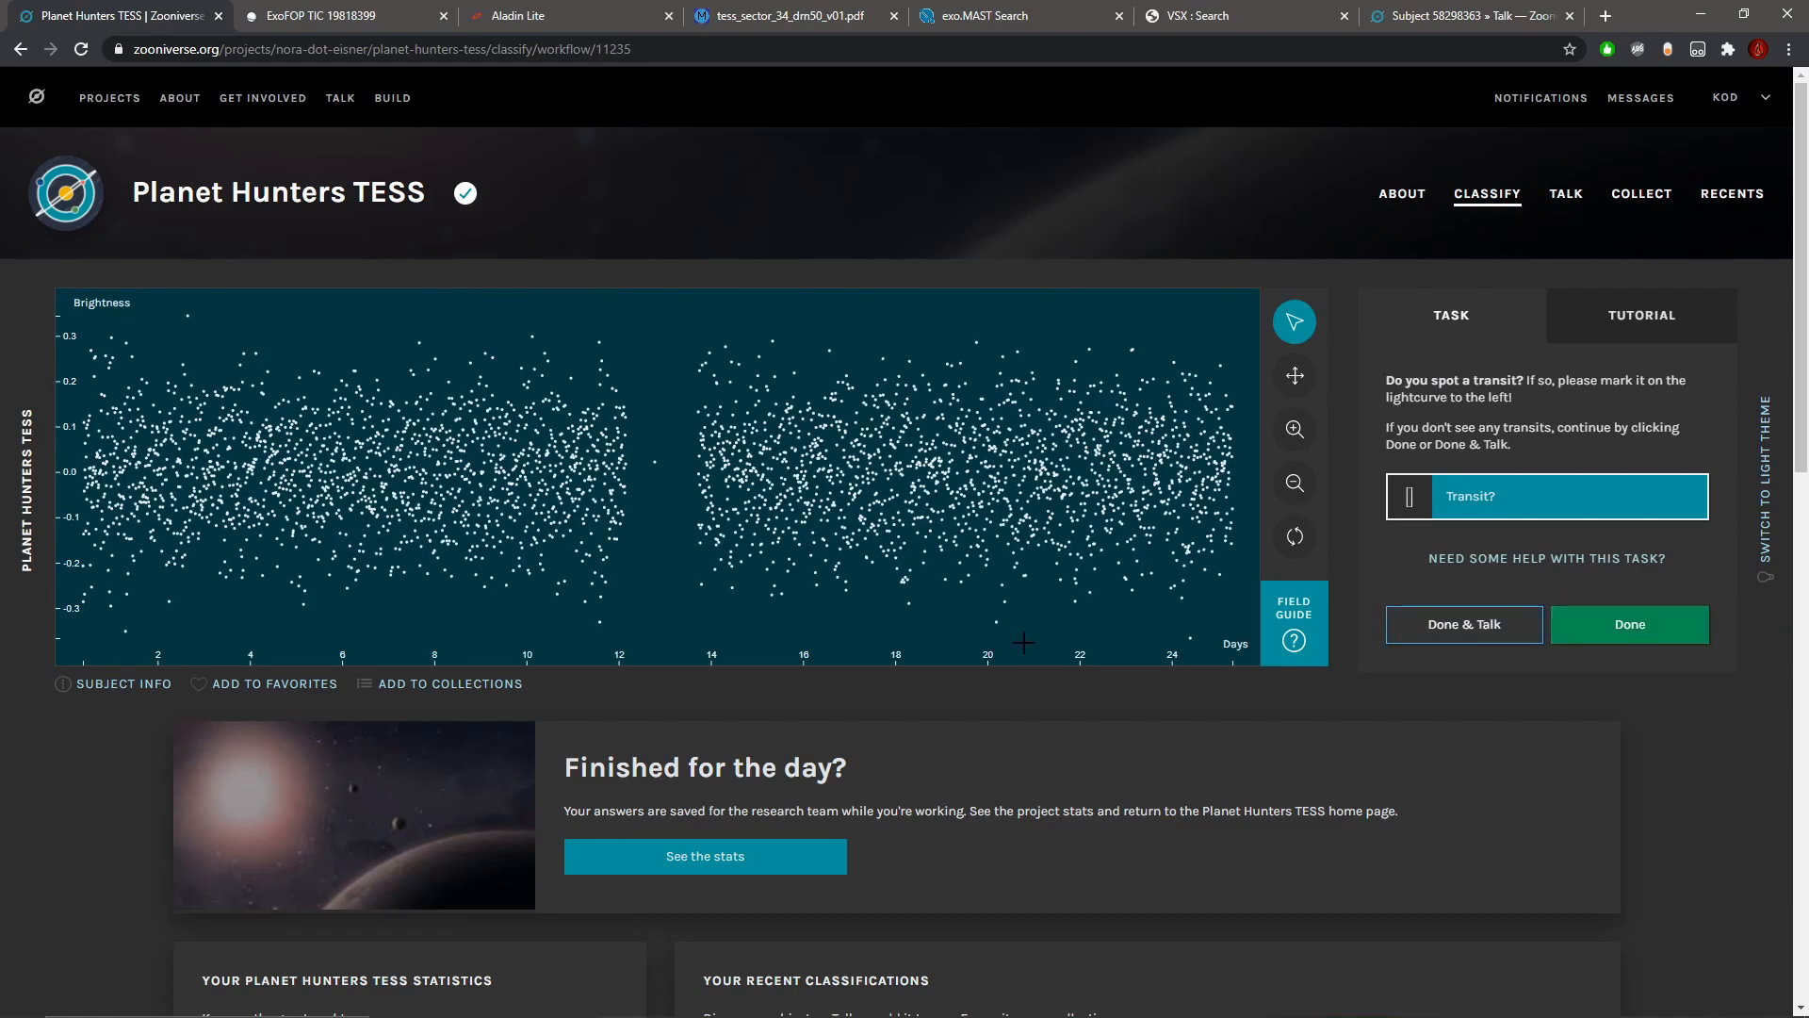
# Step: Submit the noisy light curve unmarked and check the subject metadata of the next star, which shows brightness spikes
pyautogui.click(1687, 637)
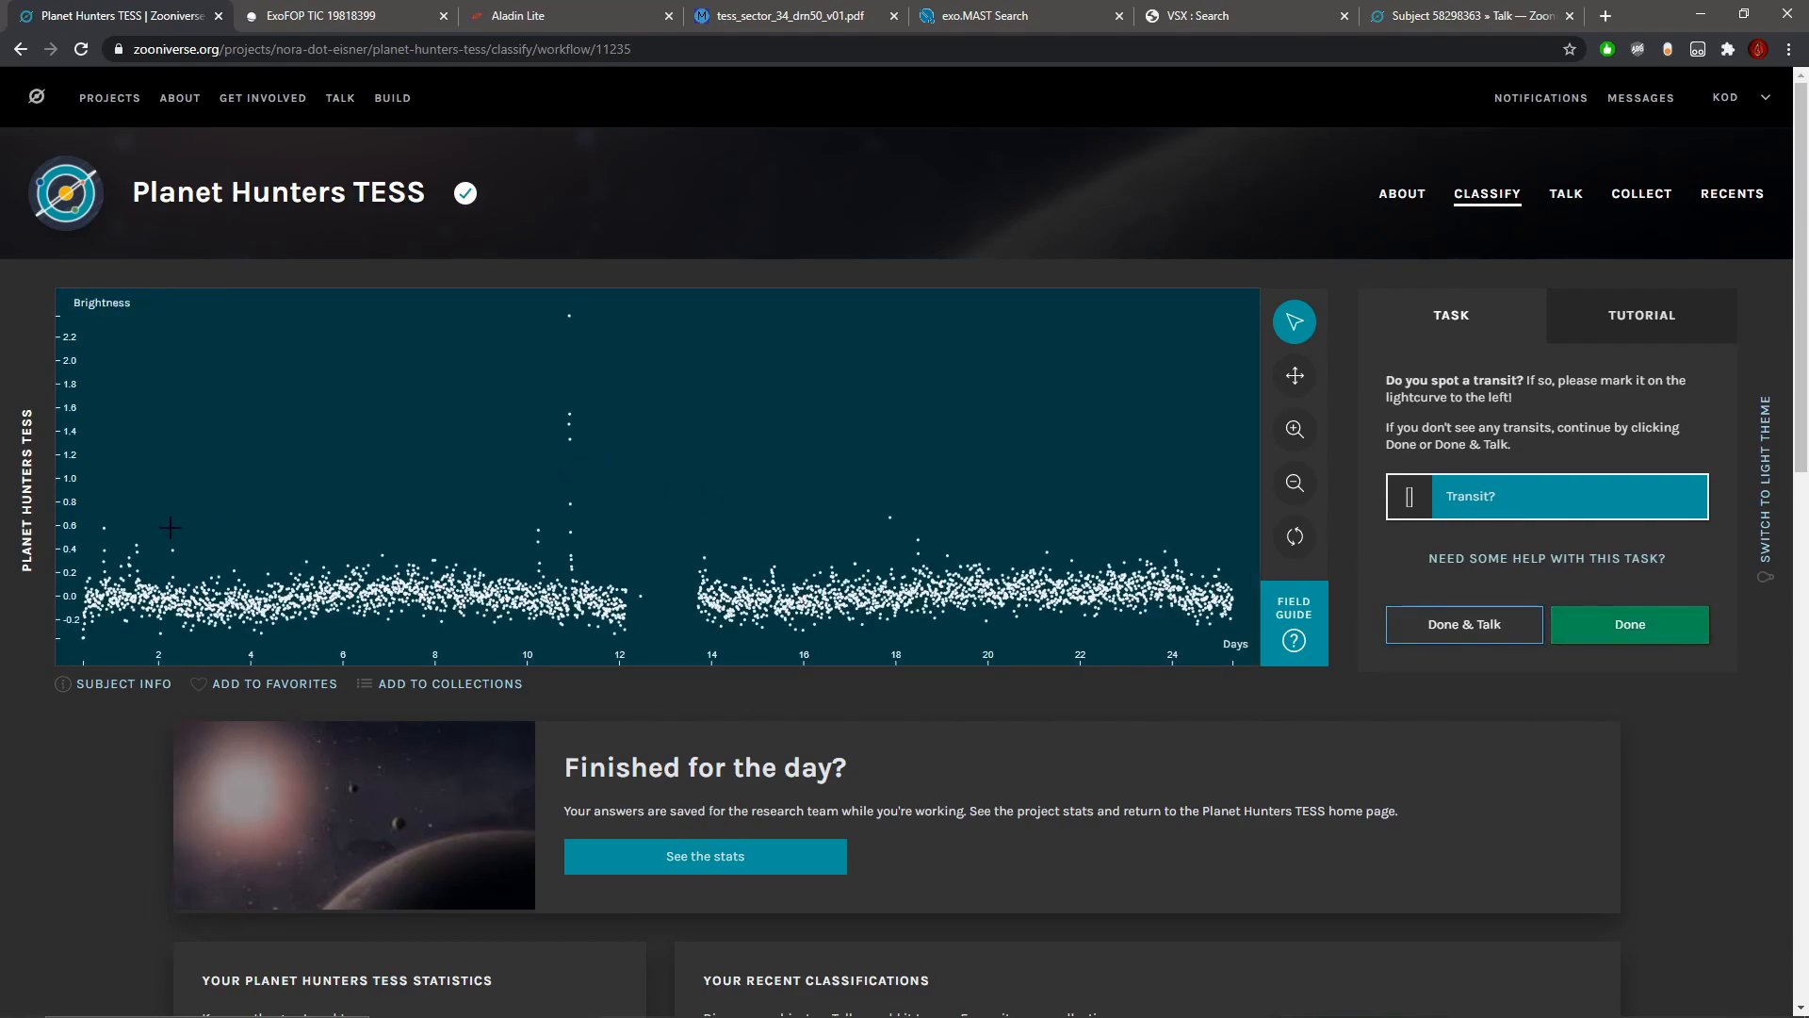
pyautogui.click(155, 687)
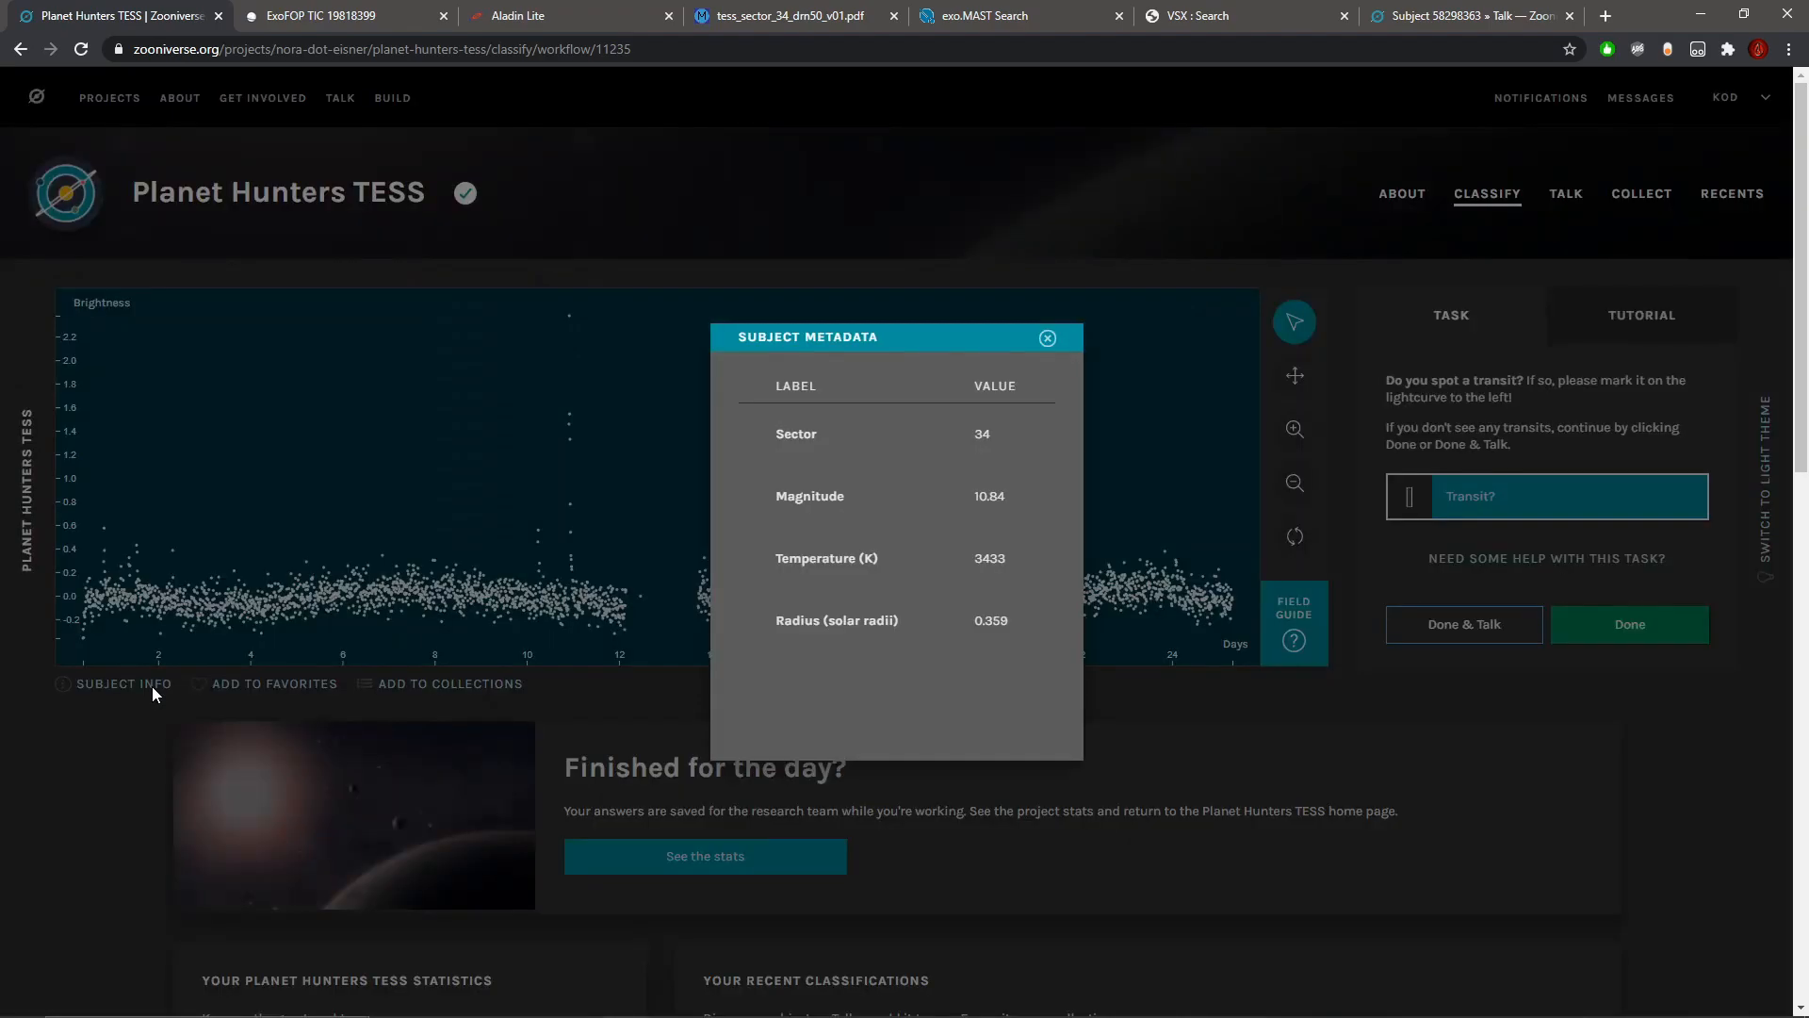
pyautogui.click(1005, 621)
pyautogui.moveTo(972, 614); pyautogui.dragTo(1026, 620)
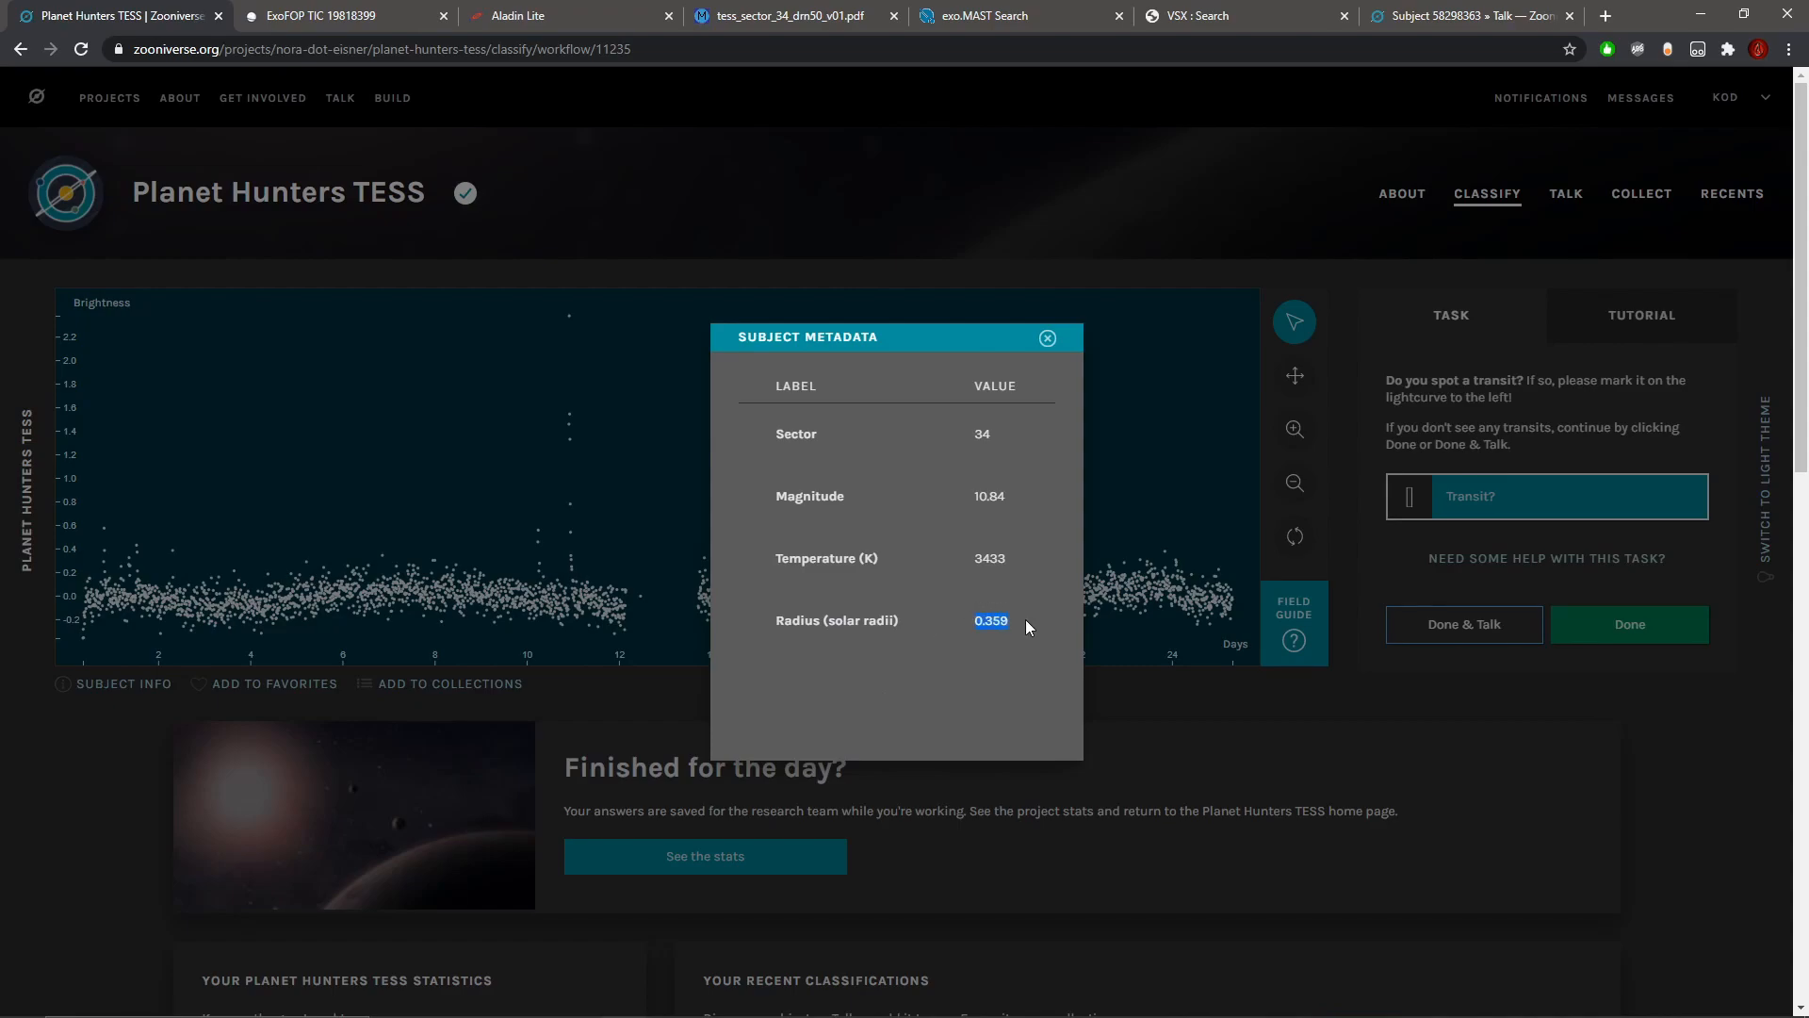
pyautogui.click(1048, 338)
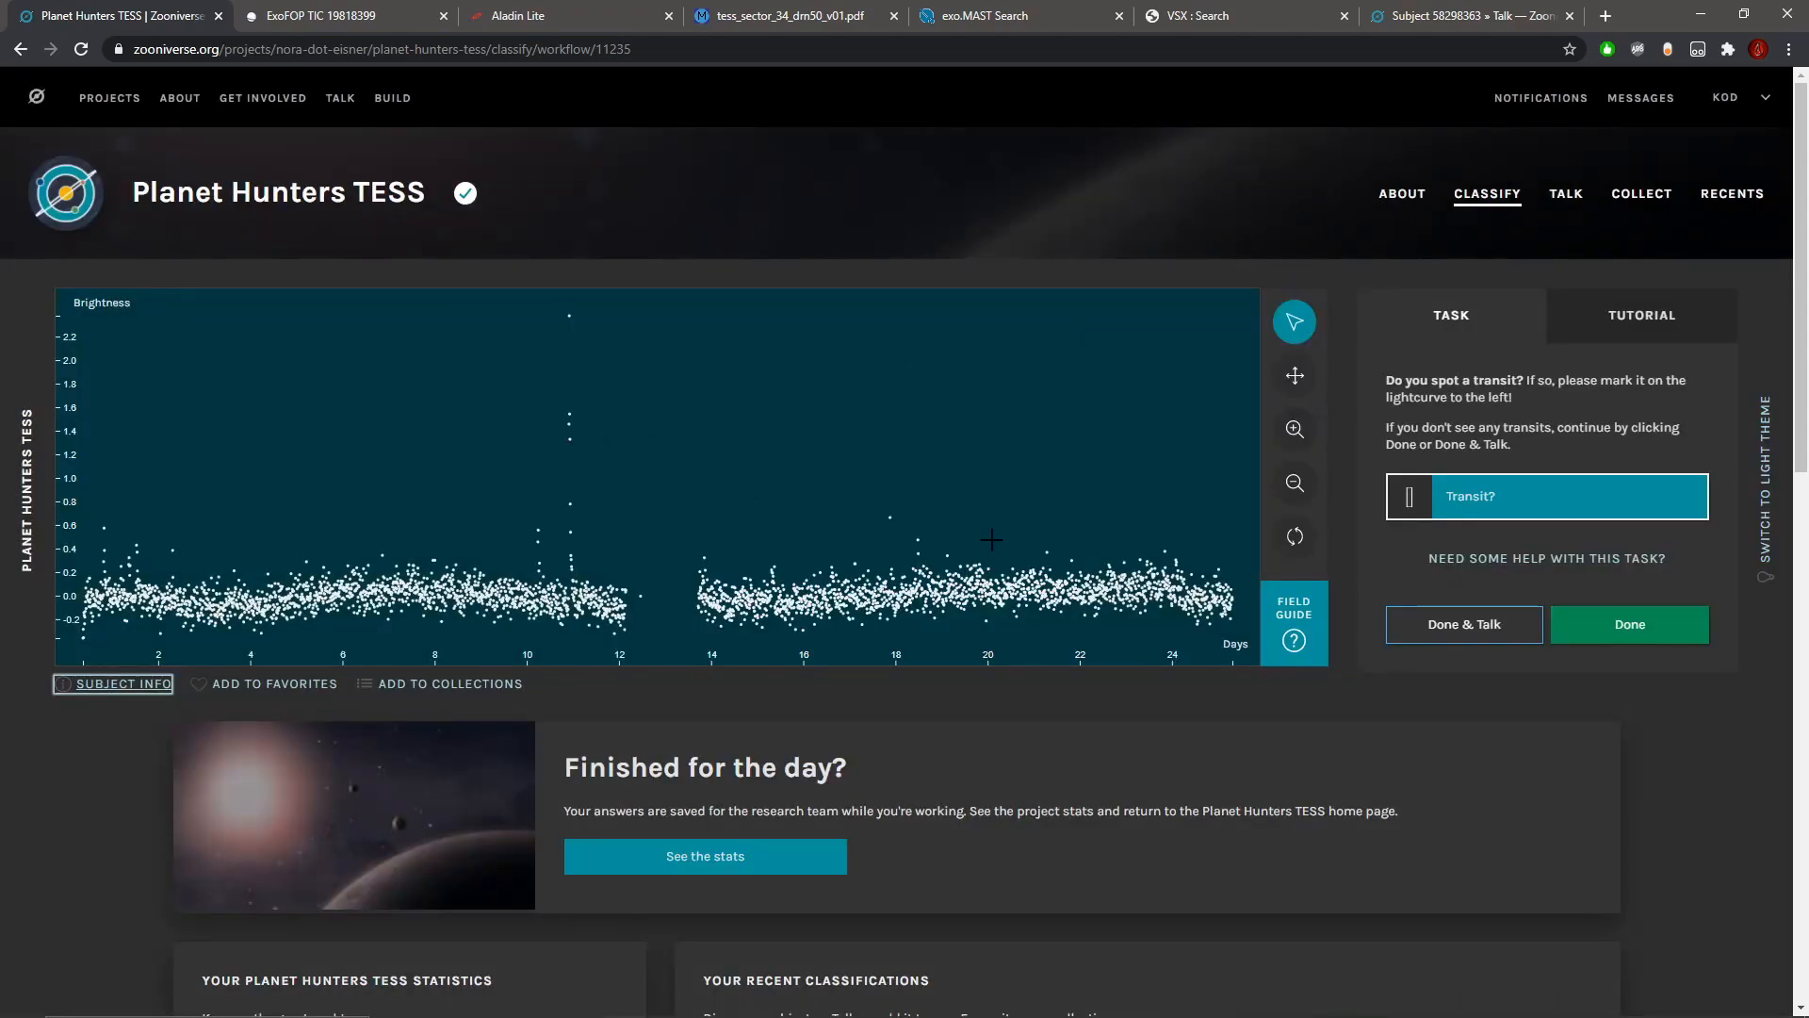
# Step: Submit the spiky light curve and the two that follow it without marking any transit
pyautogui.click(1623, 624)
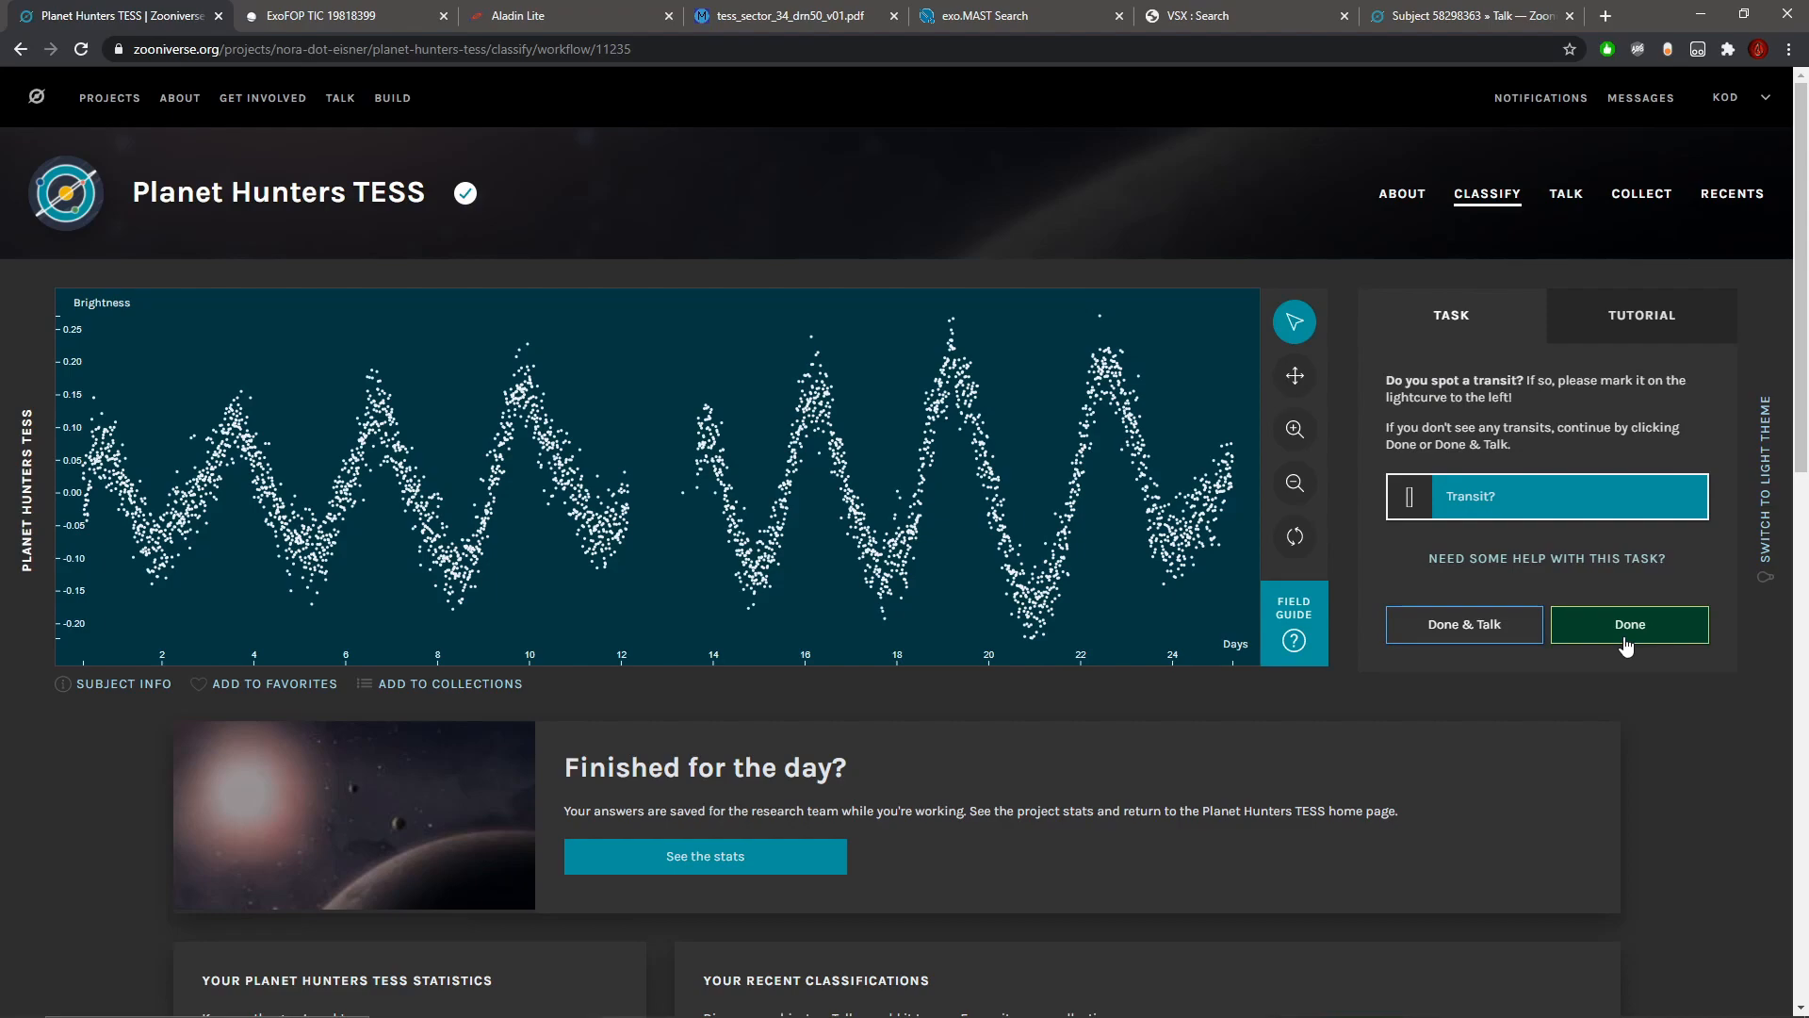
pyautogui.click(1626, 645)
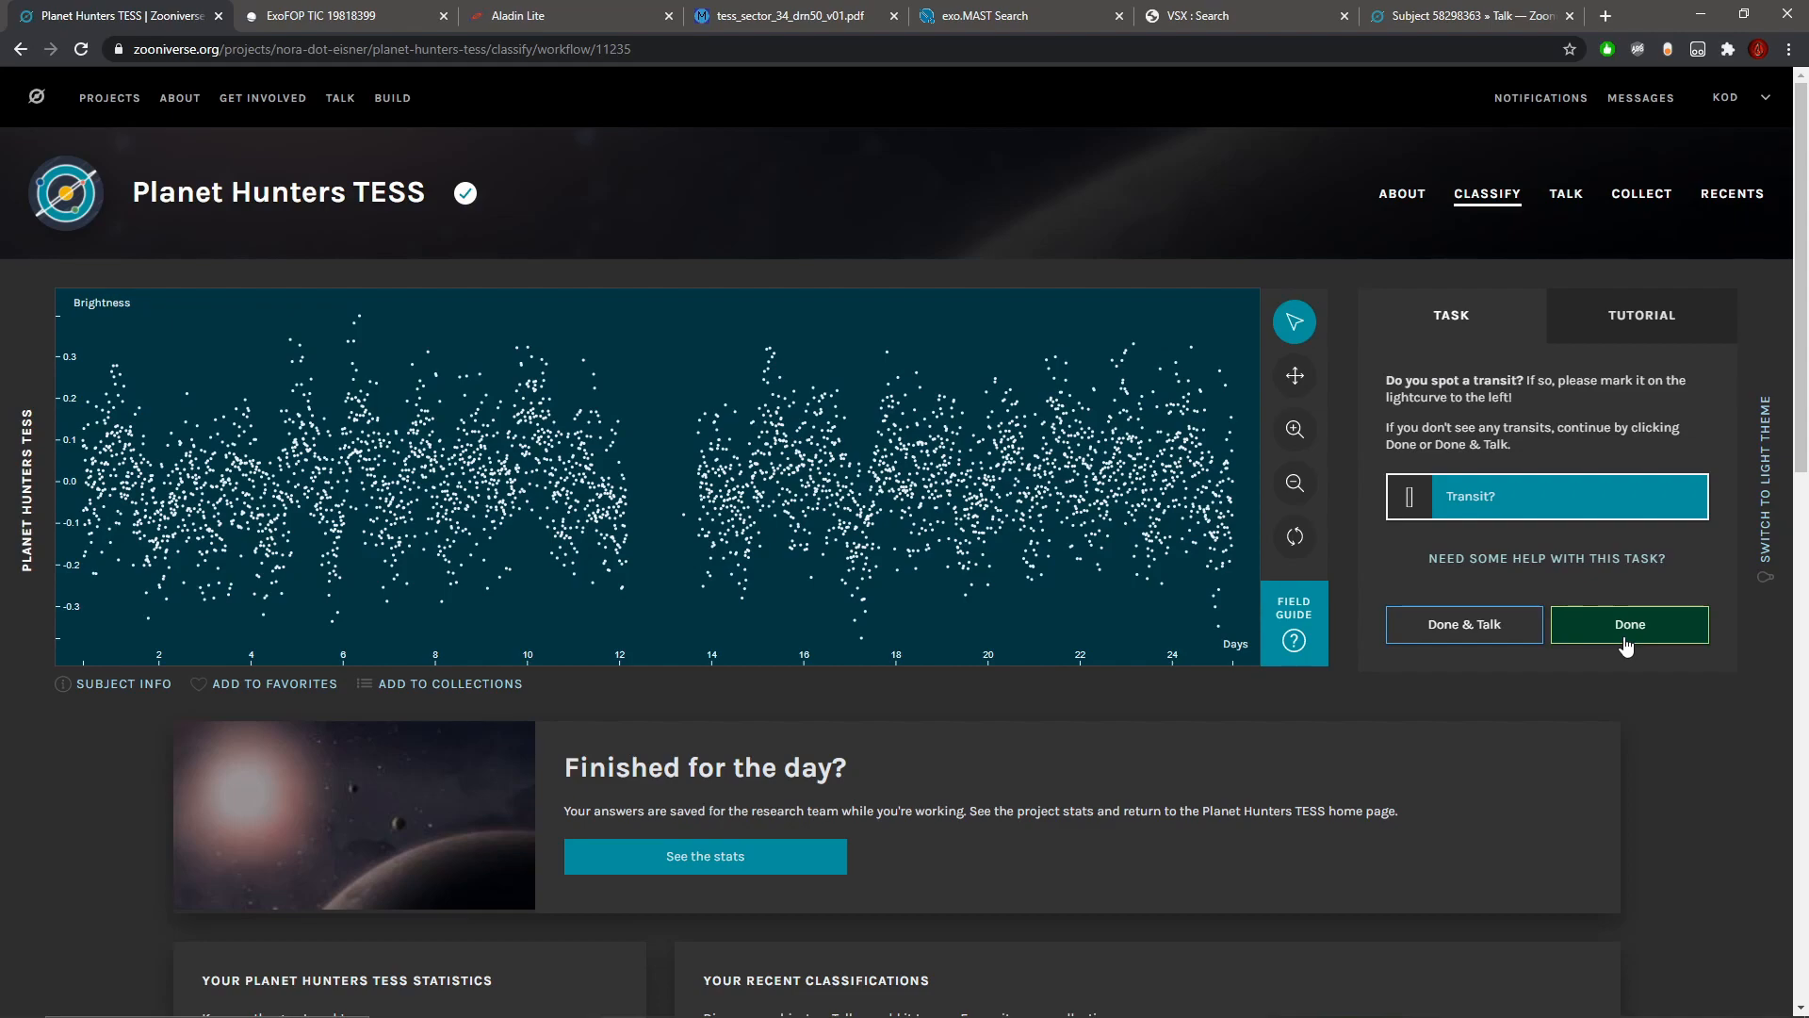
pyautogui.click(1626, 644)
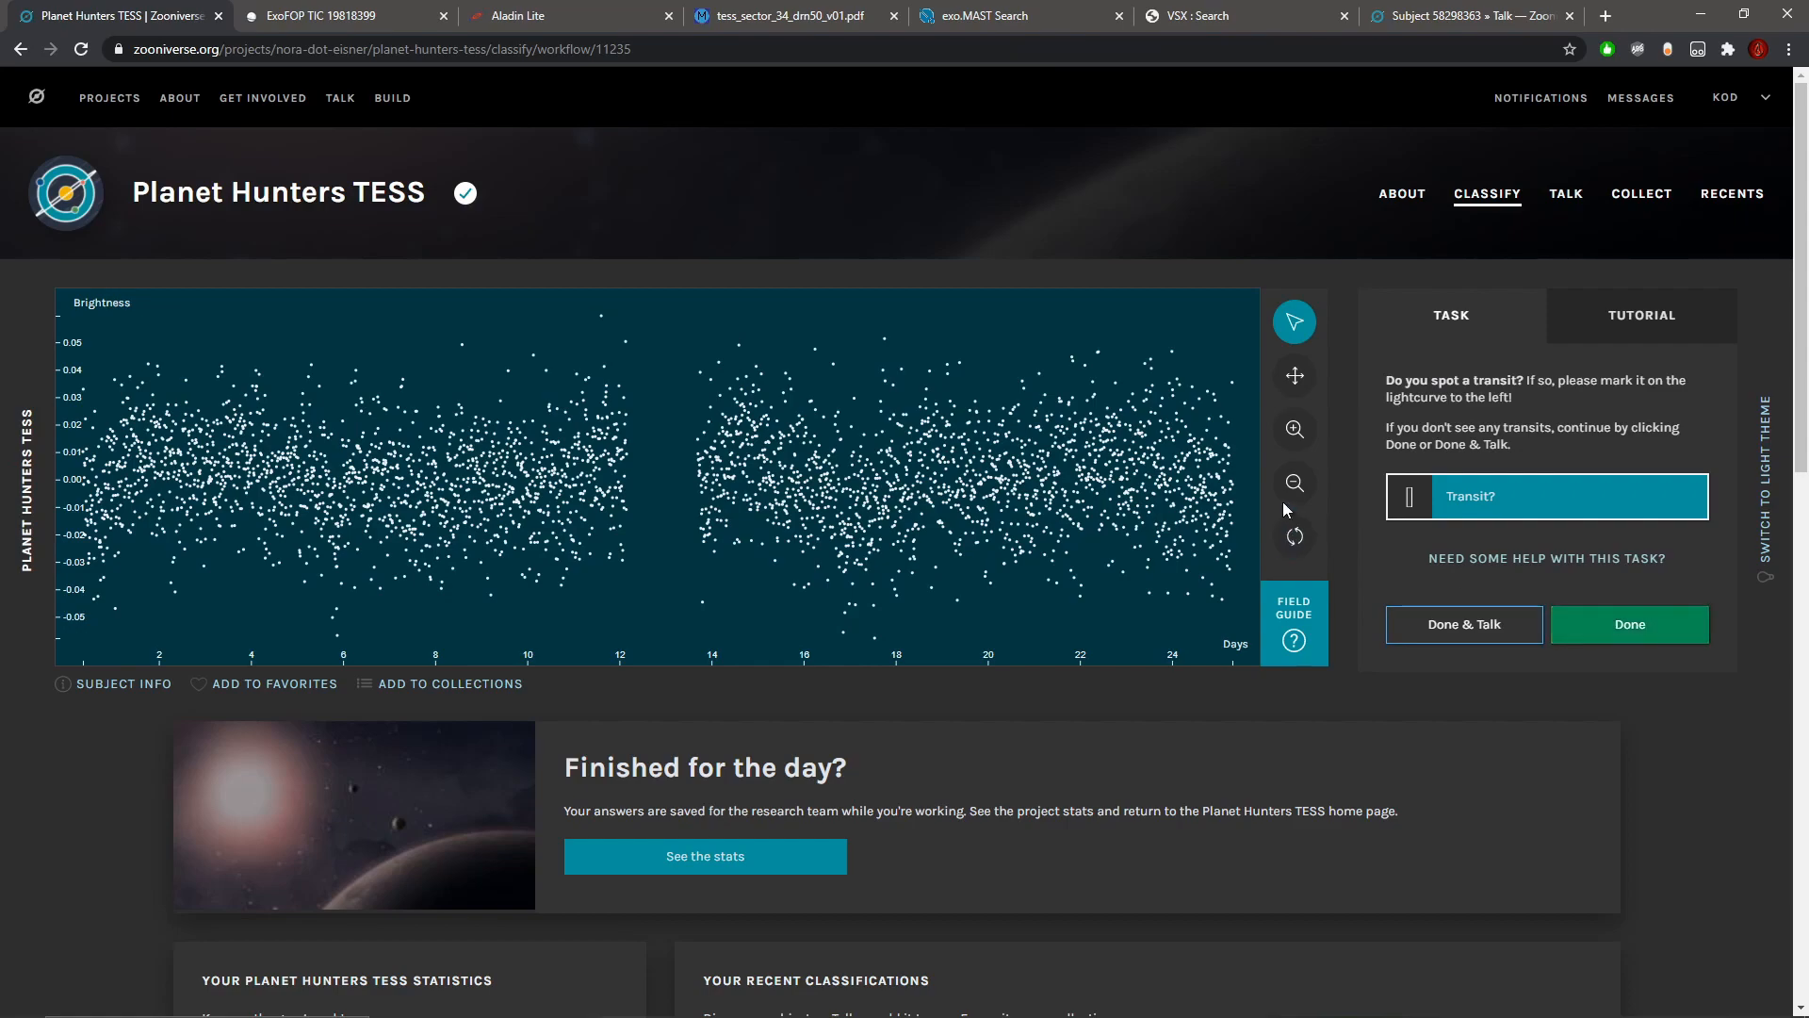
# Step: Examine the light curve up close for a transit-like dip, especially between days 4.5 and 7, and compare it with the full curve
pyautogui.click(1295, 429)
pyautogui.click(1297, 386)
pyautogui.moveTo(322, 439); pyautogui.dragTo(1017, 441)
pyautogui.moveTo(235, 435); pyautogui.dragTo(769, 468)
pyautogui.moveTo(974, 485); pyautogui.dragTo(1268, 495)
pyautogui.moveTo(1140, 492); pyautogui.dragTo(690, 469)
pyautogui.click(1294, 482)
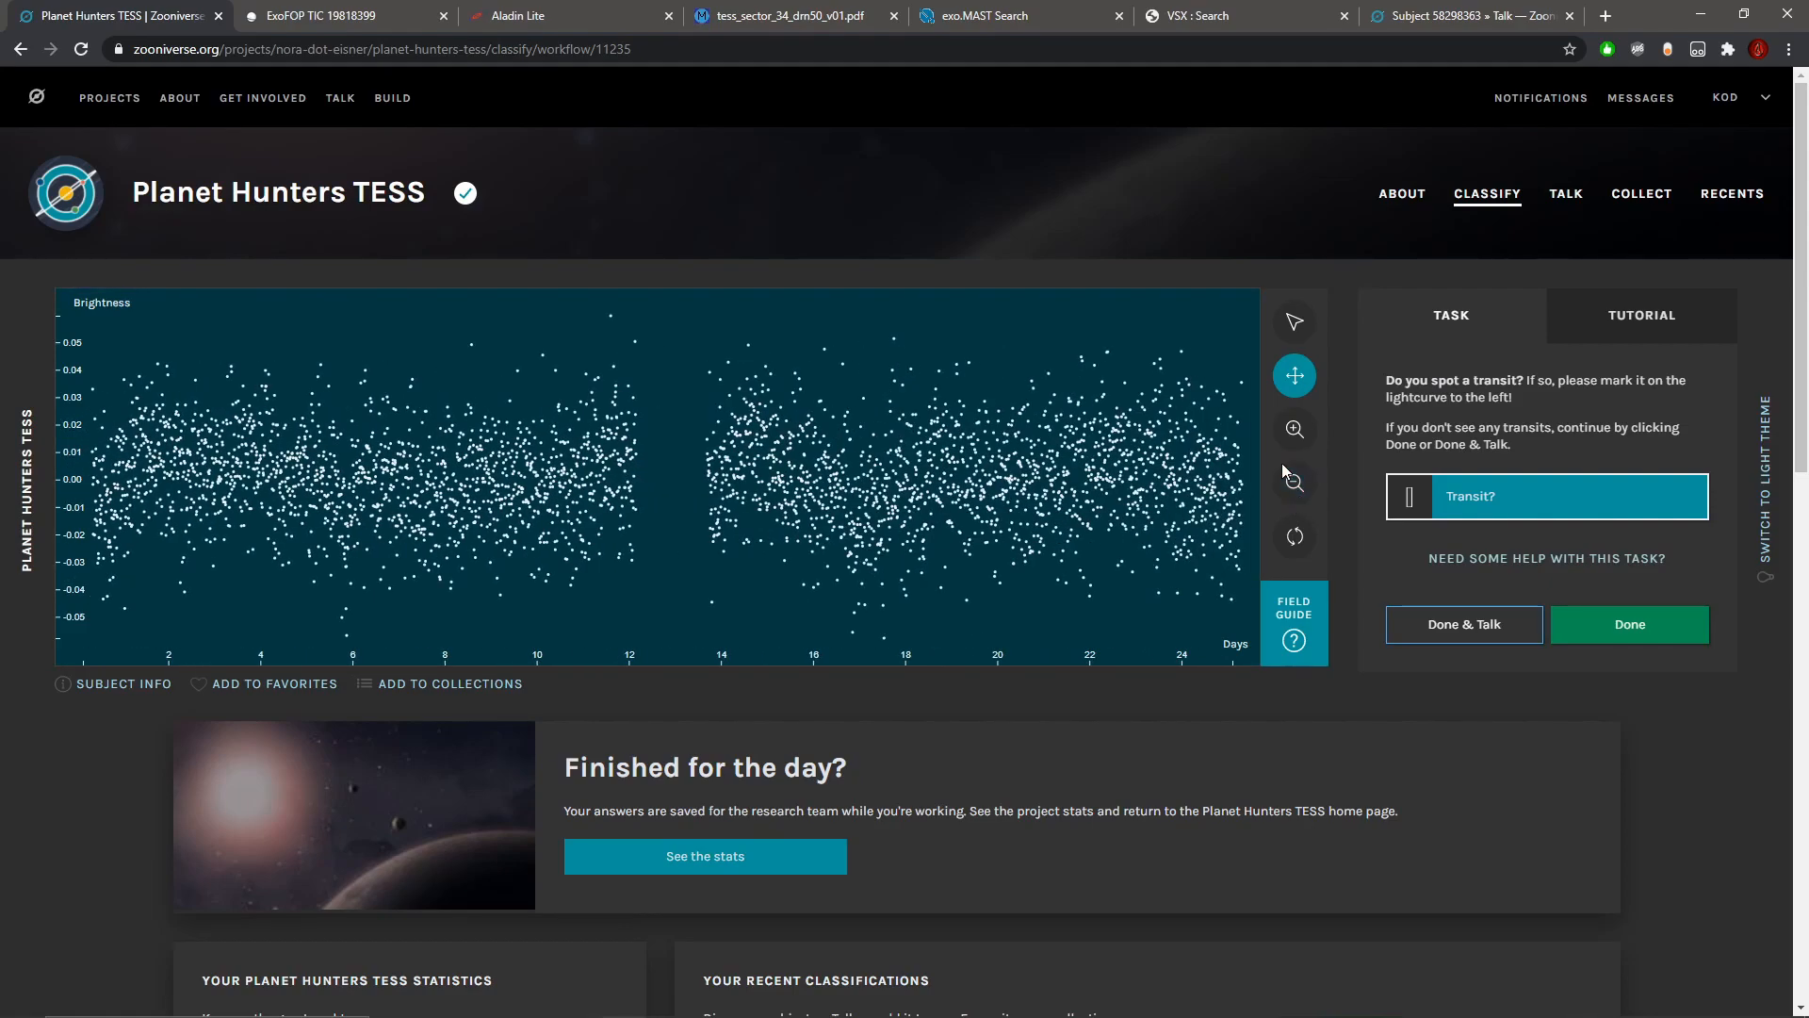
pyautogui.click(1294, 432)
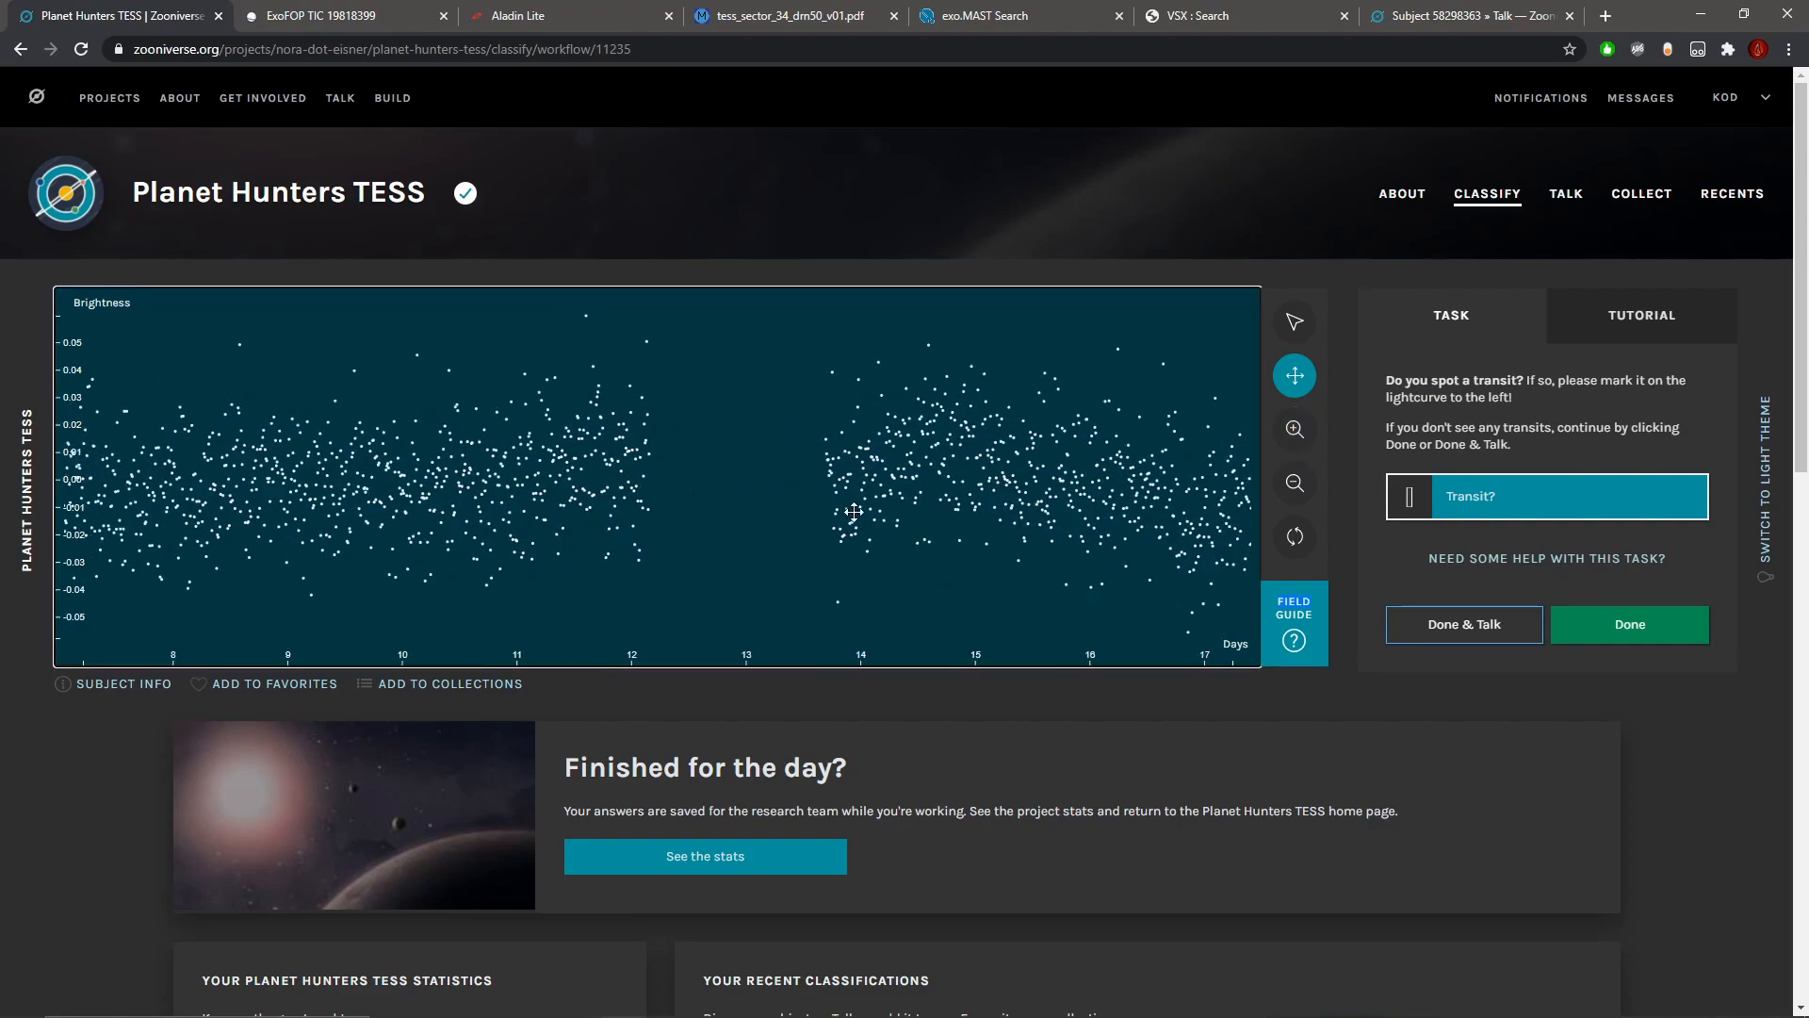
pyautogui.click(1294, 429)
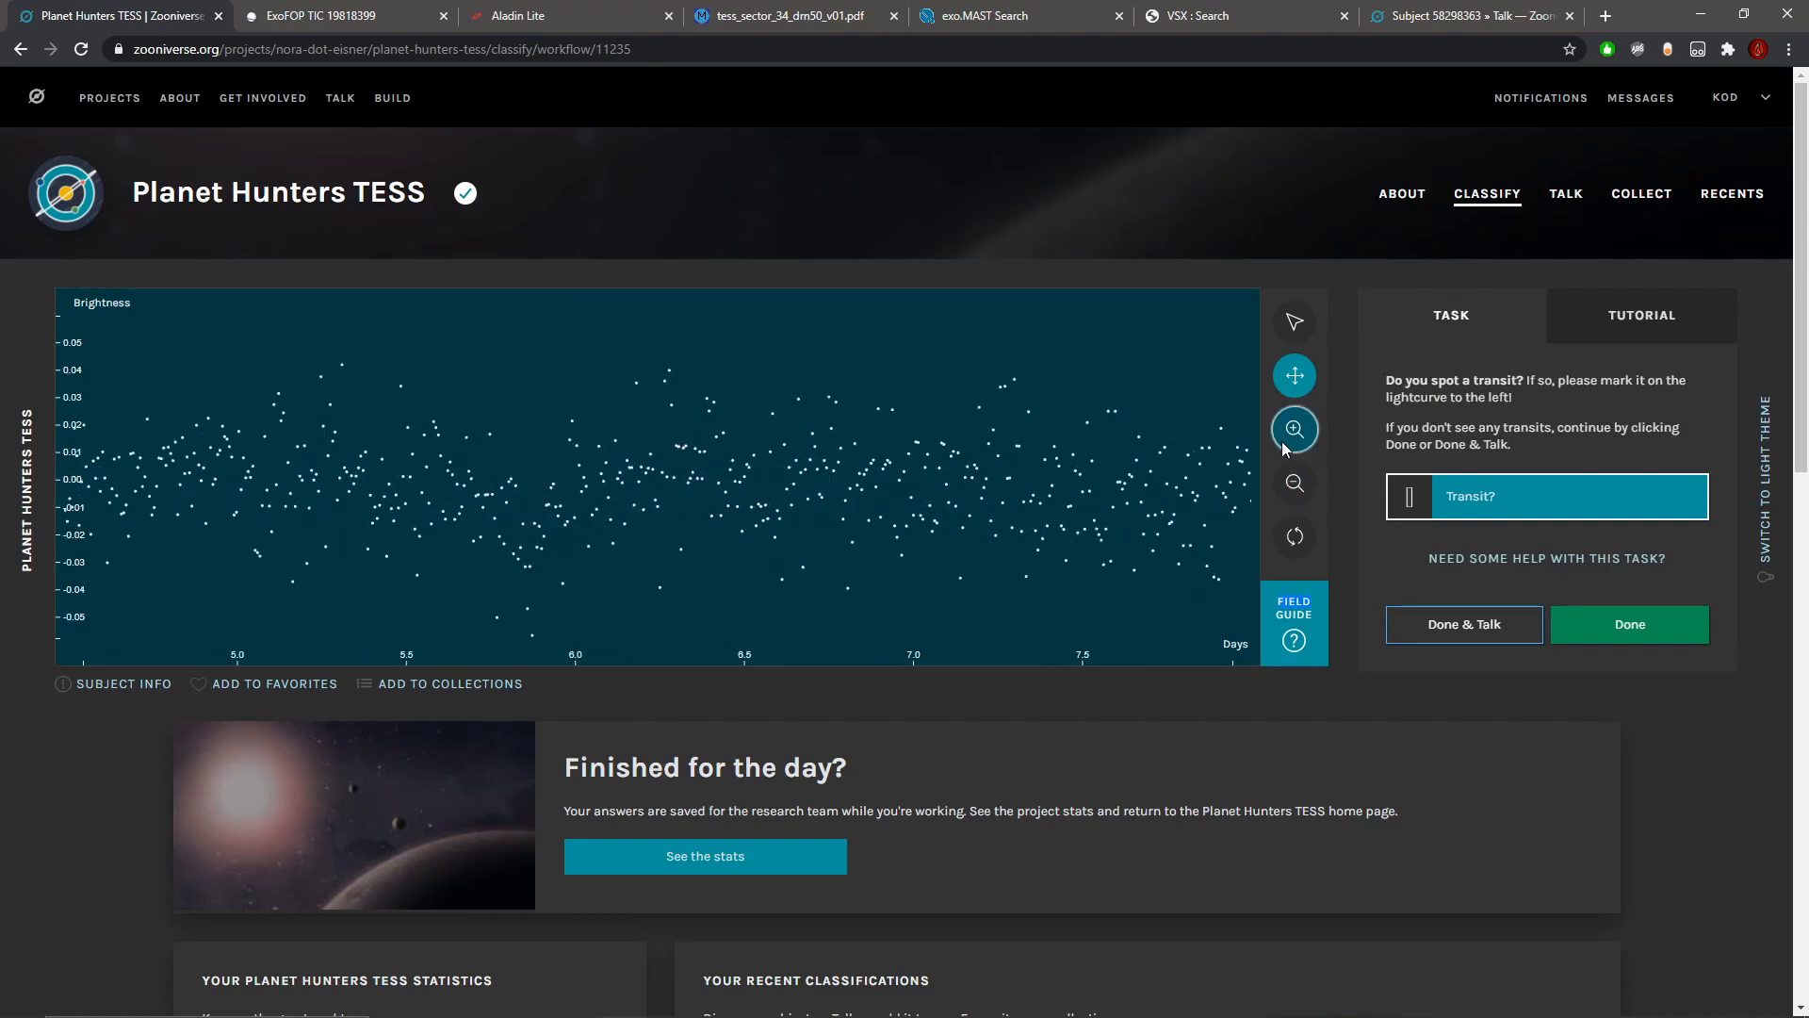
pyautogui.moveTo(615, 443); pyautogui.dragTo(852, 469)
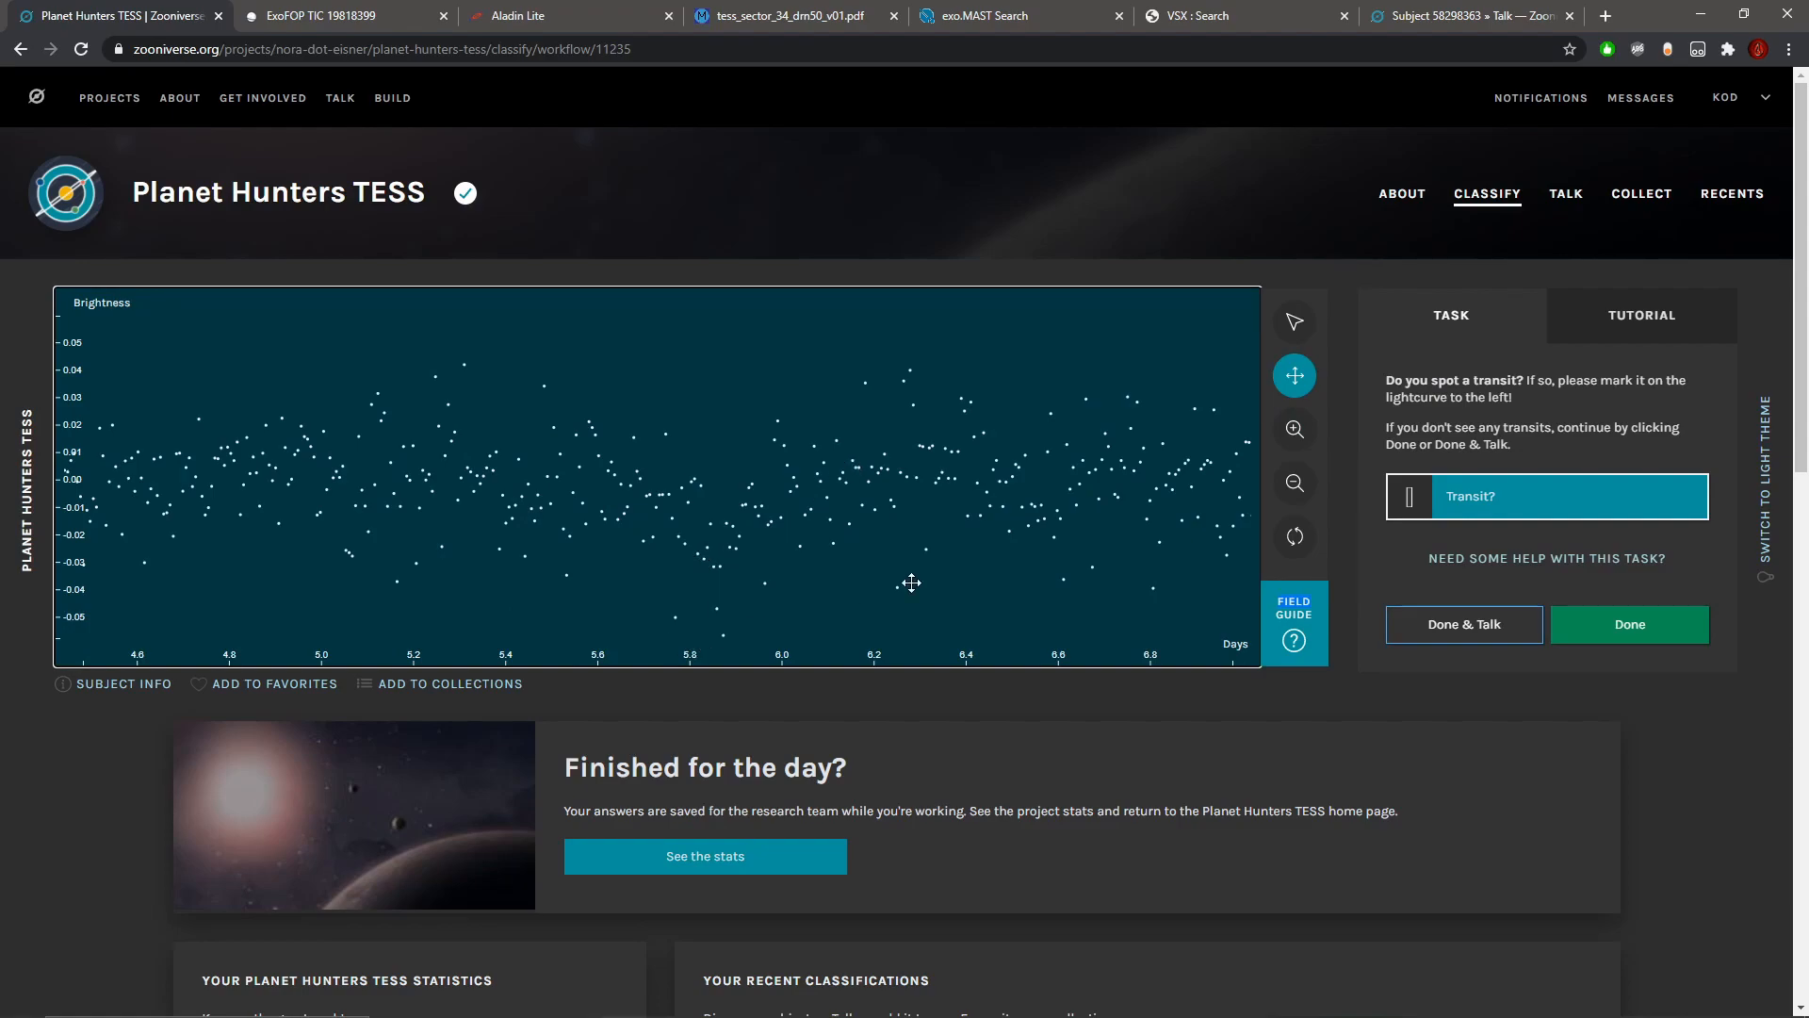
pyautogui.click(1295, 485)
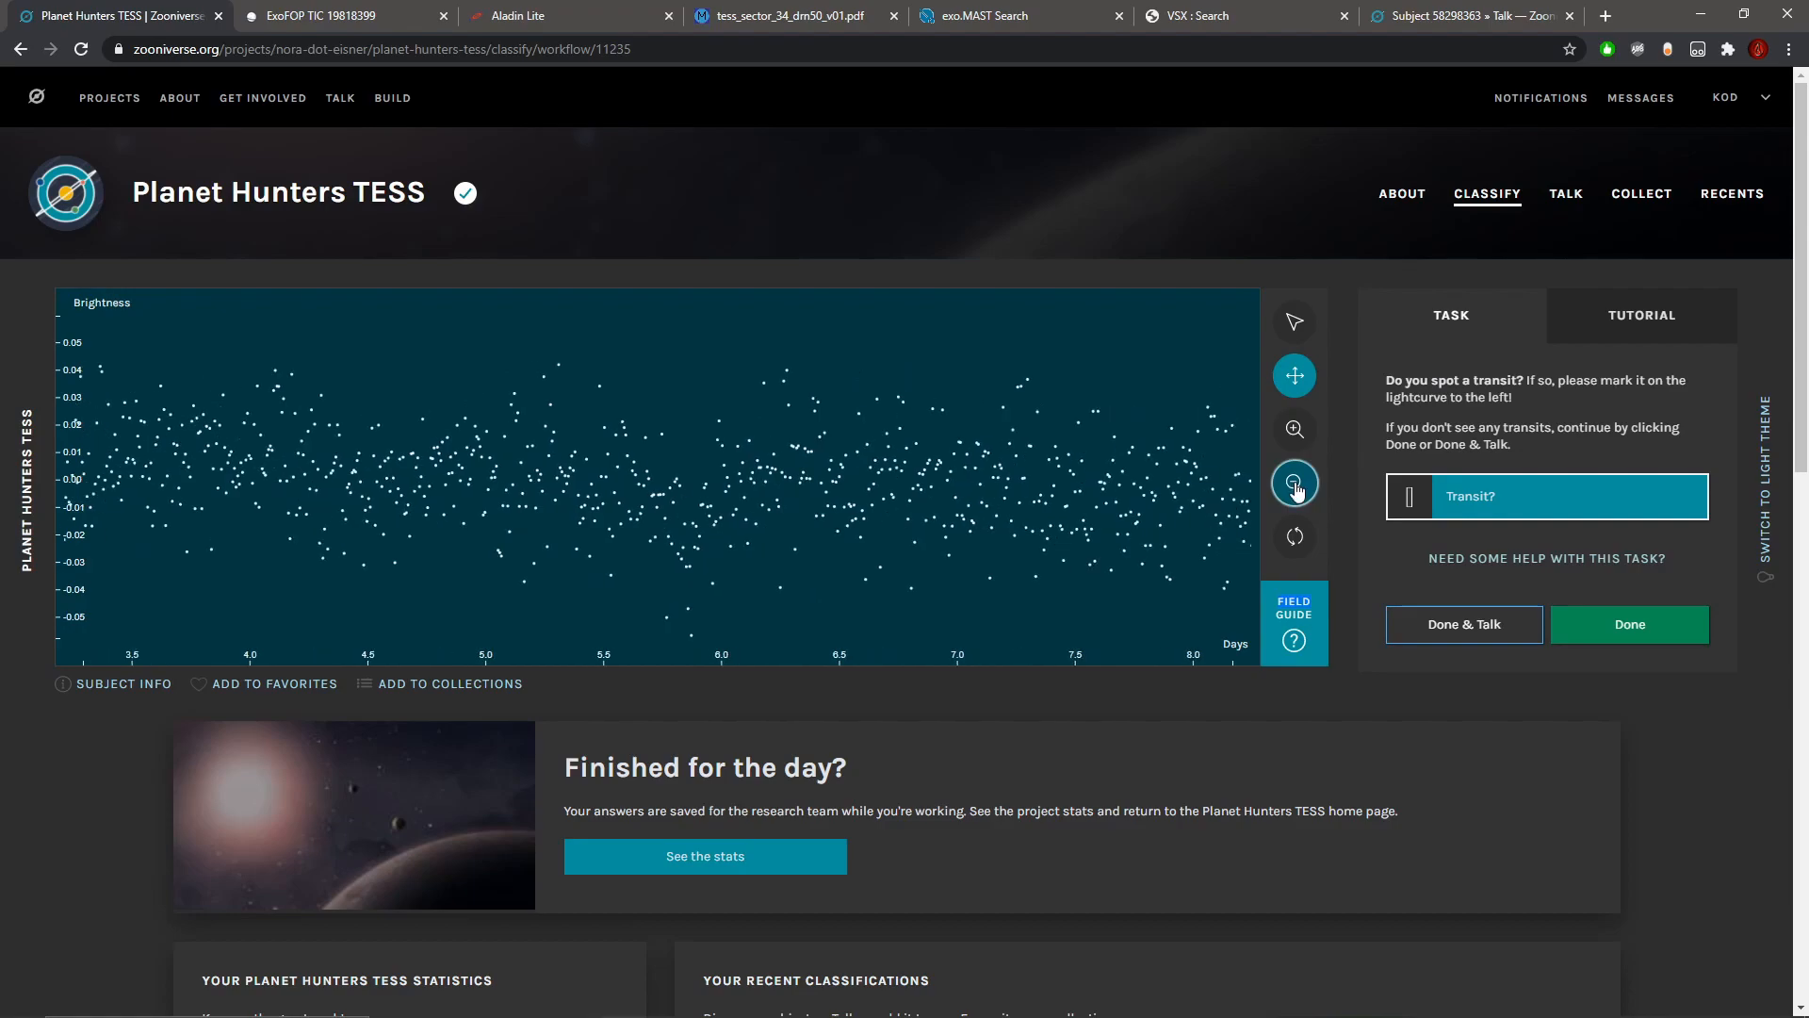
pyautogui.click(1298, 491)
pyautogui.click(1297, 491)
pyautogui.click(1297, 491)
pyautogui.click(1298, 491)
pyautogui.click(1298, 491)
pyautogui.click(1297, 491)
pyautogui.click(1297, 491)
pyautogui.click(1297, 490)
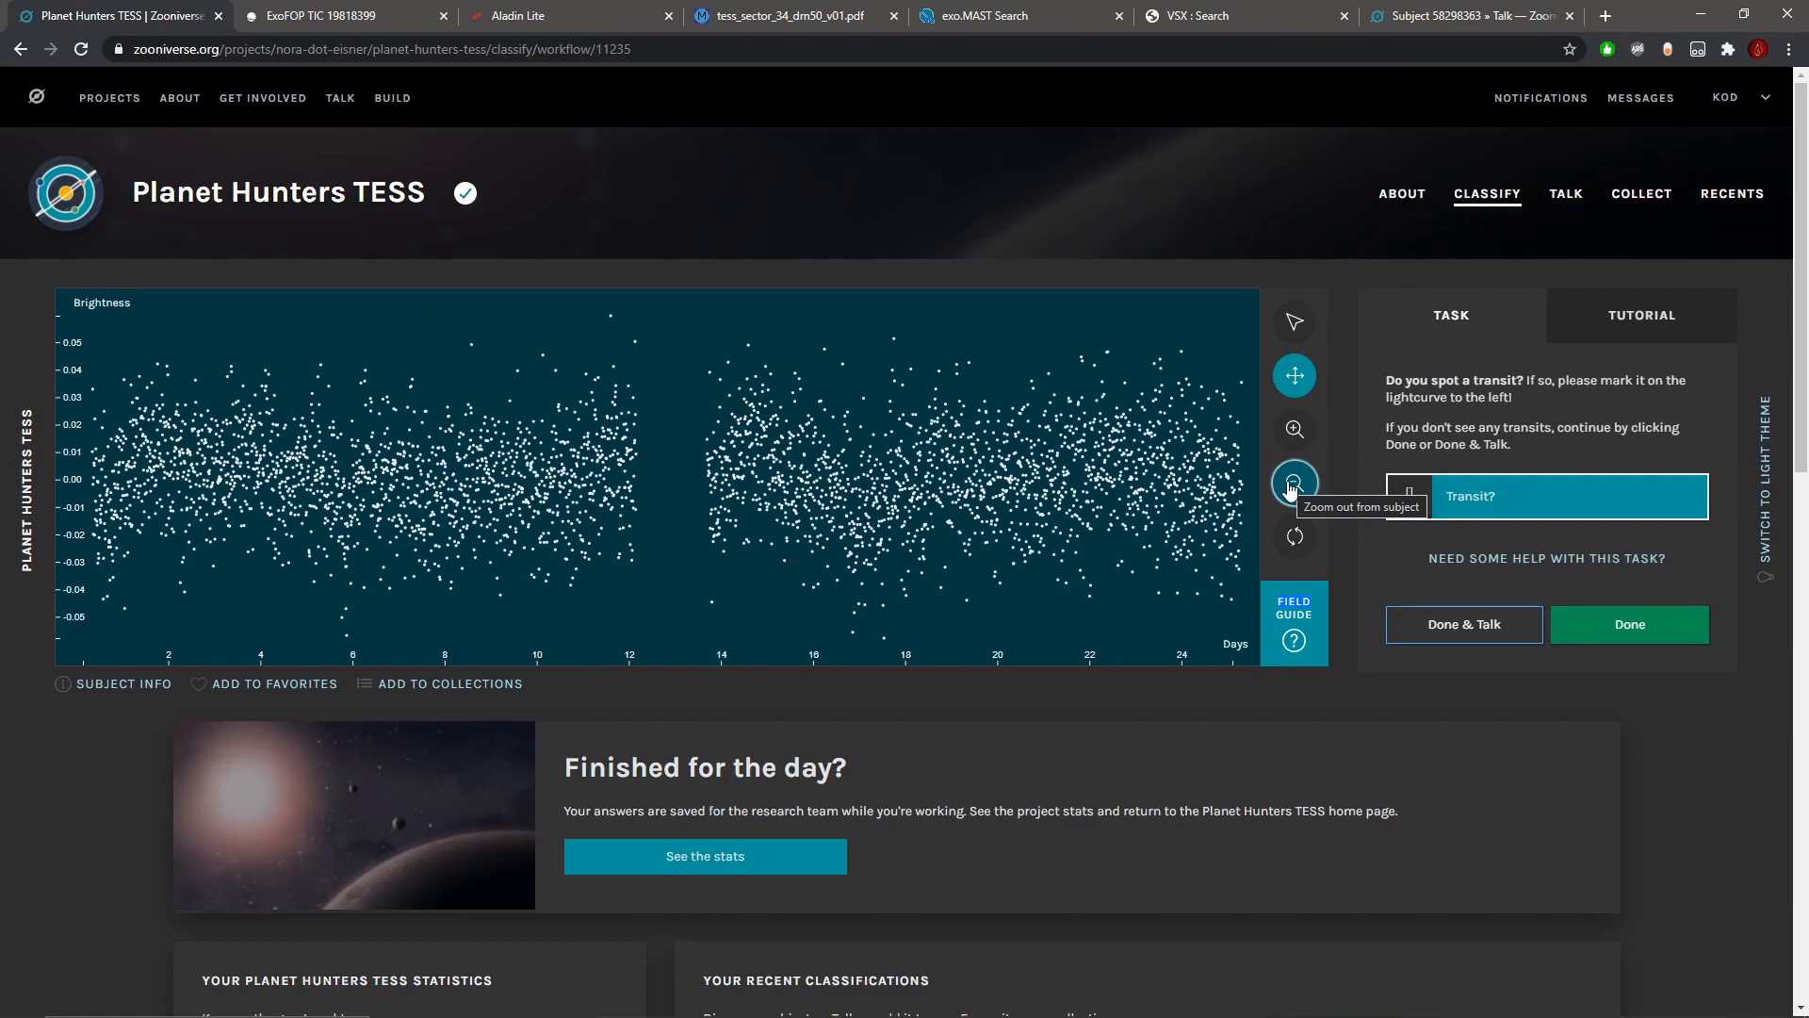
# Step: Submit this light curve and the following strongly varying one without marking any transit
pyautogui.click(1635, 638)
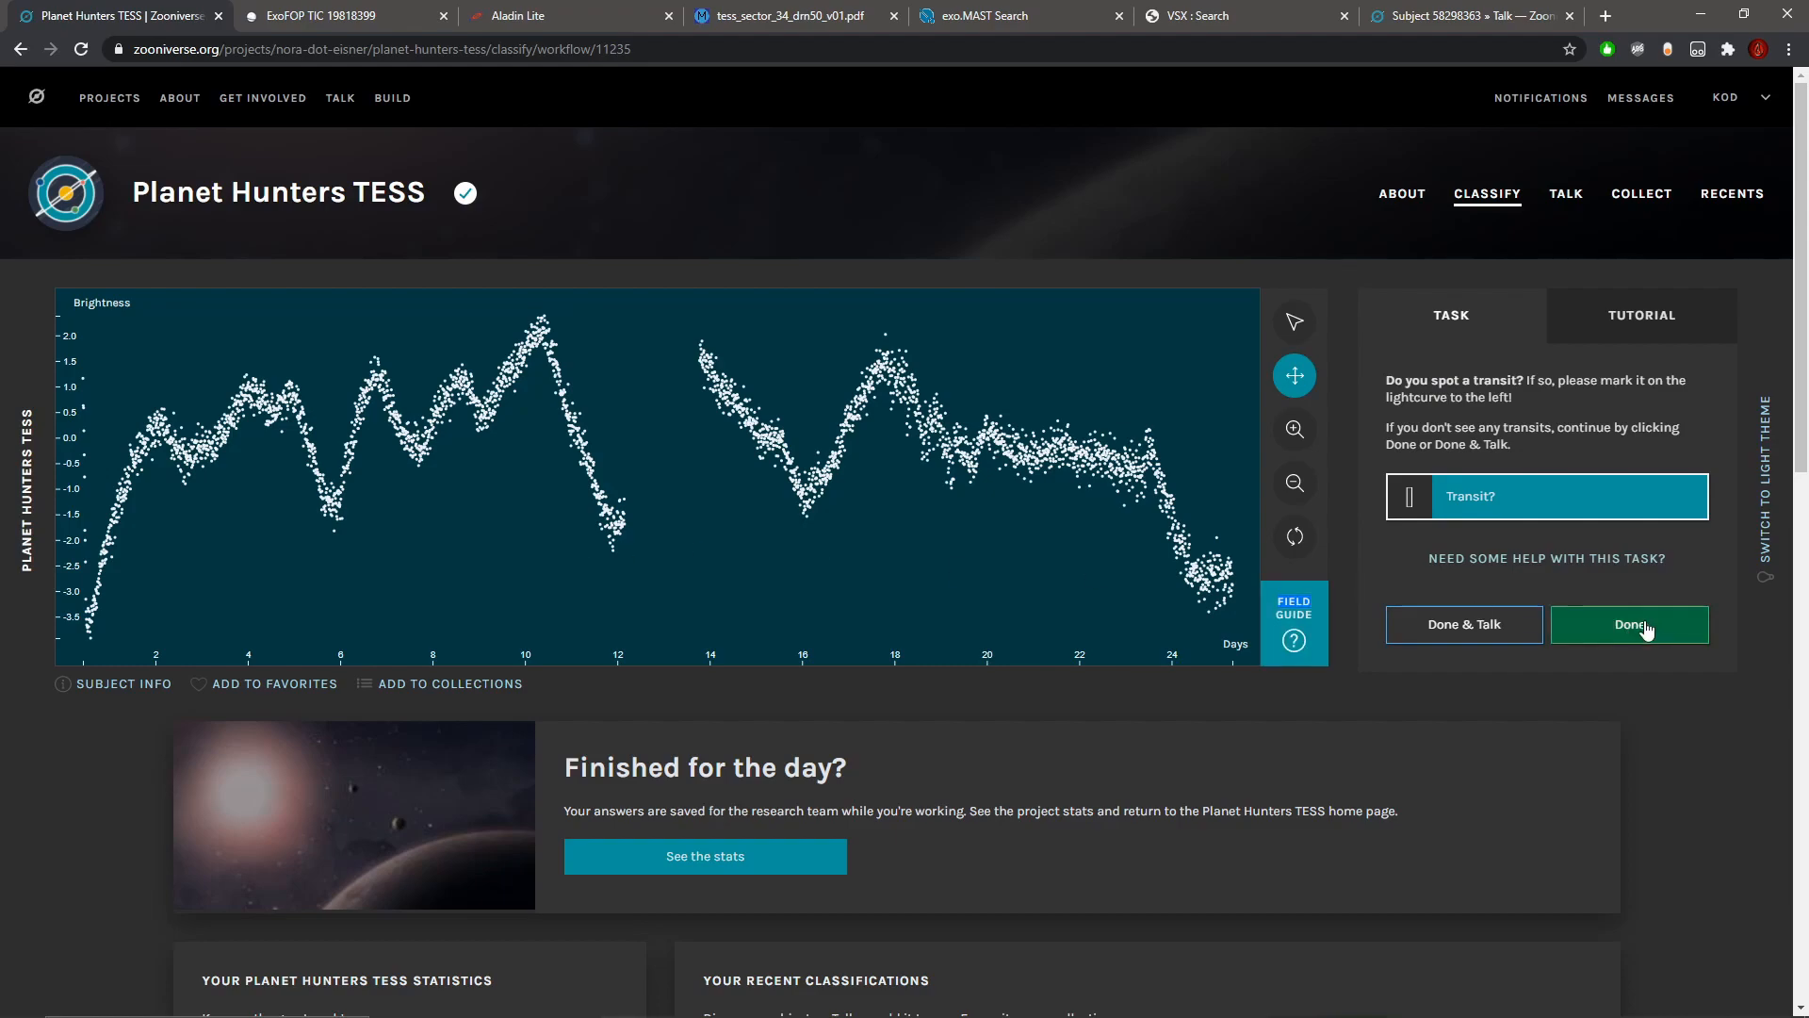
pyautogui.click(1683, 625)
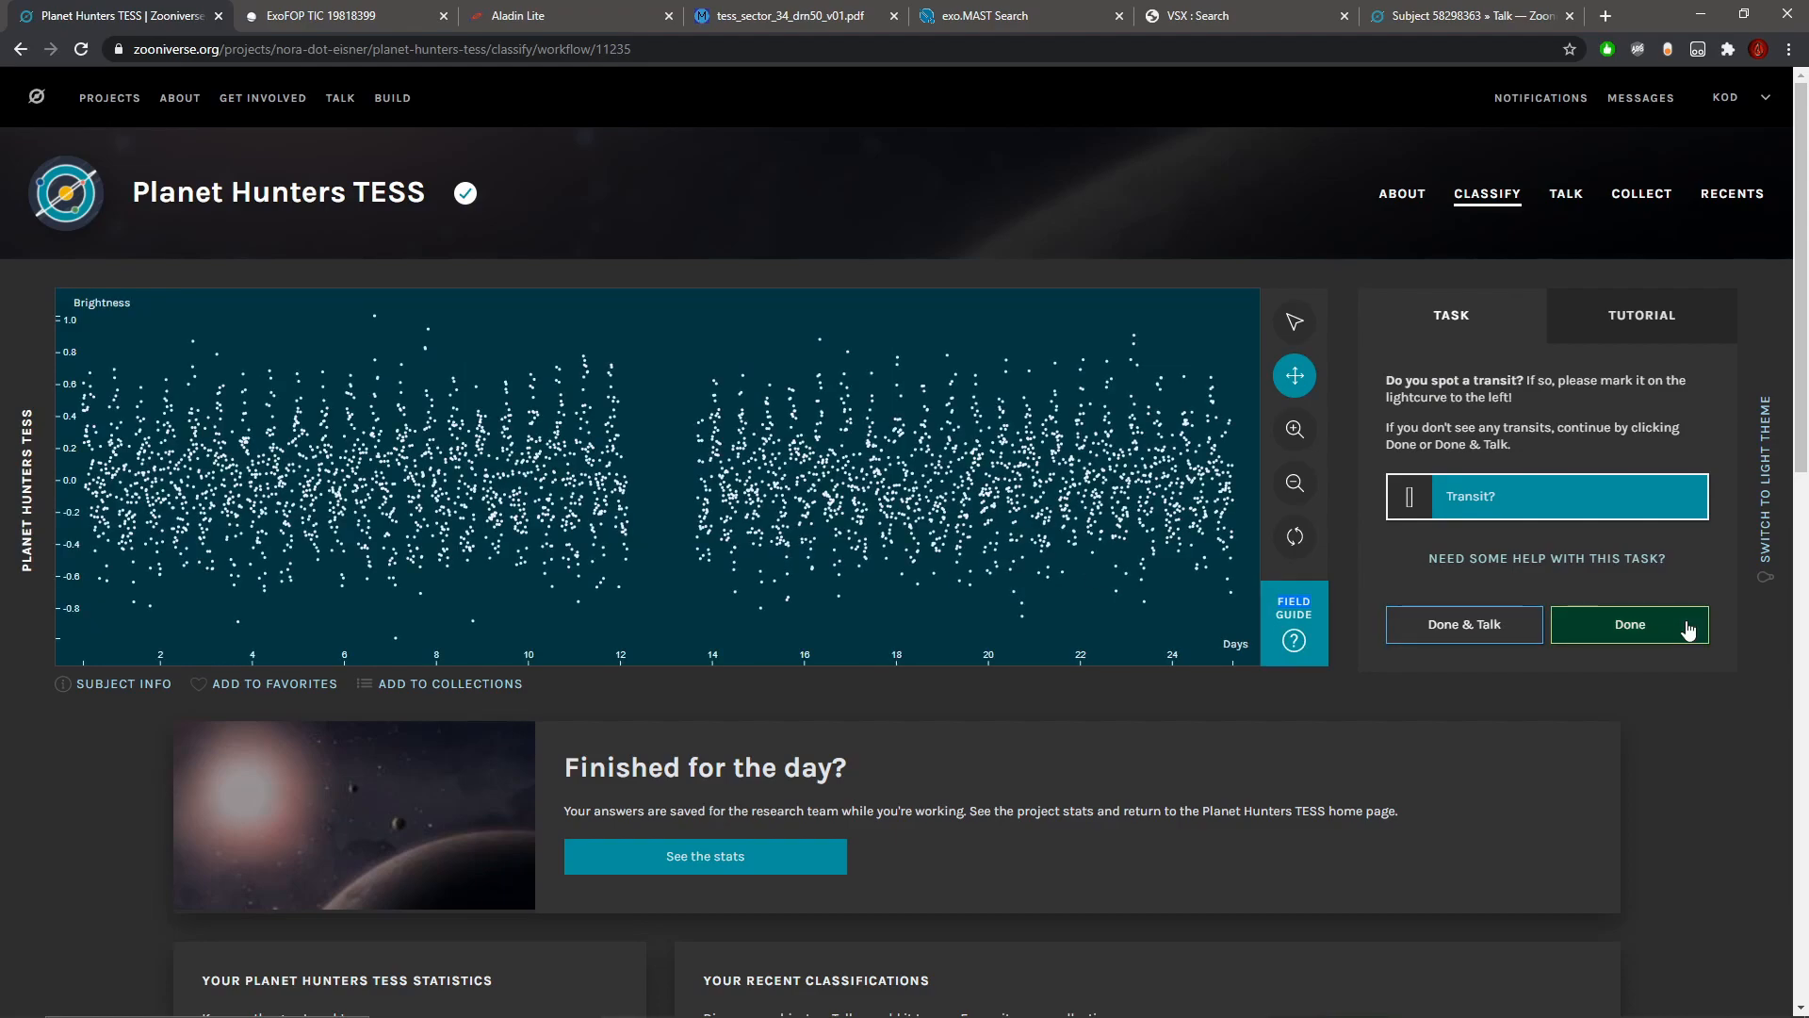
# Step: Inspect the periodic brightness variations before the data gap up close and check the star's subject metadata
pyautogui.click(1294, 430)
pyautogui.click(1293, 431)
pyautogui.click(1294, 431)
pyautogui.click(1294, 430)
pyautogui.moveTo(489, 445); pyautogui.dragTo(1011, 464)
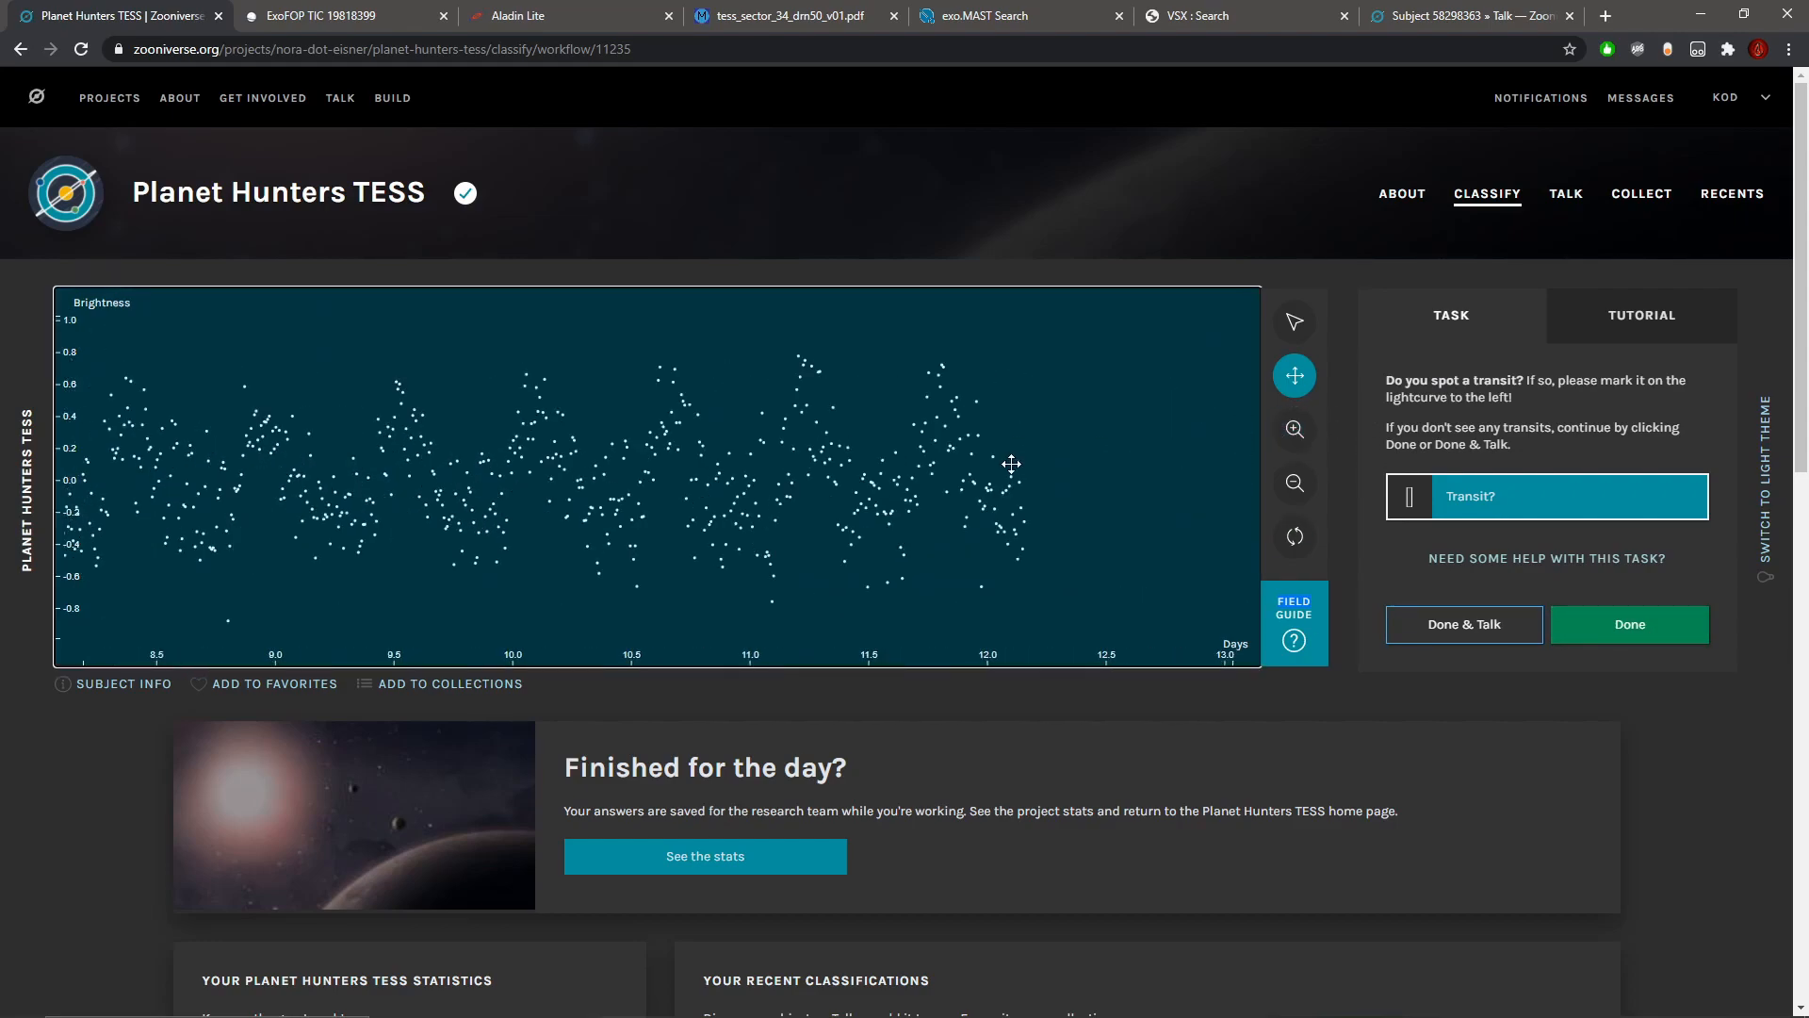
pyautogui.click(108, 685)
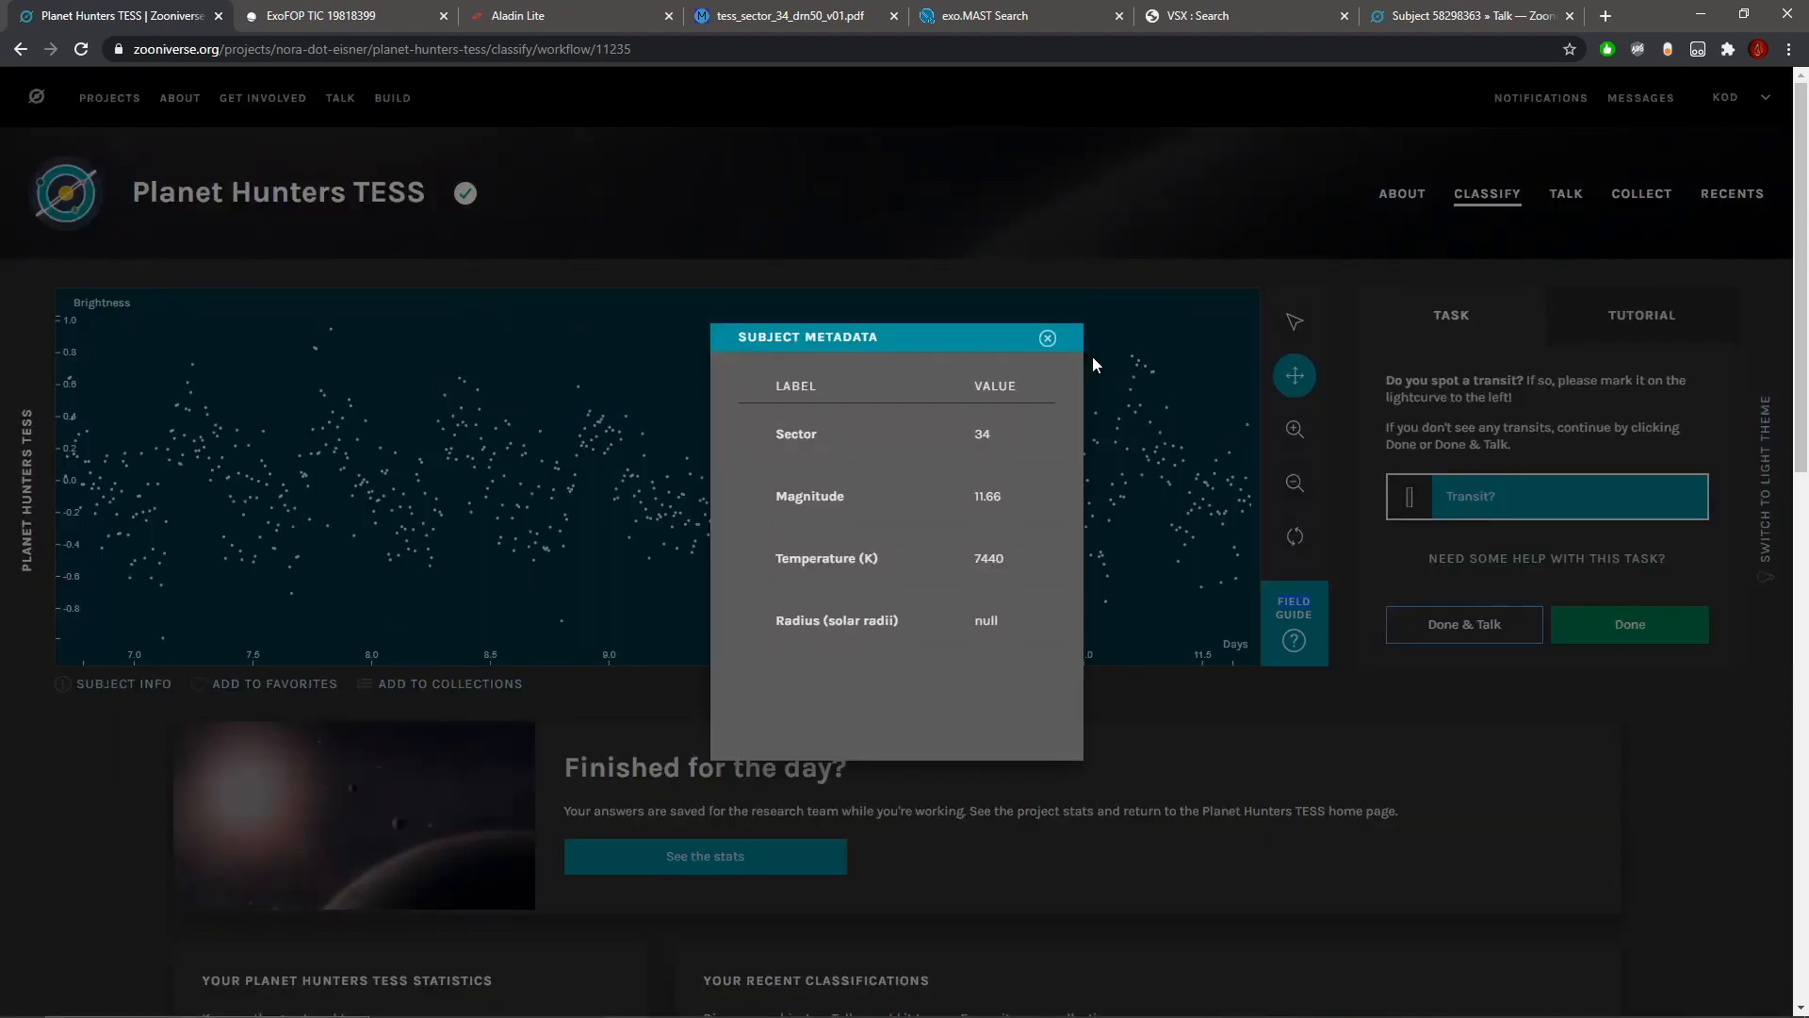
pyautogui.click(1048, 339)
# Step: Compare the full periodic light curve with close-up views before and after the data gap, searching for transit-like dips
pyautogui.click(1295, 484)
pyautogui.click(1295, 483)
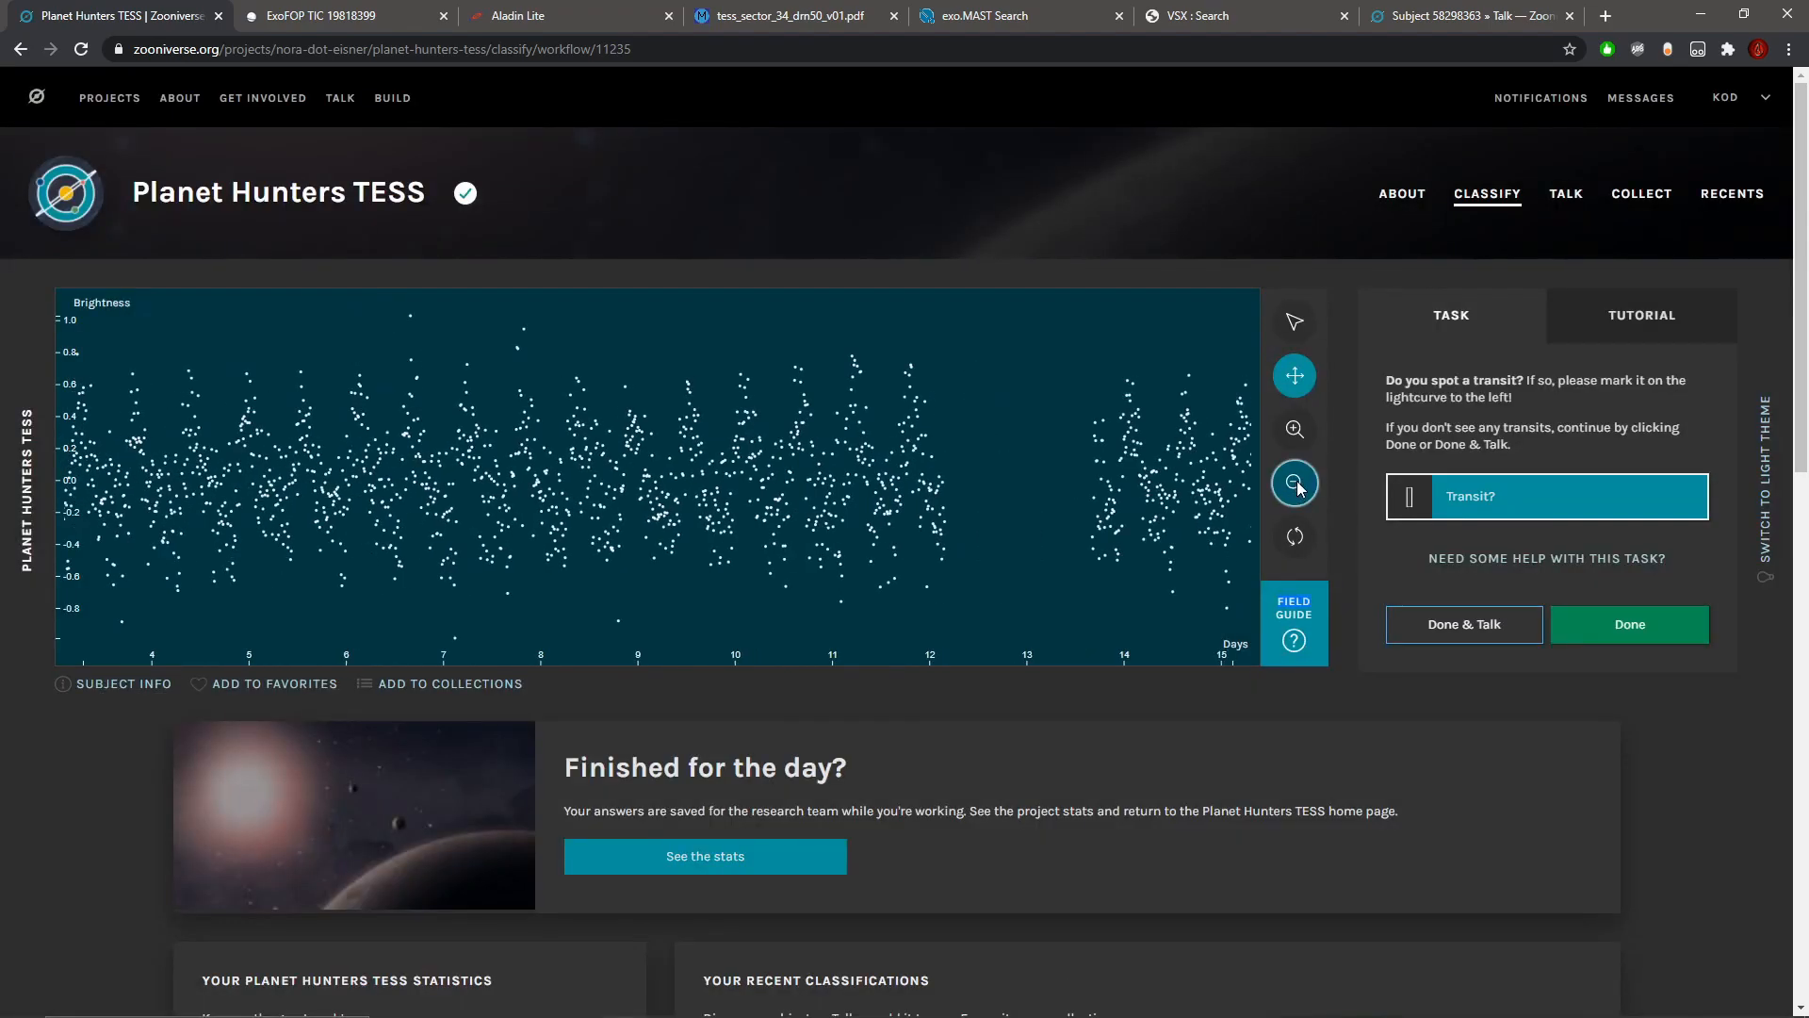
pyautogui.click(1295, 483)
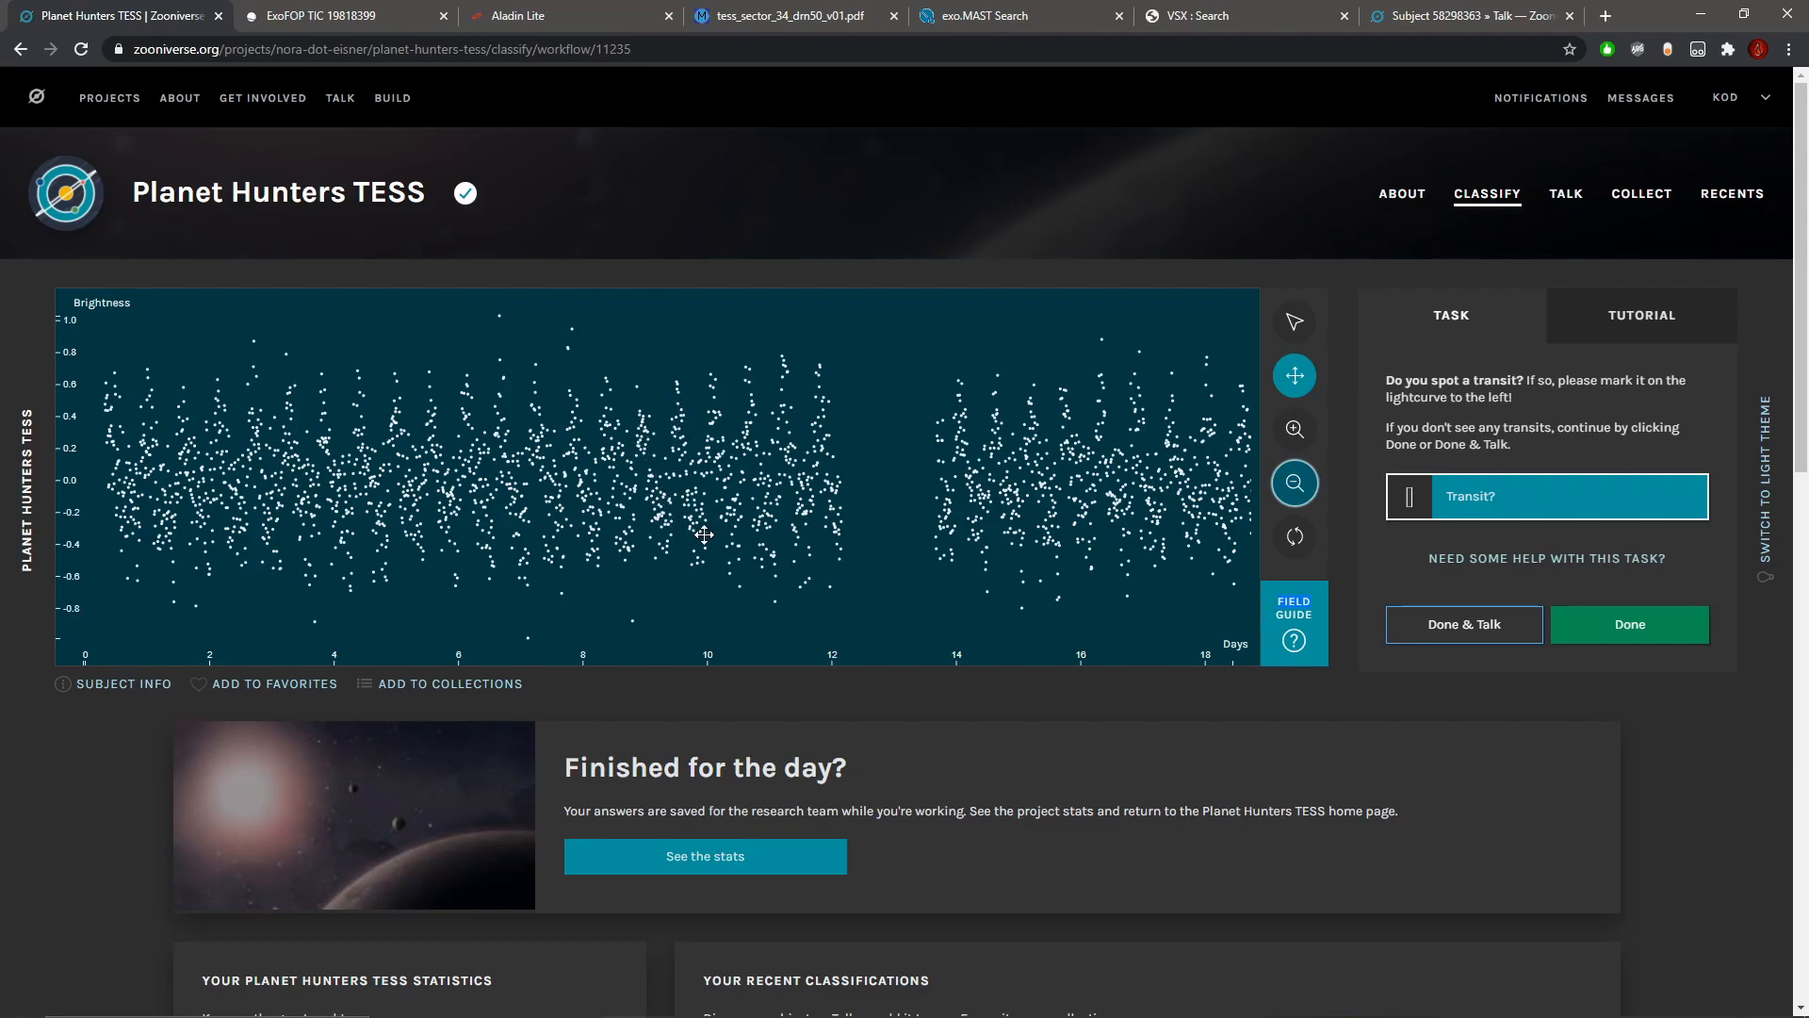
pyautogui.click(1295, 482)
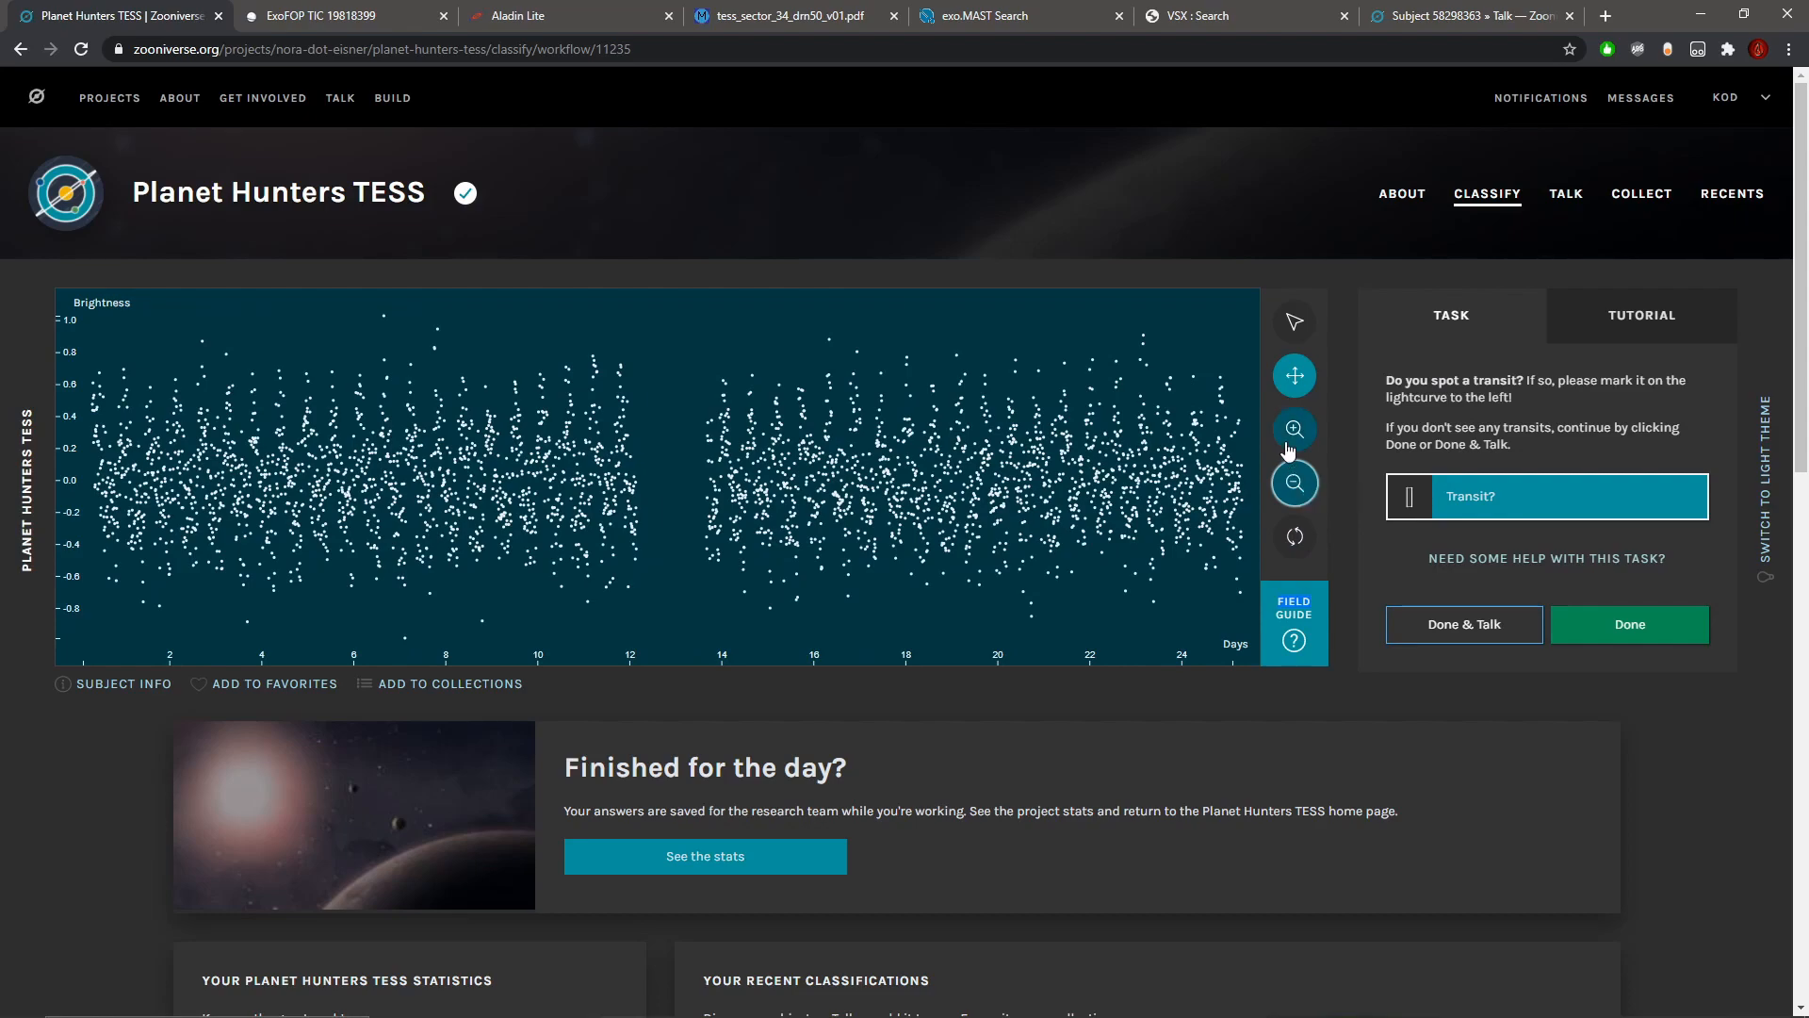
pyautogui.click(1289, 444)
pyautogui.click(1289, 444)
pyautogui.click(1289, 445)
pyautogui.click(1290, 445)
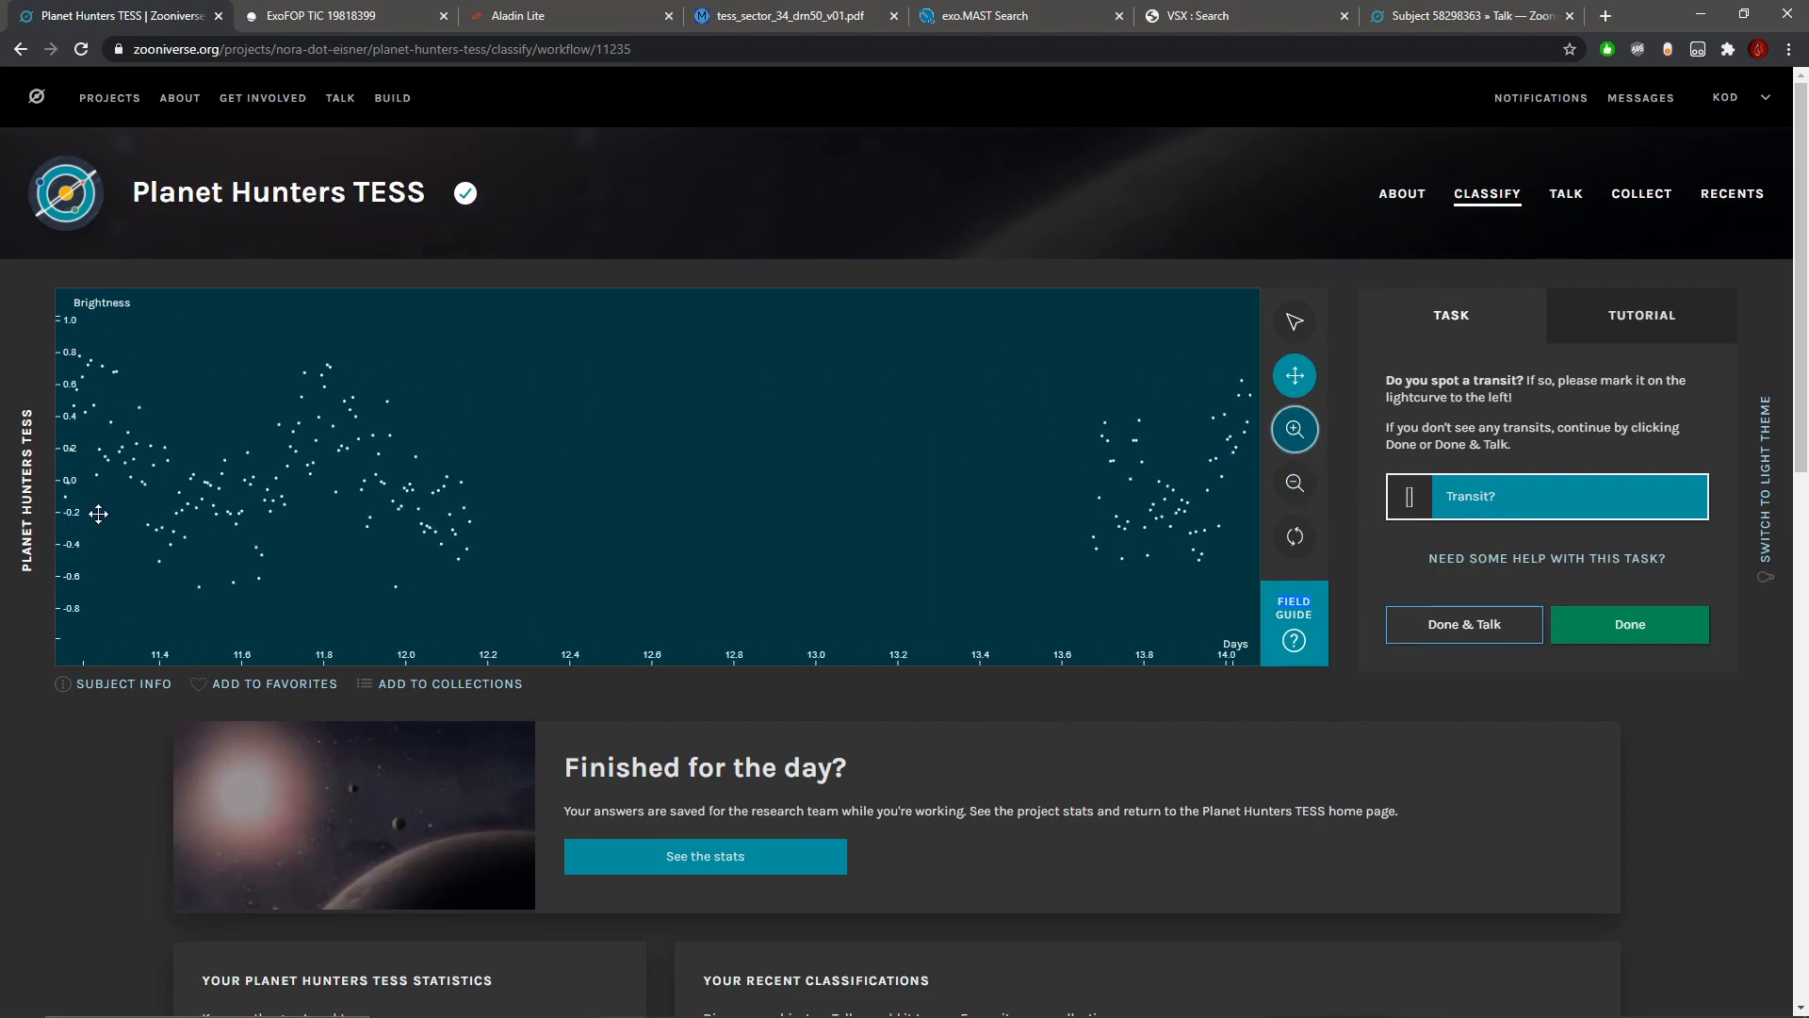
pyautogui.moveTo(1232, 399); pyautogui.dragTo(218, 444)
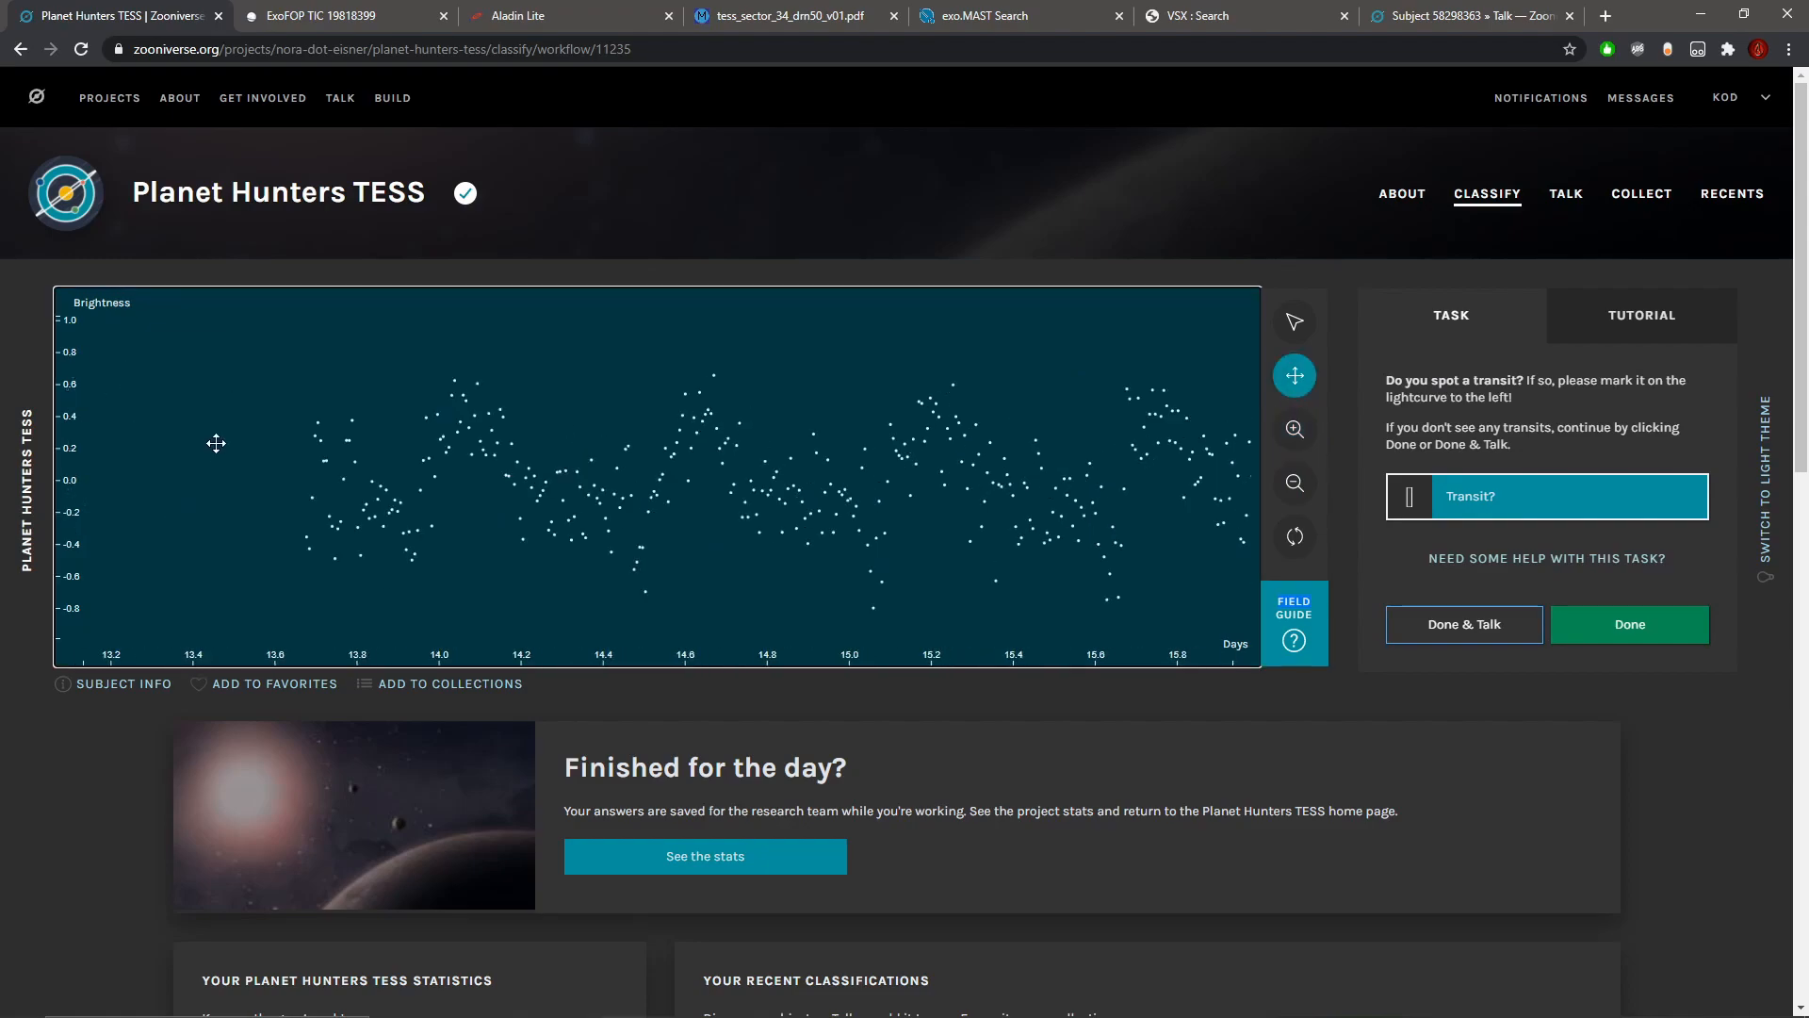
pyautogui.moveTo(933, 484); pyautogui.dragTo(184, 442)
pyautogui.moveTo(989, 485); pyautogui.dragTo(246, 435)
pyautogui.moveTo(931, 470); pyautogui.dragTo(363, 464)
pyautogui.moveTo(961, 494); pyautogui.dragTo(502, 468)
# Step: Submit the periodic light curve without marking any transit
pyautogui.click(1293, 489)
pyautogui.click(1294, 488)
pyautogui.click(1294, 489)
pyautogui.click(1295, 489)
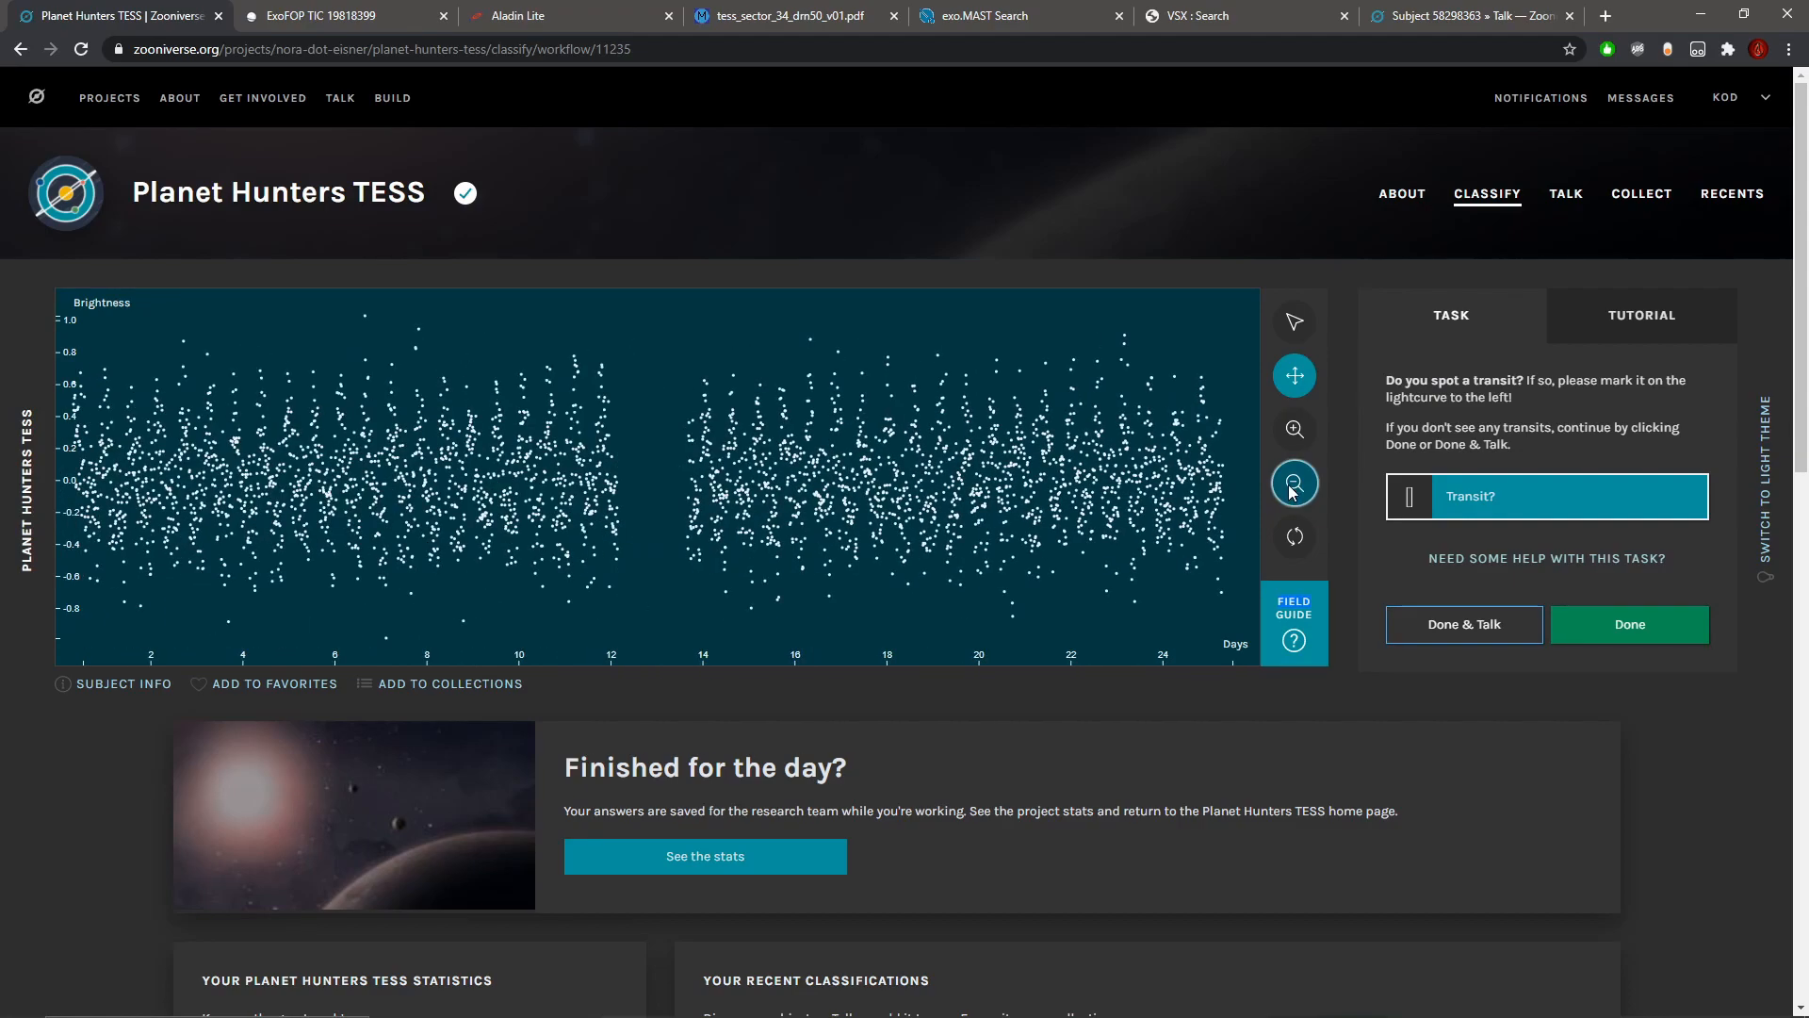
pyautogui.click(1646, 640)
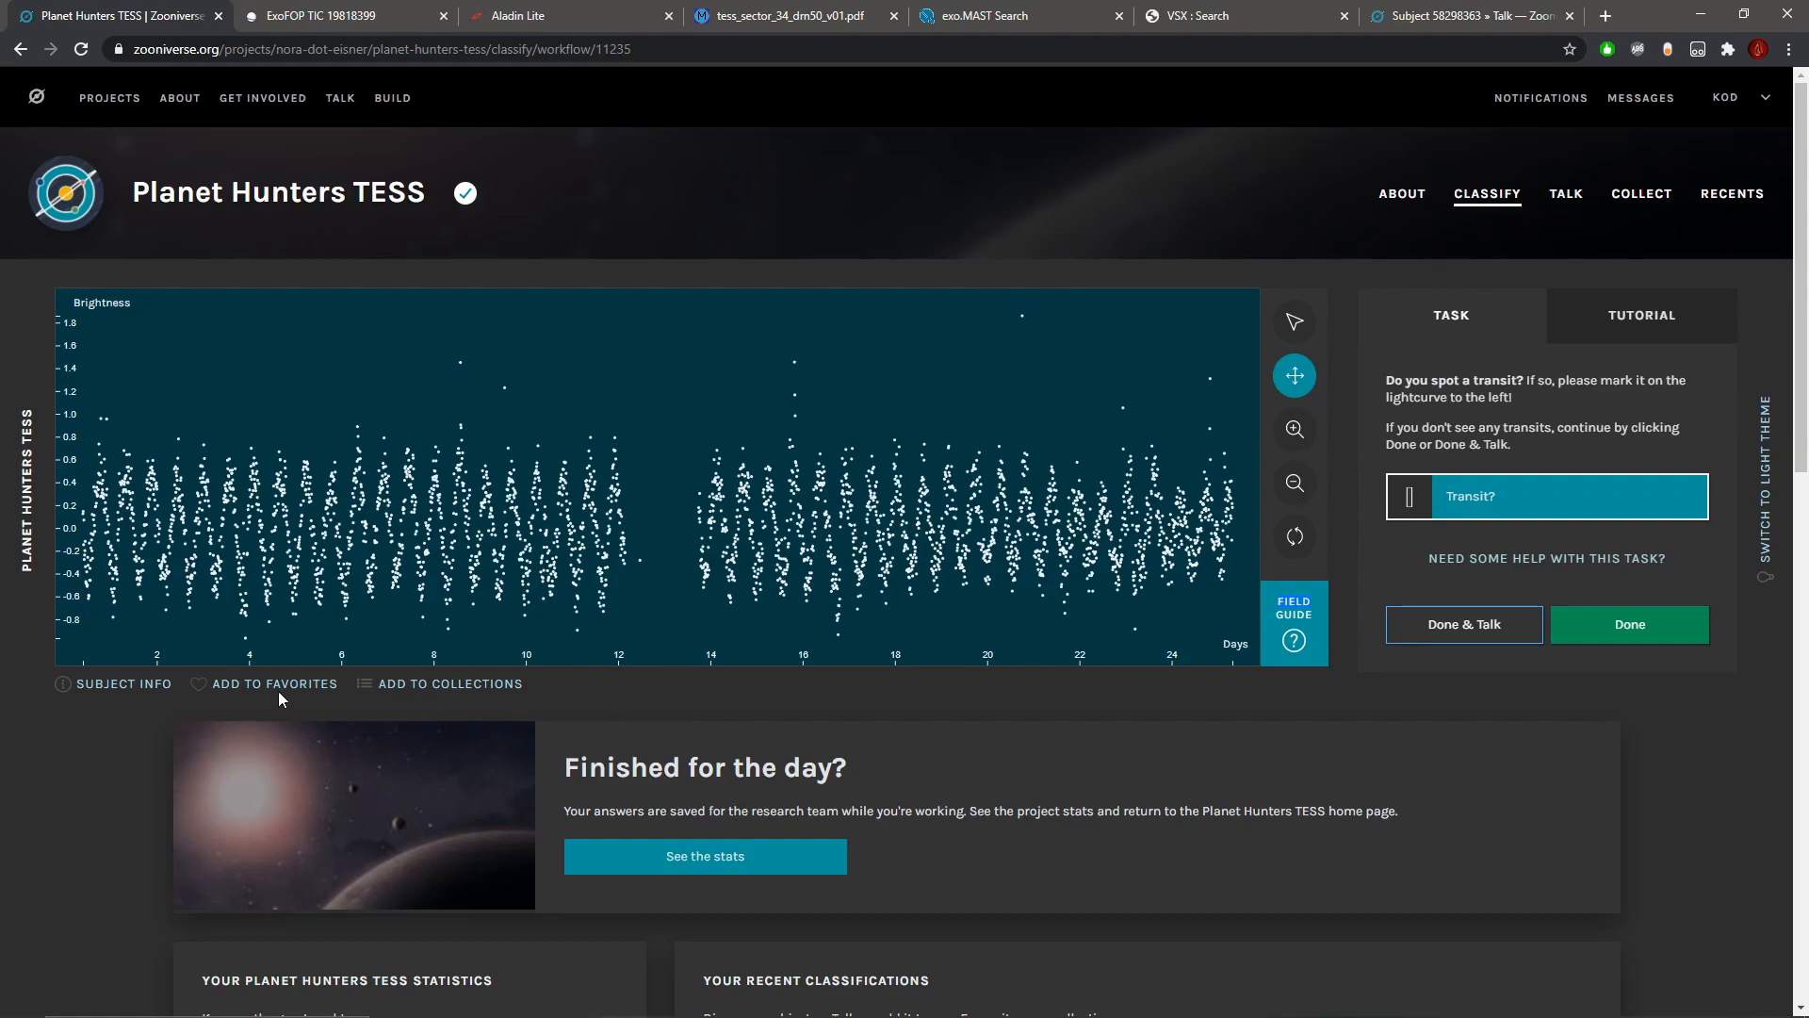
# Step: Check the new star's subject metadata and mark the narrow dip between about days 10.3 and 10.4 as a transit
pyautogui.click(118, 685)
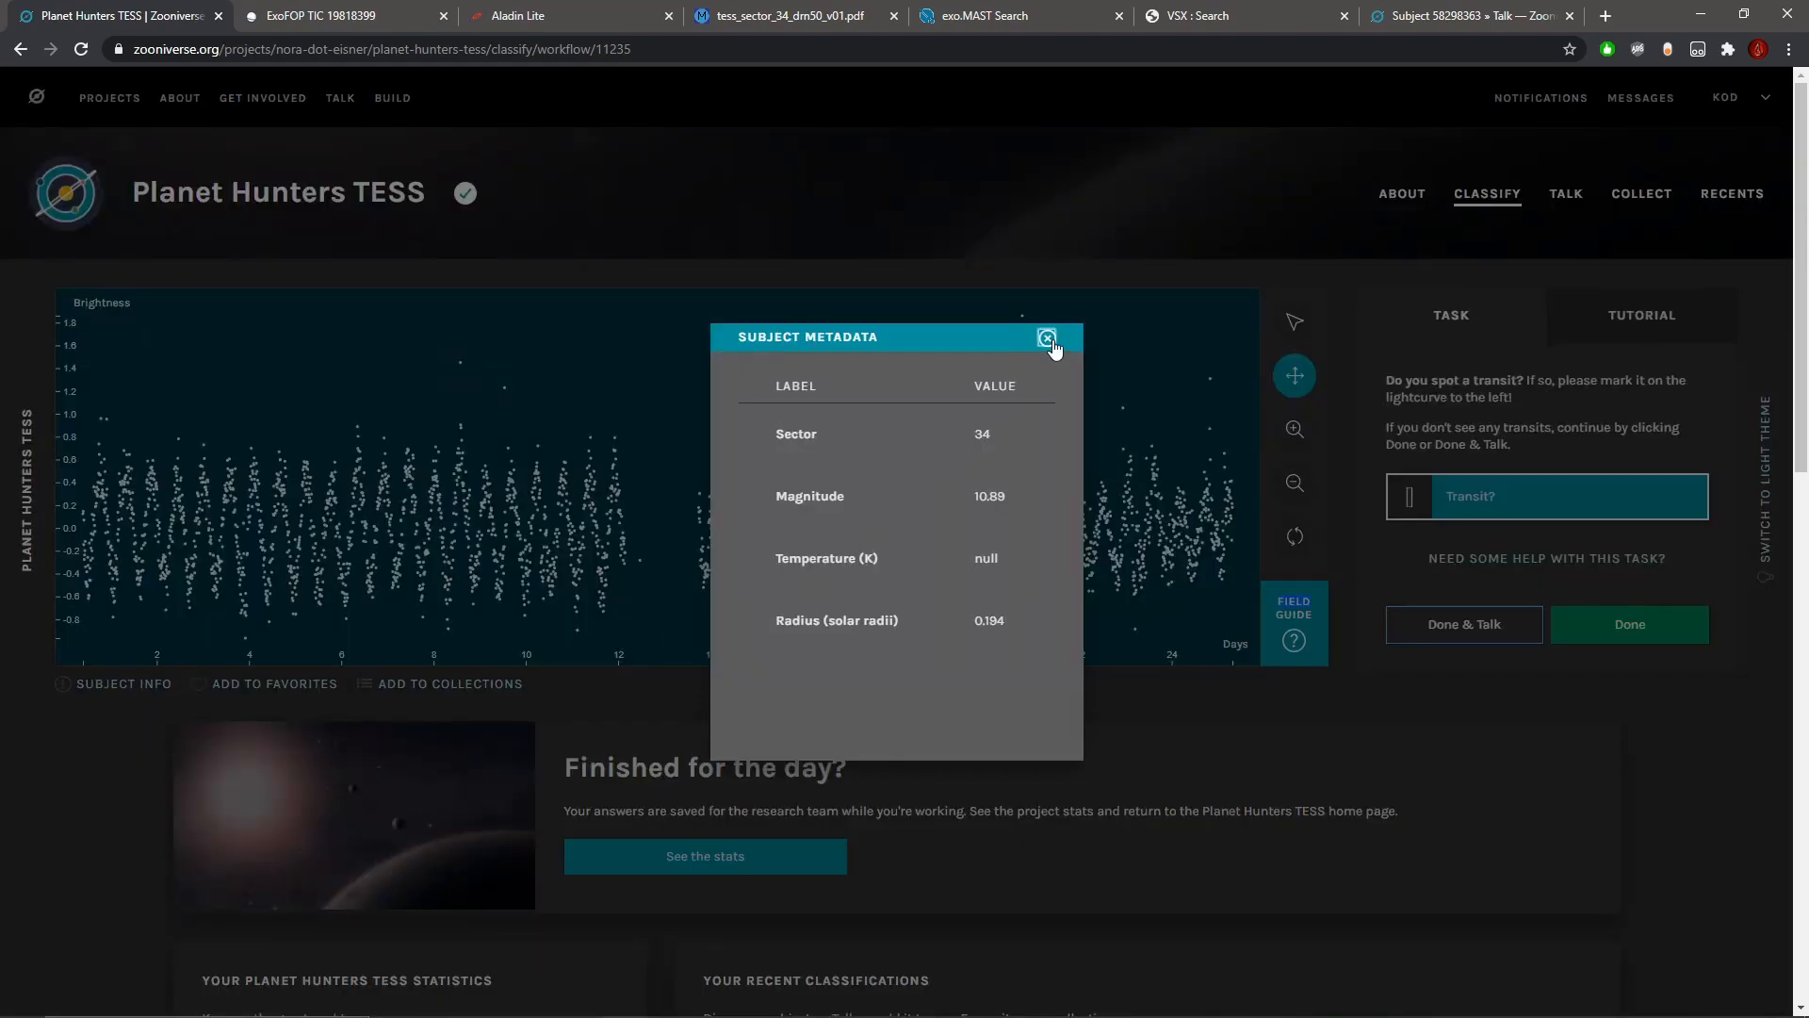
pyautogui.click(1047, 338)
pyautogui.click(1296, 430)
pyautogui.click(1296, 431)
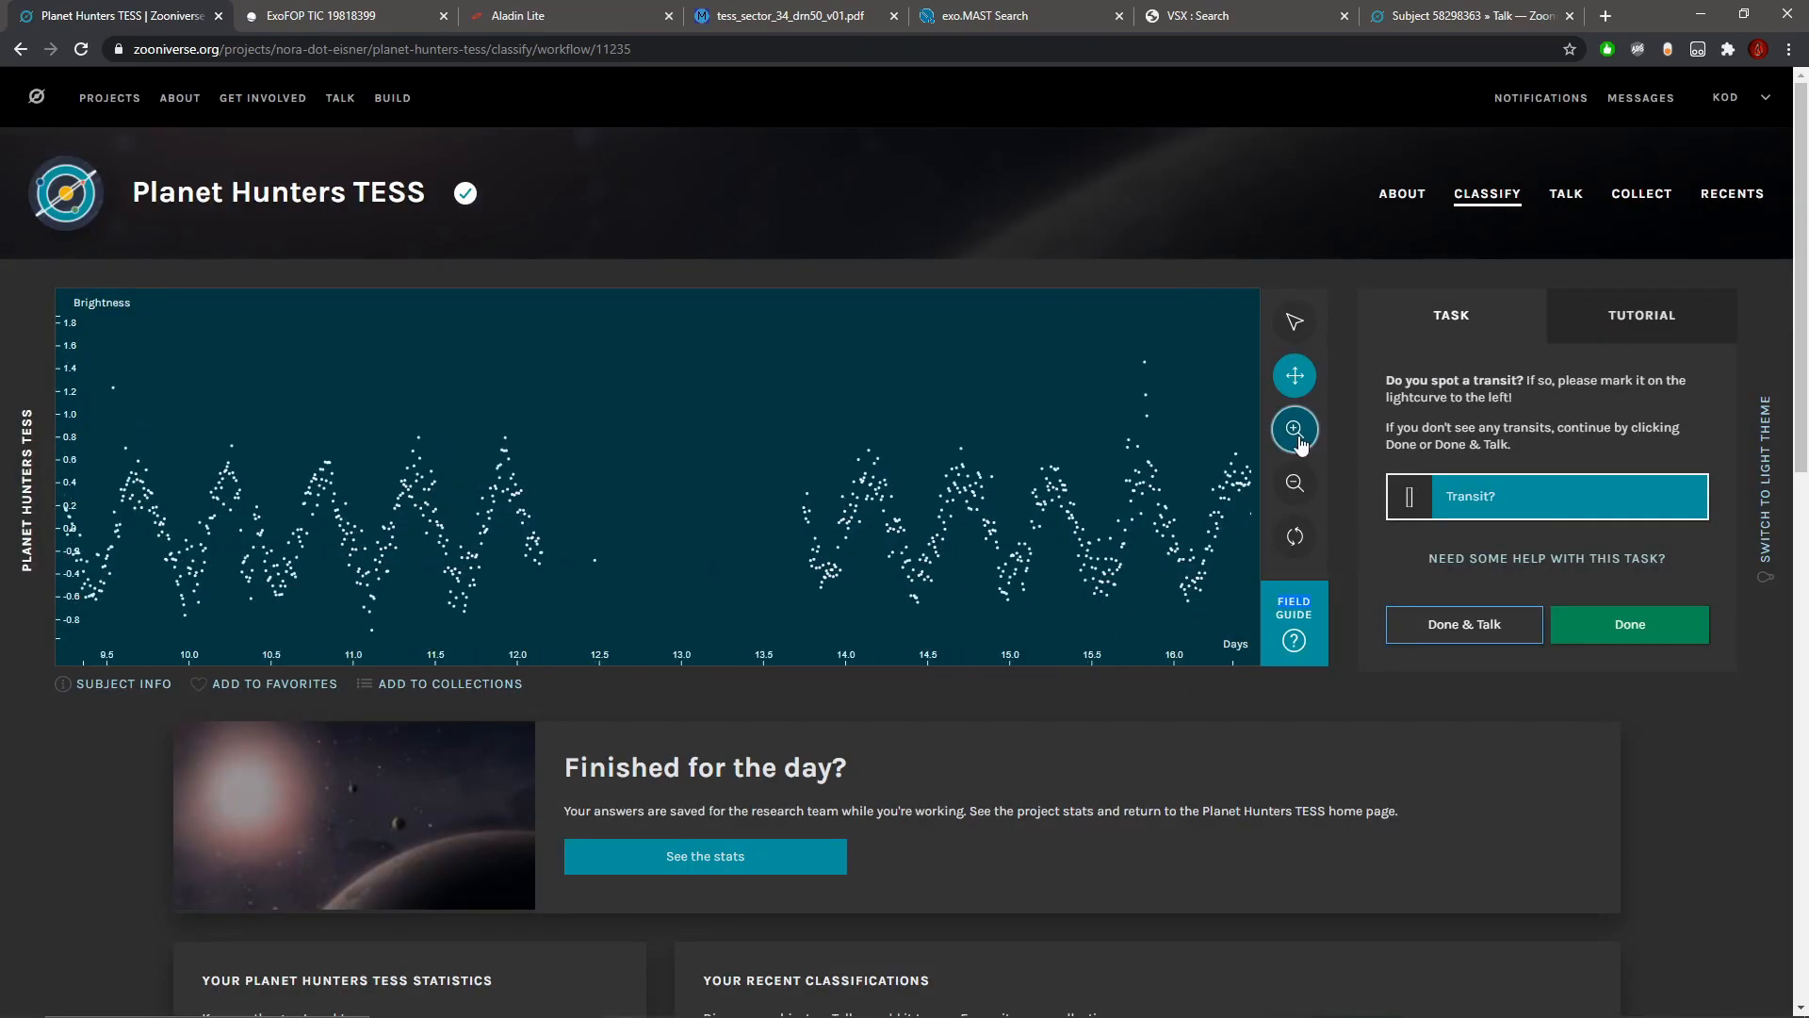
pyautogui.moveTo(504, 514); pyautogui.dragTo(611, 509)
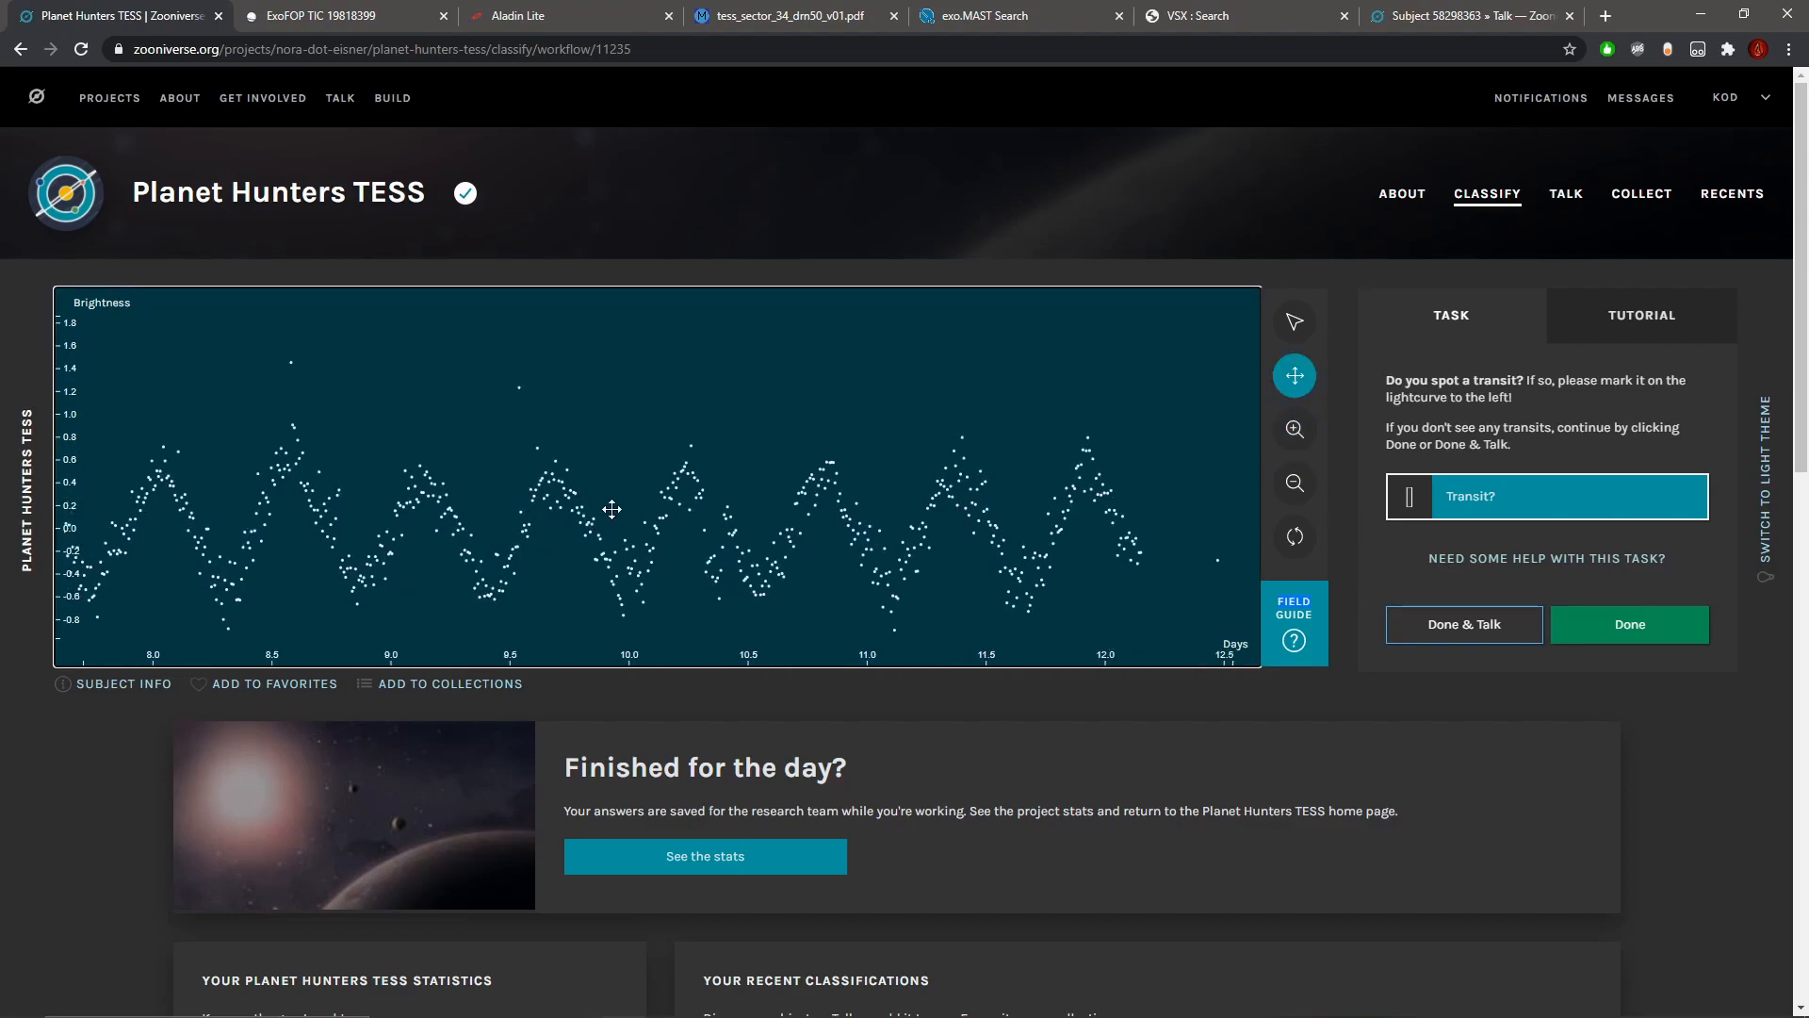
pyautogui.click(1295, 430)
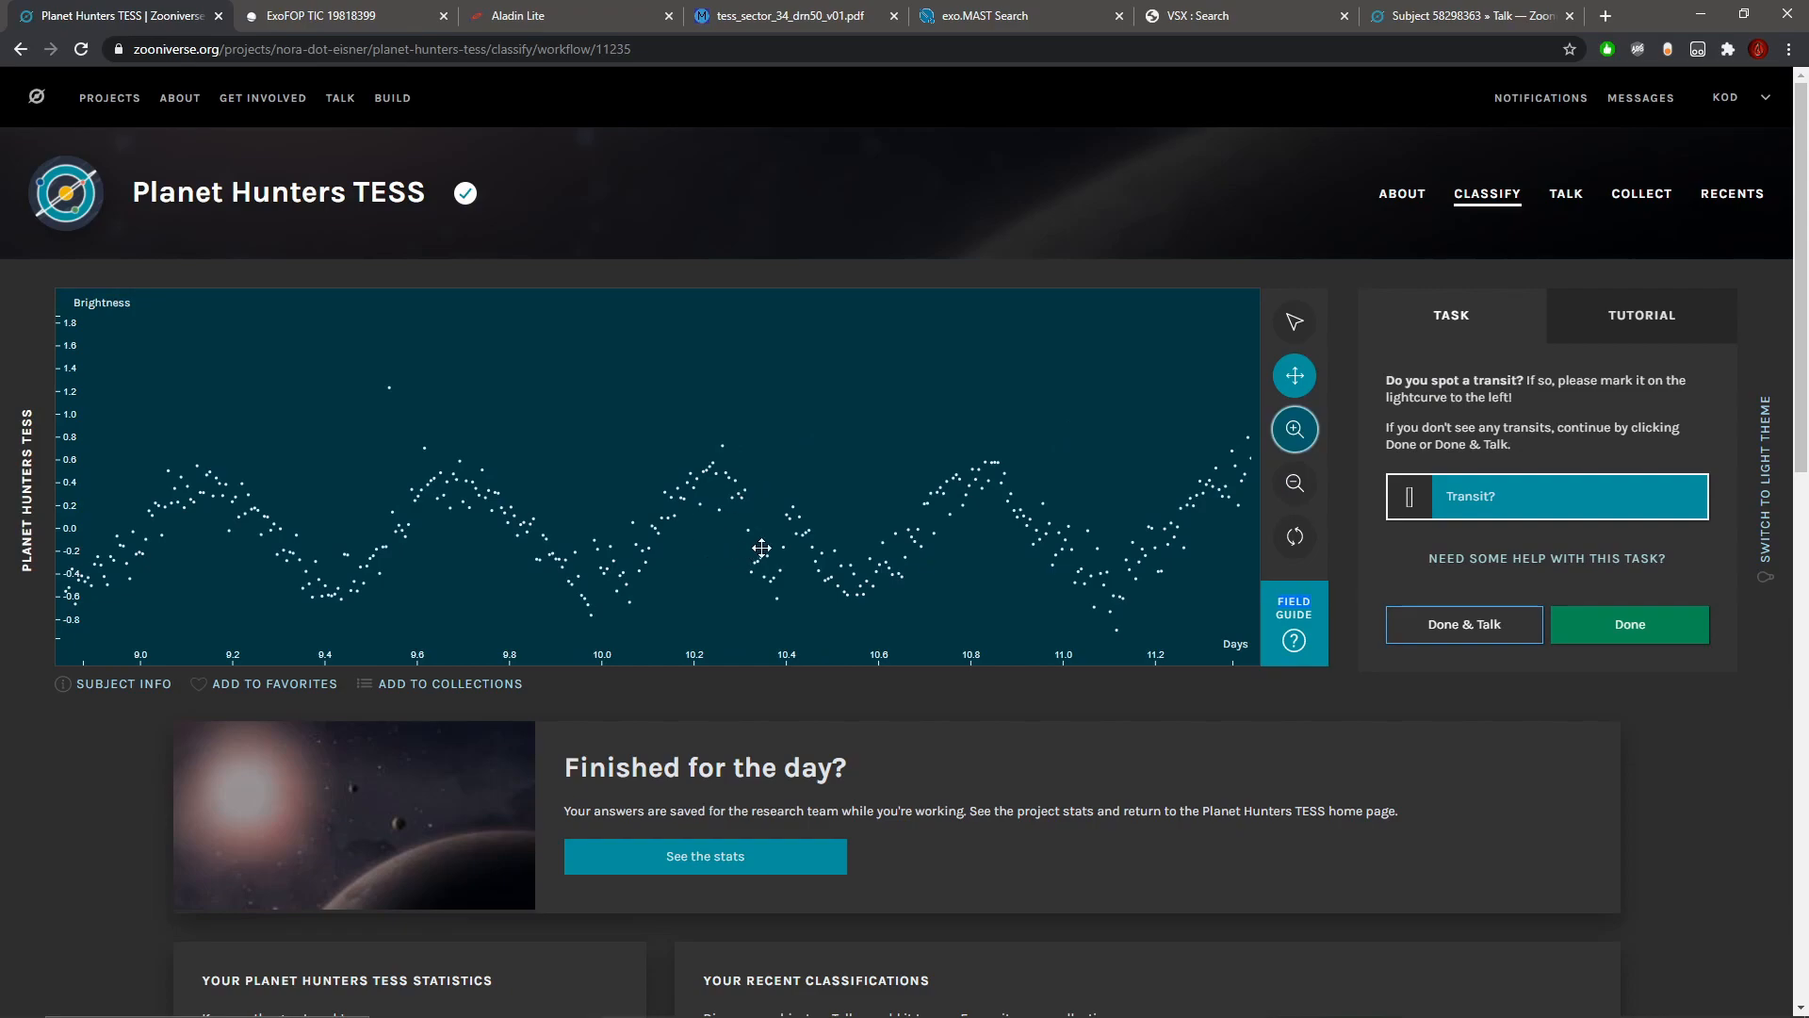
pyautogui.click(1294, 320)
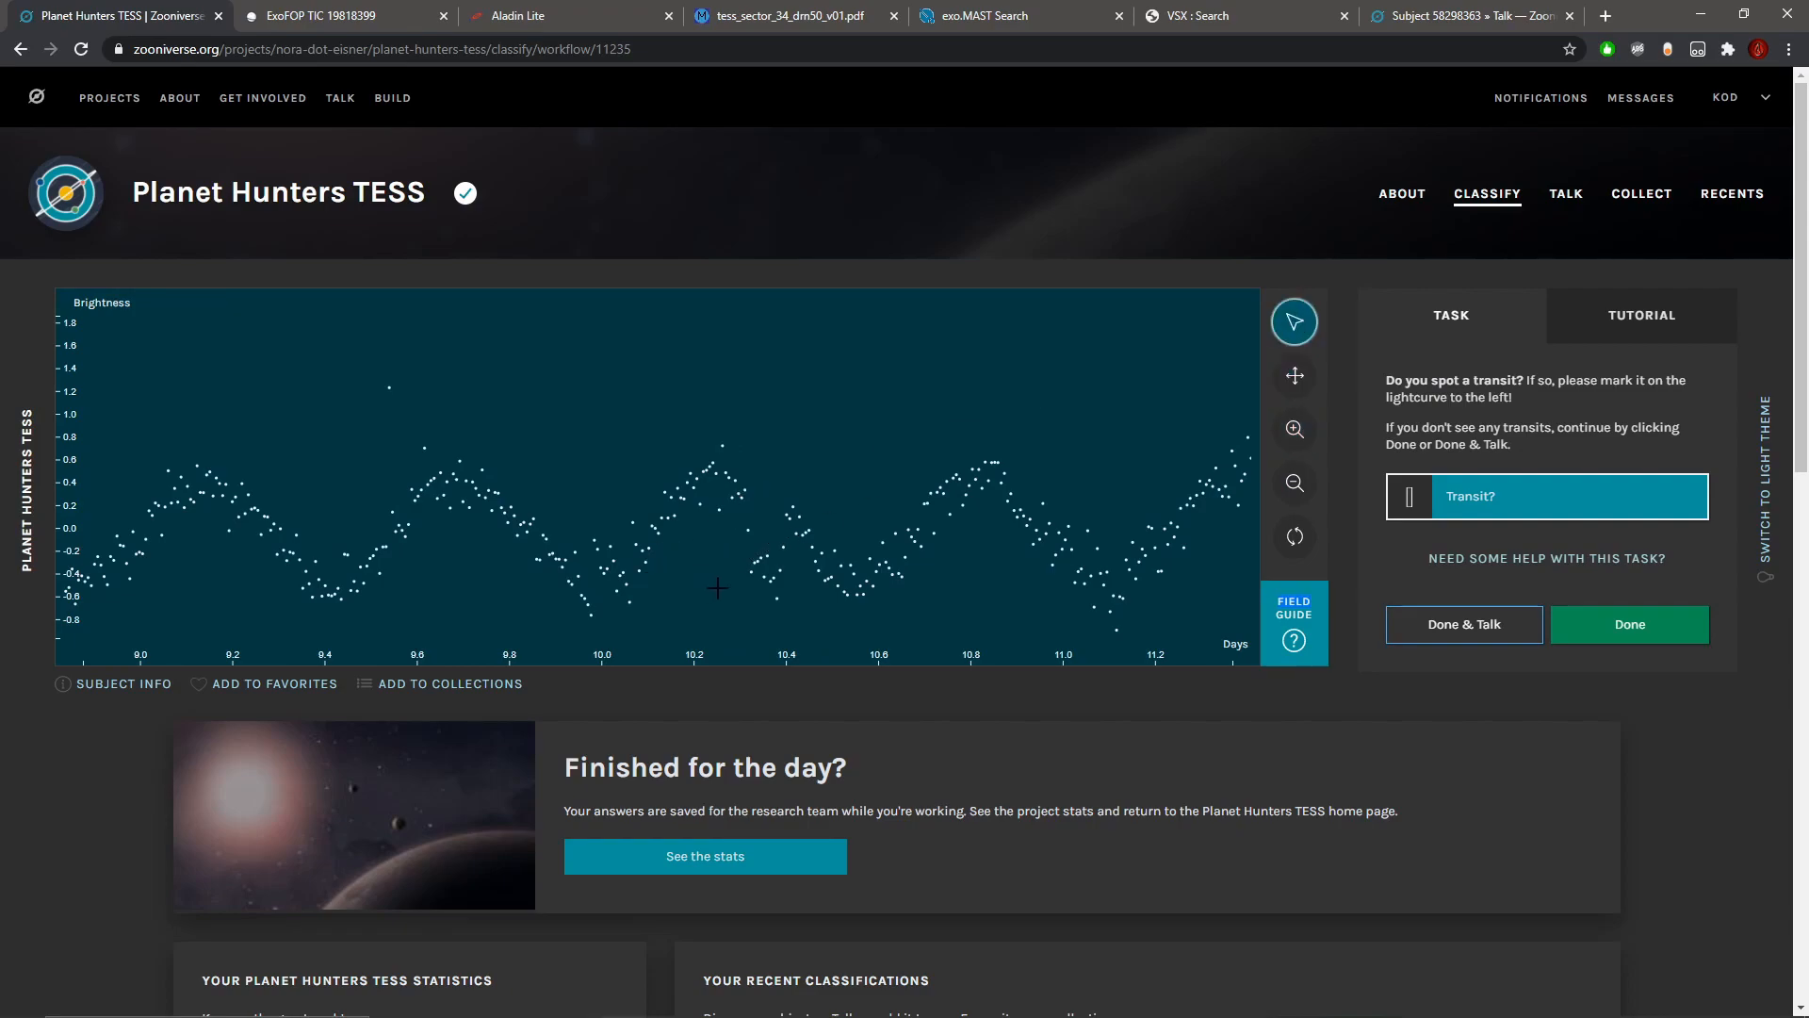
pyautogui.moveTo(745, 556); pyautogui.dragTo(793, 551)
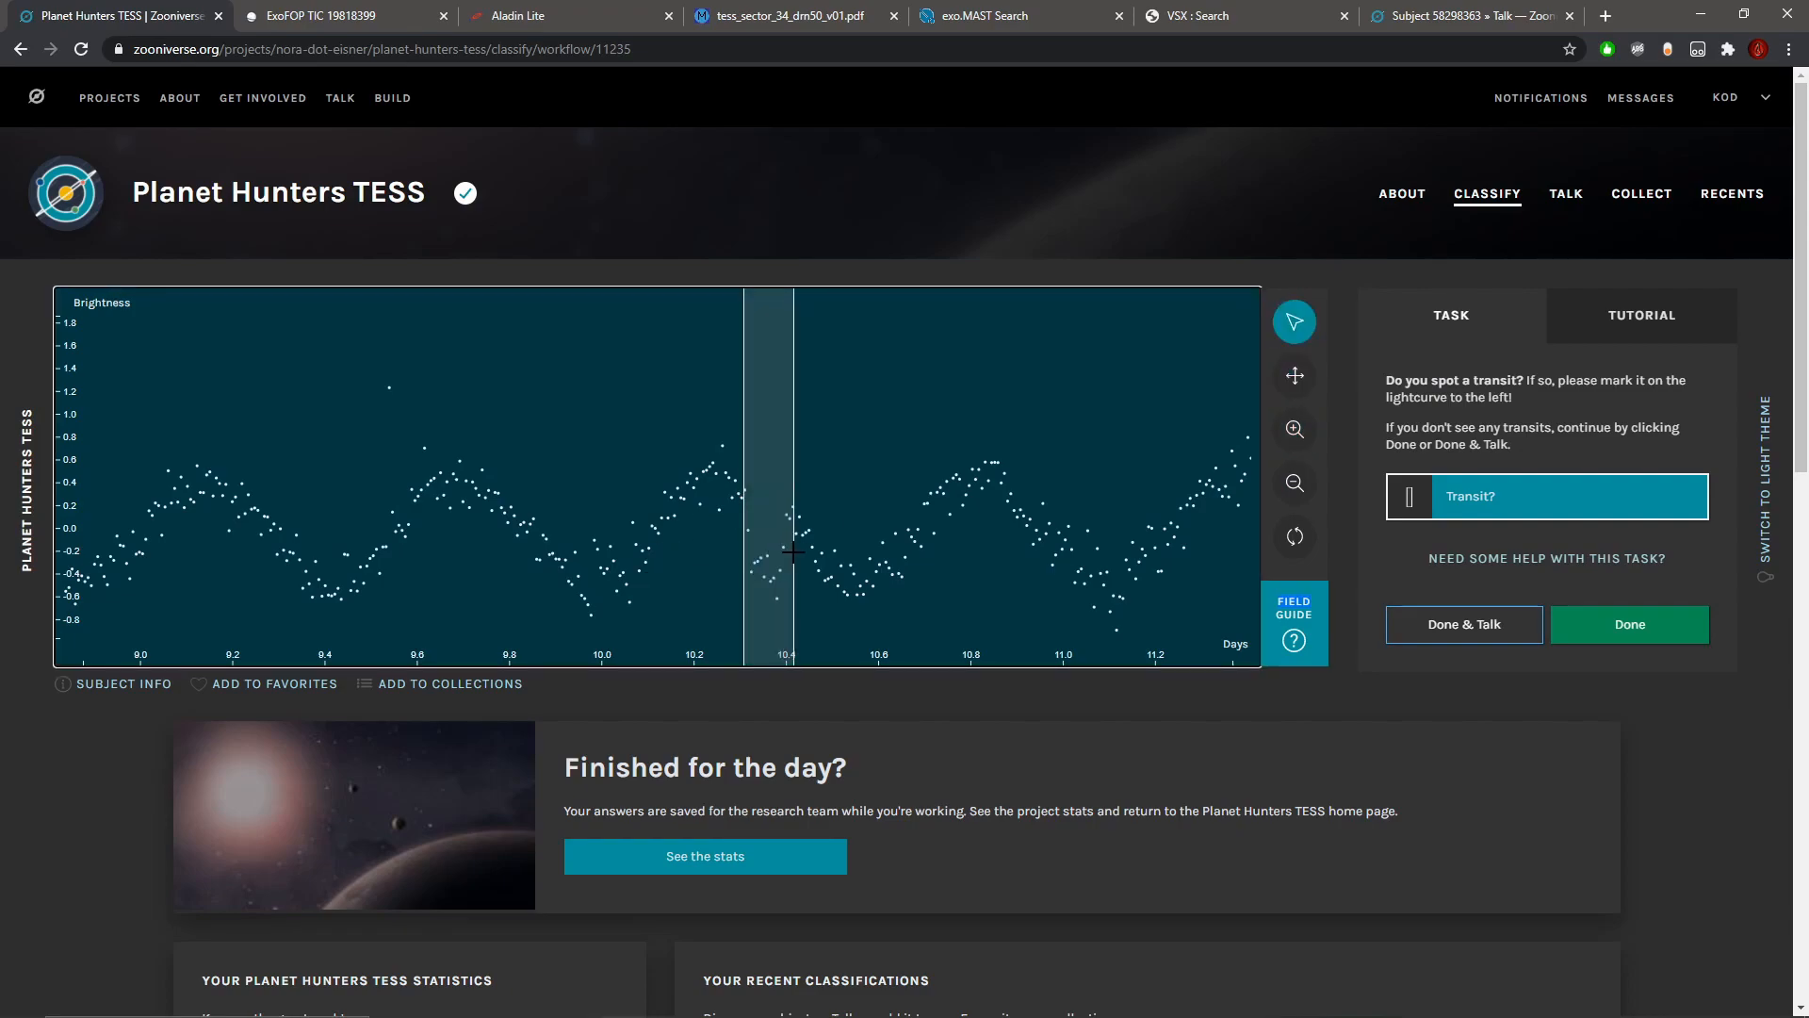
# Step: Recheck the subject metadata and scan the light curve before the data gap up close for dips matching the marked one
pyautogui.click(132, 685)
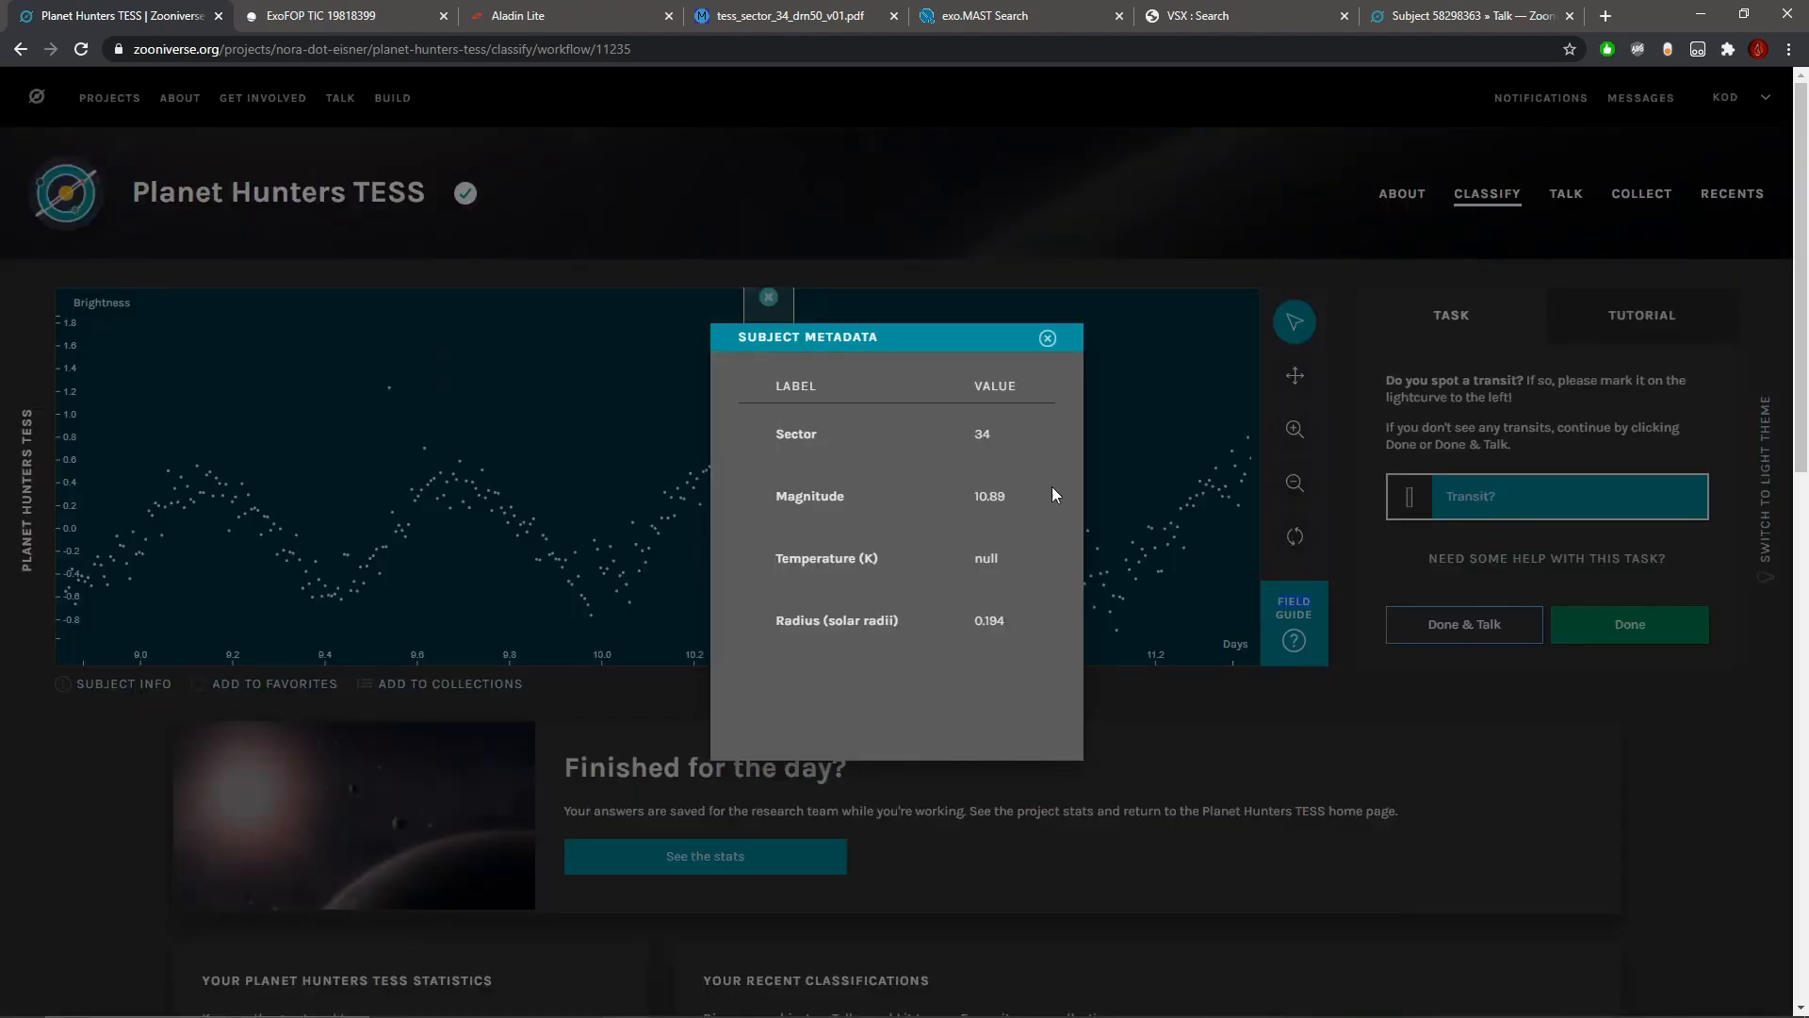
pyautogui.click(1047, 339)
pyautogui.click(1295, 482)
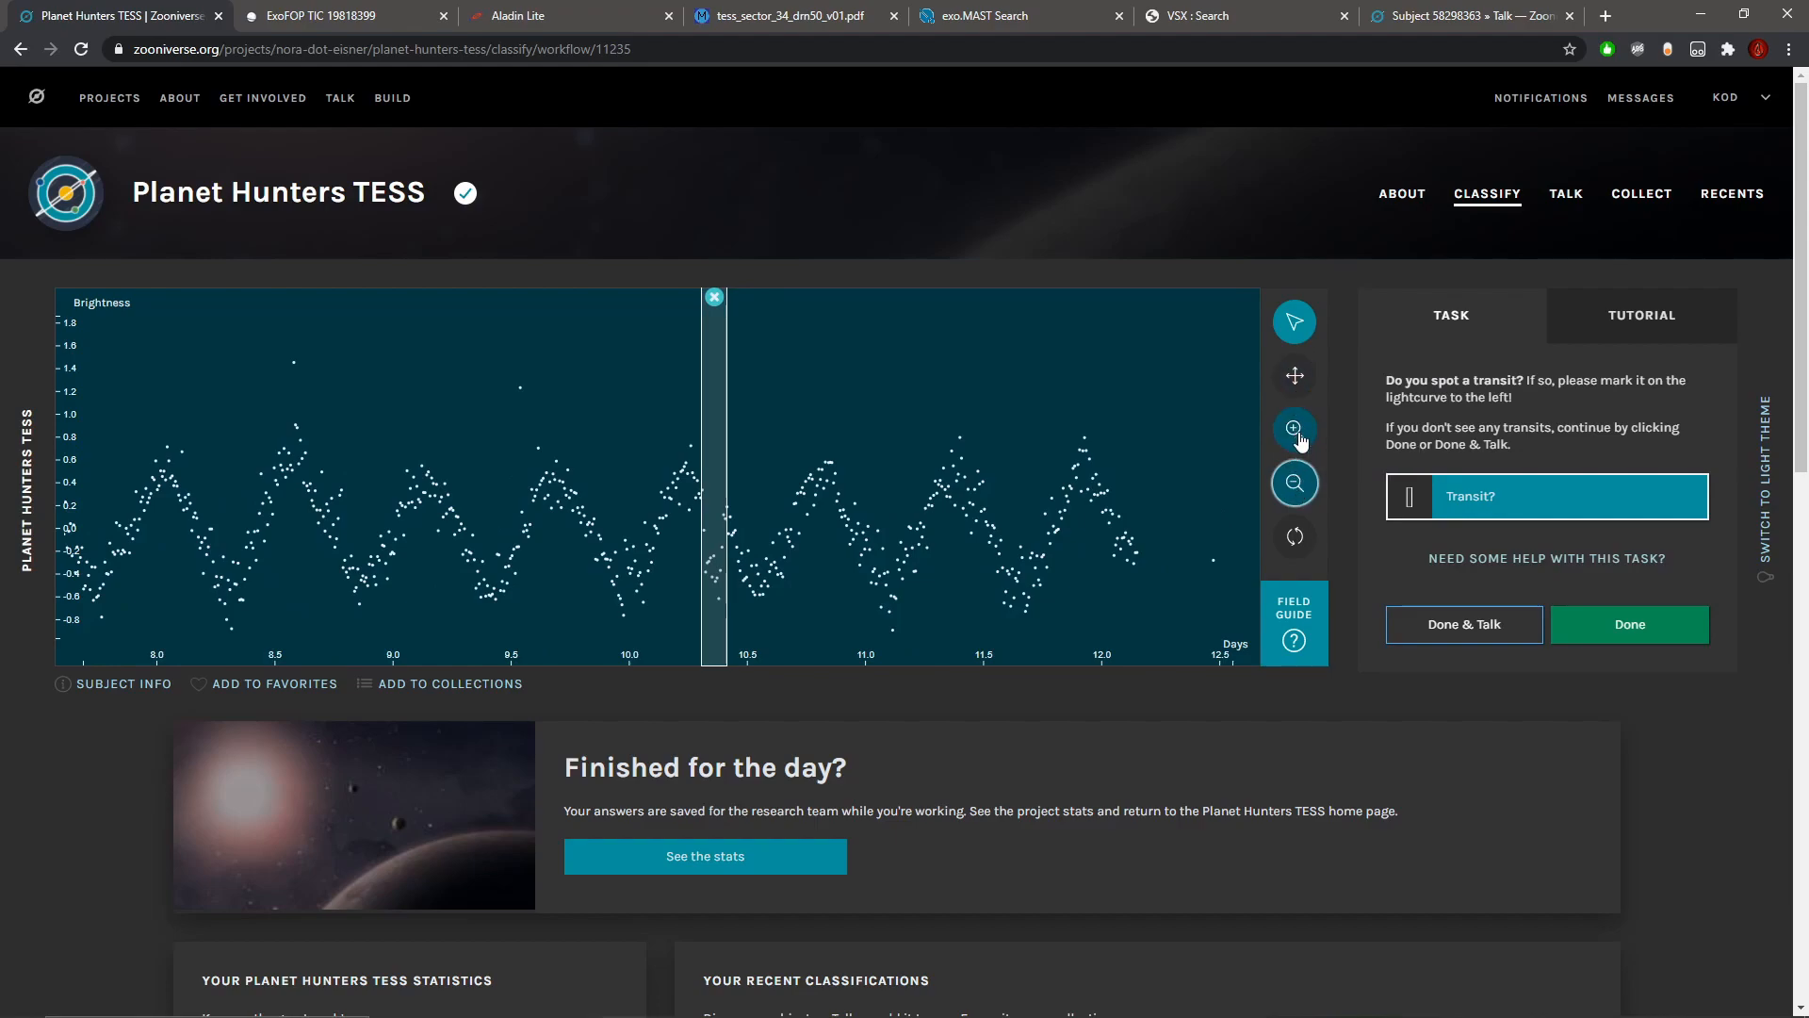
pyautogui.click(1296, 431)
pyautogui.click(1297, 383)
pyautogui.moveTo(323, 596); pyautogui.dragTo(808, 553)
pyautogui.moveTo(308, 538); pyautogui.dragTo(738, 534)
pyautogui.moveTo(412, 553); pyautogui.dragTo(835, 570)
pyautogui.moveTo(612, 576); pyautogui.dragTo(910, 572)
pyautogui.moveTo(384, 569); pyautogui.dragTo(867, 571)
pyautogui.moveTo(317, 566); pyautogui.dragTo(961, 569)
pyautogui.moveTo(512, 565); pyautogui.dragTo(329, 543)
pyautogui.moveTo(918, 537); pyautogui.dragTo(281, 526)
pyautogui.moveTo(990, 524); pyautogui.dragTo(278, 523)
pyautogui.moveTo(1063, 520); pyautogui.dragTo(80, 505)
pyautogui.moveTo(1220, 514); pyautogui.dragTo(77, 525)
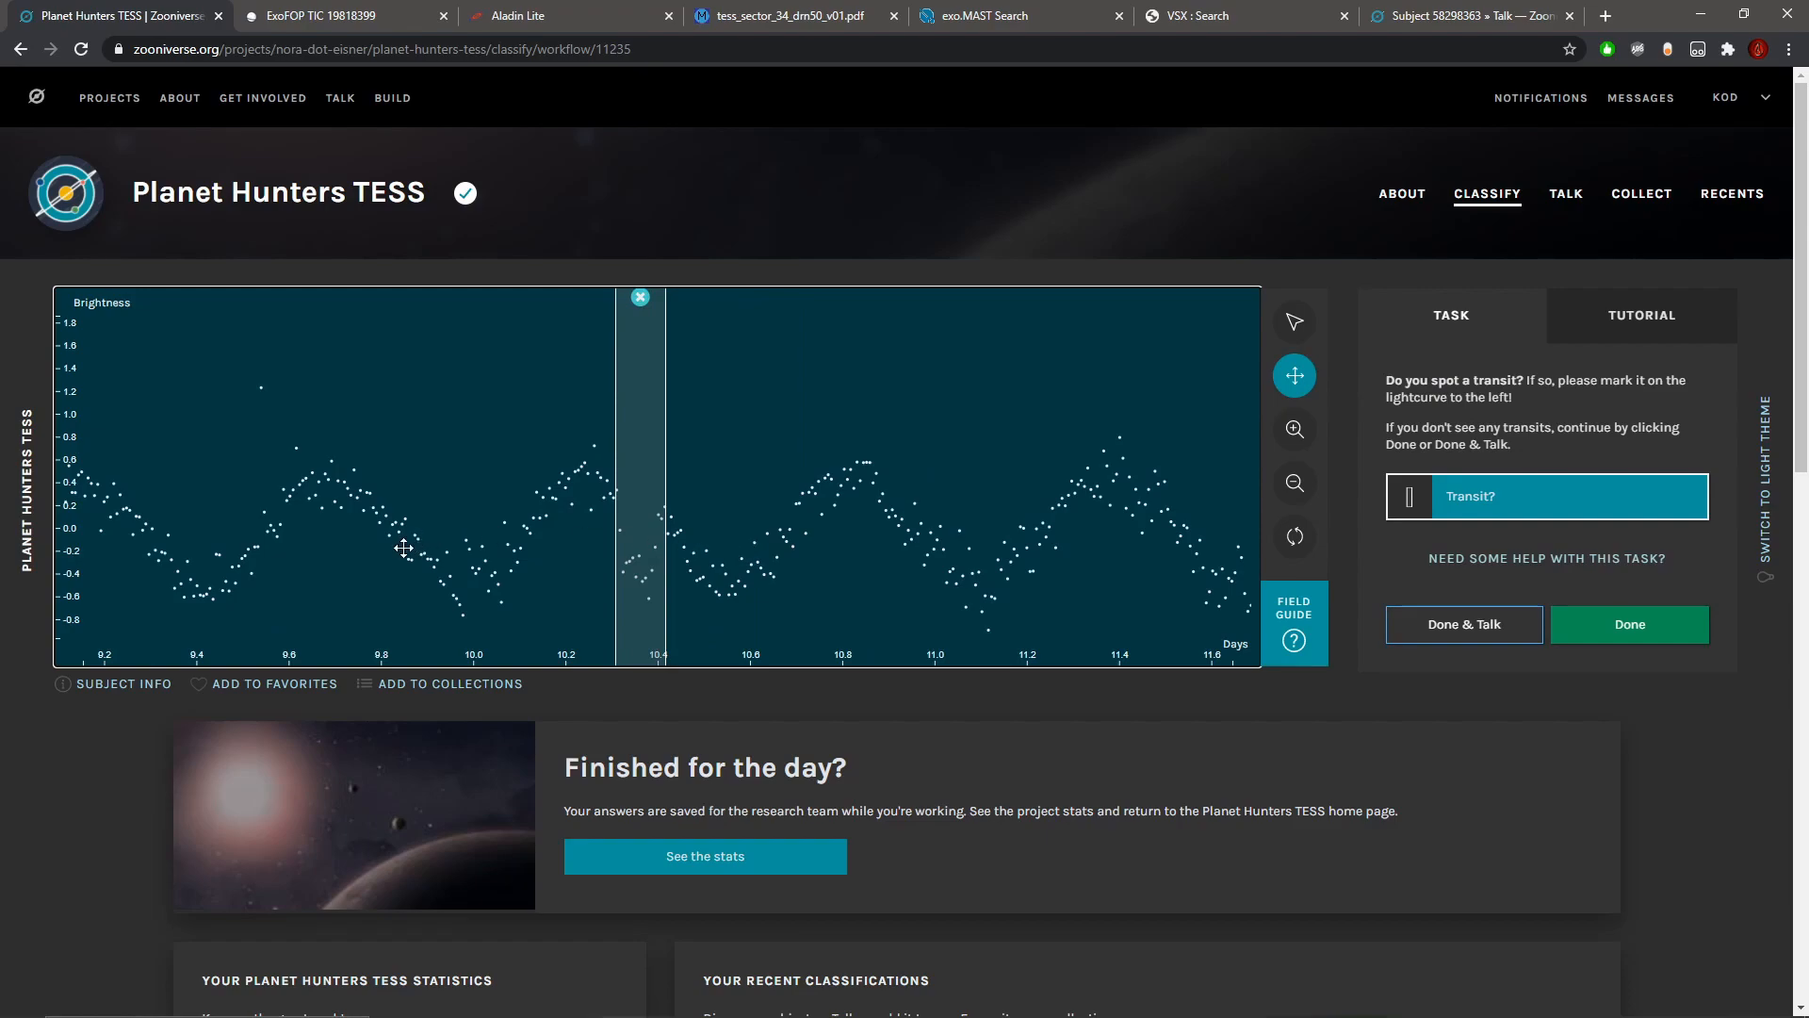
pyautogui.moveTo(346, 549); pyautogui.dragTo(1625, 571)
pyautogui.moveTo(193, 549); pyautogui.dragTo(970, 565)
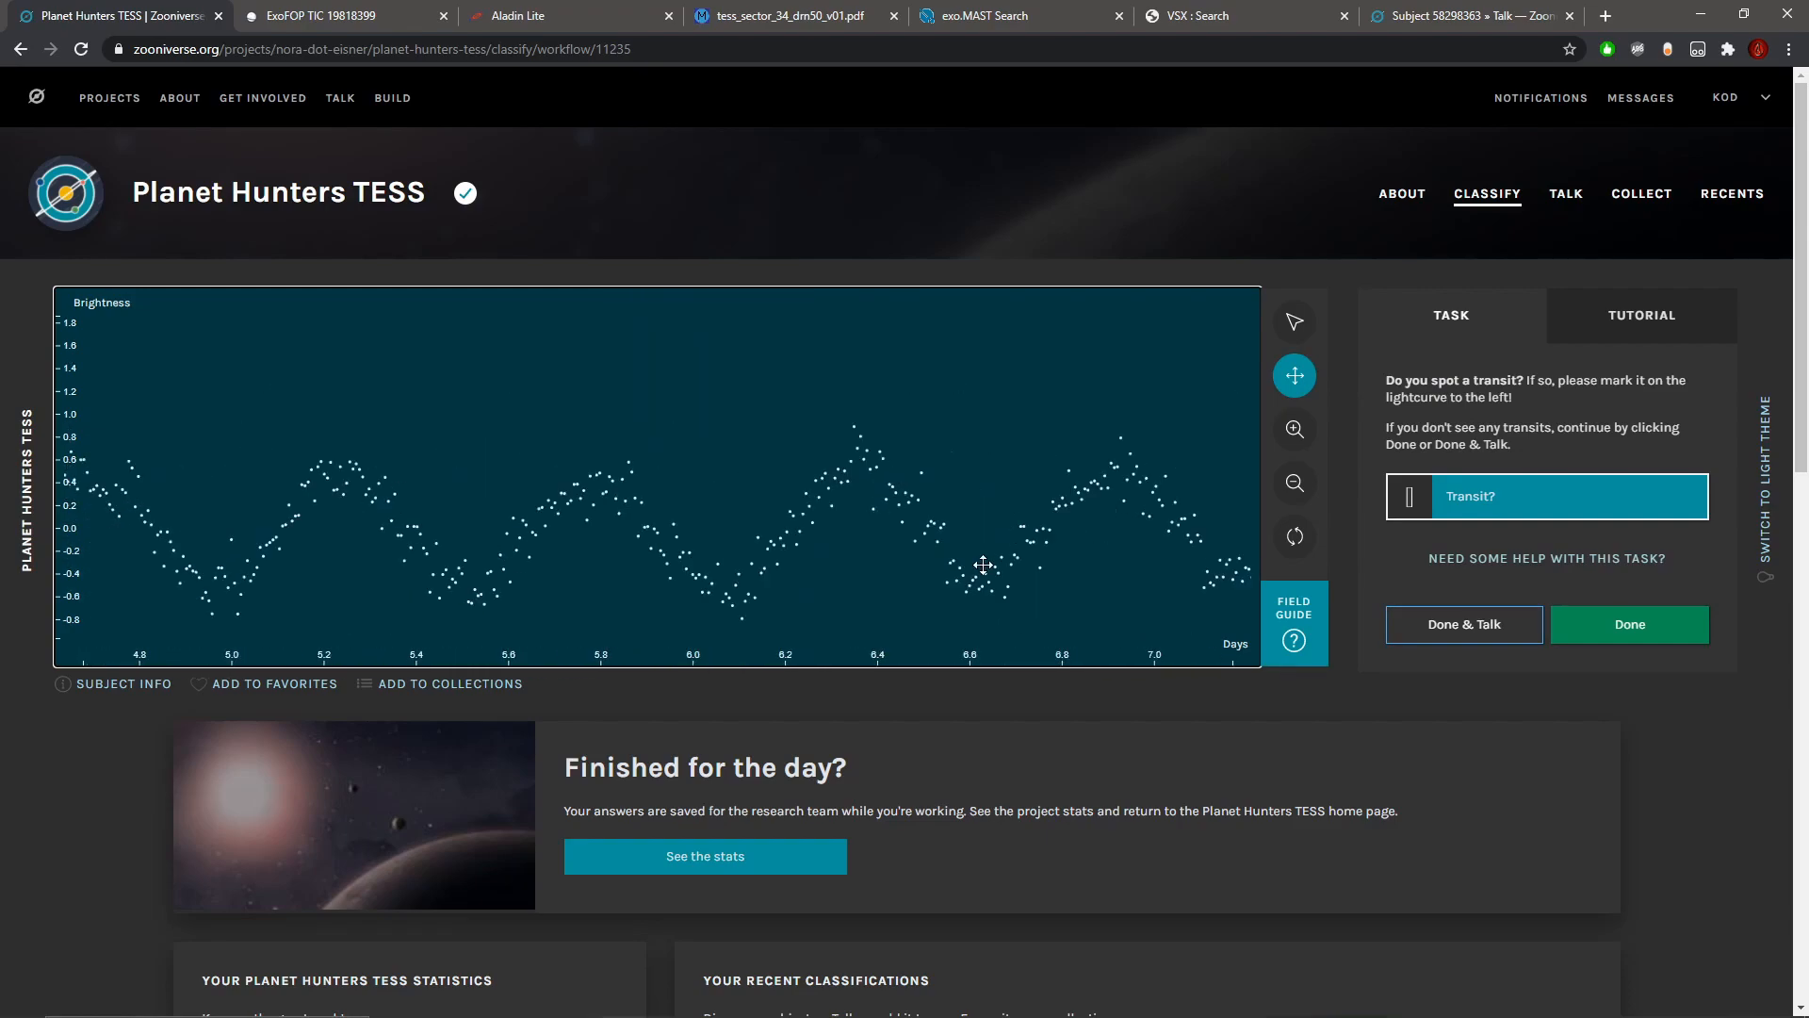
pyautogui.moveTo(265, 539); pyautogui.dragTo(819, 535)
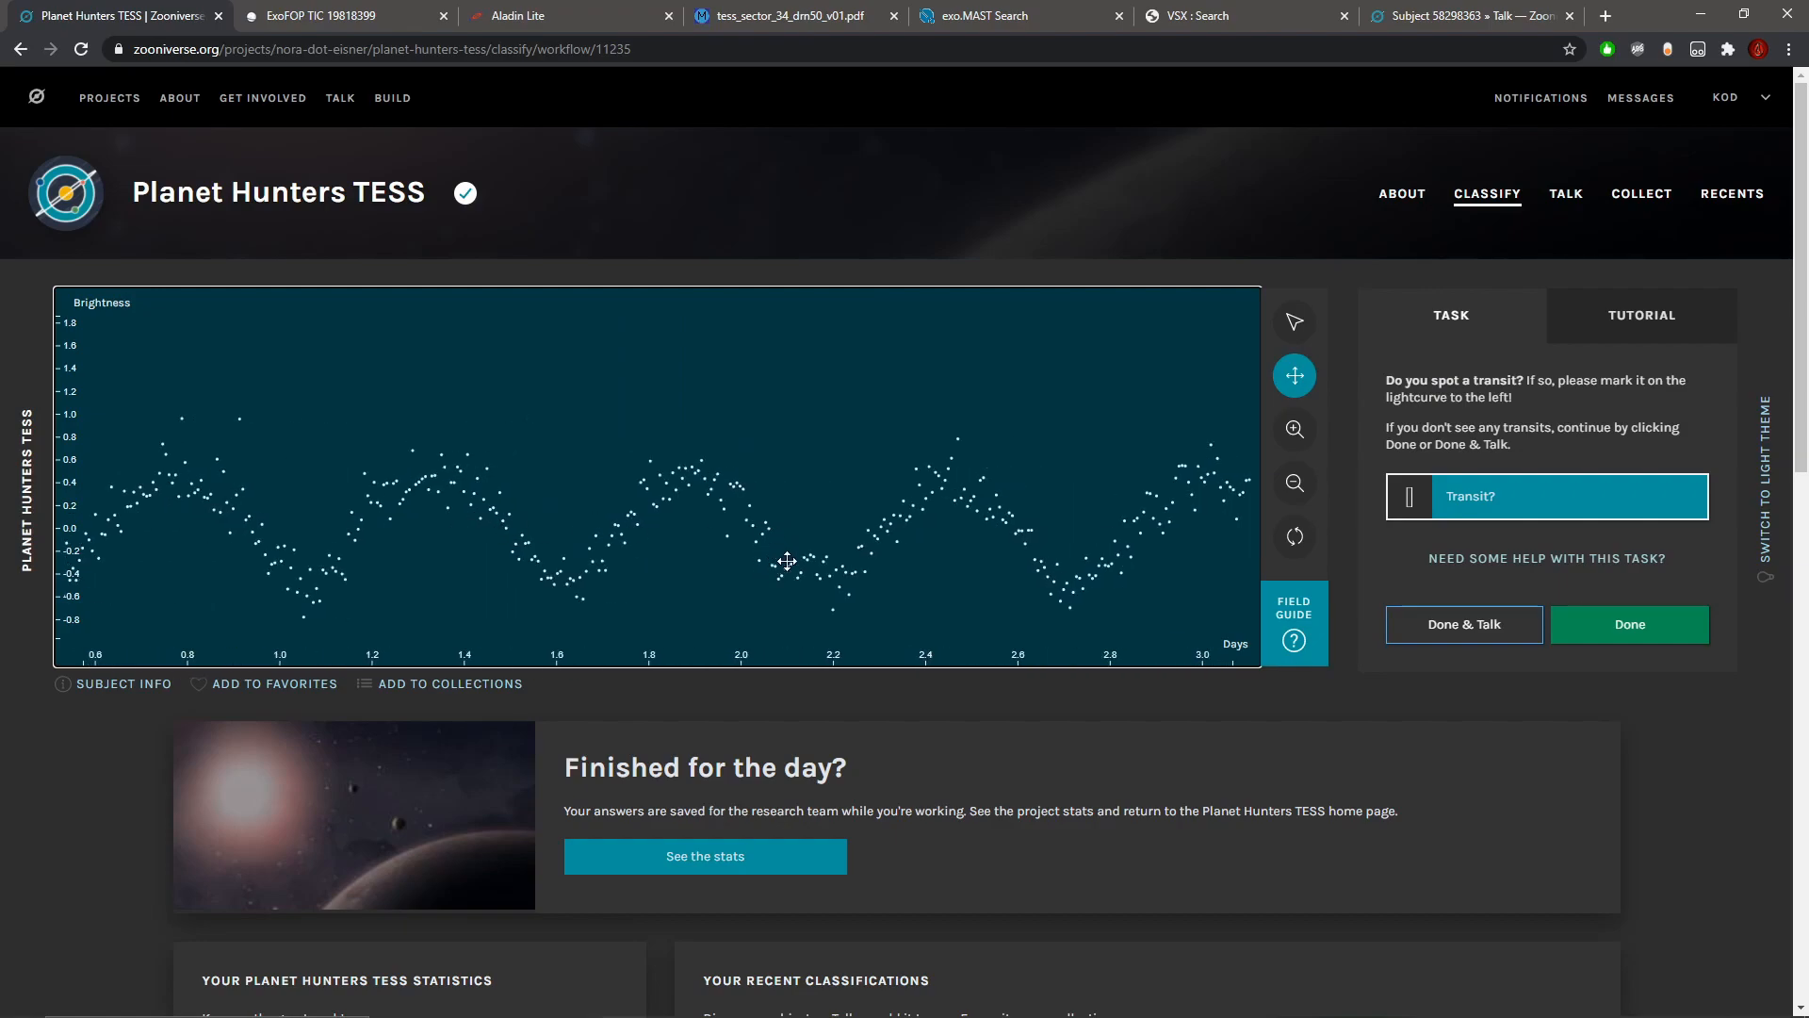
# Step: Examine the light curve after the data gap, from about day 14 to day 19, for a matching dip
pyautogui.click(1292, 492)
pyautogui.click(1292, 492)
pyautogui.click(1293, 492)
pyautogui.click(1292, 492)
pyautogui.click(1291, 492)
pyautogui.moveTo(1211, 504)
pyautogui.mouseDown()
pyautogui.moveTo(405, 503)
pyautogui.moveTo(361, 523)
pyautogui.mouseUp()
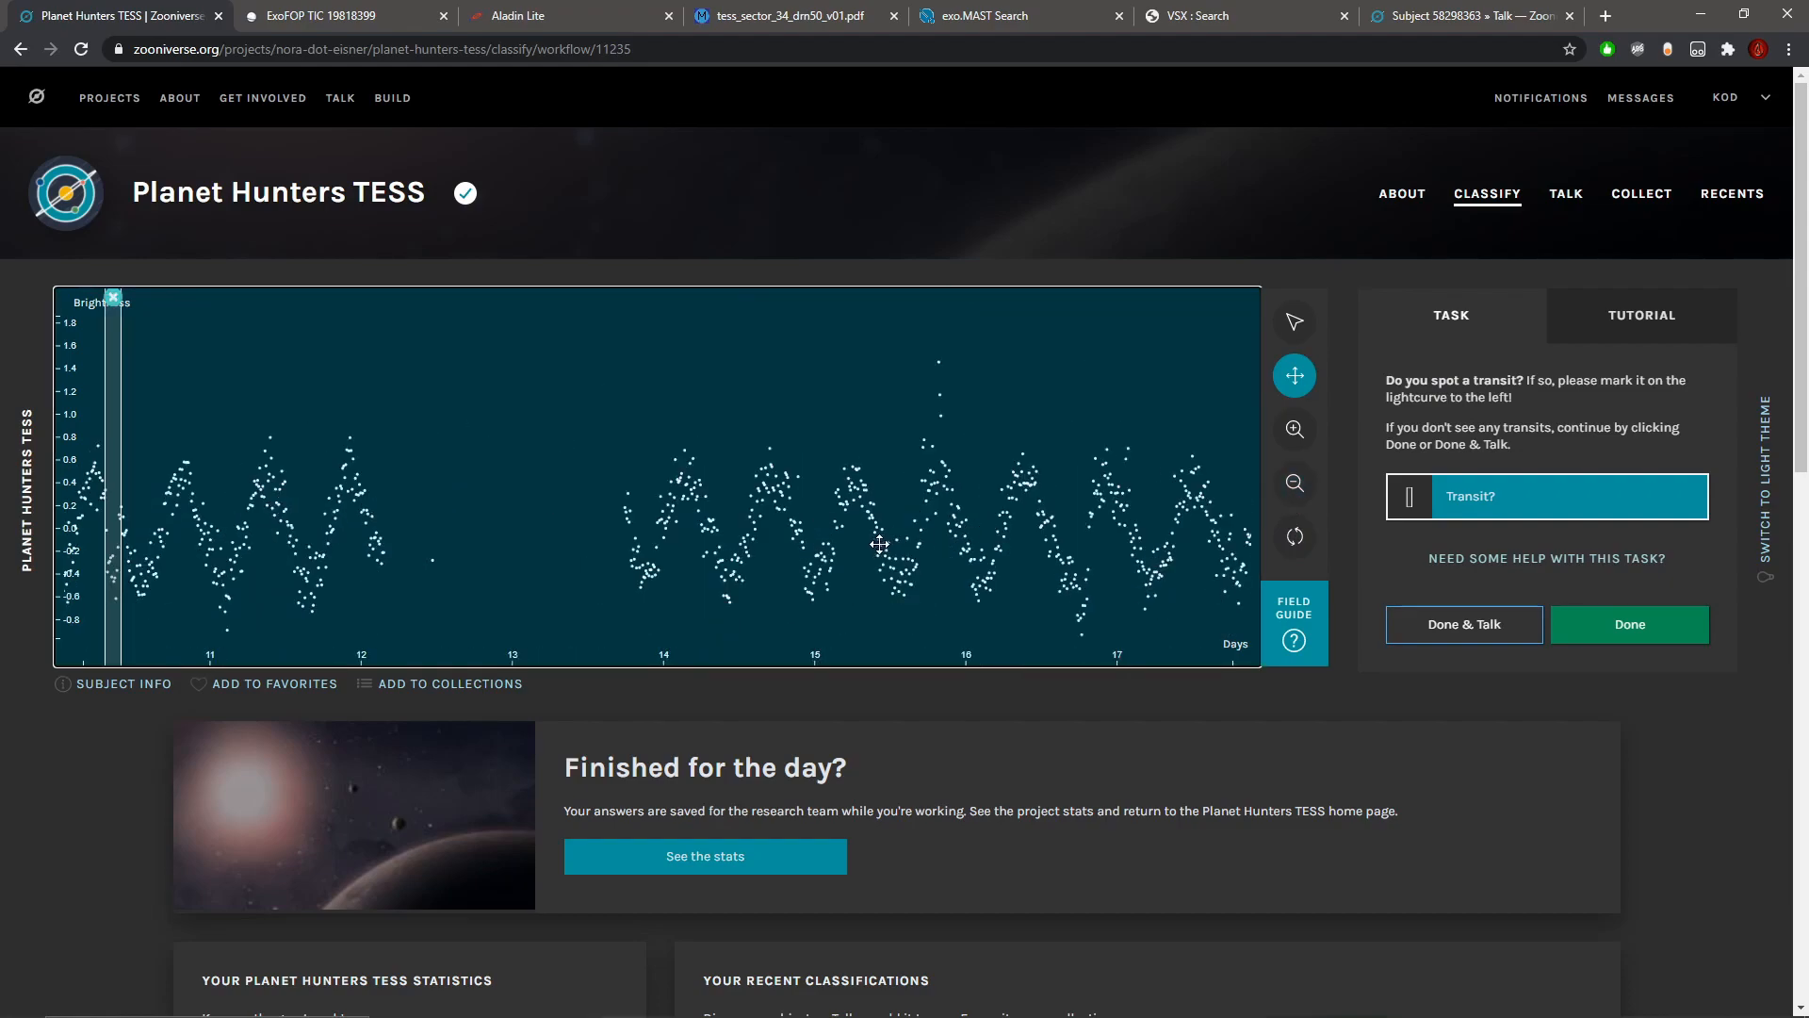
pyautogui.click(1294, 429)
pyautogui.click(1296, 430)
pyautogui.moveTo(1004, 539); pyautogui.dragTo(671, 563)
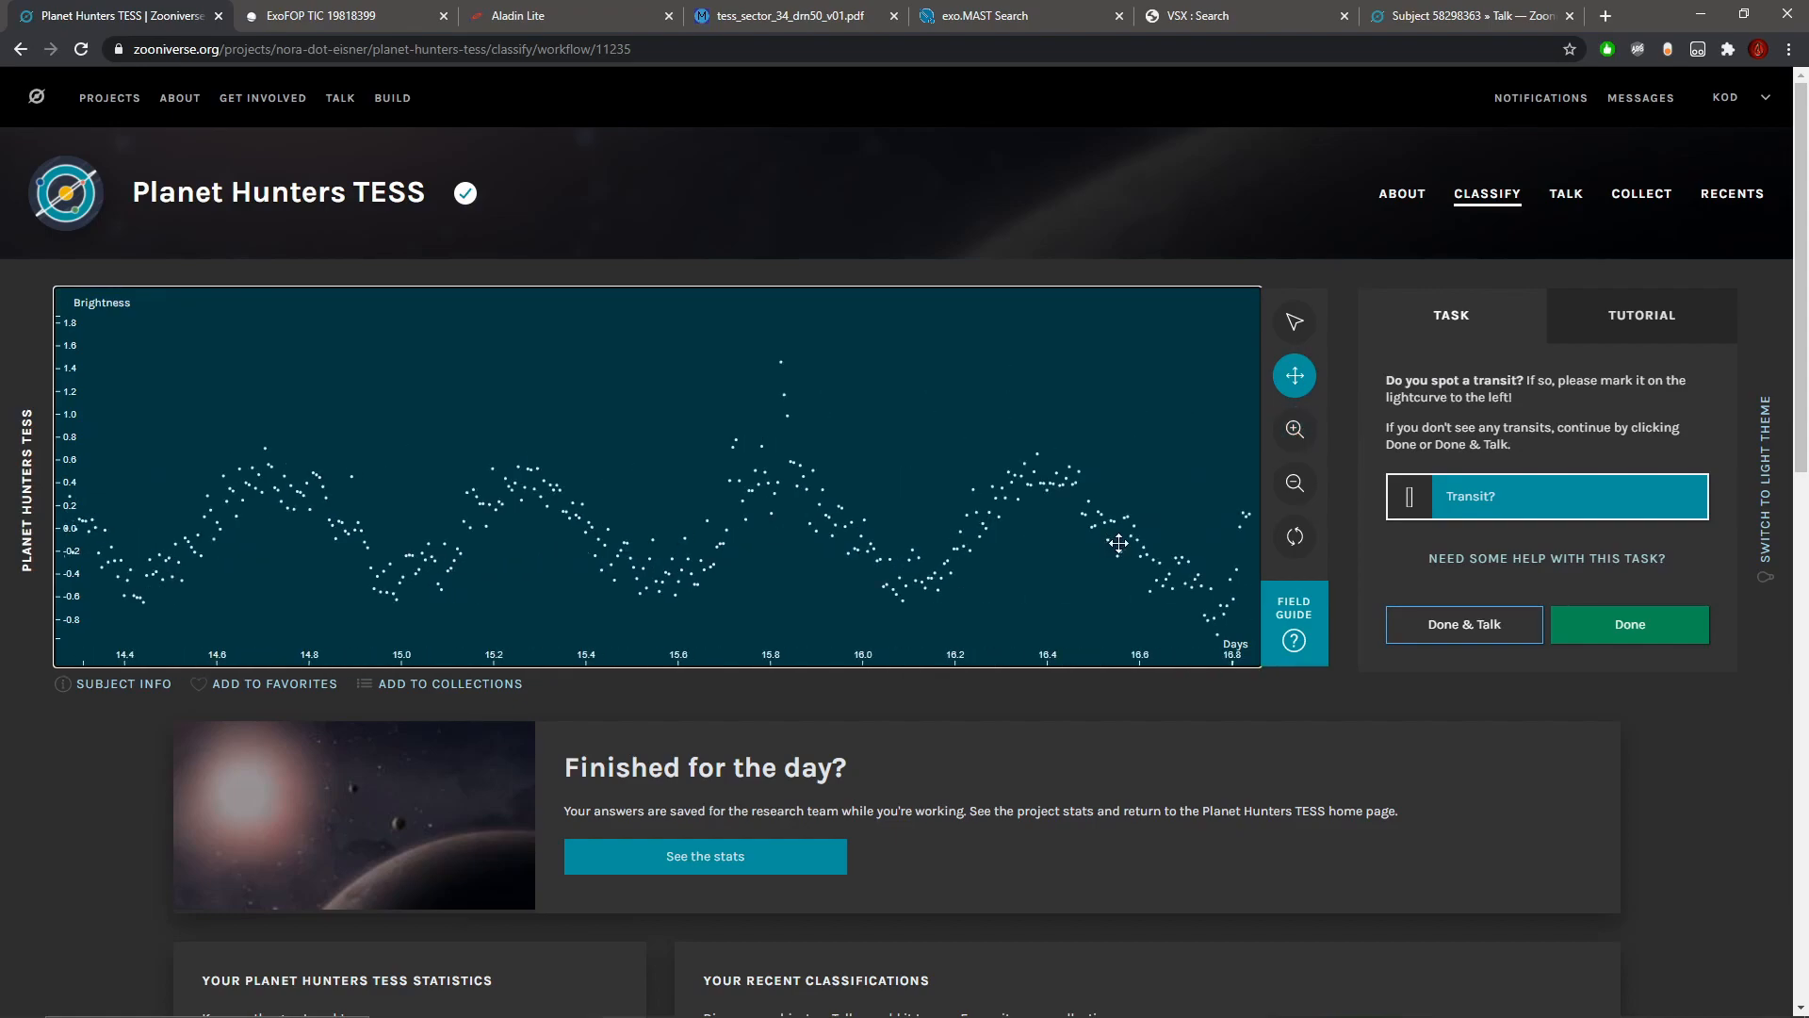
pyautogui.moveTo(1108, 558); pyautogui.dragTo(509, 562)
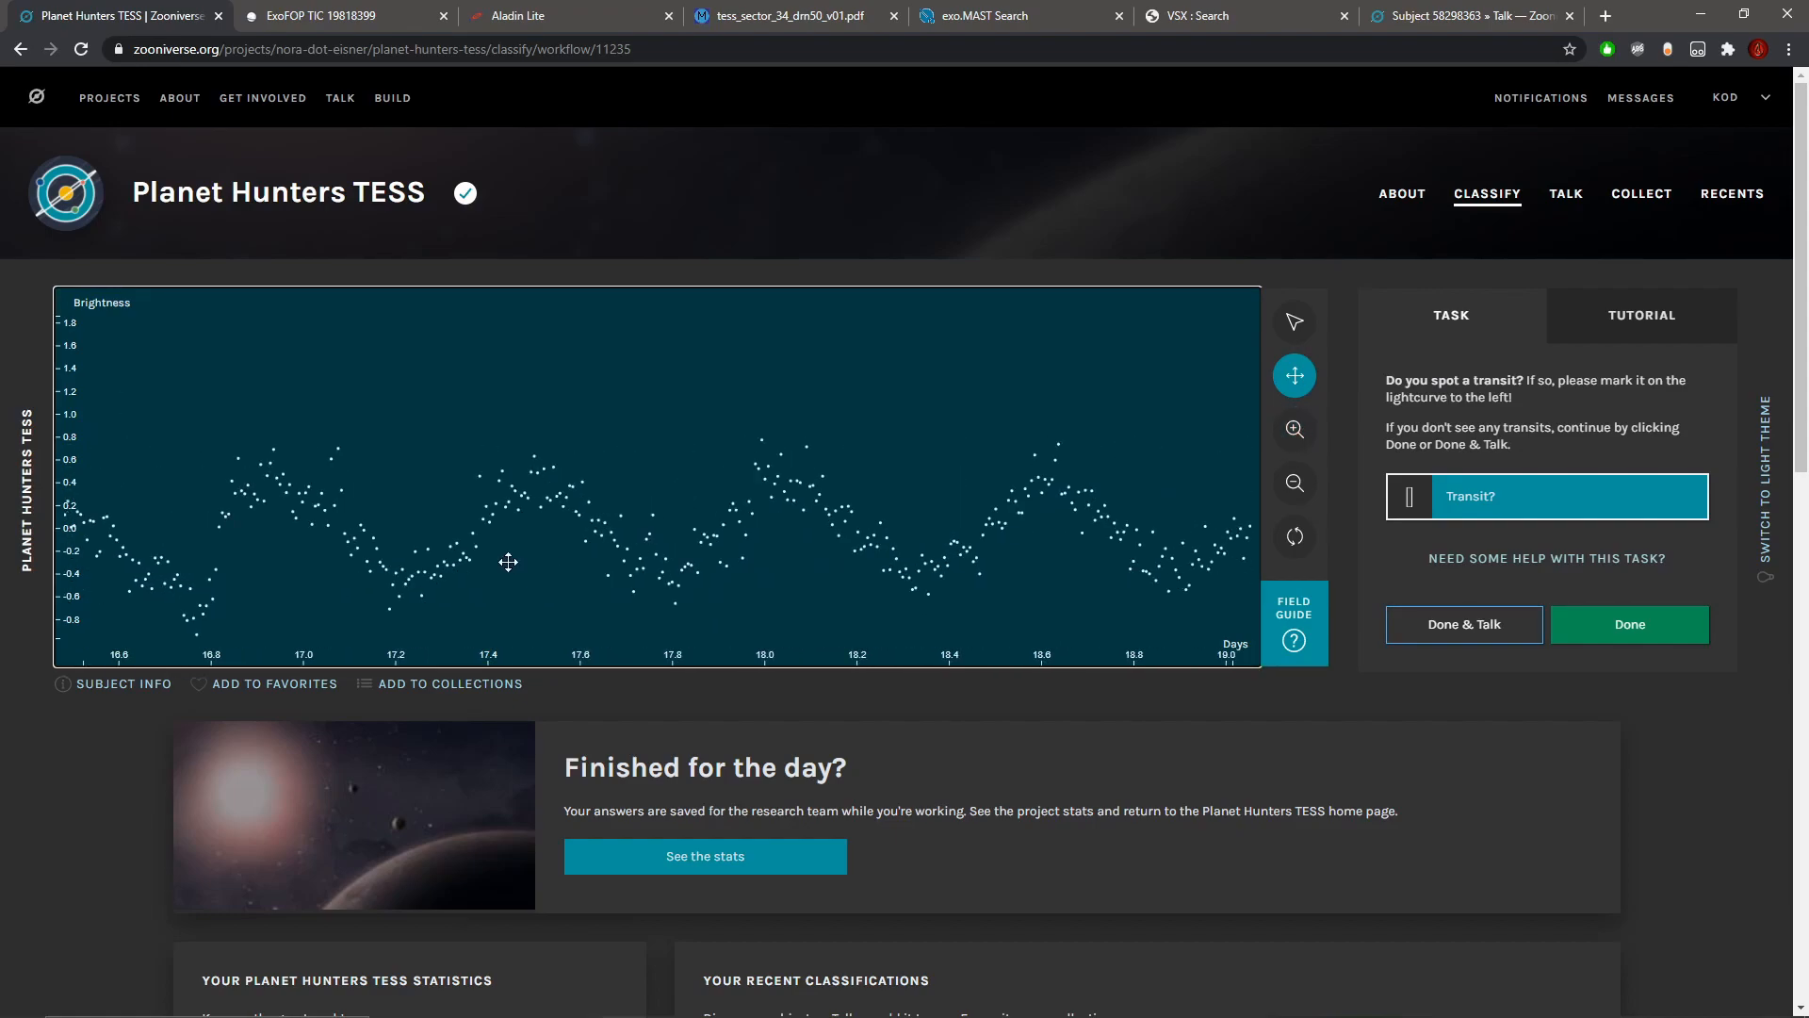
# Step: Mark the sharp dip near day 23.2 as a second transit
pyautogui.moveTo(974, 554); pyautogui.dragTo(343, 554)
pyautogui.moveTo(980, 534); pyautogui.dragTo(348, 555)
pyautogui.moveTo(759, 547); pyautogui.dragTo(363, 555)
pyautogui.moveTo(835, 565)
pyautogui.mouseDown()
pyautogui.moveTo(695, 559)
pyautogui.moveTo(733, 560)
pyautogui.mouseUp()
pyautogui.click(1293, 318)
pyautogui.click(1297, 483)
pyautogui.click(1297, 483)
pyautogui.click(1295, 429)
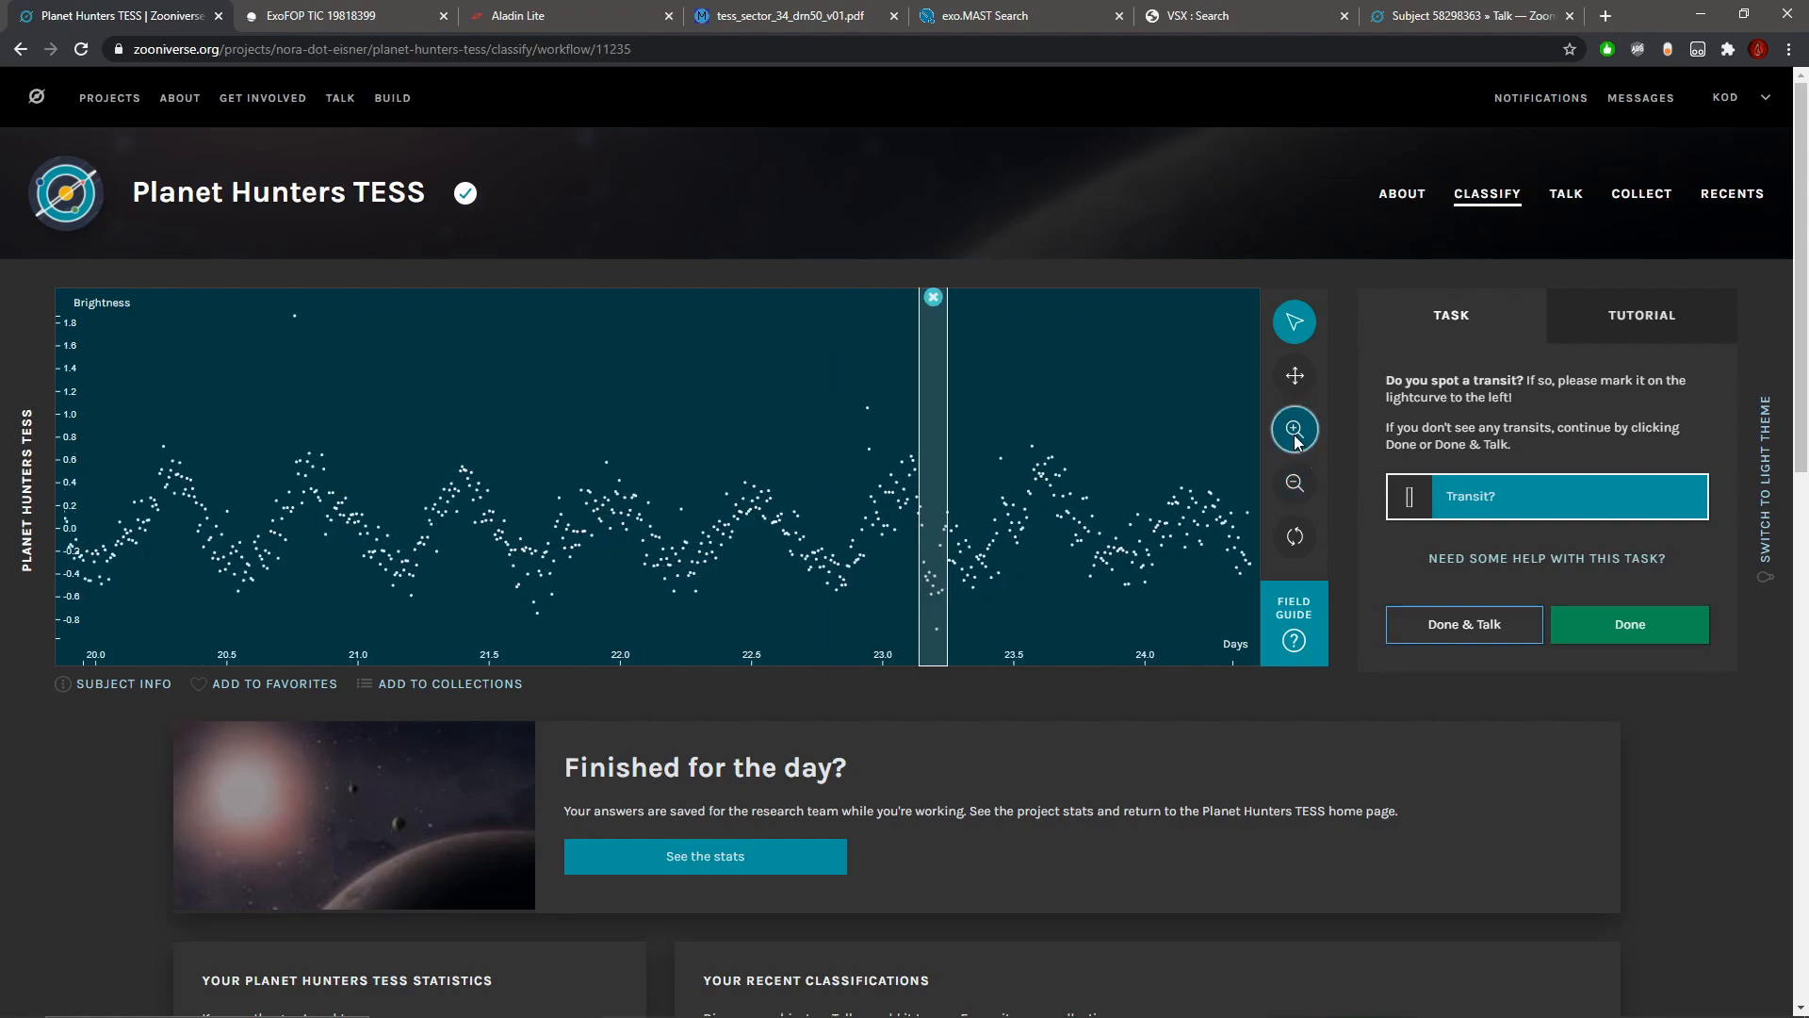
pyautogui.click(1295, 430)
pyautogui.moveTo(961, 515); pyautogui.dragTo(880, 528)
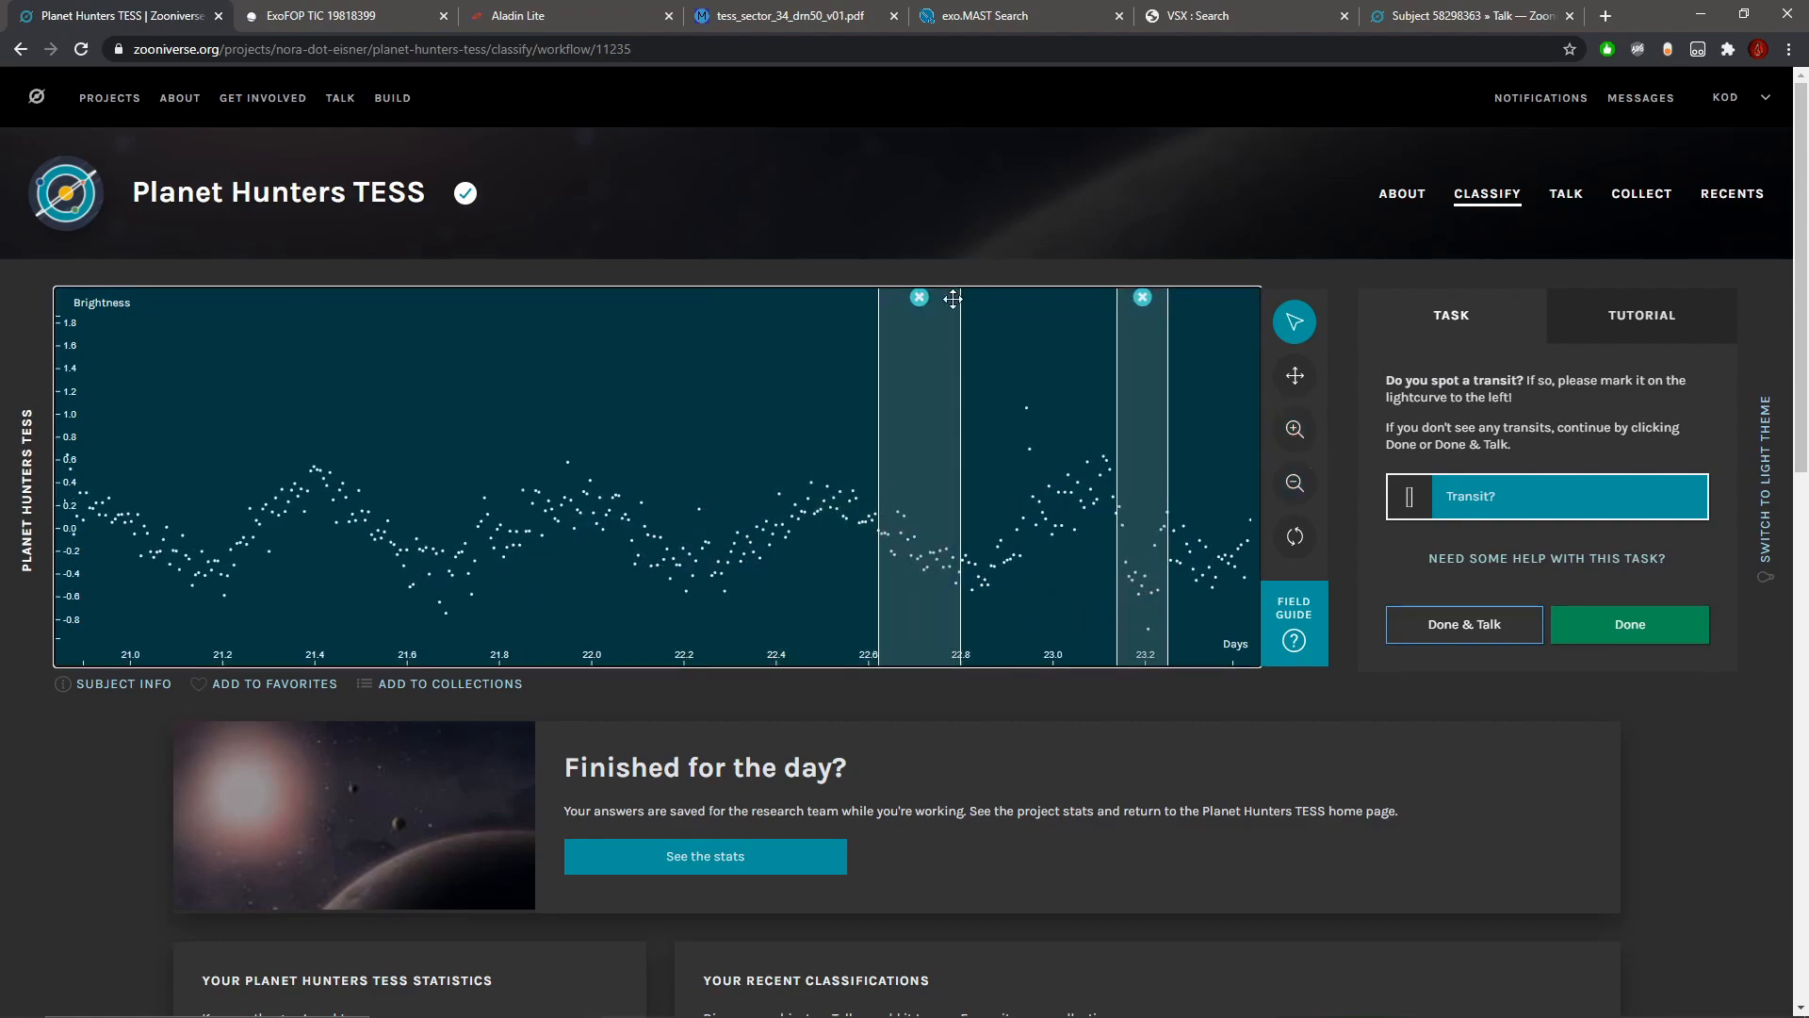
pyautogui.click(920, 297)
# Step: Inspect the rest of the curve after the day 23.2 mark and compare that dip with the marked one near day 10.4
pyautogui.click(1296, 377)
pyautogui.moveTo(1048, 453); pyautogui.dragTo(479, 499)
pyautogui.moveTo(1167, 528); pyautogui.dragTo(1019, 517)
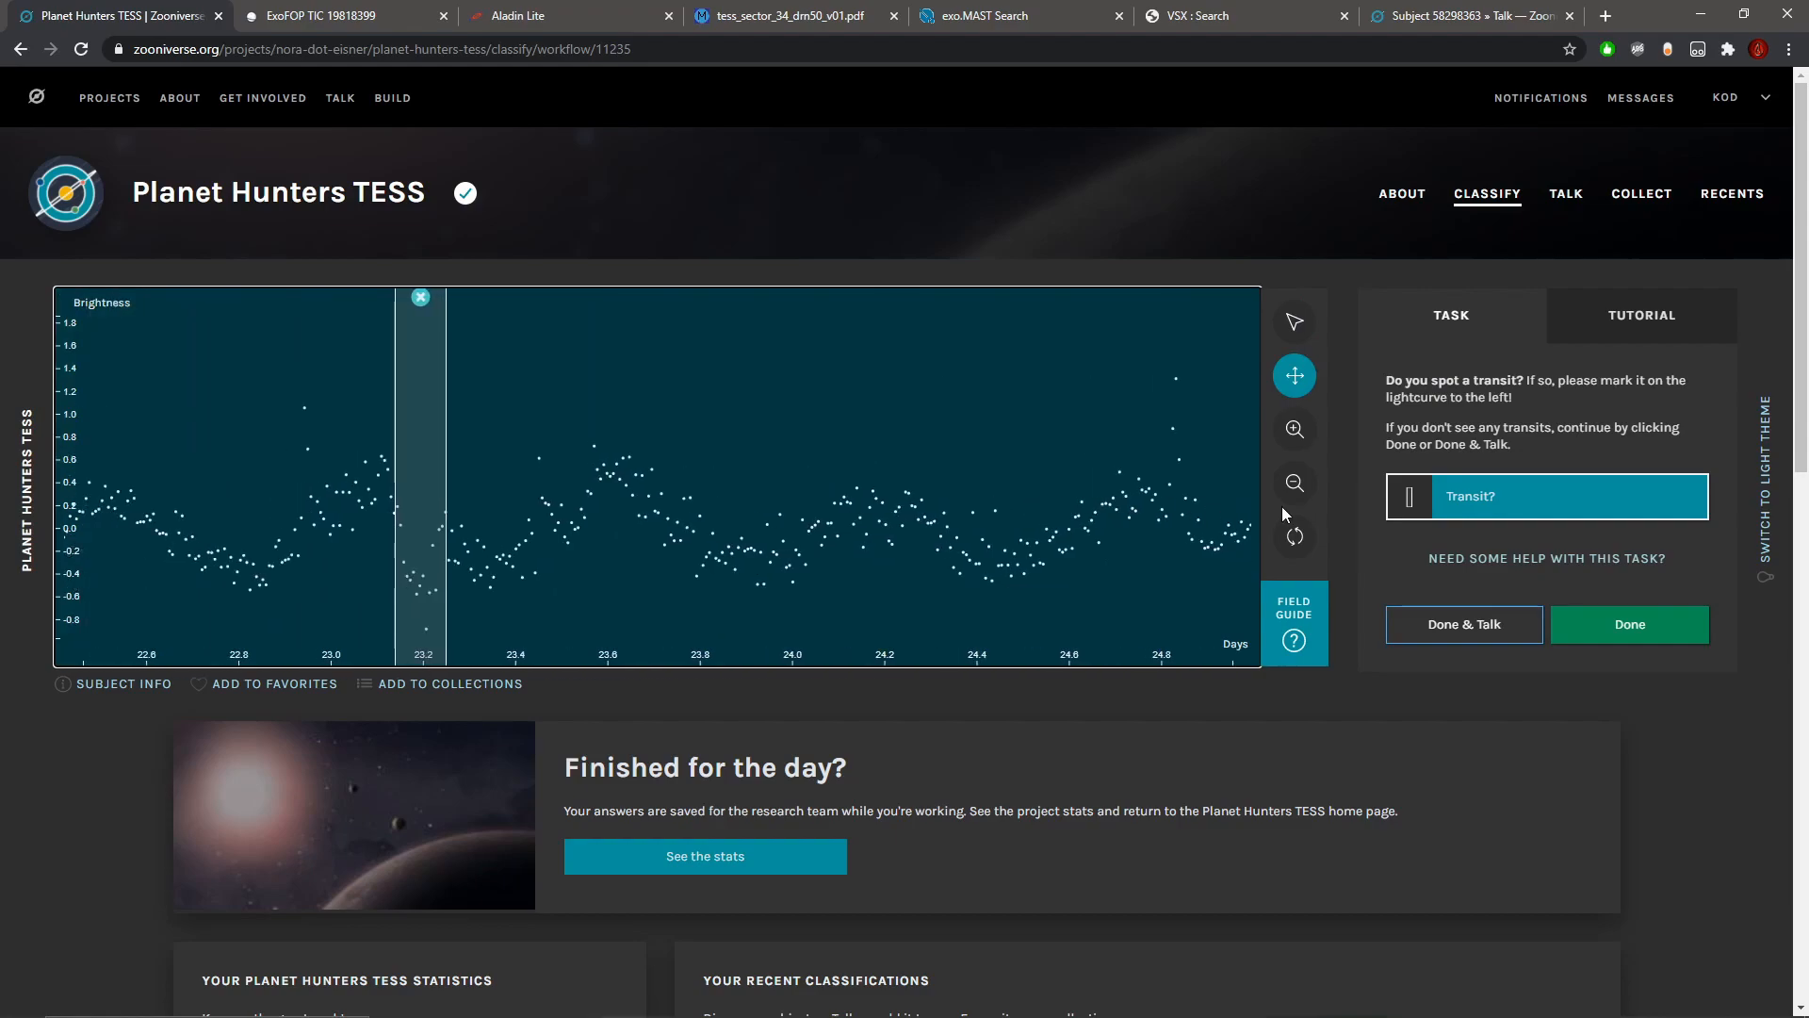
pyautogui.click(1295, 483)
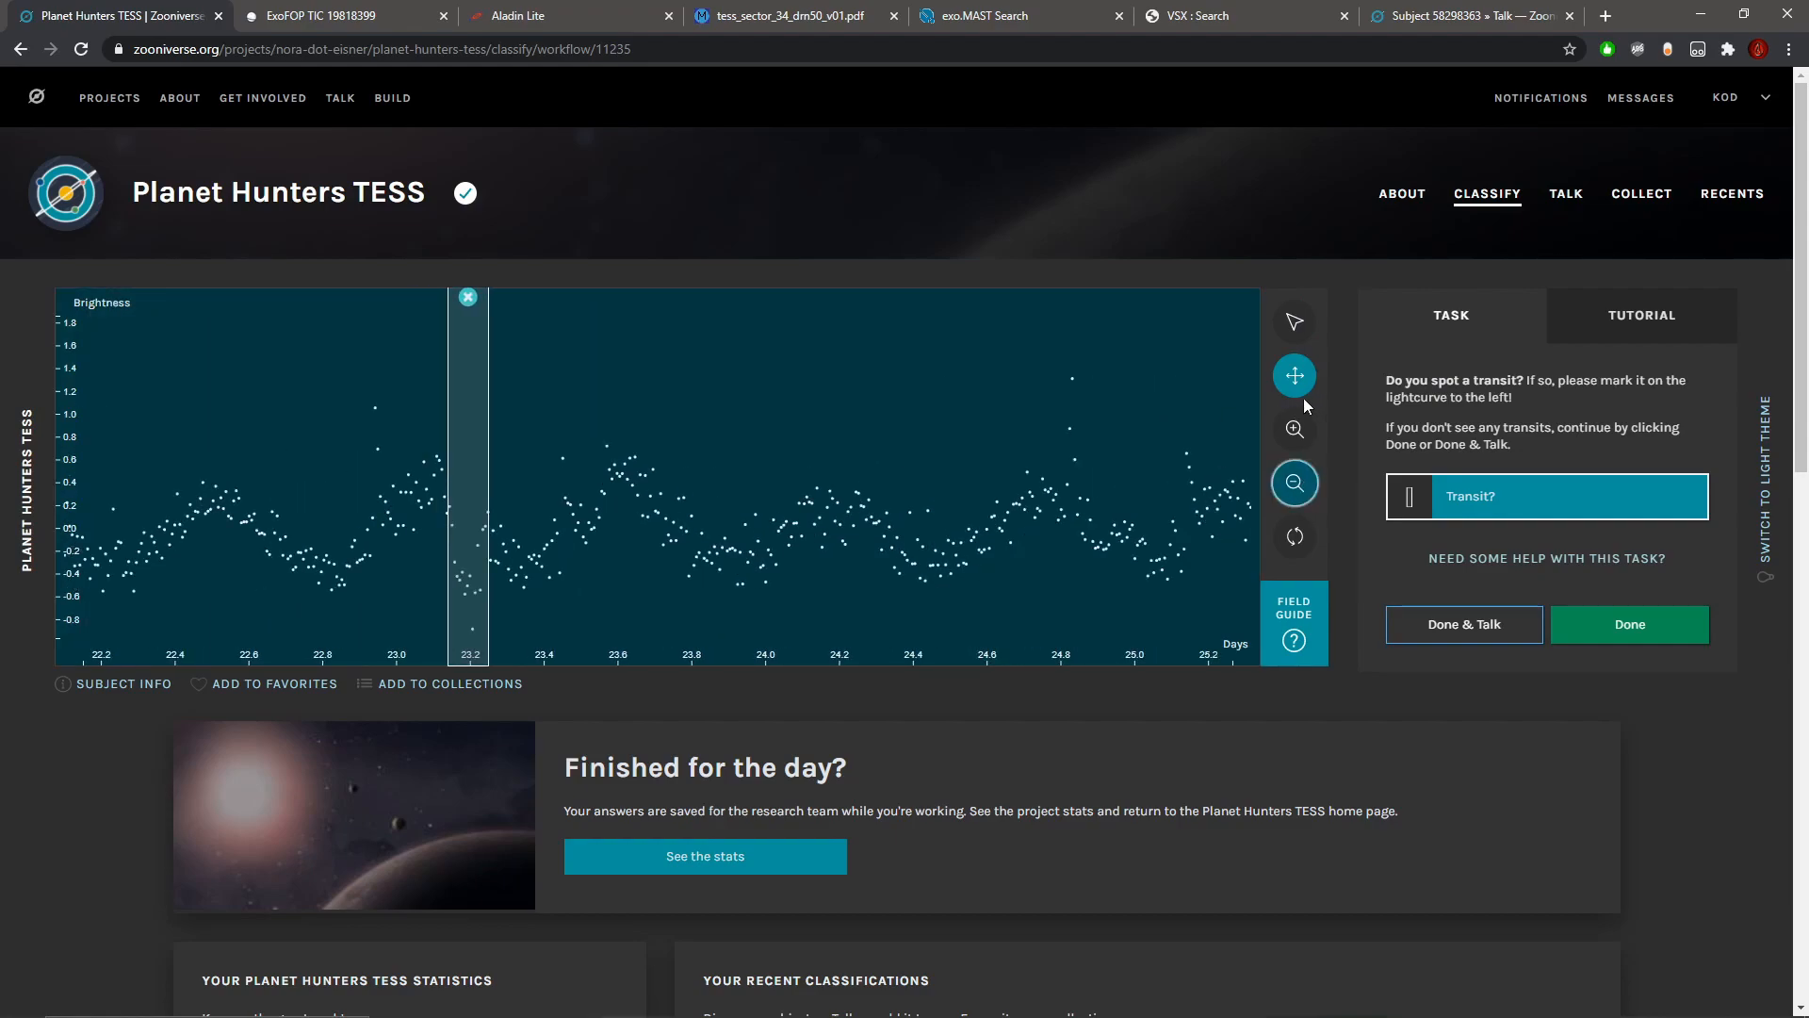
pyautogui.moveTo(119, 484); pyautogui.dragTo(1084, 509)
pyautogui.moveTo(132, 519); pyautogui.dragTo(1112, 520)
pyautogui.moveTo(377, 519); pyautogui.dragTo(1131, 516)
pyautogui.moveTo(151, 514); pyautogui.dragTo(1159, 509)
pyautogui.moveTo(123, 499); pyautogui.dragTo(1034, 509)
# Step: Submit the light curve with its two marked transits to Talk, dismiss the feedback and return to classifying
pyautogui.click(1308, 492)
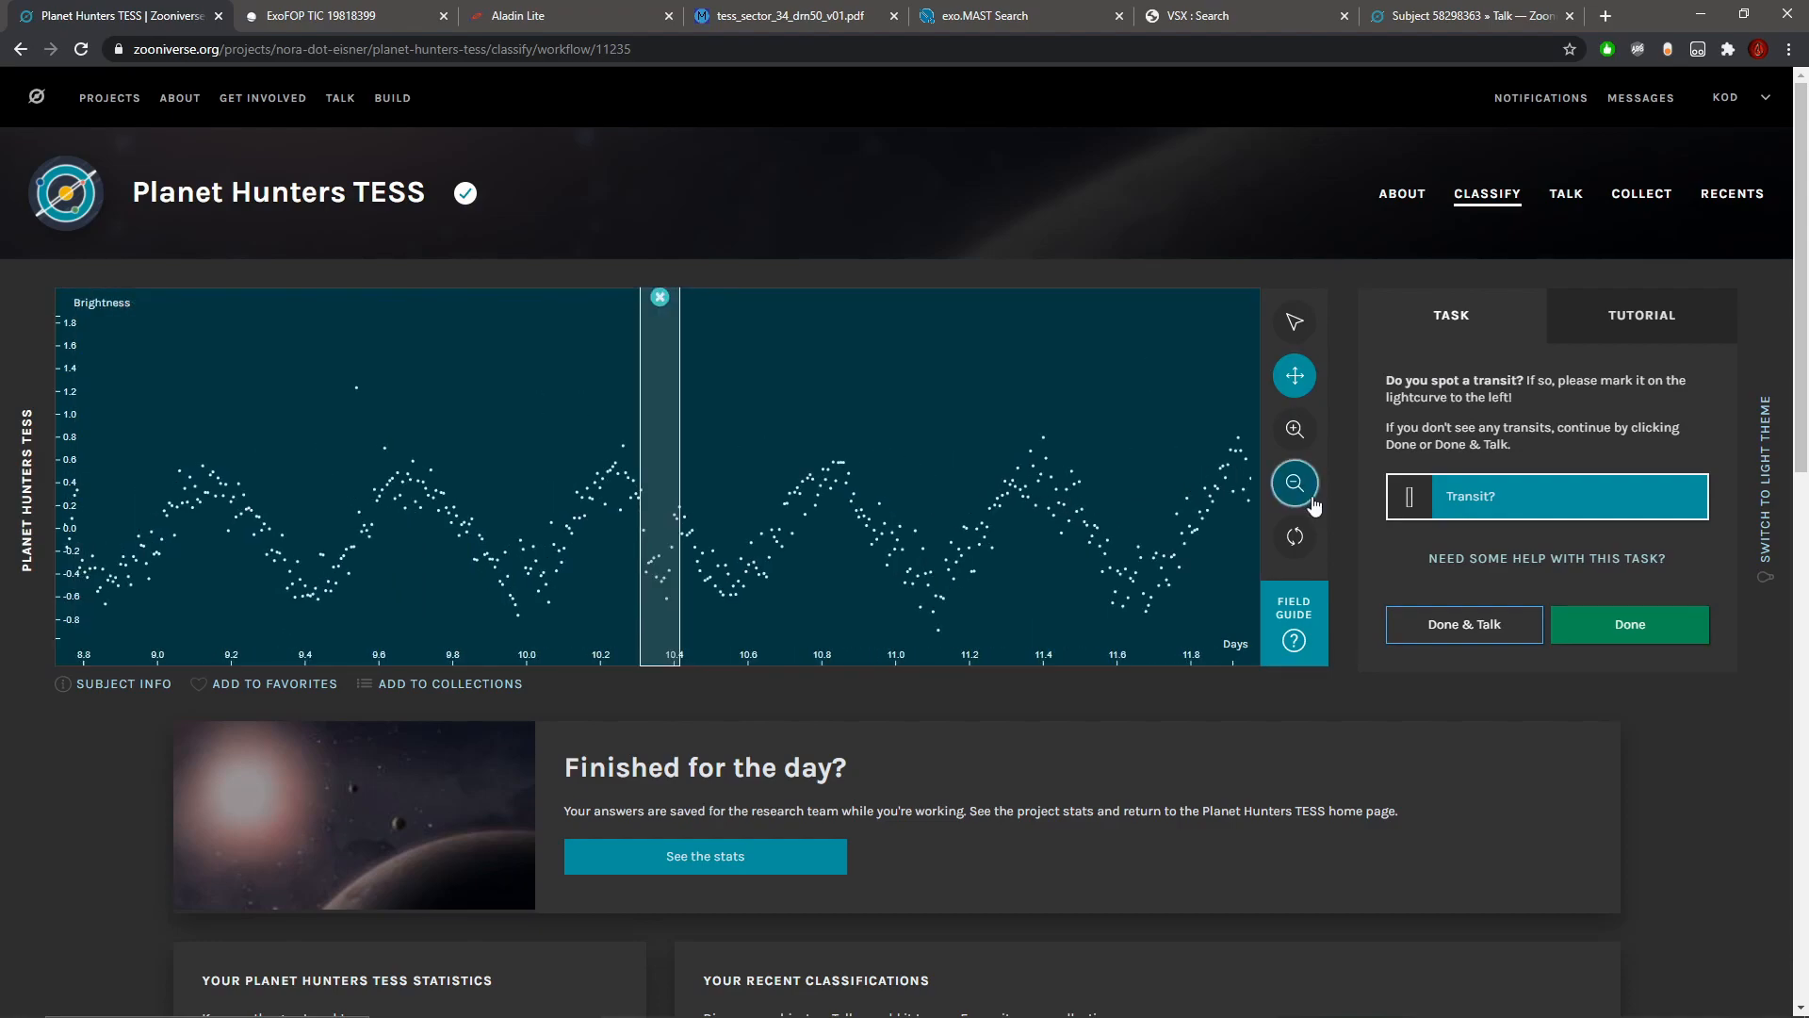
pyautogui.click(1311, 494)
pyautogui.click(1312, 494)
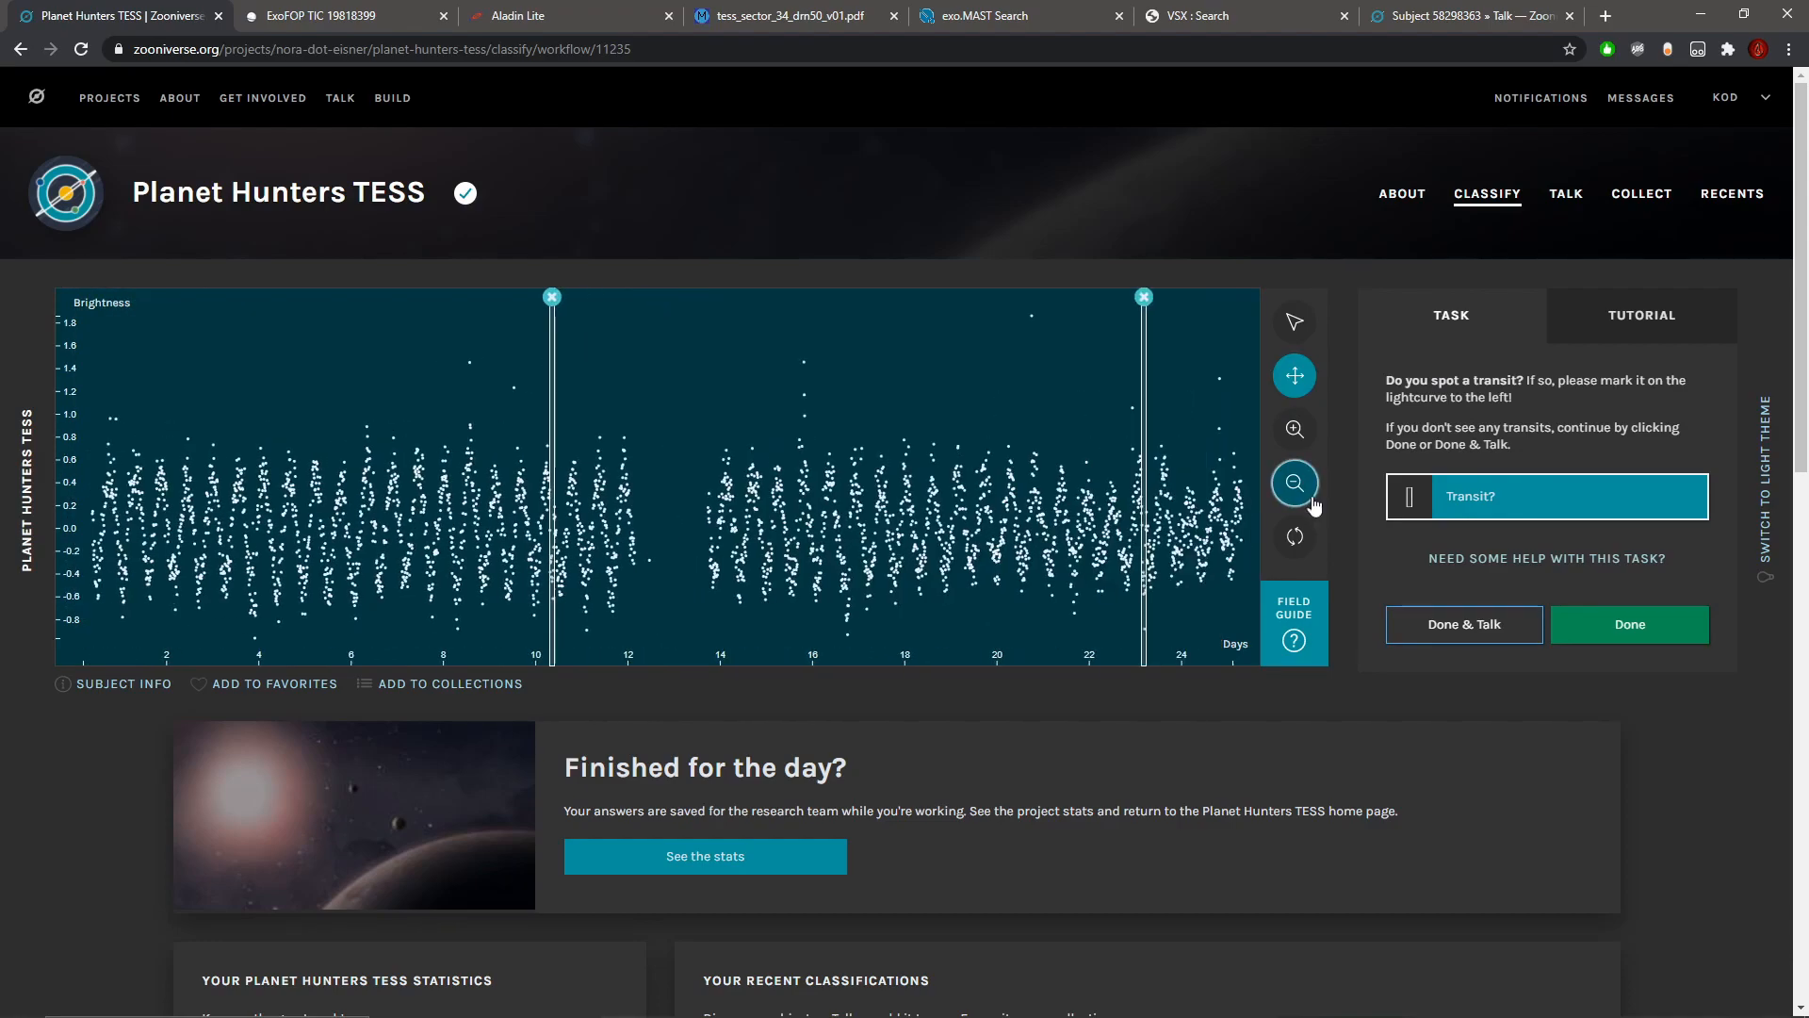
pyautogui.click(1435, 626)
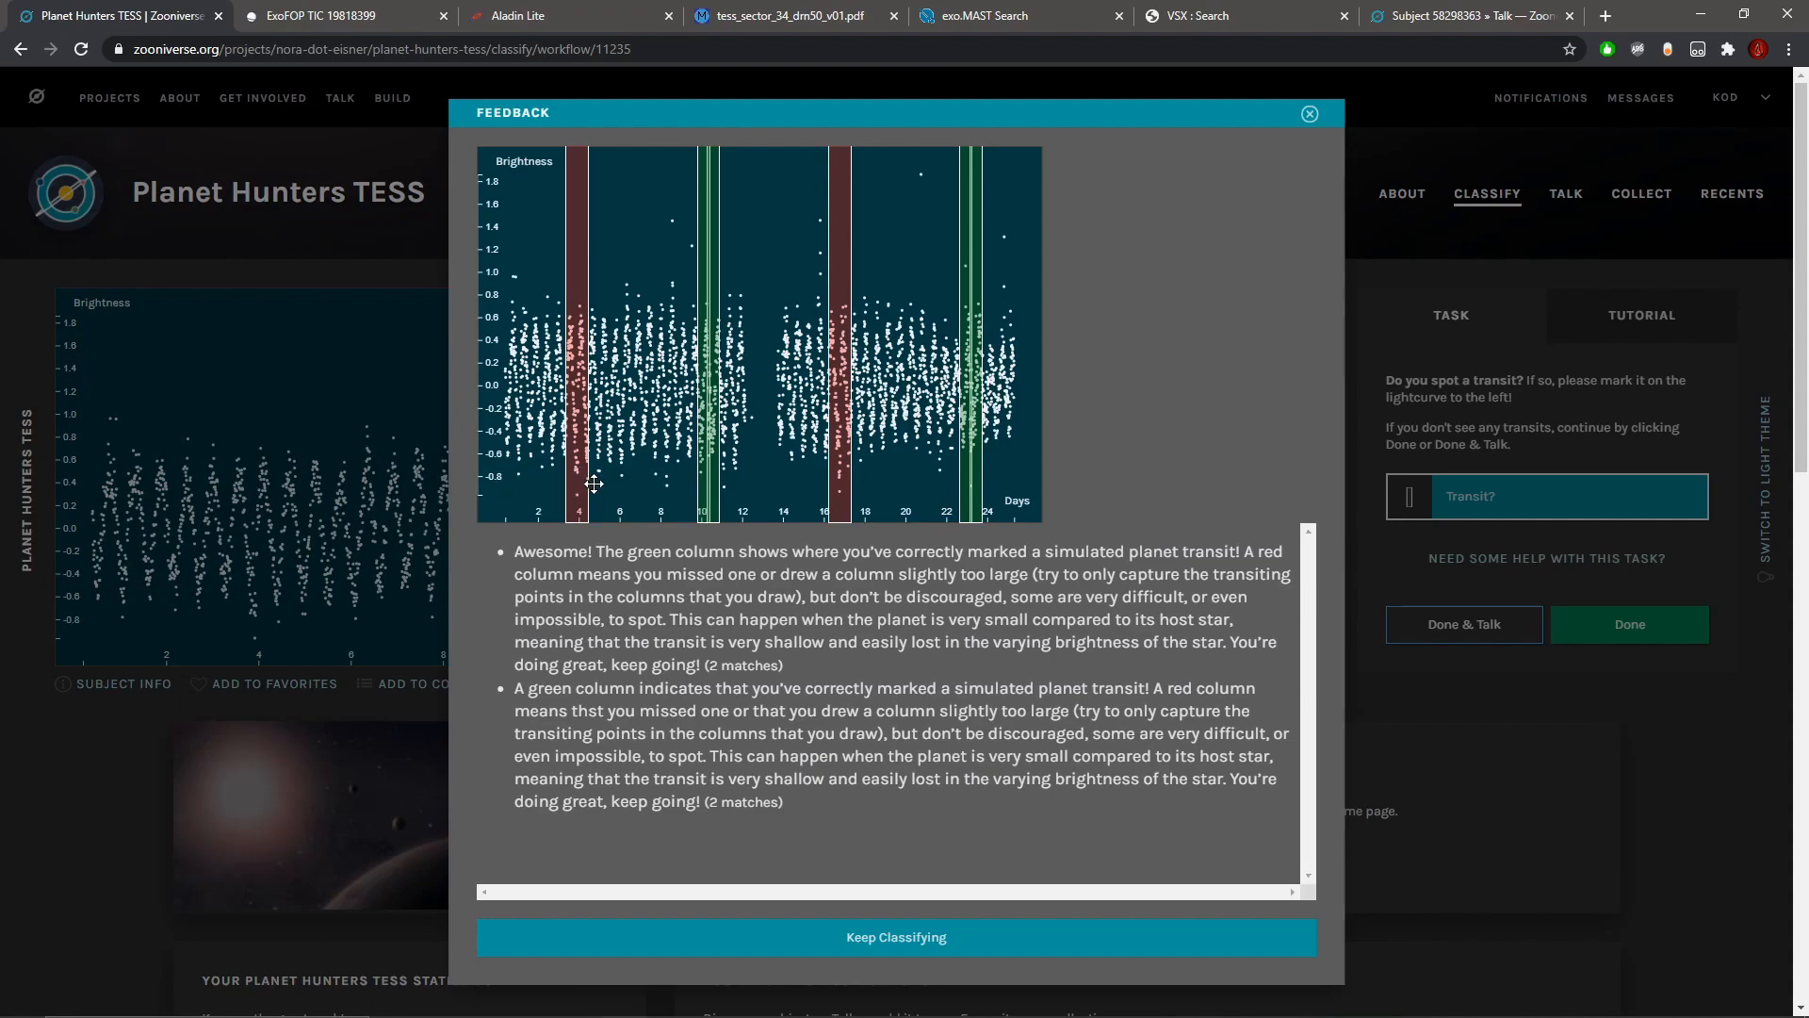
pyautogui.click(948, 940)
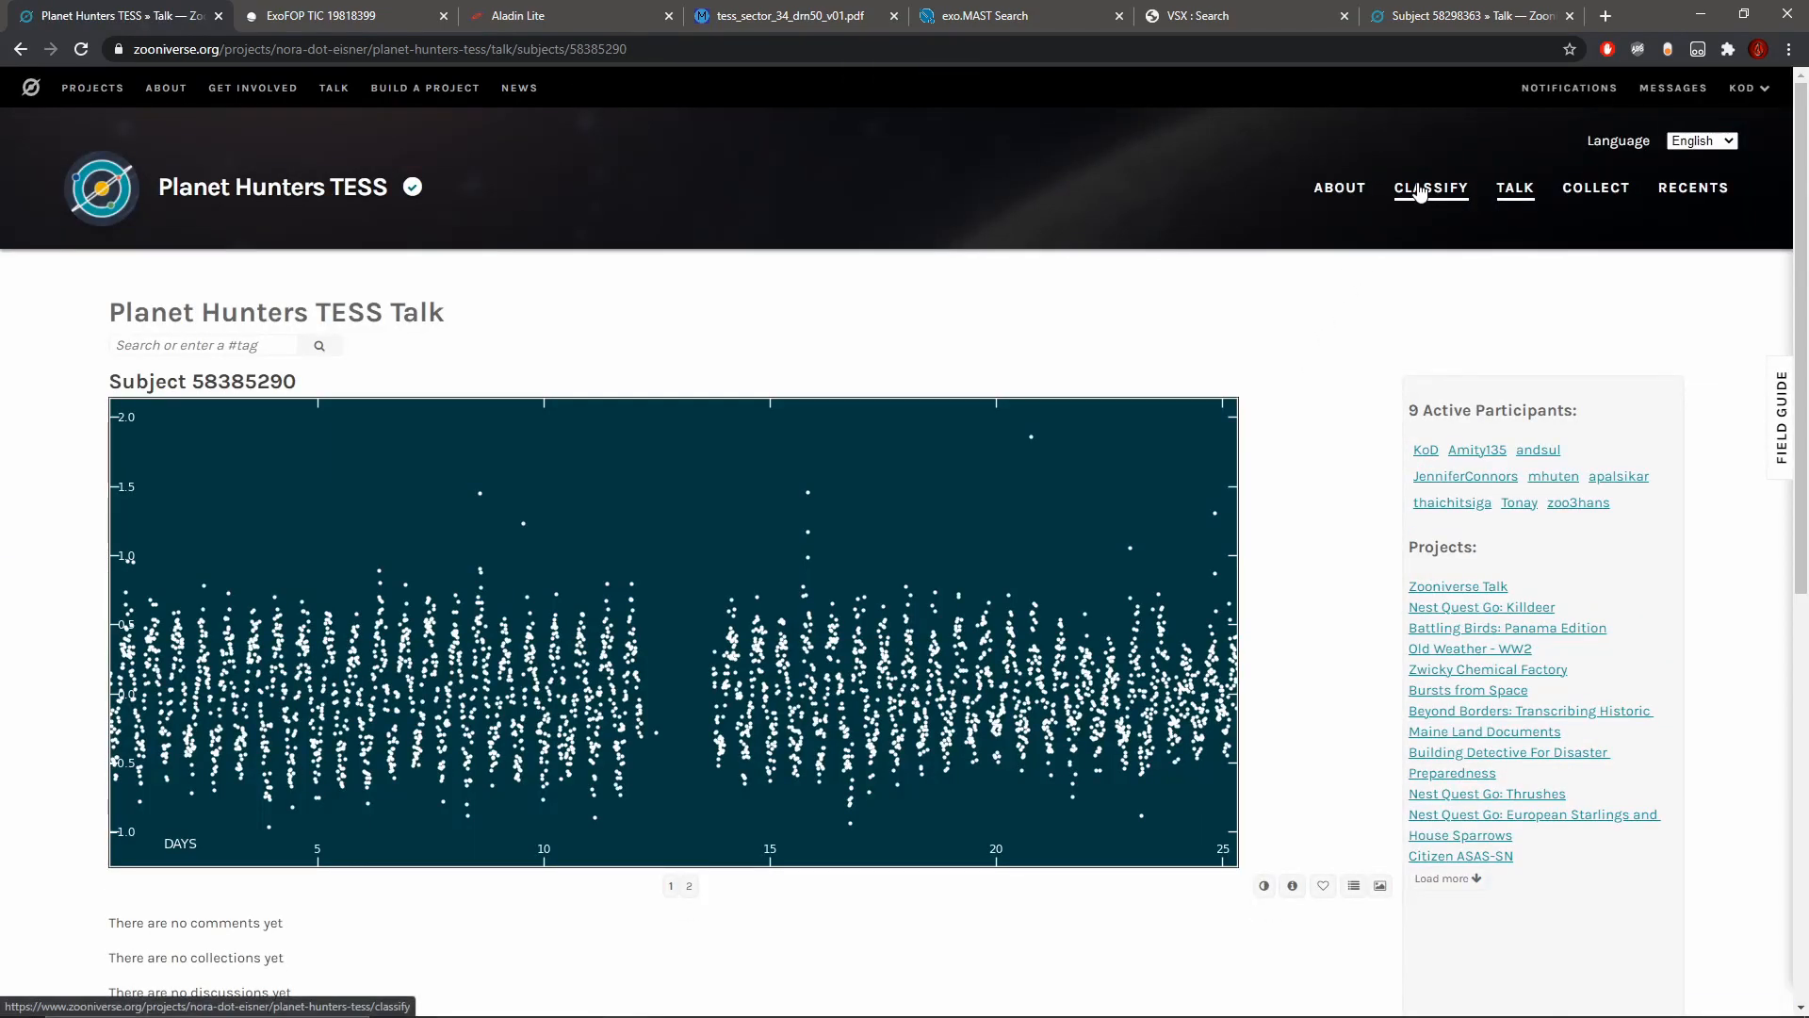
pyautogui.click(1421, 191)
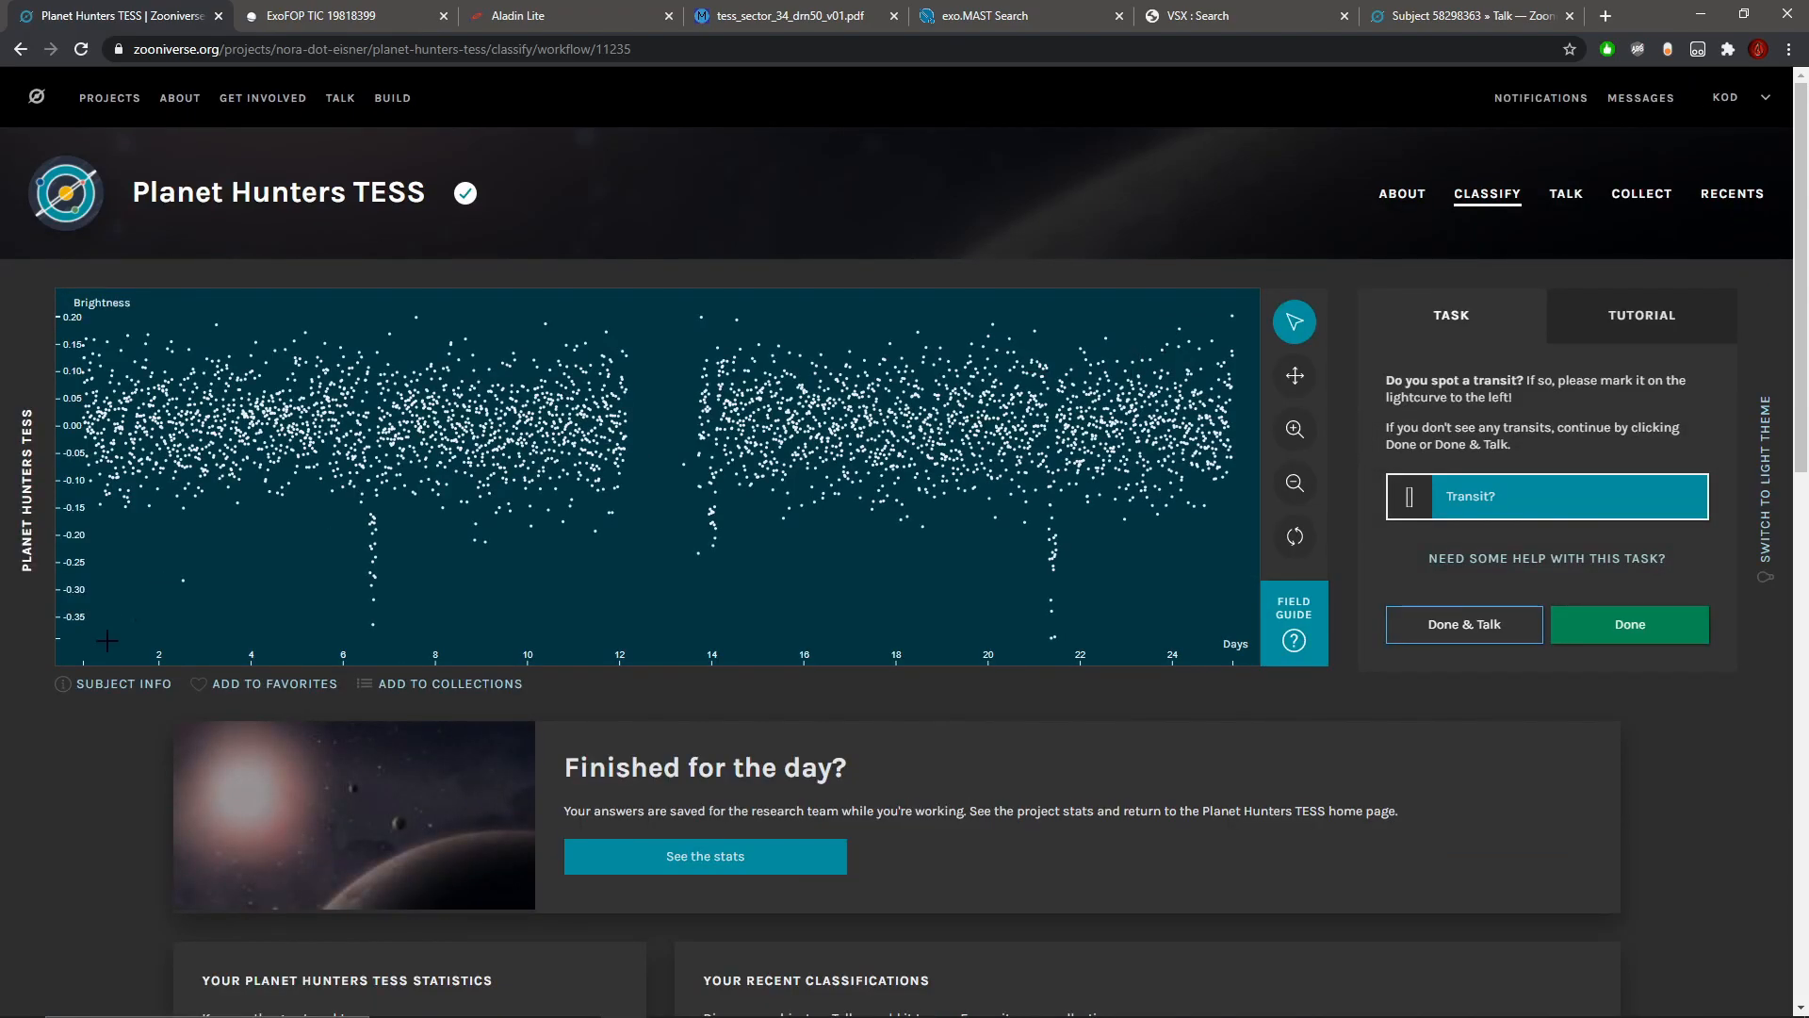
# Step: Check the new star's subject metadata and look over its light curve with several deep, narrow dips
pyautogui.click(123, 684)
pyautogui.click(1048, 338)
pyautogui.scroll(-4, 1013, 394)
pyautogui.scroll(3, 1012, 394)
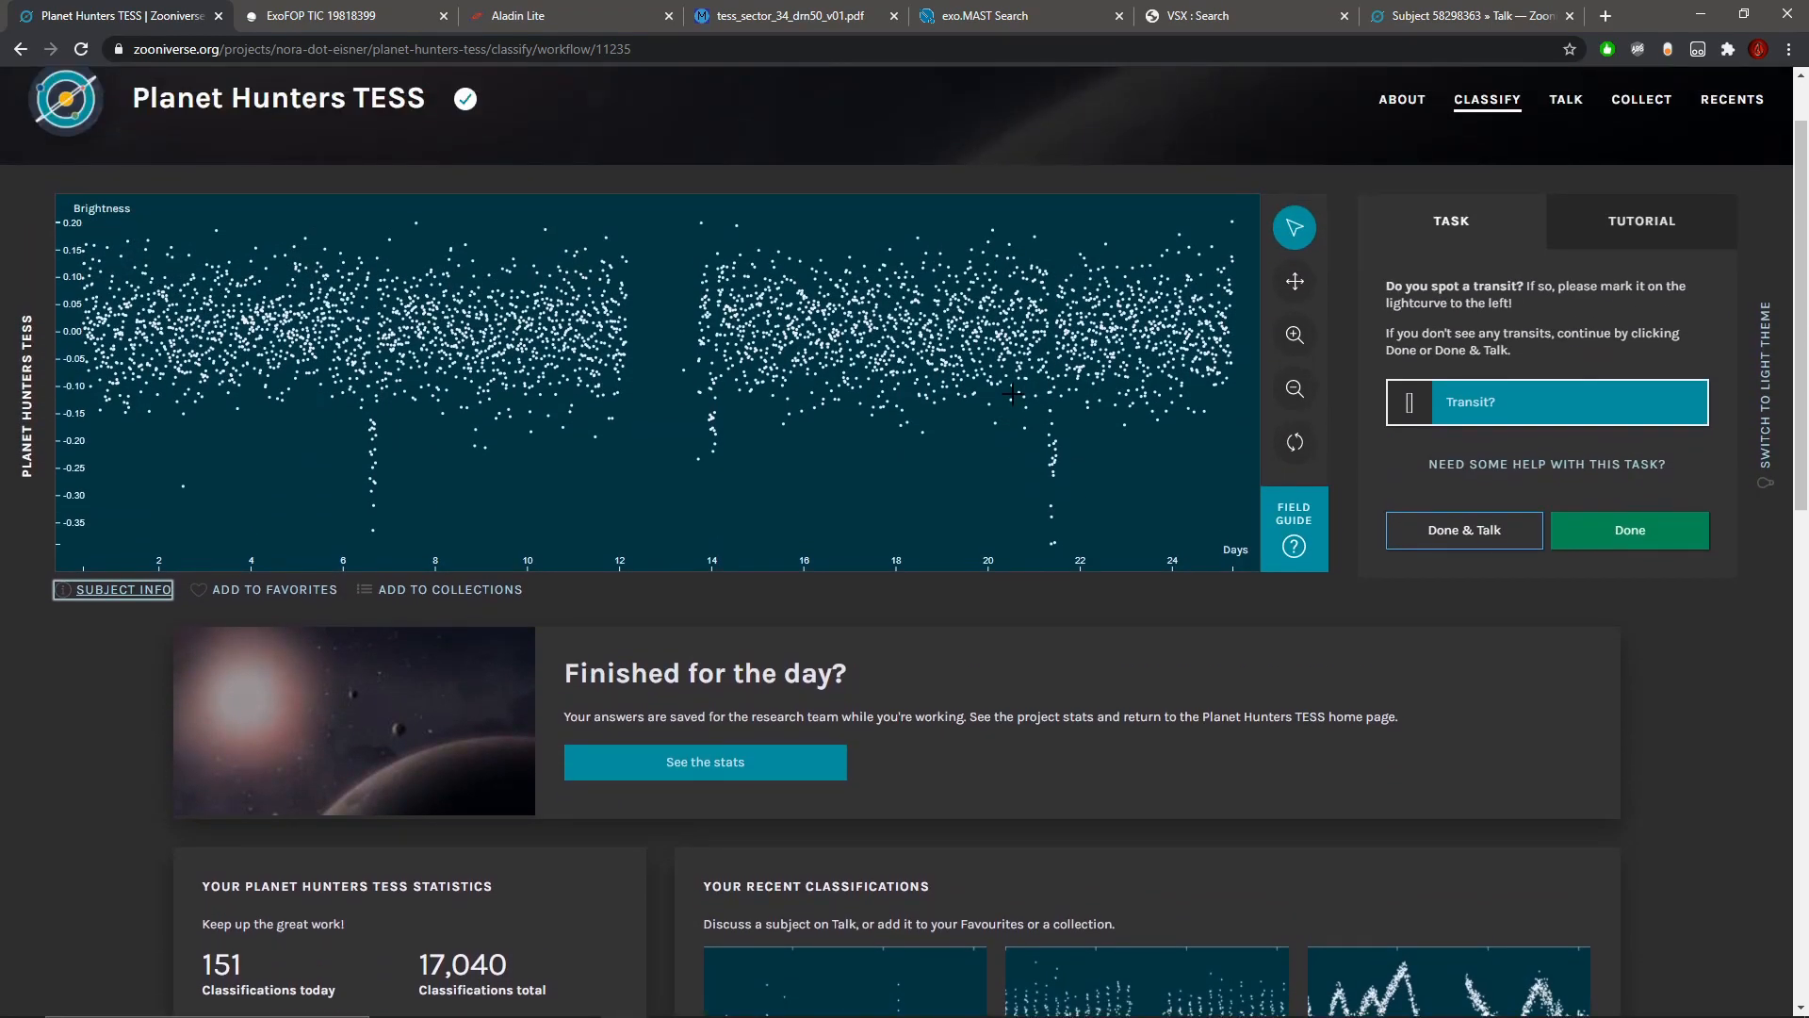
pyautogui.scroll(-1, 1012, 394)
pyautogui.scroll(2, 1012, 393)
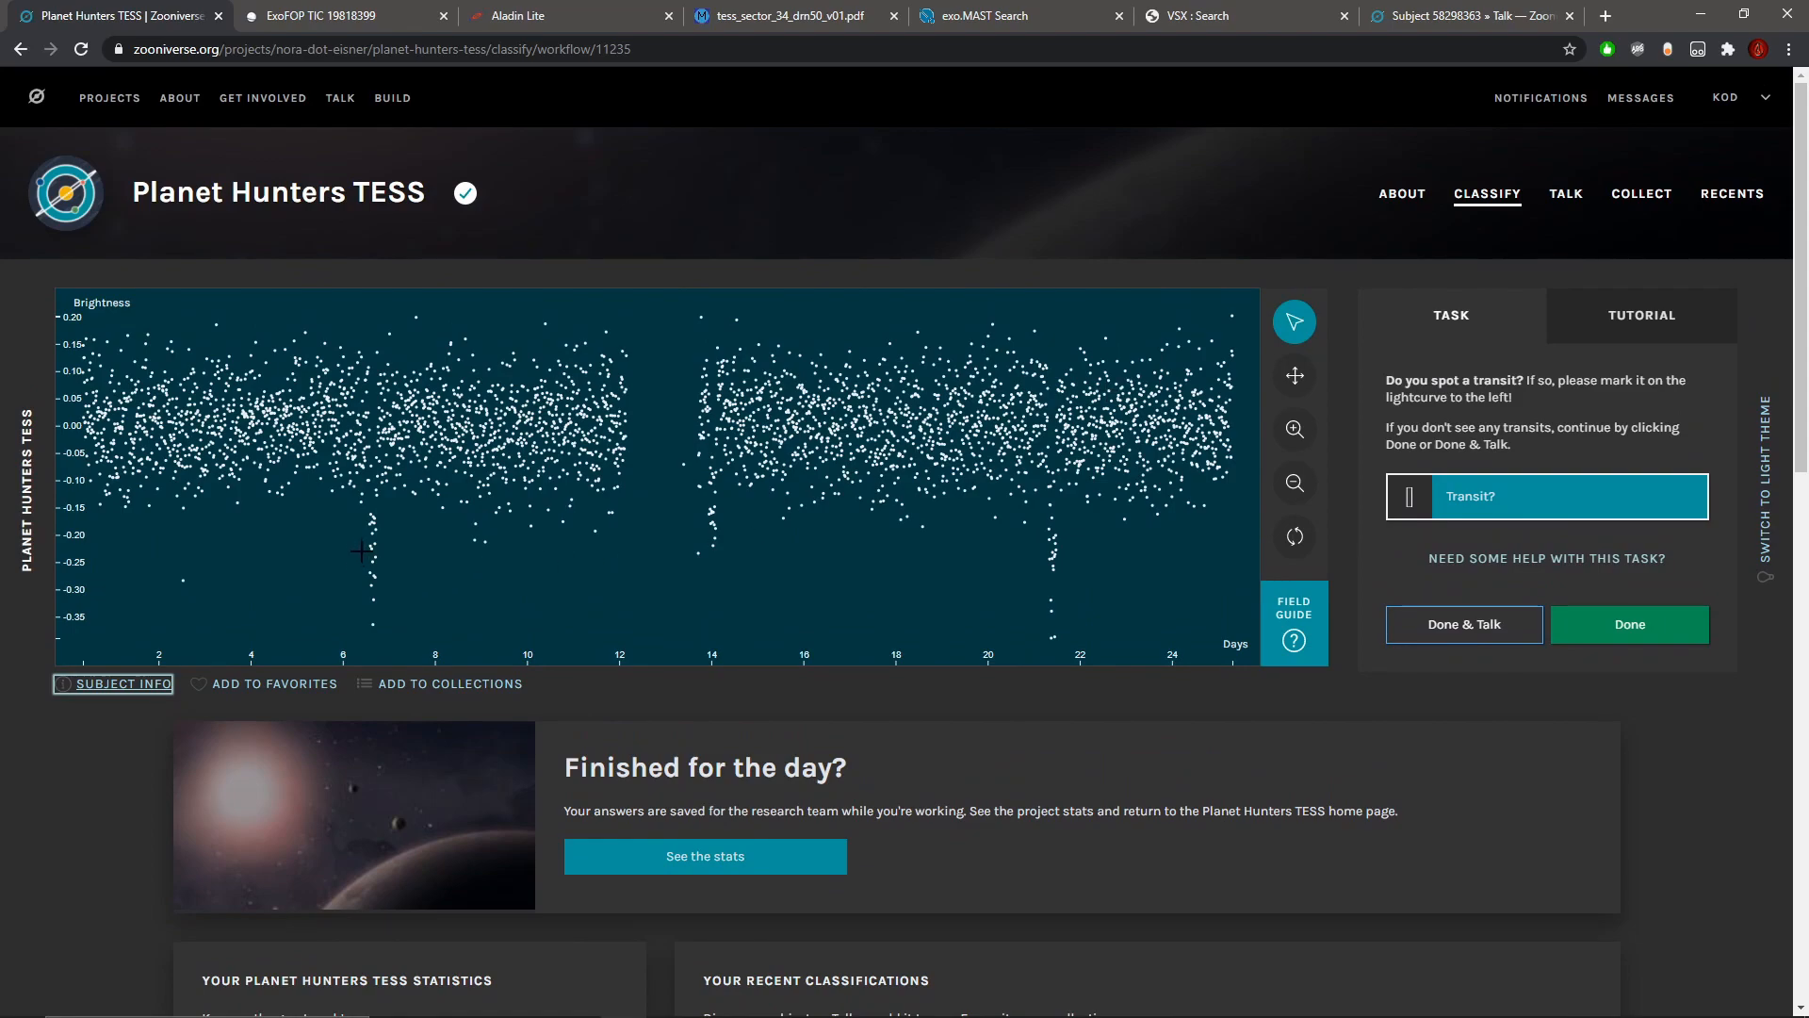
# Step: Mark the three deep dips near days 6.6, 14 and 21.4 as transits
pyautogui.moveTo(361, 551); pyautogui.dragTo(386, 552)
pyautogui.moveTo(706, 531); pyautogui.dragTo(722, 530)
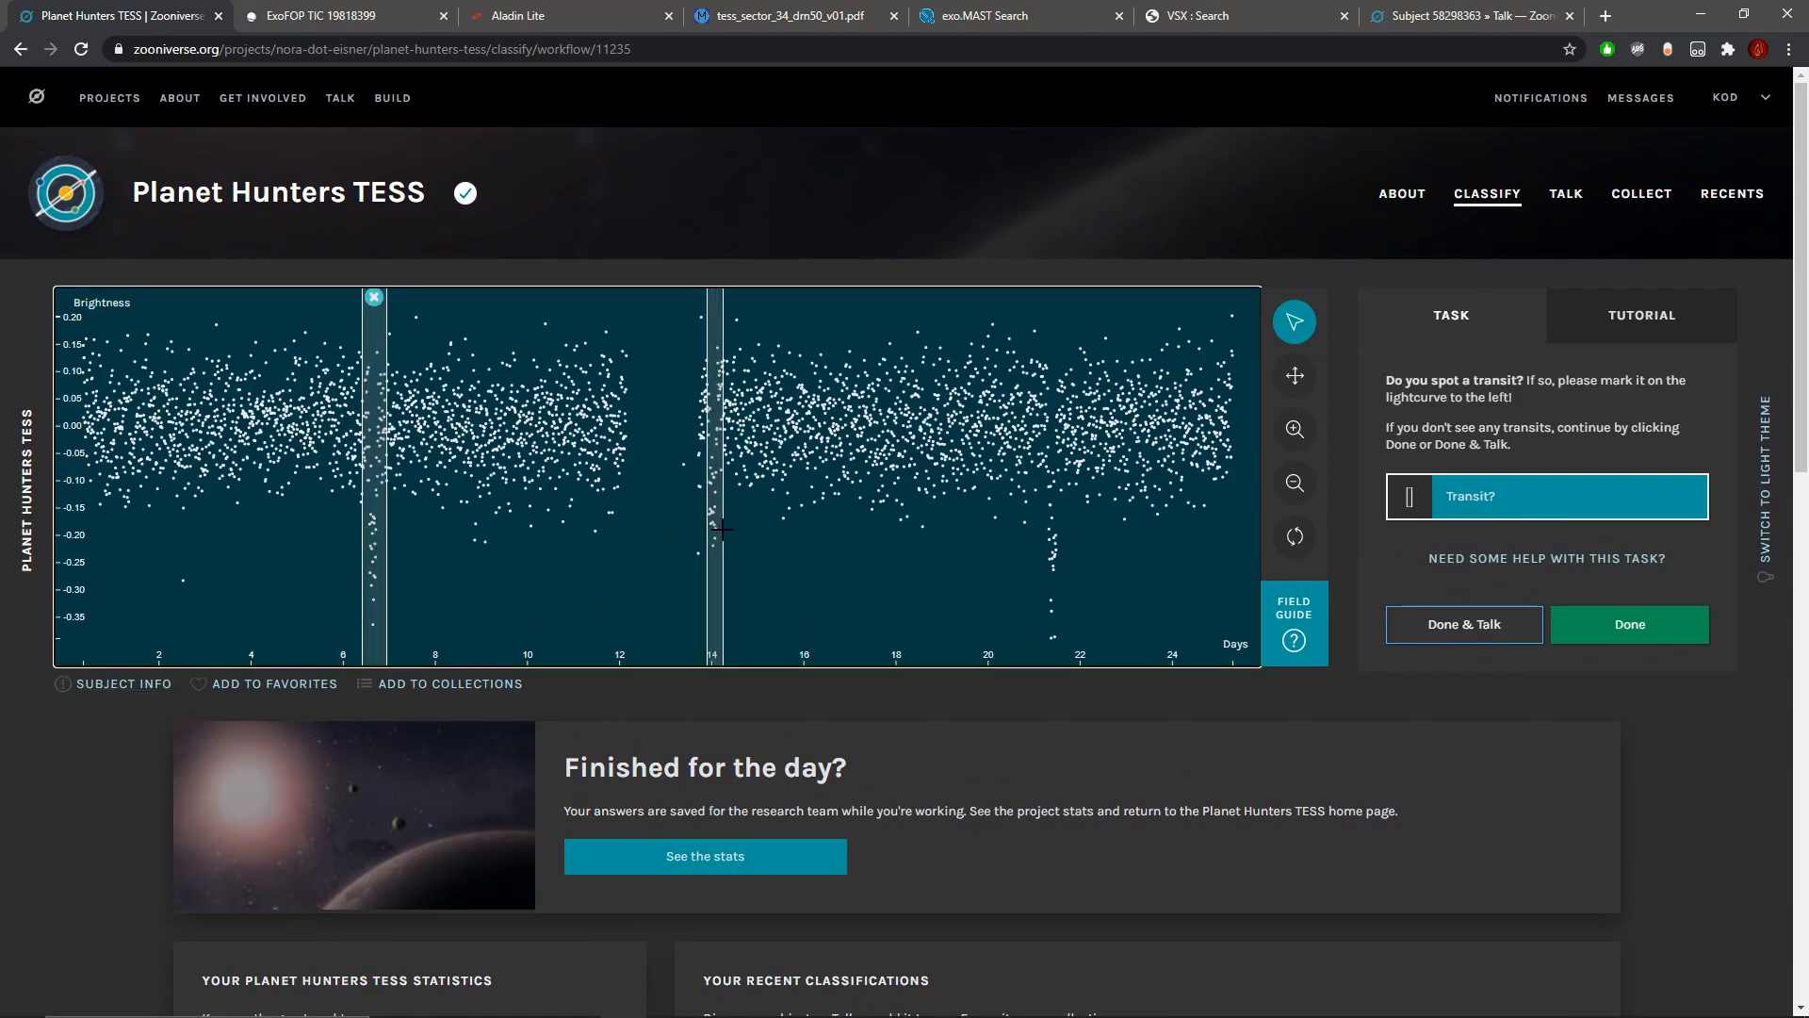
pyautogui.click(1296, 428)
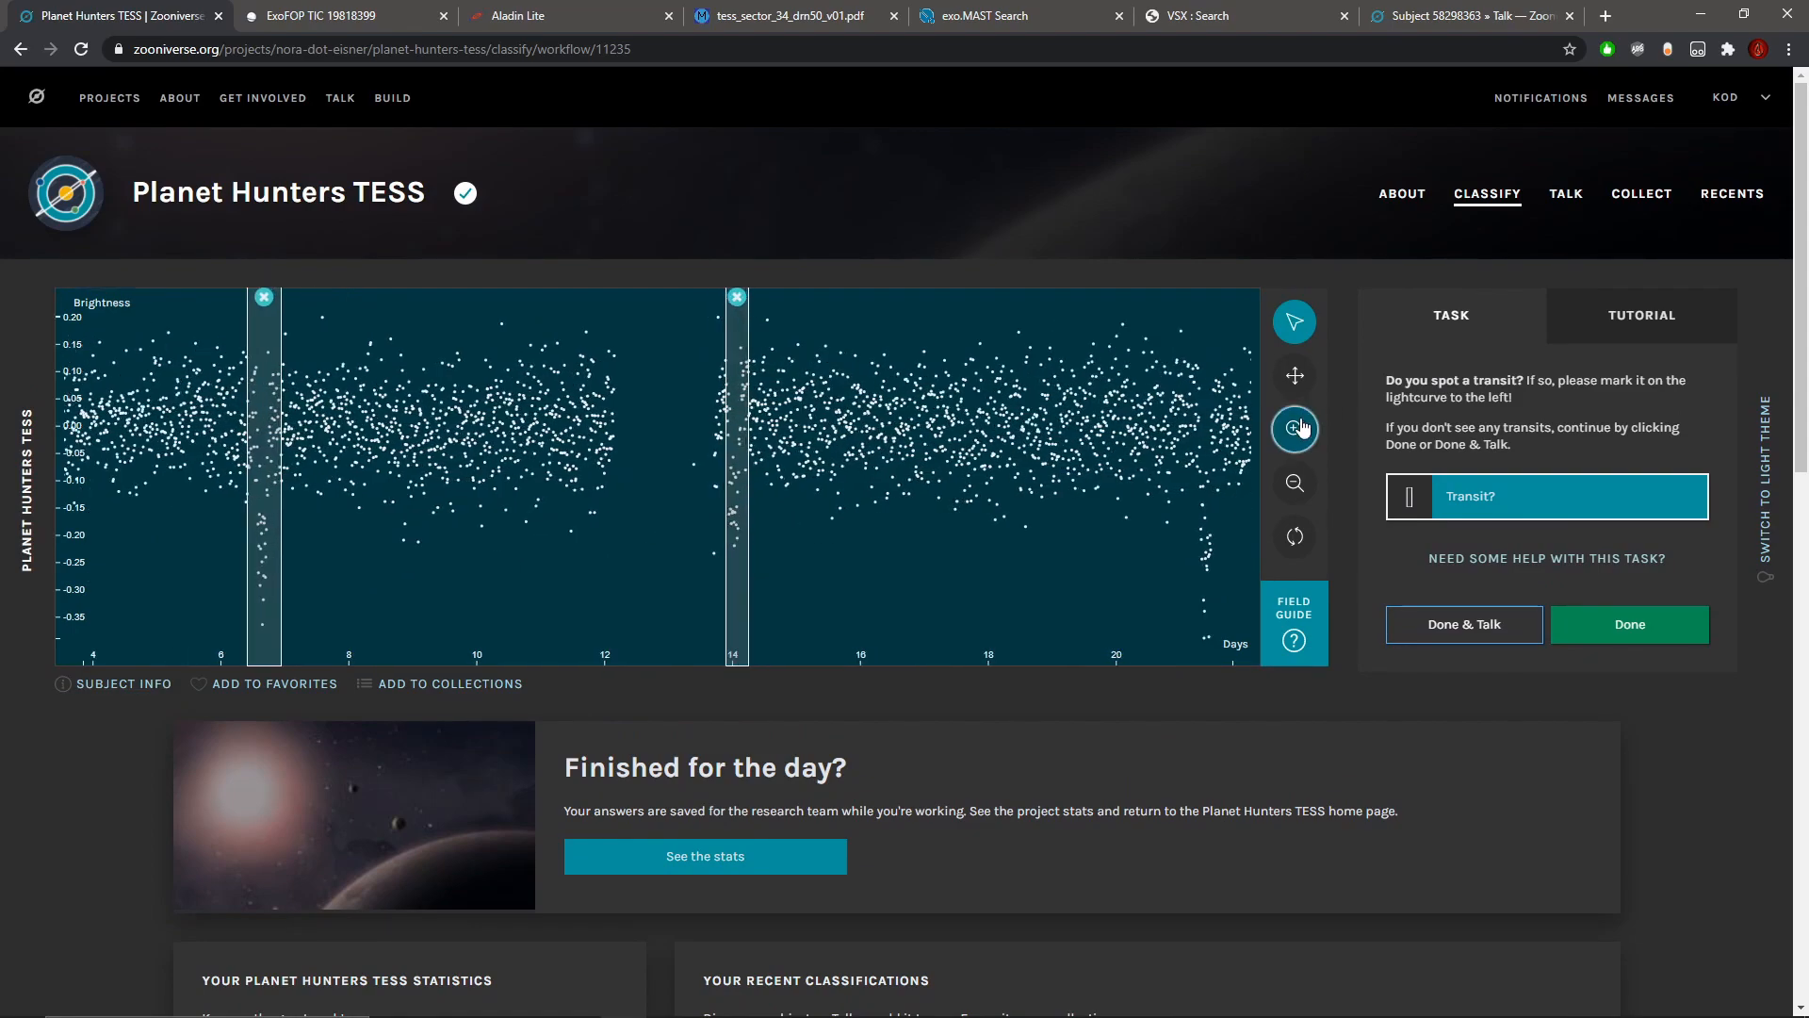
pyautogui.click(1298, 484)
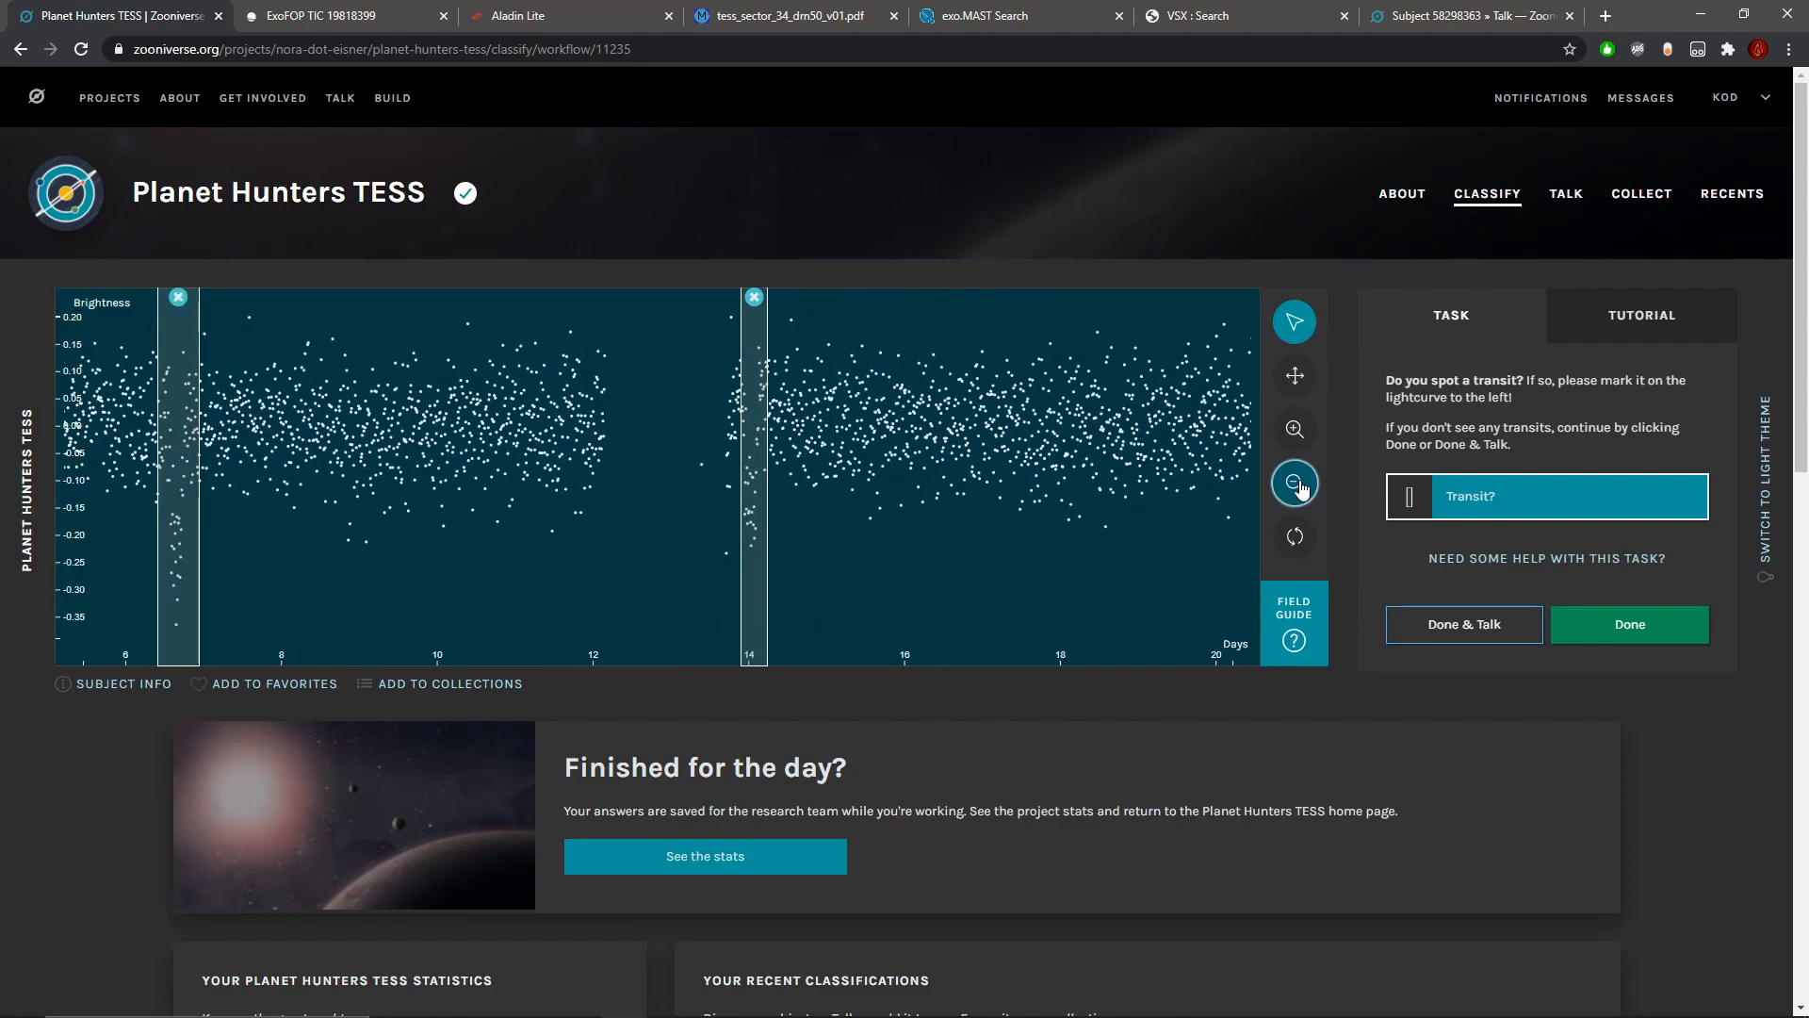
pyautogui.click(1298, 484)
pyautogui.moveTo(1042, 518); pyautogui.dragTo(1068, 518)
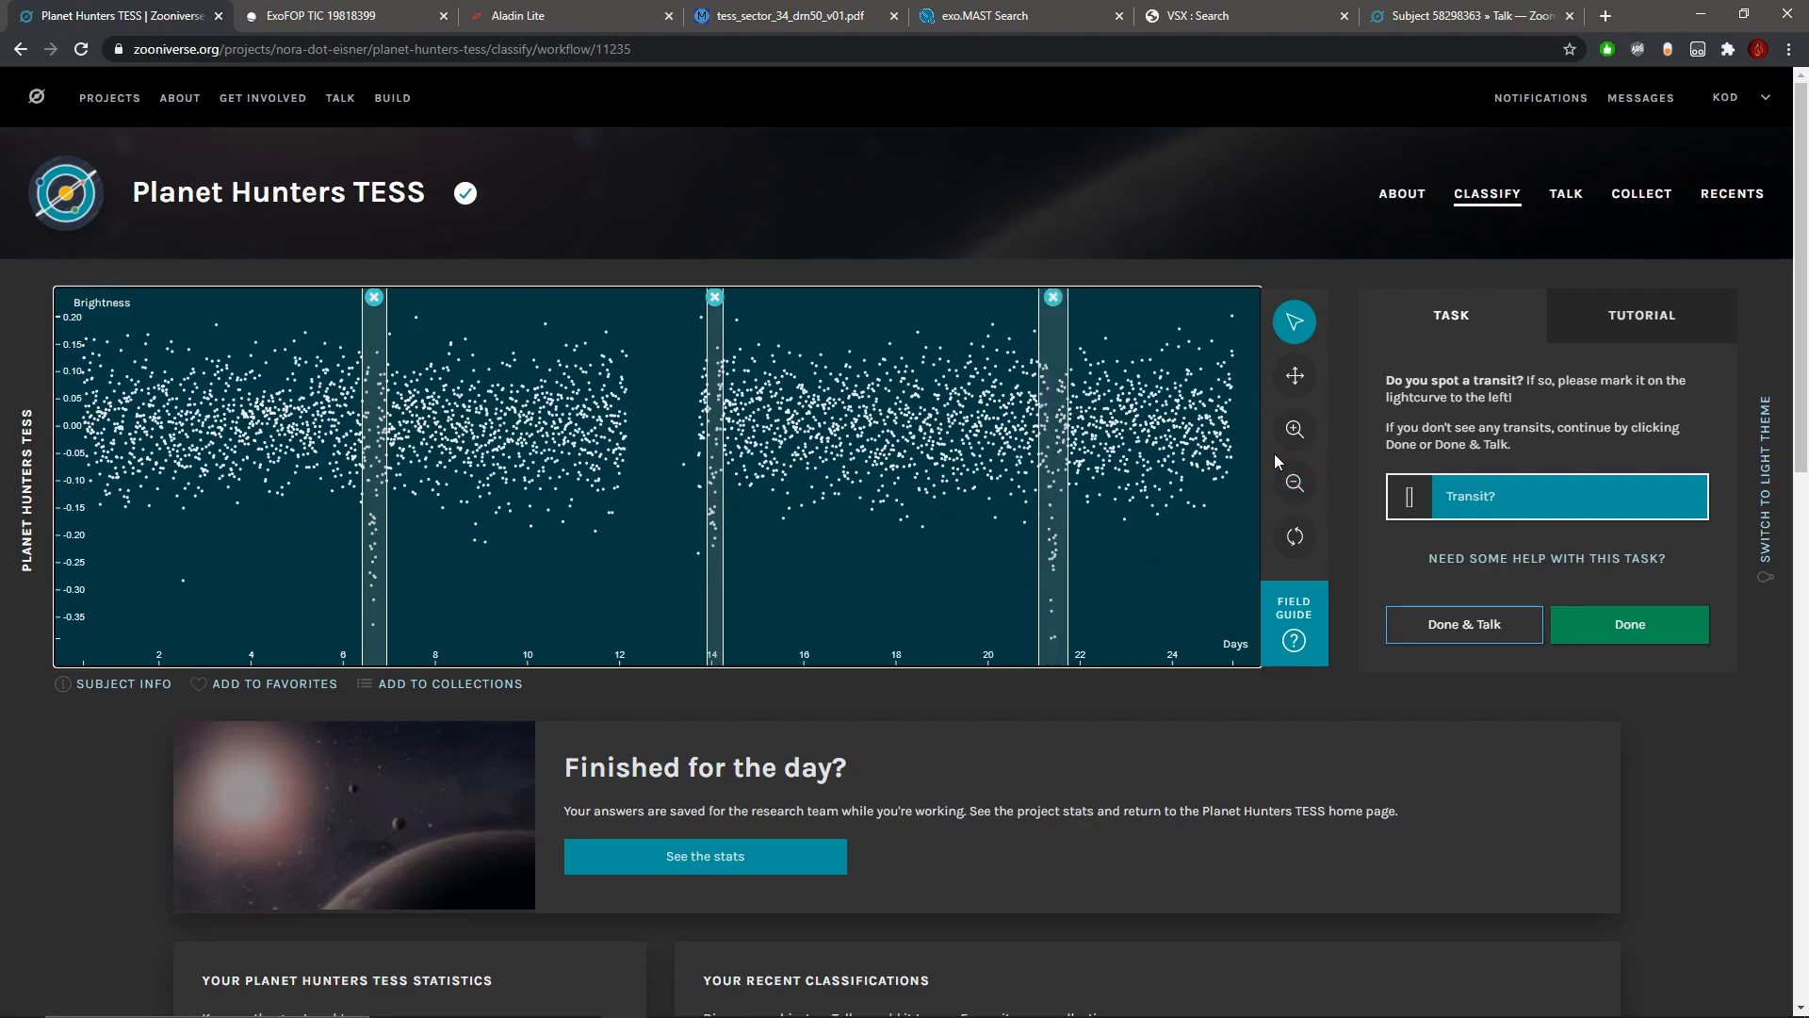
# Step: Inspect the marked dips near days 14, 6.6 and 21.4 up close and compare their shapes and depths
pyautogui.click(1295, 429)
pyautogui.click(1296, 427)
pyautogui.click(1296, 424)
pyautogui.click(1298, 420)
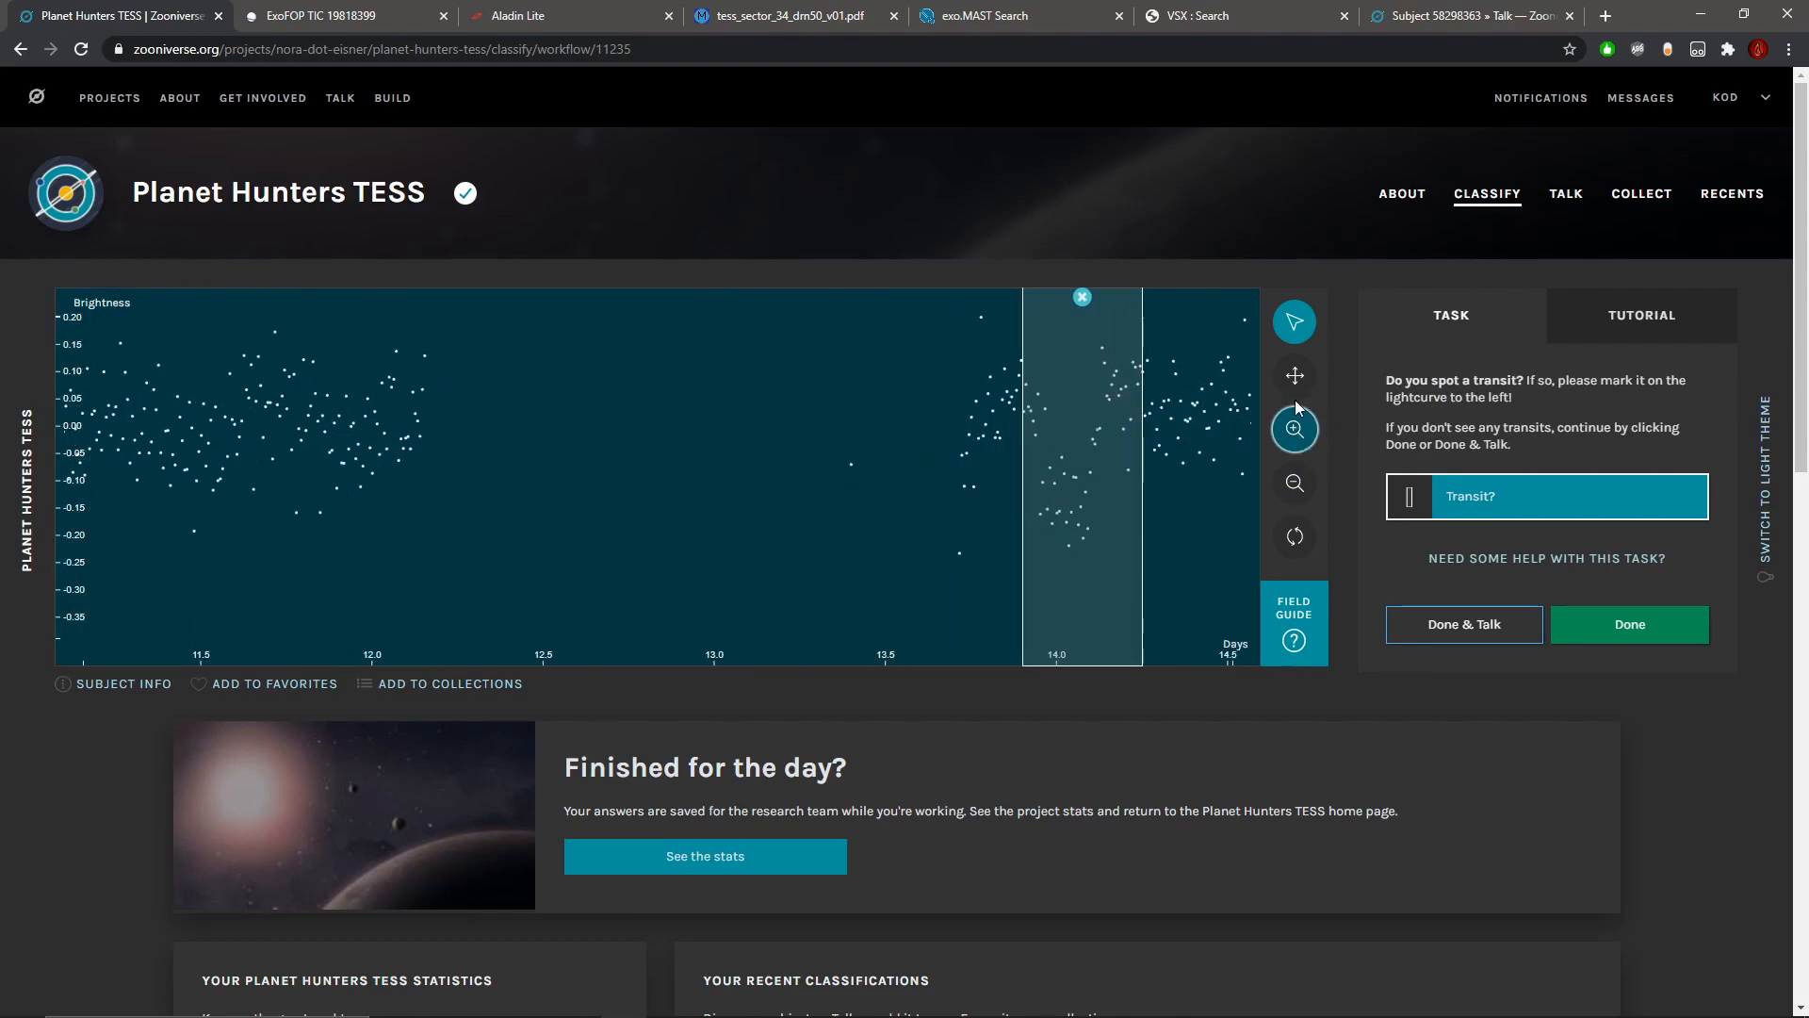
pyautogui.click(1296, 385)
pyautogui.moveTo(399, 436); pyautogui.dragTo(1319, 452)
pyautogui.moveTo(224, 435); pyautogui.dragTo(1378, 456)
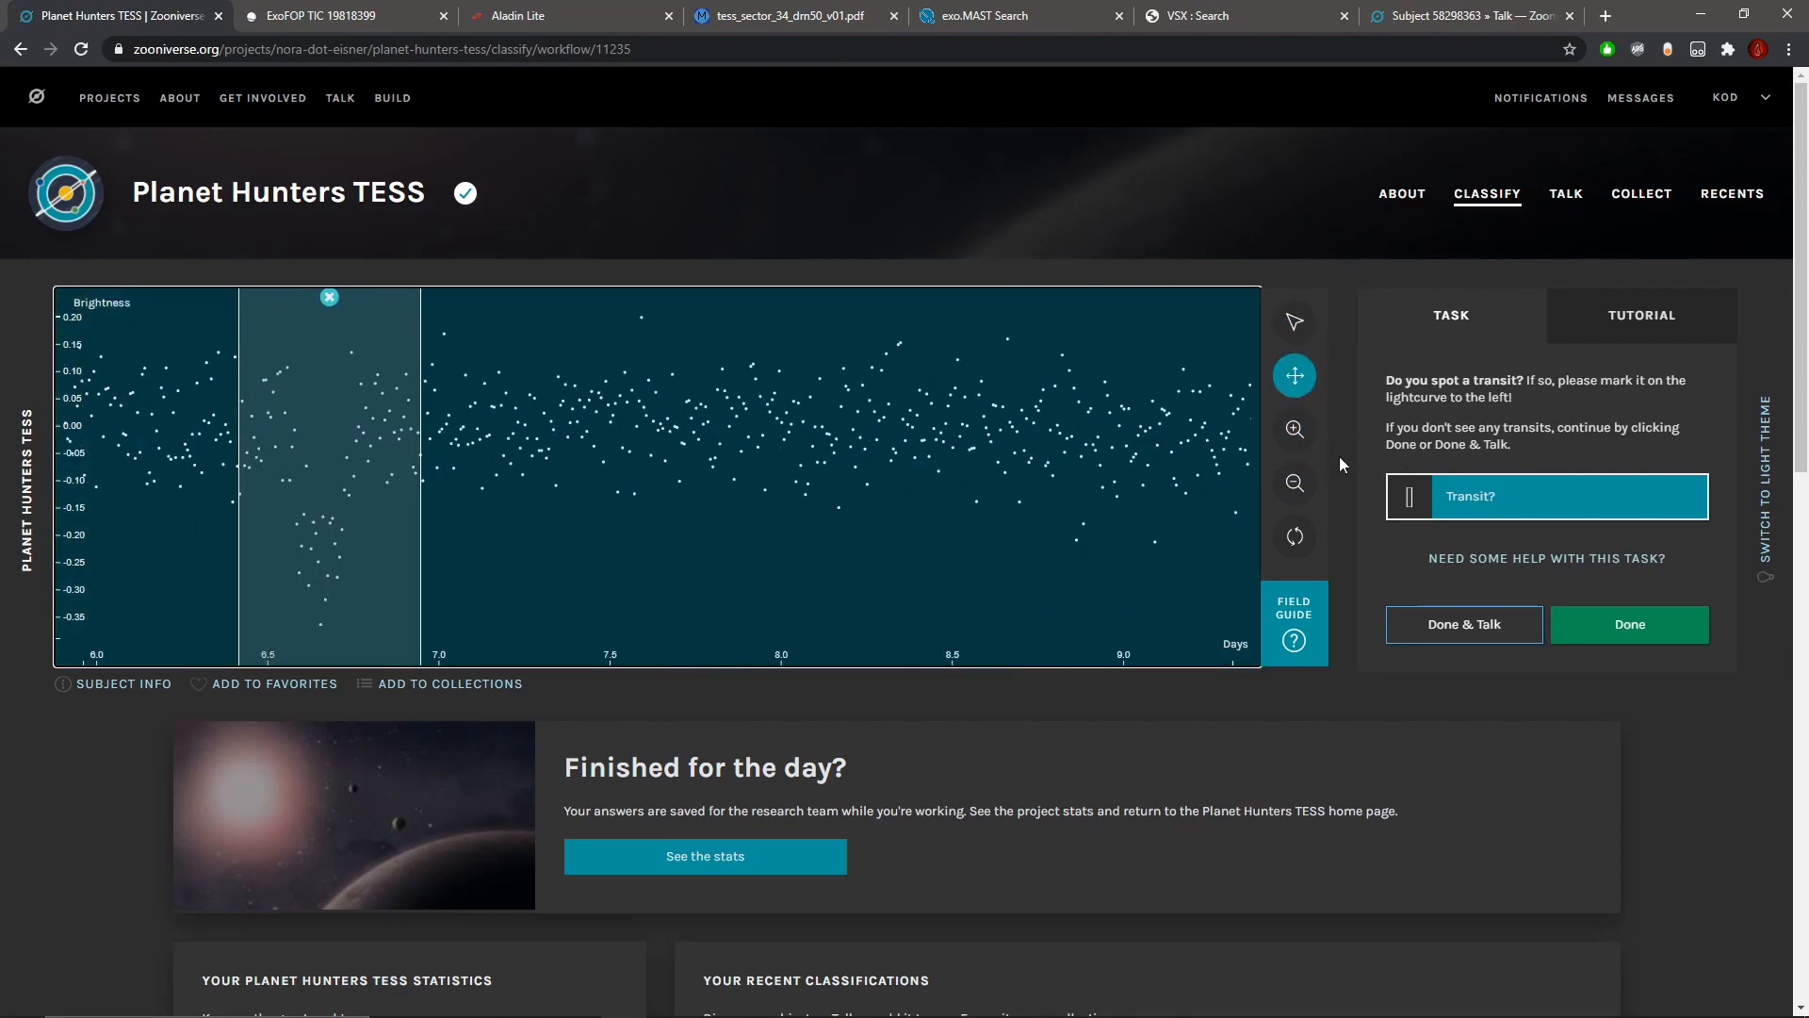
pyautogui.moveTo(831, 521); pyautogui.dragTo(232, 490)
pyautogui.moveTo(1163, 471)
pyautogui.mouseDown()
pyautogui.moveTo(226, 471)
pyautogui.moveTo(334, 473)
pyautogui.mouseUp()
pyautogui.moveTo(1104, 470); pyautogui.dragTo(355, 493)
pyautogui.moveTo(1058, 491); pyautogui.dragTo(210, 500)
pyautogui.moveTo(895, 475); pyautogui.dragTo(301, 480)
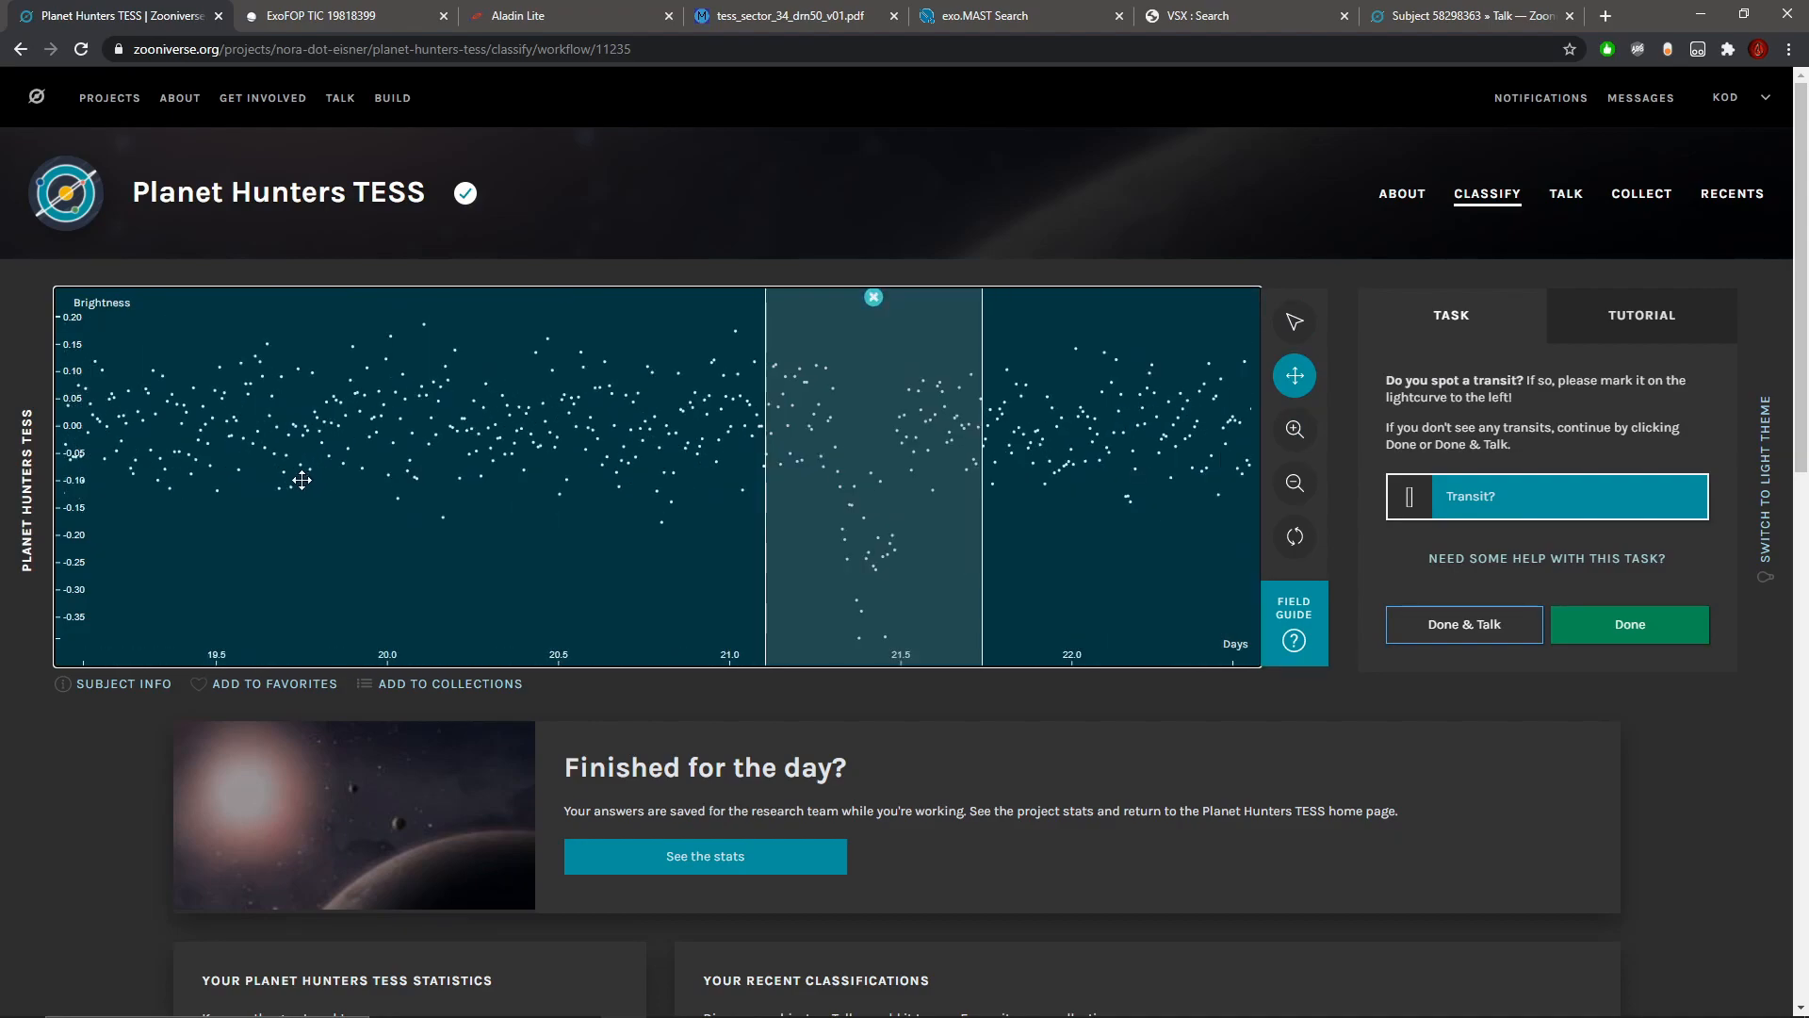
pyautogui.click(1295, 484)
pyautogui.click(1294, 485)
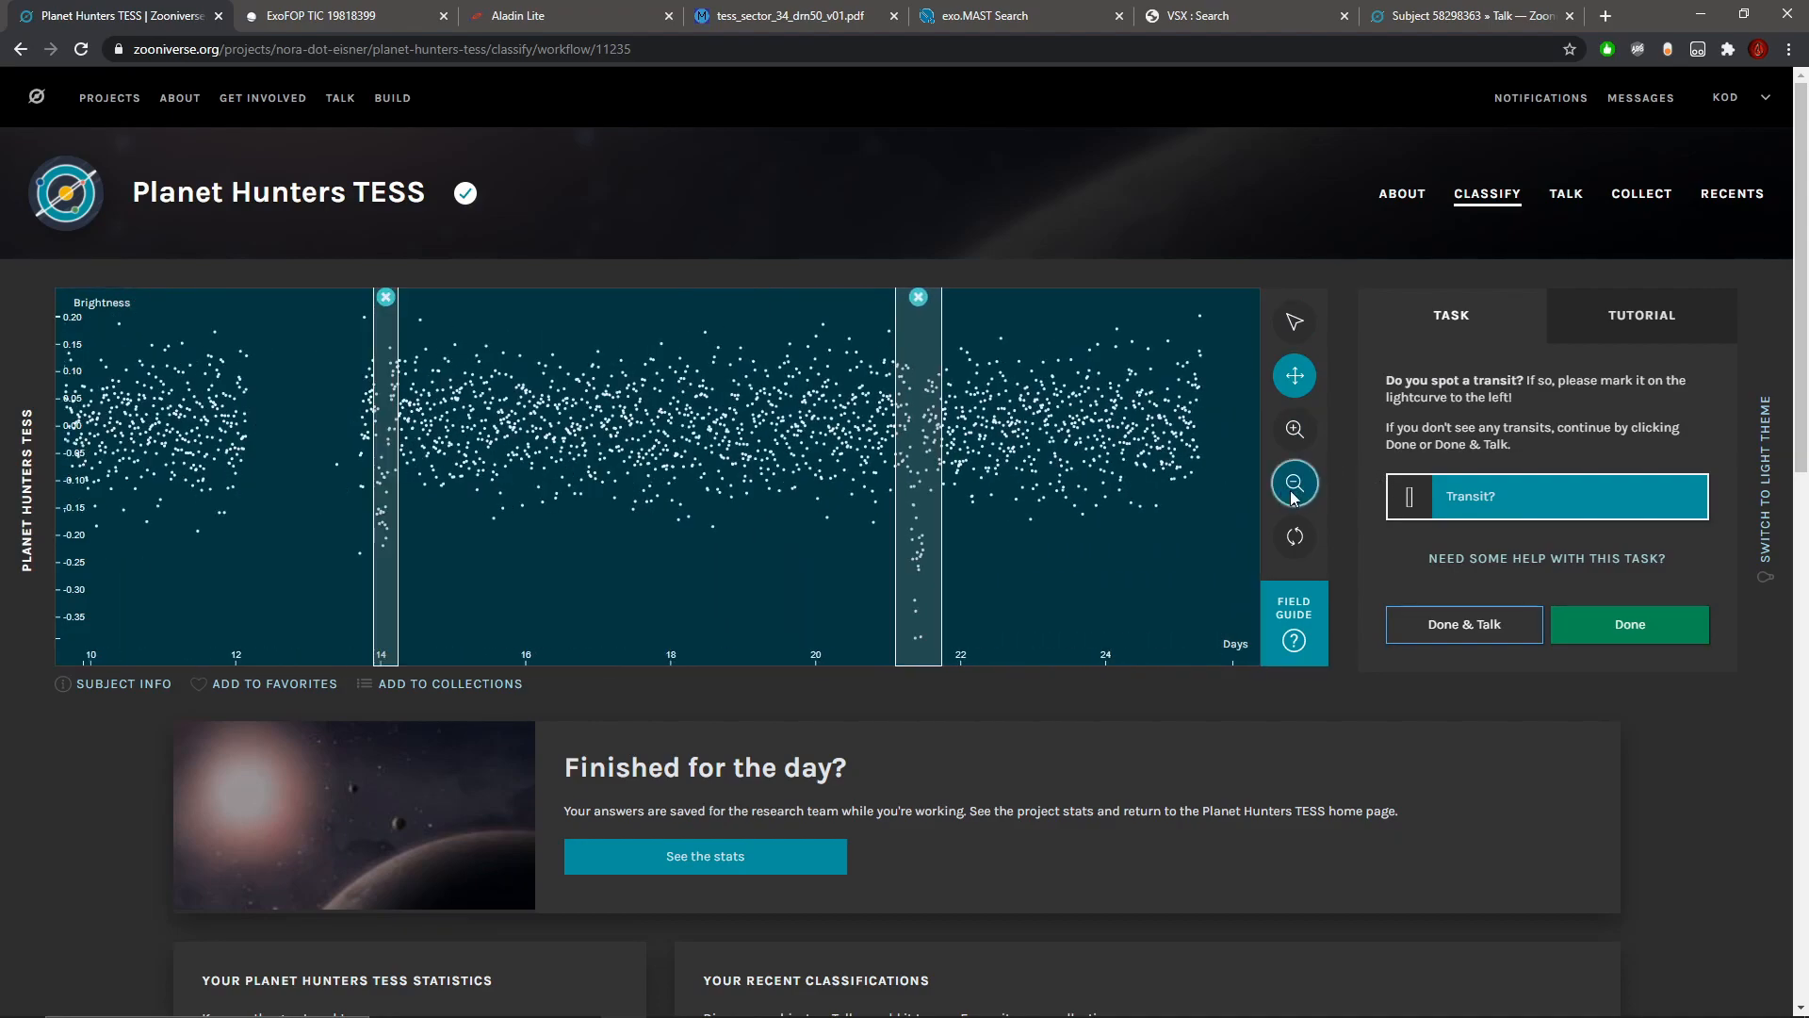
pyautogui.click(1295, 485)
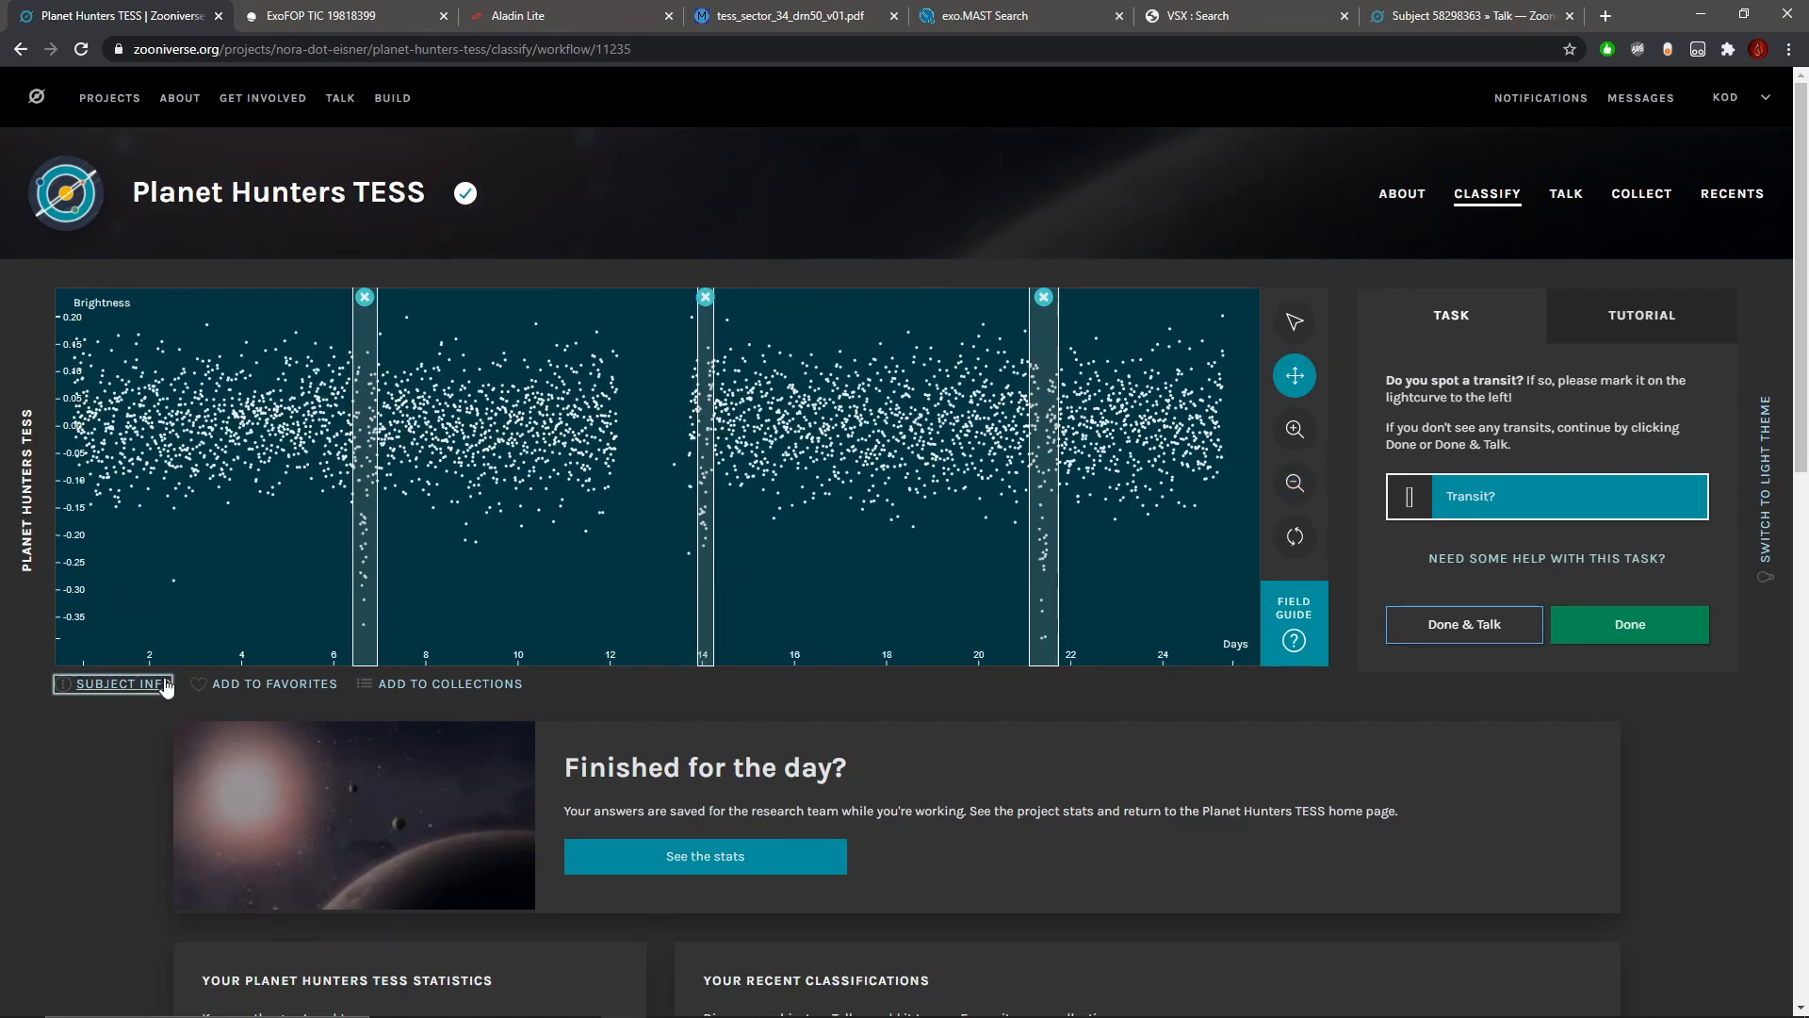
# Step: Recheck the star's subject metadata and submit the light curve with its three marked transits to Talk
pyautogui.click(113, 683)
pyautogui.click(1048, 338)
pyautogui.click(1426, 641)
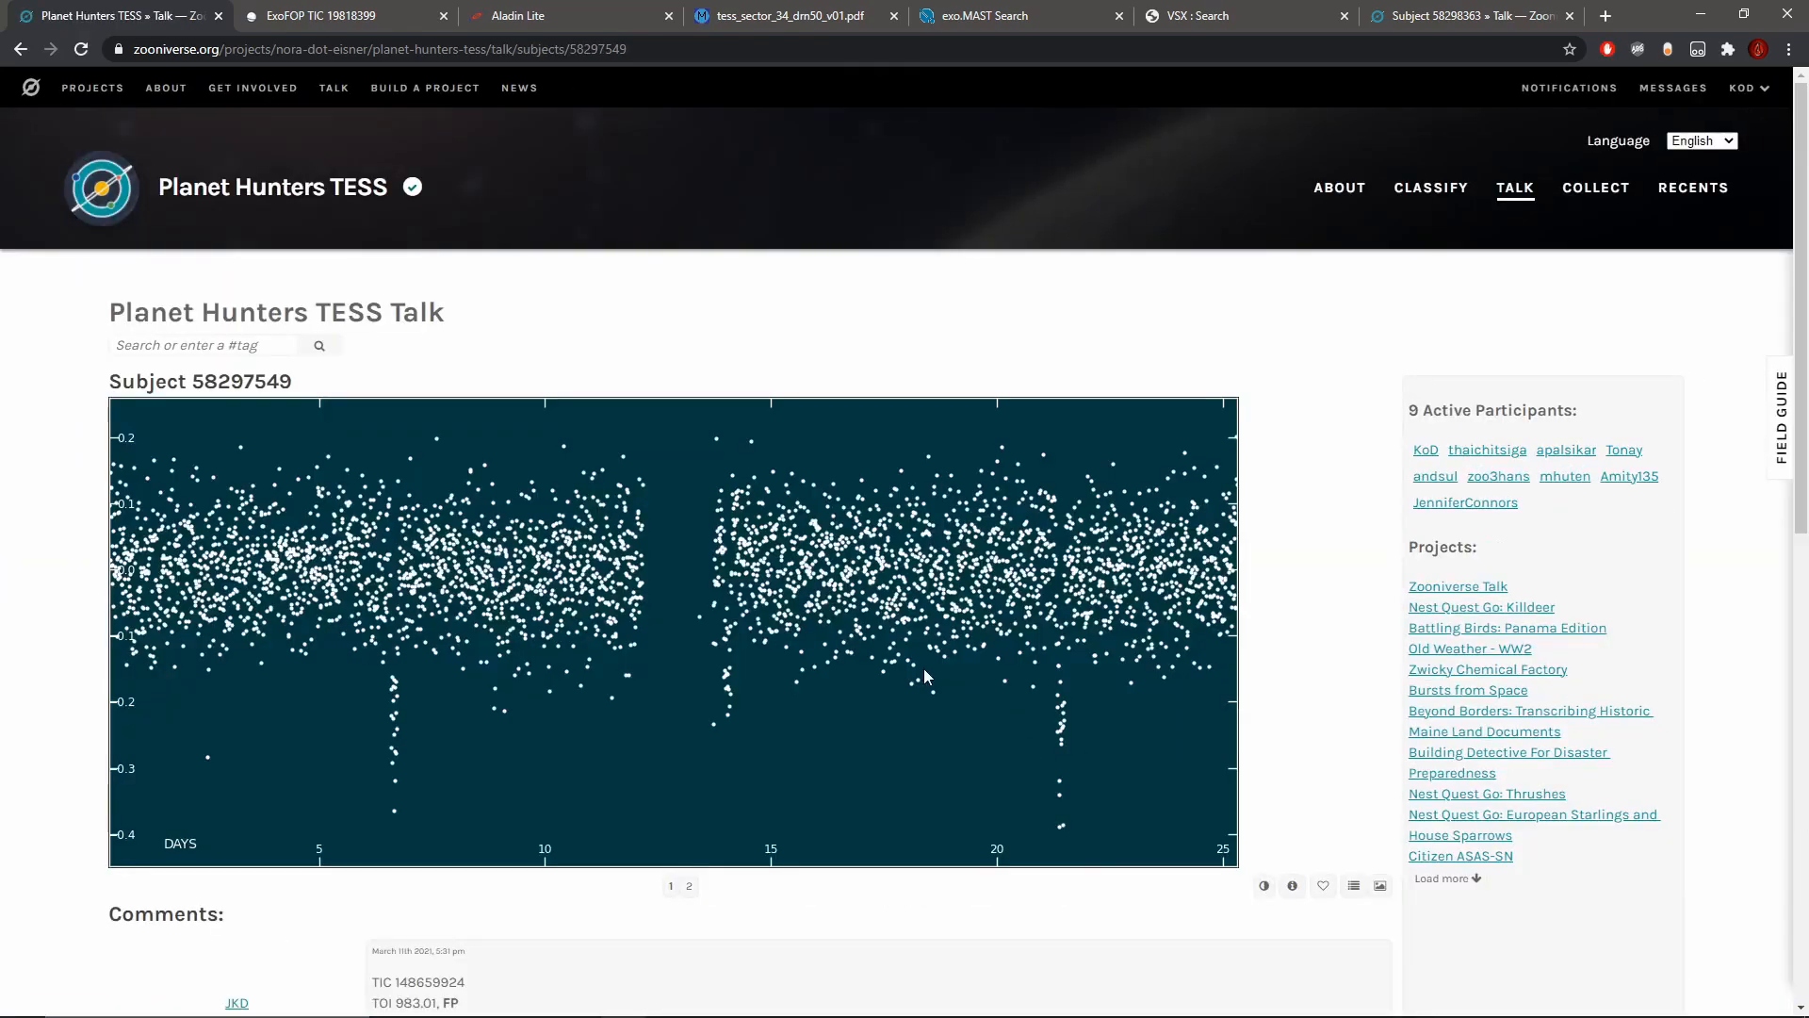
# Step: Read the existing Talk comment about the subject's TOI number and disposition
pyautogui.scroll(-3, 930, 671)
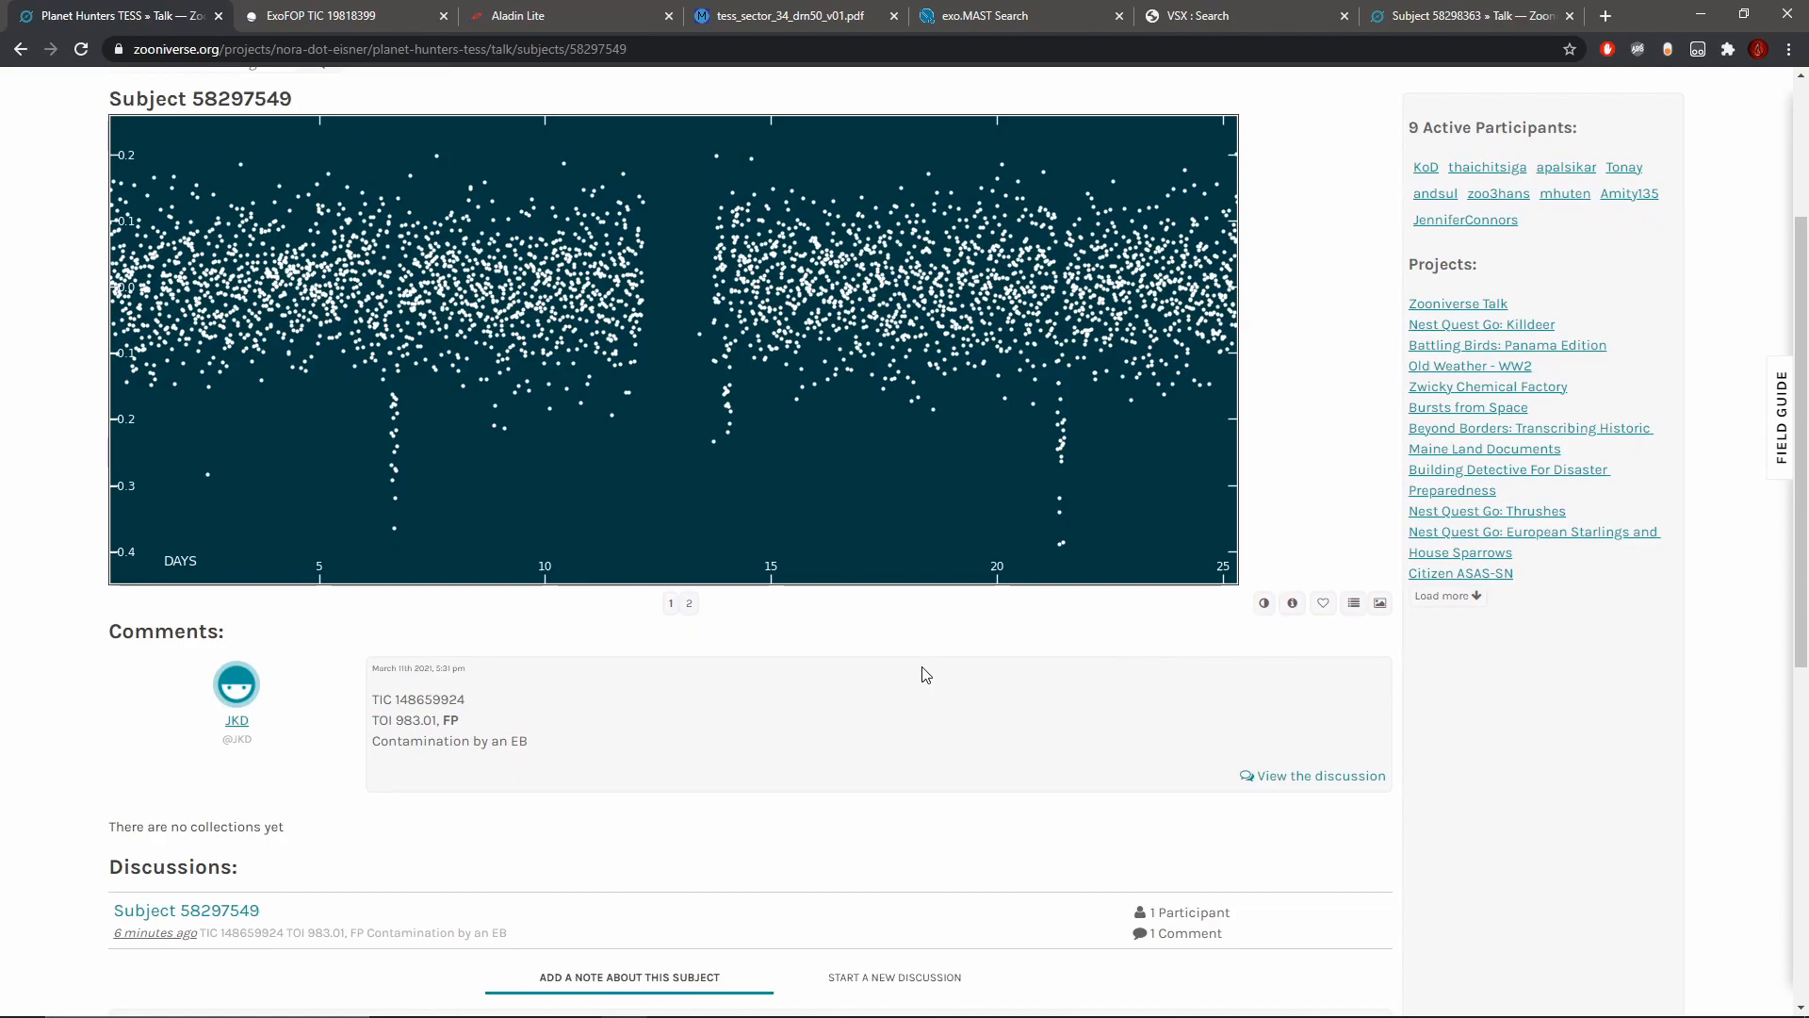
pyautogui.moveTo(458, 722)
pyautogui.mouseDown()
pyautogui.moveTo(371, 723)
pyautogui.moveTo(430, 724)
pyautogui.mouseUp()
pyautogui.click(374, 725)
pyautogui.click(377, 727)
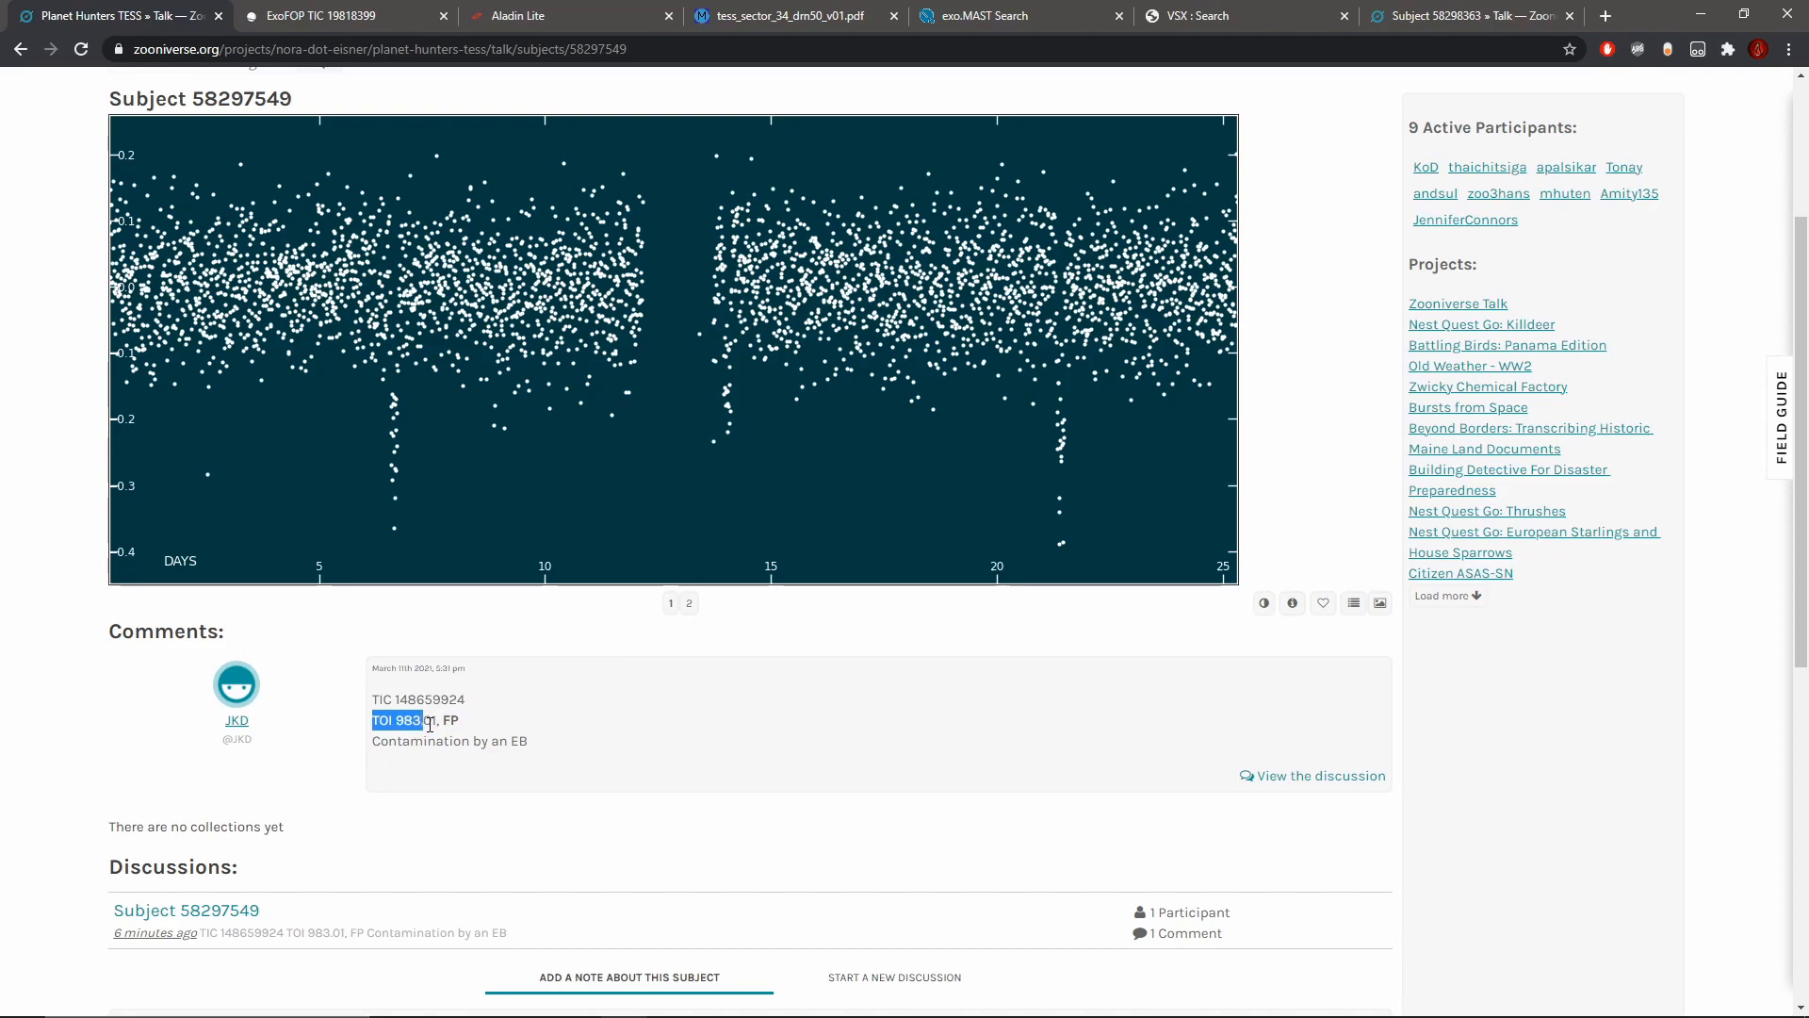
pyautogui.click(903, 697)
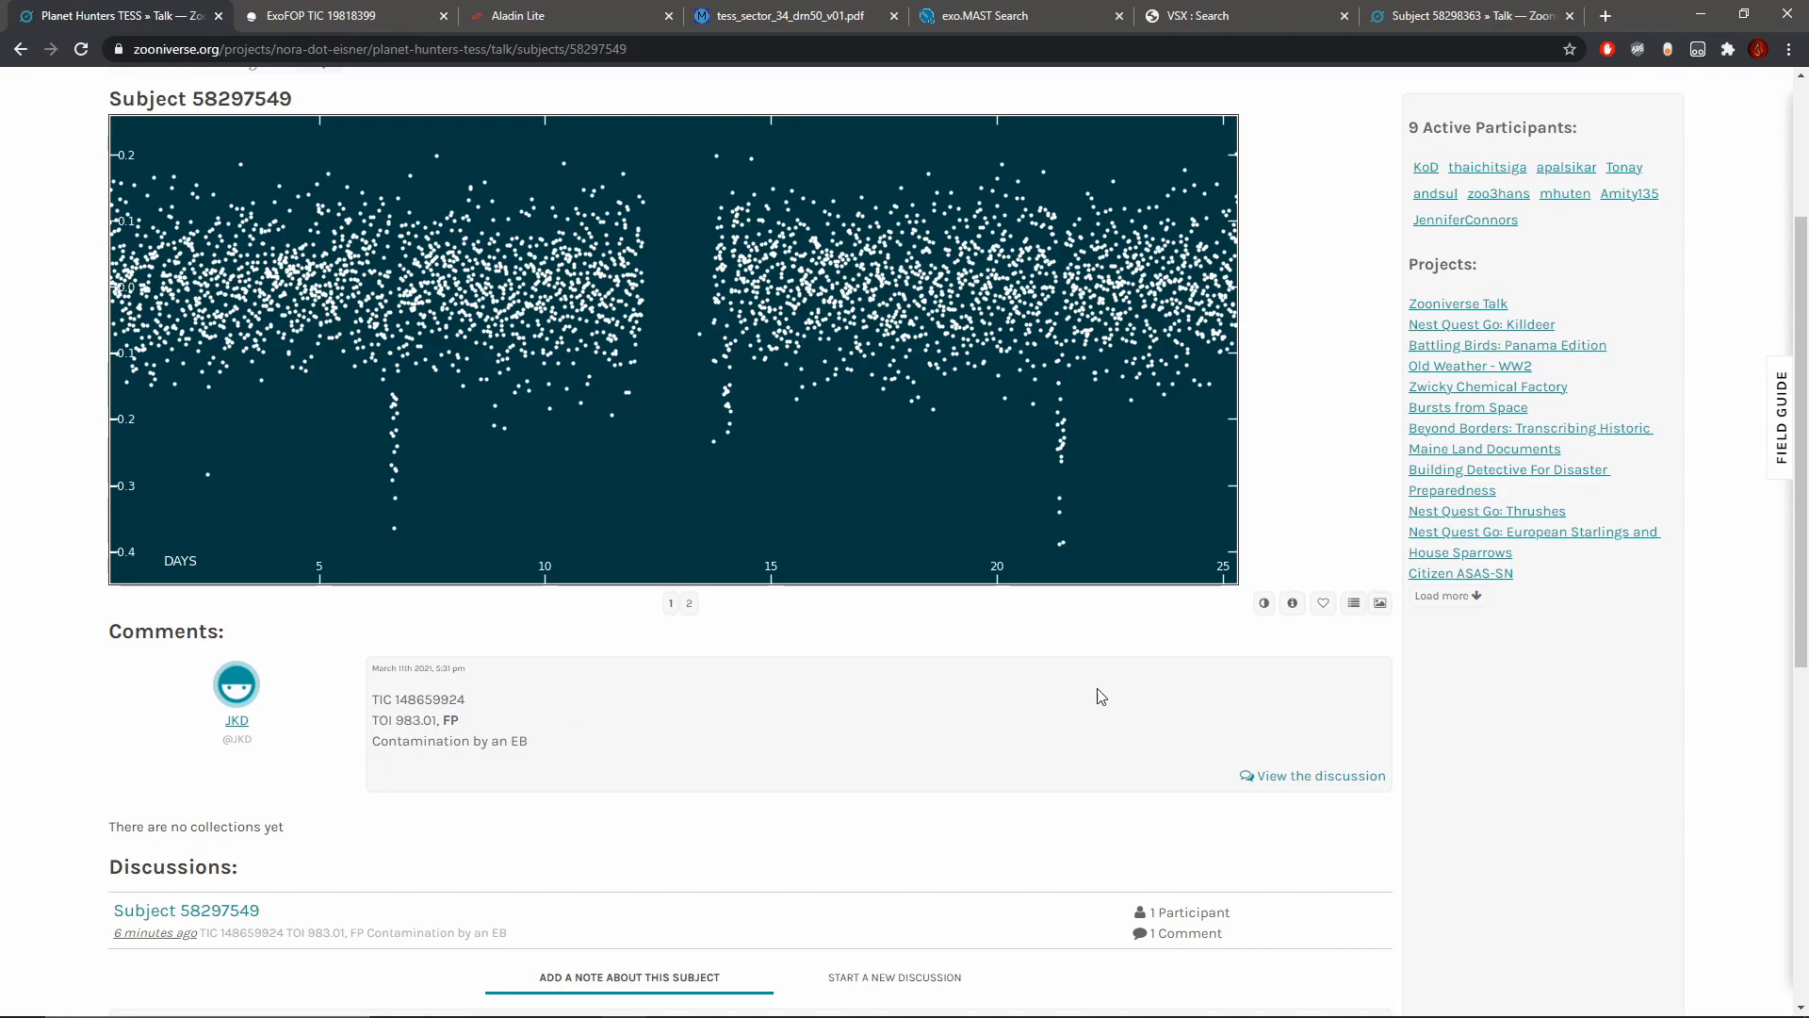
# Step: Follow the subject metadata's web link to ExoFOP for TIC 148659924 and read the TOI 983.01 dispositions and notes
pyautogui.click(1293, 609)
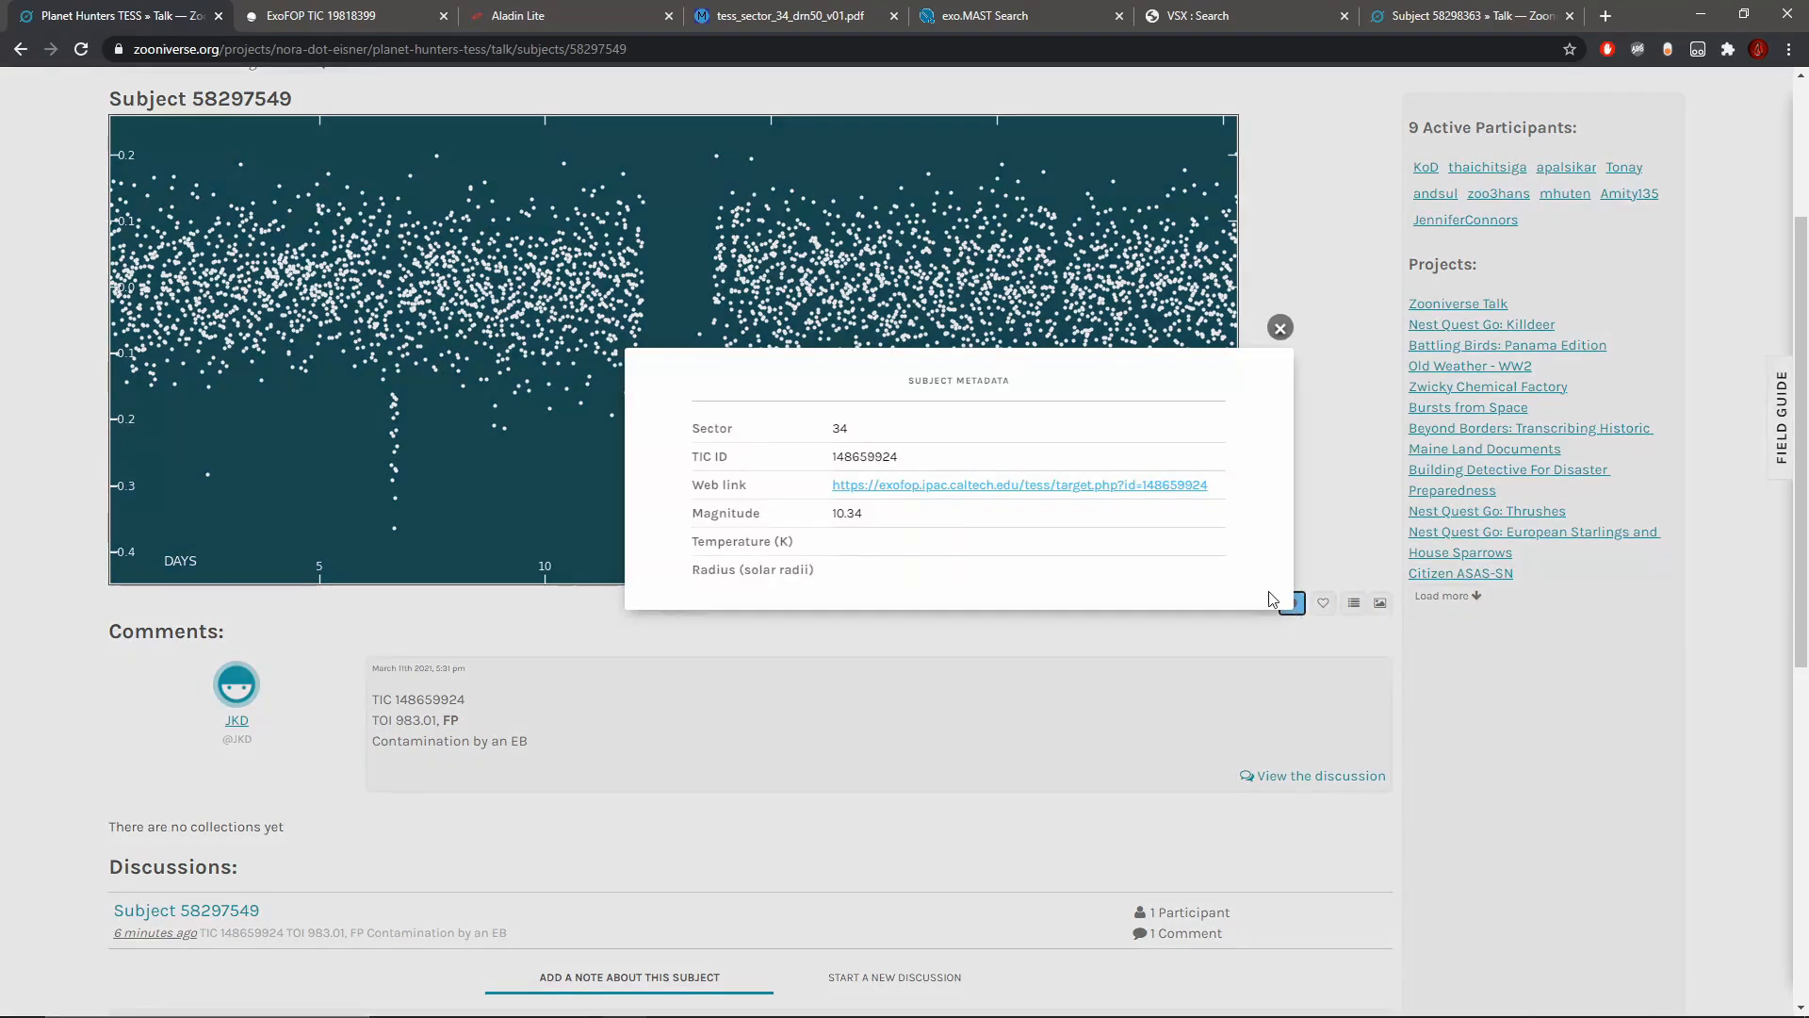
pyautogui.click(989, 486)
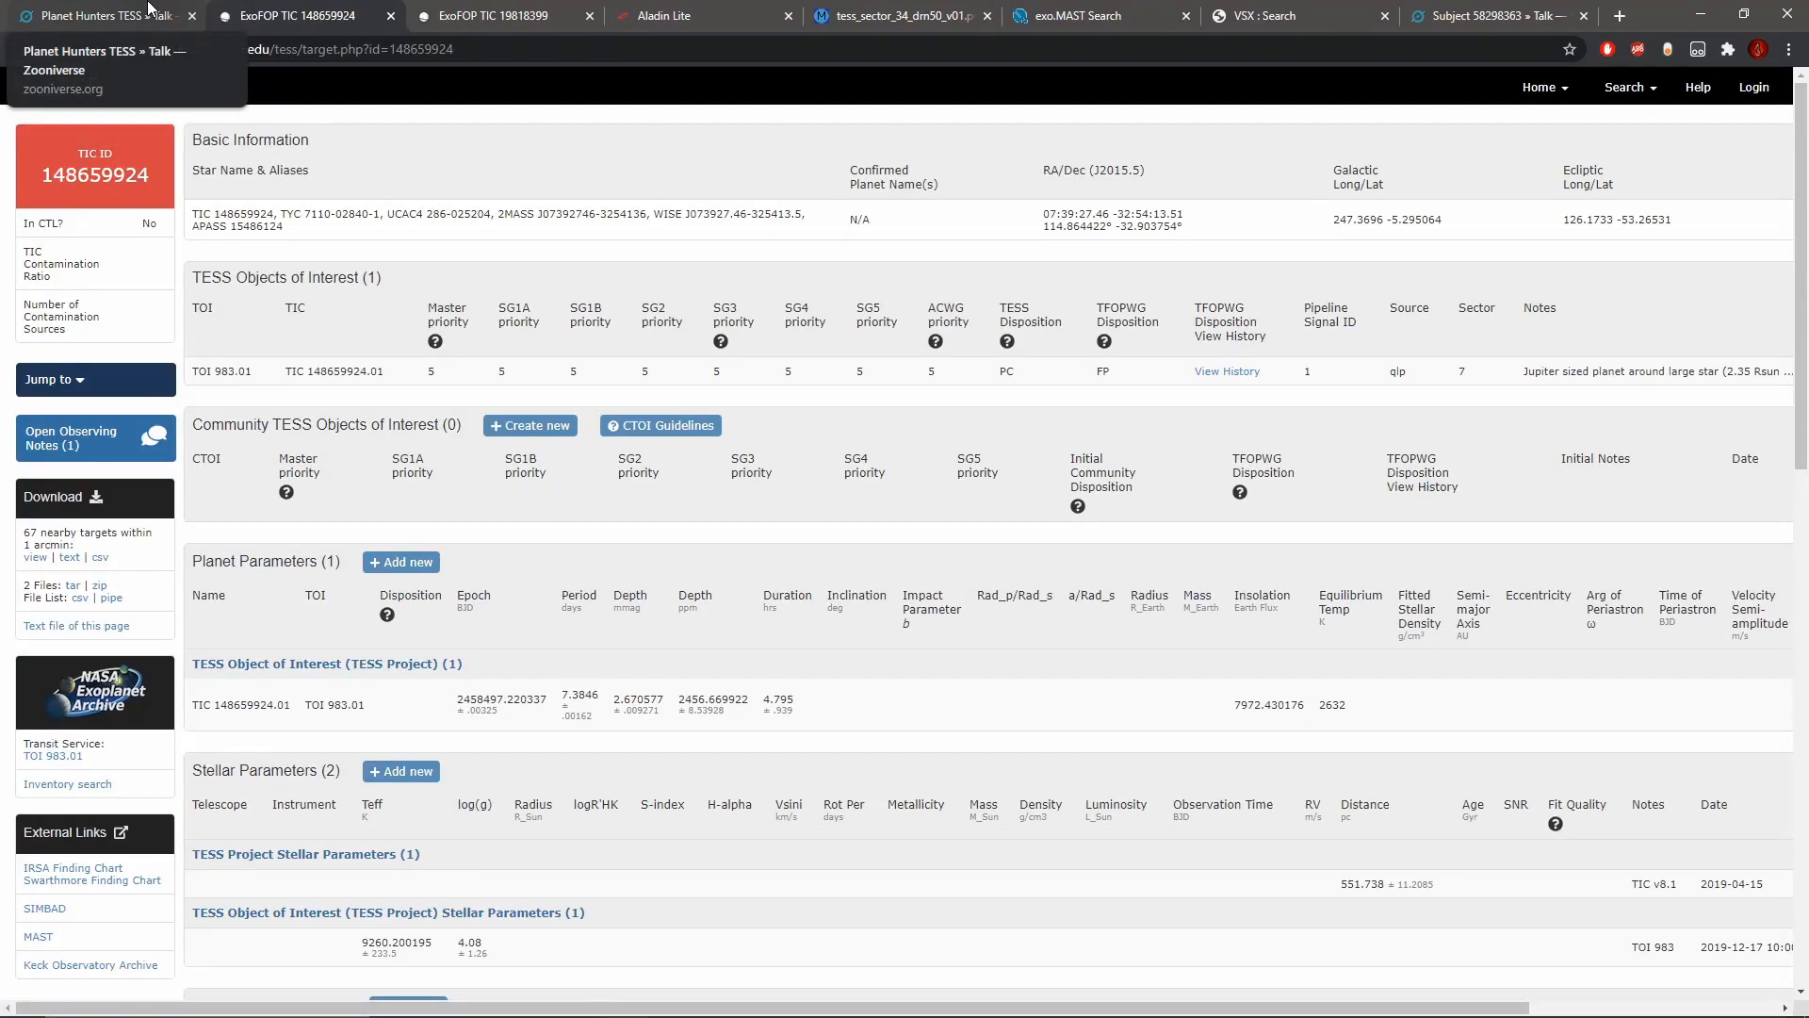
pyautogui.moveTo(716, 1007); pyautogui.dragTo(970, 1007)
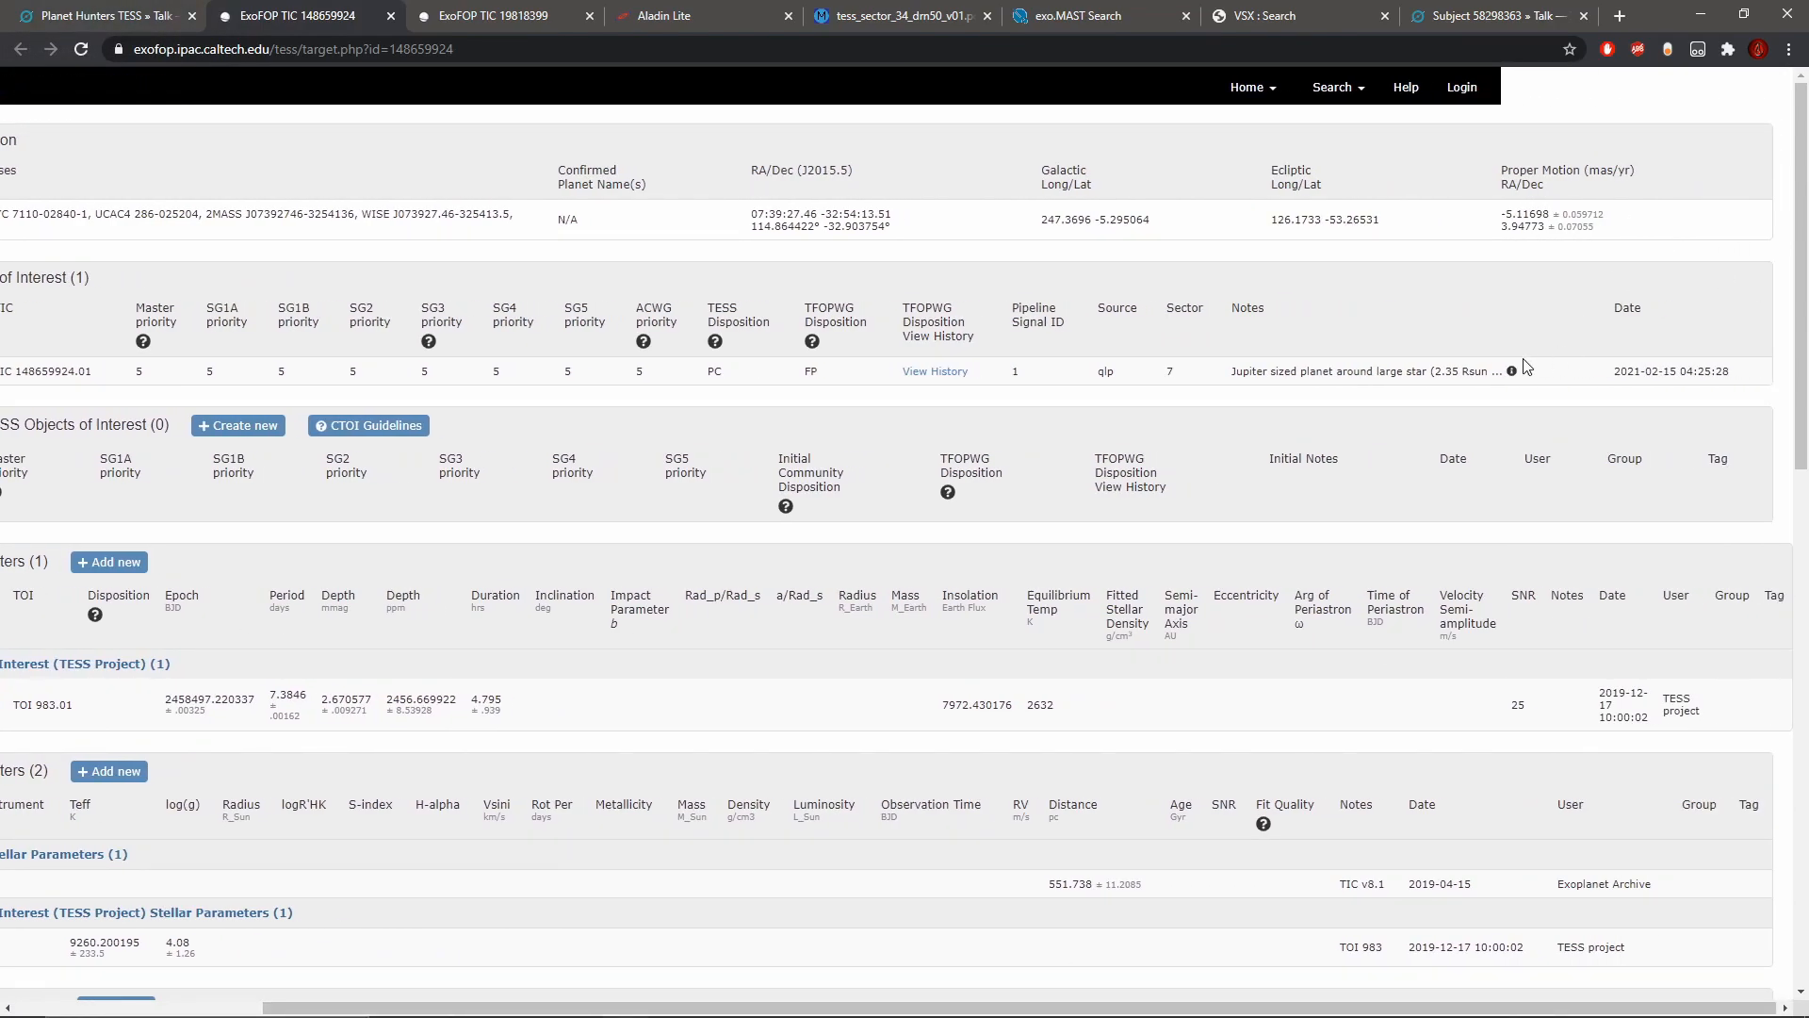
pyautogui.moveTo(1512, 381)
pyautogui.moveTo(903, 1009); pyautogui.dragTo(651, 1008)
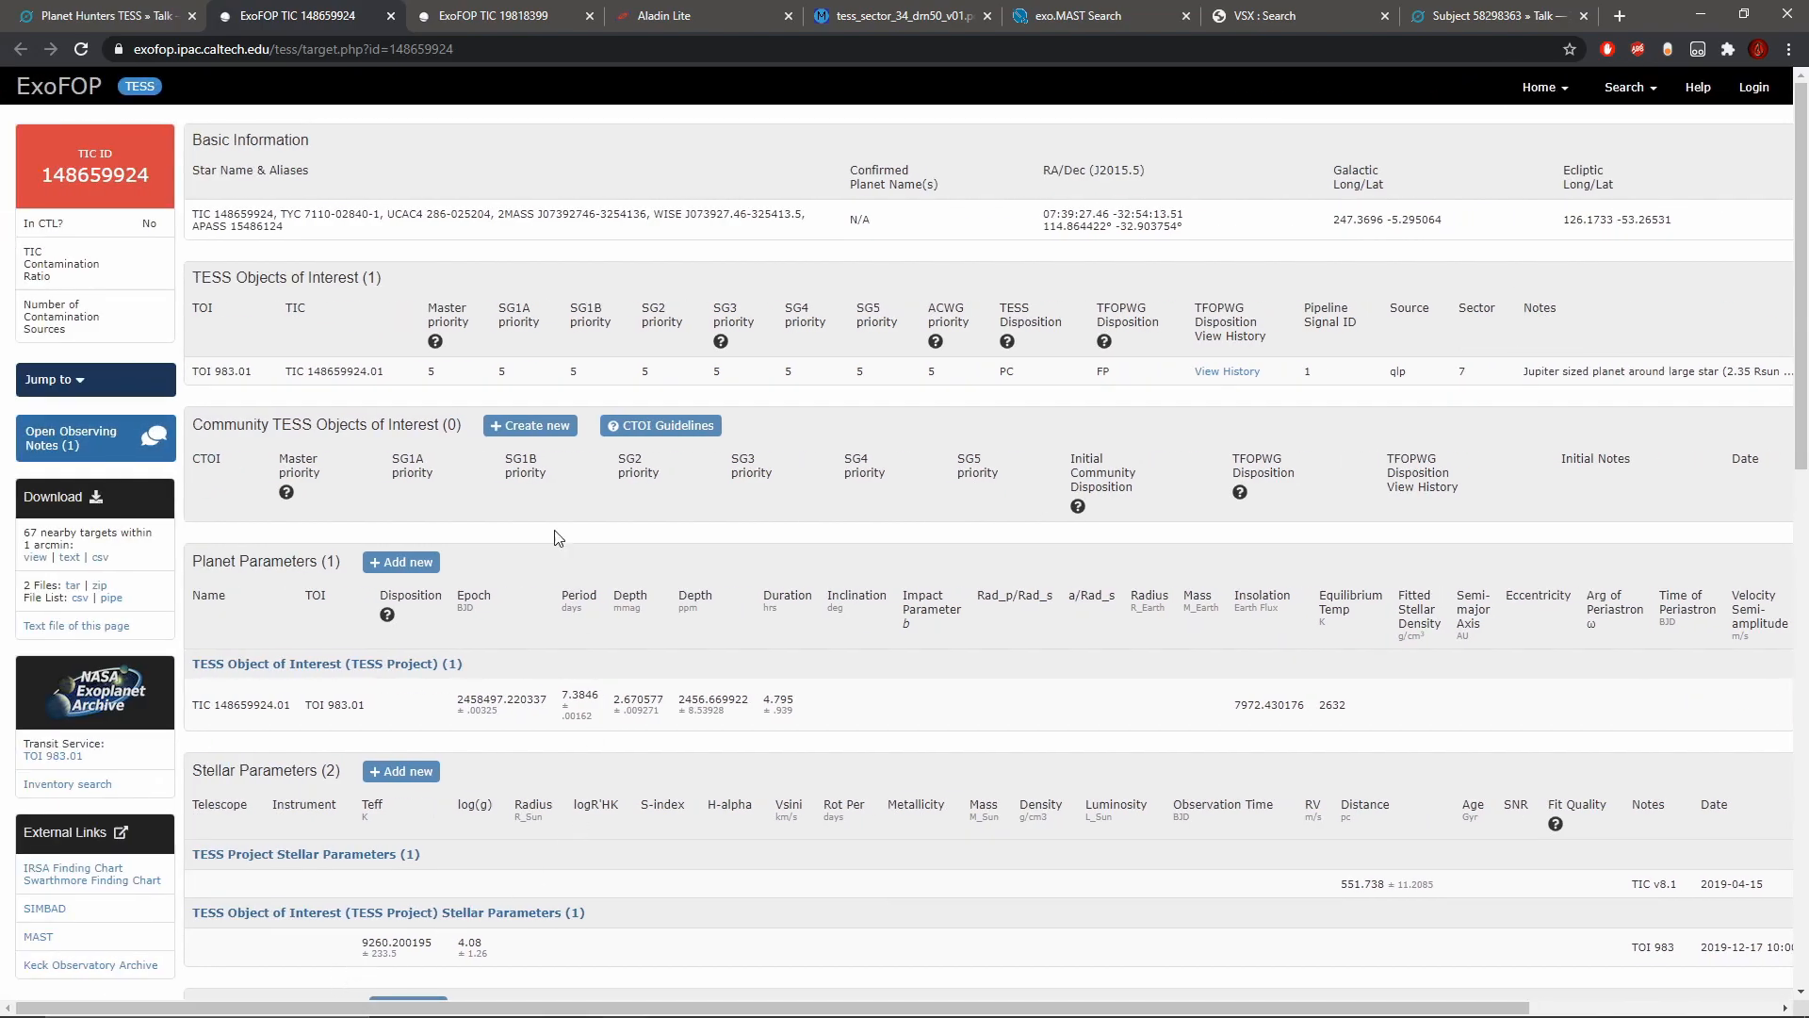
# Step: Return to the Talk subject, close its metadata and go back to classifying with a new light curve
pyautogui.click(183, 23)
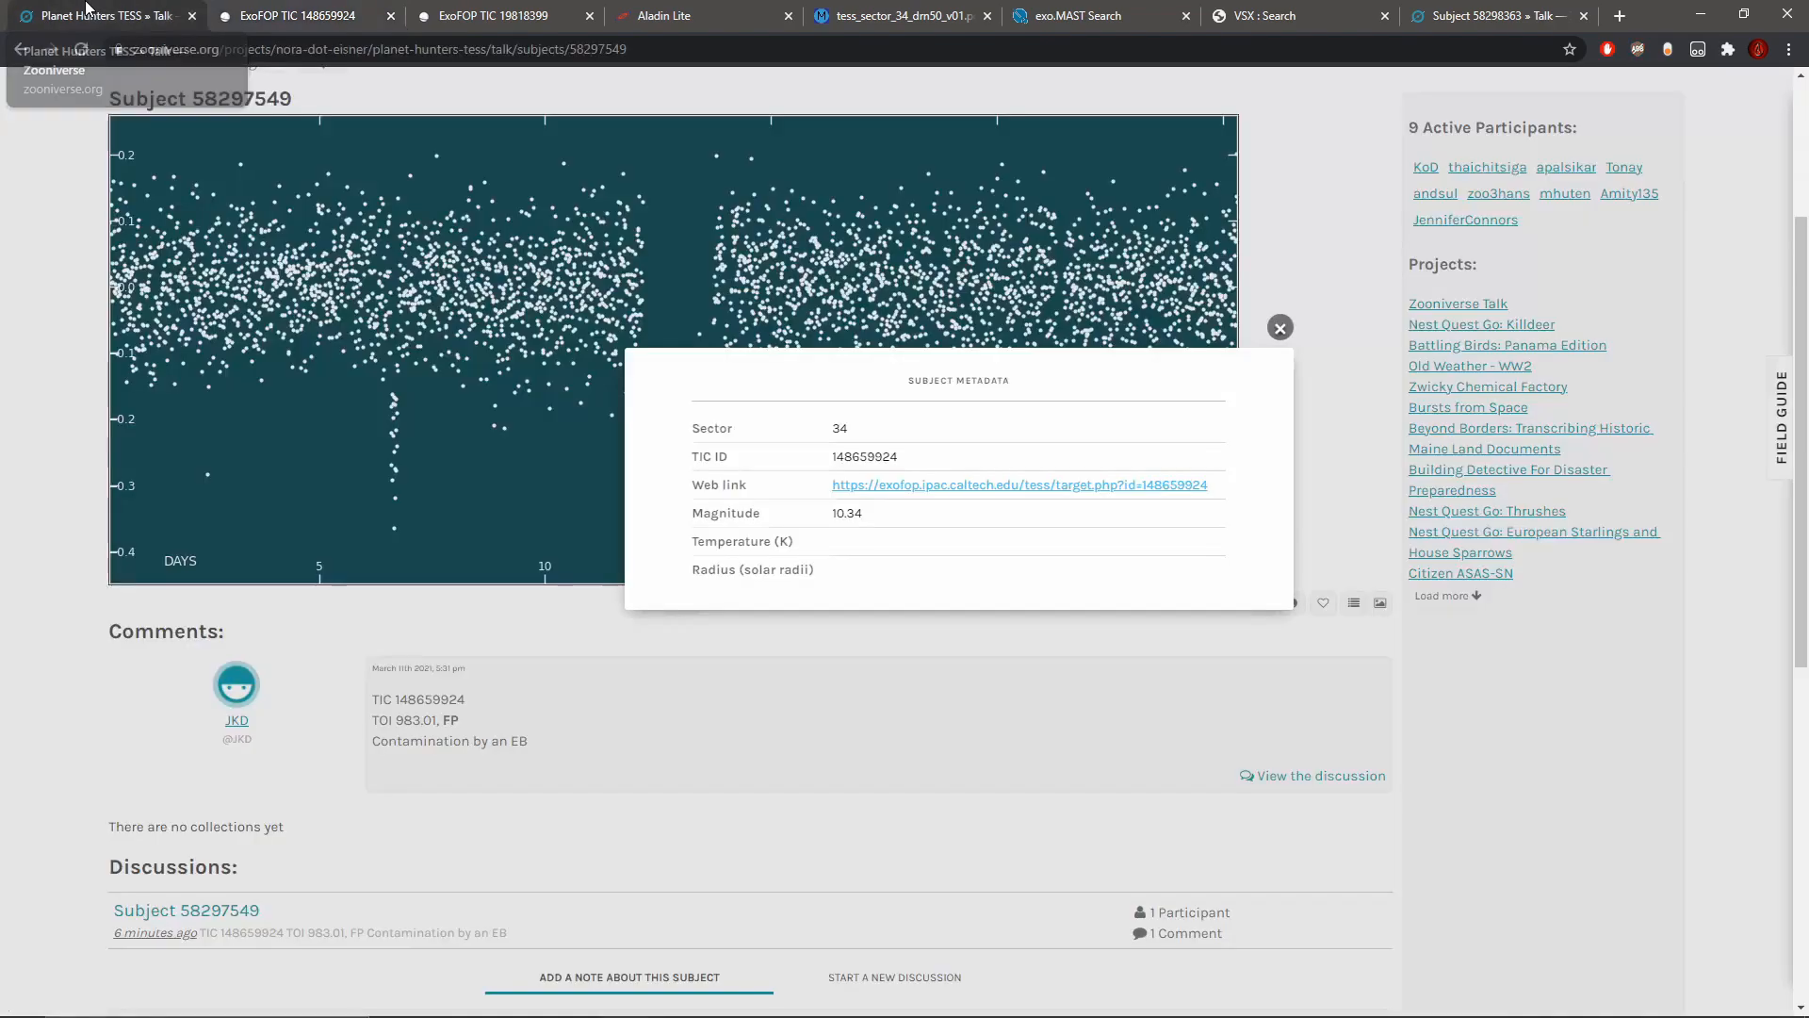
pyautogui.click(1280, 329)
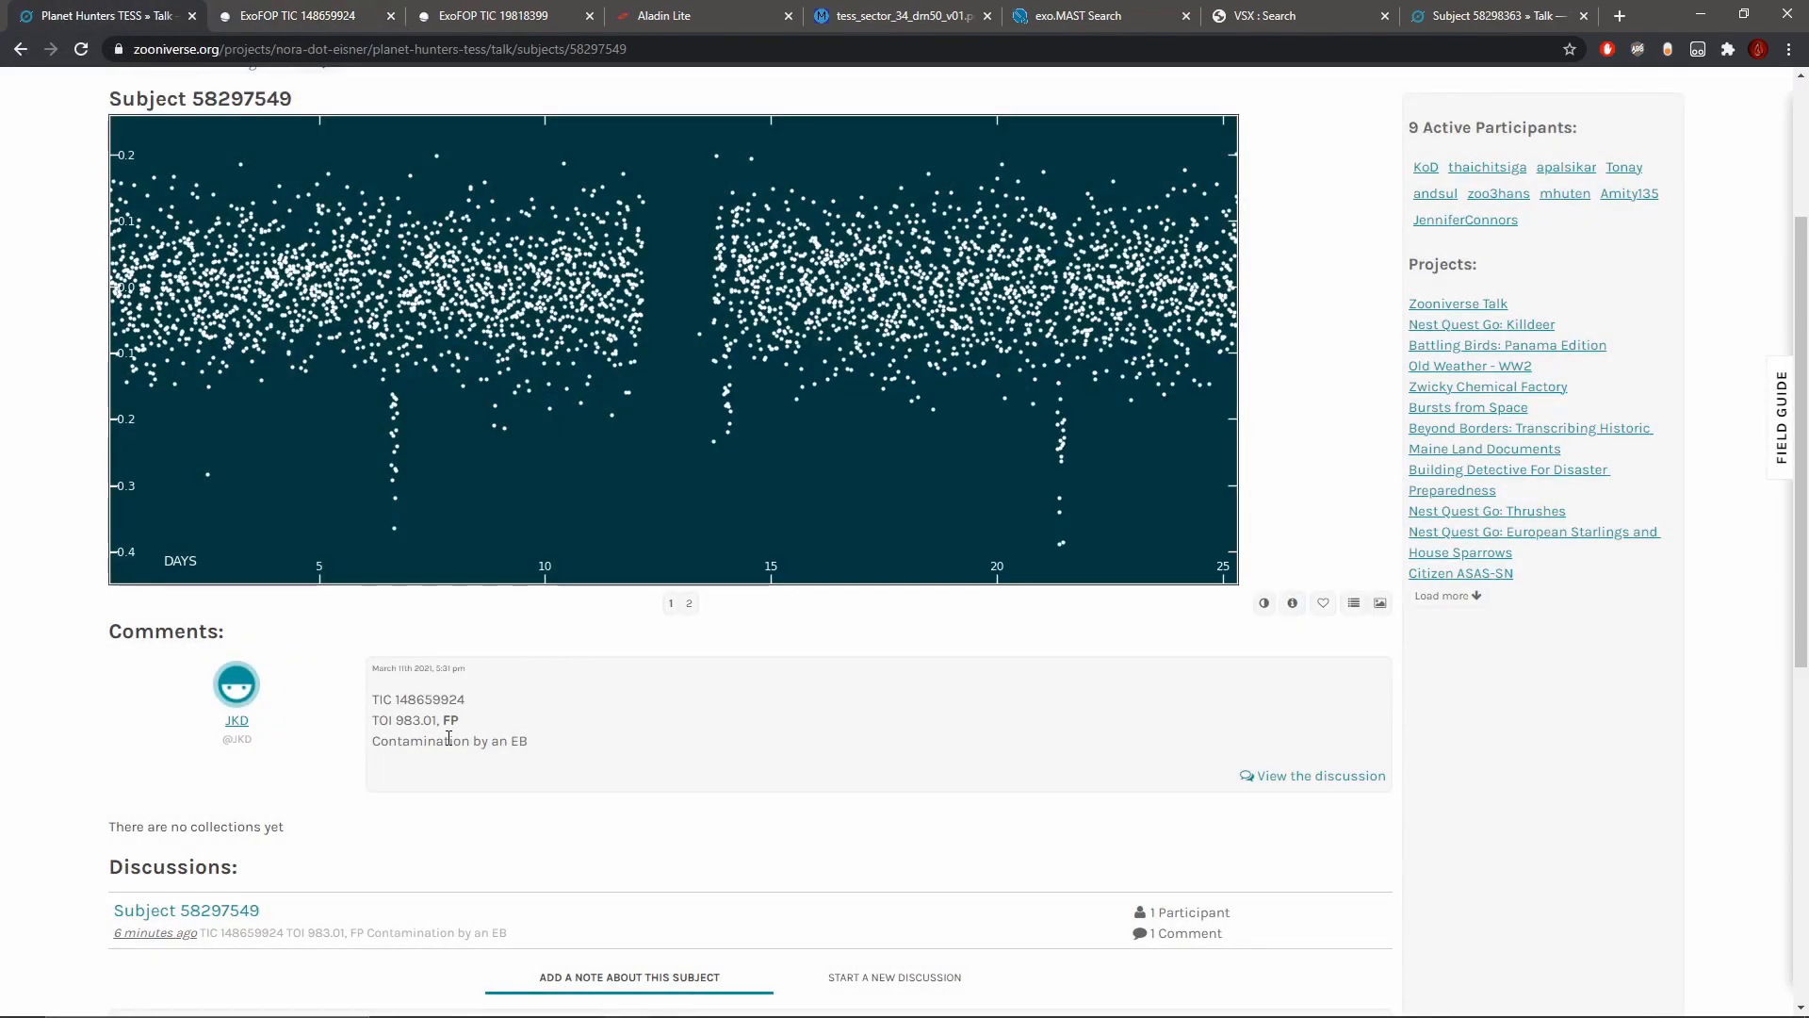
pyautogui.scroll(3, 453, 768)
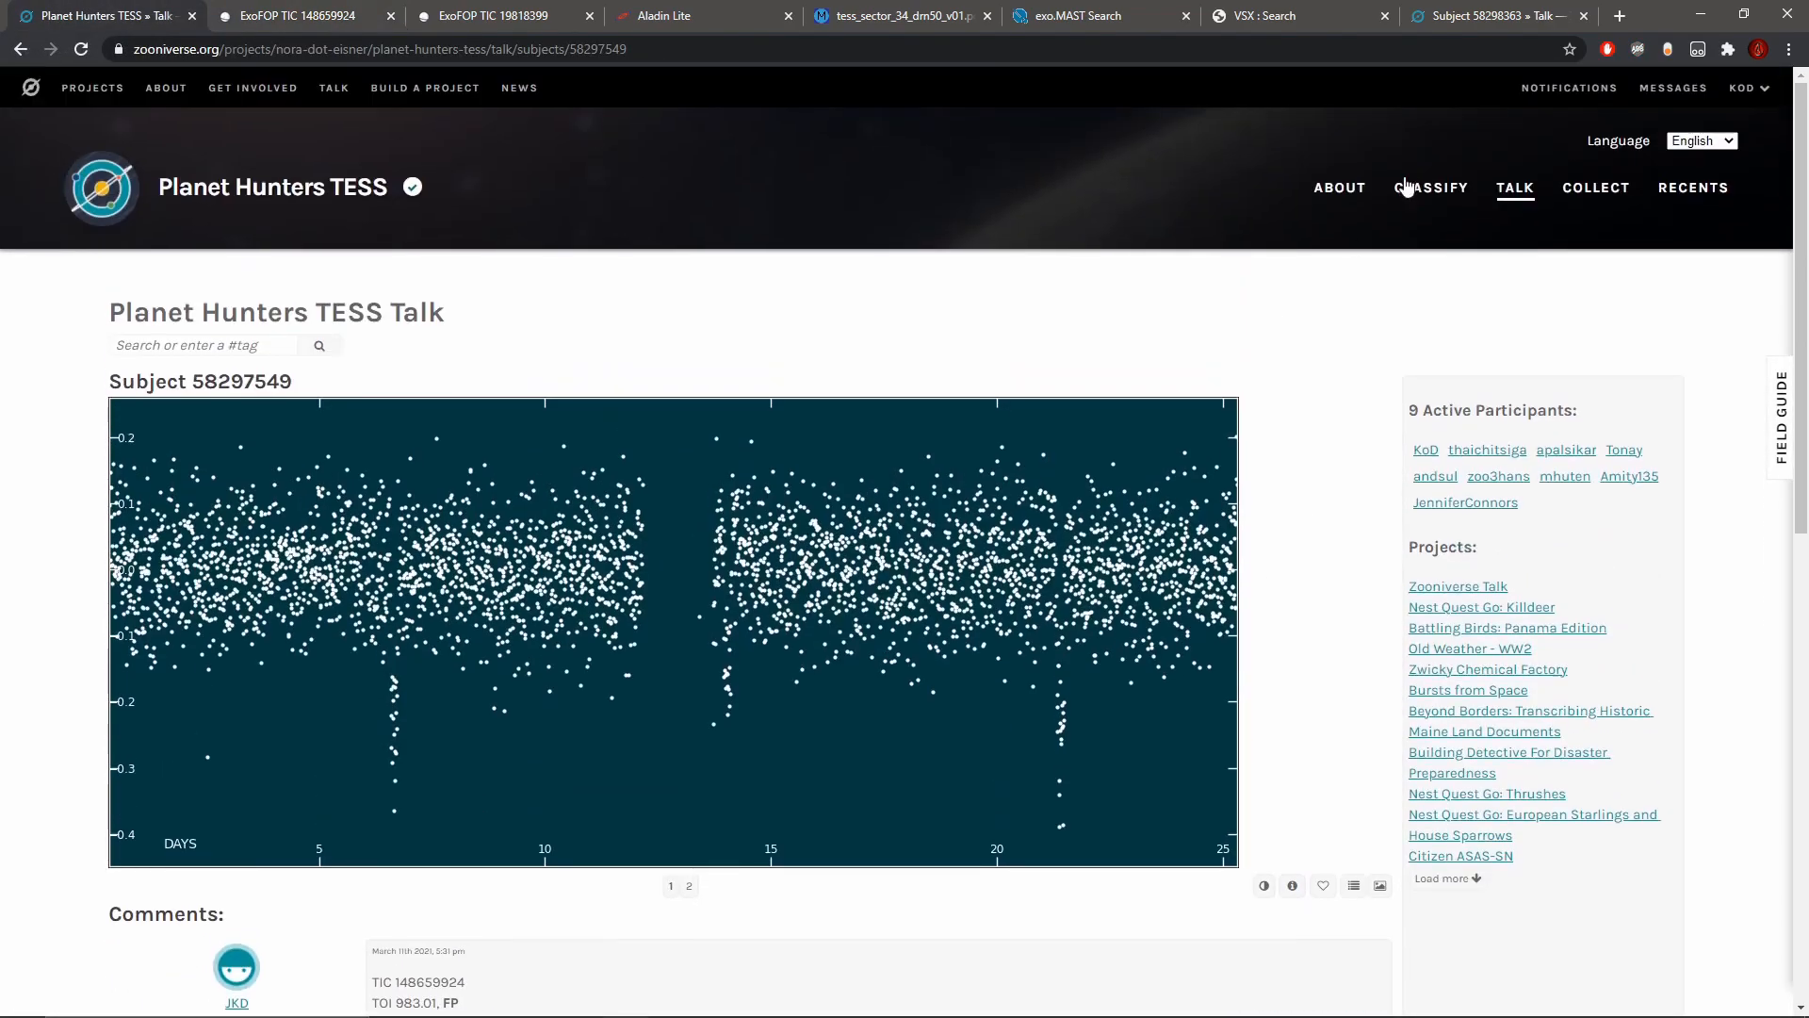
pyautogui.click(1456, 193)
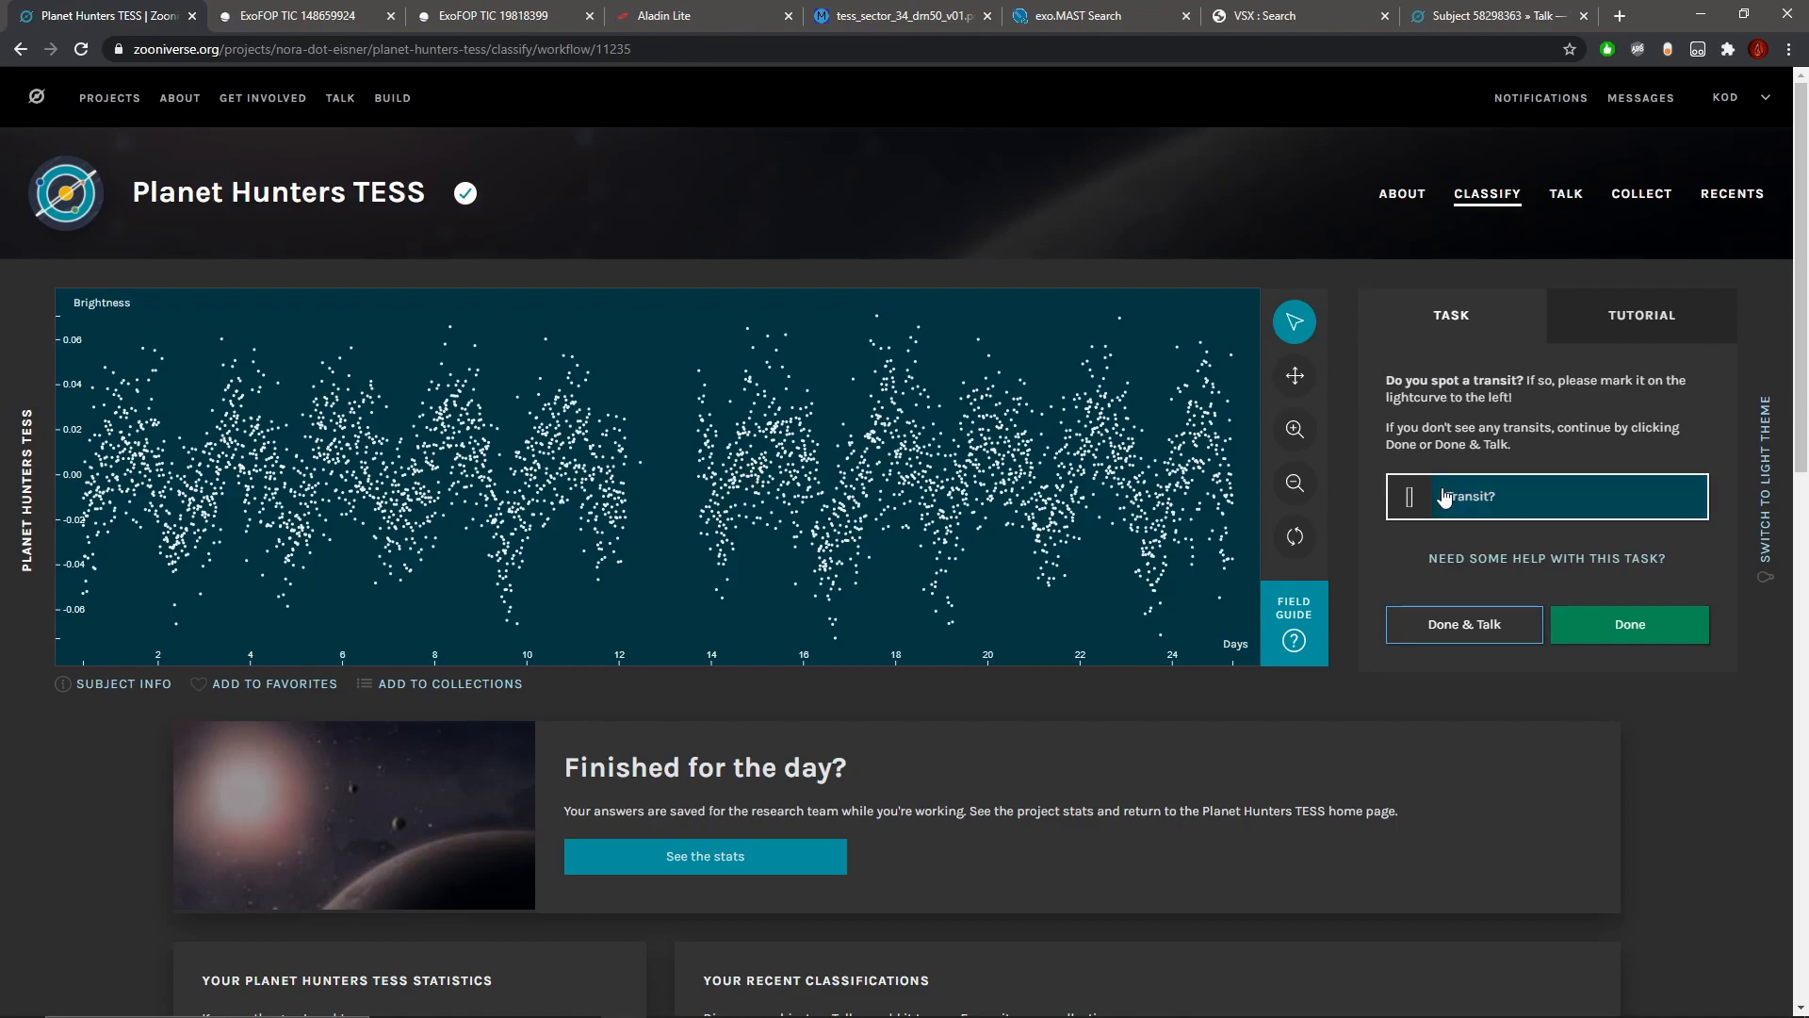
# Step: Examine the new star's oscillating light curve section by section for narrow dips that stand out from the regular variation
pyautogui.click(1295, 430)
pyautogui.click(1295, 376)
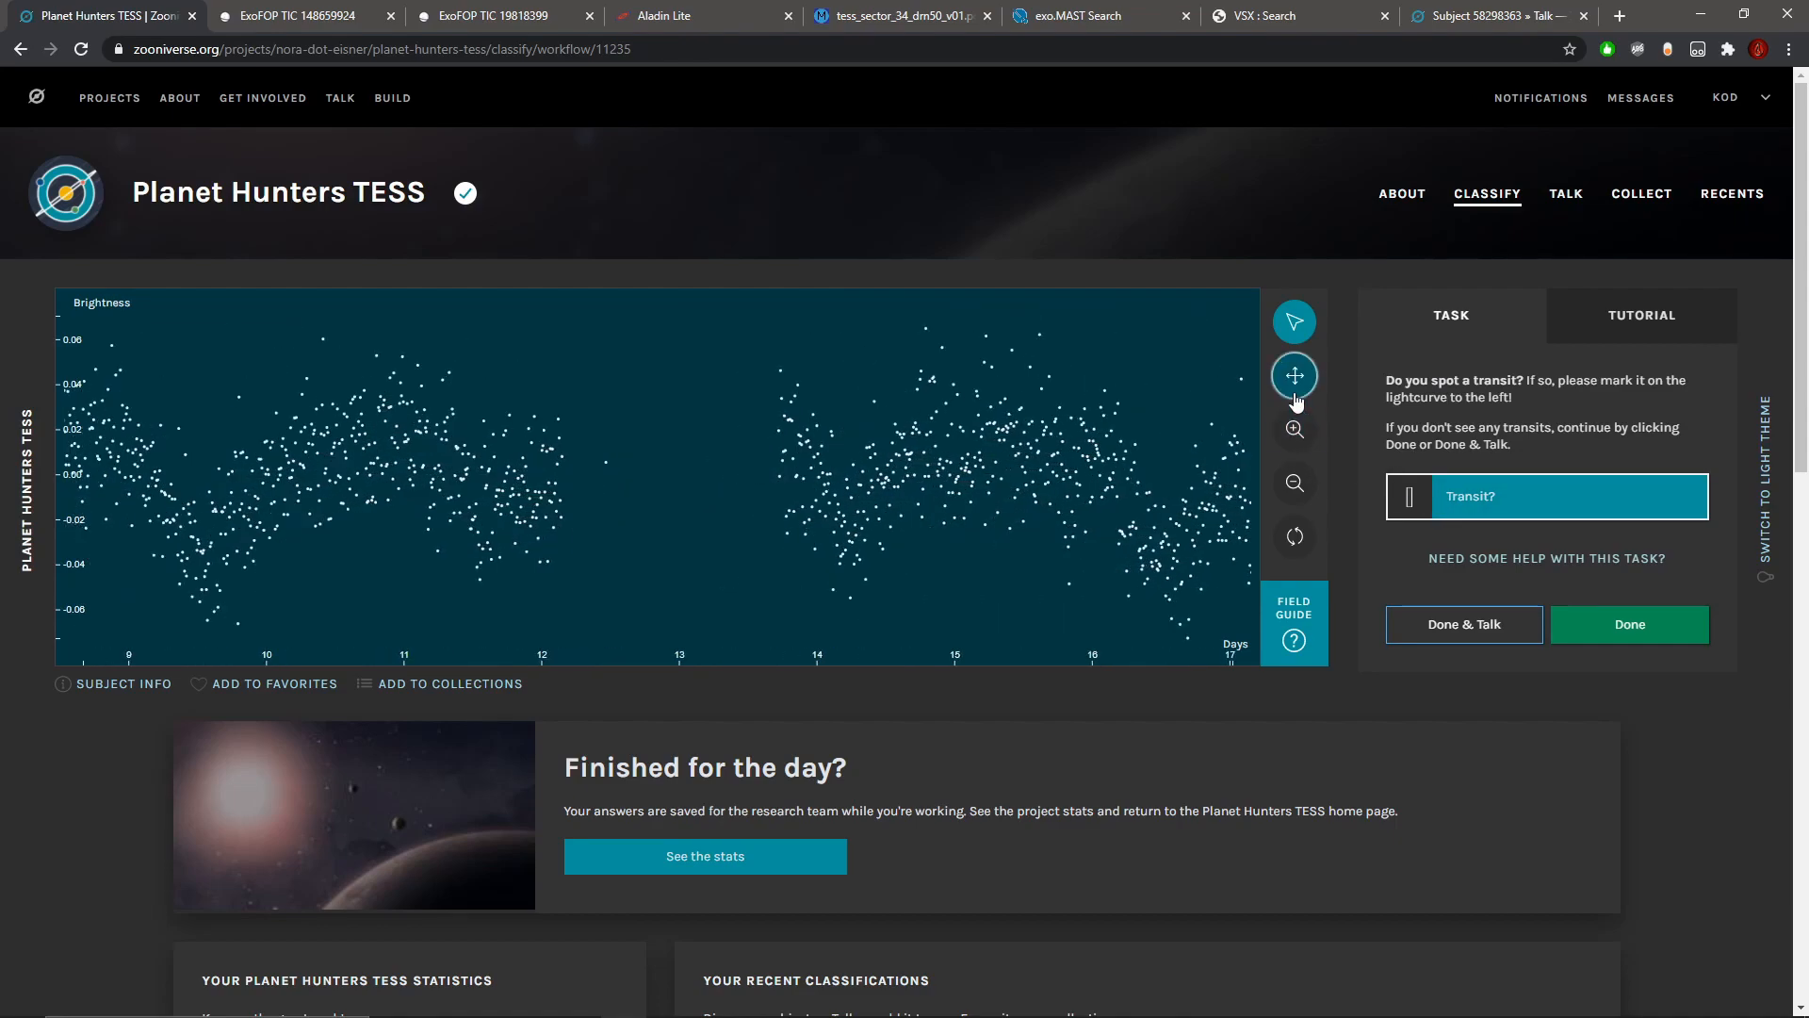
pyautogui.moveTo(895, 506)
pyautogui.mouseDown()
pyautogui.moveTo(1178, 503)
pyautogui.moveTo(610, 484)
pyautogui.mouseUp()
pyautogui.moveTo(1225, 495)
pyautogui.mouseDown()
pyautogui.moveTo(625, 480)
pyautogui.moveTo(701, 486)
pyautogui.mouseUp()
pyautogui.click(1295, 430)
pyautogui.click(1292, 483)
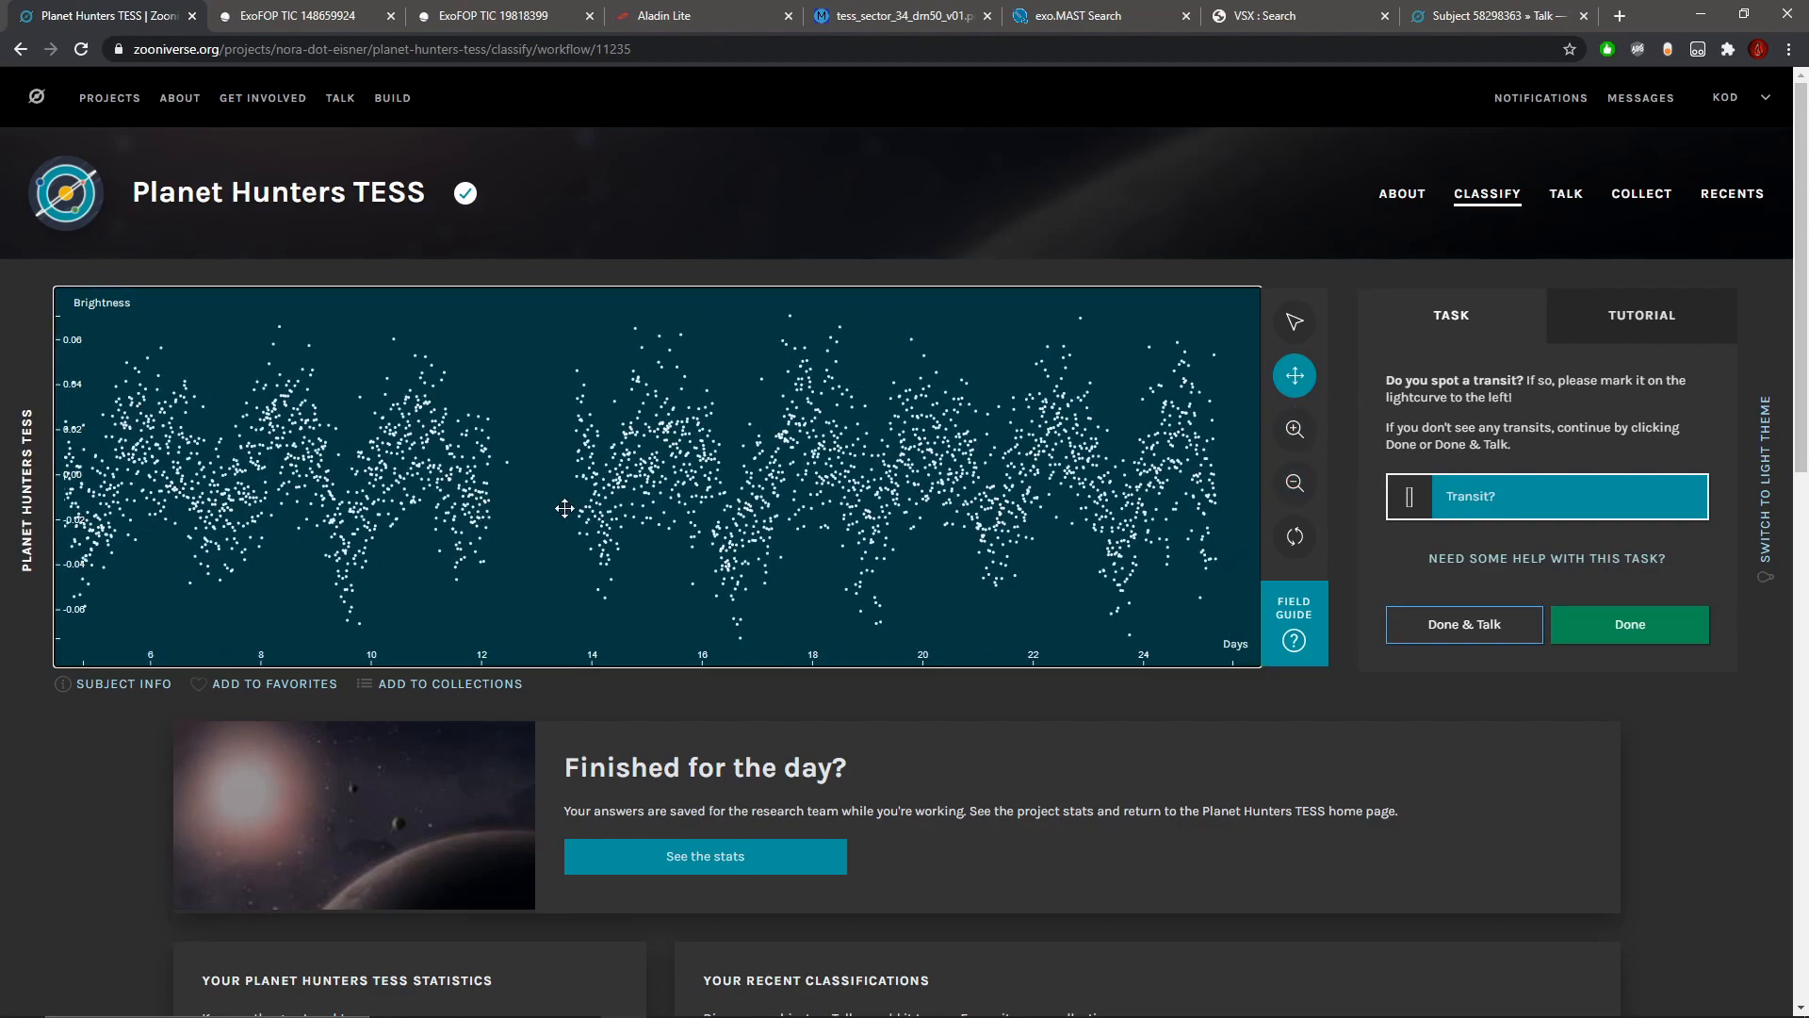
pyautogui.click(1299, 441)
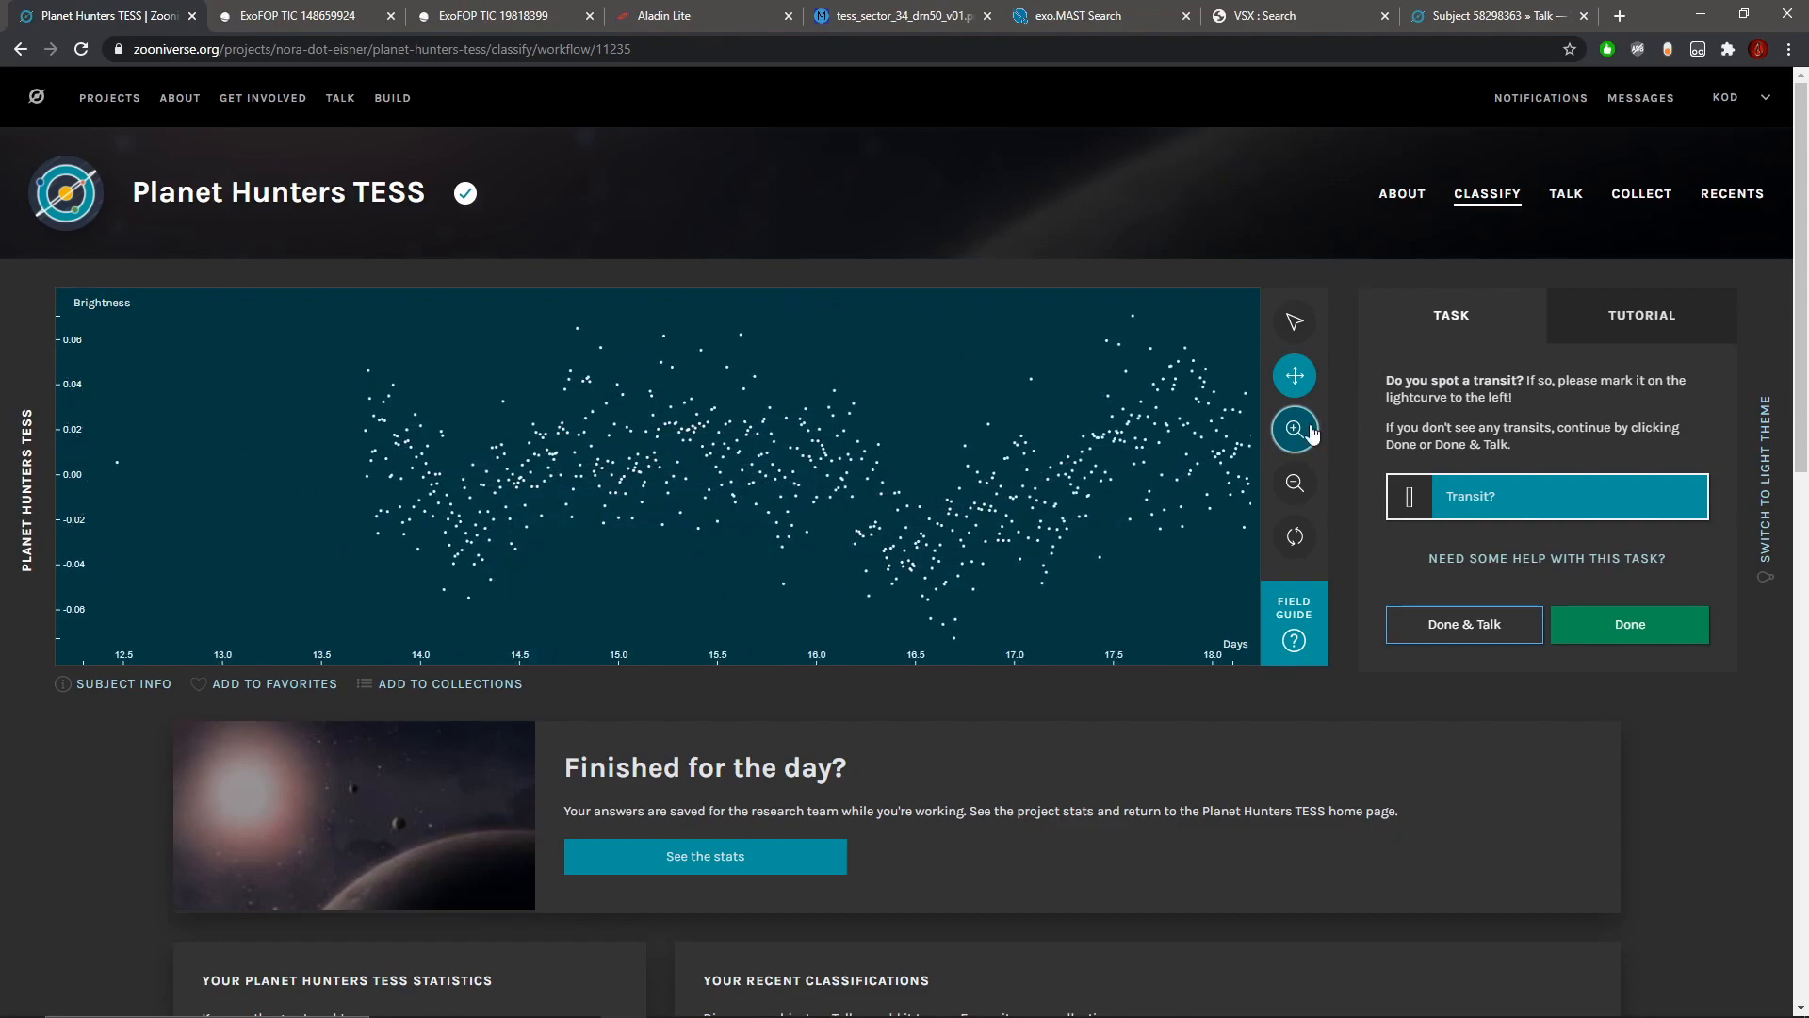
pyautogui.click(1301, 383)
pyautogui.moveTo(1173, 441); pyautogui.dragTo(490, 467)
pyautogui.moveTo(999, 497); pyautogui.dragTo(363, 468)
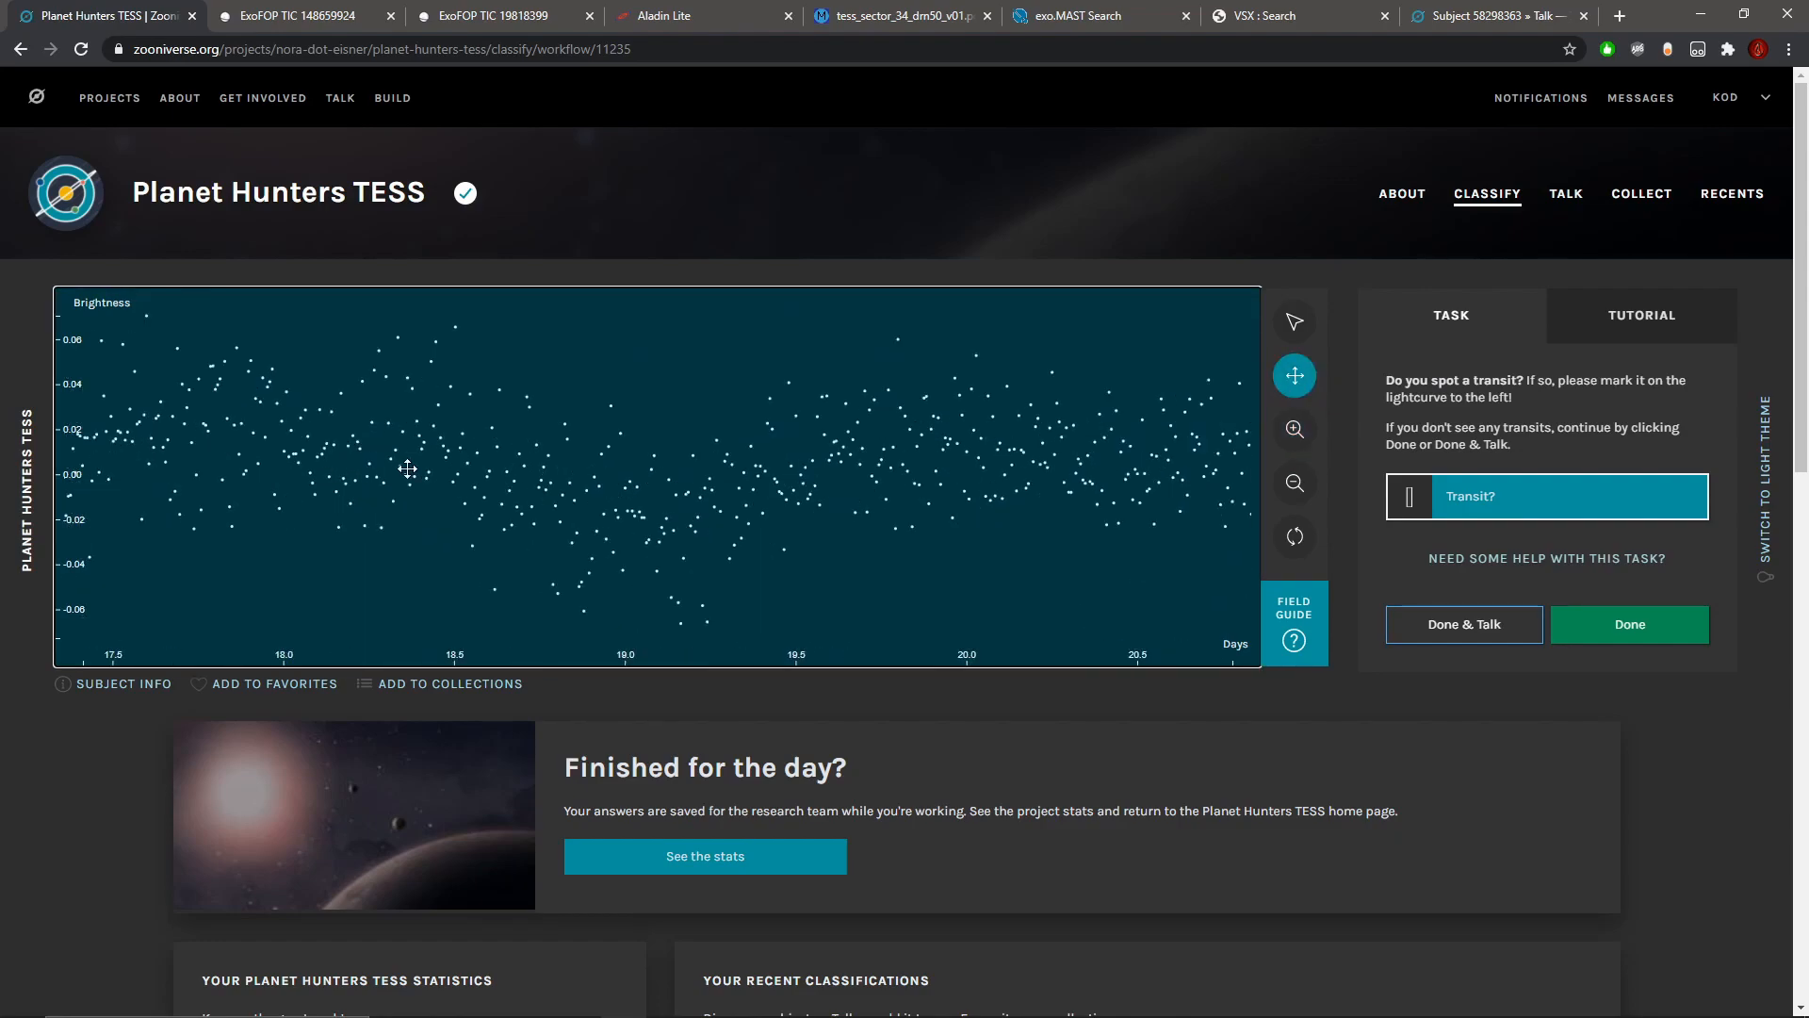
pyautogui.click(1293, 483)
pyautogui.click(1287, 488)
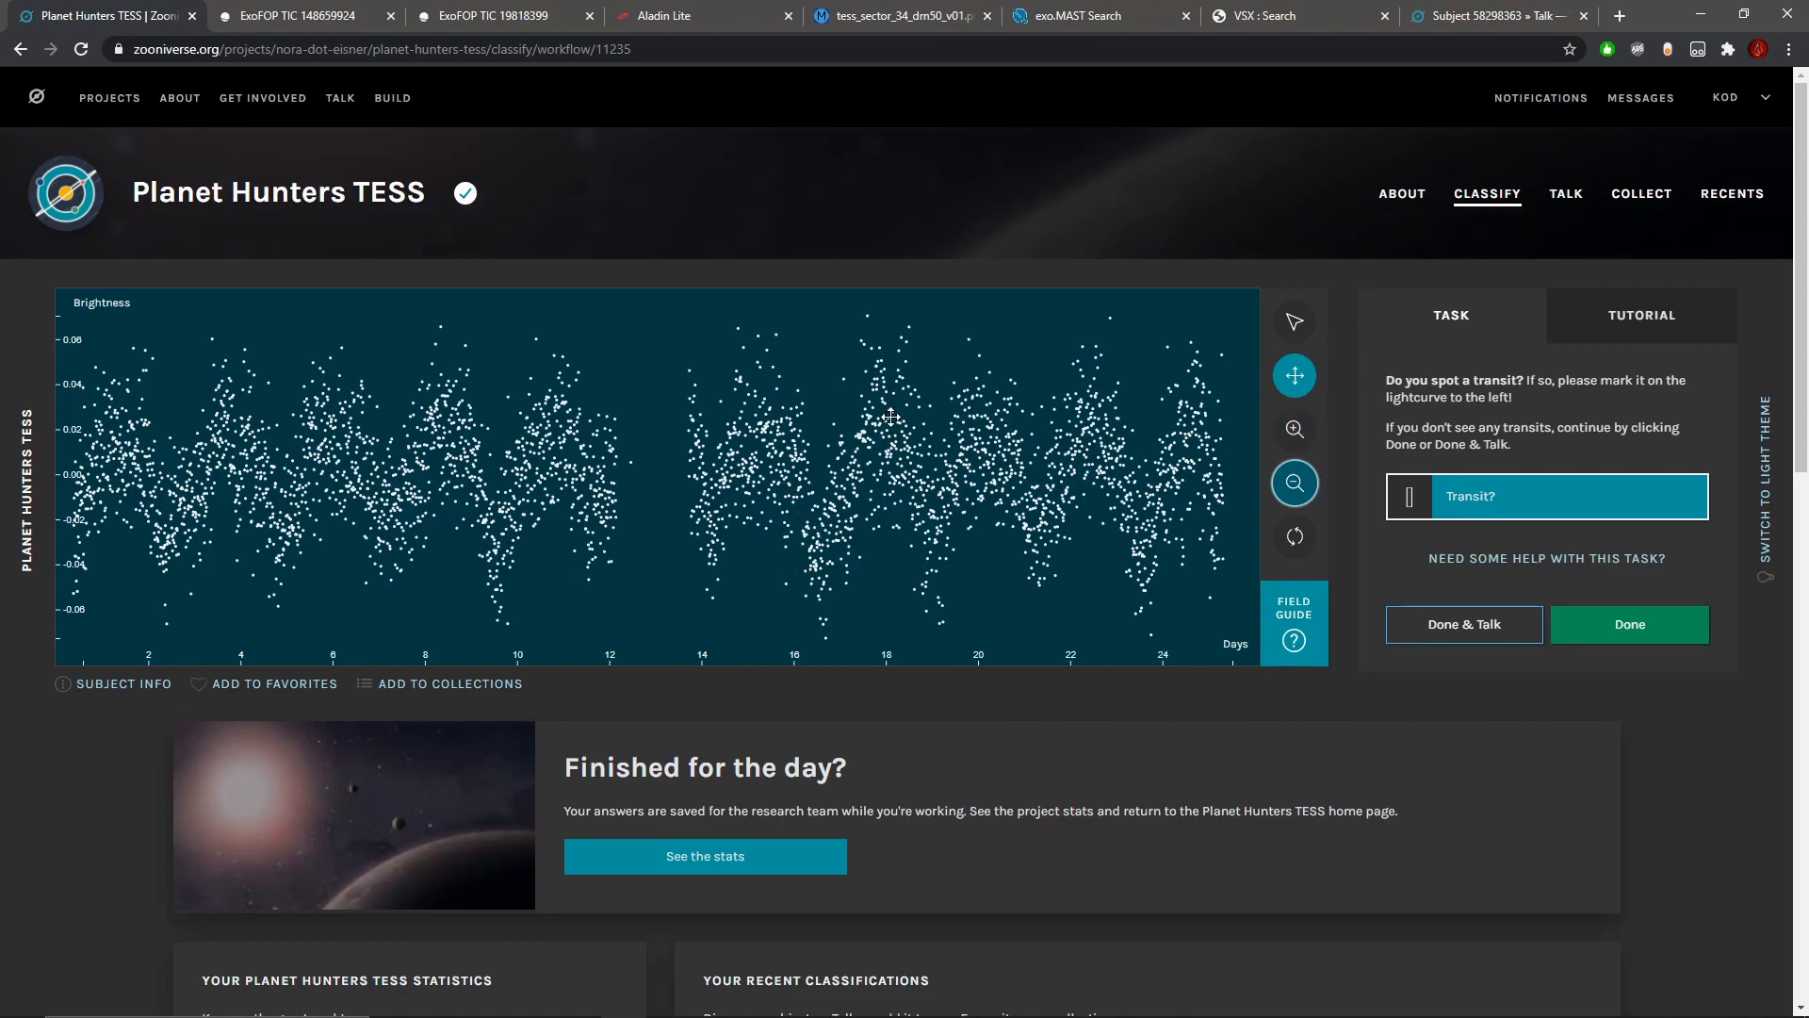
# Step: Mark the narrow dip near day 24.4 as a transit
pyautogui.click(1294, 429)
pyautogui.click(1295, 429)
pyautogui.moveTo(585, 438); pyautogui.dragTo(554, 453)
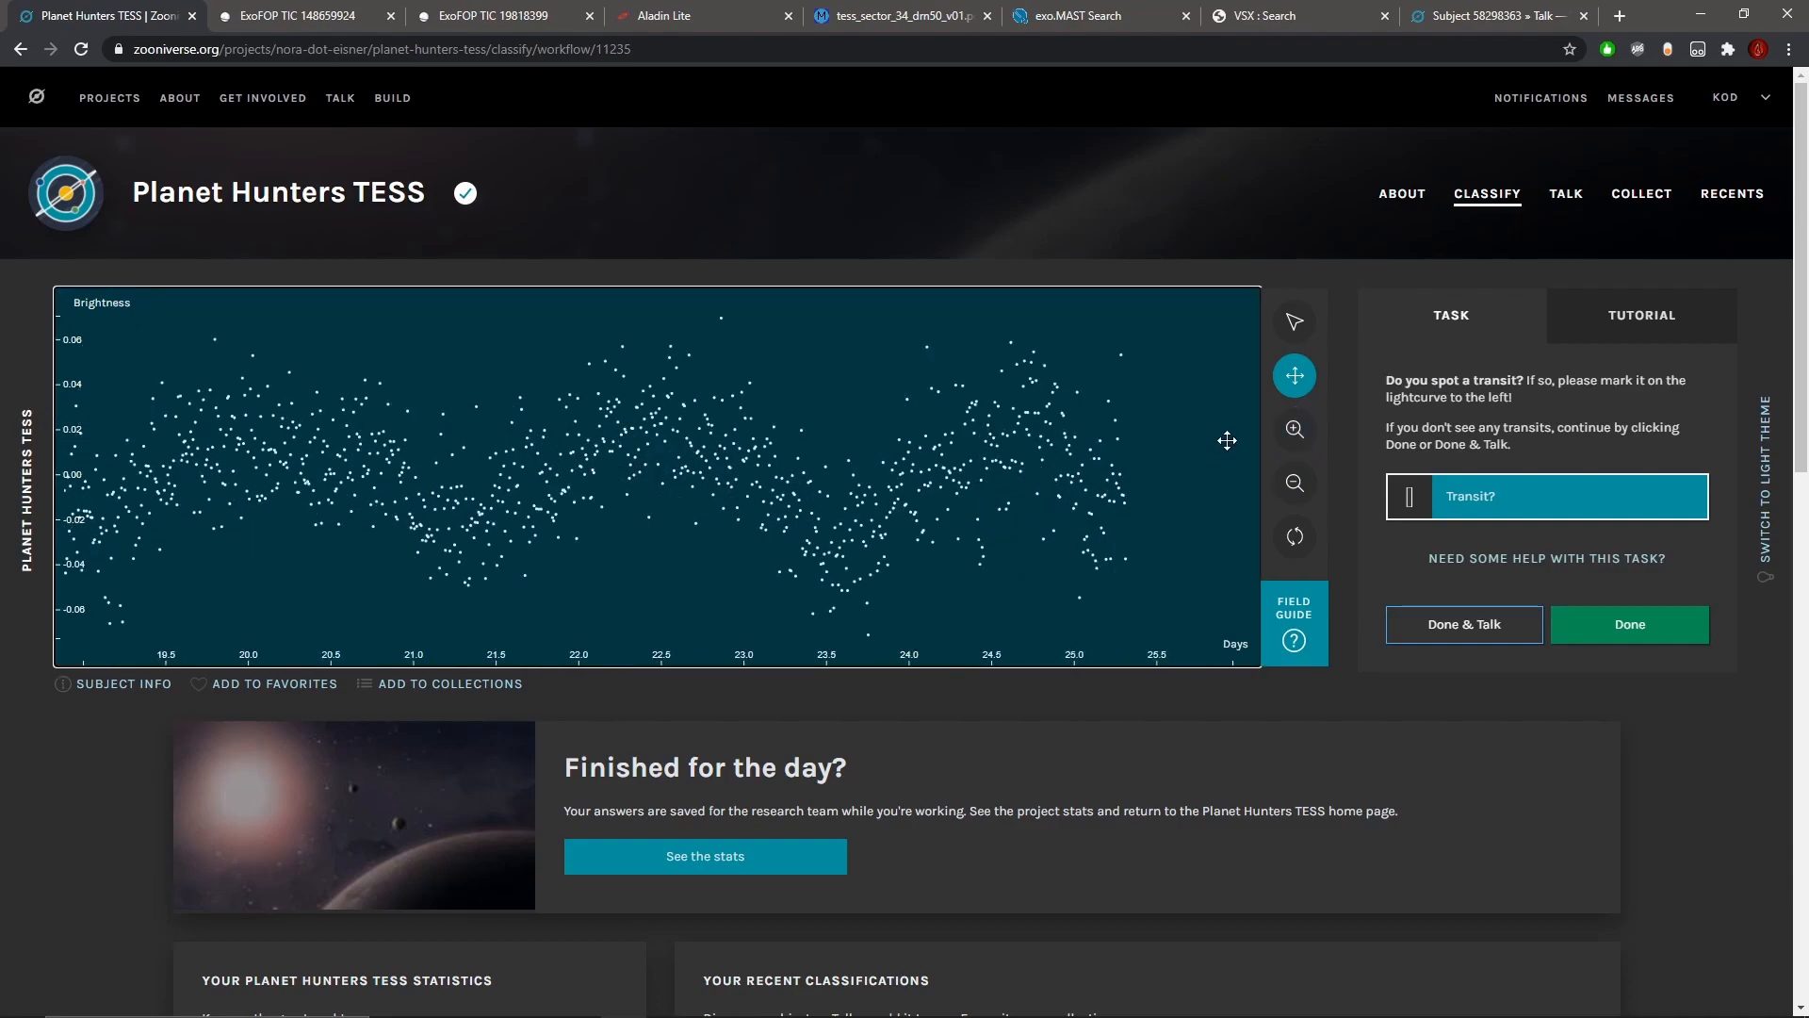
pyautogui.click(1295, 429)
pyautogui.click(1295, 429)
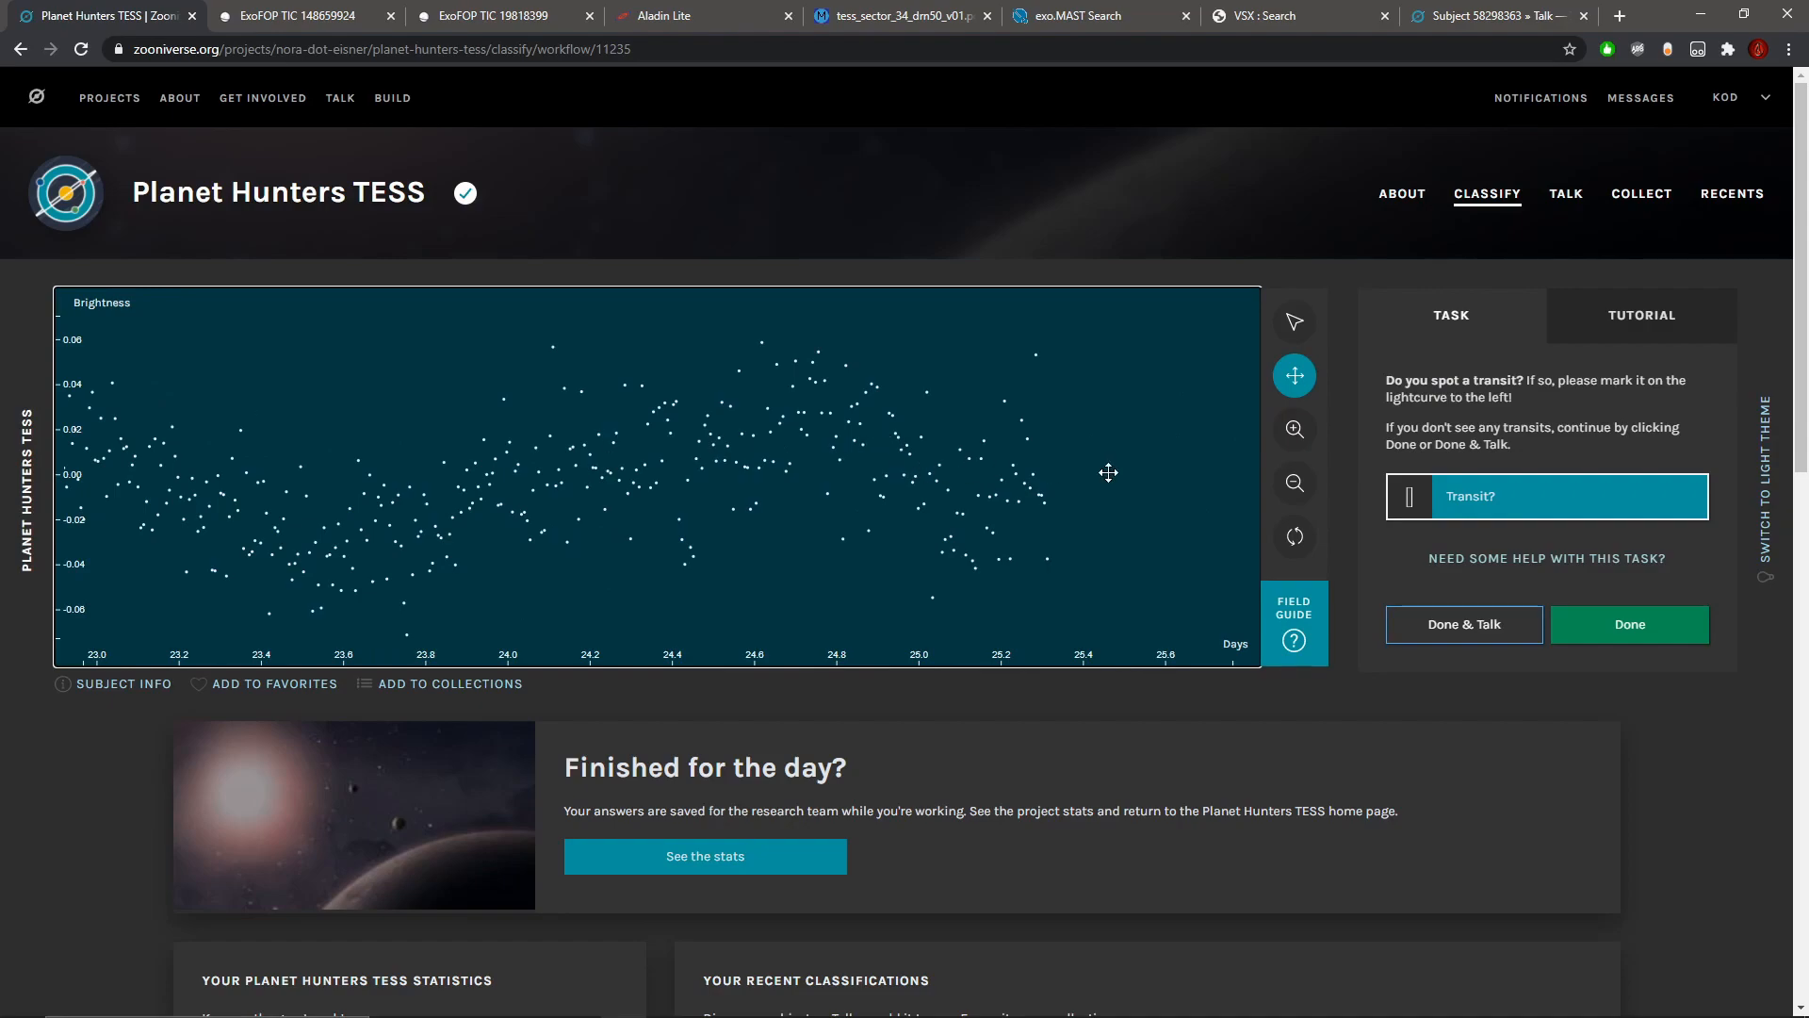
pyautogui.click(1294, 429)
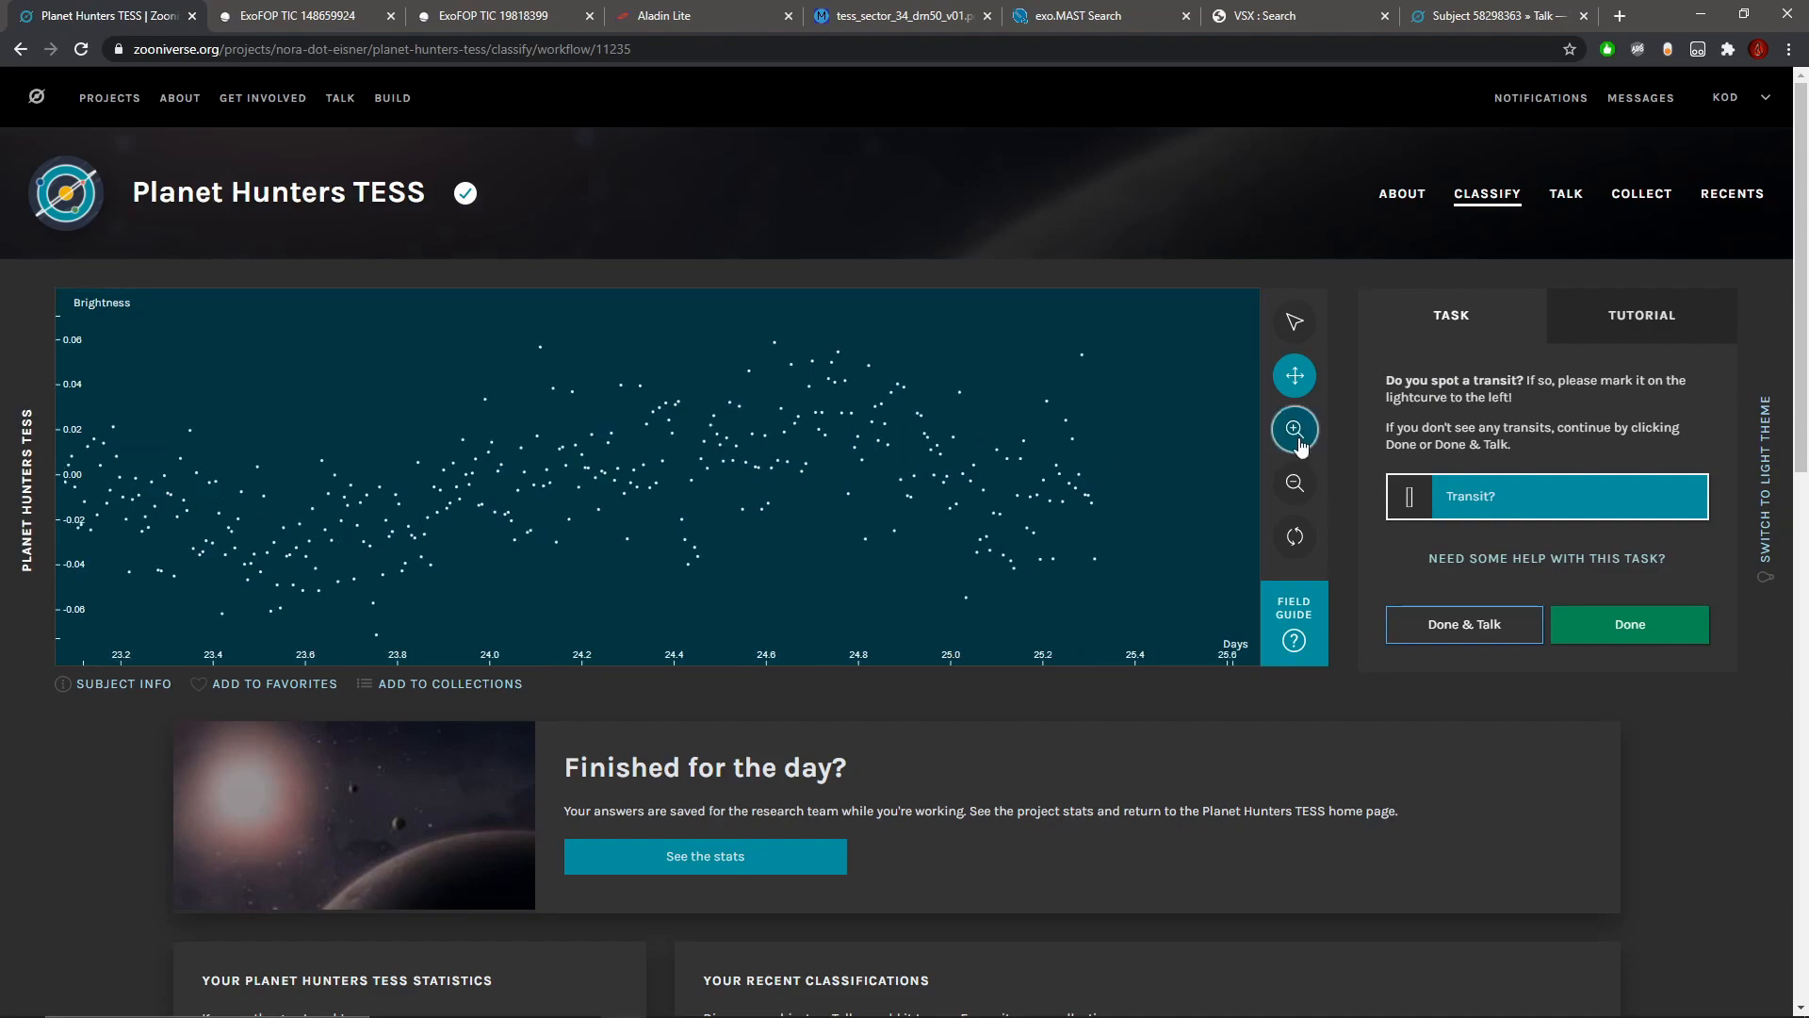
pyautogui.click(1288, 338)
pyautogui.moveTo(657, 509); pyautogui.dragTo(713, 509)
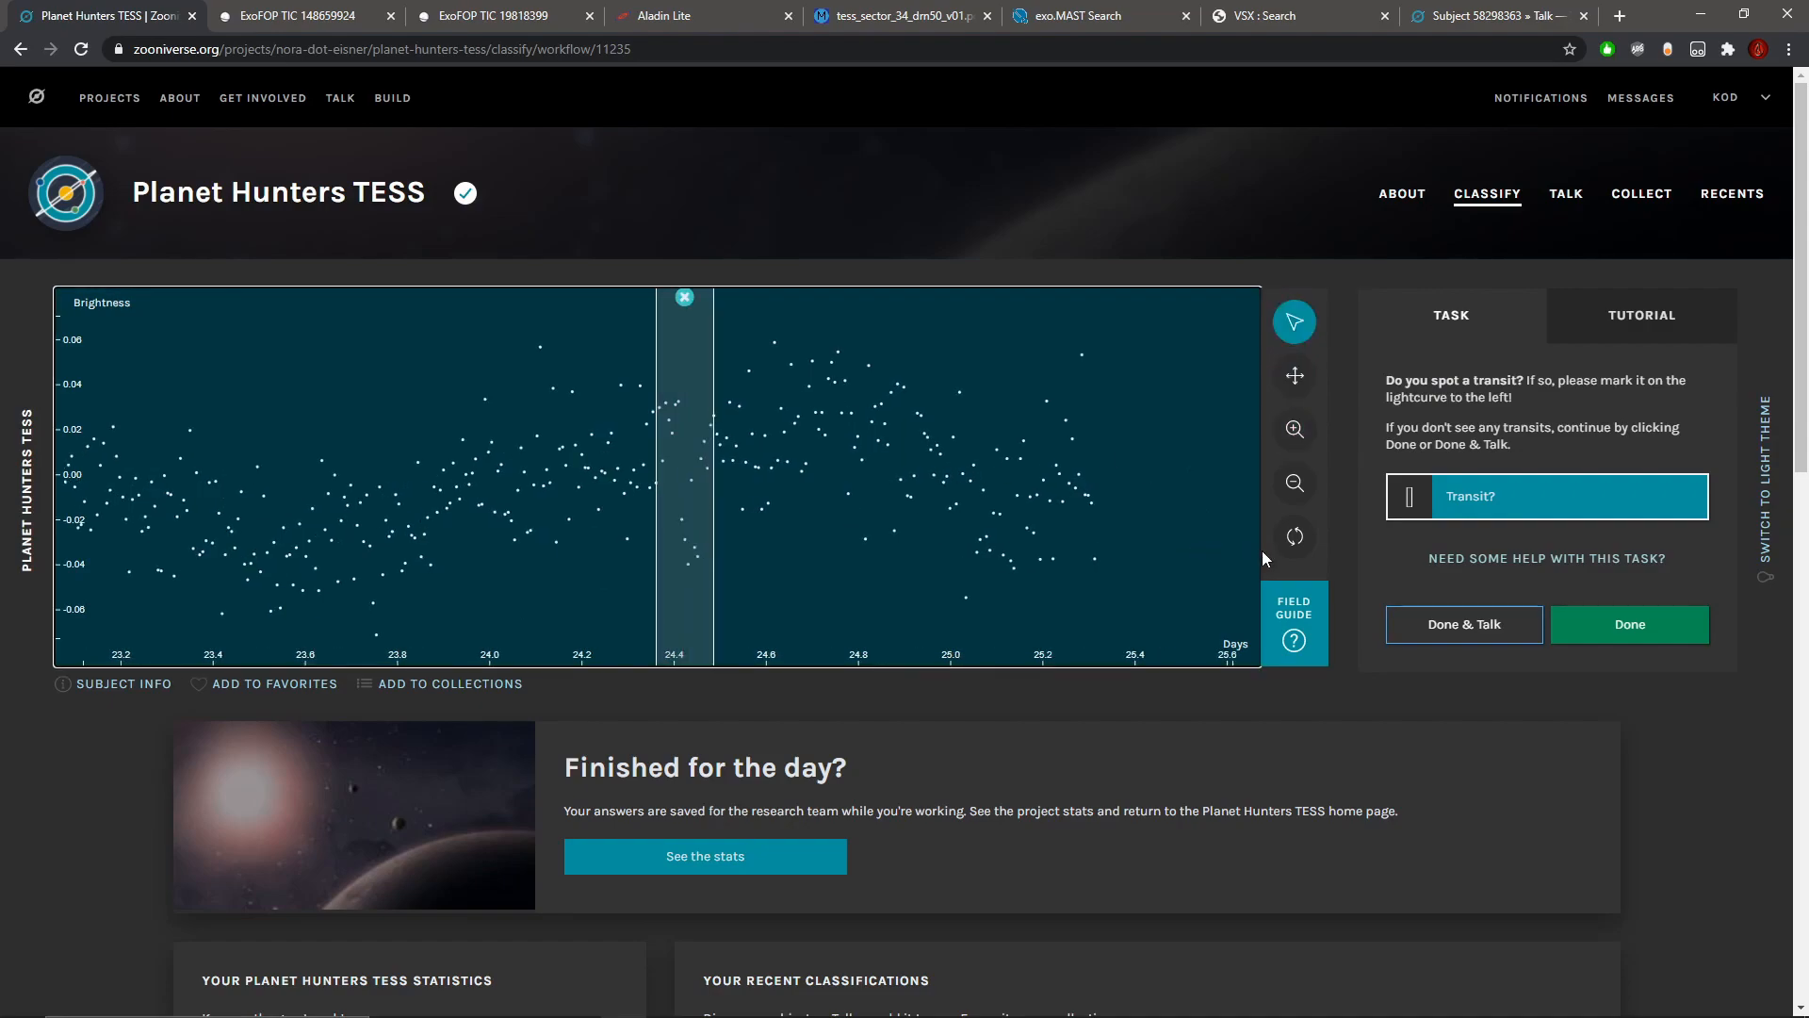
# Step: Mark the narrow dip near day 11.2 as a second transit
pyautogui.click(1295, 483)
pyautogui.click(1295, 483)
pyautogui.click(1295, 375)
pyautogui.moveTo(372, 525); pyautogui.dragTo(834, 547)
pyautogui.moveTo(141, 539); pyautogui.dragTo(885, 544)
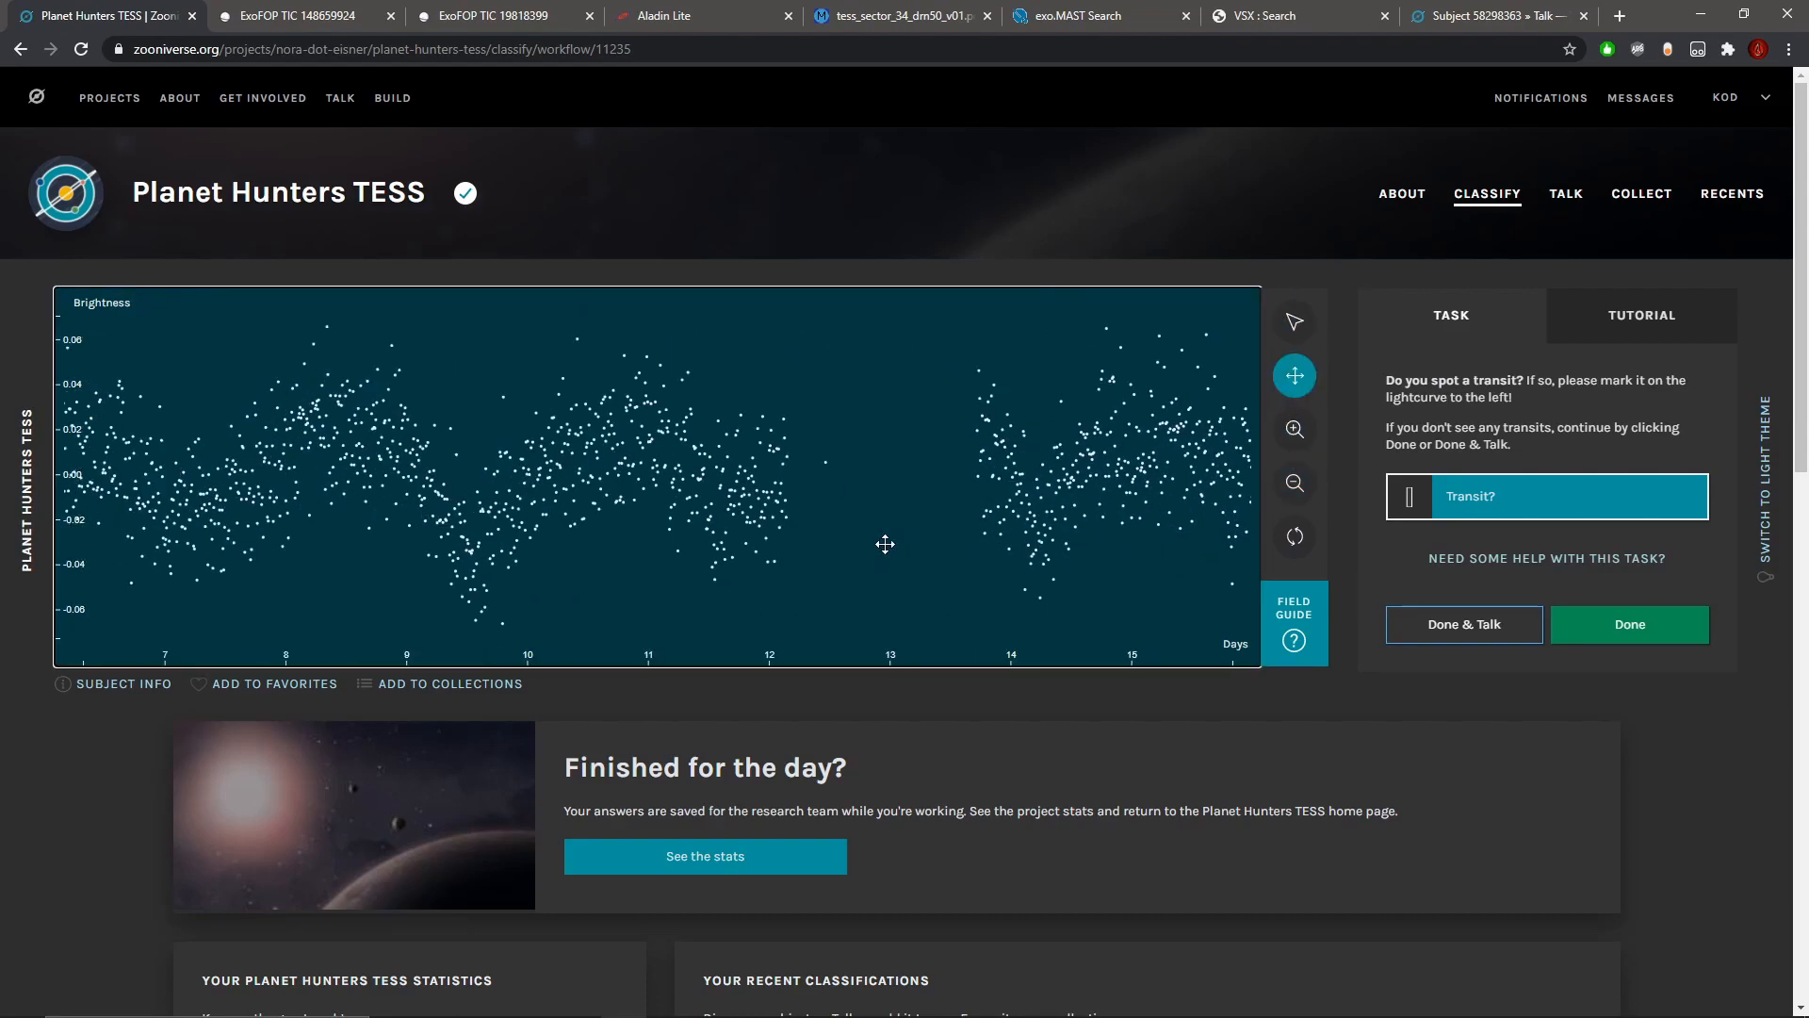
pyautogui.click(1299, 454)
pyautogui.click(1299, 454)
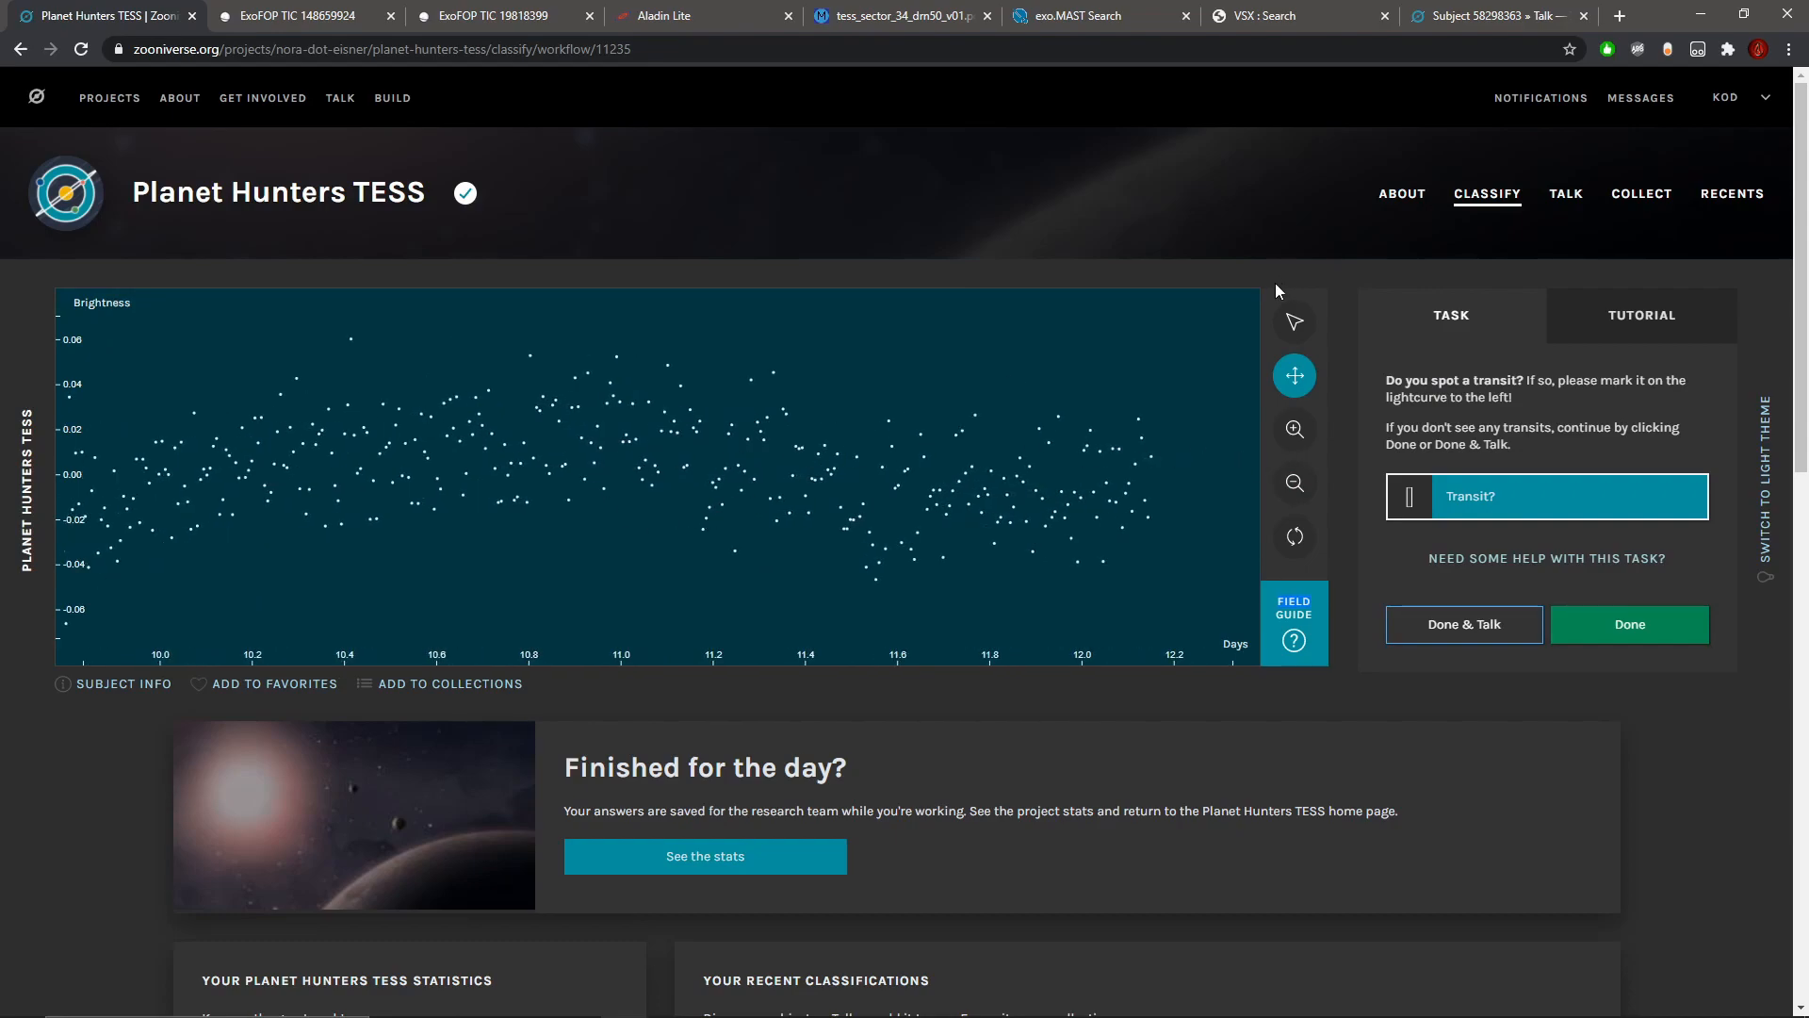
pyautogui.click(1294, 321)
pyautogui.moveTo(692, 498); pyautogui.dragTo(732, 499)
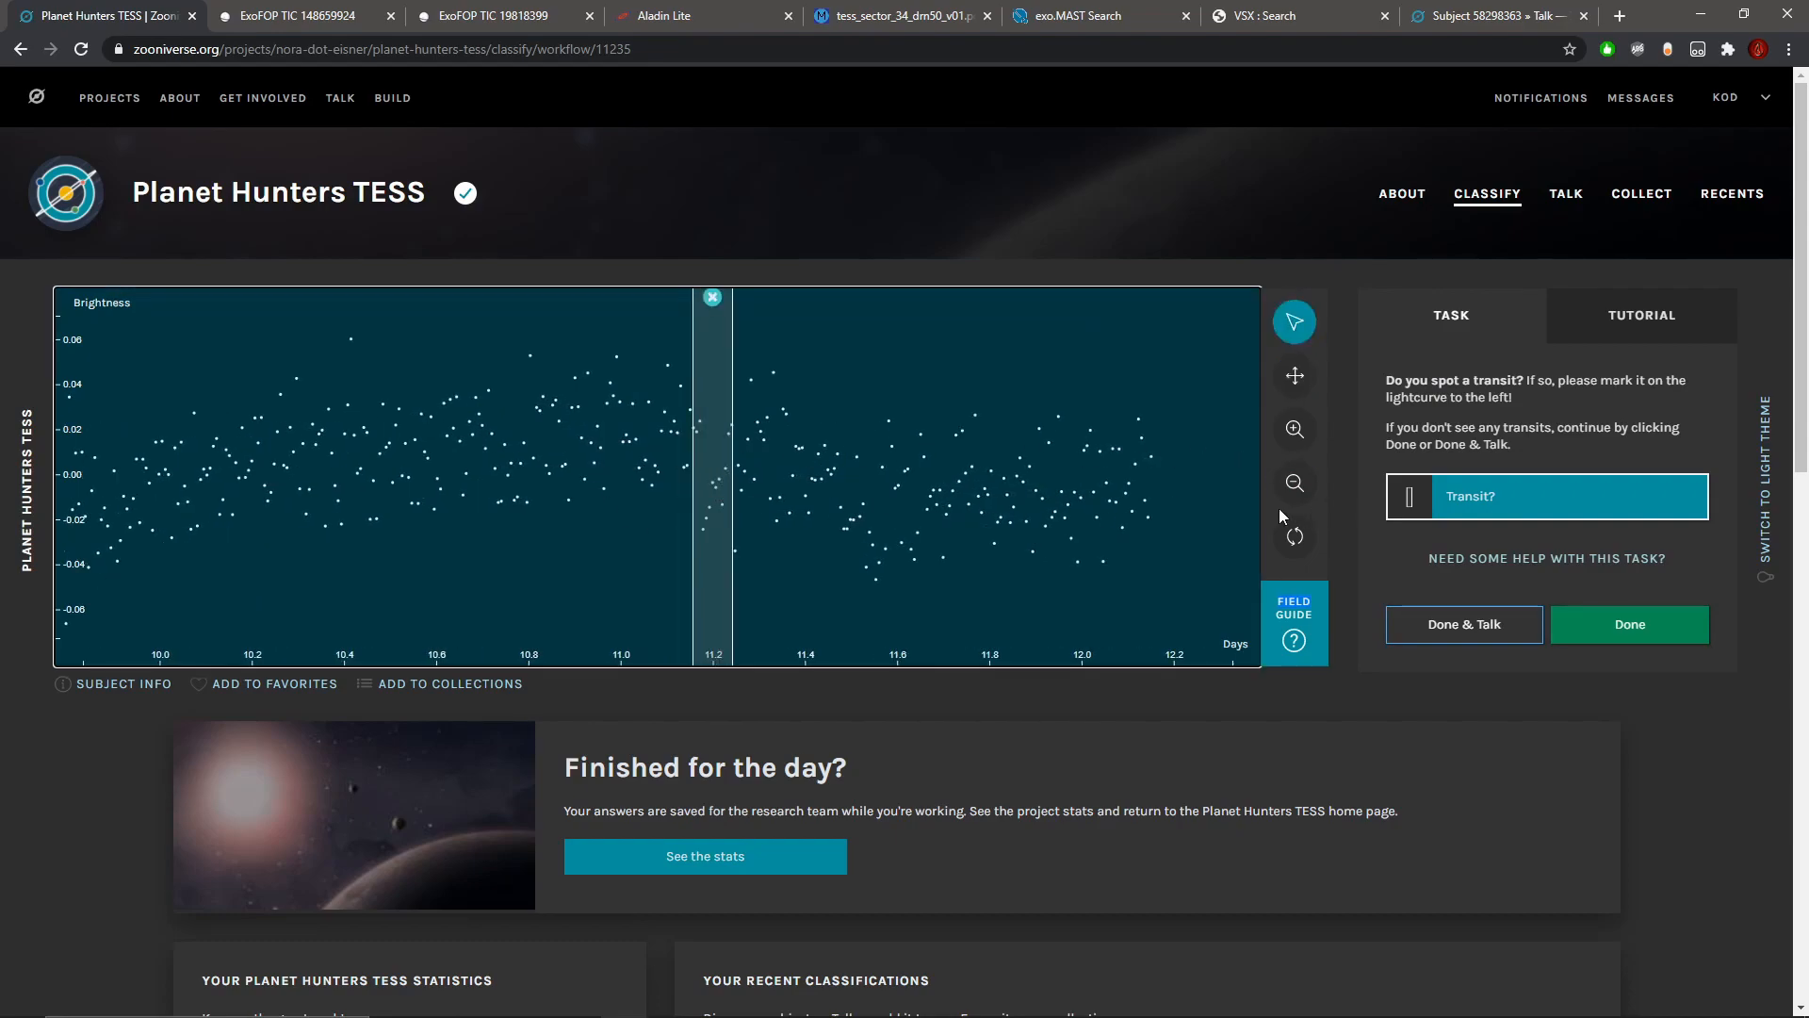
# Step: Check the star's subject metadata and mark the narrow dip near day 3.9 as another transit
pyautogui.click(122, 684)
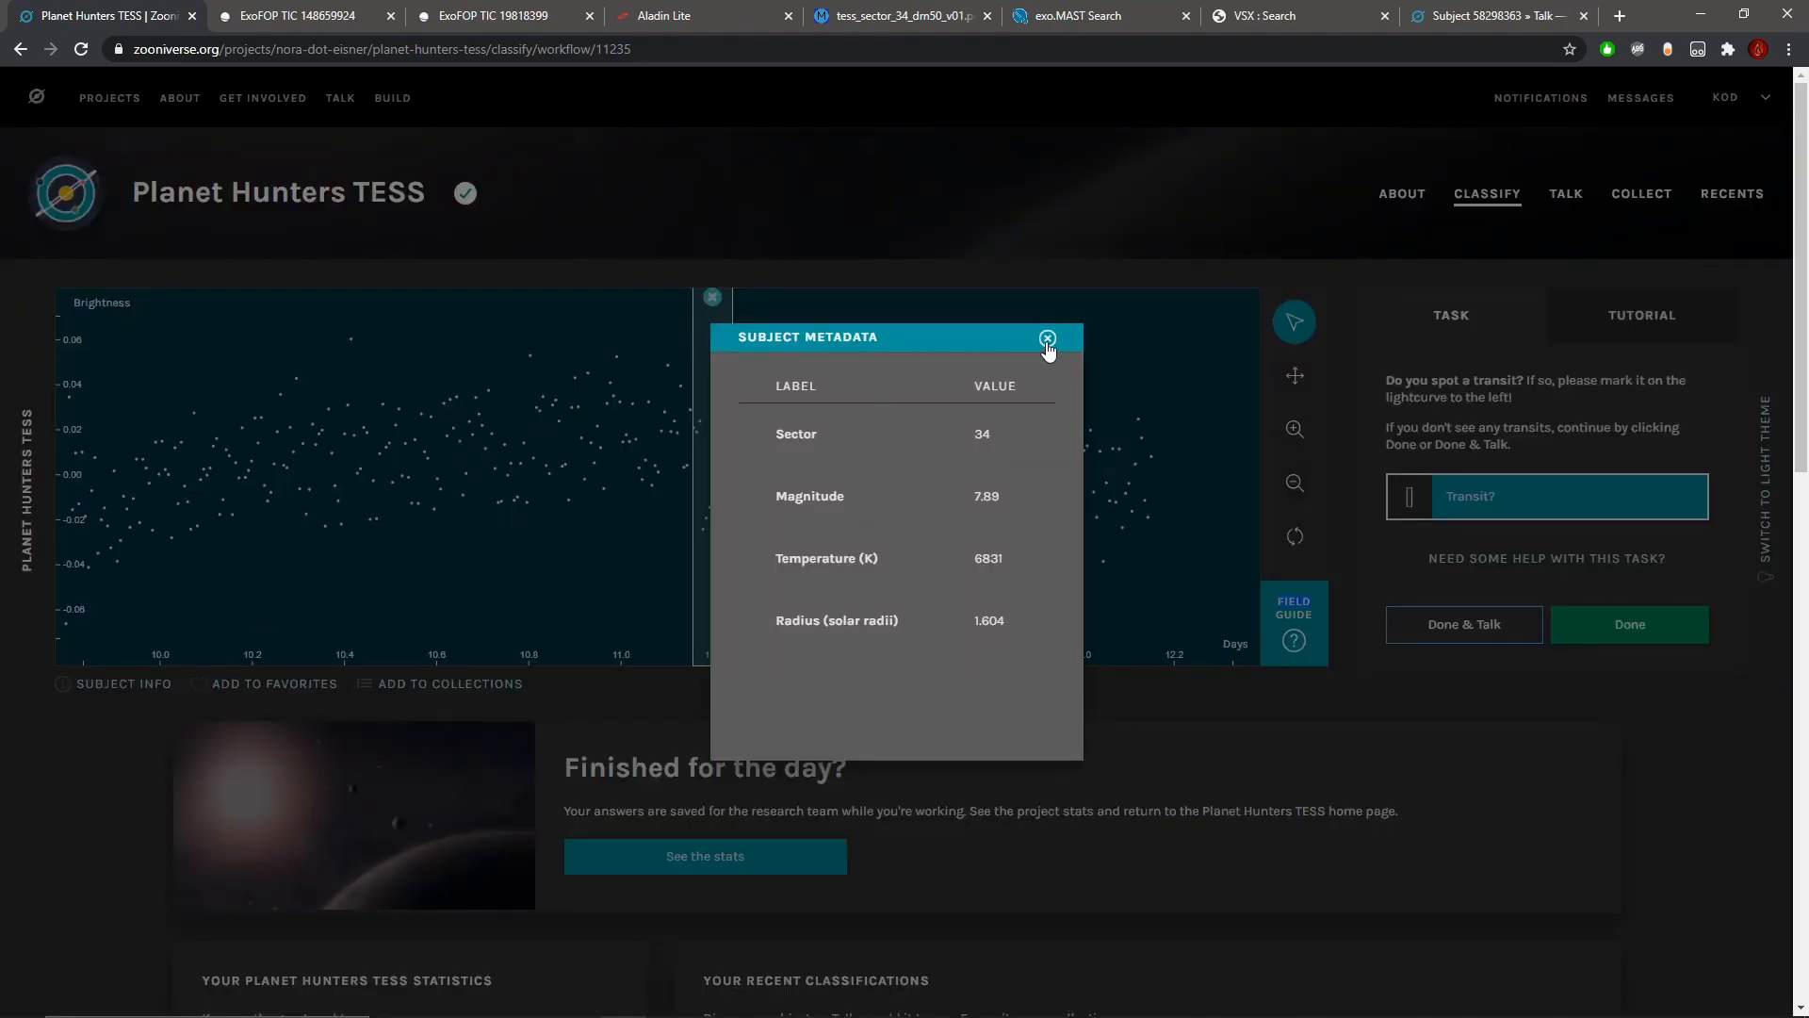
pyautogui.click(1047, 339)
pyautogui.click(1295, 480)
pyautogui.click(1295, 480)
pyautogui.click(1295, 375)
pyautogui.moveTo(466, 489); pyautogui.dragTo(947, 490)
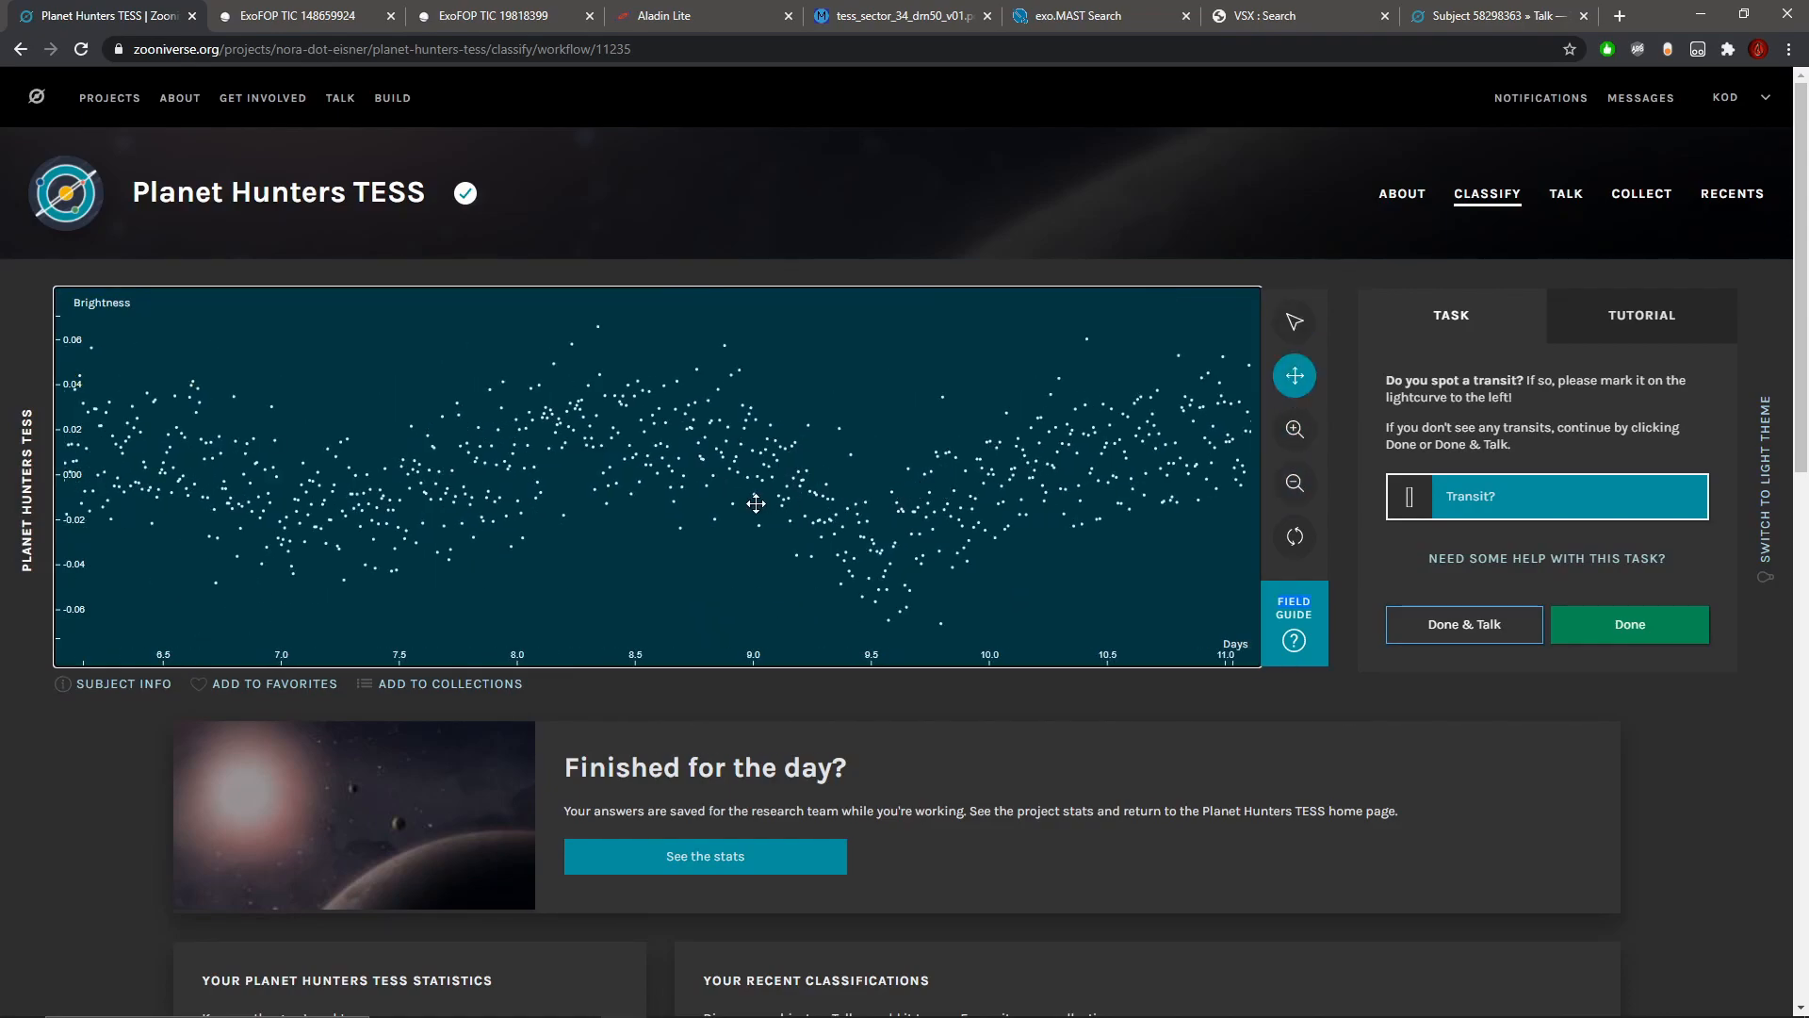
pyautogui.moveTo(782, 506); pyautogui.dragTo(1015, 510)
pyautogui.moveTo(512, 506); pyautogui.dragTo(984, 547)
pyautogui.moveTo(459, 541); pyautogui.dragTo(834, 555)
pyautogui.click(1294, 322)
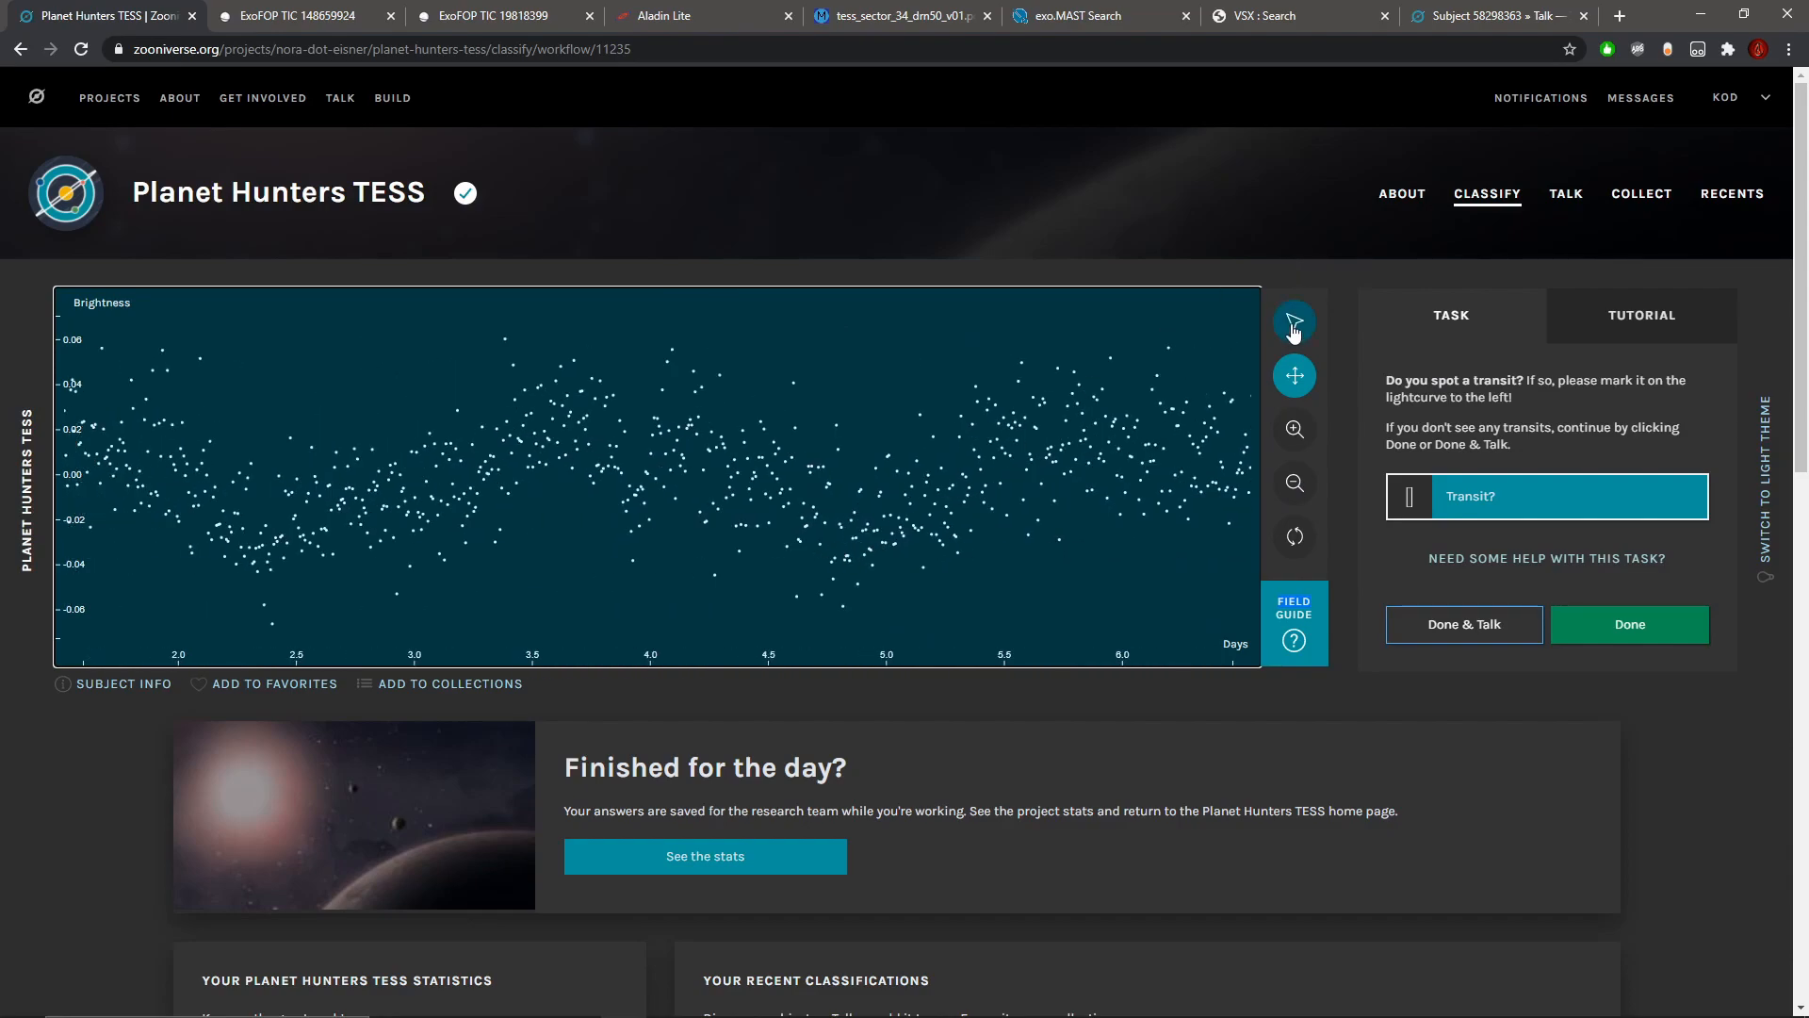
pyautogui.moveTo(618, 512); pyautogui.dragTo(656, 515)
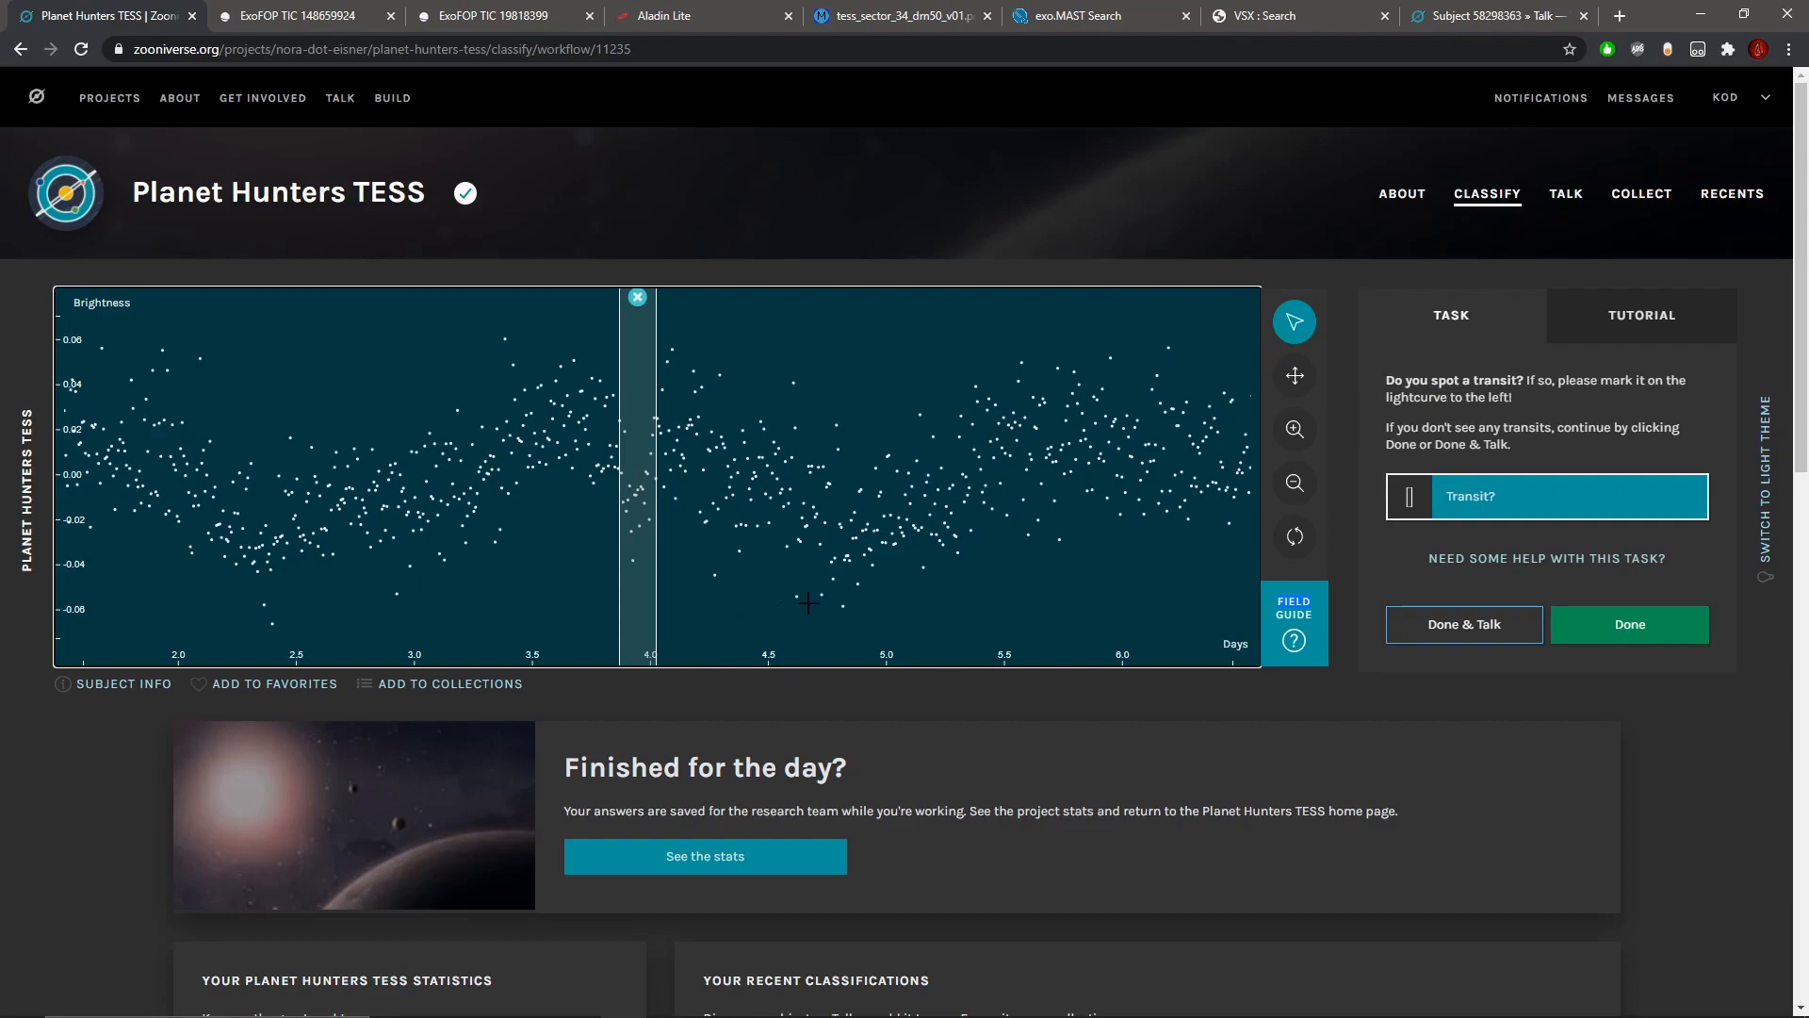
# Step: Examine the light curve at higher magnification from about day 10 to day 18 for further narrow dips
pyautogui.click(1302, 486)
pyautogui.click(1301, 487)
pyautogui.click(1302, 486)
pyautogui.click(1301, 486)
pyautogui.click(1301, 486)
pyautogui.click(1301, 487)
pyautogui.click(1301, 487)
pyautogui.click(1301, 486)
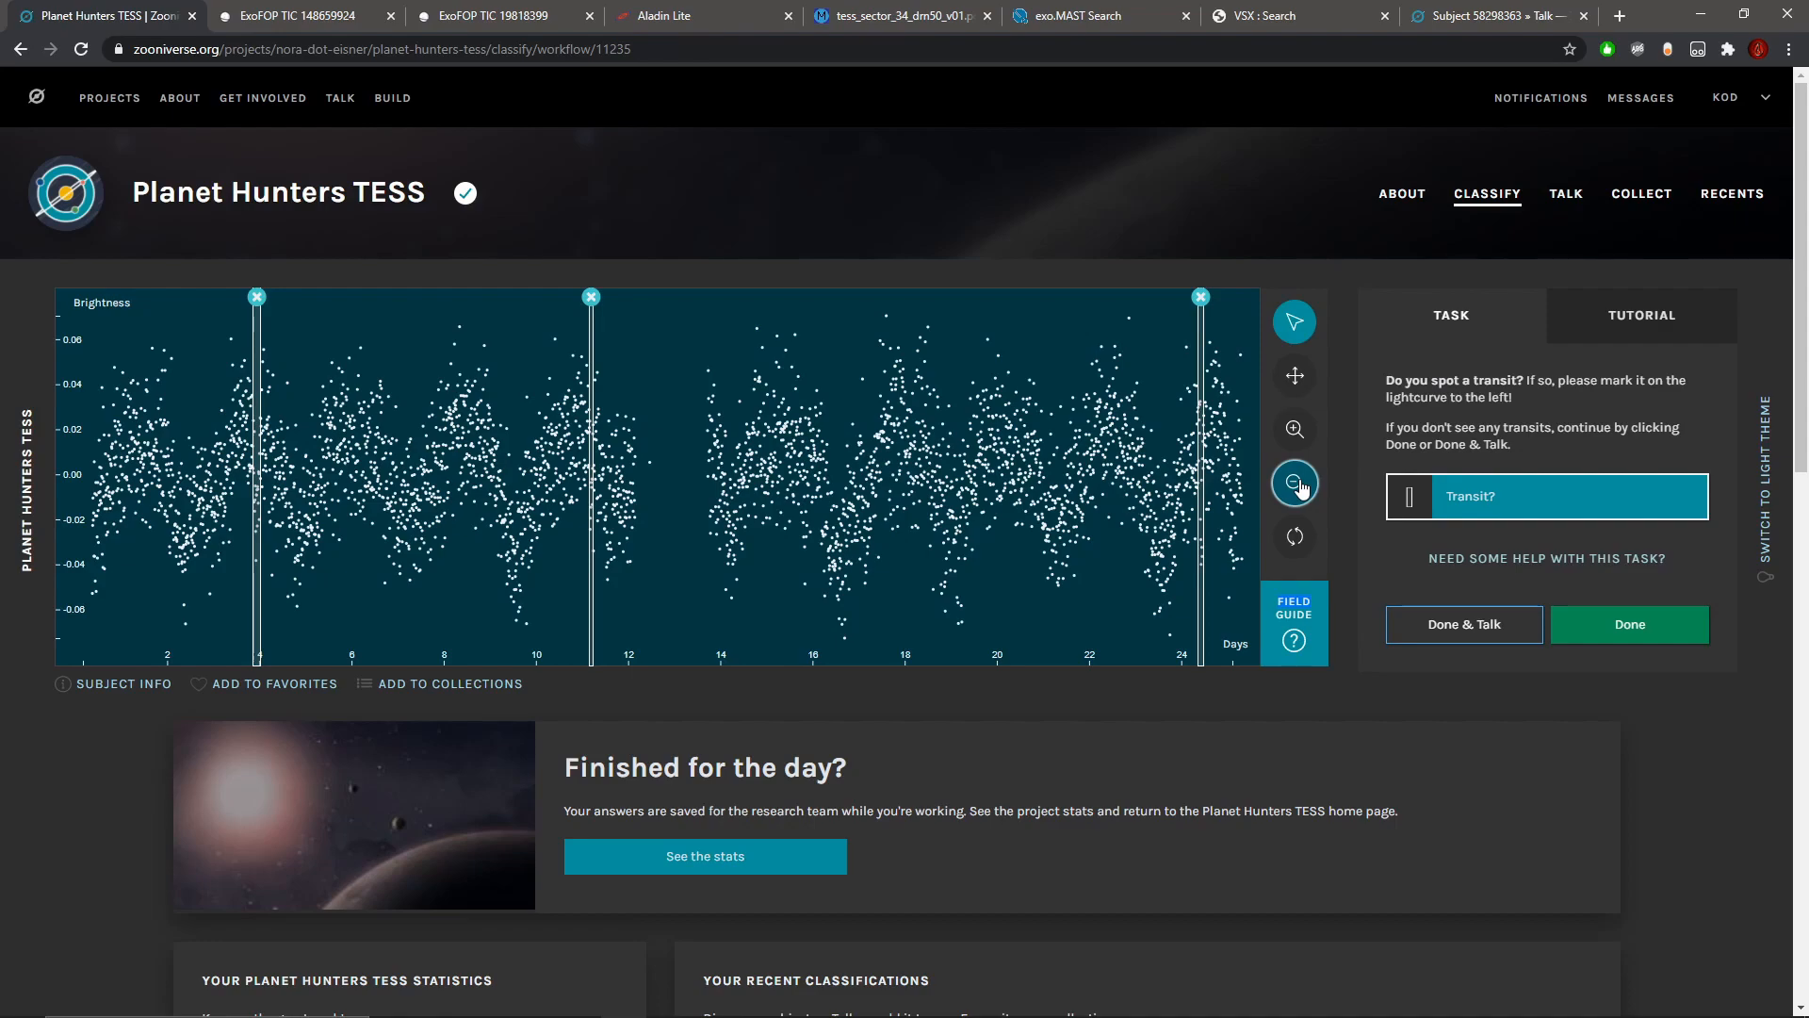
pyautogui.click(1295, 382)
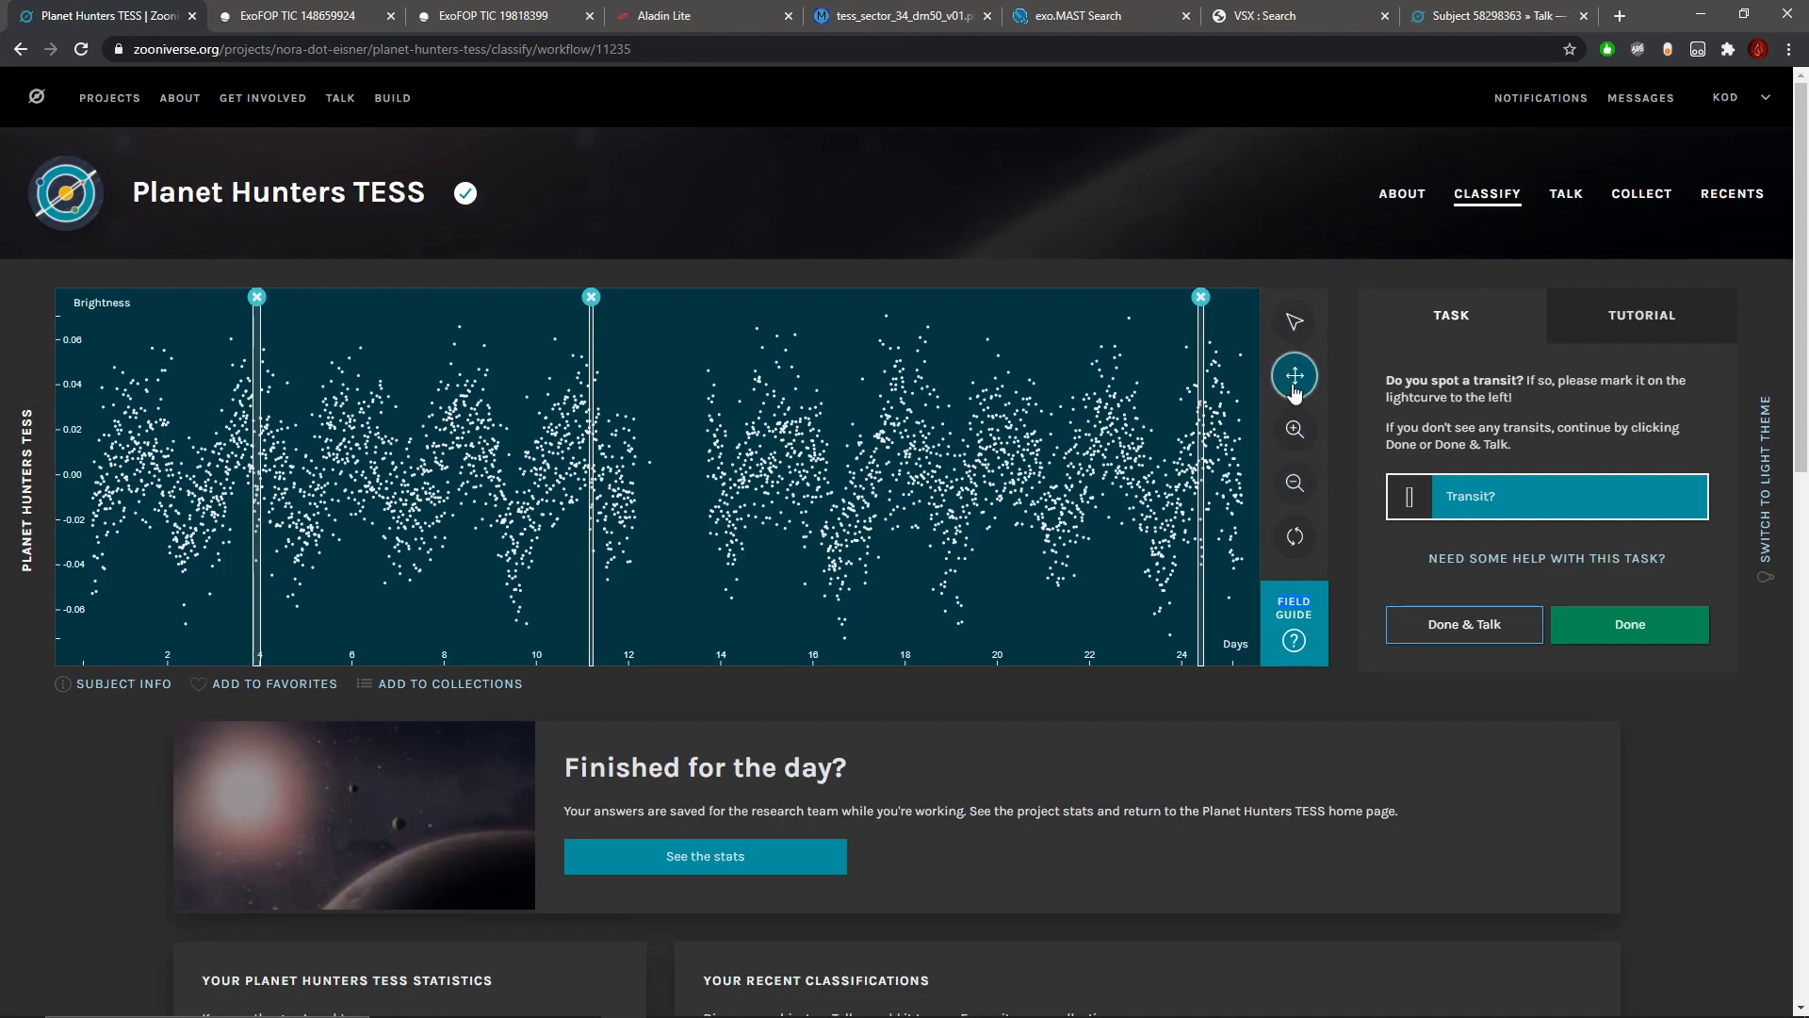
pyautogui.click(1298, 426)
pyautogui.click(1298, 426)
pyautogui.click(1298, 426)
pyautogui.click(1298, 426)
pyautogui.click(1298, 426)
pyautogui.click(1298, 426)
pyautogui.click(1298, 426)
pyautogui.click(1298, 426)
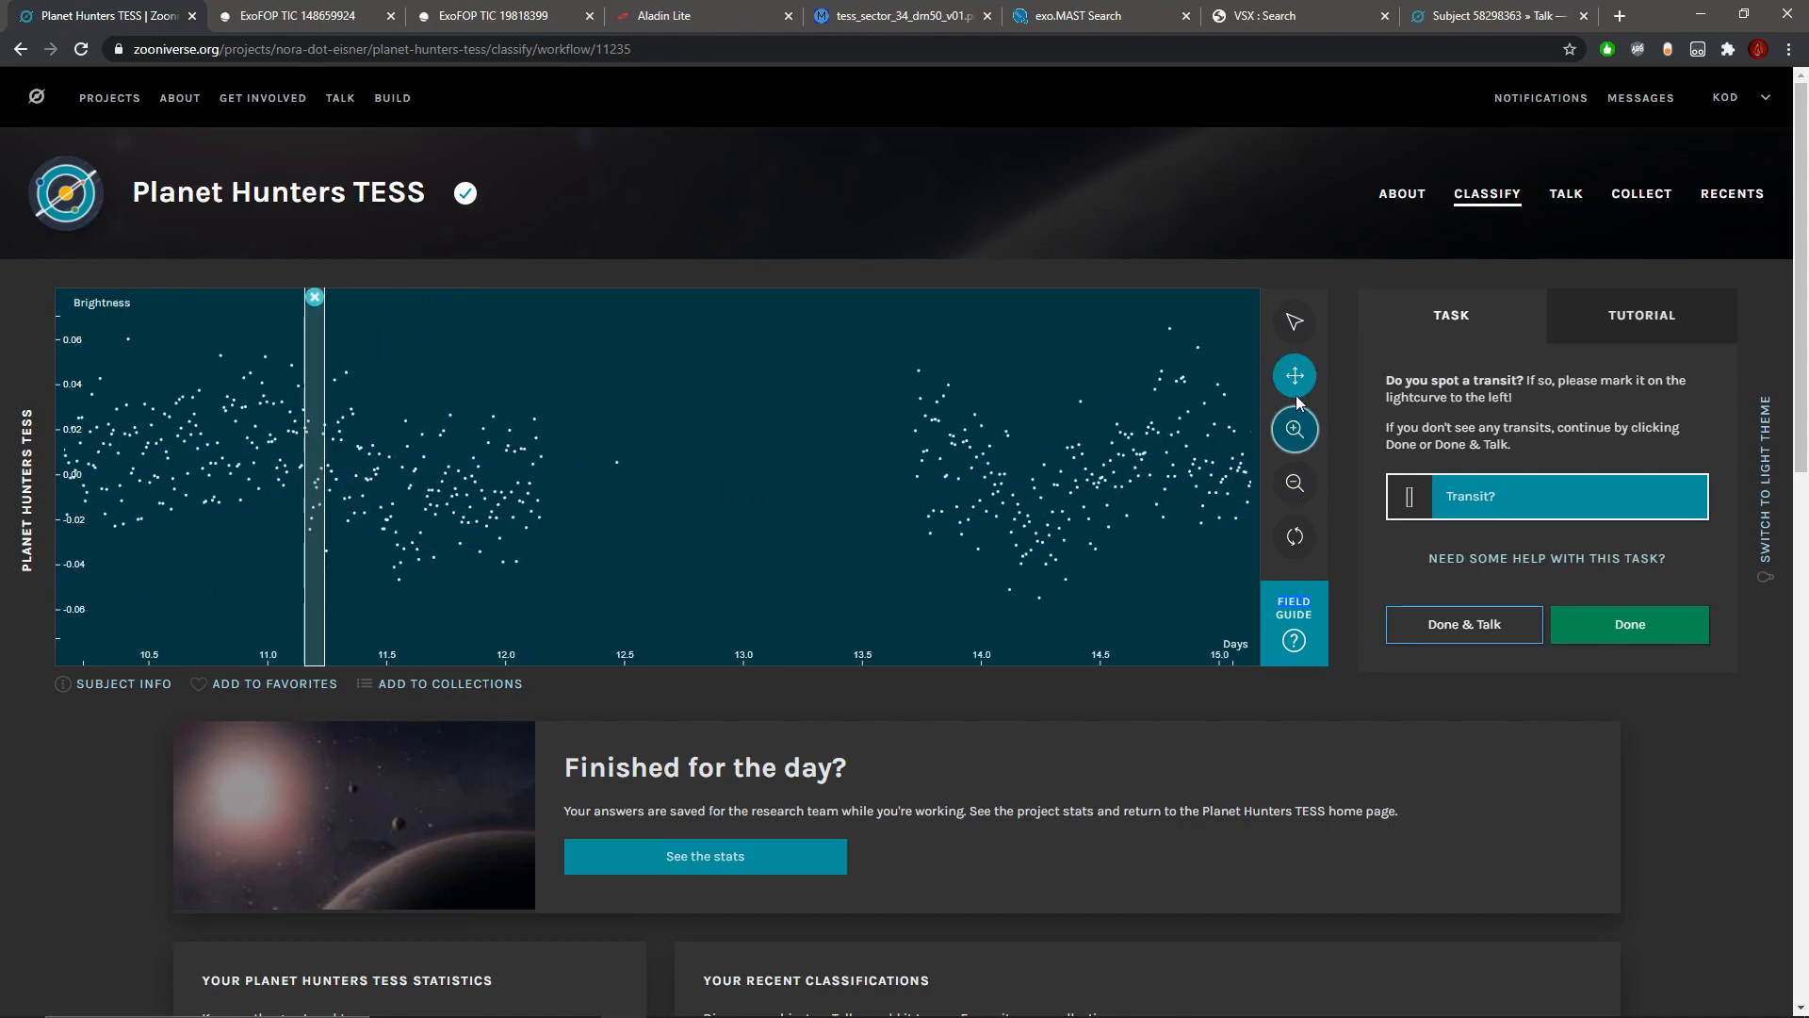
pyautogui.moveTo(449, 483)
pyautogui.mouseDown()
pyautogui.moveTo(1259, 484)
pyautogui.moveTo(252, 381)
pyautogui.mouseUp()
pyautogui.moveTo(901, 439); pyautogui.dragTo(453, 424)
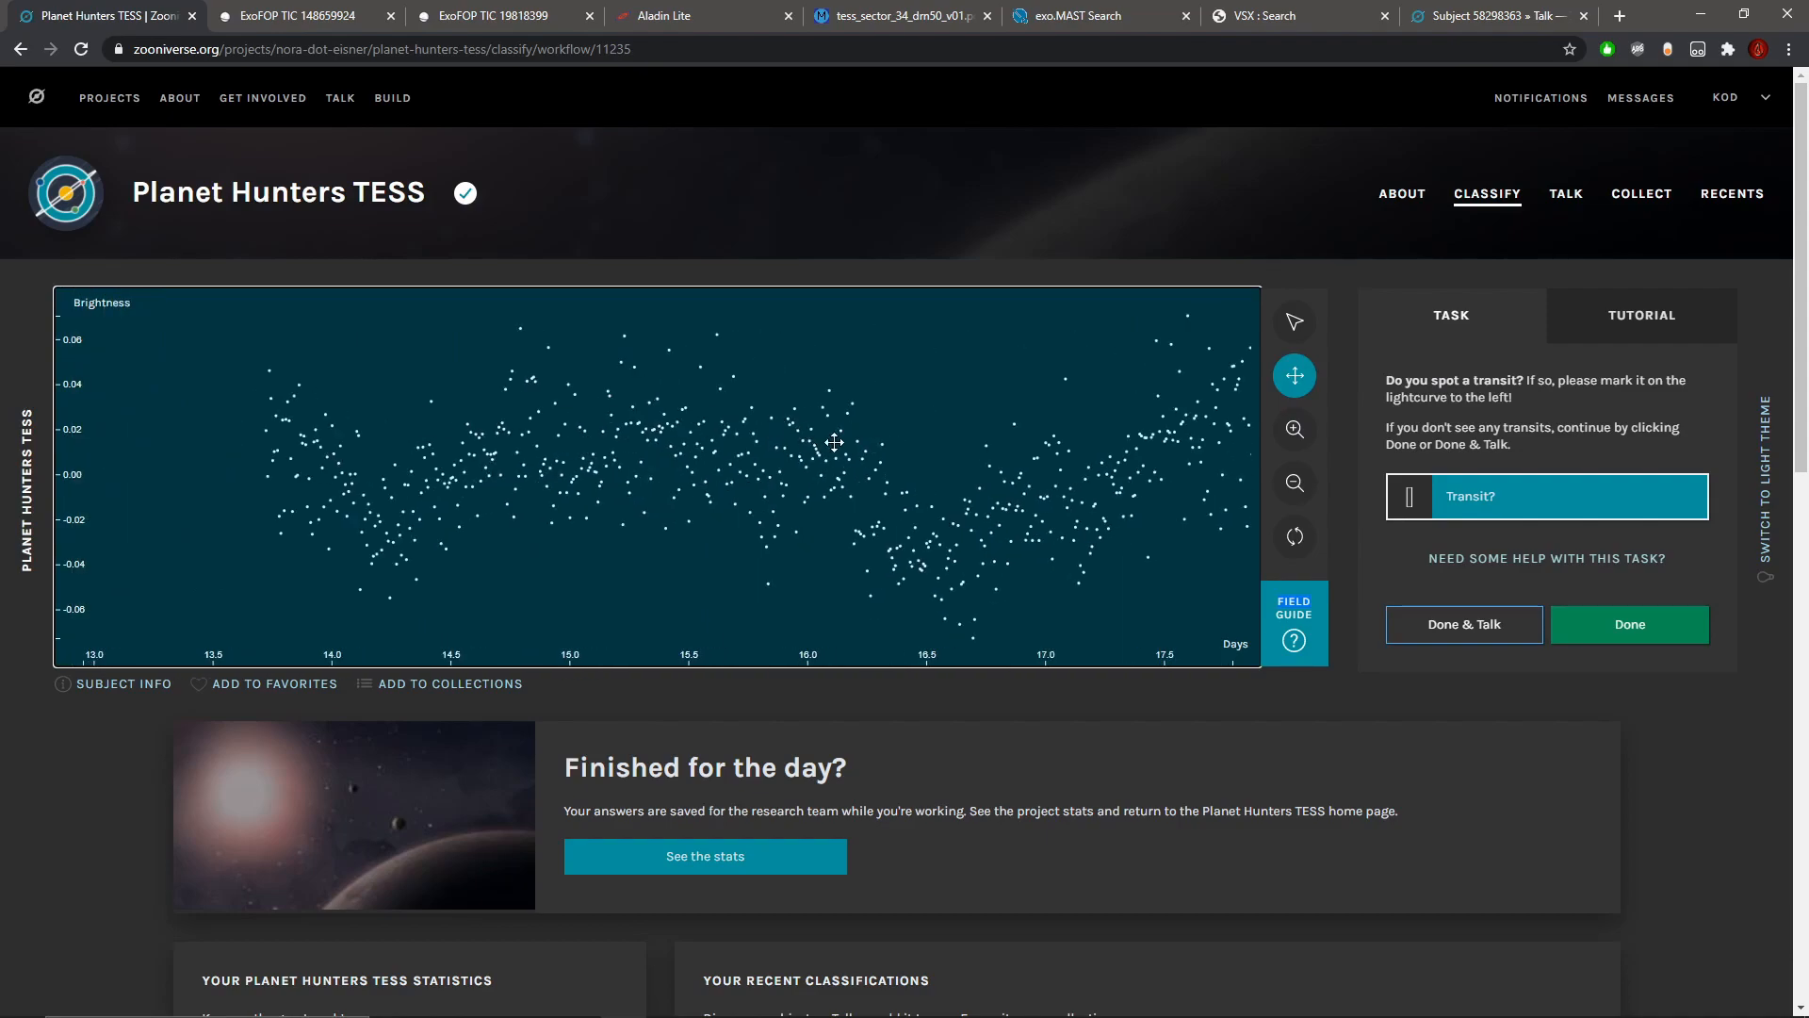
pyautogui.moveTo(981, 462); pyautogui.dragTo(859, 461)
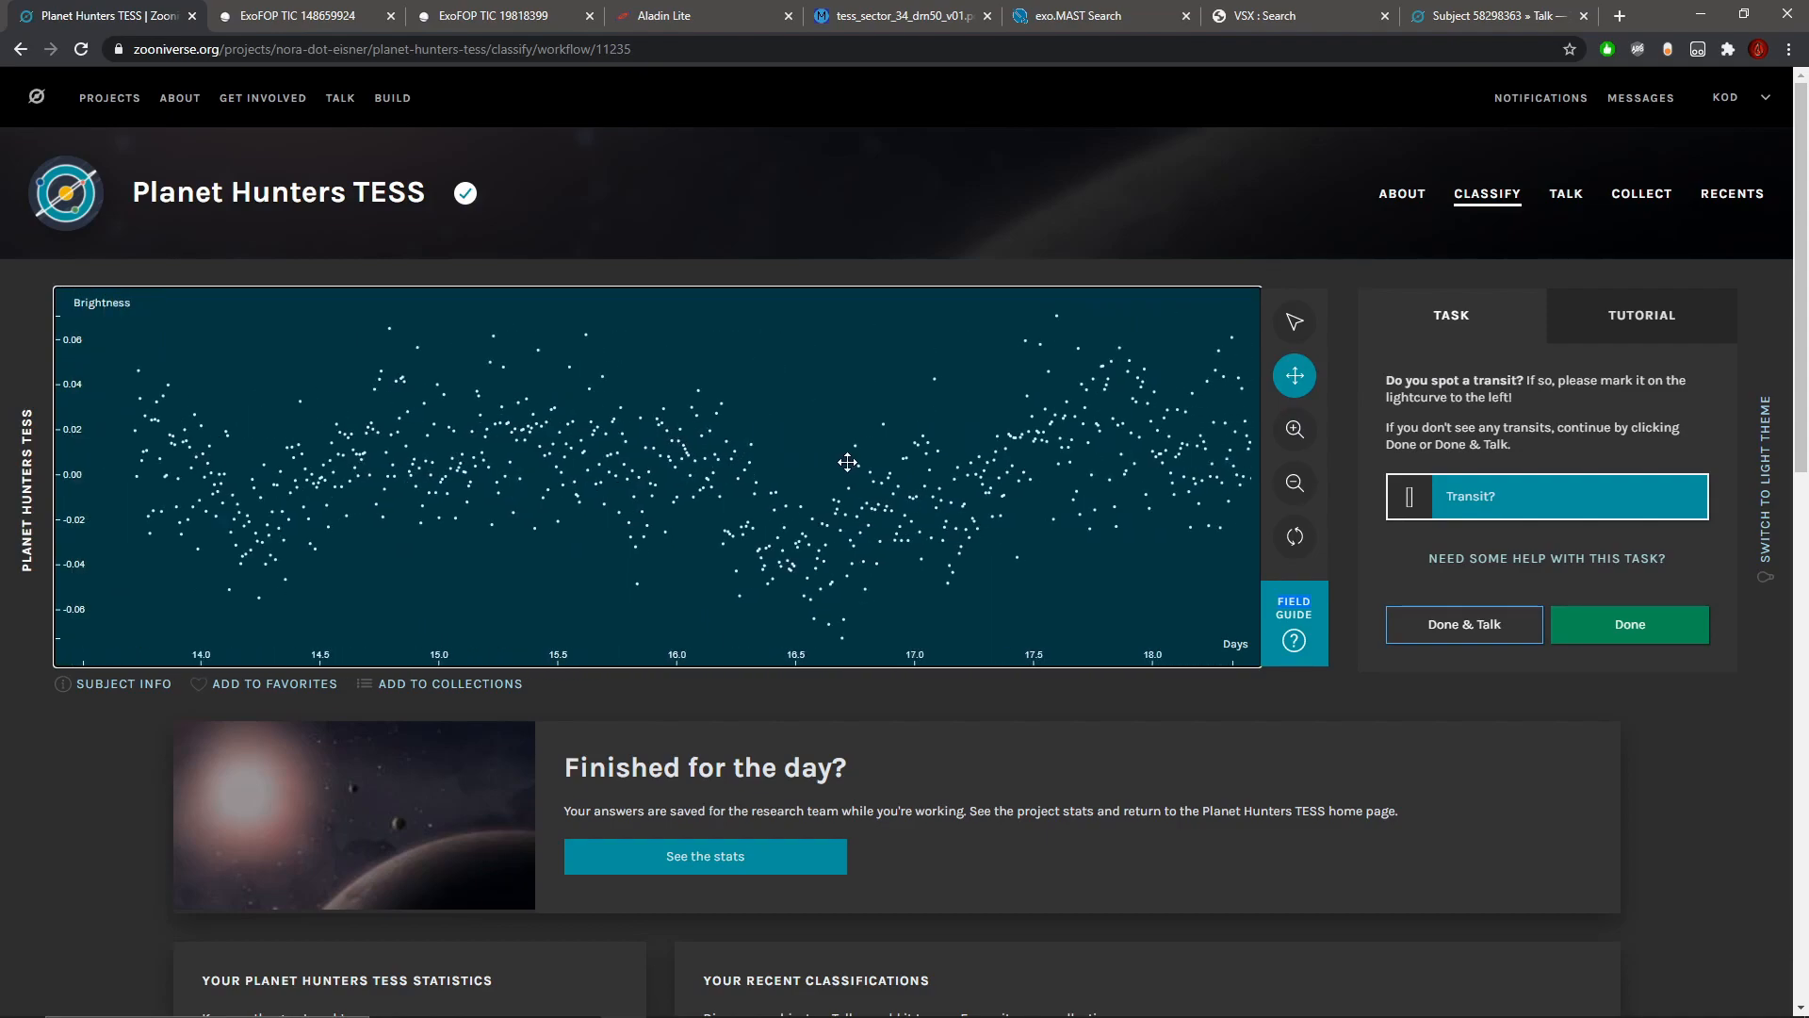
# Step: Inspect the light curve near day 16.2 and the remaining section through day 25, then compare the marked transits across the whole curve
pyautogui.click(1294, 429)
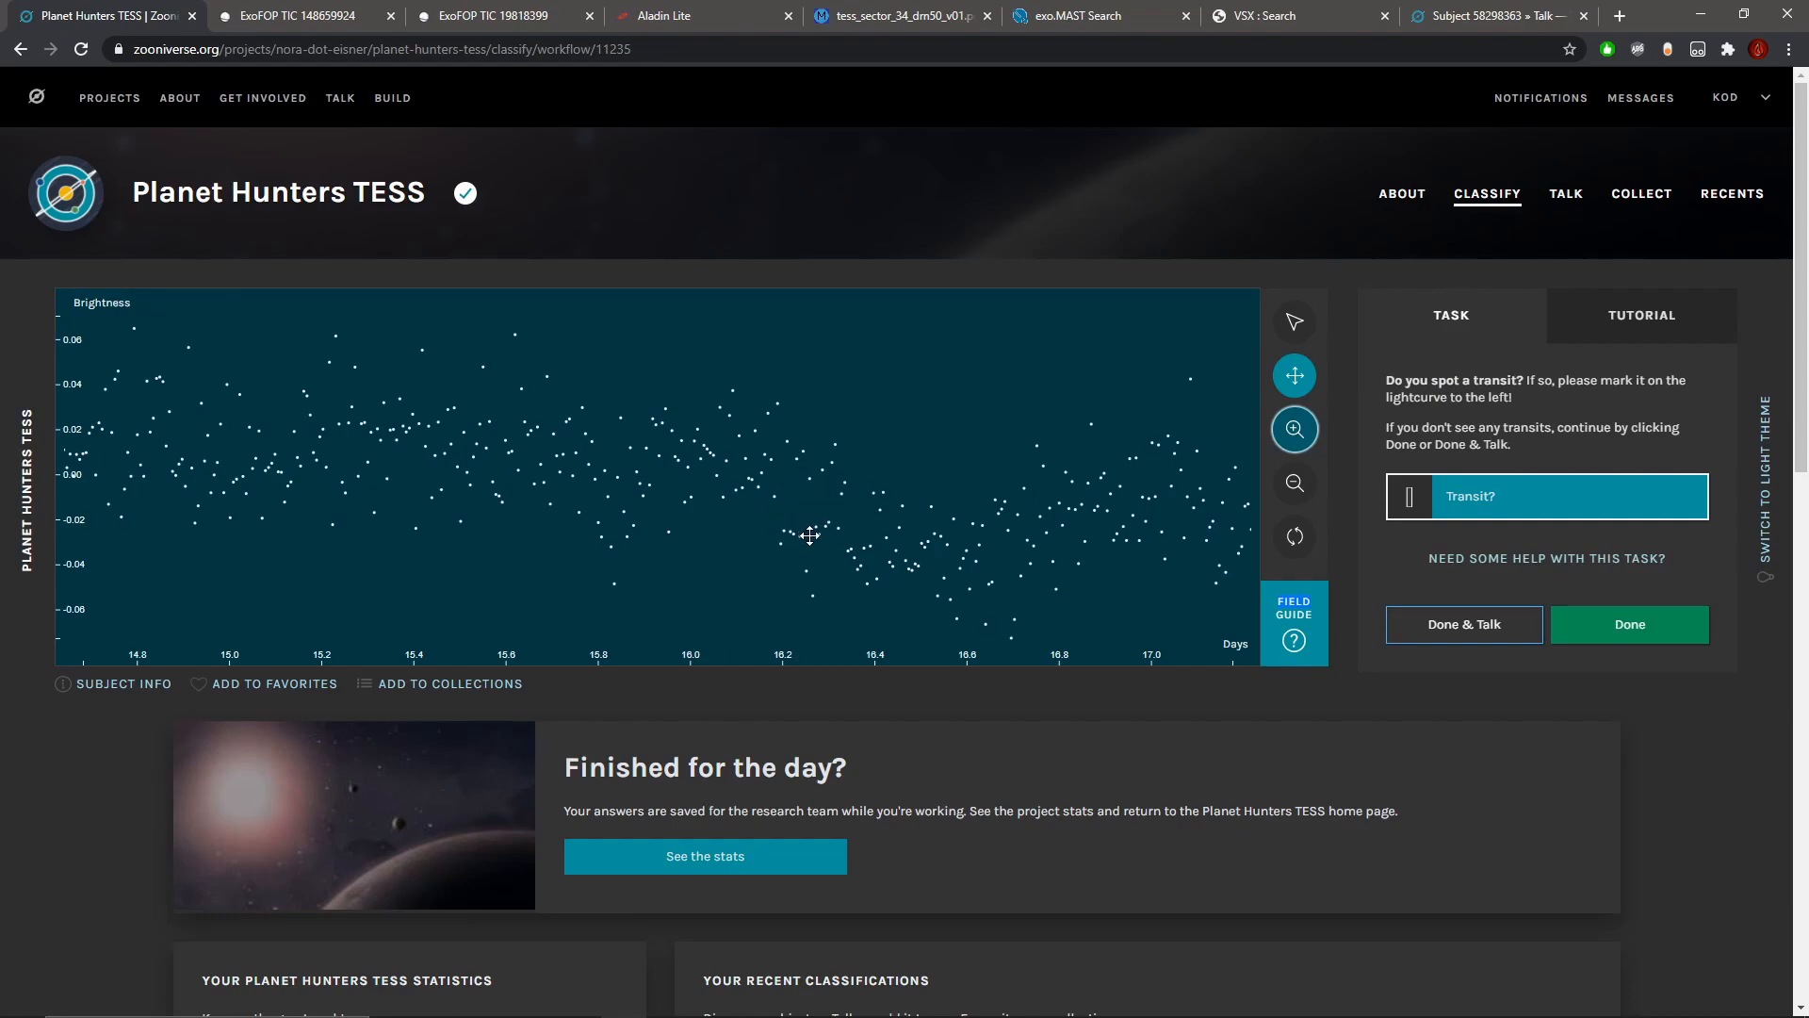
pyautogui.click(1294, 483)
pyautogui.click(1299, 486)
pyautogui.moveTo(1064, 492); pyautogui.dragTo(565, 509)
pyautogui.moveTo(955, 518); pyautogui.dragTo(565, 517)
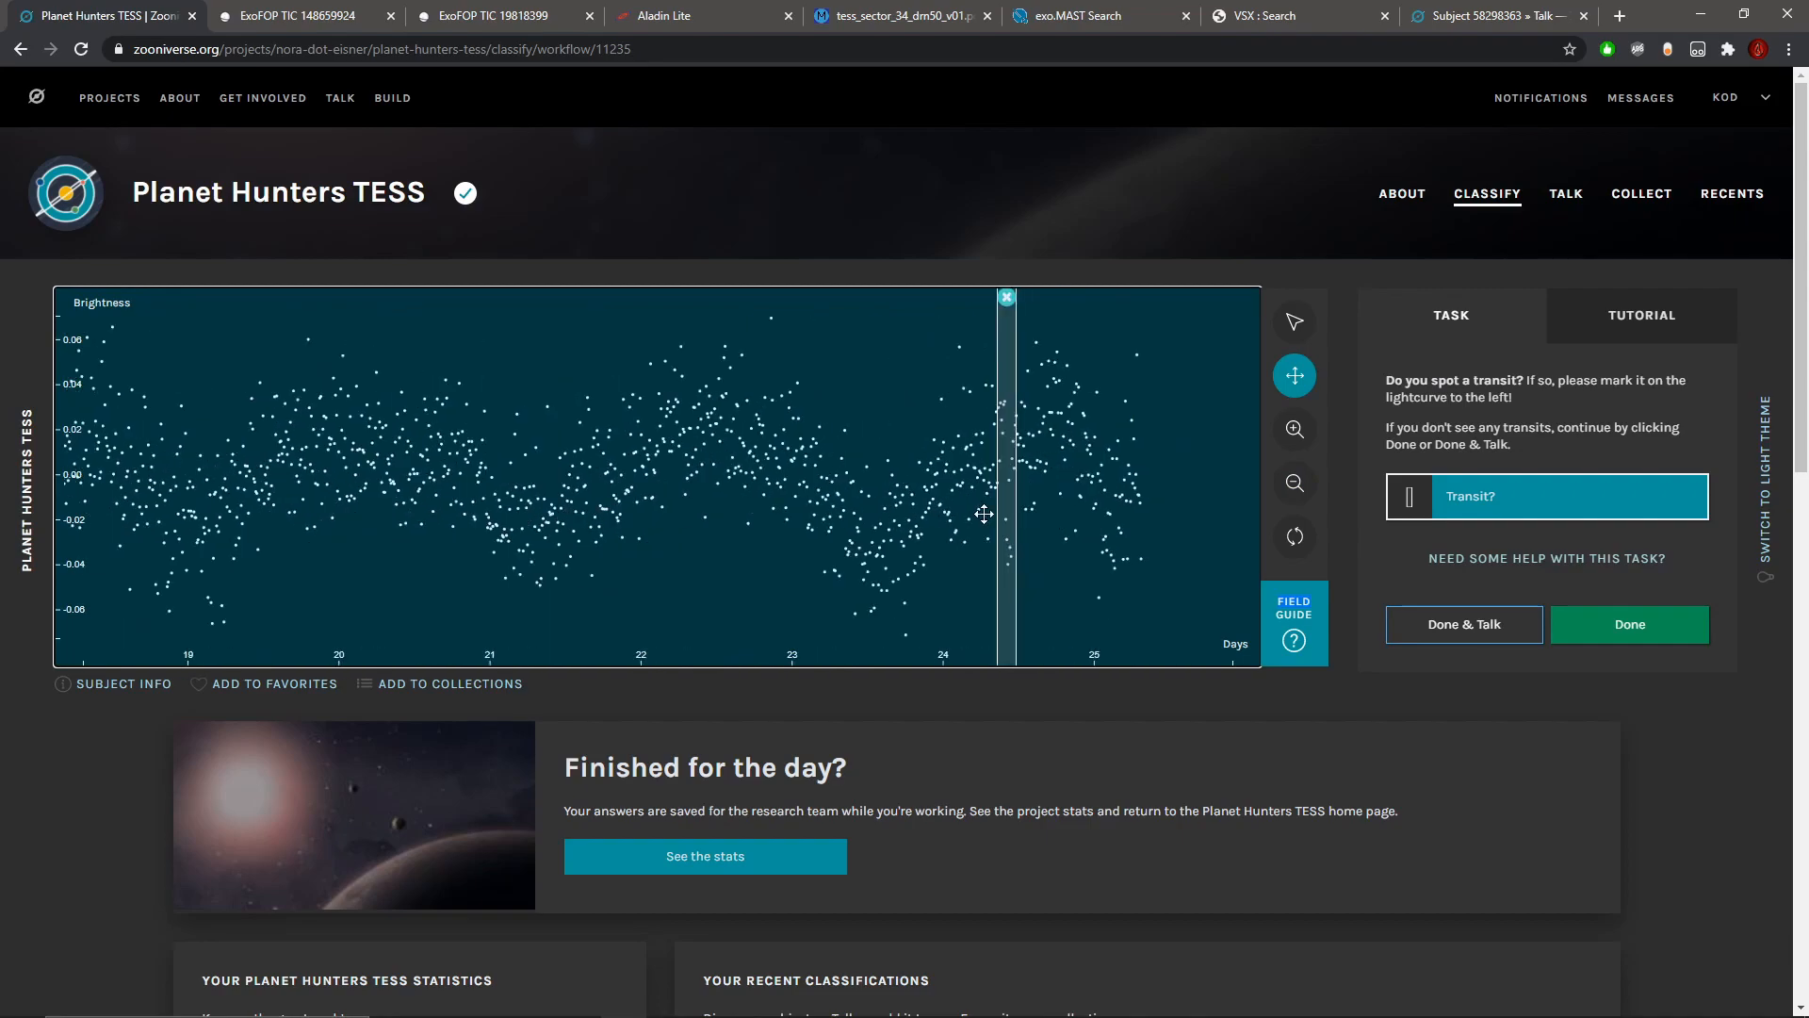
pyautogui.click(1310, 490)
pyautogui.click(1312, 492)
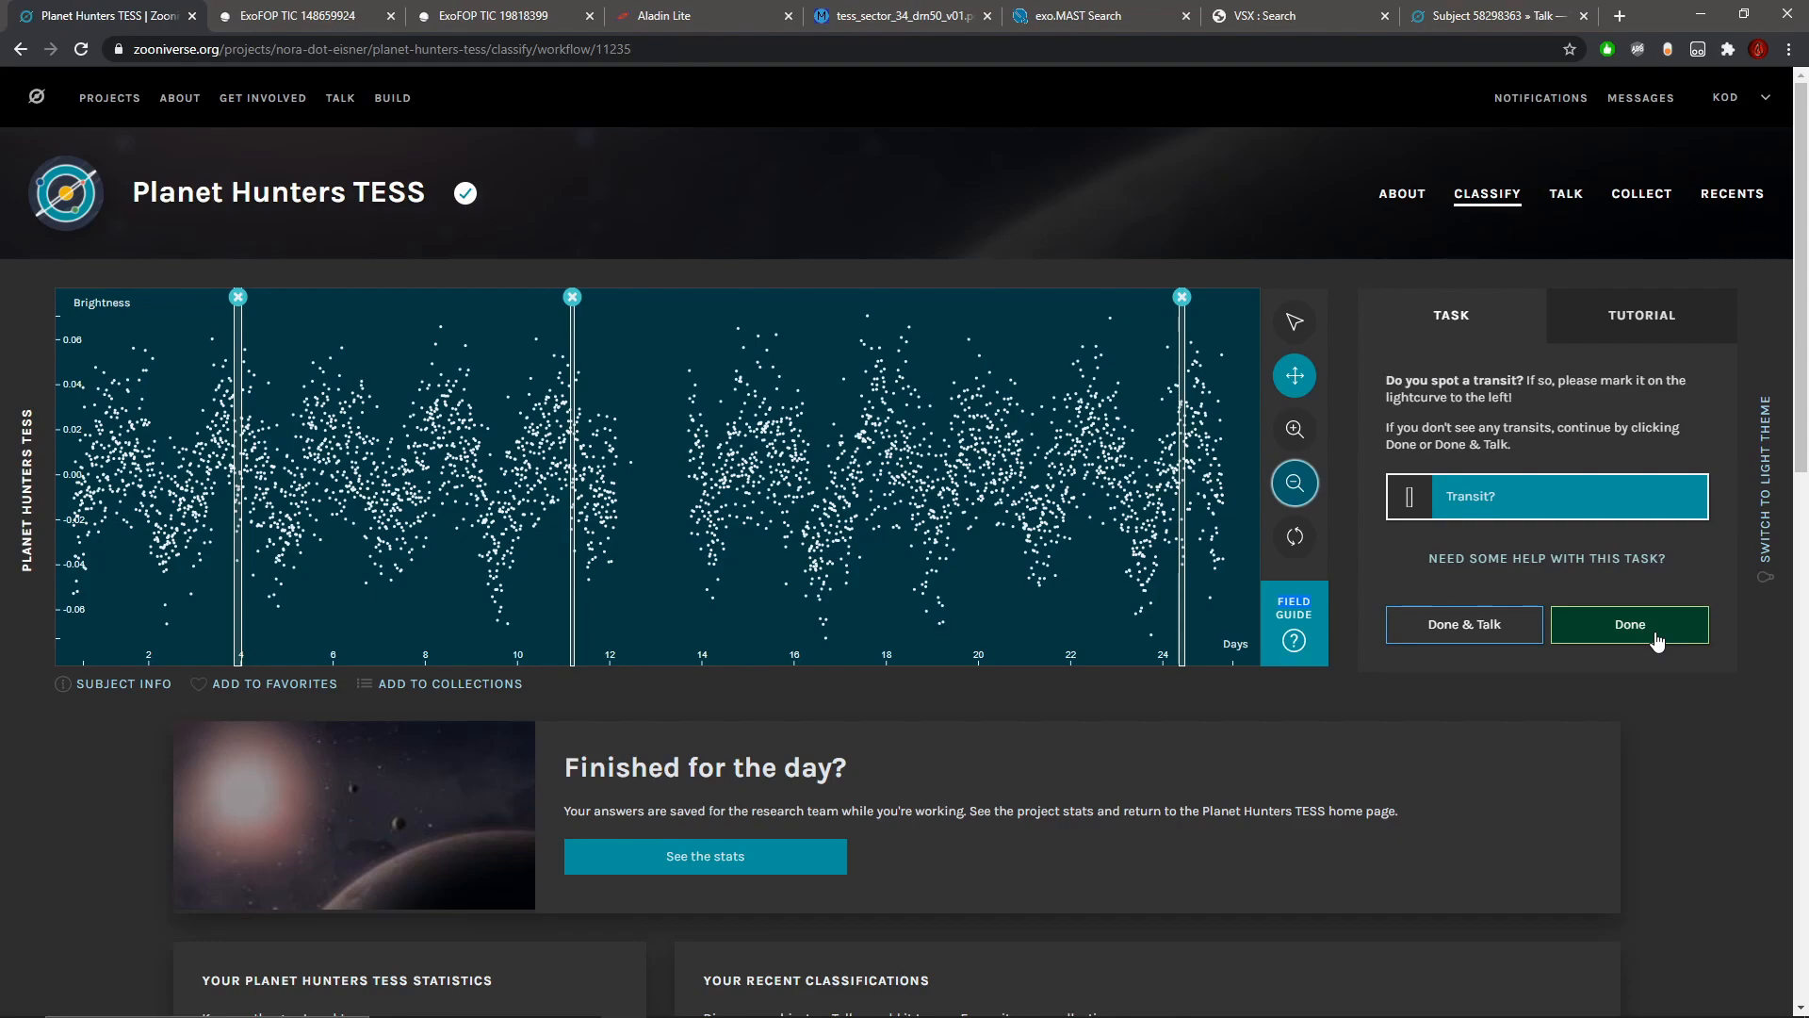
# Step: Submit the classification to its Talk page and start a note reading "#possibletransits day 4.0 and 24.4"
pyautogui.click(1501, 637)
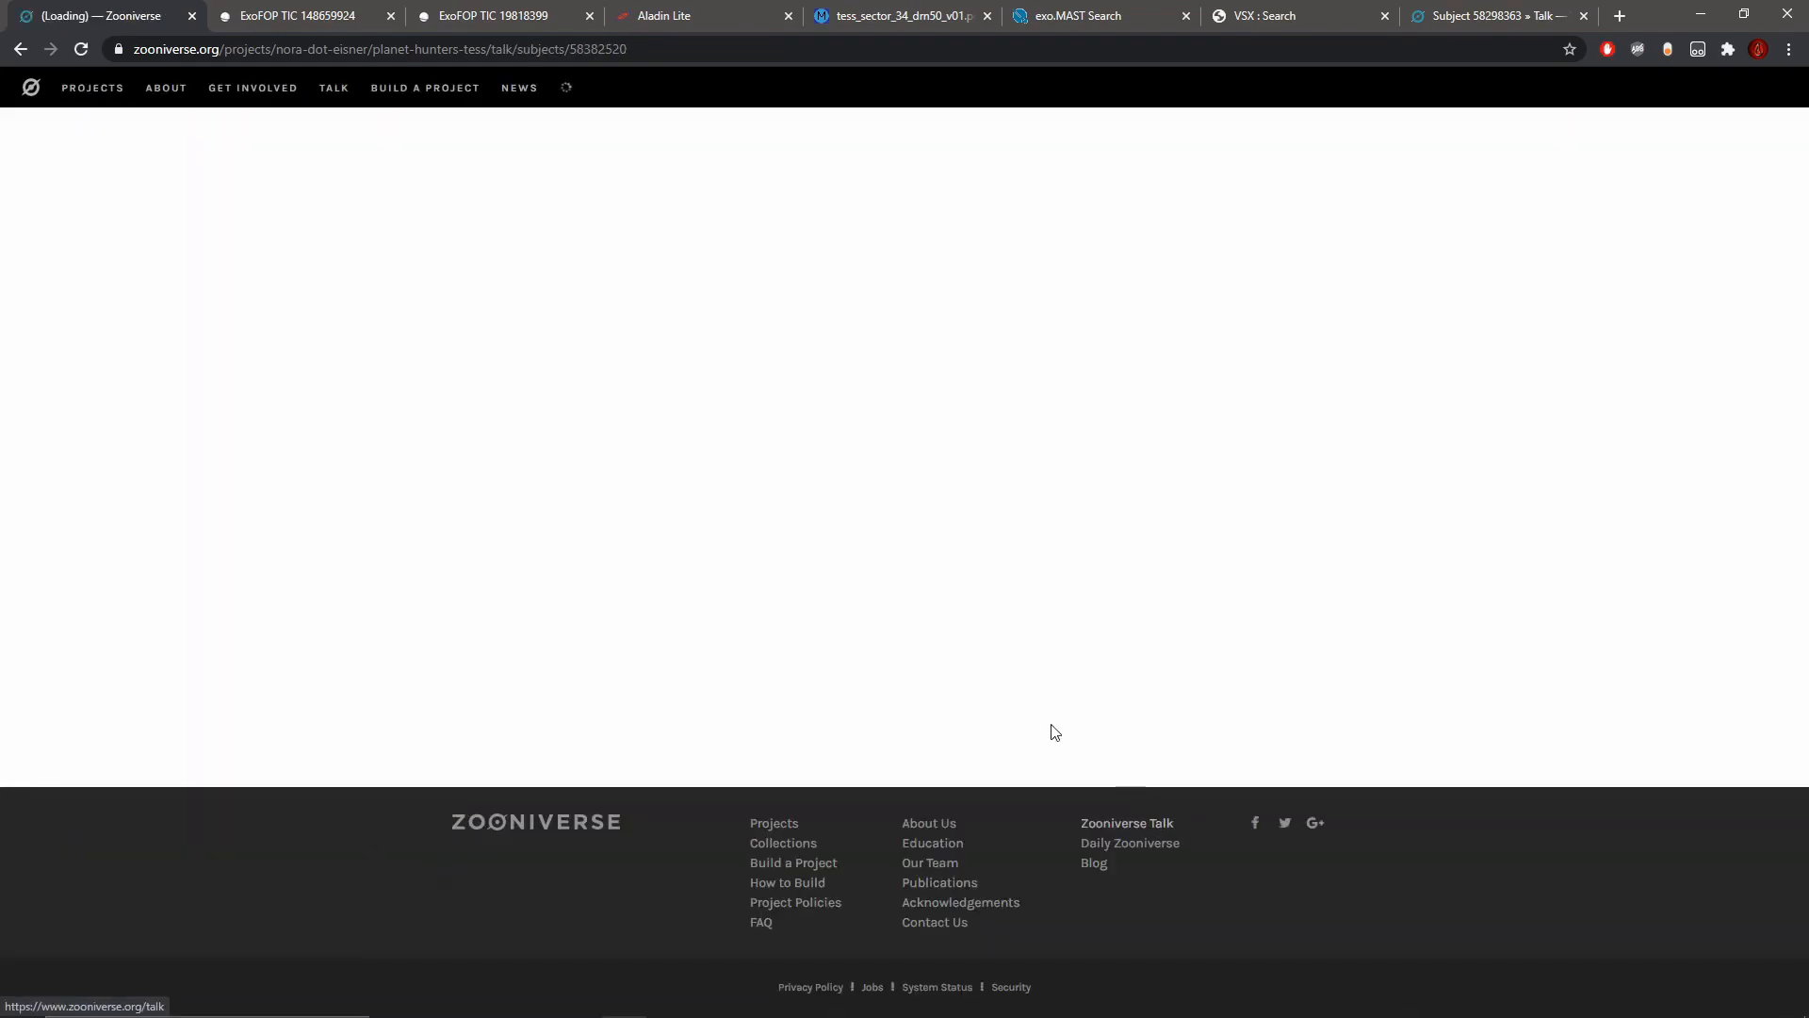
pyautogui.scroll(-5, 952, 618)
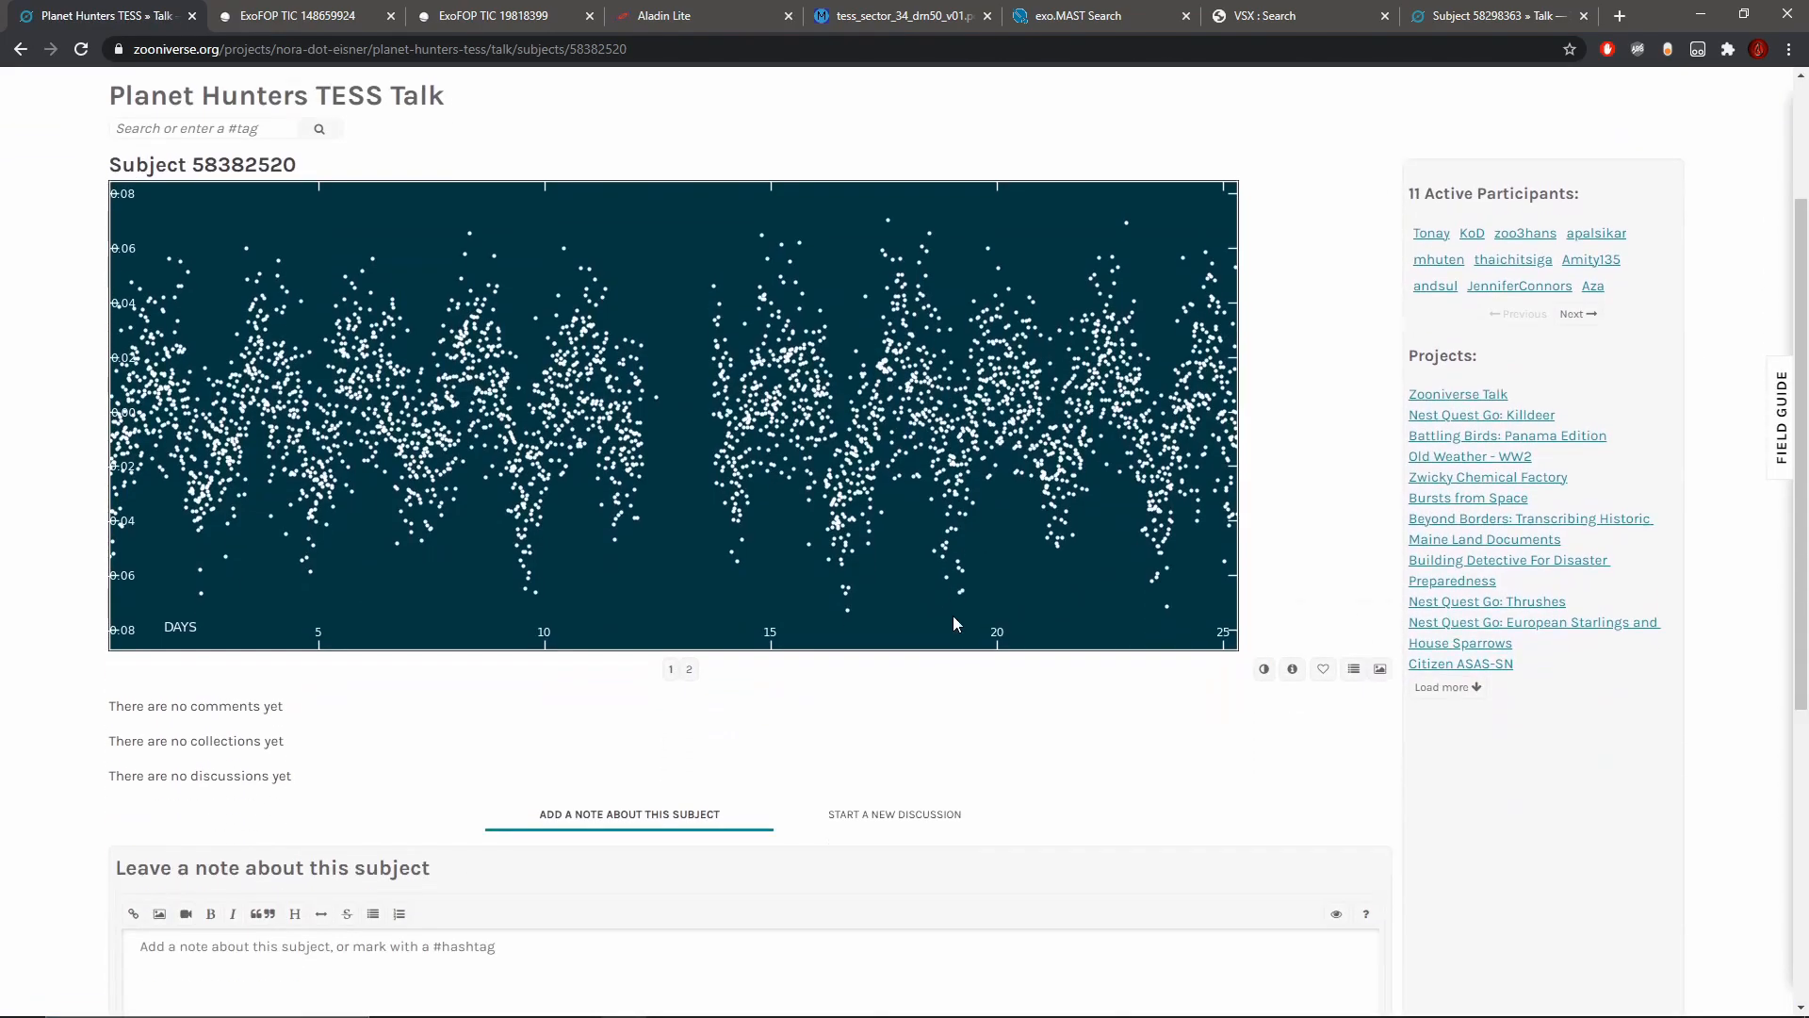
pyautogui.click(761, 806)
pyautogui.write('#')
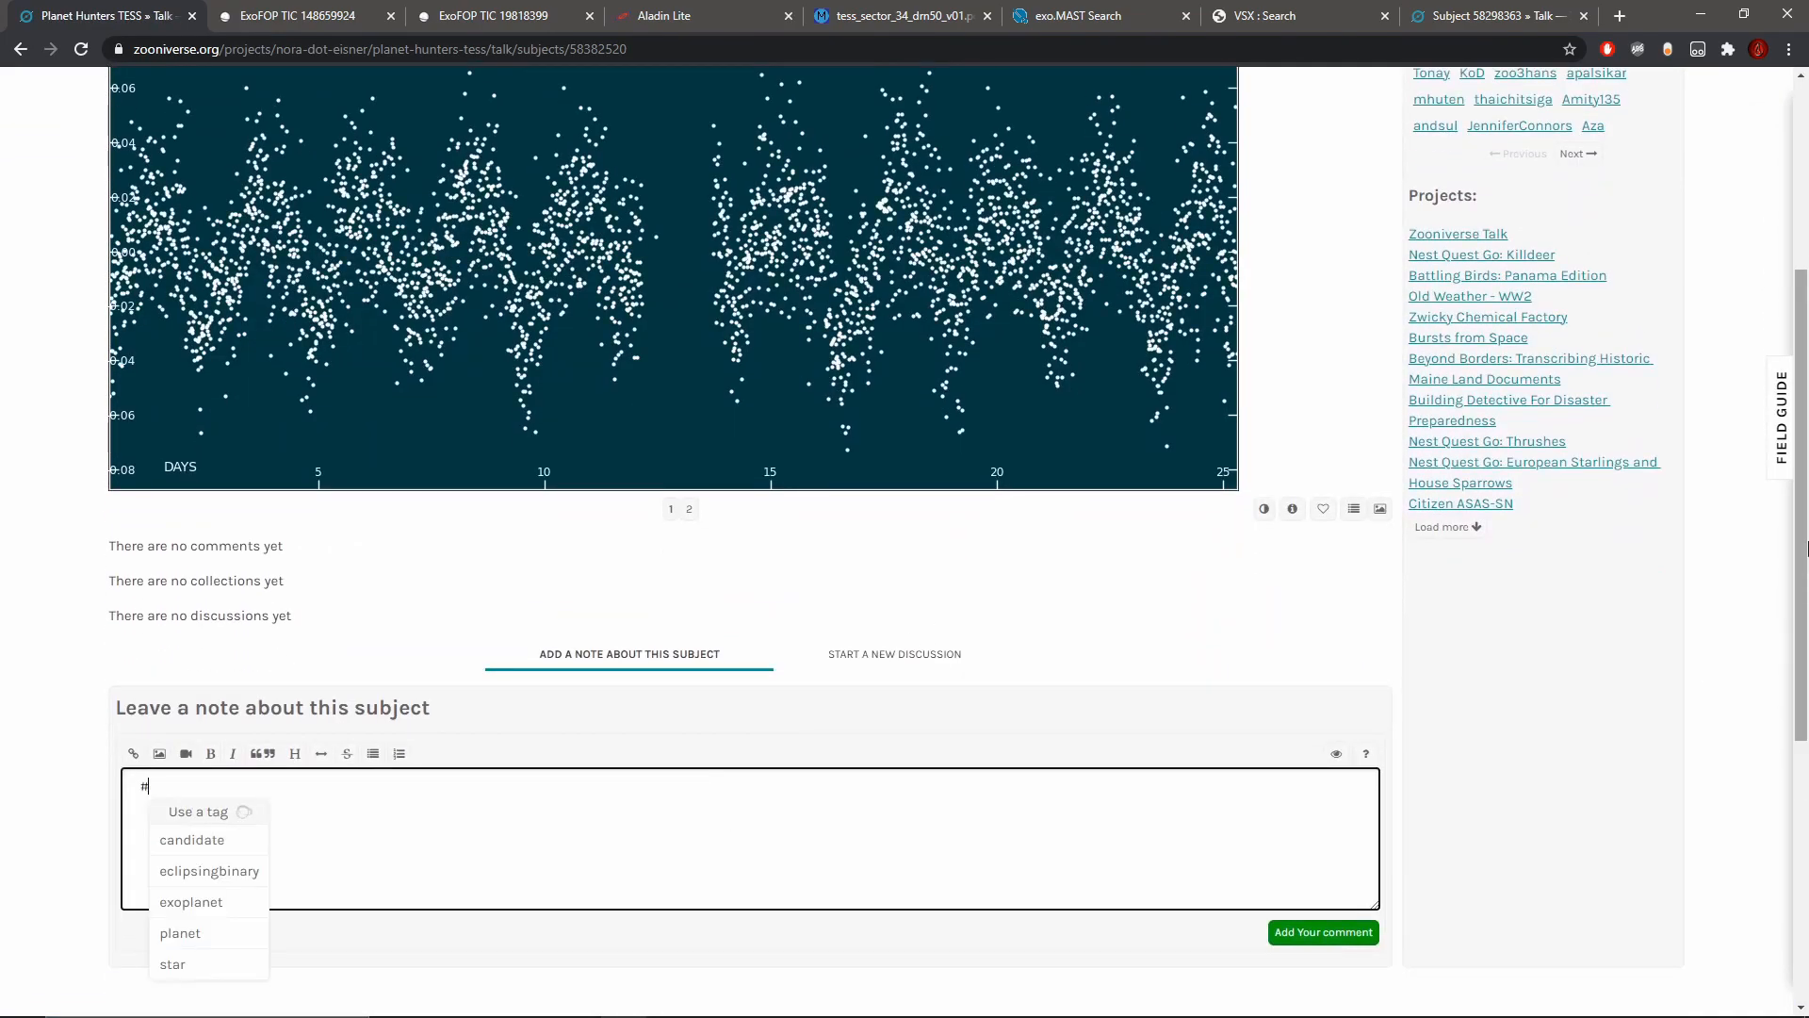
pyautogui.write('possibletransits day 4.0 and 24.4')
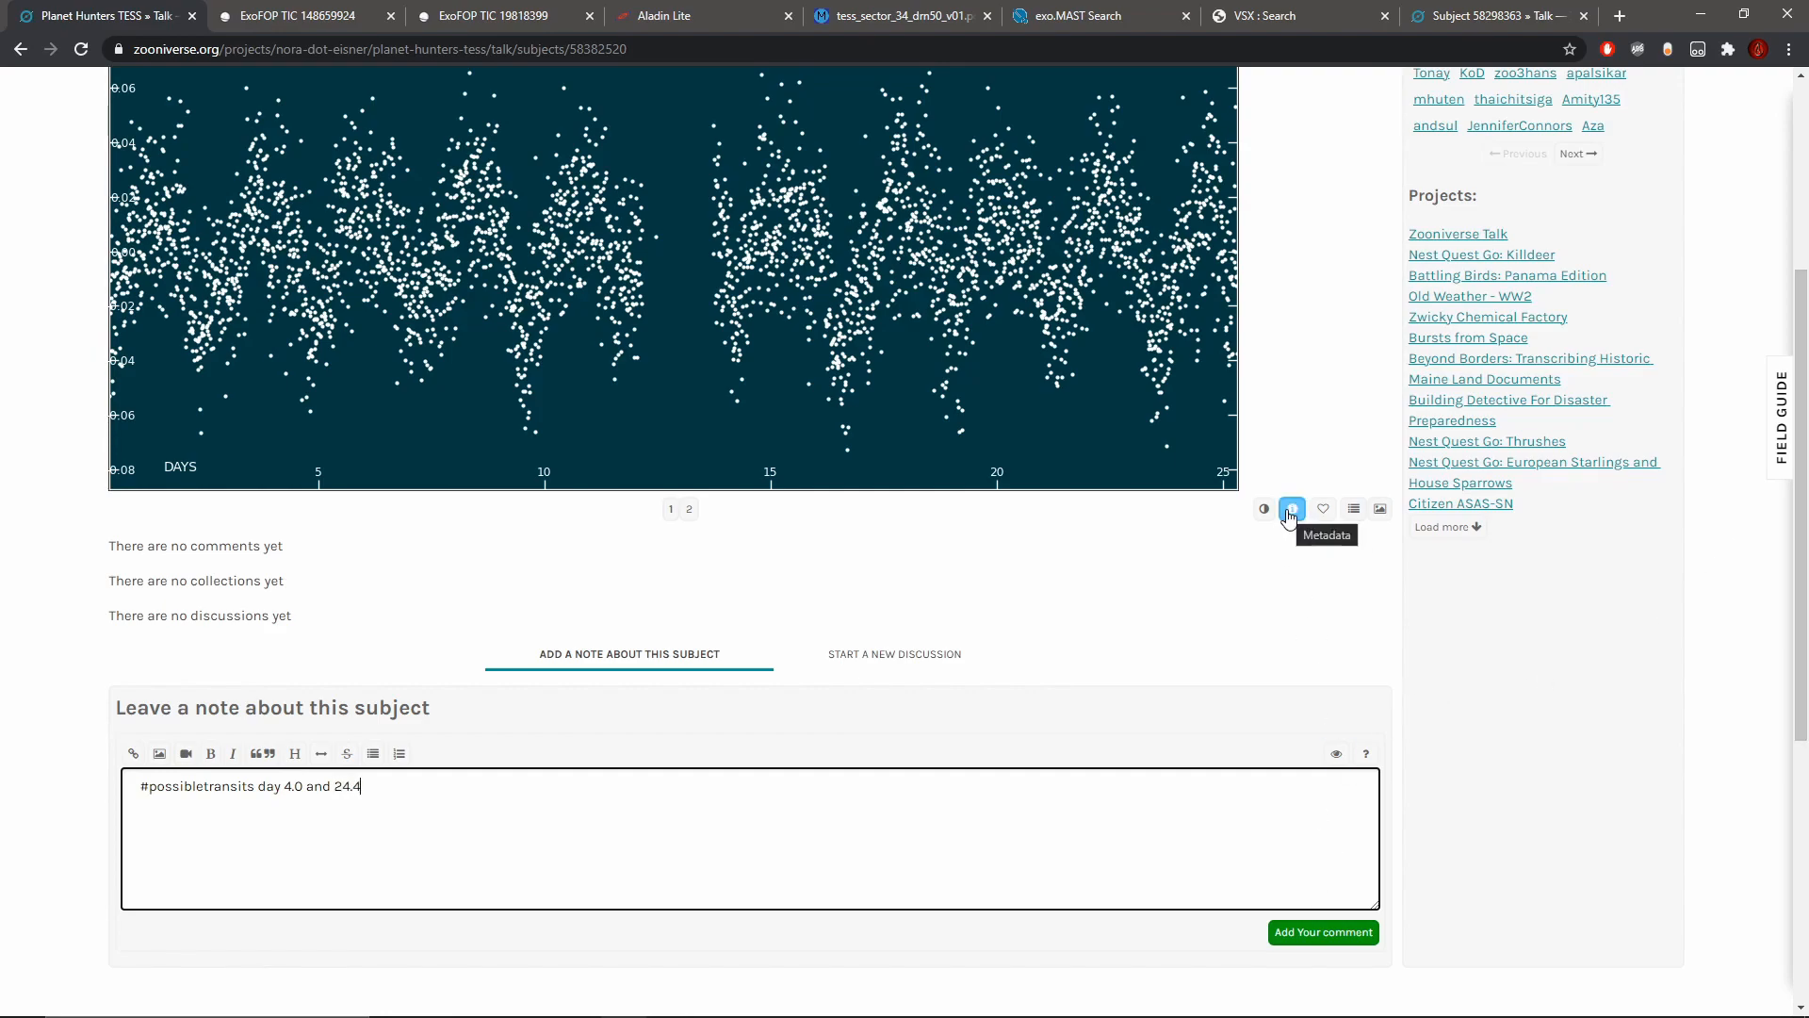
# Step: Open the star's ExoFOP page from the subject metadata, copy its HD designation and close the metadata in Talk
pyautogui.click(1289, 513)
pyautogui.click(1037, 487)
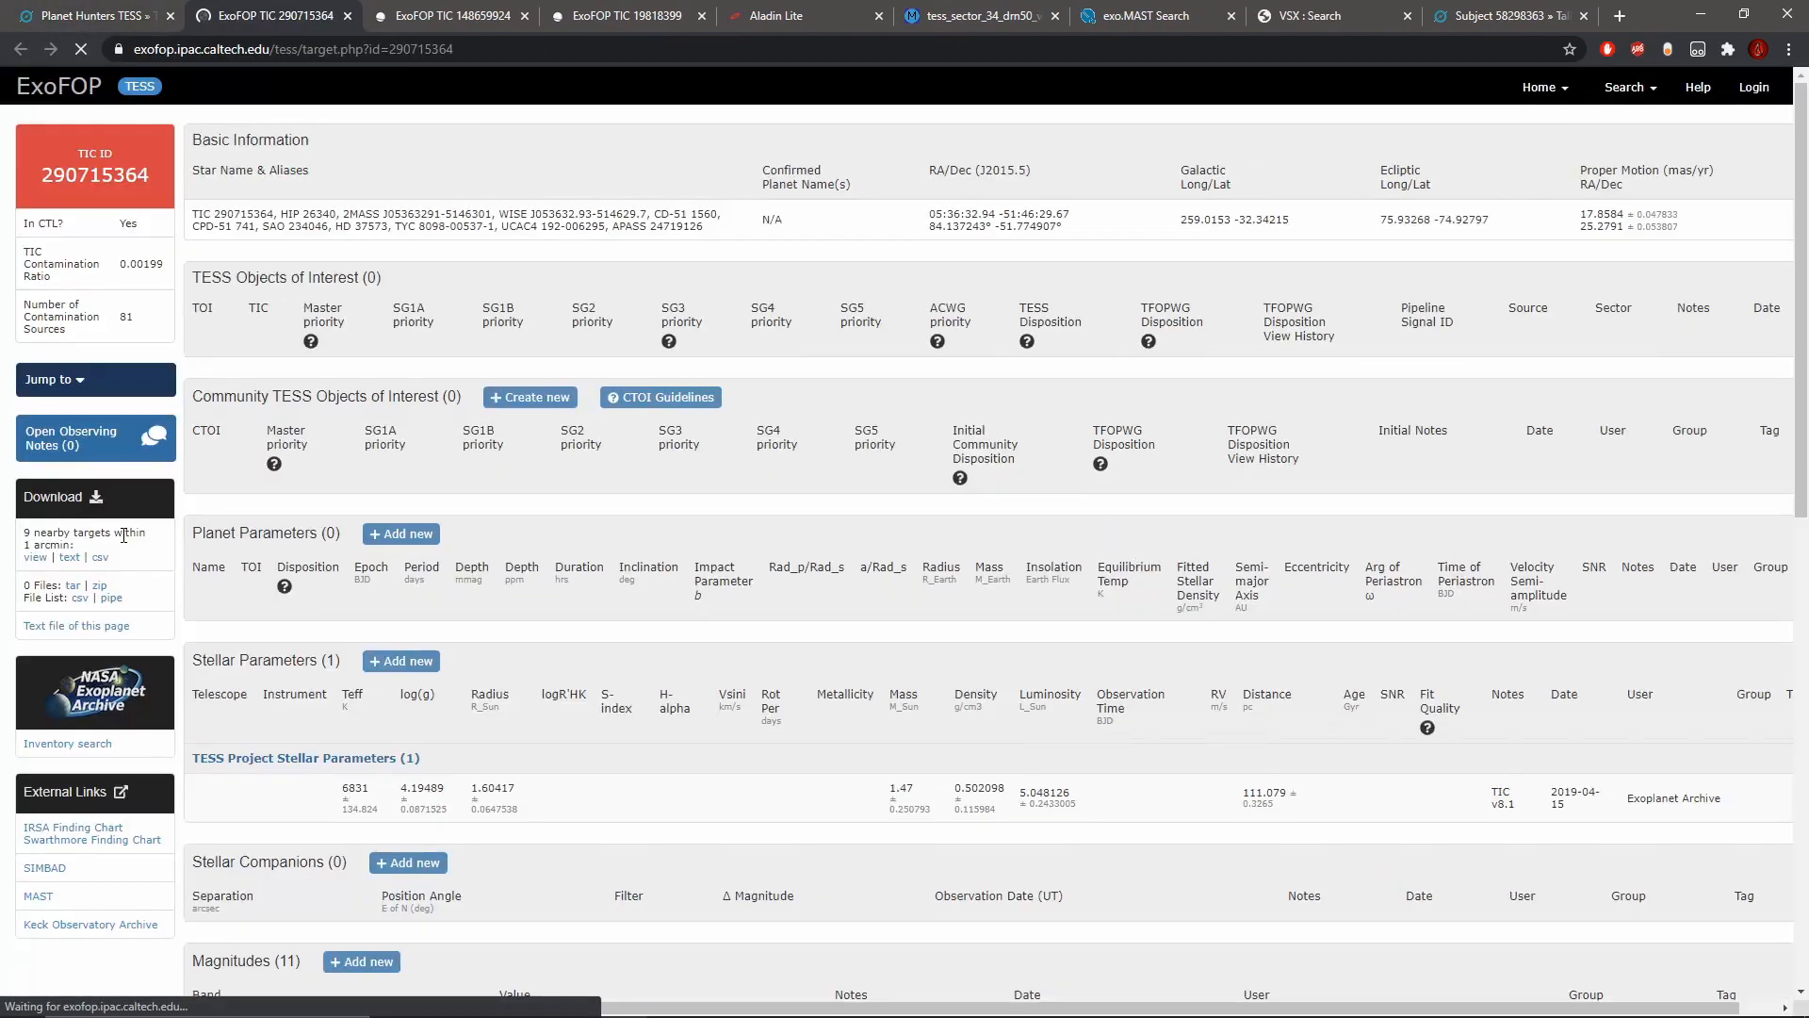
pyautogui.moveTo(338, 227); pyautogui.dragTo(385, 230)
pyautogui.rightClick(388, 230)
pyautogui.click(414, 242)
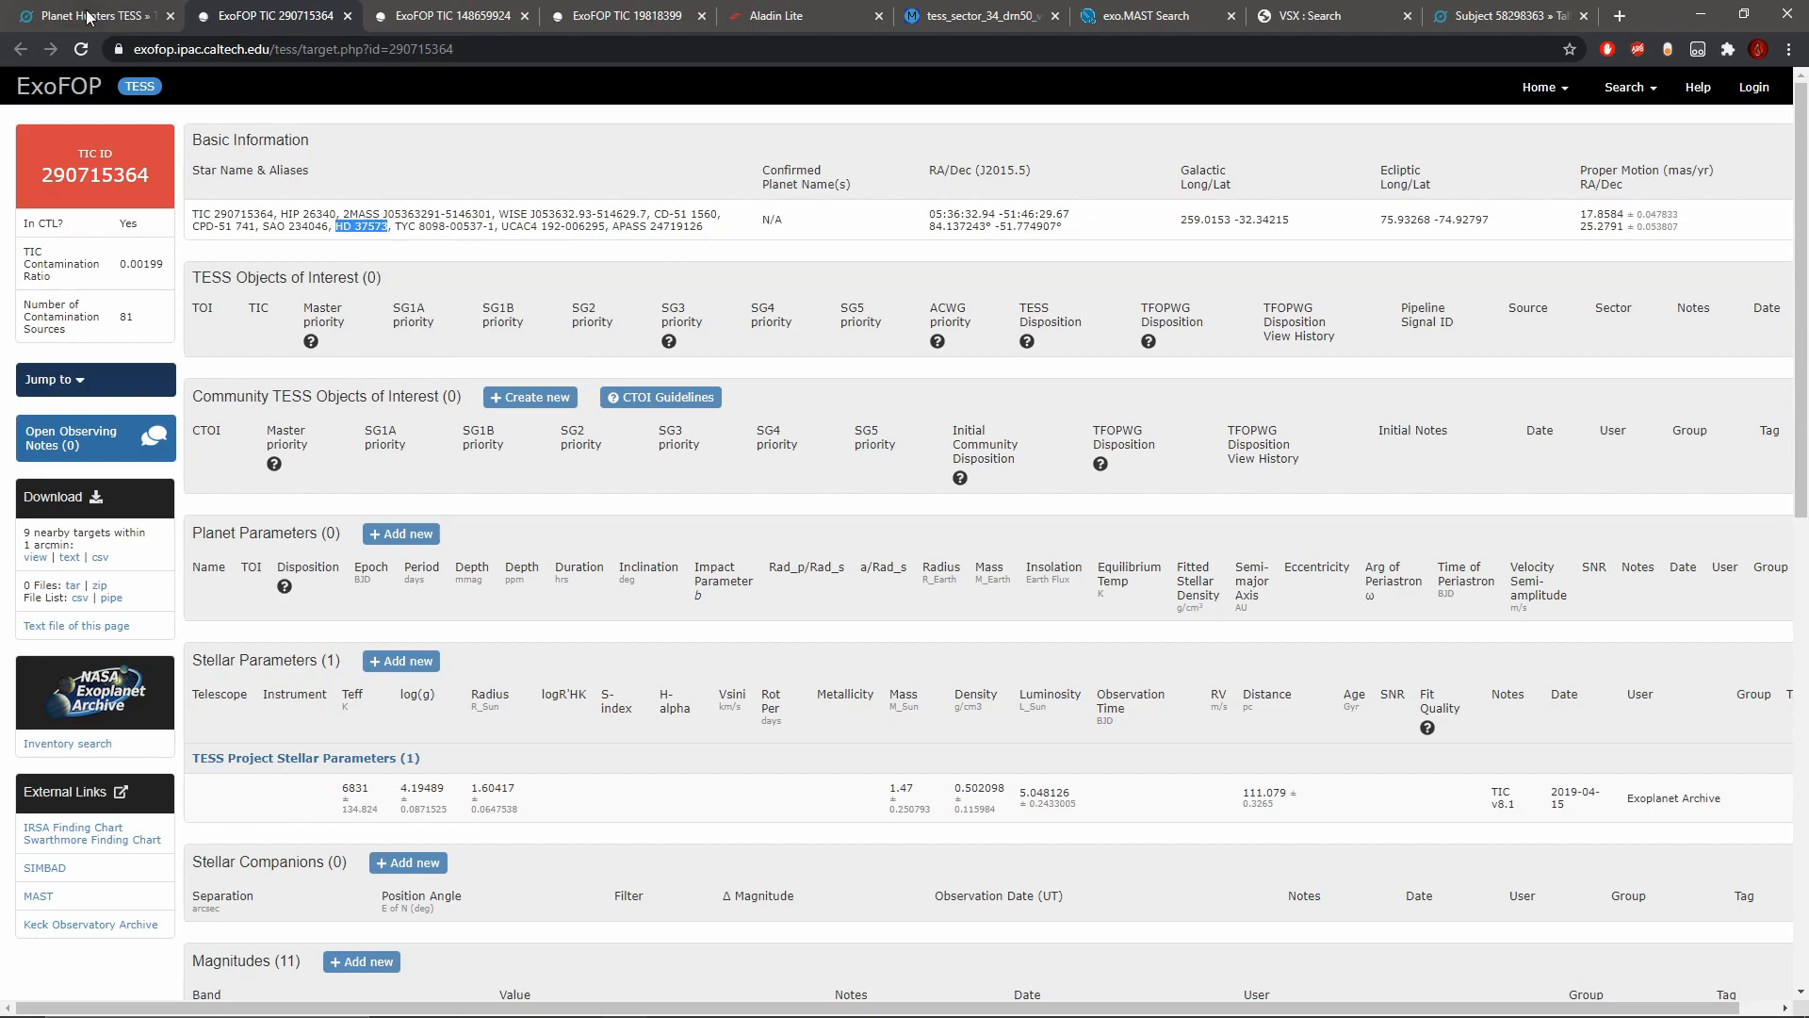
pyautogui.click(85, 11)
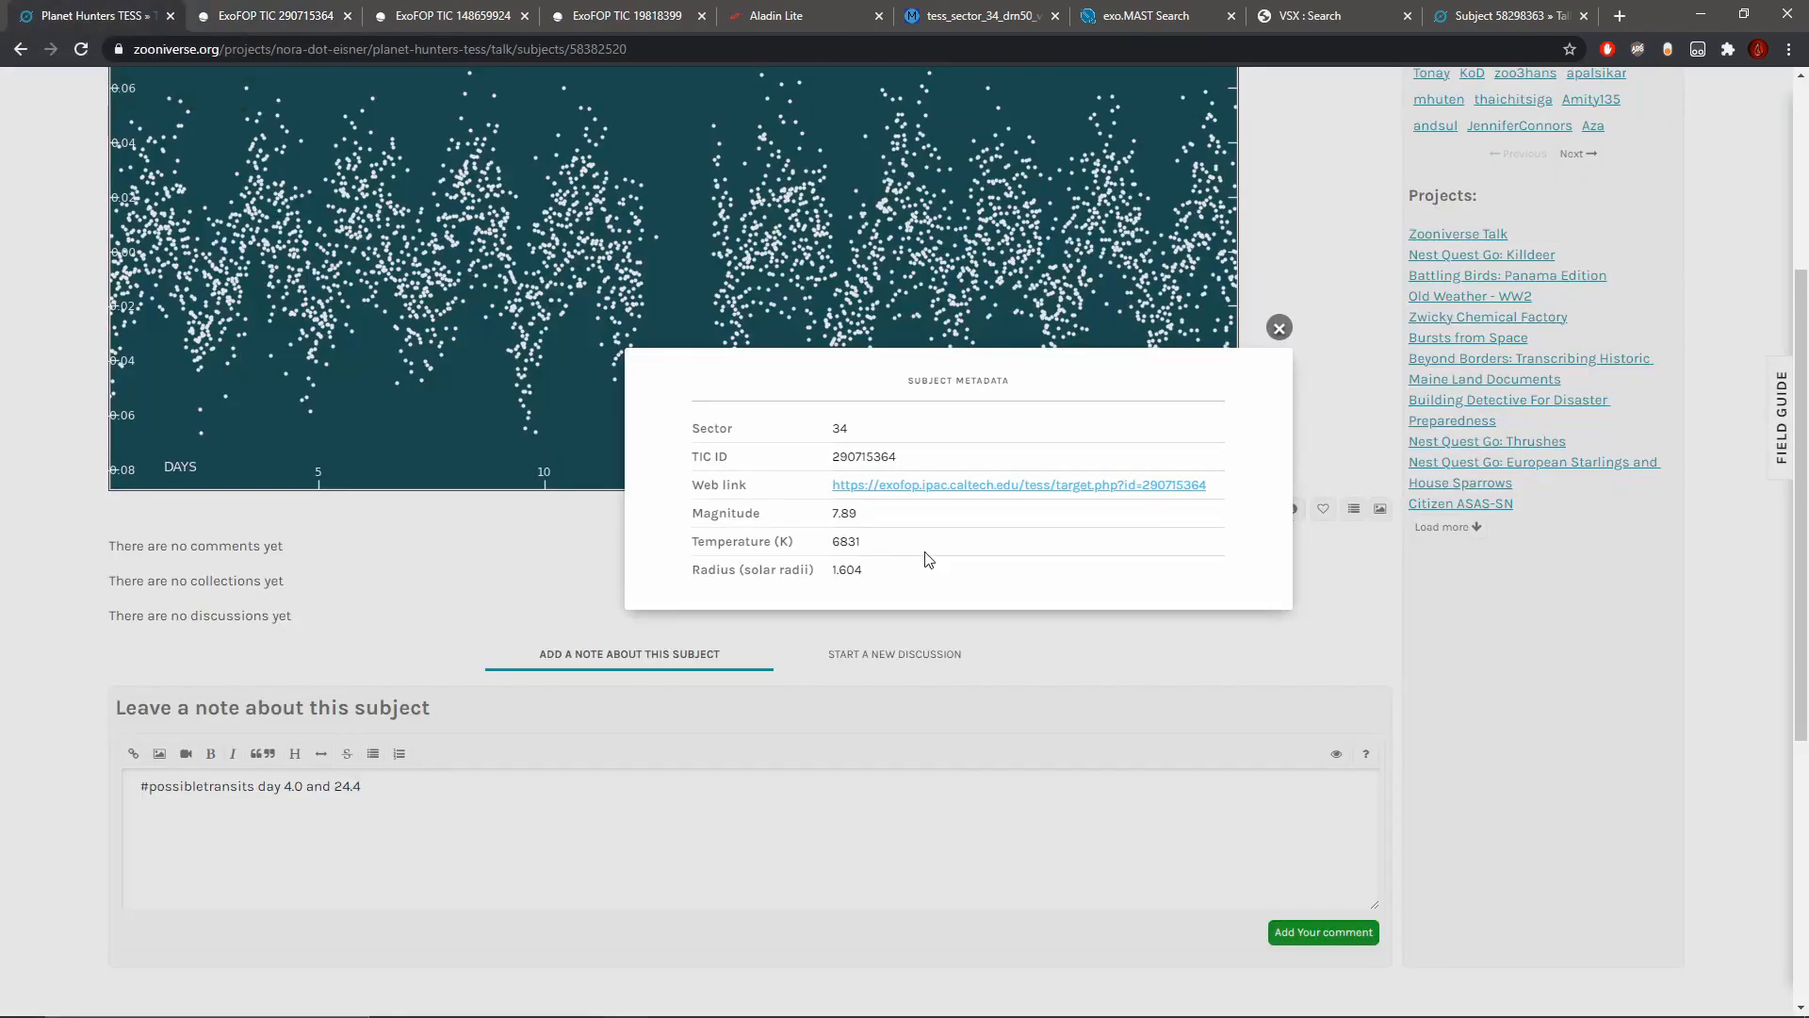
pyautogui.click(1277, 324)
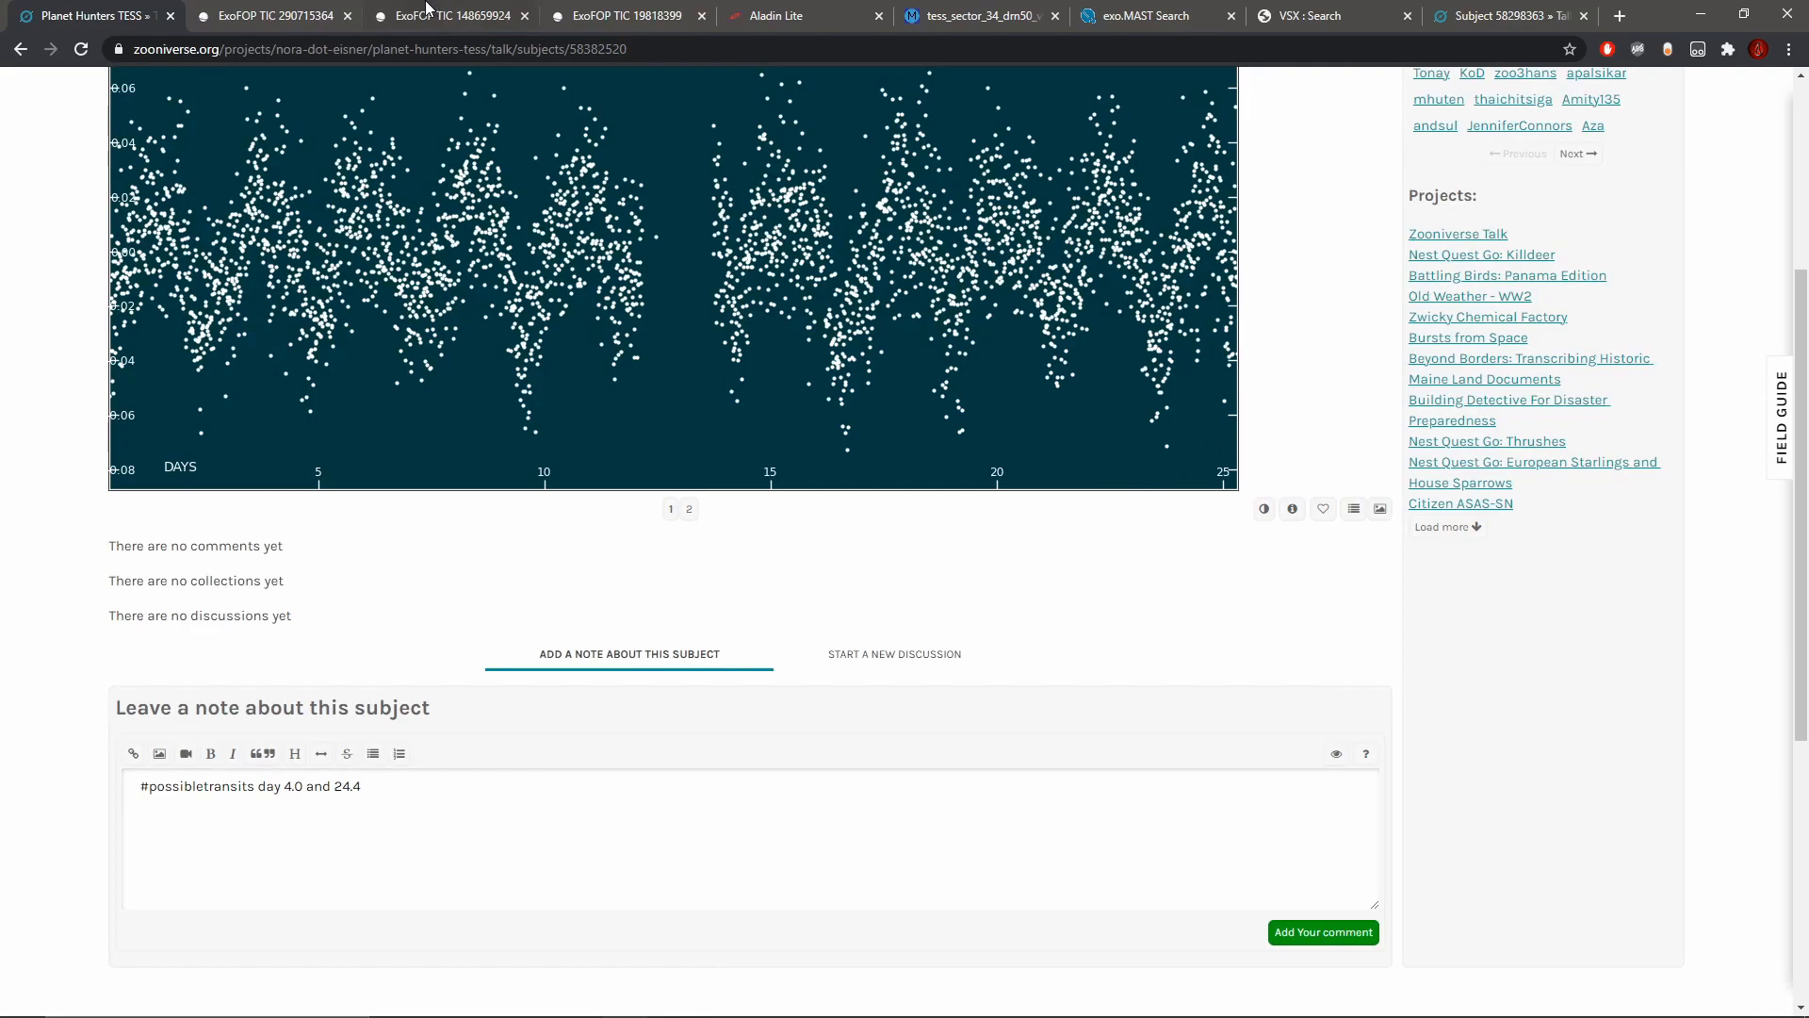
# Step: Copy the HD designation on the ExoFOP page and open the SIMBAD entry for HD 37573 through its external link
pyautogui.click(277, 13)
pyautogui.moveTo(336, 226); pyautogui.dragTo(388, 230)
pyautogui.rightClick(373, 226)
pyautogui.click(401, 239)
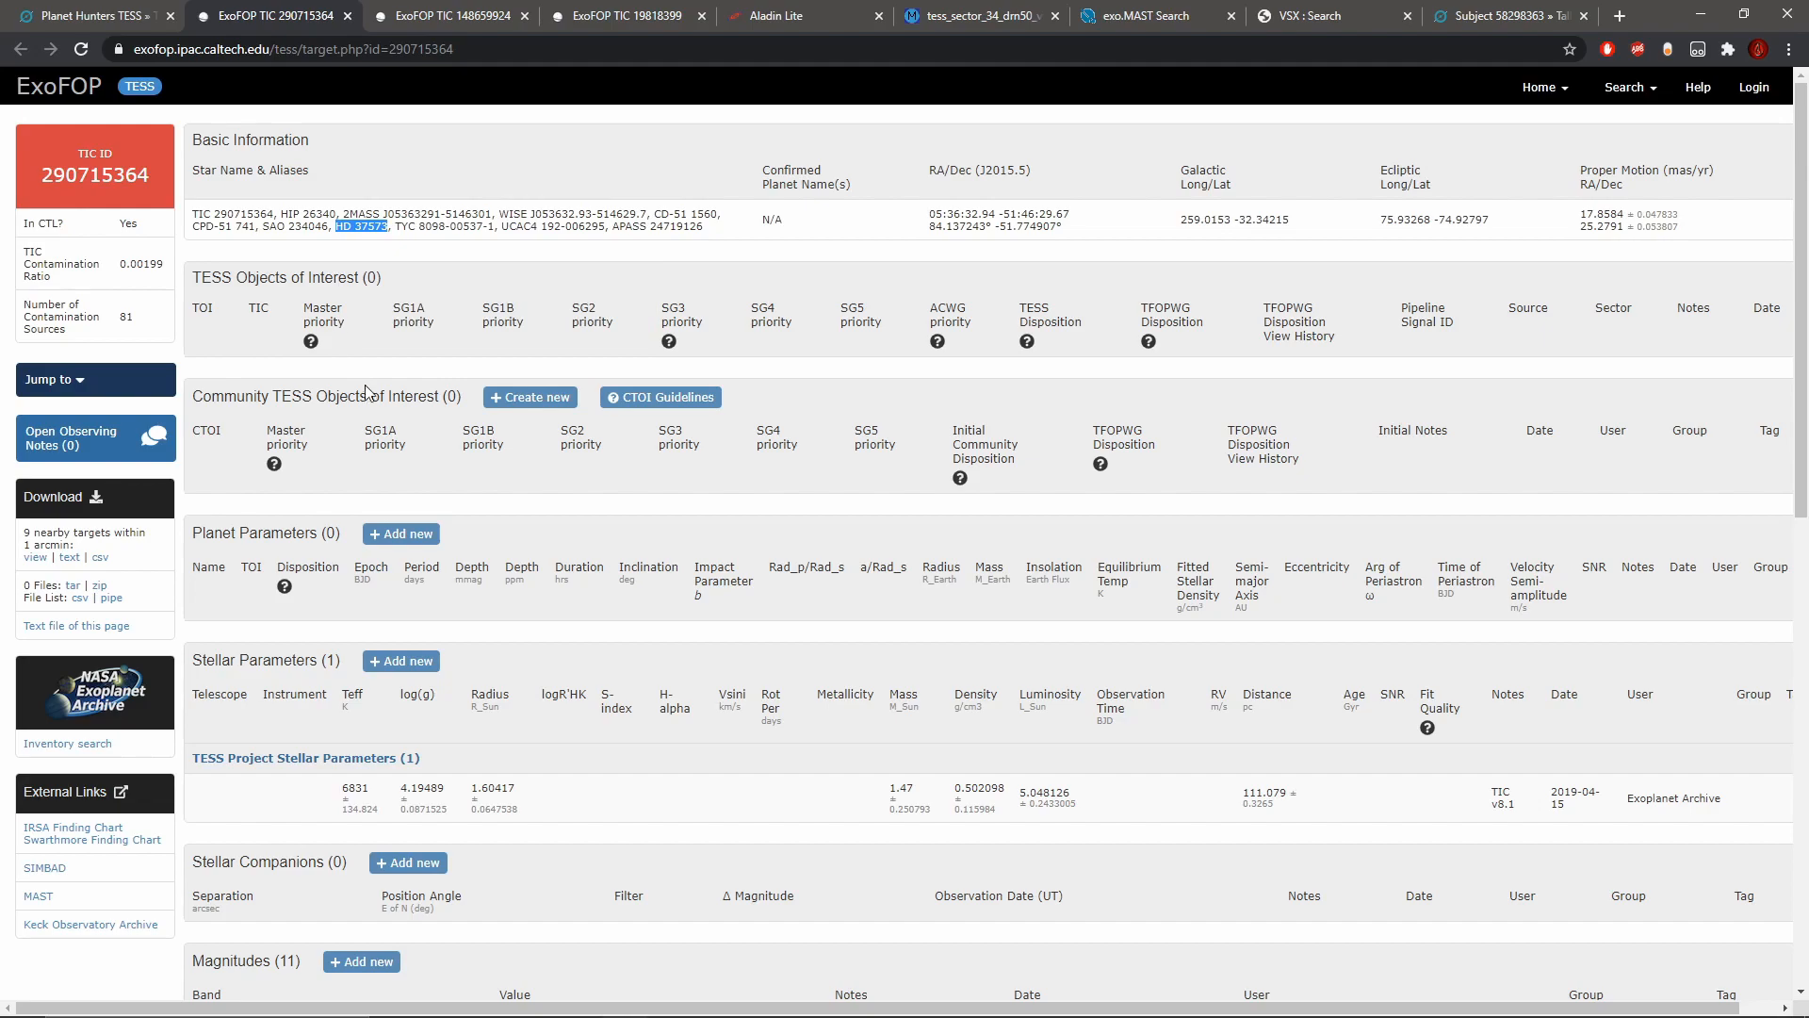
pyautogui.click(45, 868)
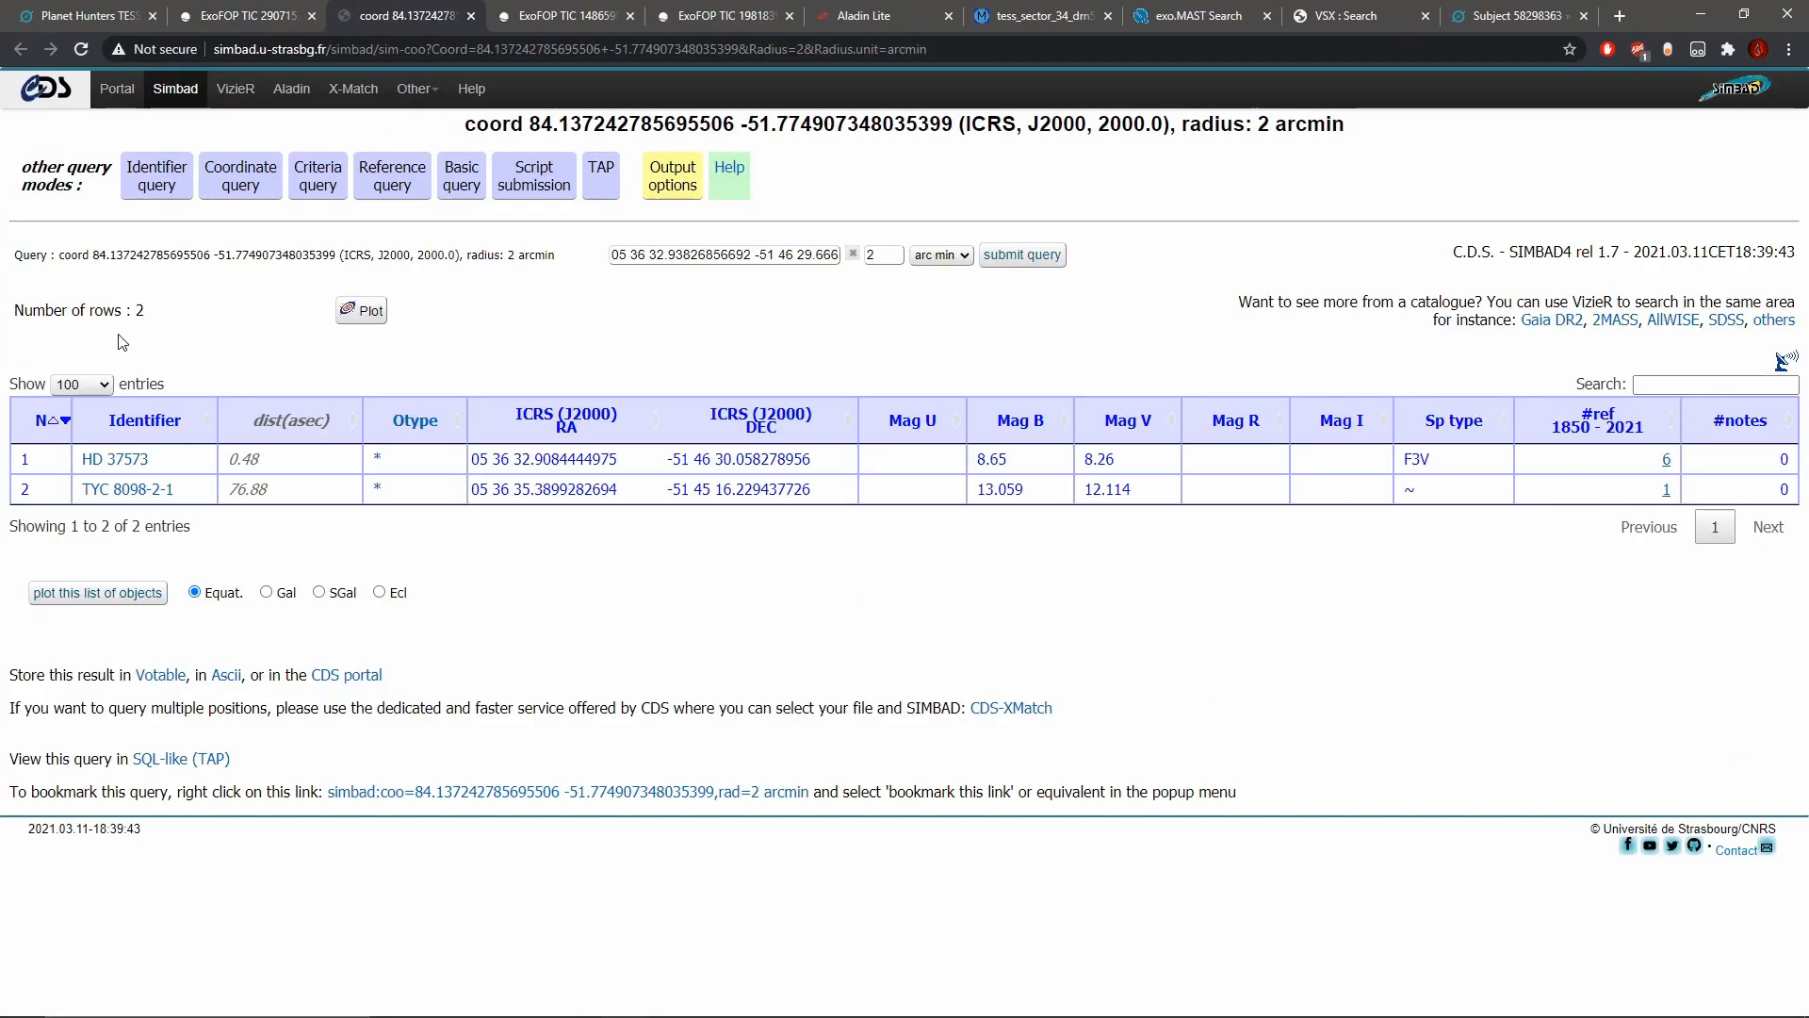
pyautogui.click(143, 457)
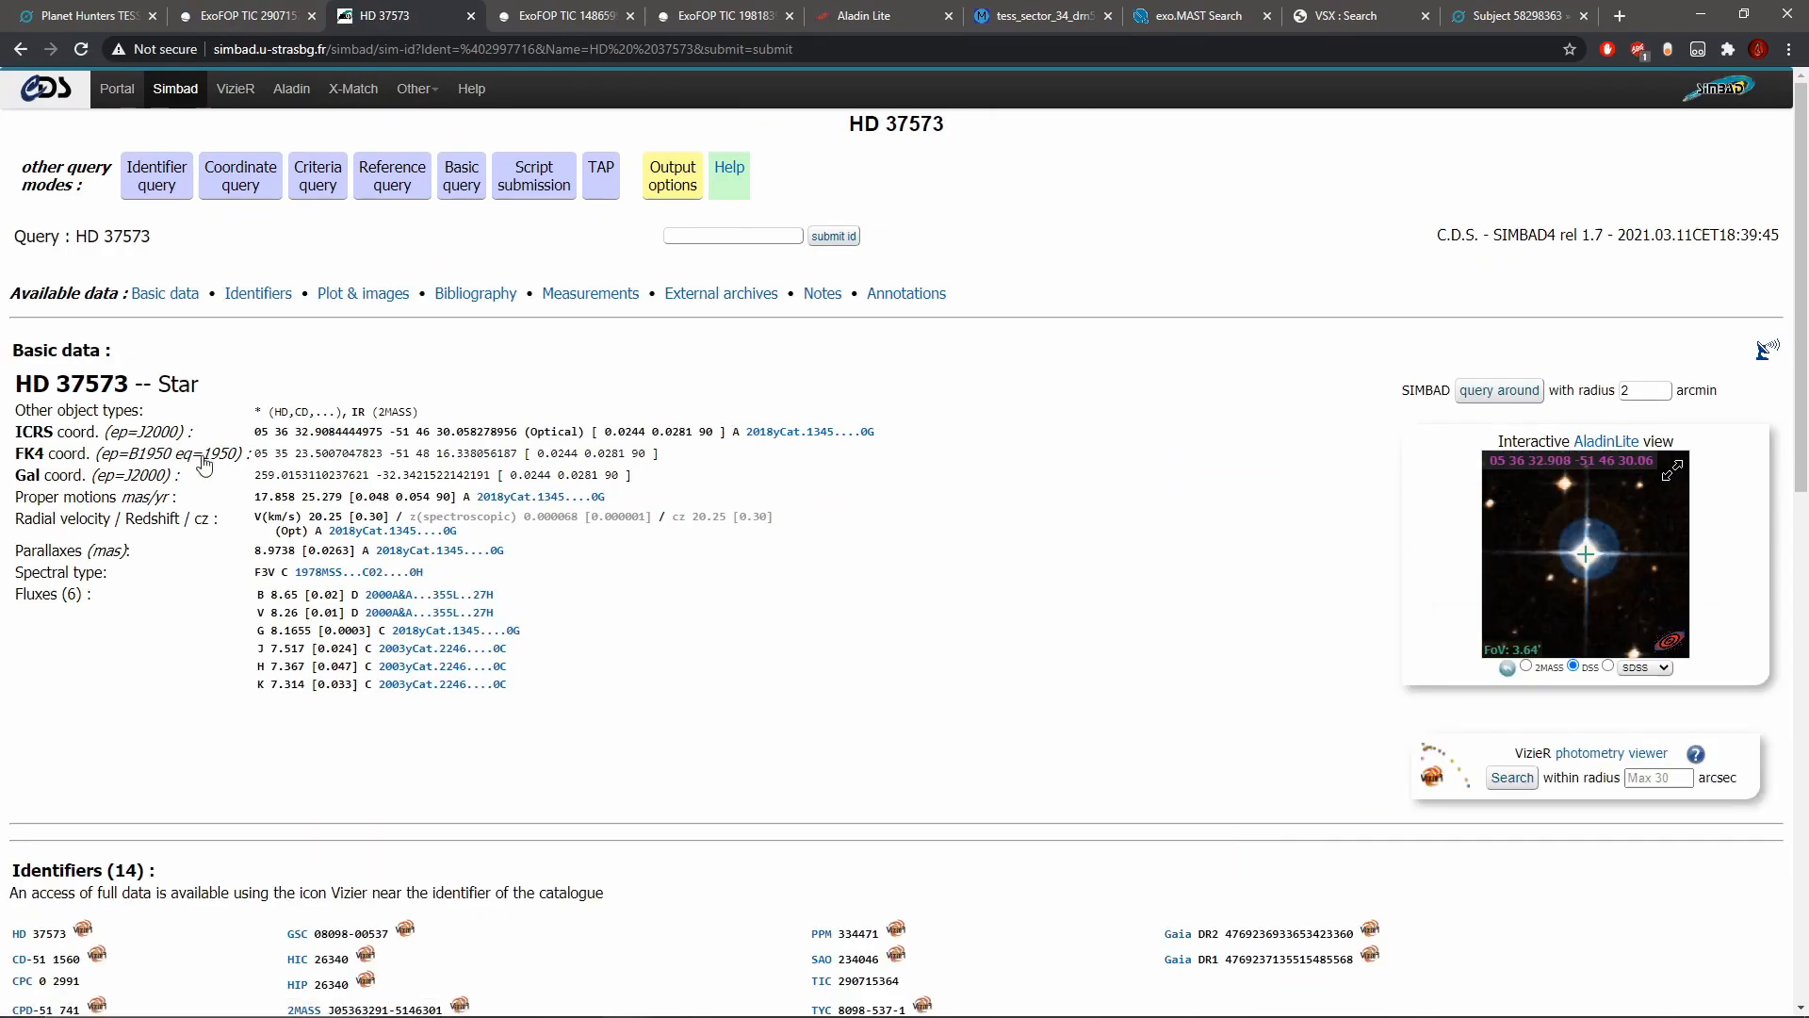
# Step: Copy the star name HD 37573 from SIMBAD onto a new line of the Talk note
pyautogui.moveTo(128, 381); pyautogui.dragTo(19, 383)
pyautogui.rightClick(42, 381)
pyautogui.click(75, 394)
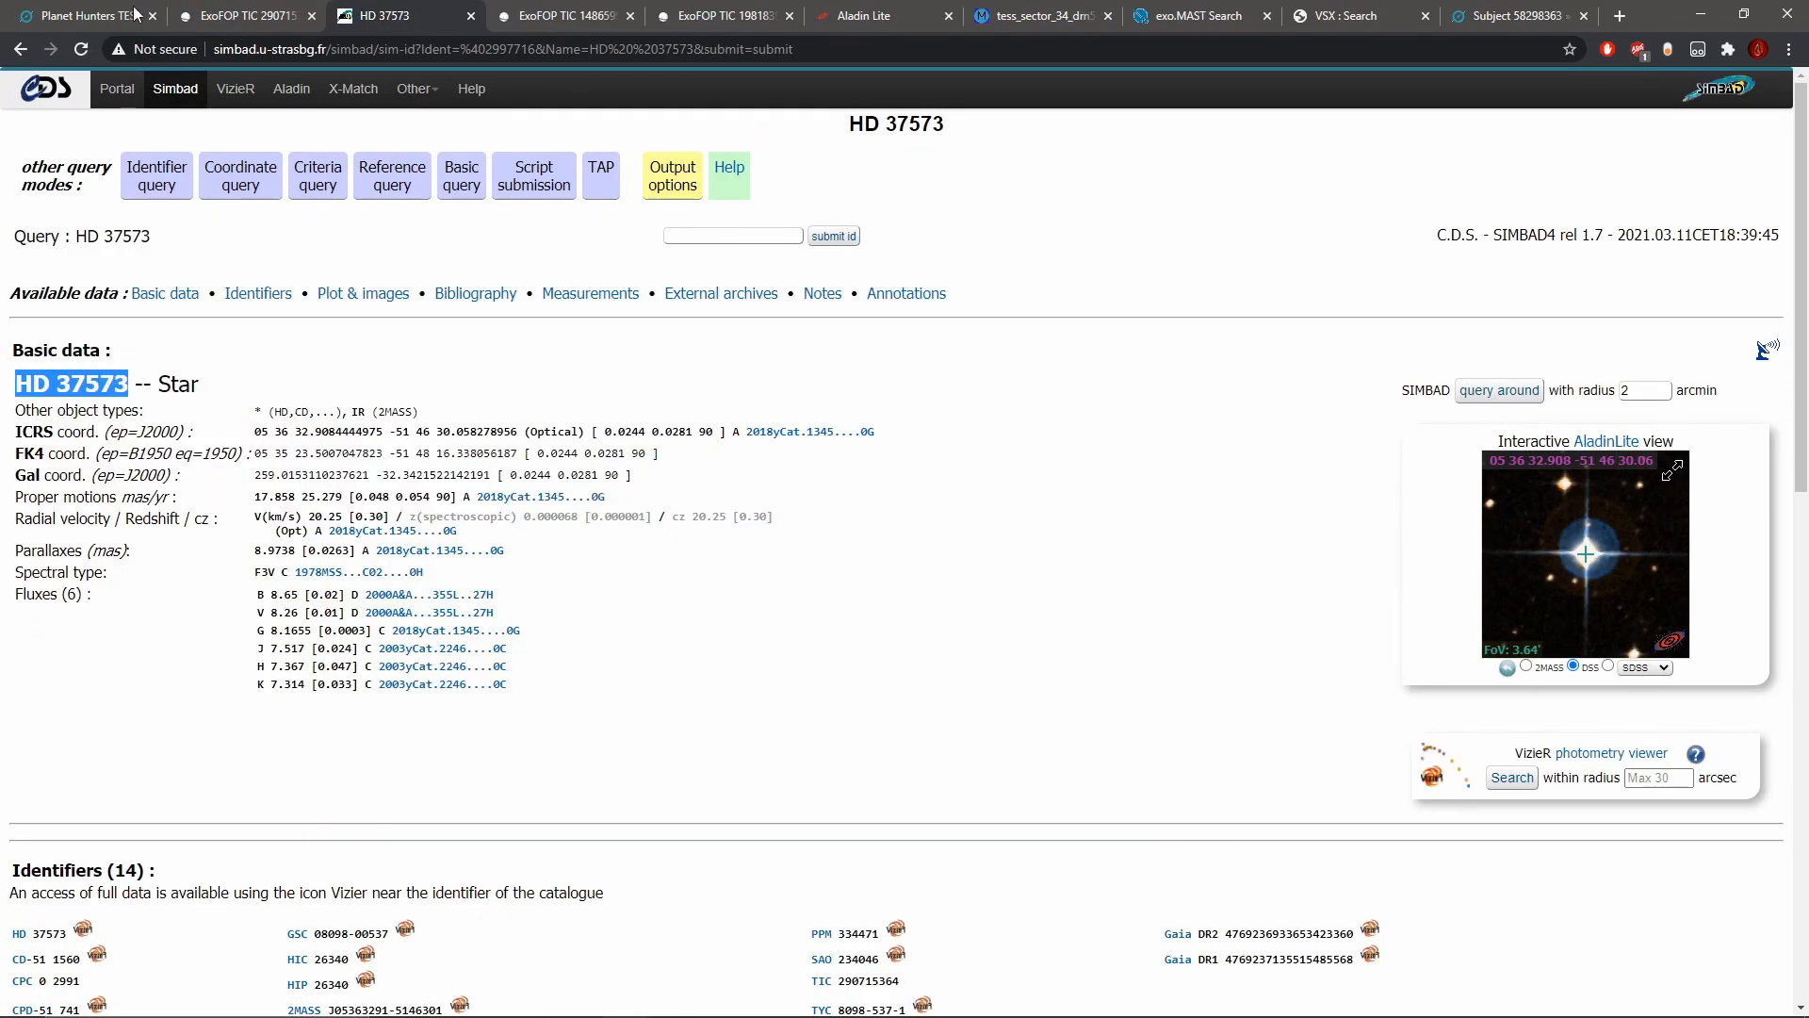
pyautogui.click(85, 16)
pyautogui.click(446, 866)
pyautogui.hotkey('ctrl', 'v')
# Step: Copy the full web address of the HD 37573 SIMBAD page
pyautogui.click(369, 19)
pyautogui.rightClick(428, 48)
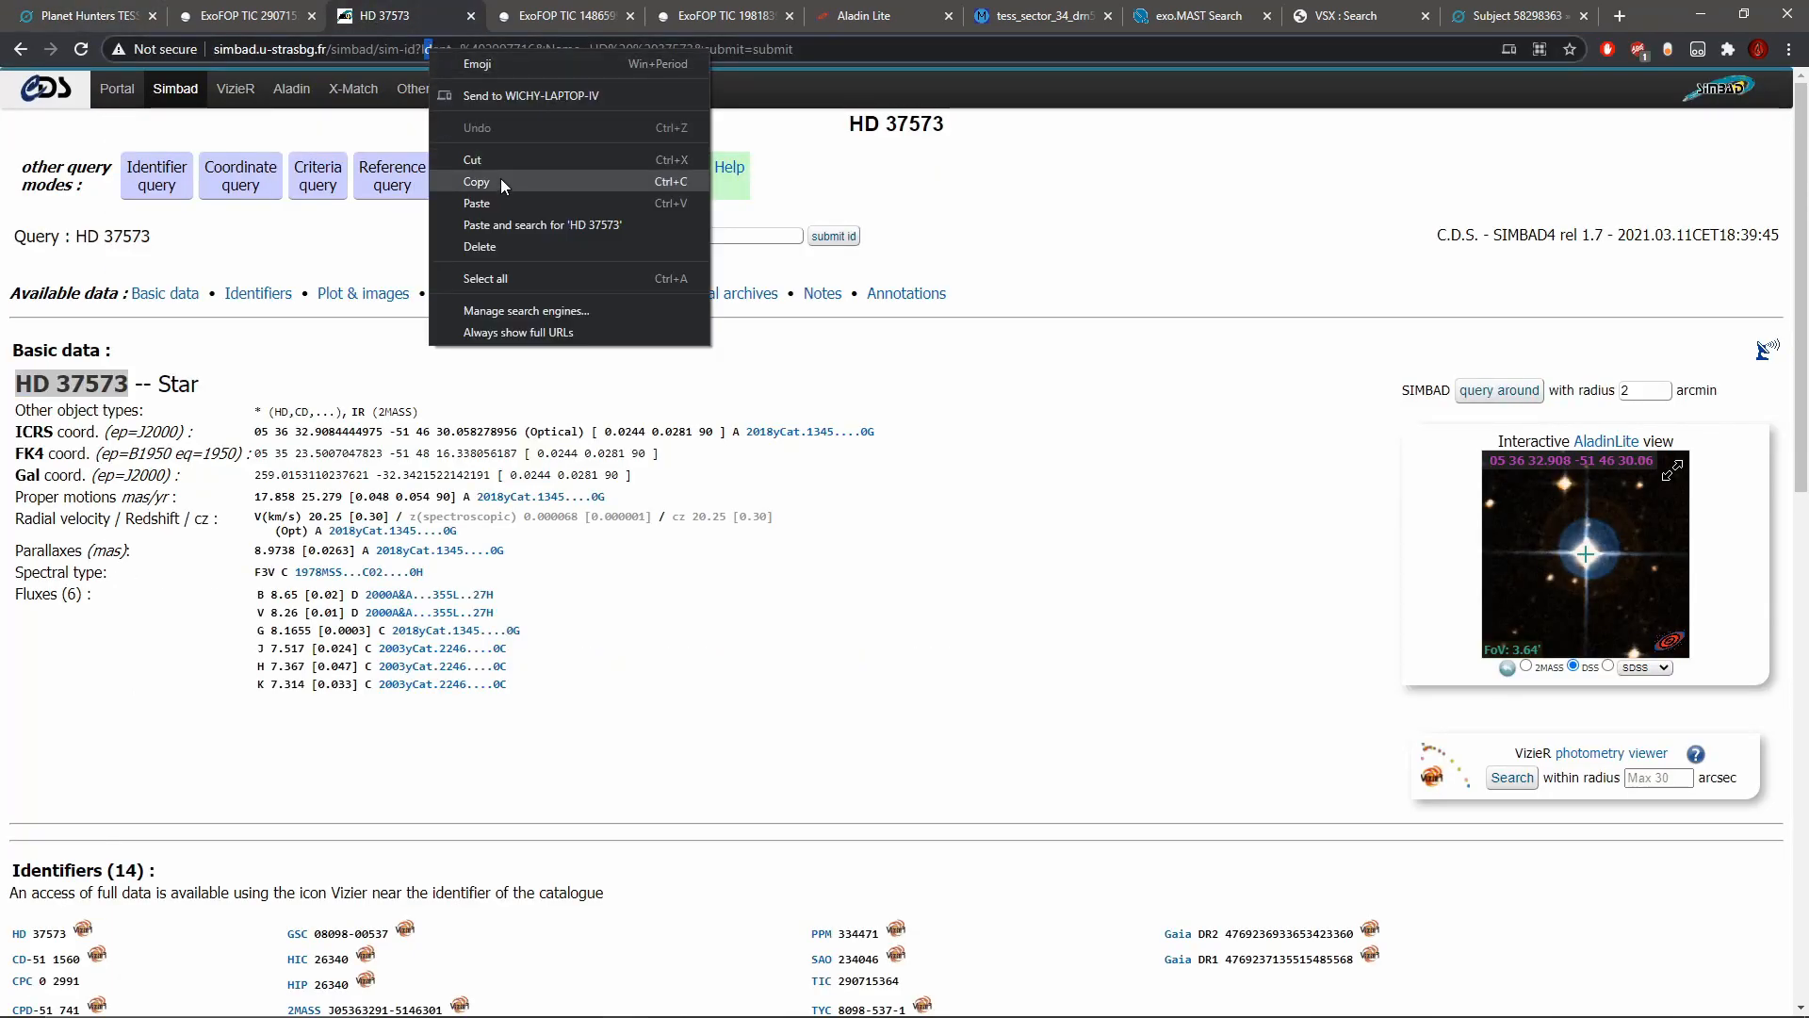
pyautogui.click(399, 49)
pyautogui.moveTo(794, 48); pyautogui.dragTo(285, 48)
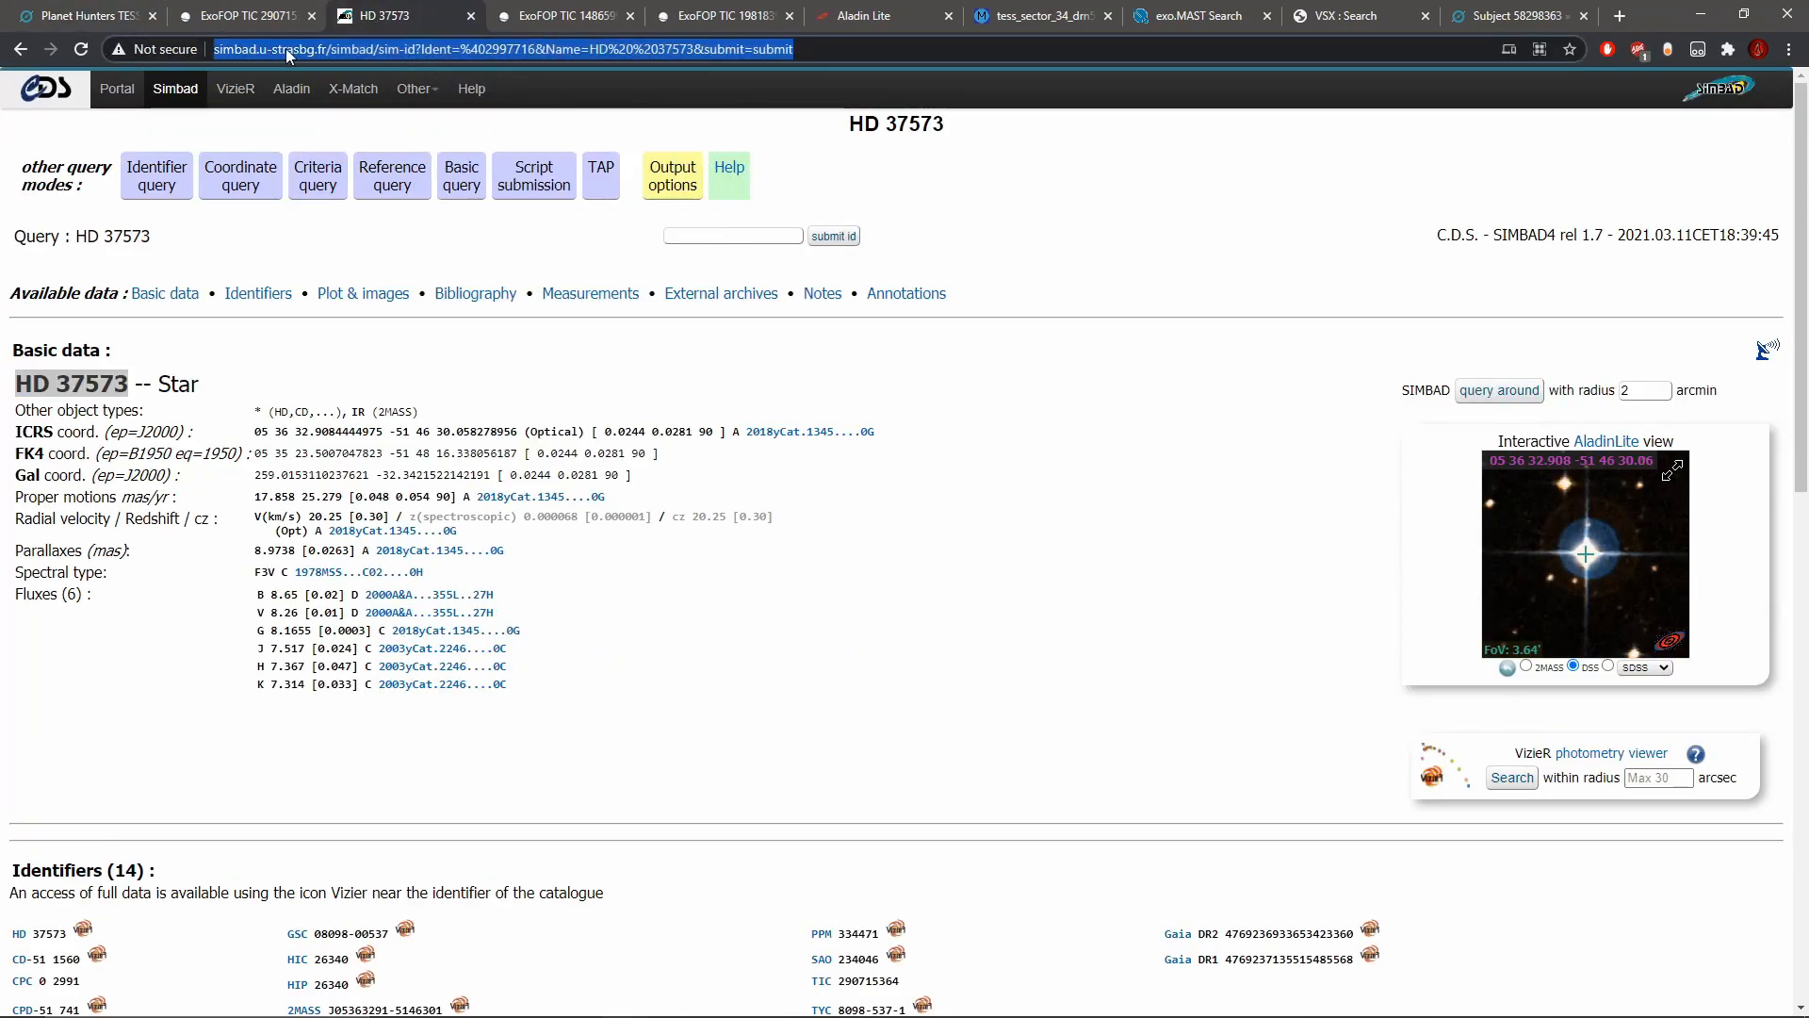
pyautogui.rightClick(286, 48)
pyautogui.click(349, 182)
pyautogui.click(56, 11)
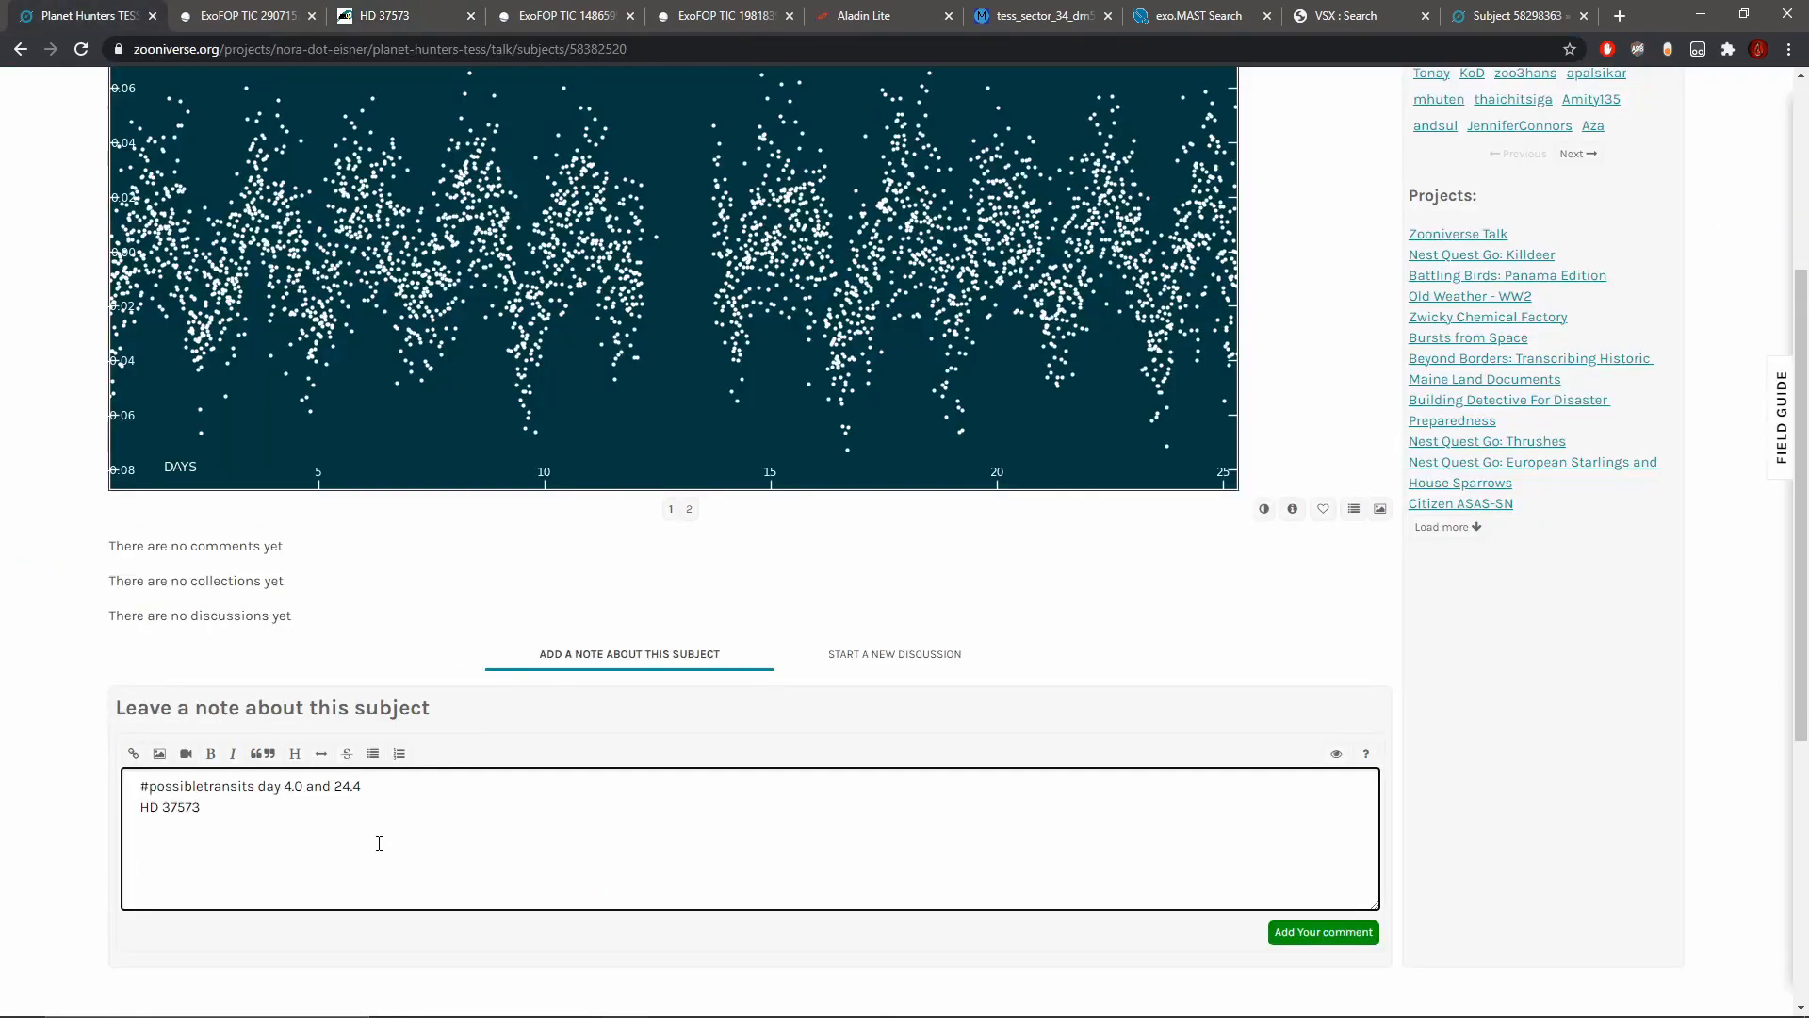
pyautogui.click(400, 13)
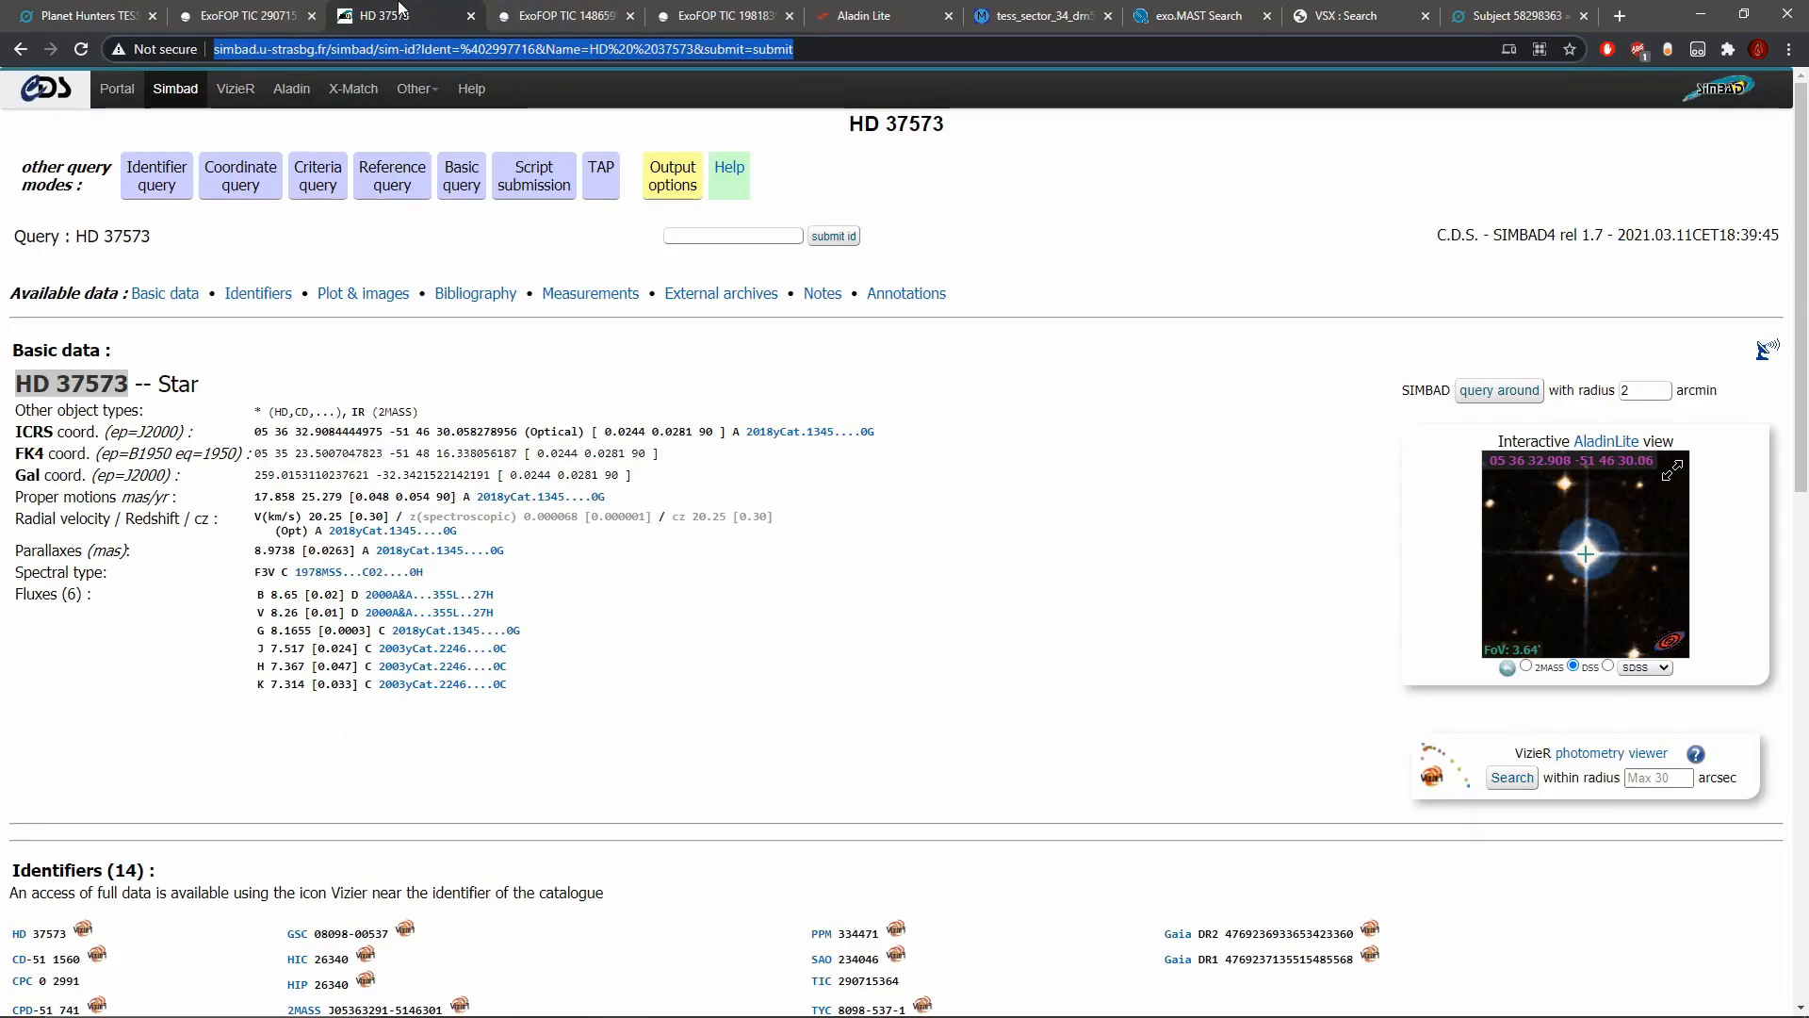
pyautogui.rightClick(400, 49)
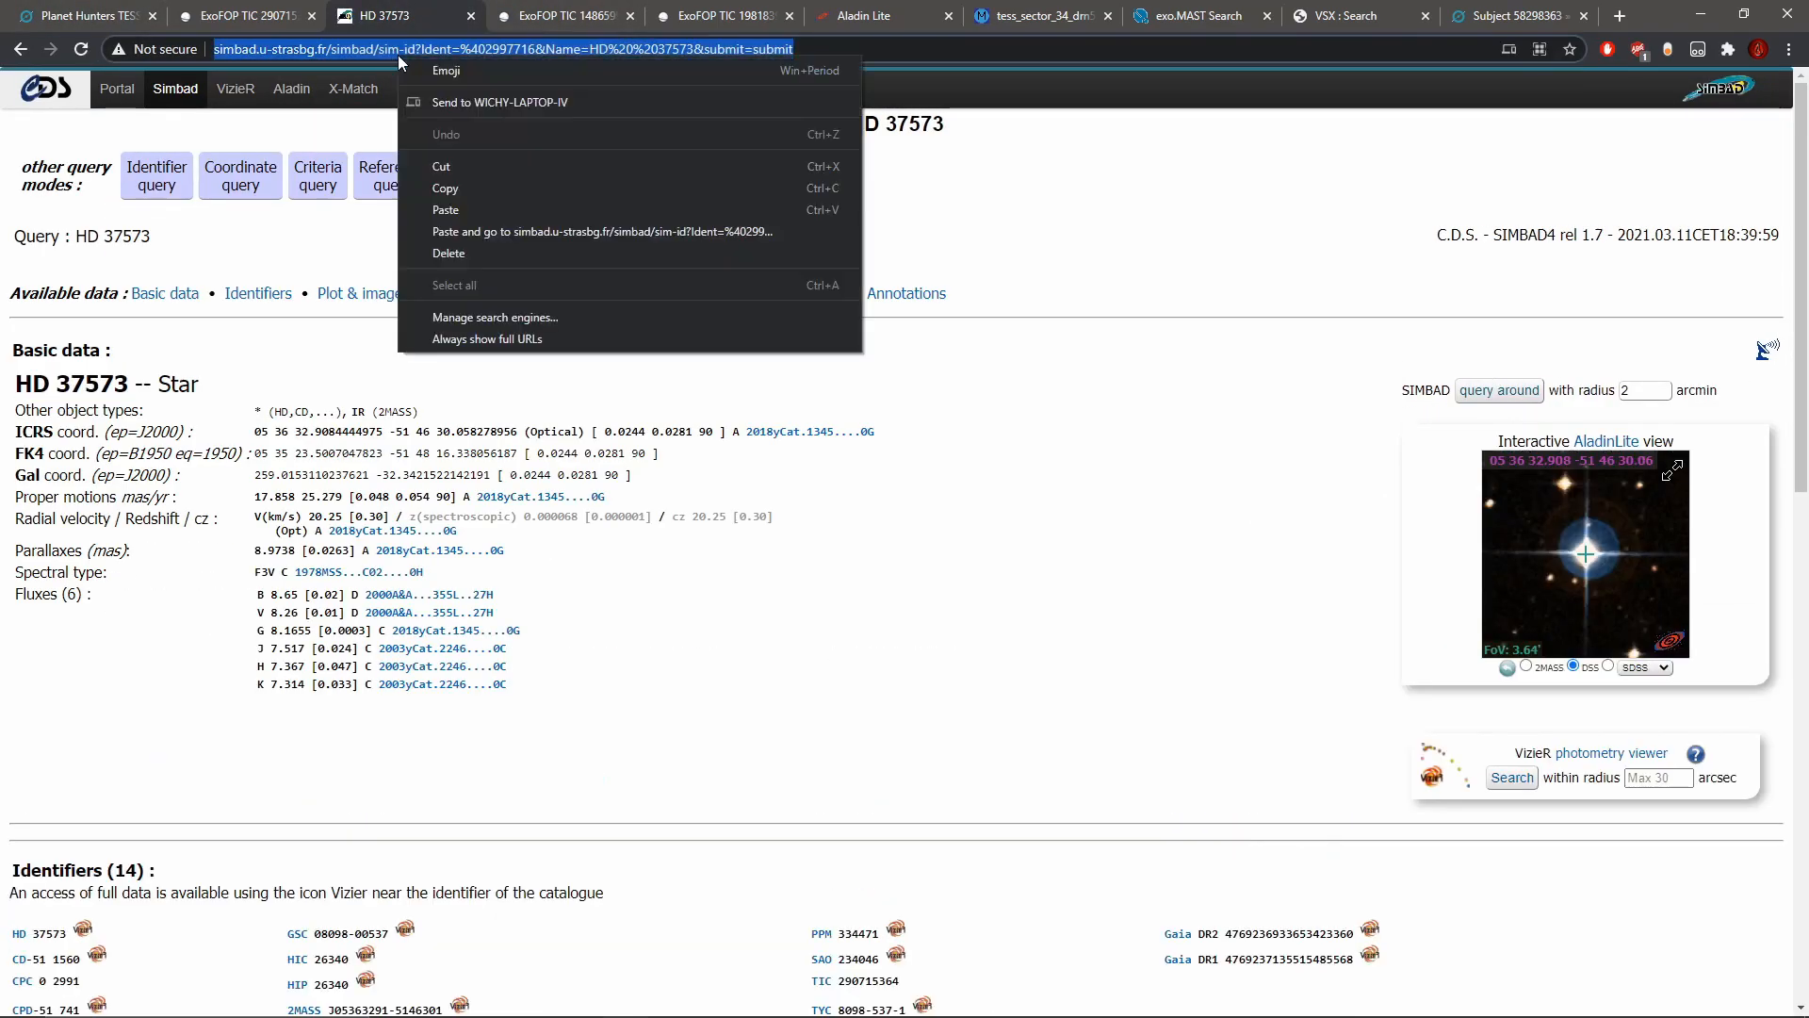
pyautogui.click(467, 194)
# Step: Turn HD 37573 in the Talk note into a link to its SIMBAD page and post the comment
pyautogui.click(56, 11)
pyautogui.moveTo(308, 806); pyautogui.dragTo(140, 807)
pyautogui.click(133, 753)
pyautogui.hotkey('ctrl', 'v')
pyautogui.click(1339, 931)
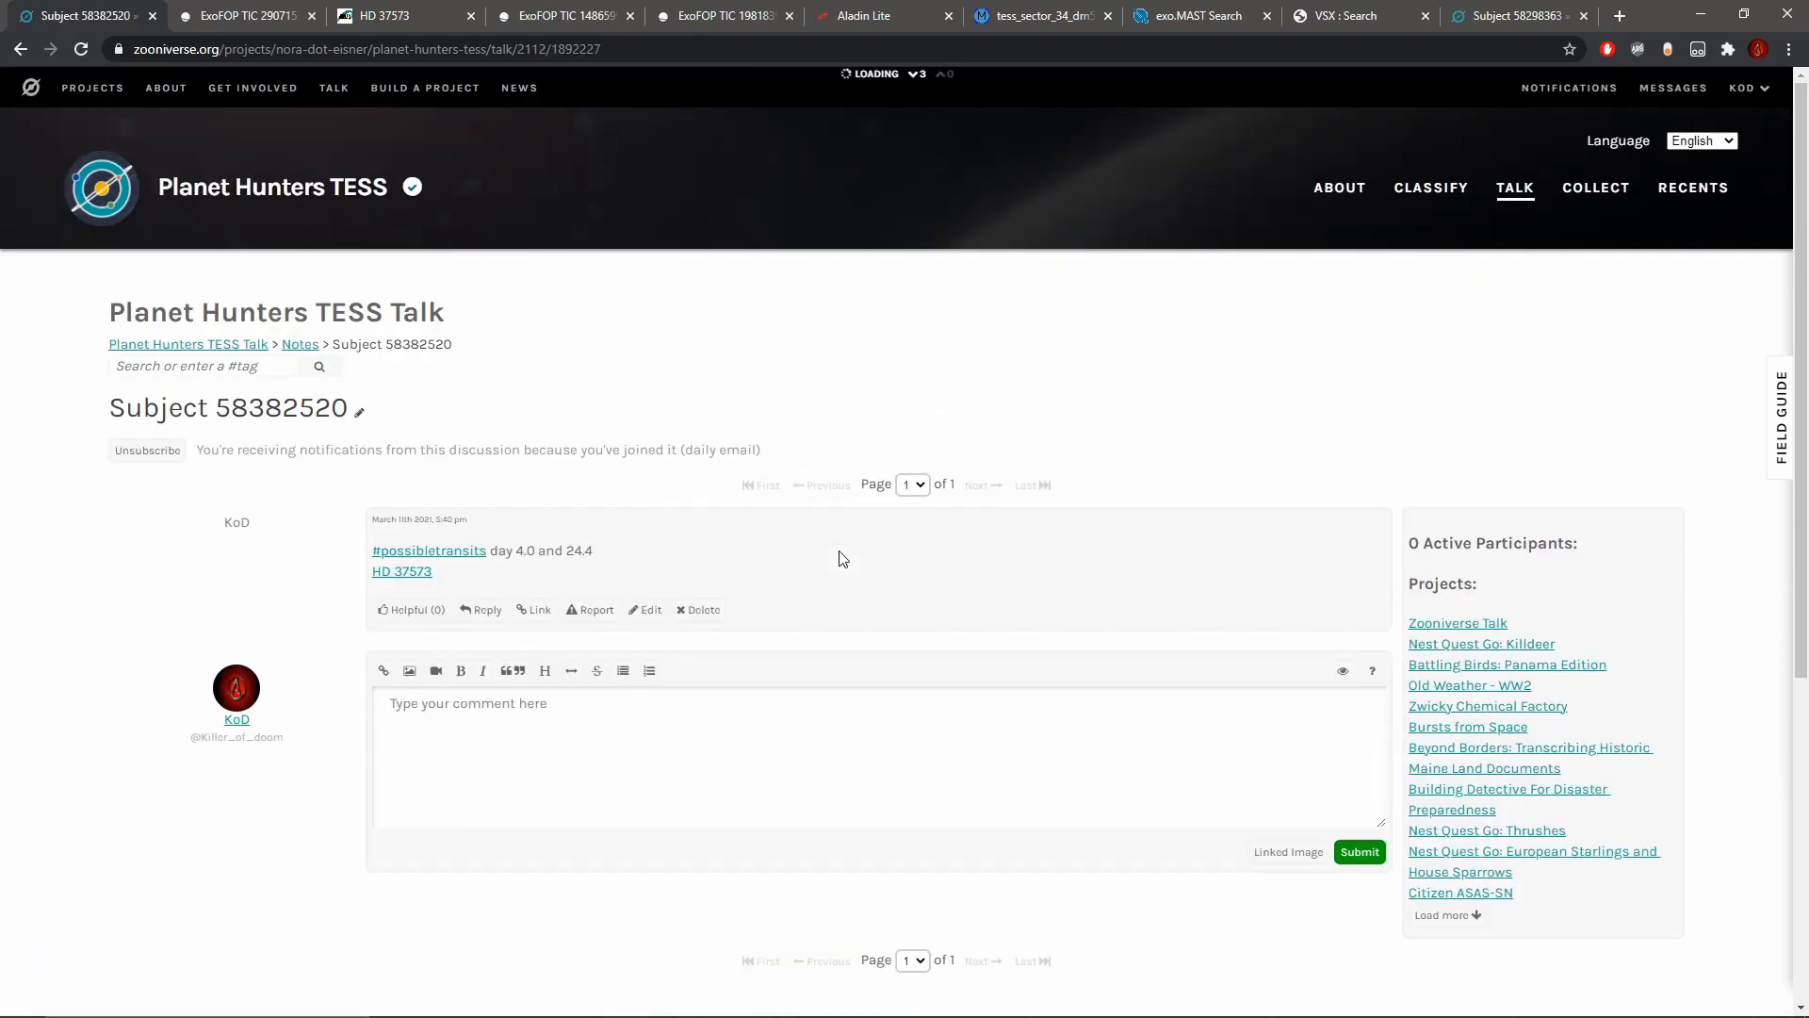
pyautogui.scroll(-2, 774, 662)
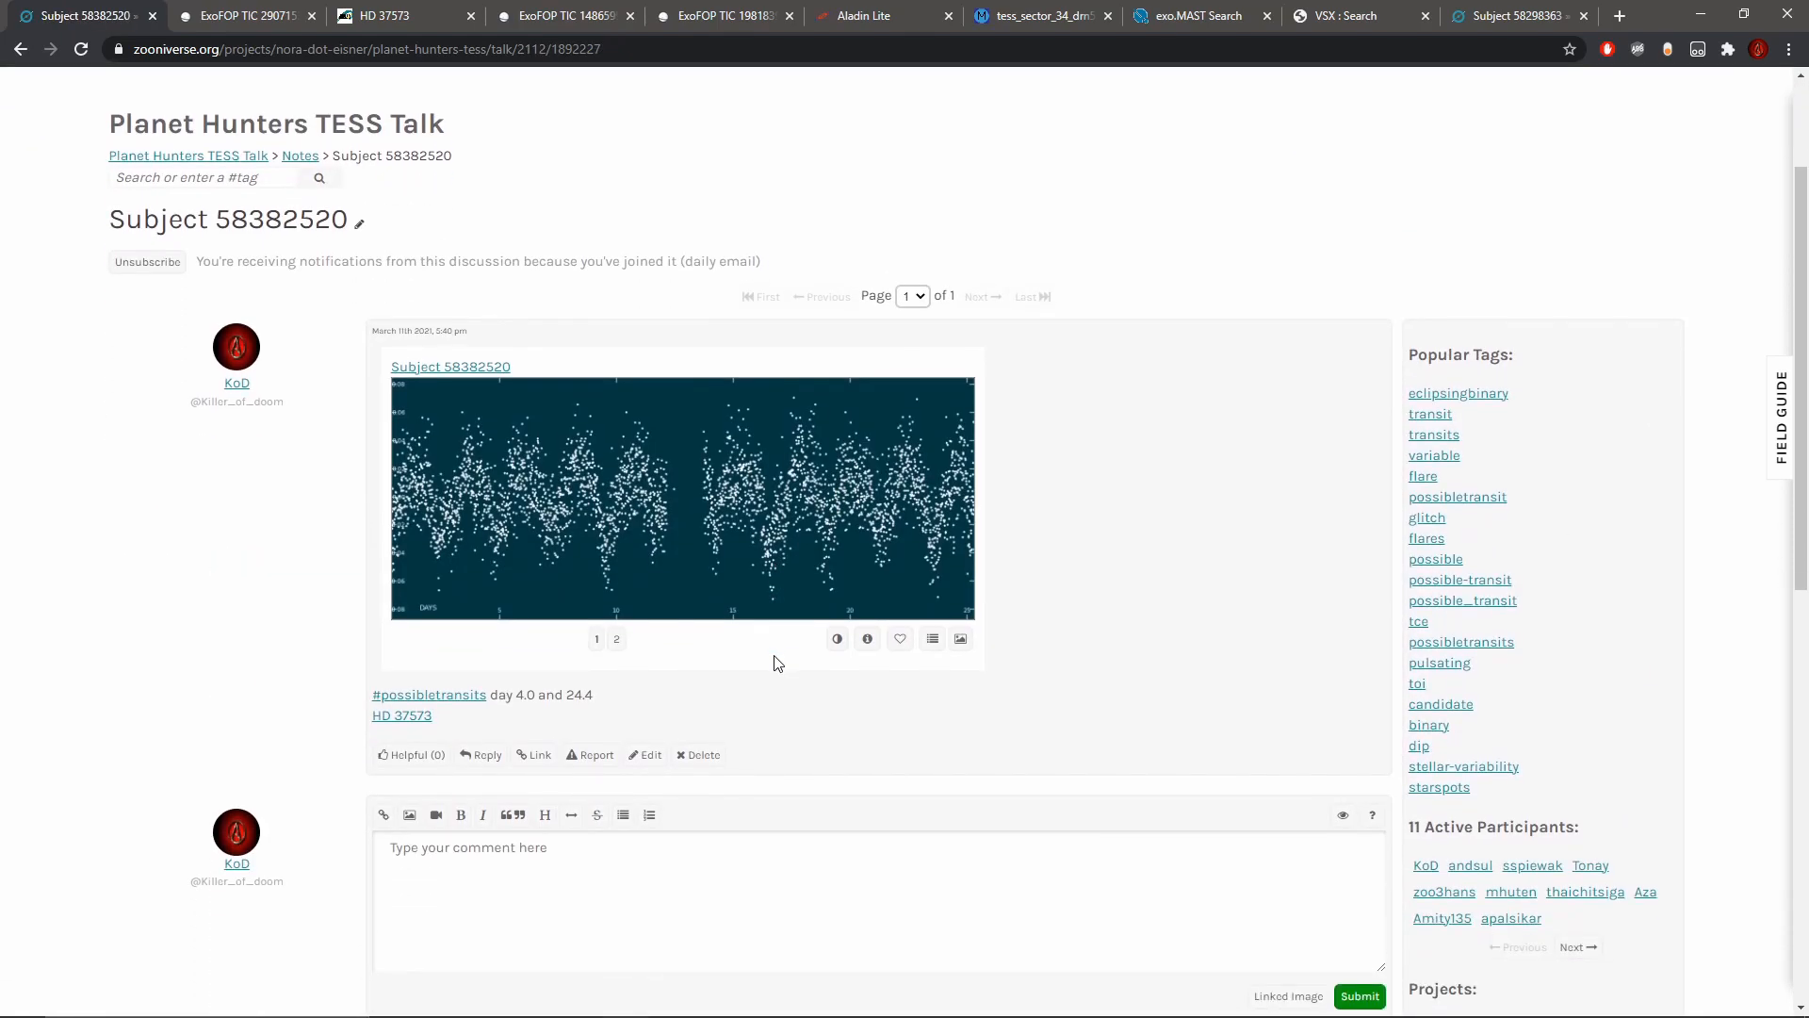